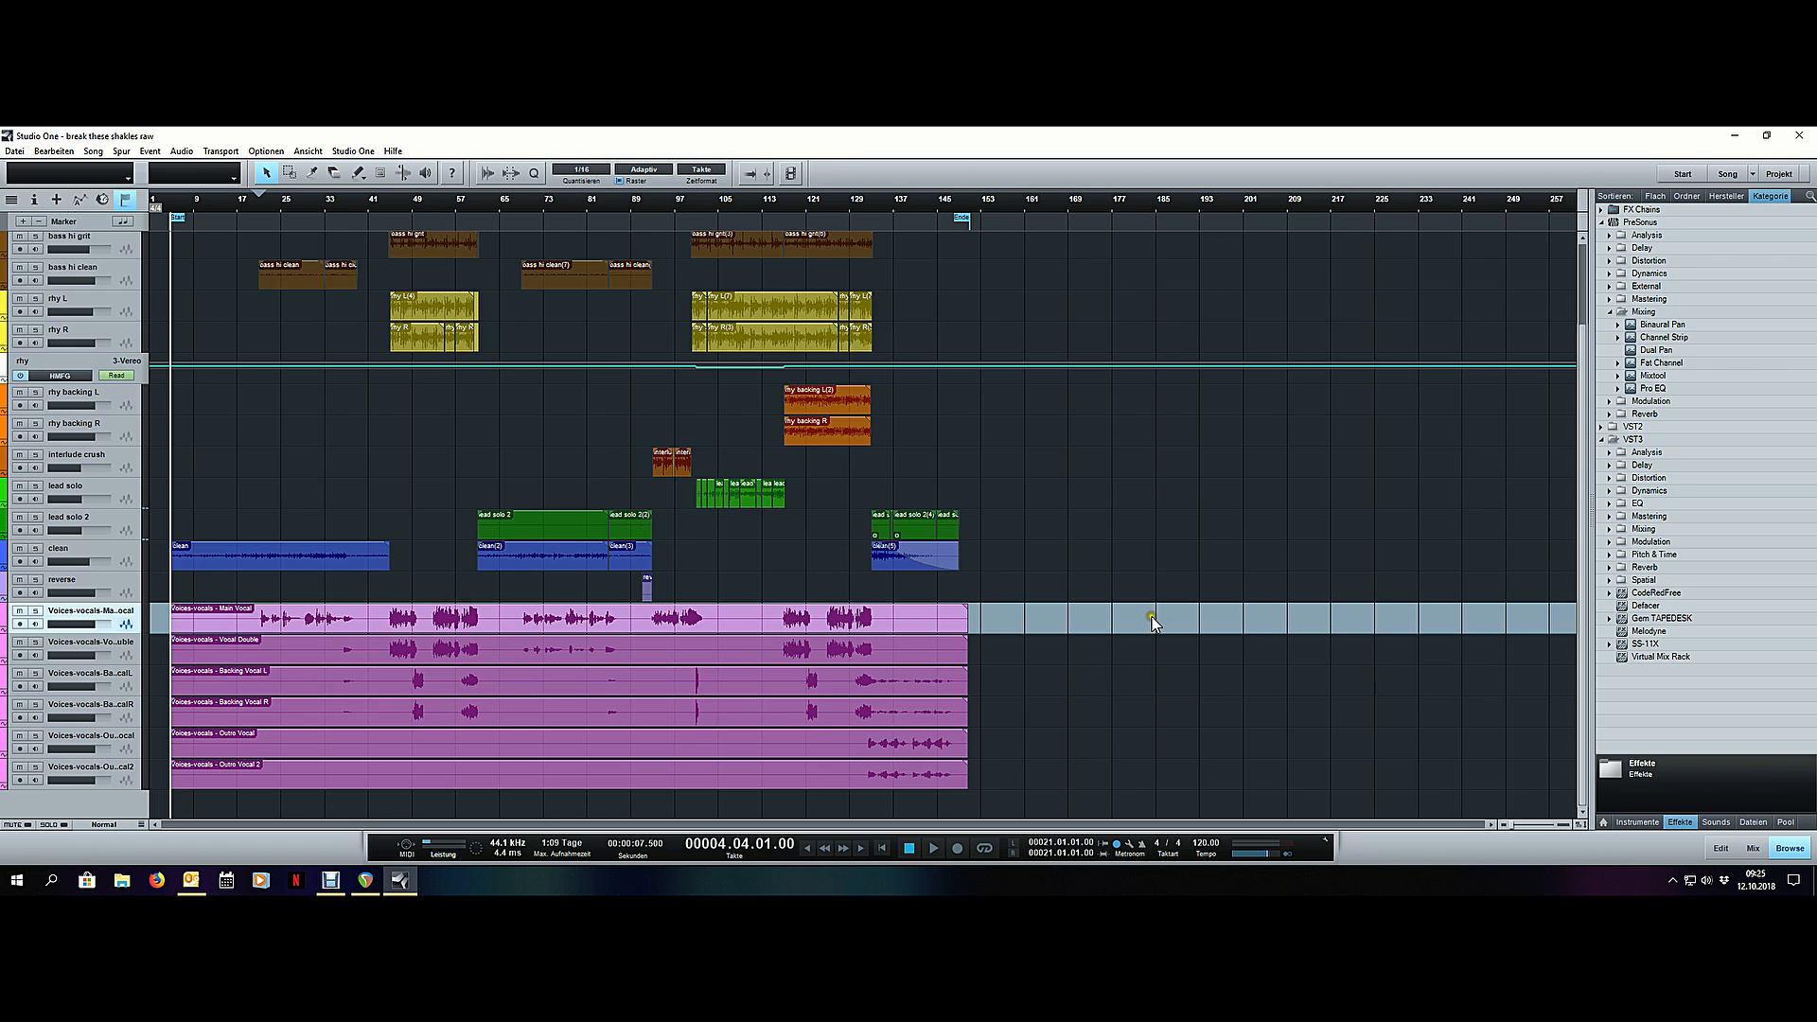
- Play the song from the opening, continue from bar 21 where the first vocals enter, and stop playback
{"action": "key", "text": "space"}
{"action": "scroll", "coordinate": [1151, 607], "scroll_direction": "down", "scroll_amount": 3}
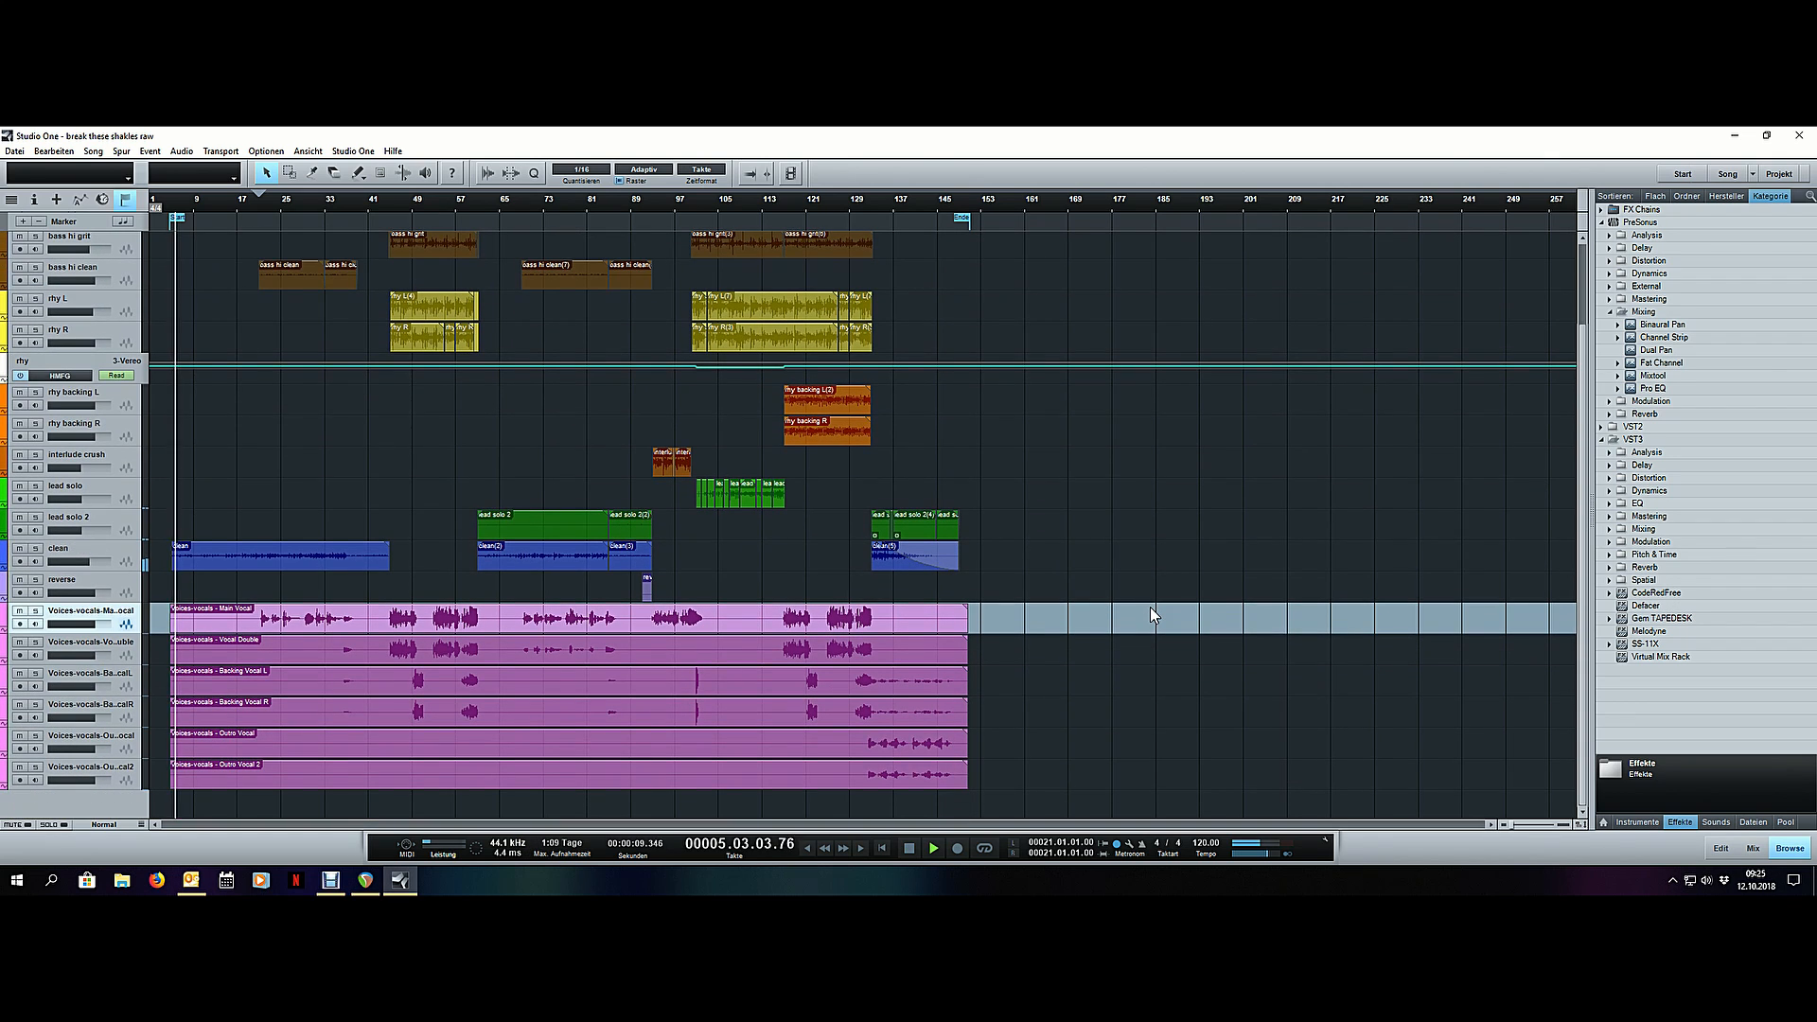
{"action": "scroll", "coordinate": [252, 206], "scroll_direction": "up", "scroll_amount": 5}
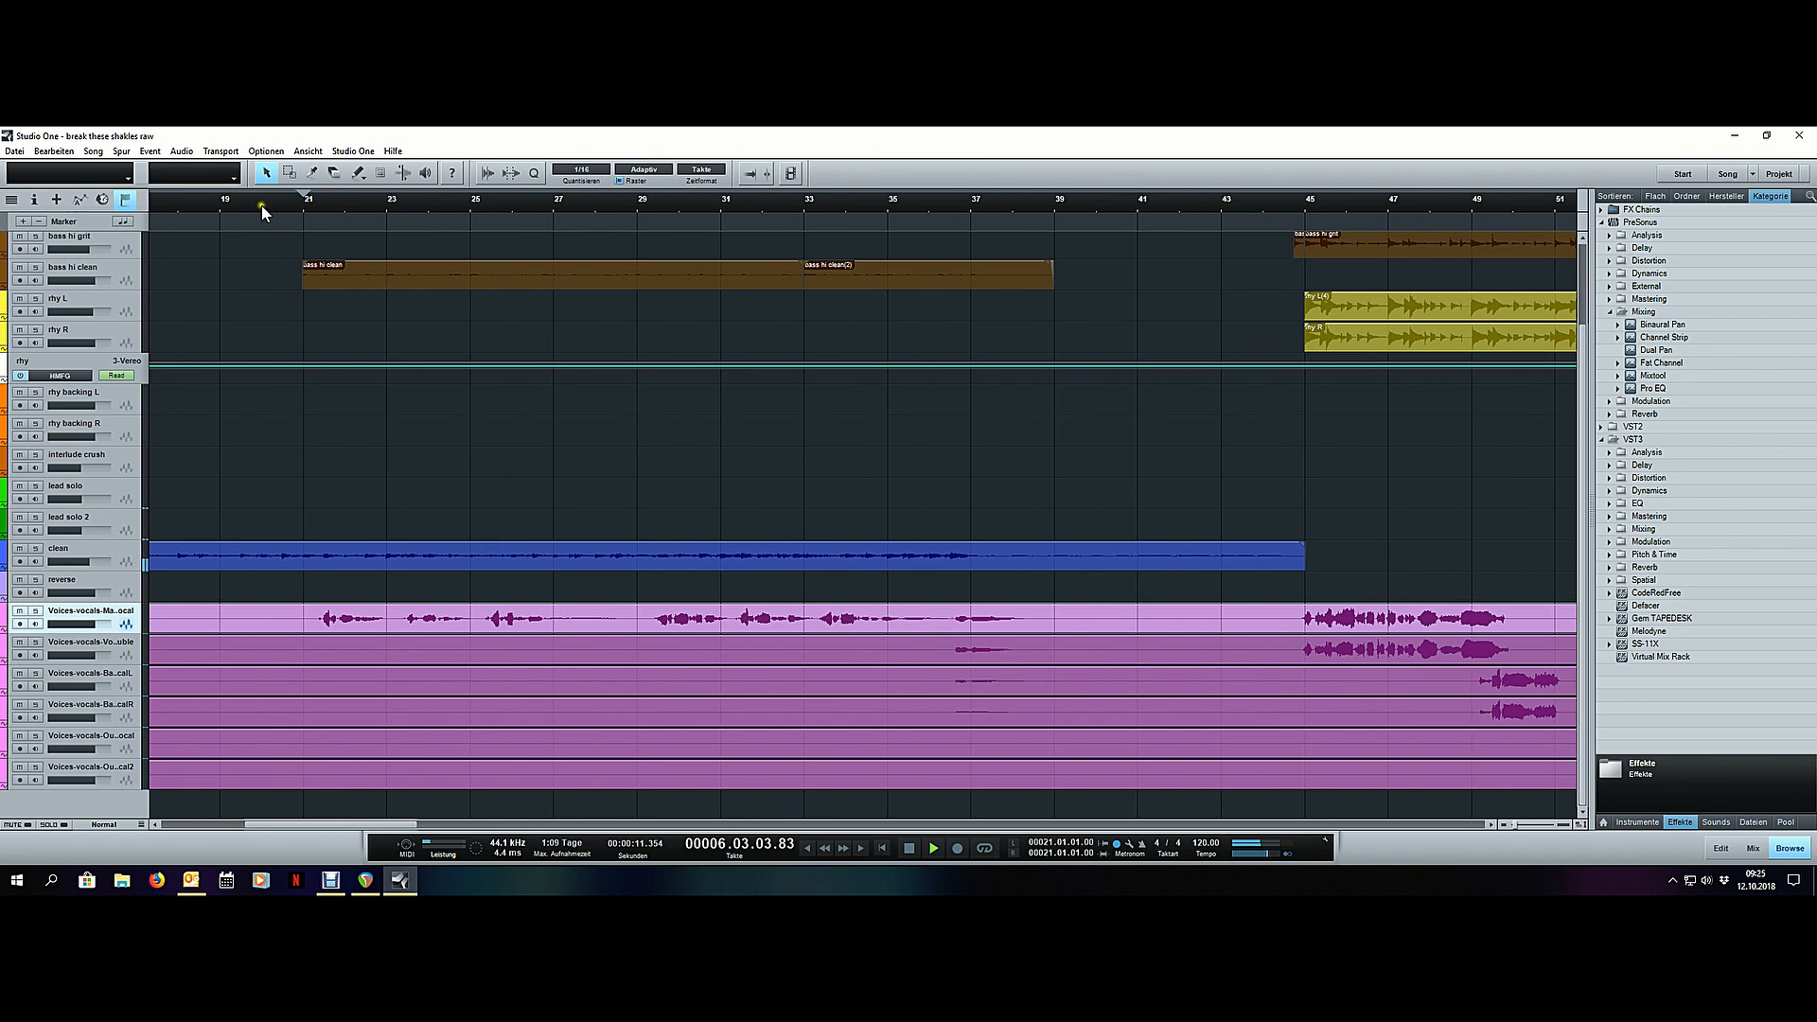
{"action": "left_click", "coordinate": [302, 202]}
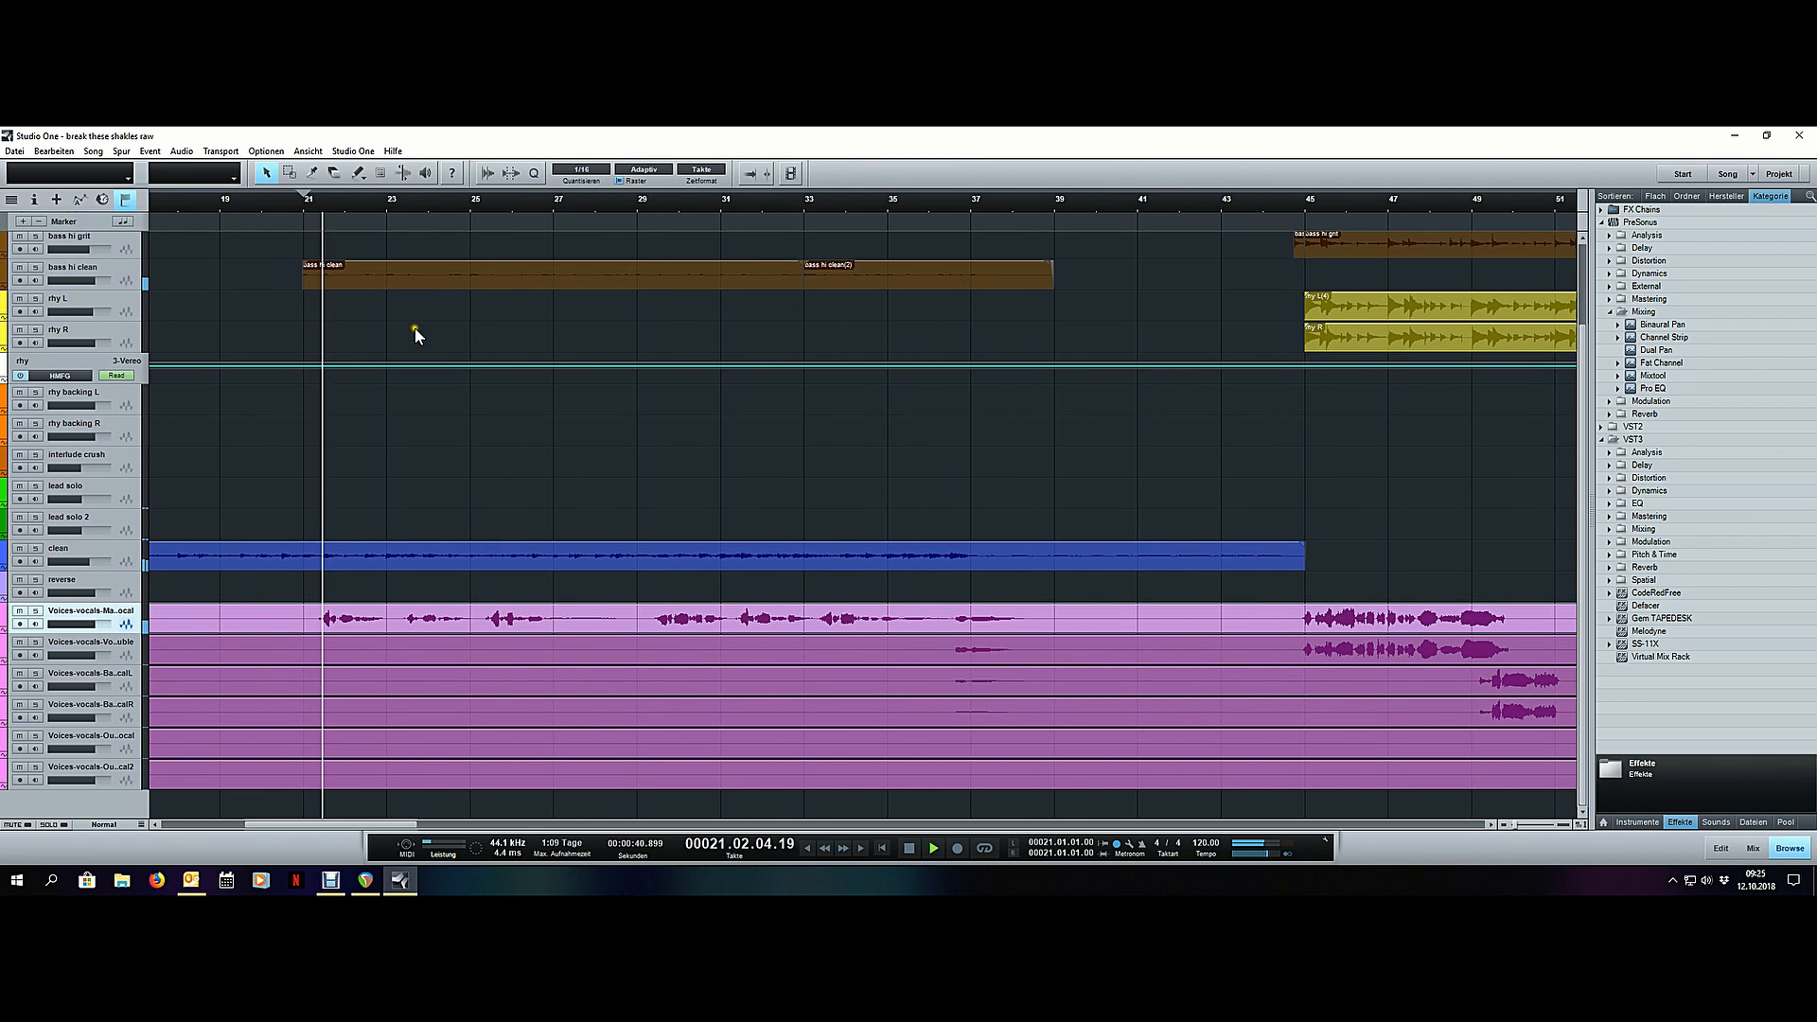
{"action": "scroll", "coordinate": [375, 201], "scroll_direction": "down", "scroll_amount": 5}
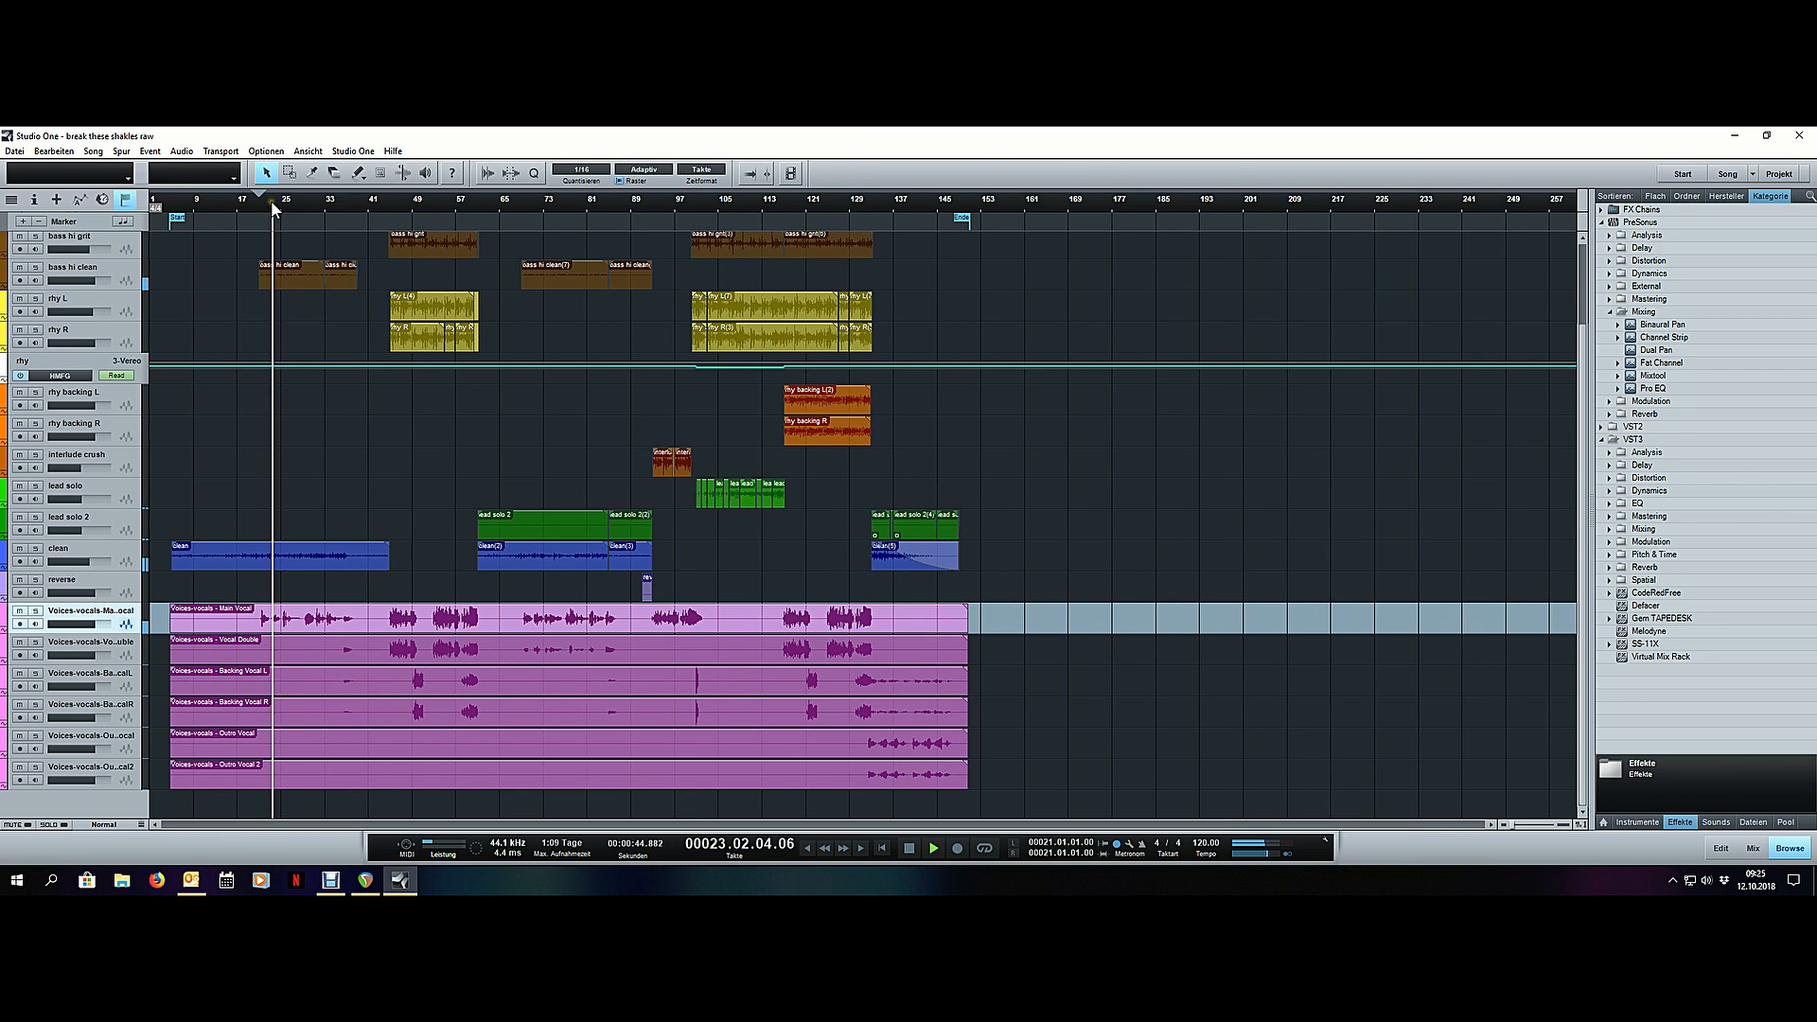
{"action": "scroll", "coordinate": [272, 203], "scroll_direction": "up", "scroll_amount": 3}
{"action": "scroll", "coordinate": [272, 206], "scroll_direction": "up", "scroll_amount": 1}
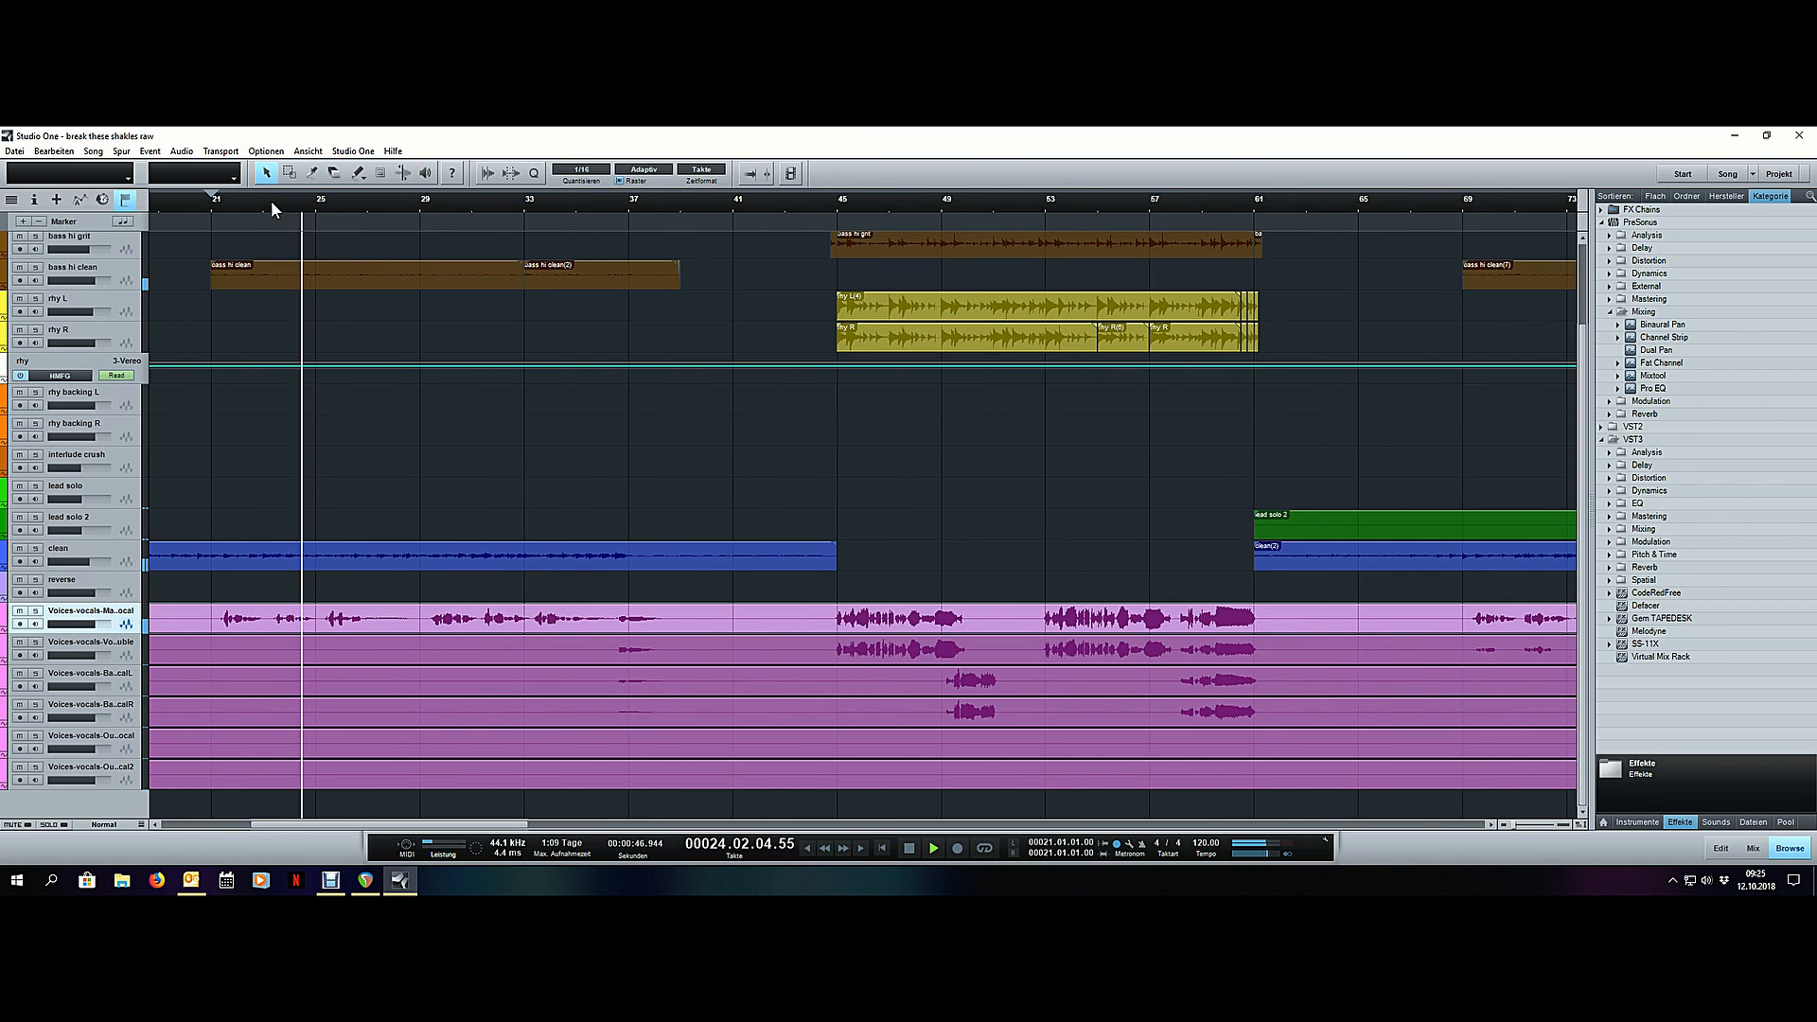
{"action": "key", "text": "space"}
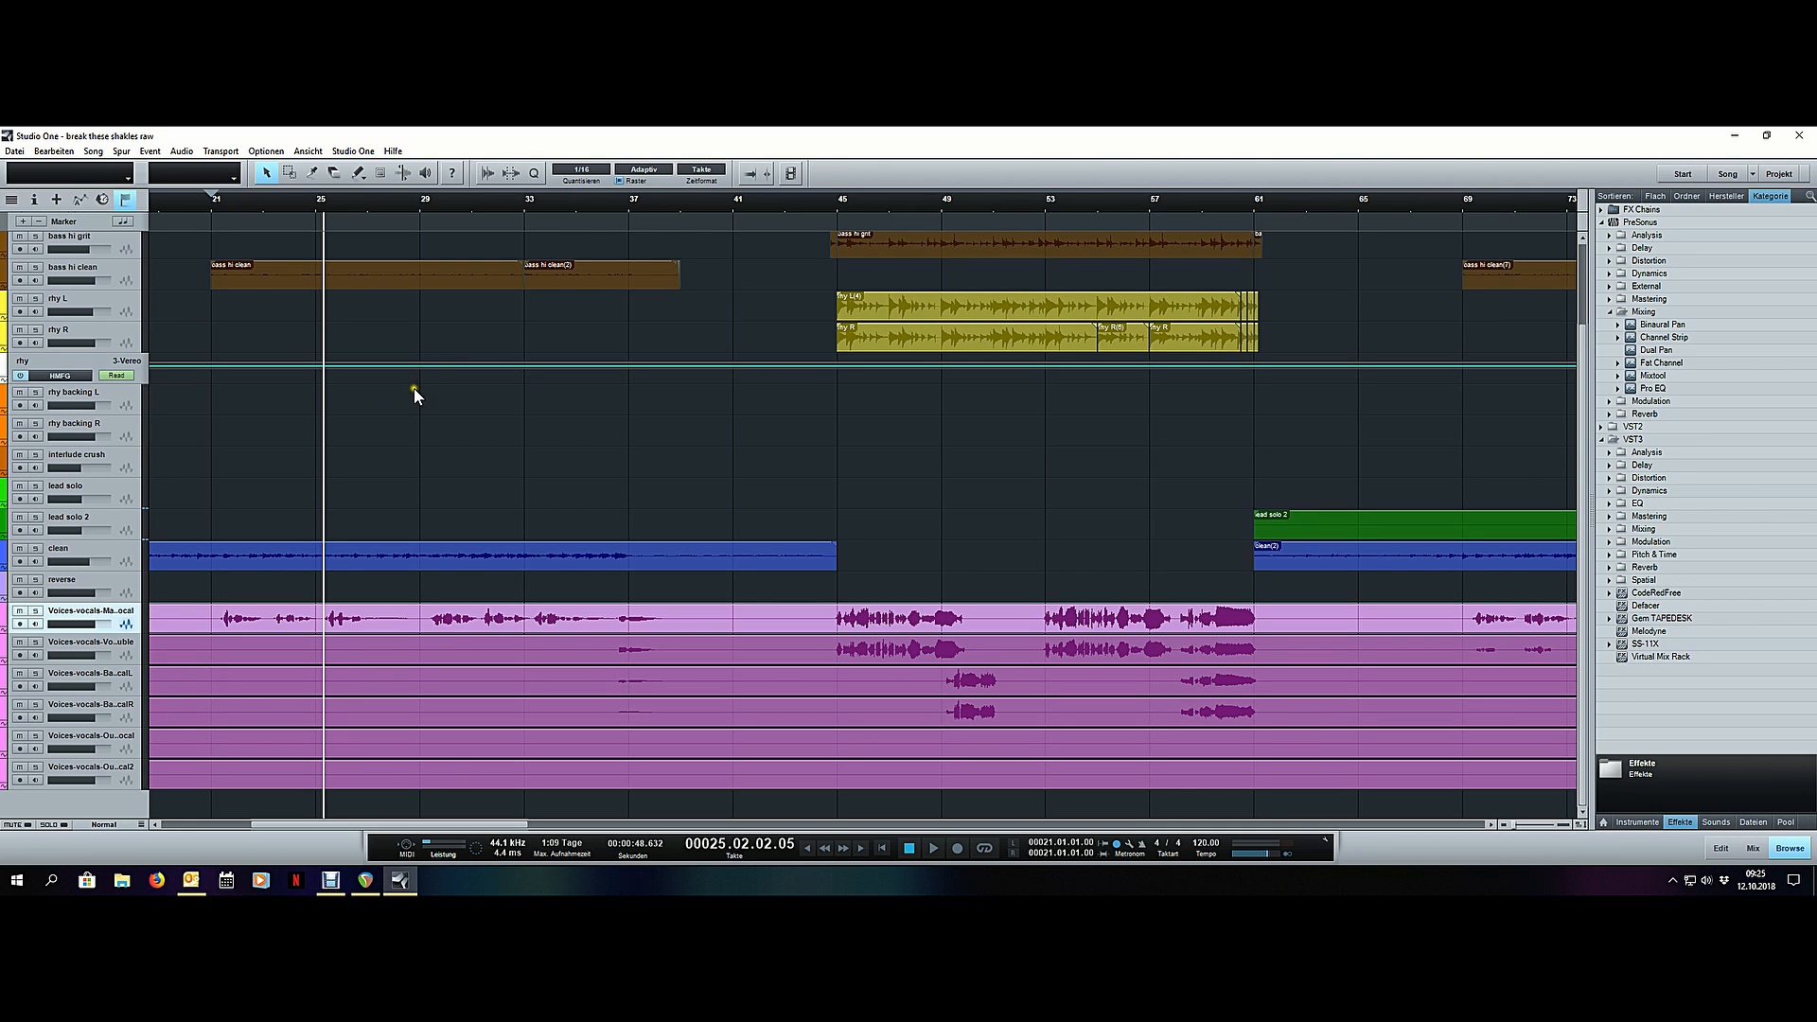
- Resume playback at bar 25 and jump ahead to bar 33 to audition the rest of the first verse
{"action": "scroll", "coordinate": [436, 206], "scroll_direction": "down", "scroll_amount": 5}
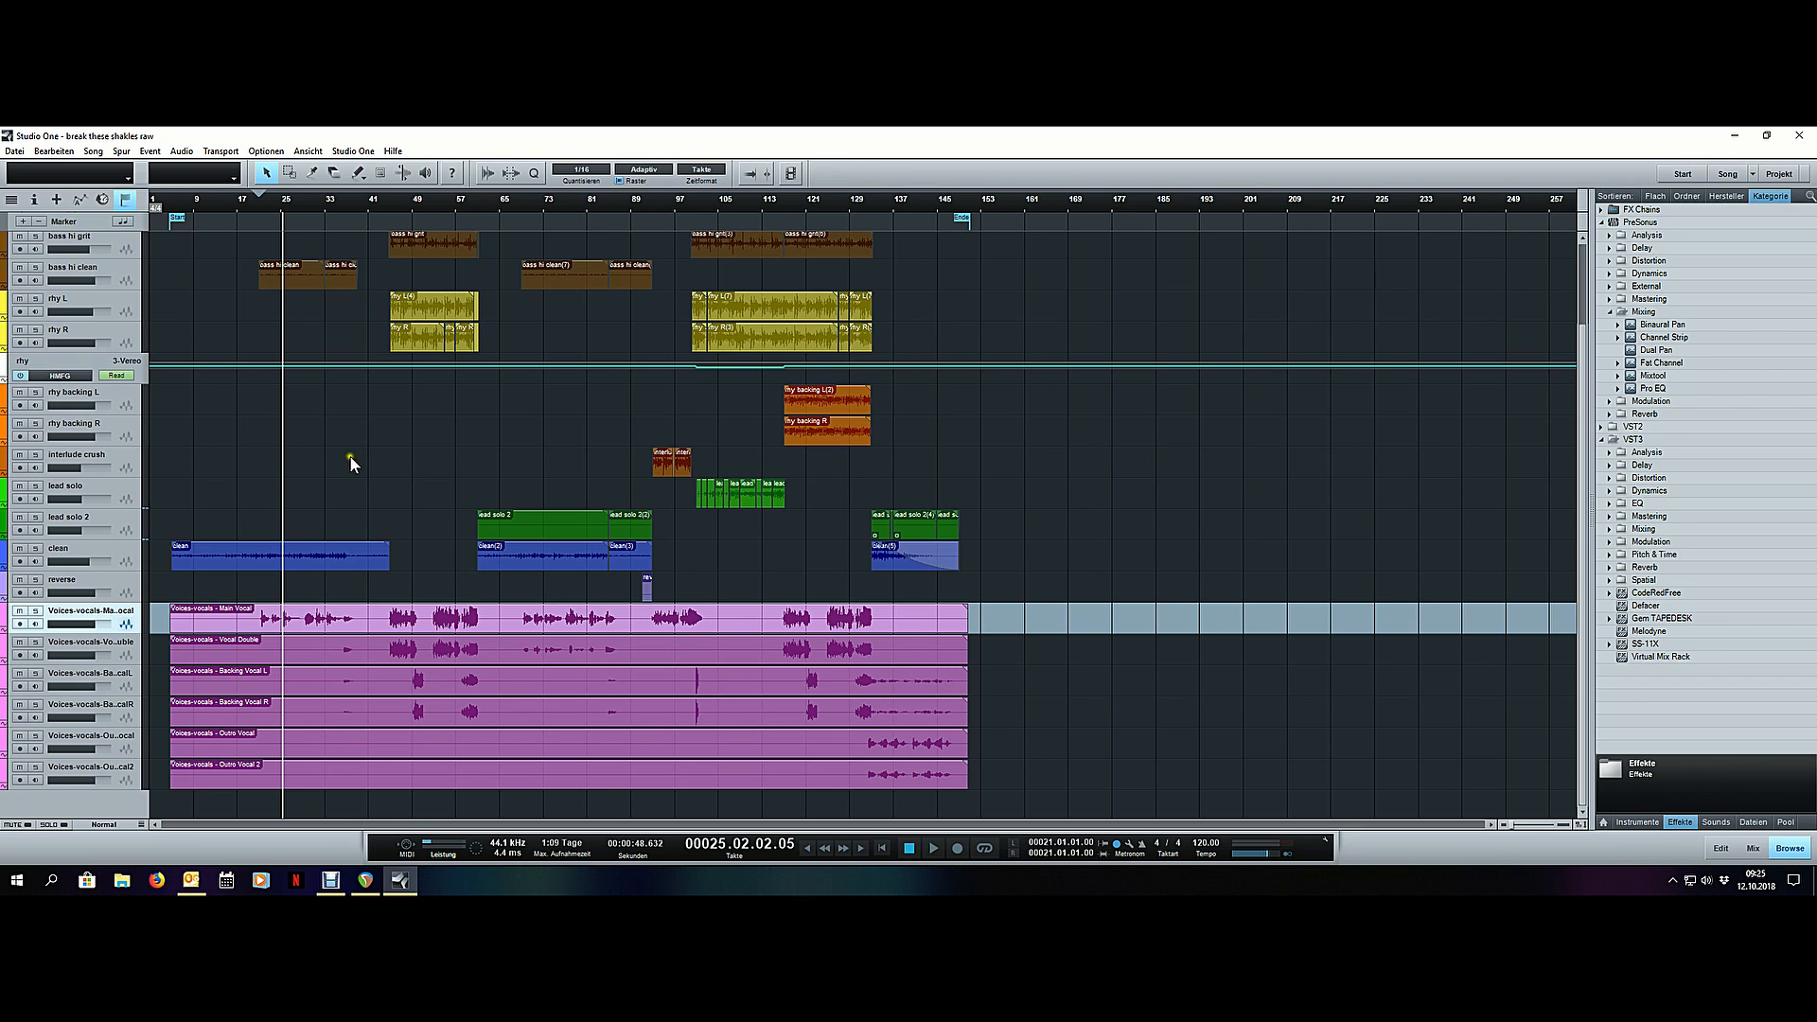
{"action": "scroll", "coordinate": [257, 198], "scroll_direction": "up", "scroll_amount": 5}
{"action": "scroll", "coordinate": [275, 199], "scroll_direction": "down", "scroll_amount": 3}
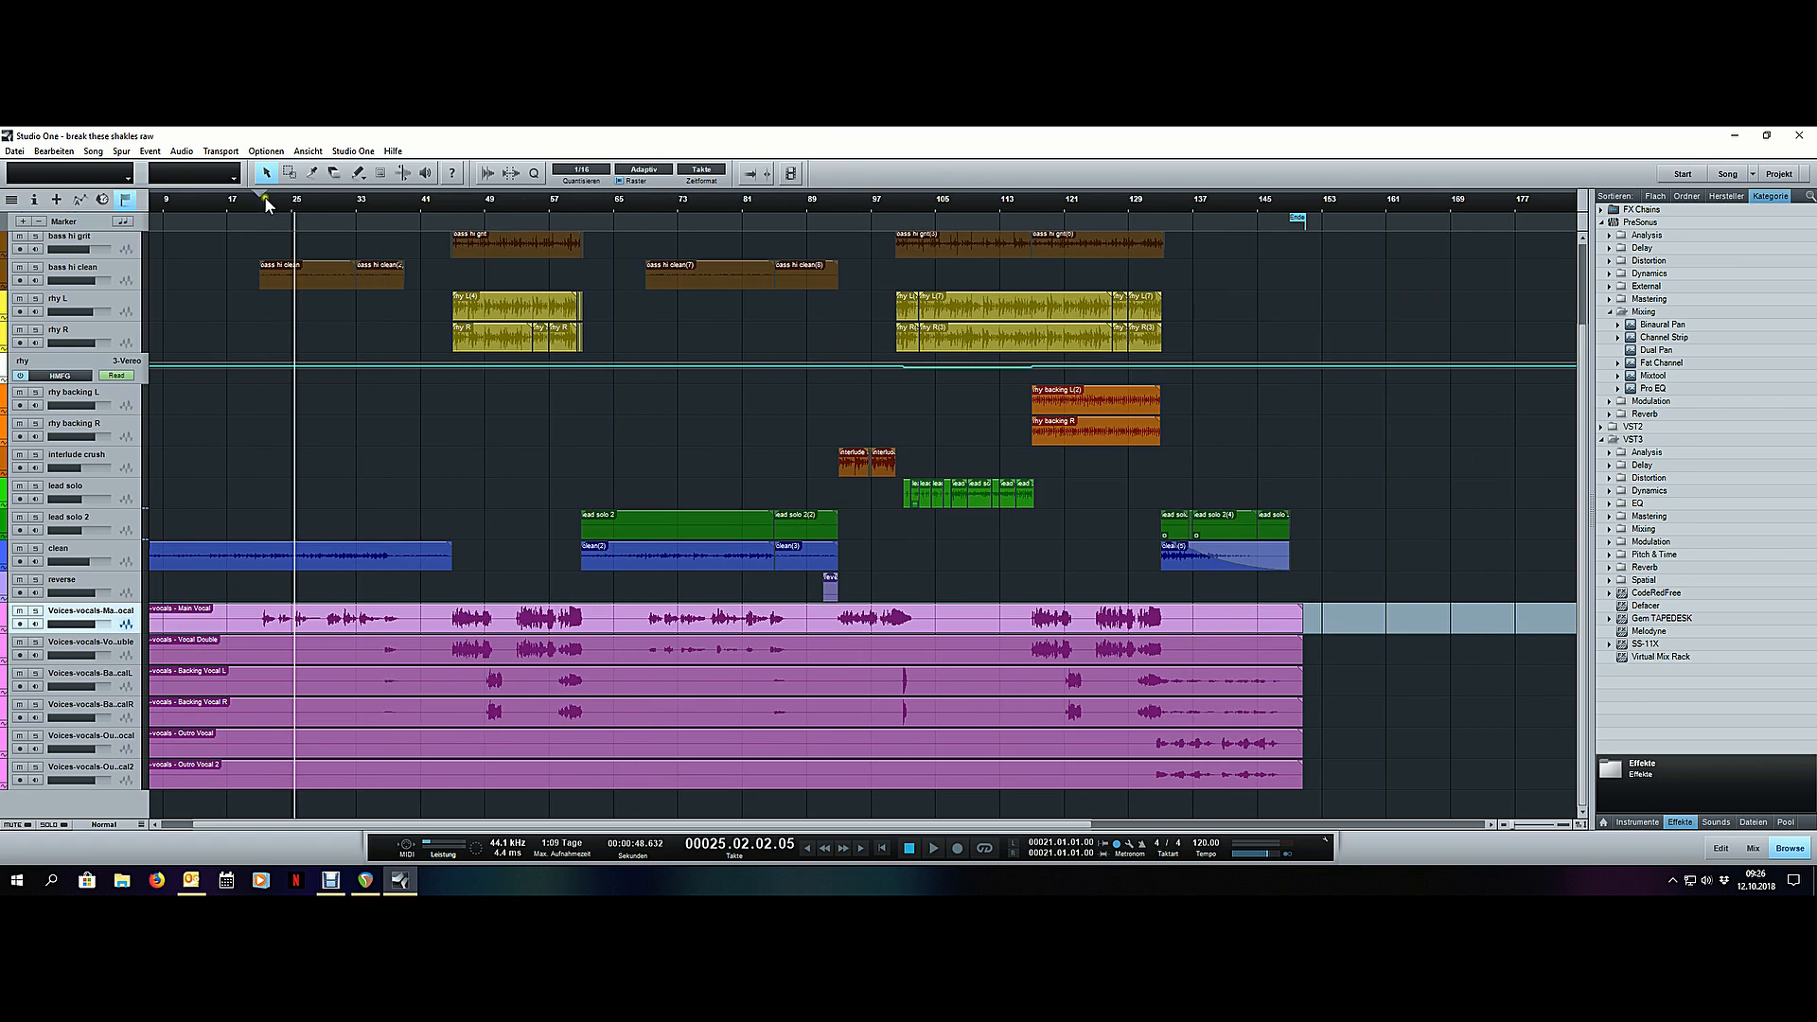
{"action": "scroll", "coordinate": [302, 197], "scroll_direction": "up", "scroll_amount": 2}
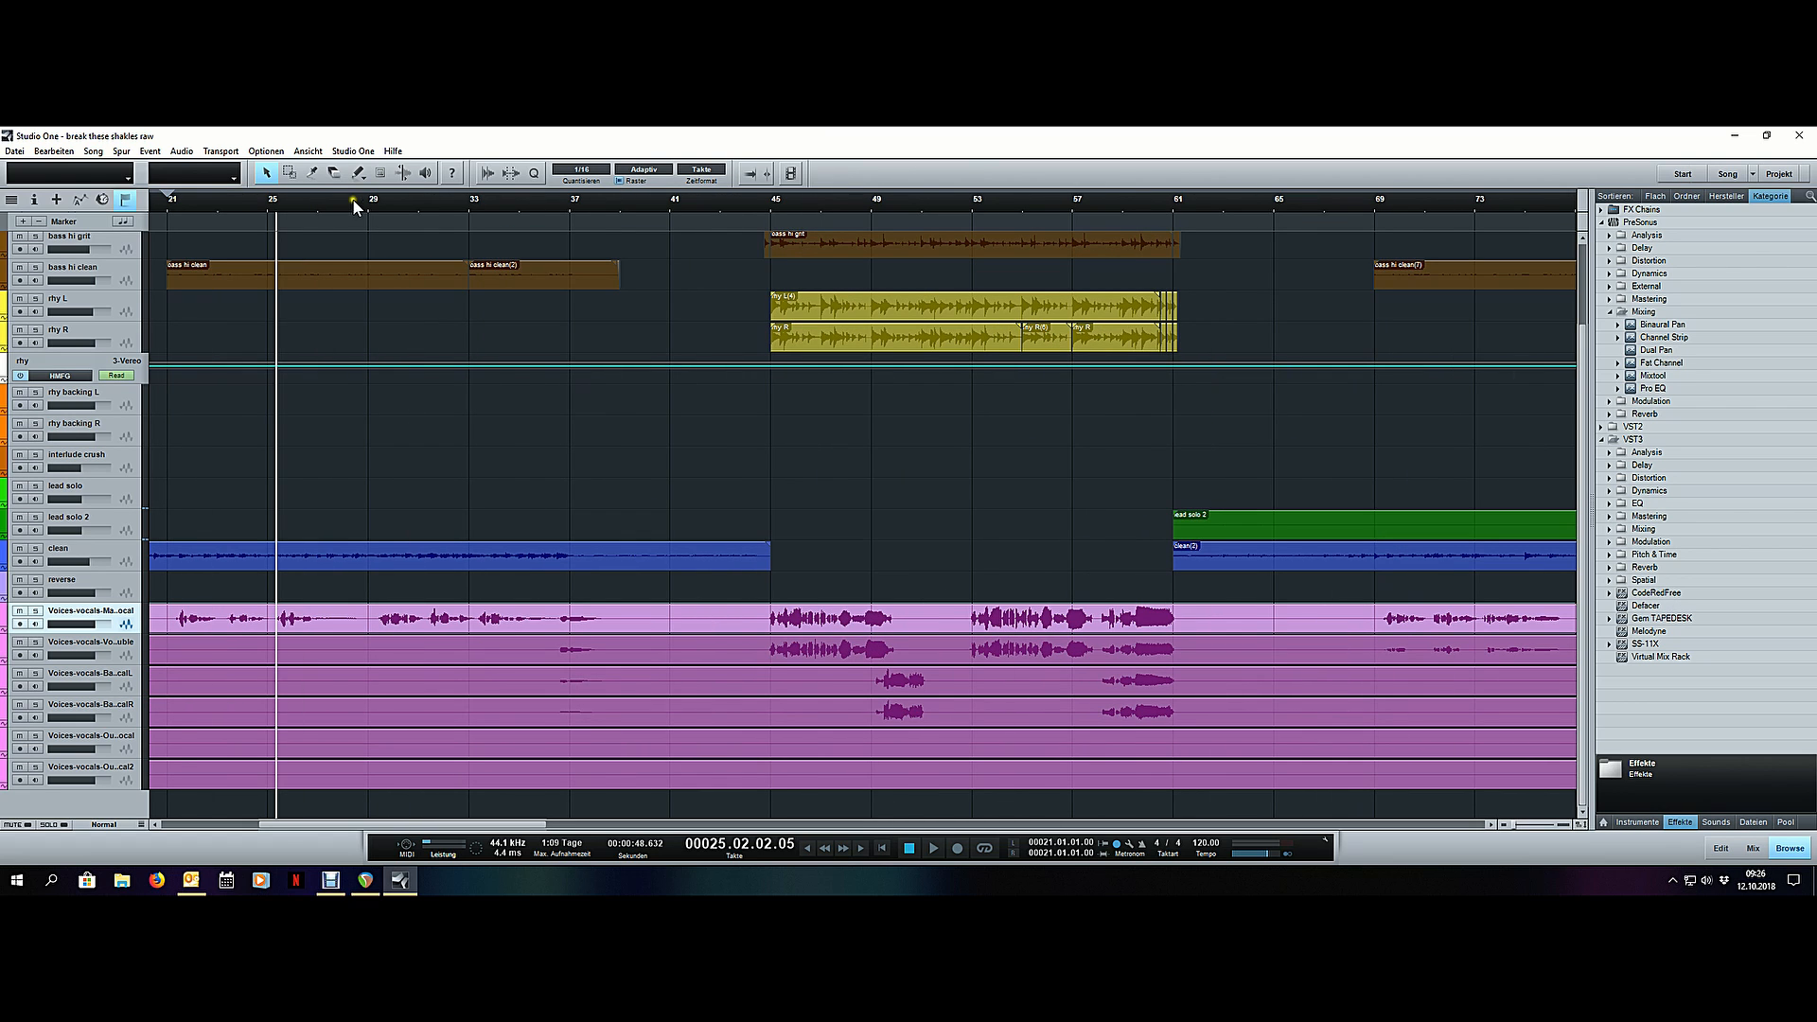
{"action": "key", "text": "space"}
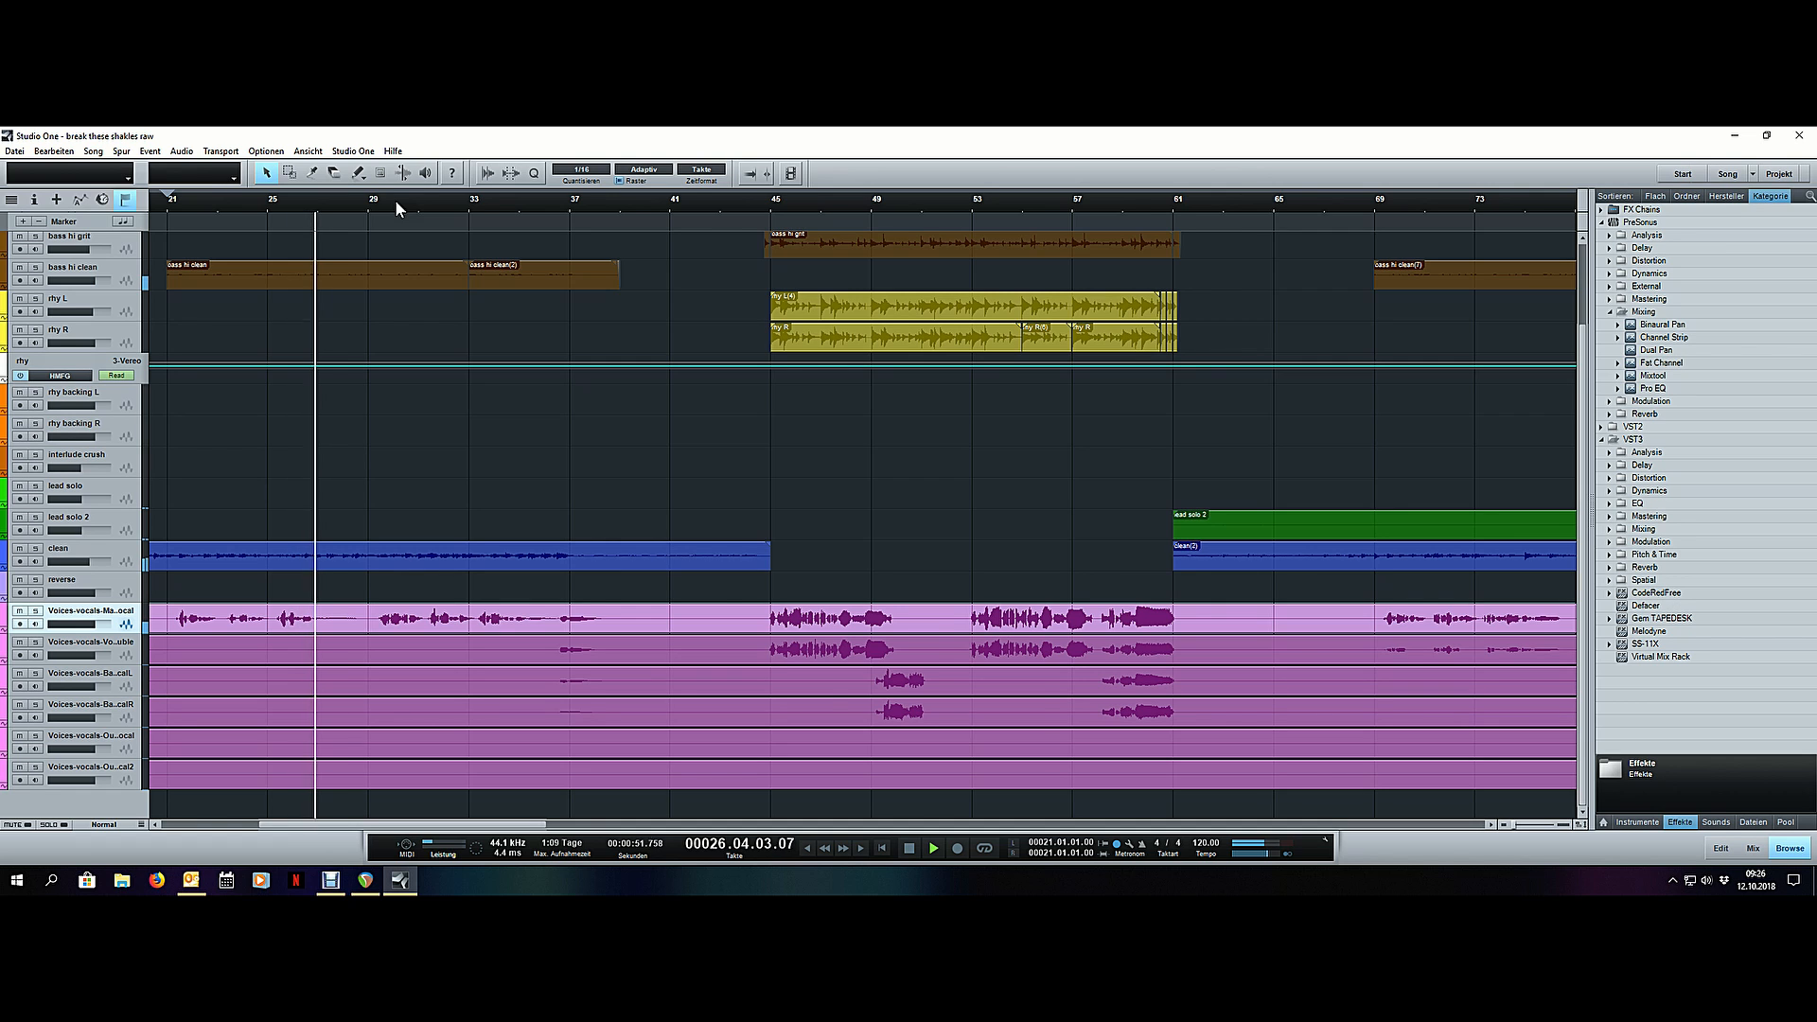
{"action": "scroll", "coordinate": [395, 201], "scroll_direction": "down", "scroll_amount": 1}
{"action": "scroll", "coordinate": [394, 200], "scroll_direction": "down", "scroll_amount": 2}
{"action": "scroll", "coordinate": [517, 203], "scroll_direction": "up", "scroll_amount": 3}
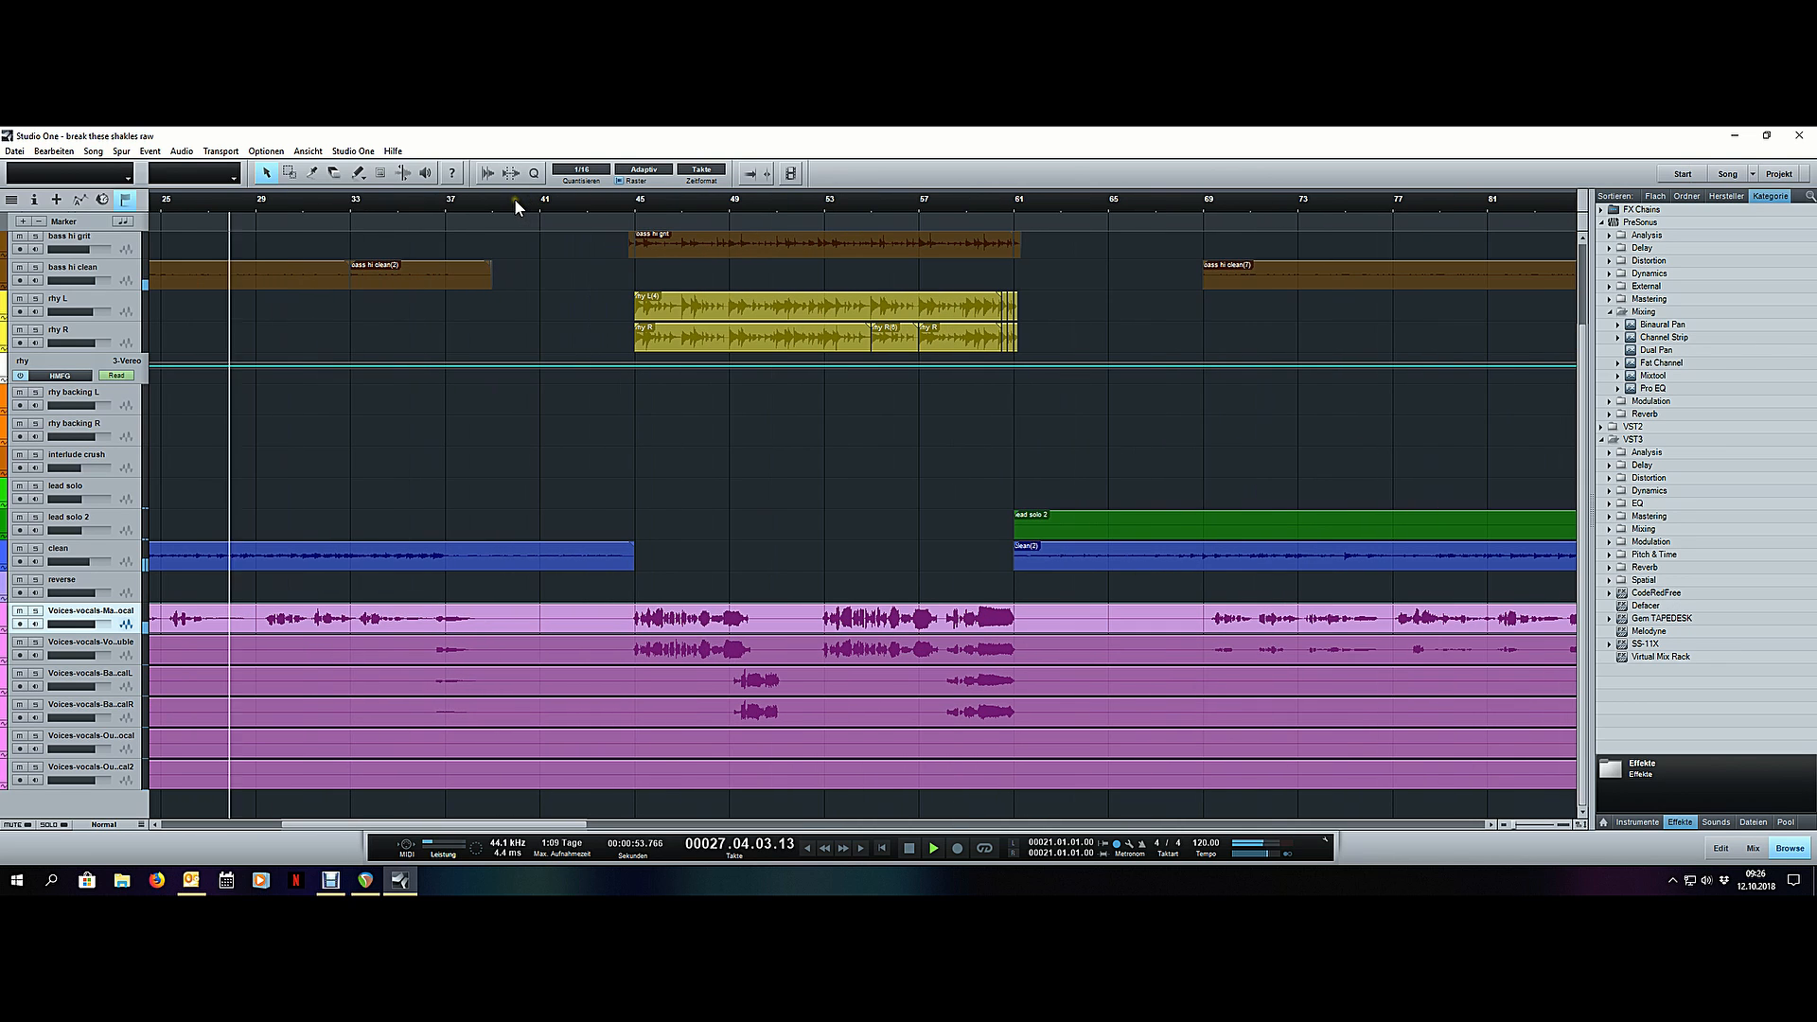
{"action": "left_click", "coordinate": [351, 201]}
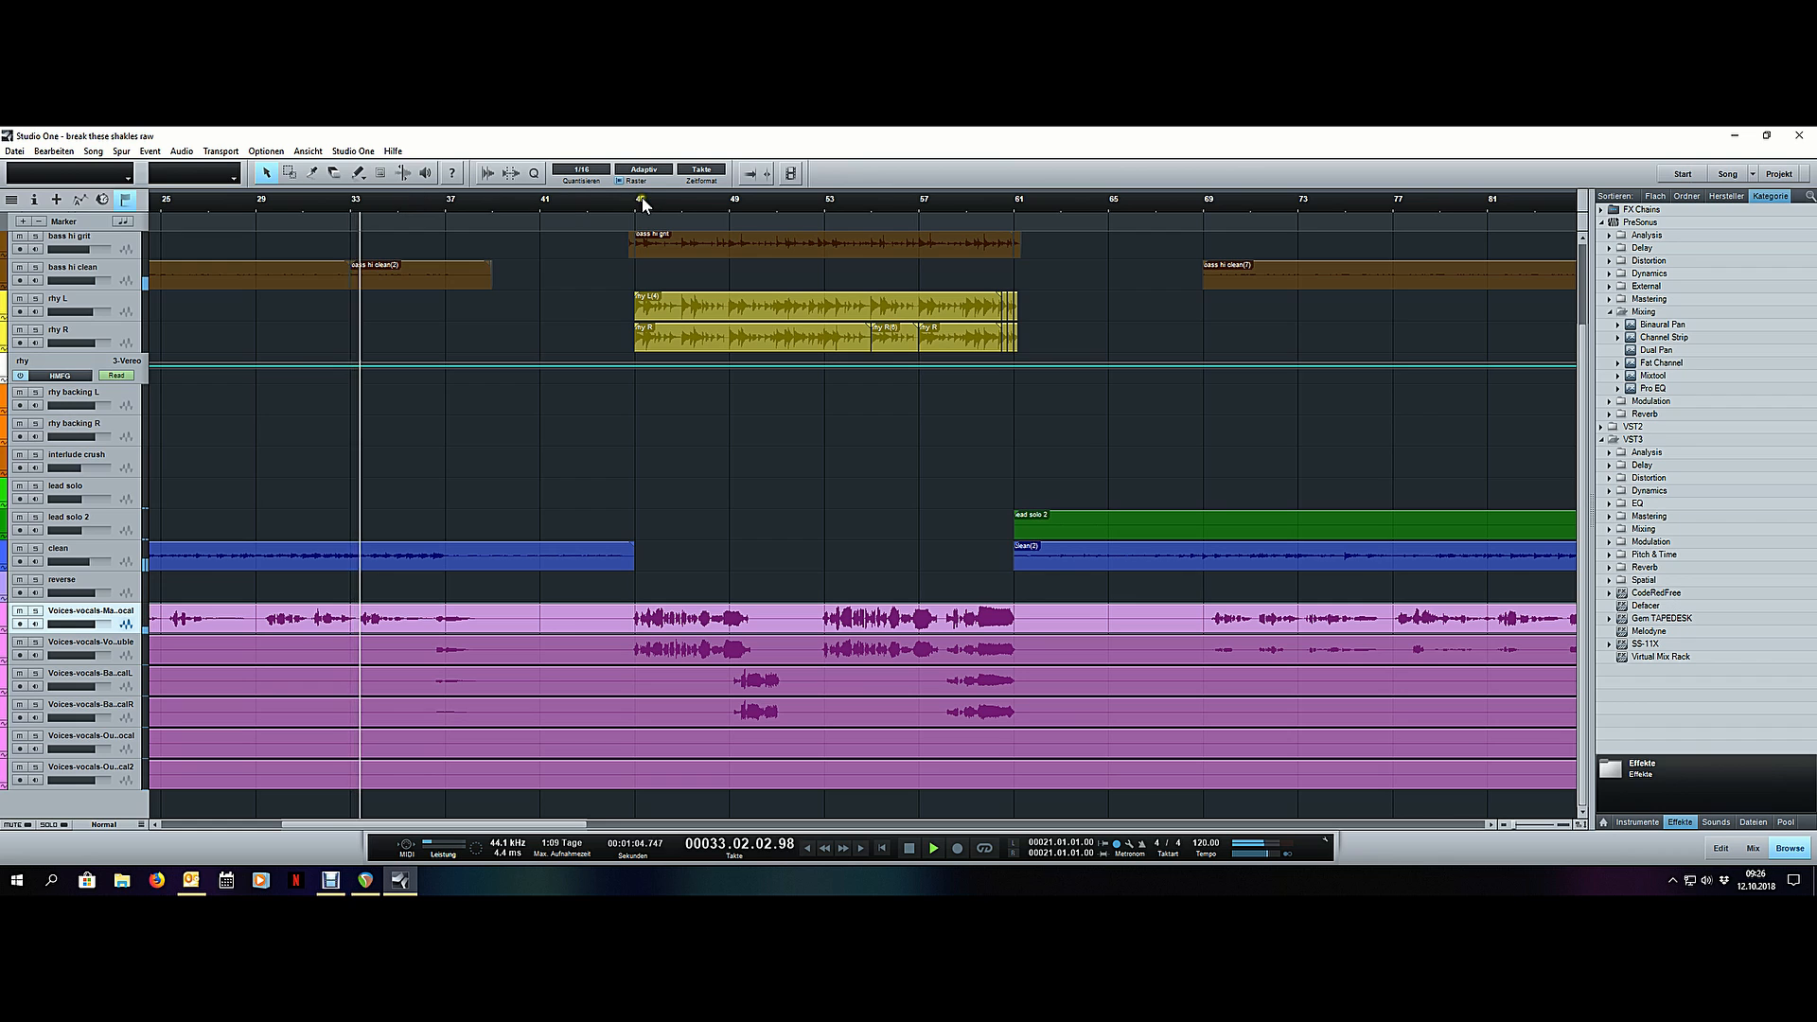
- Audition the first chorus from bar 45, where the rhythm guitars and doubled vocals enter
{"action": "left_click", "coordinate": [632, 197]}
{"action": "scroll", "coordinate": [514, 194], "scroll_direction": "down", "scroll_amount": 3}
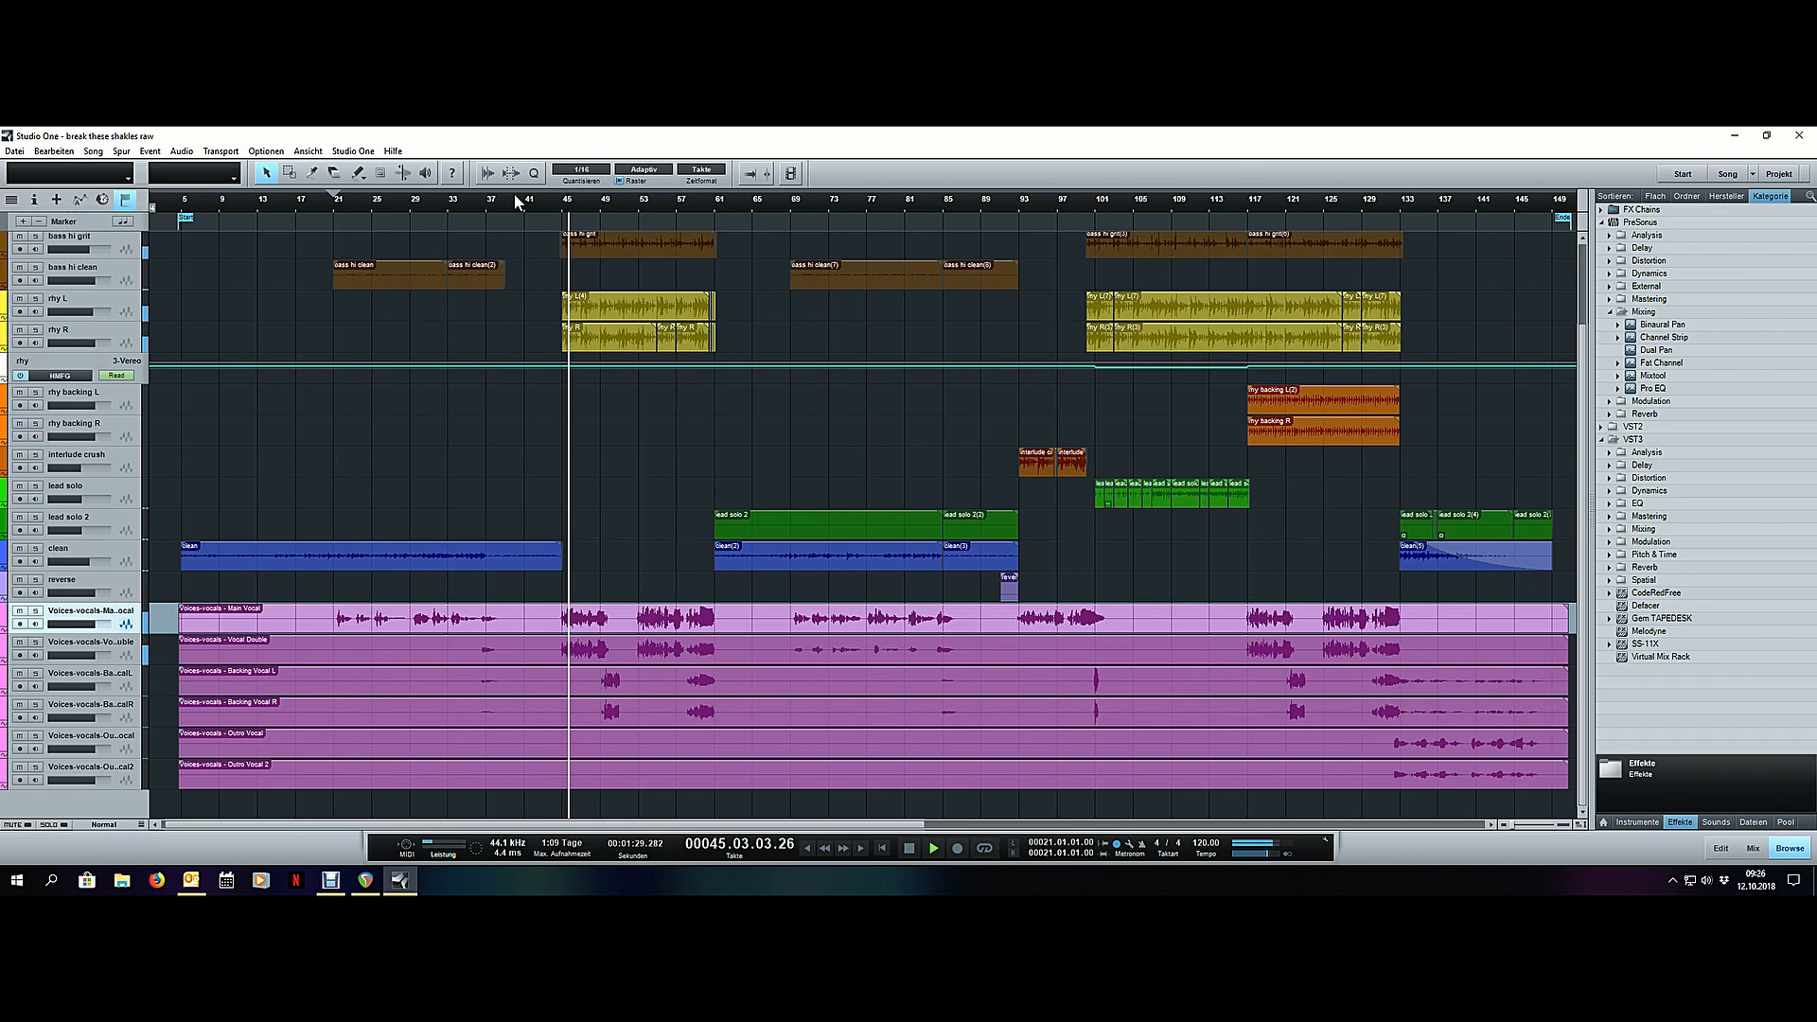
{"action": "scroll", "coordinate": [547, 199], "scroll_direction": "up", "scroll_amount": 2}
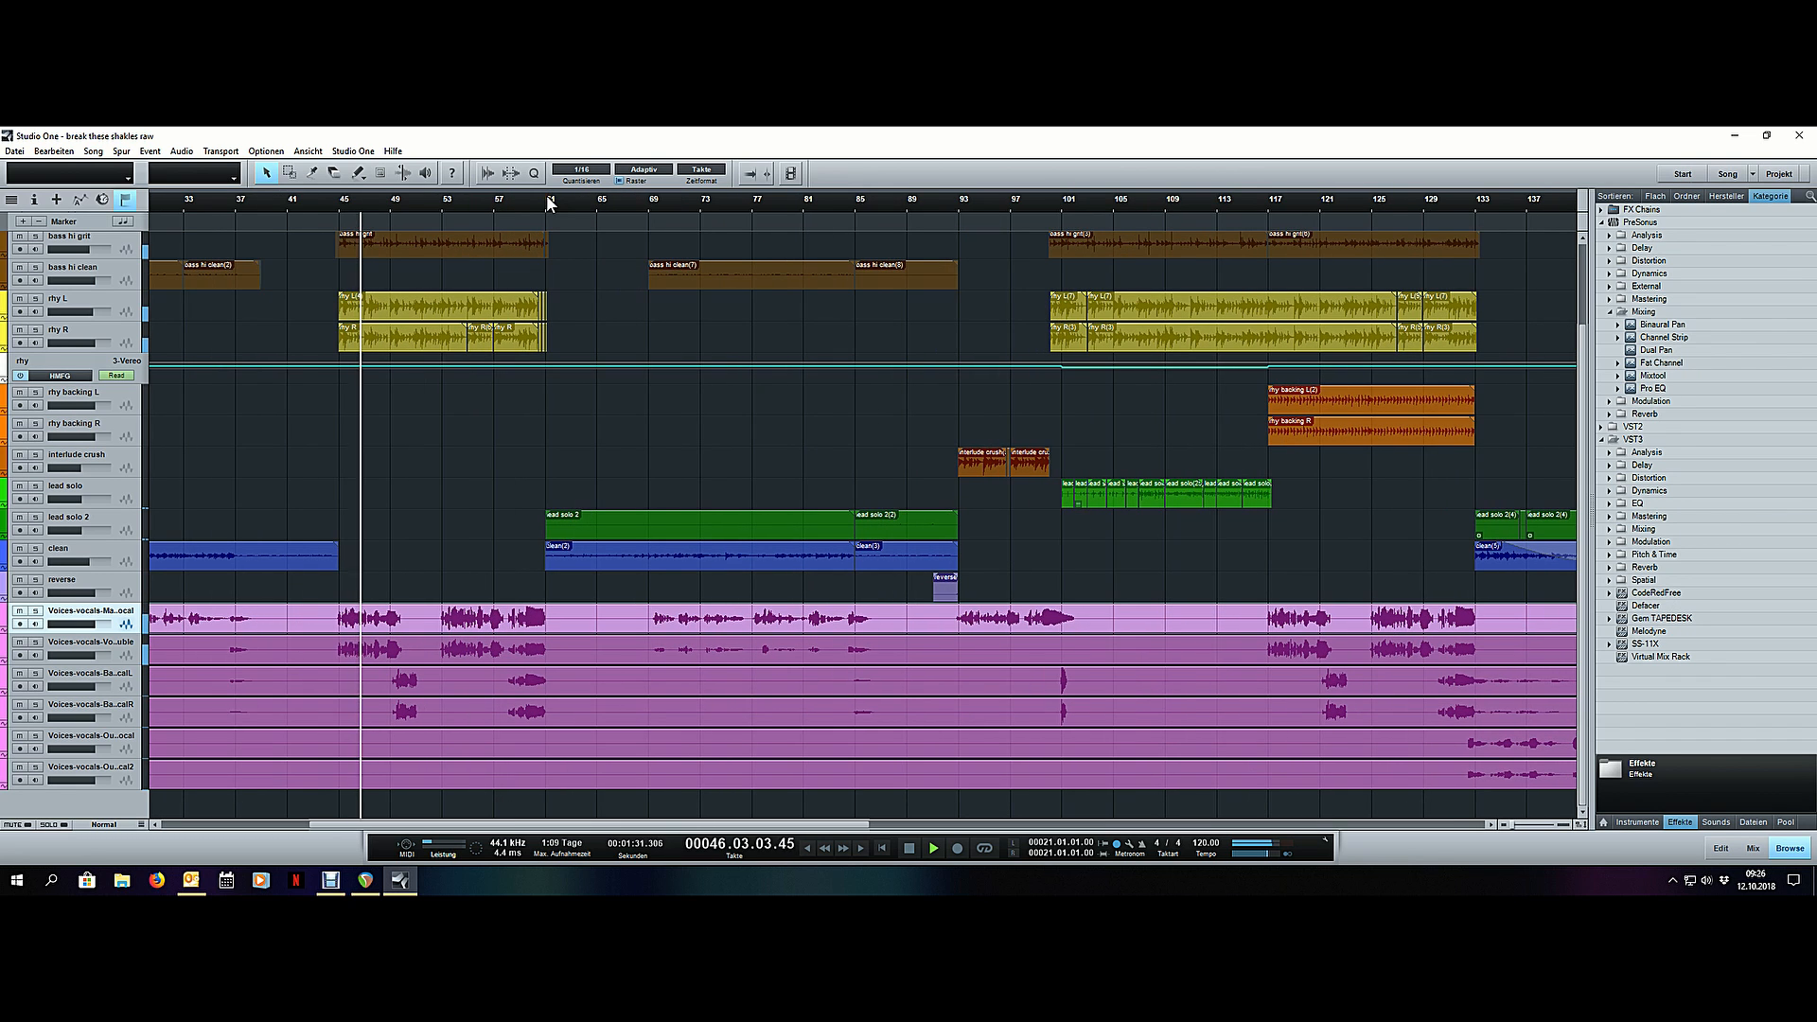
{"action": "scroll", "coordinate": [547, 200], "scroll_direction": "up", "scroll_amount": 1}
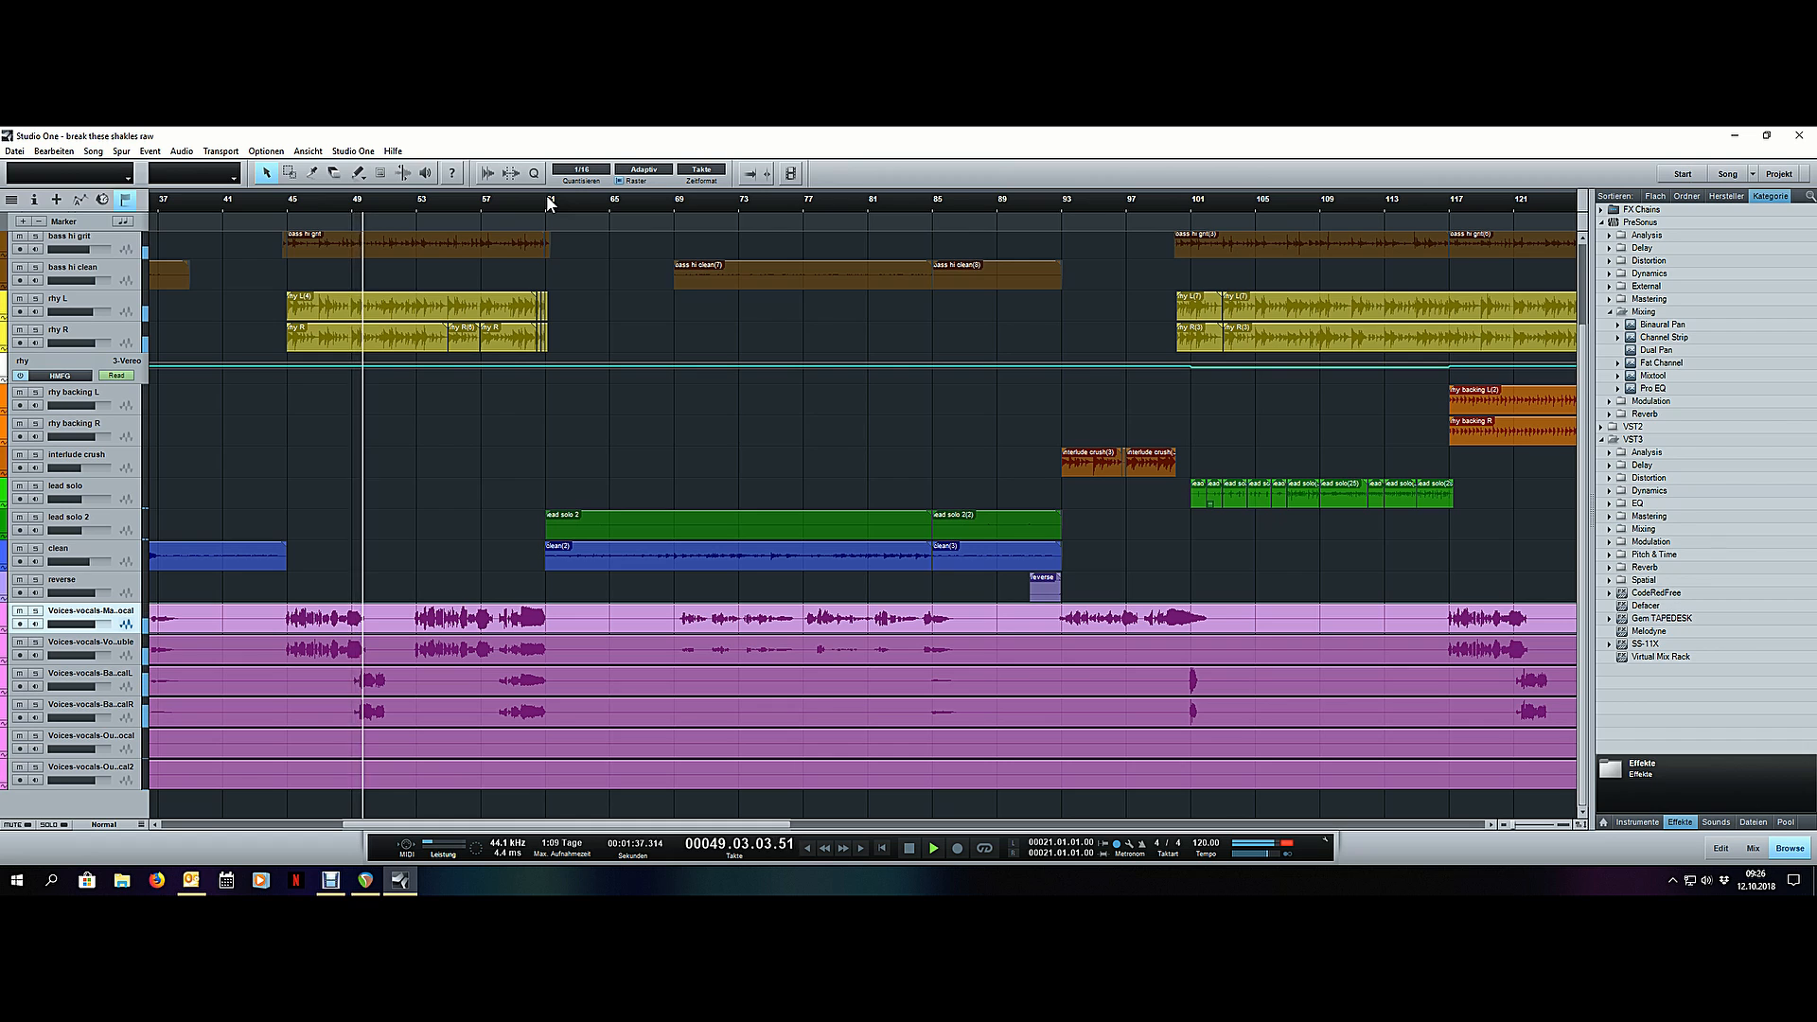
- Audition the second verse from bar 69 and its ending from bar 84
{"action": "left_click", "coordinate": [674, 201]}
{"action": "scroll", "coordinate": [631, 201], "scroll_direction": "down", "scroll_amount": 4}
{"action": "scroll", "coordinate": [752, 201], "scroll_direction": "up", "scroll_amount": 5}
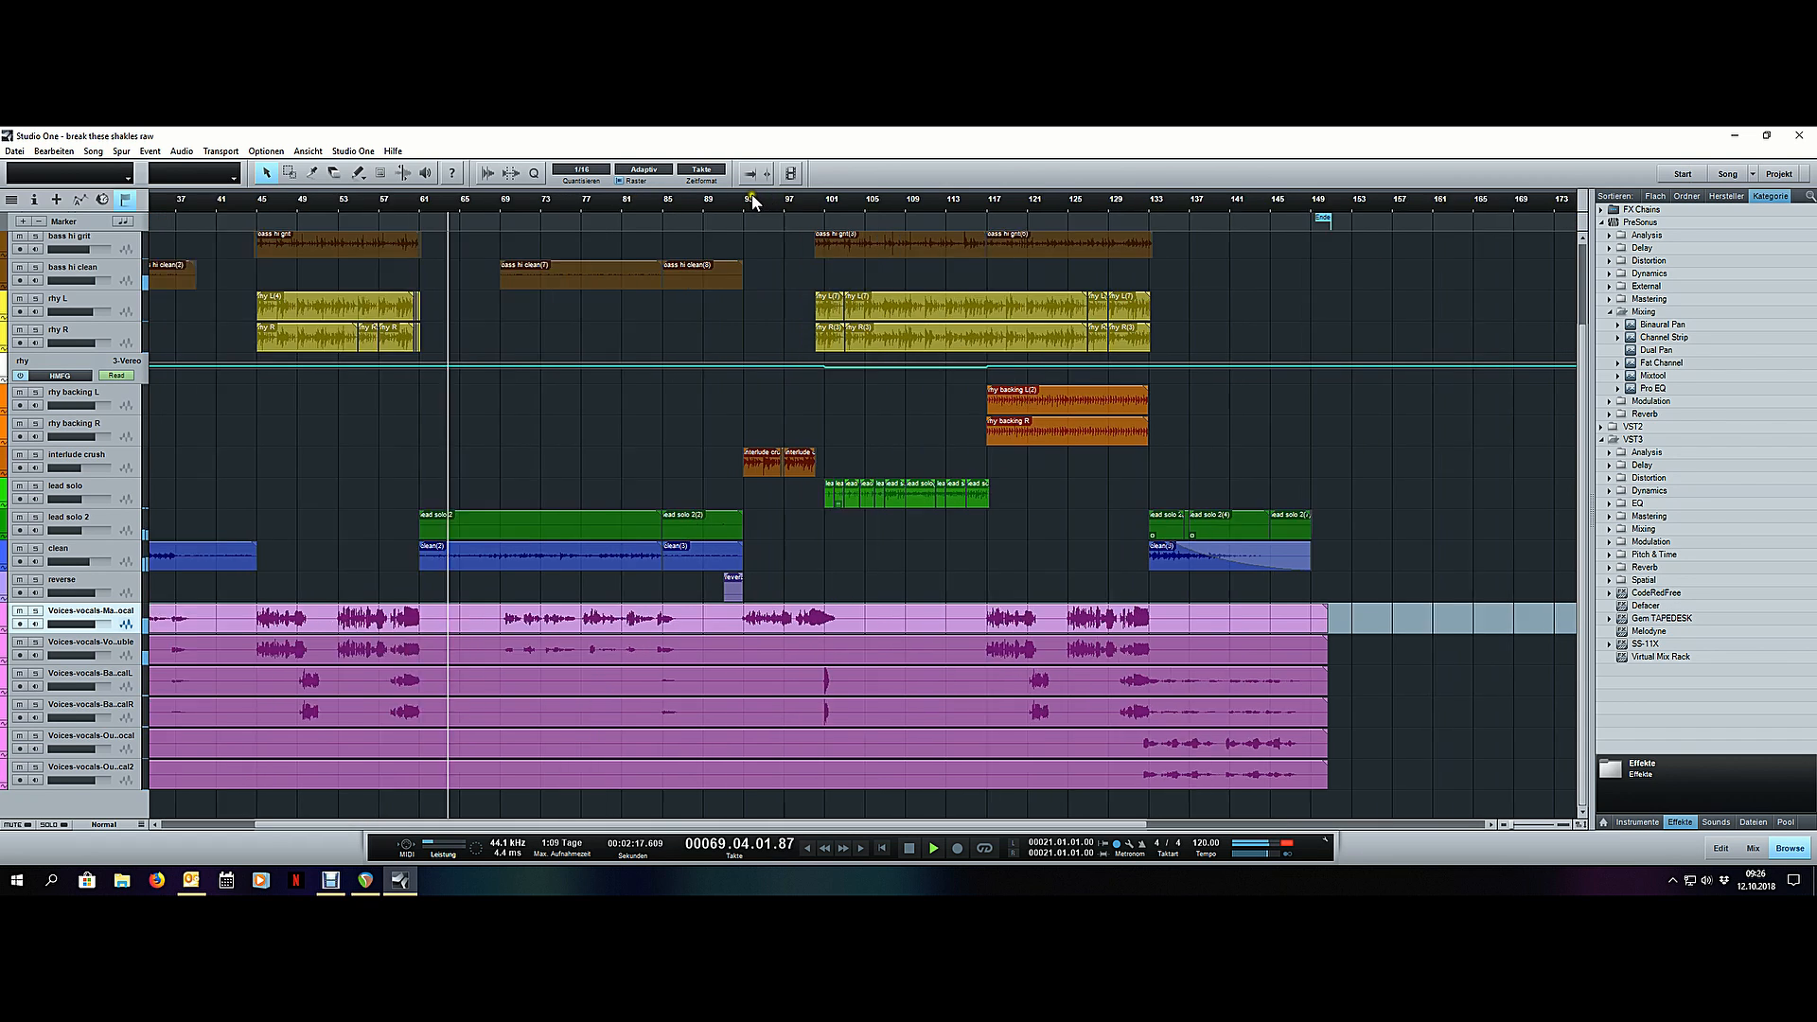
{"action": "scroll", "coordinate": [753, 199], "scroll_direction": "up", "scroll_amount": 3}
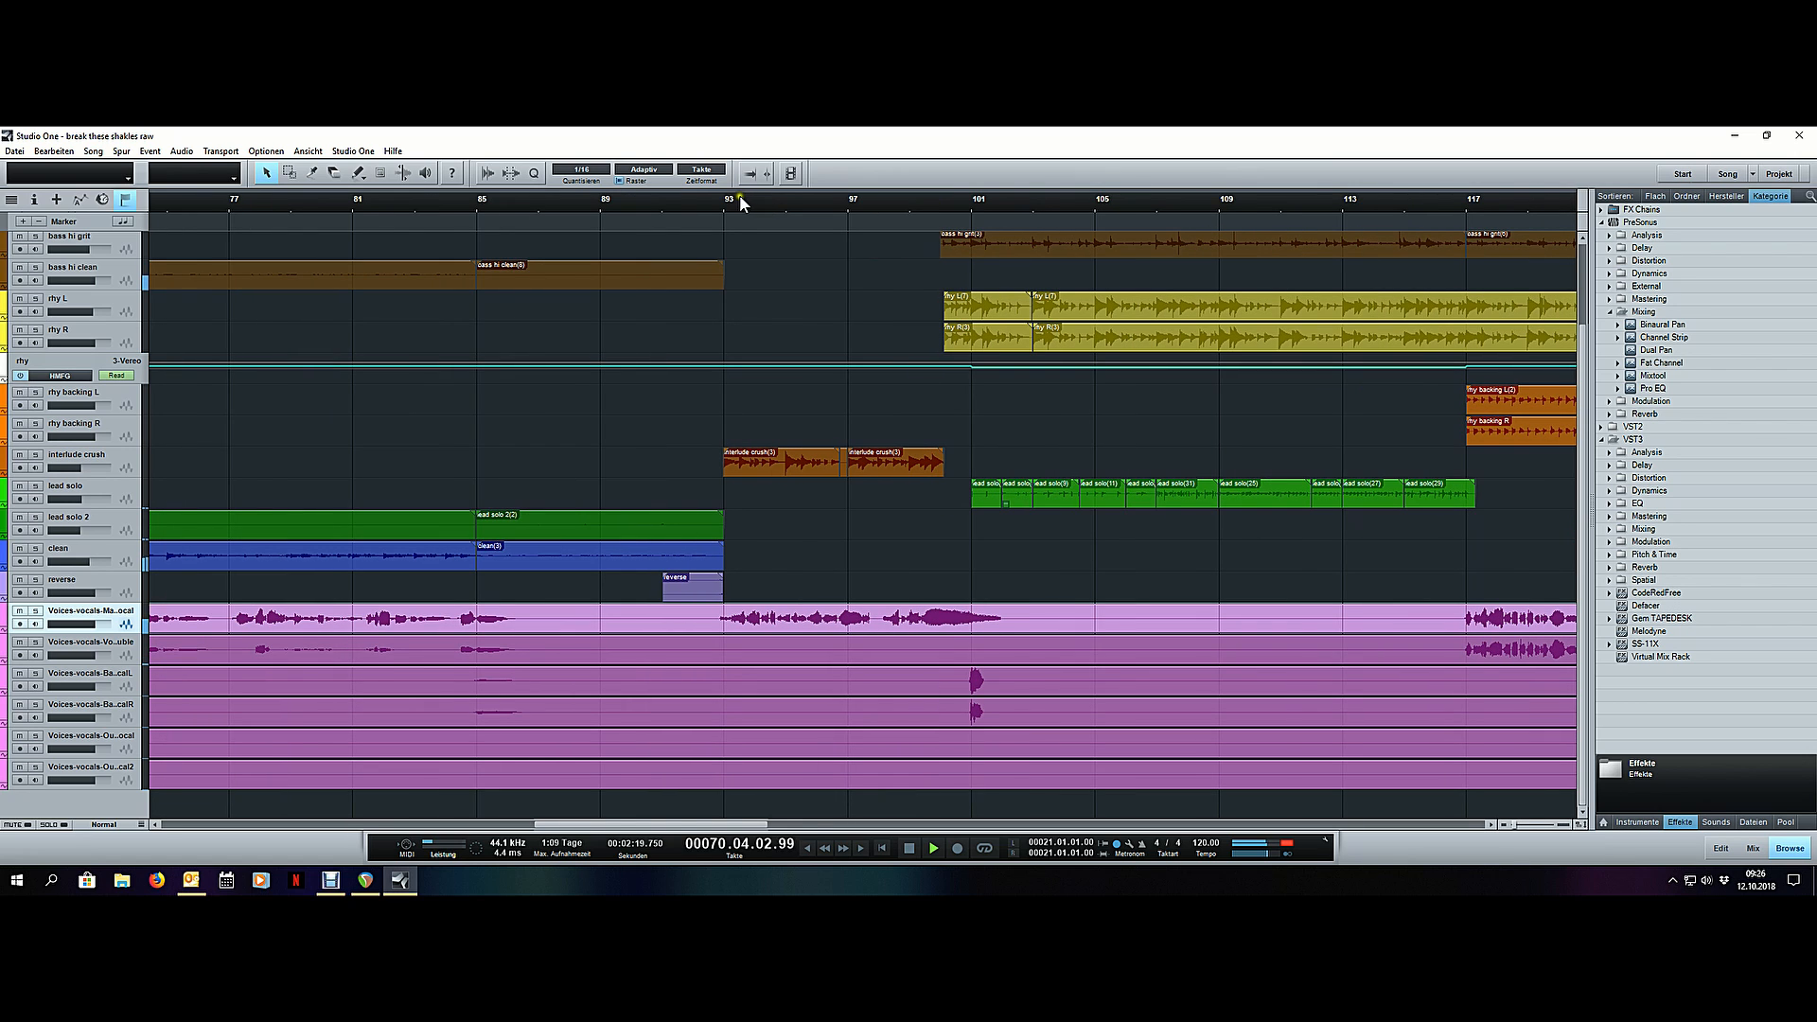
{"action": "left_click", "coordinate": [445, 202]}
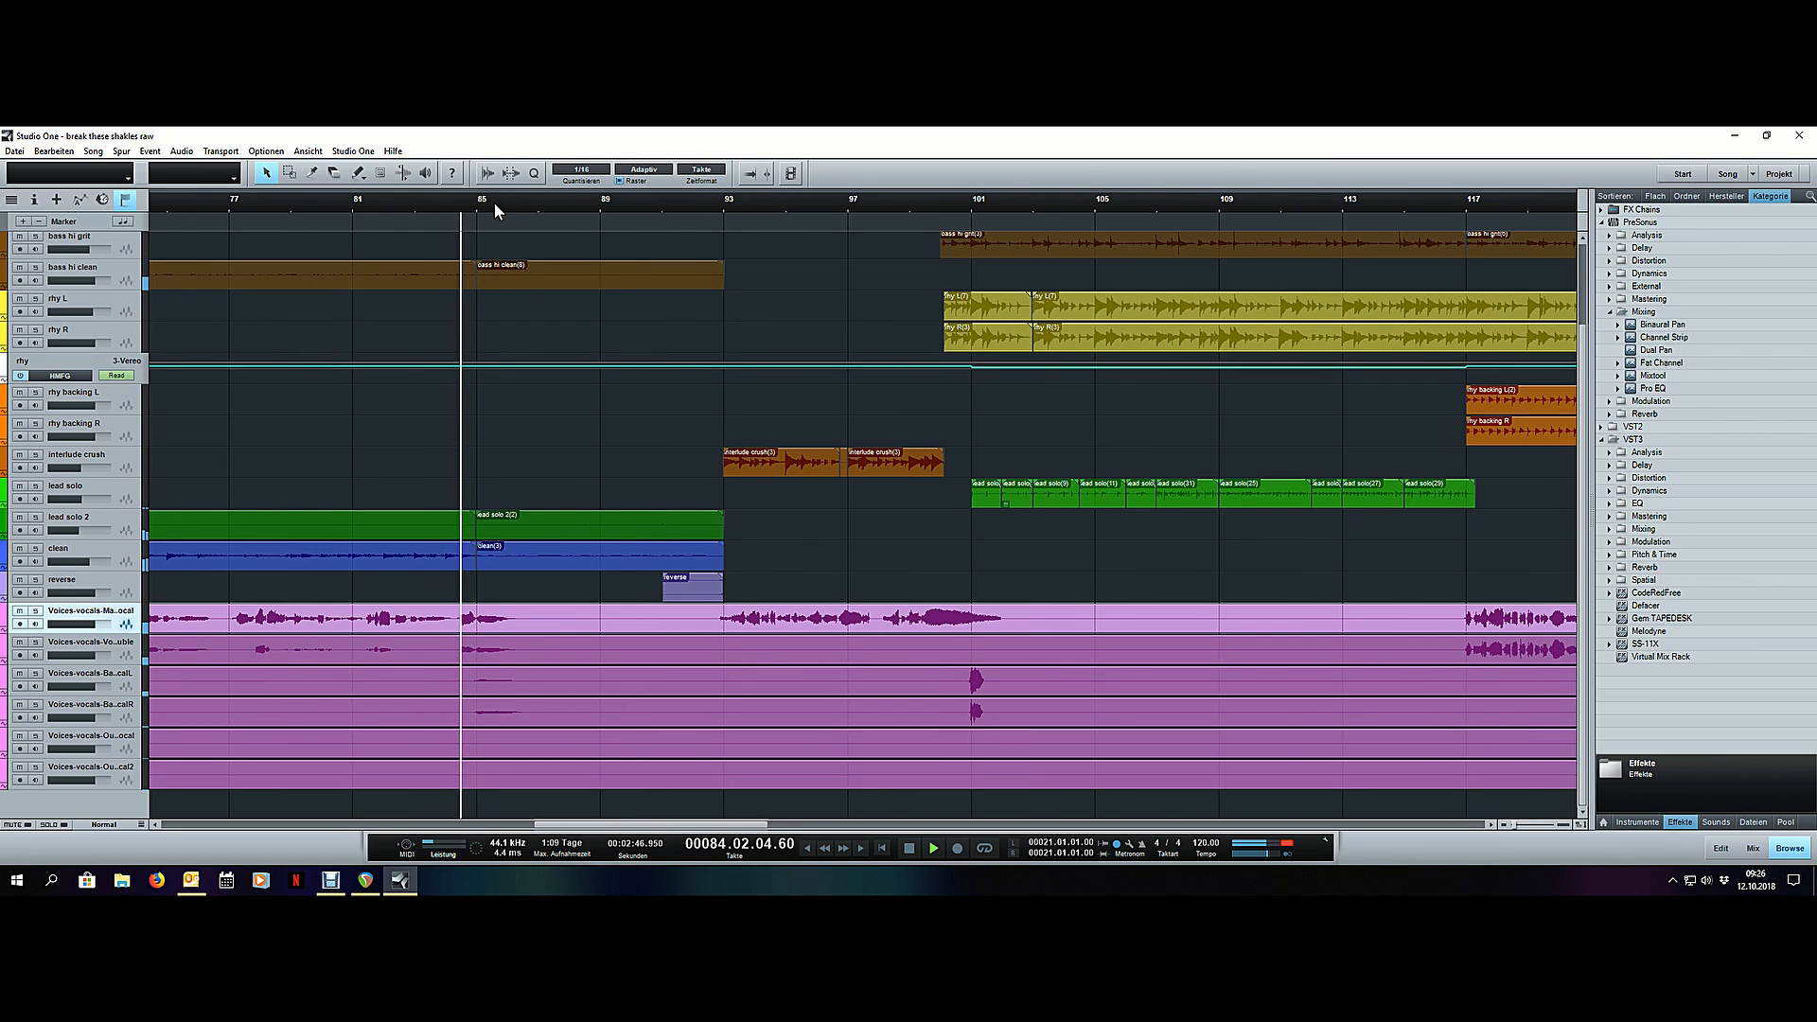
- Audition the interlude from bar 93 into the start of the lead solo
{"action": "left_click", "coordinate": [724, 203]}
{"action": "scroll", "coordinate": [724, 202], "scroll_direction": "down", "scroll_amount": 9}
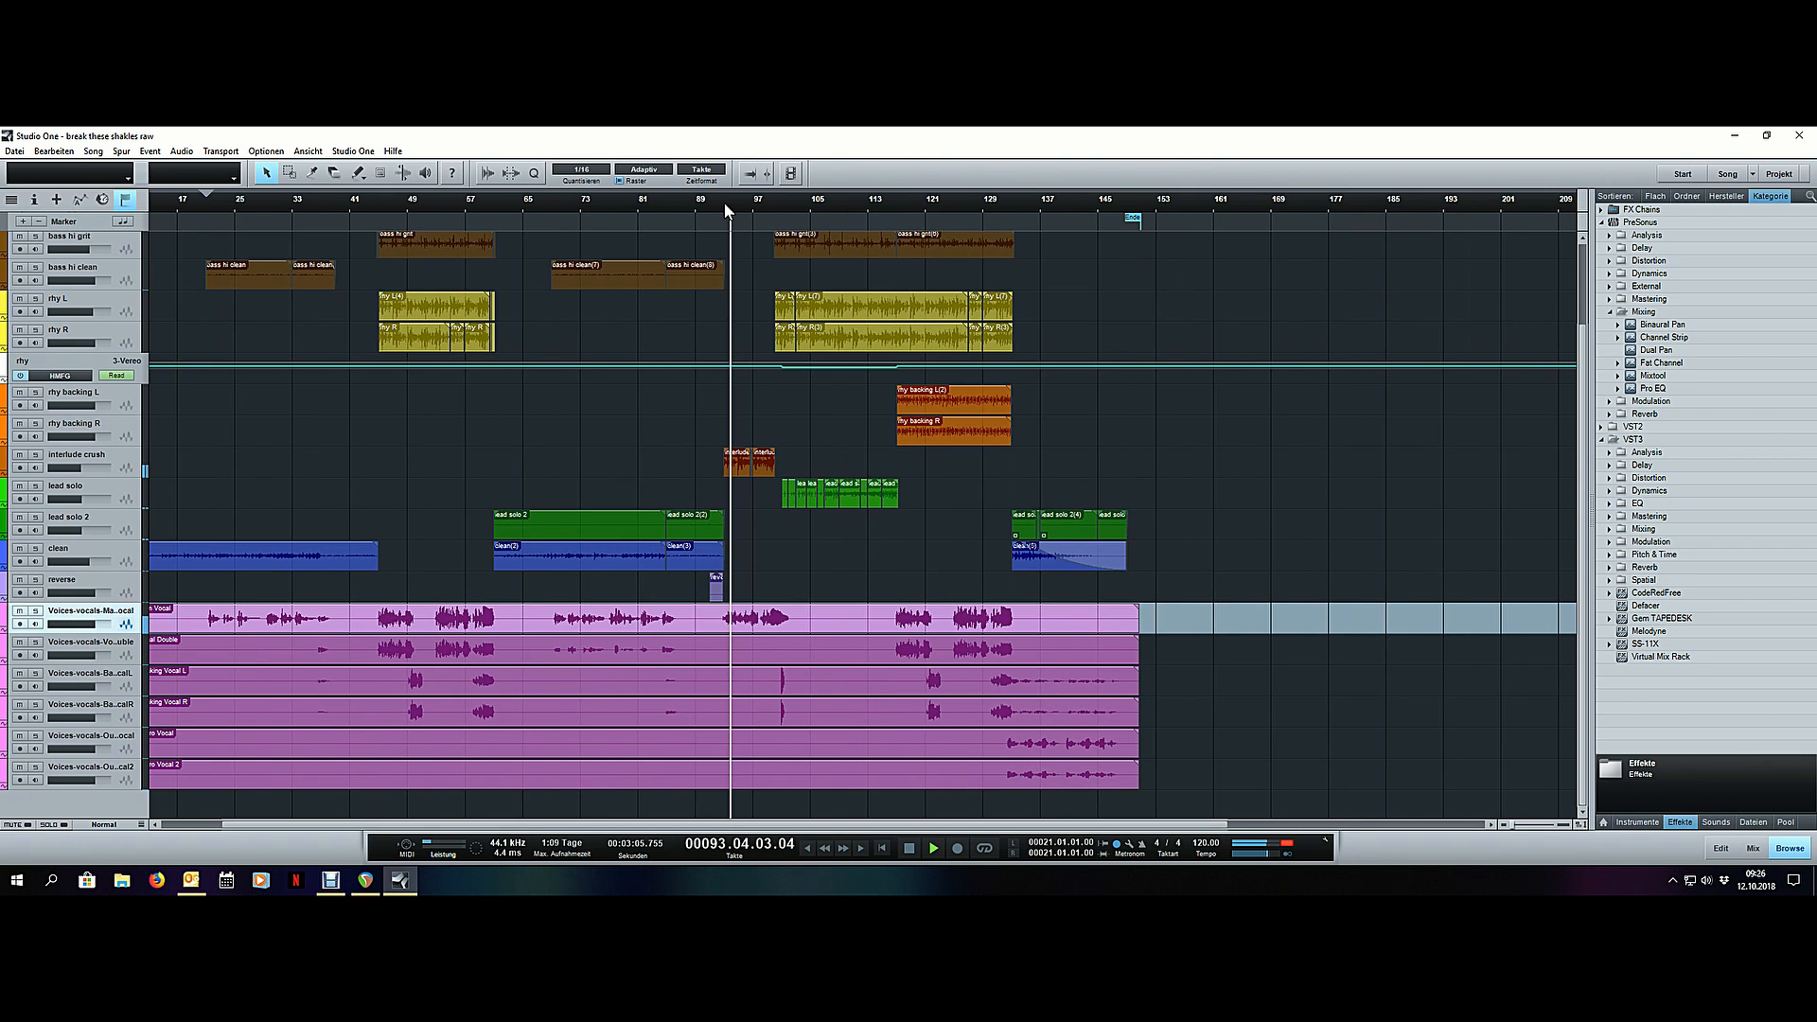
{"action": "scroll", "coordinate": [842, 201], "scroll_direction": "up", "scroll_amount": 4}
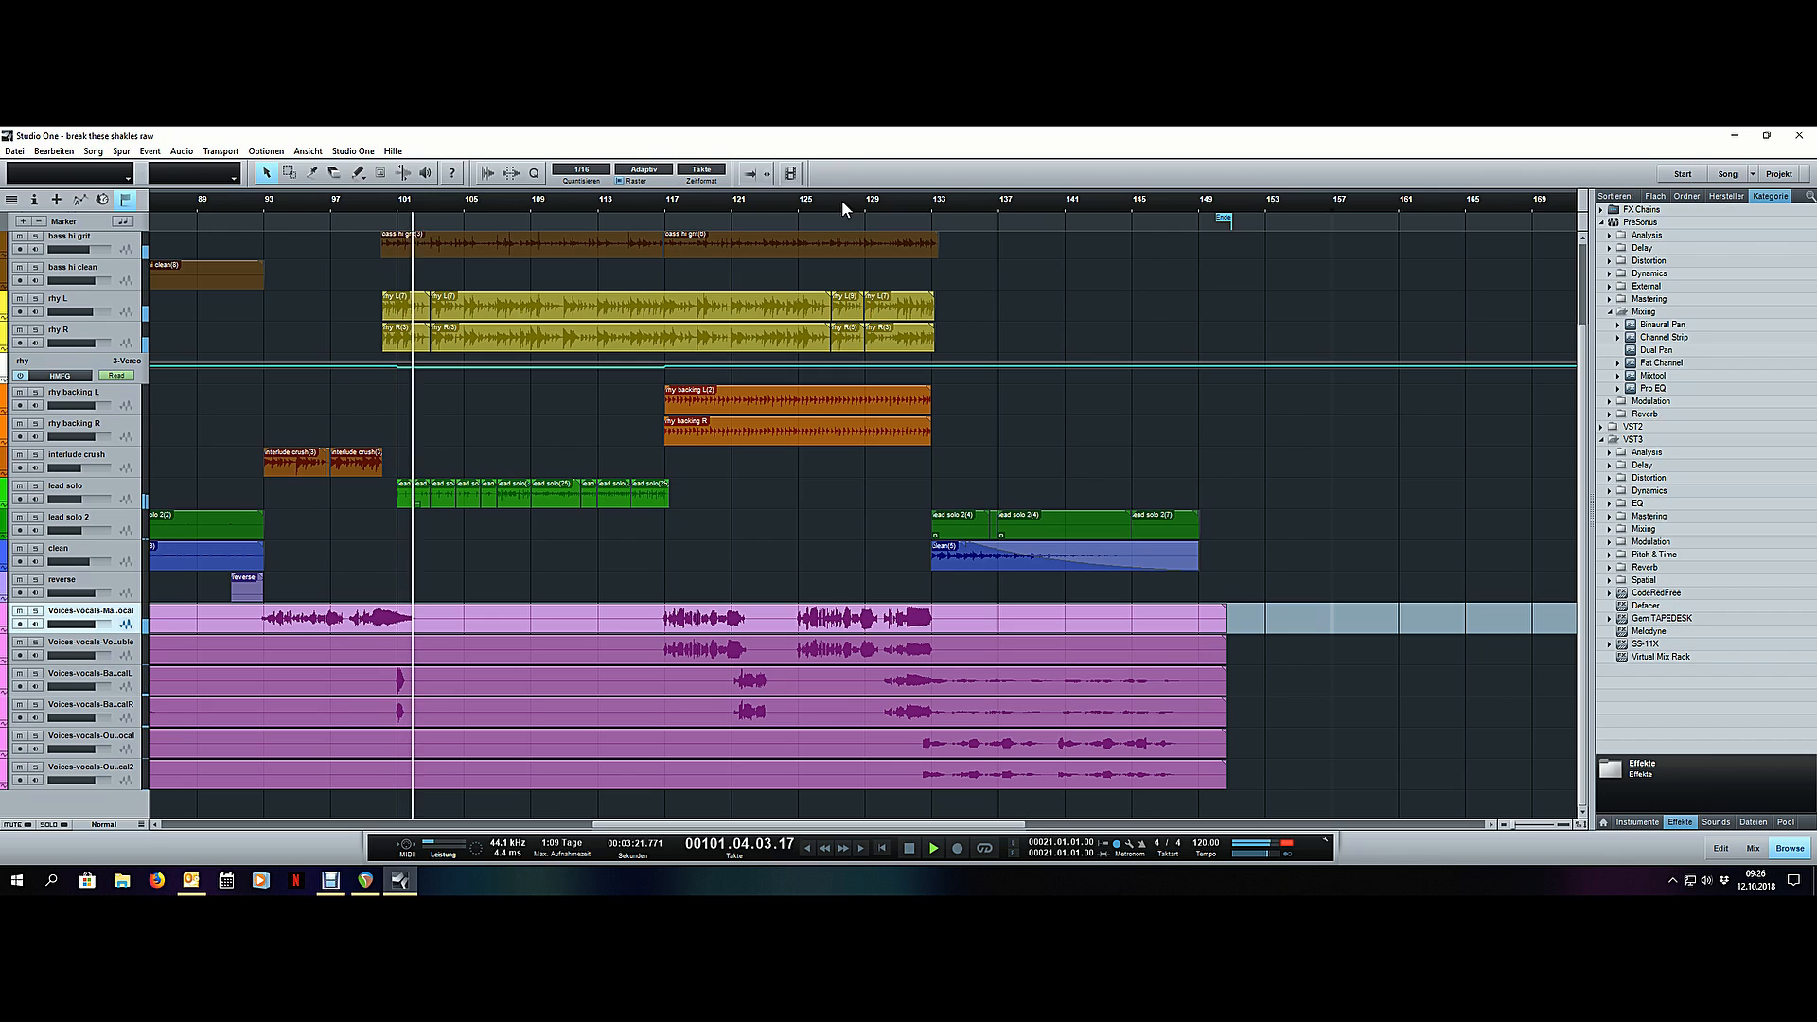
- Audition the end of the last chorus and the outro from bar 129, and stop playback
{"action": "left_click", "coordinate": [863, 202]}
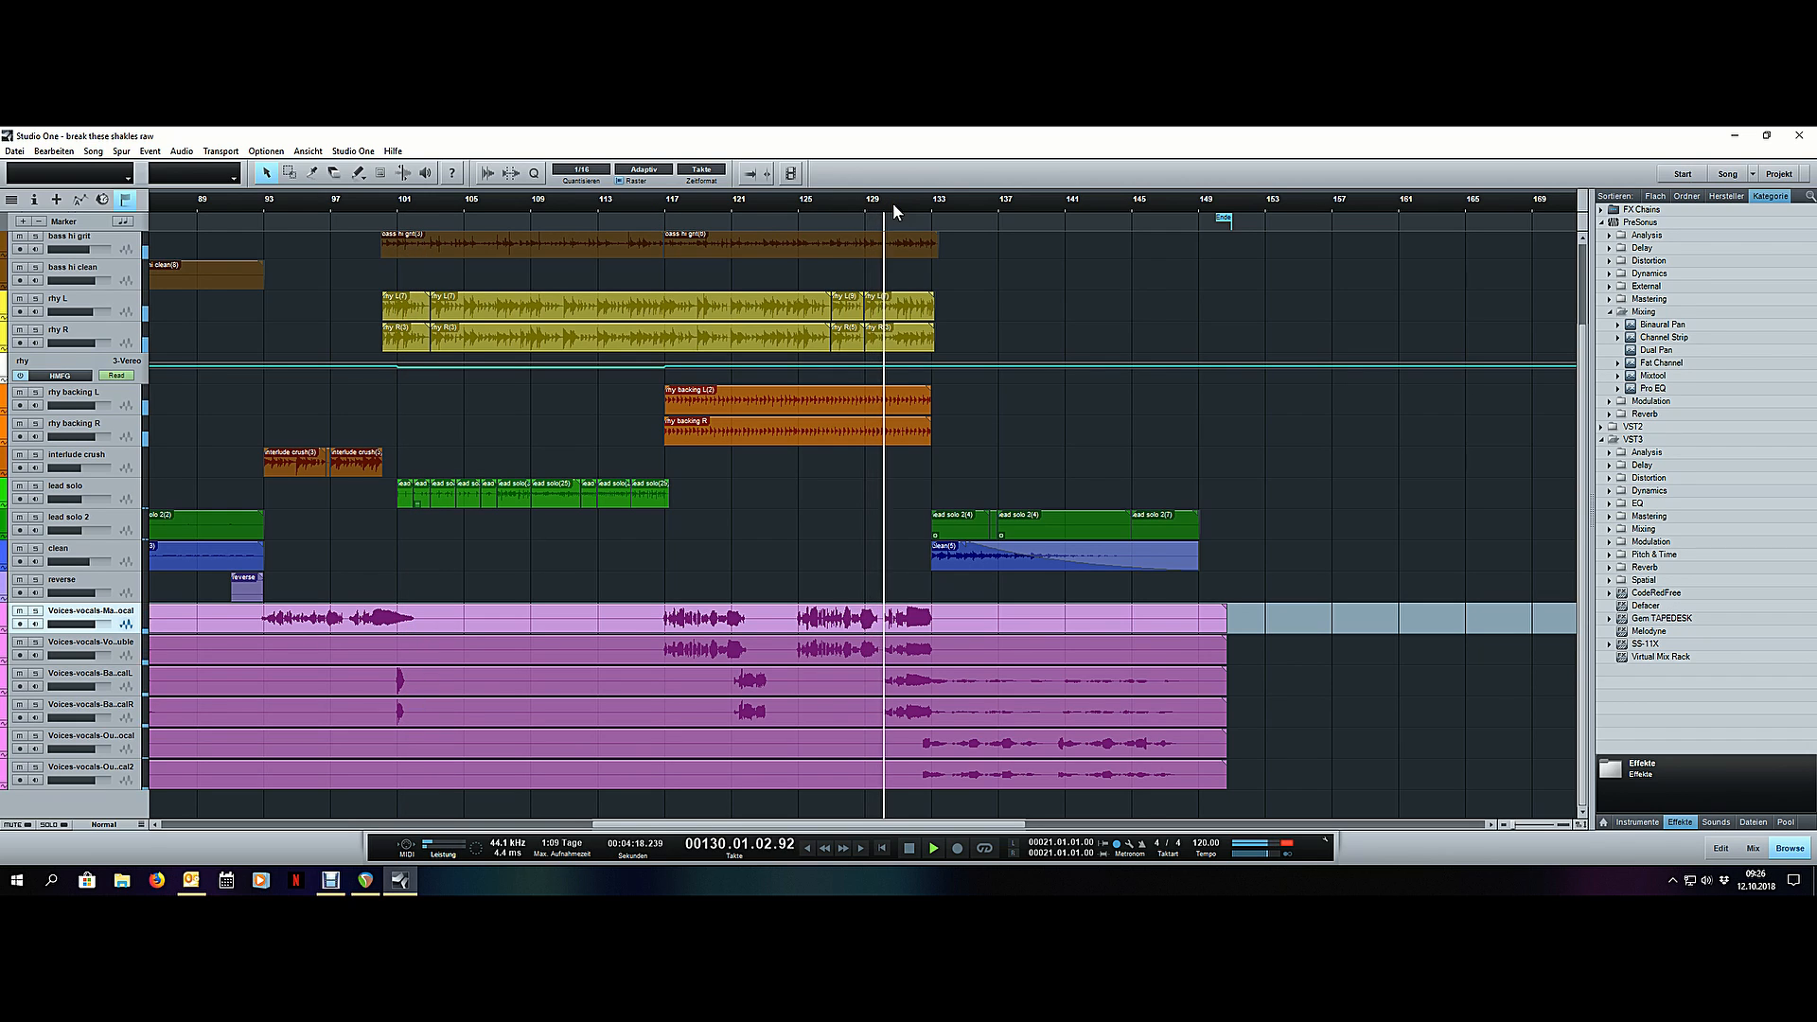
{"action": "scroll", "coordinate": [949, 203], "scroll_direction": "up", "scroll_amount": 5}
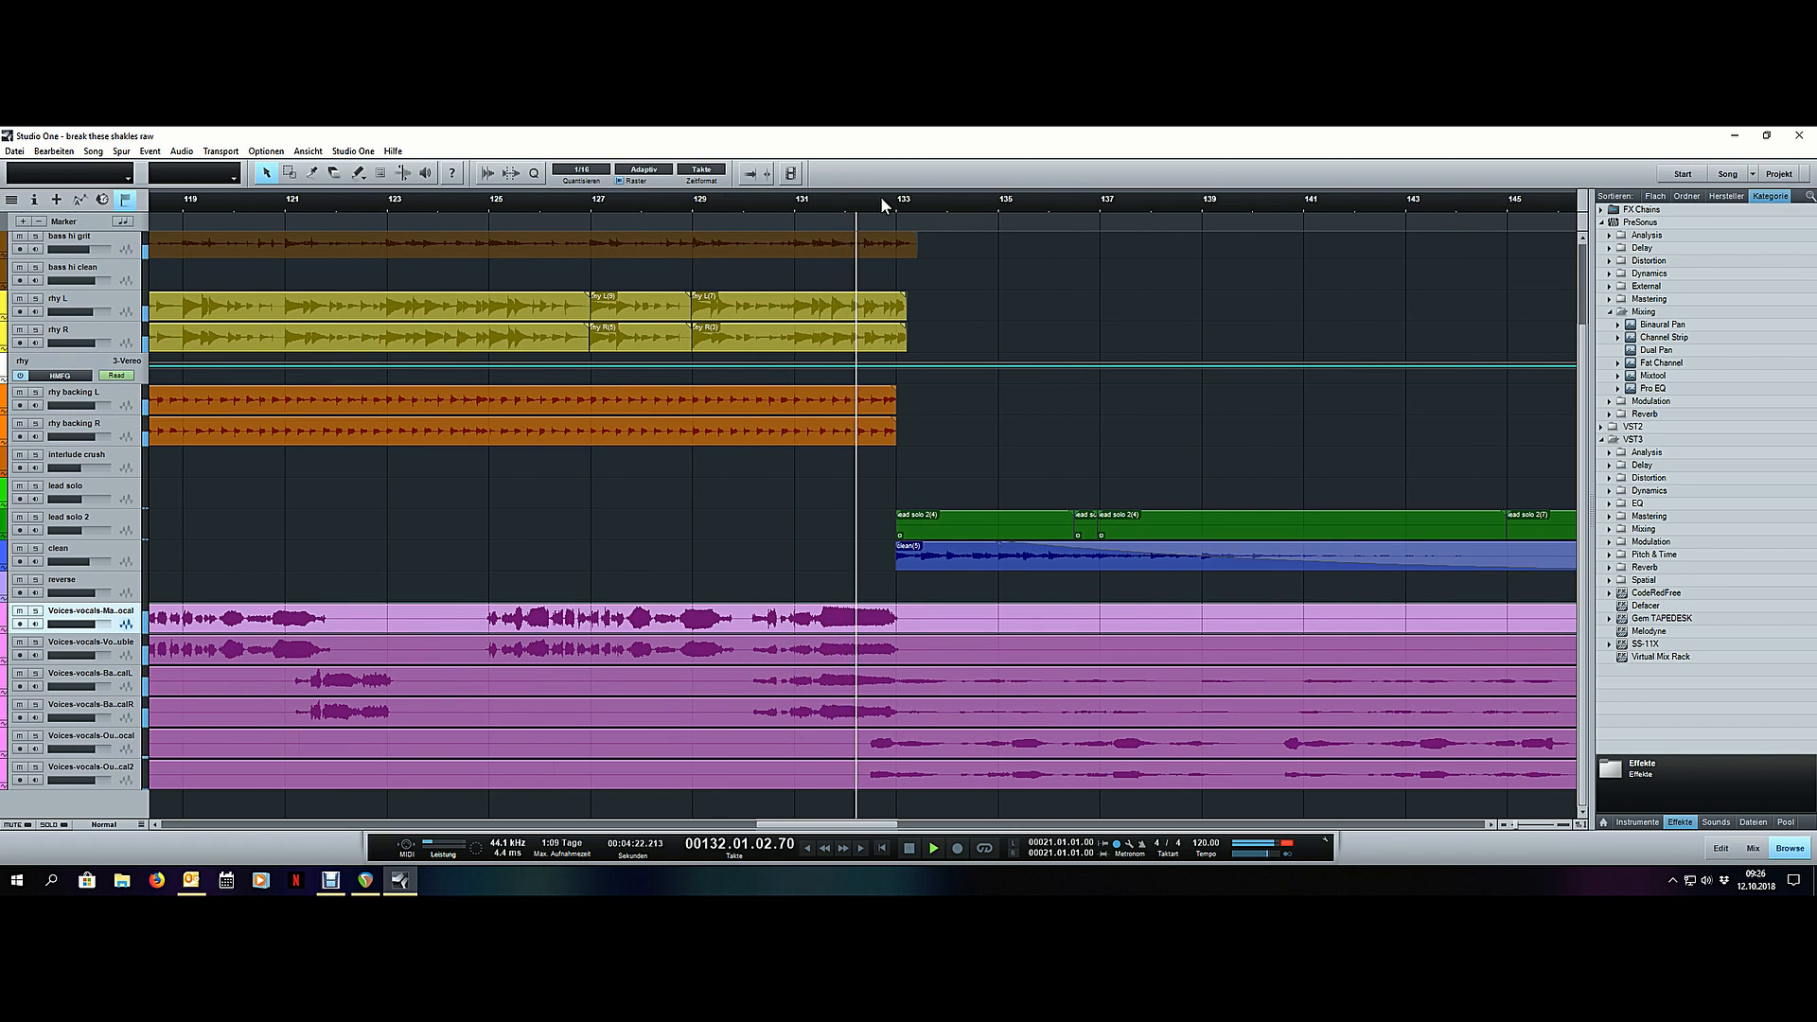
{"action": "scroll", "coordinate": [881, 196], "scroll_direction": "down", "scroll_amount": 5}
{"action": "scroll", "coordinate": [880, 196], "scroll_direction": "down", "scroll_amount": 2}
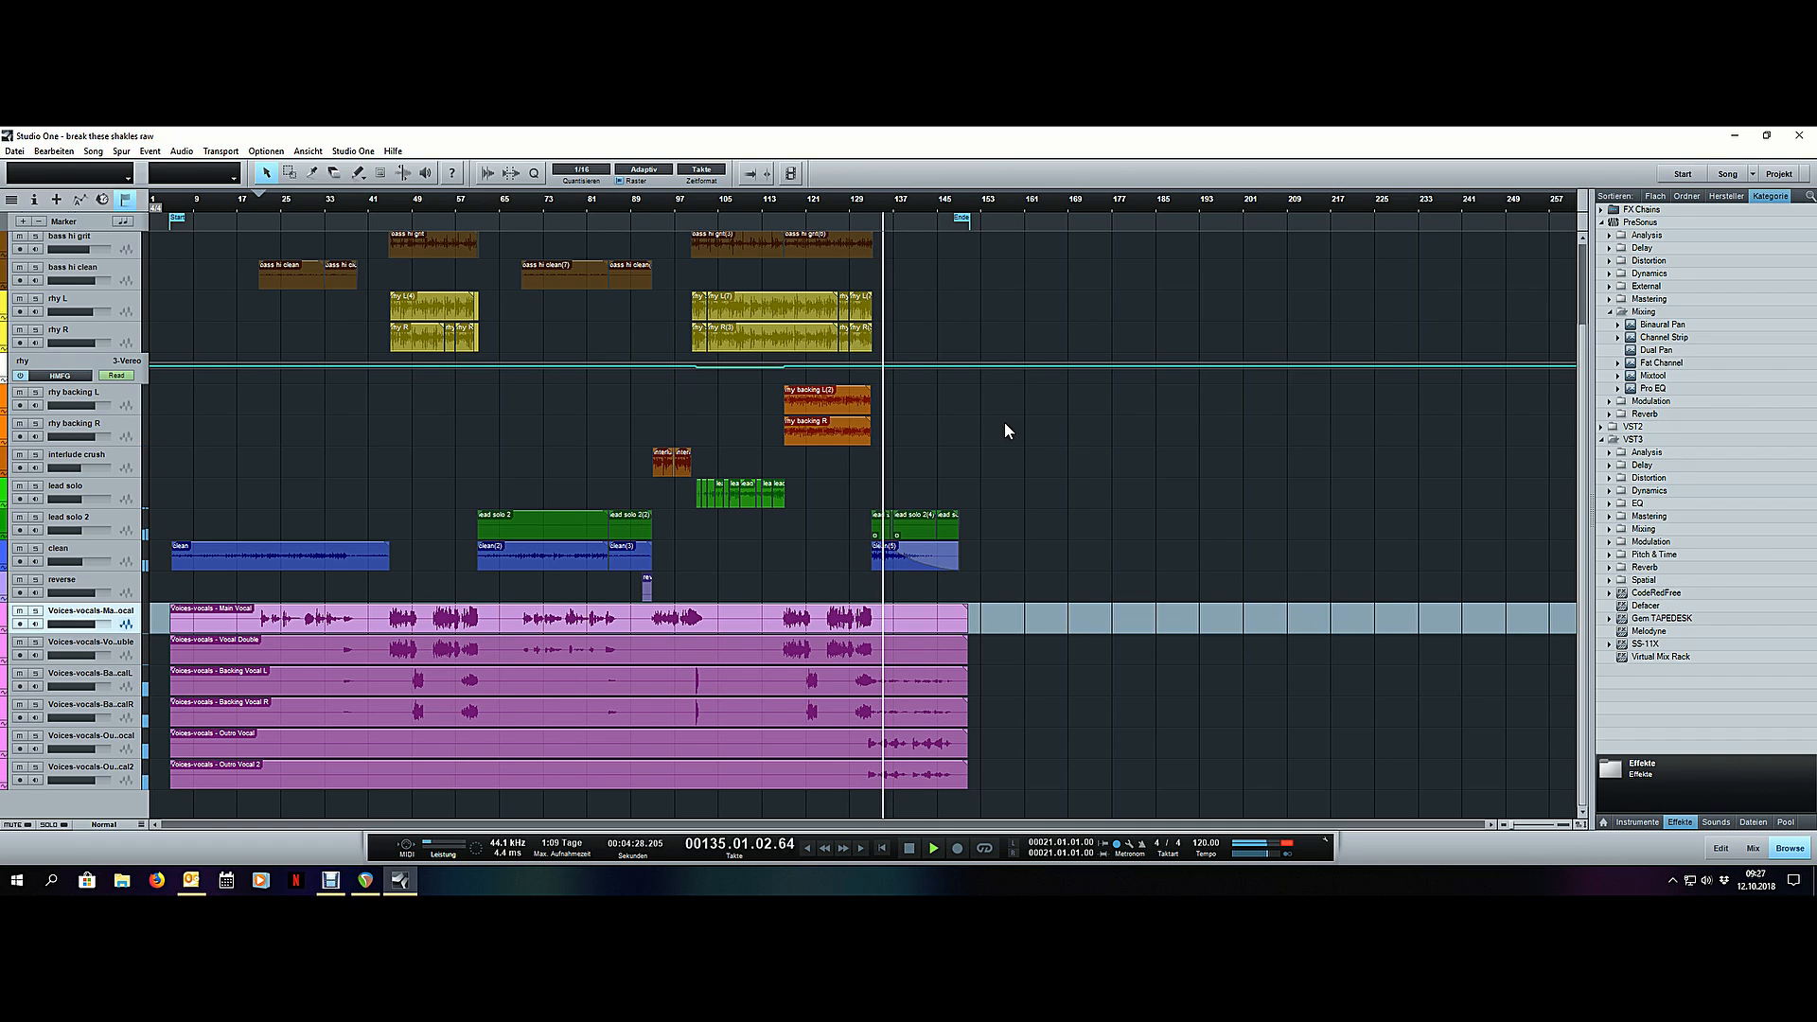
{"action": "key", "text": "space"}
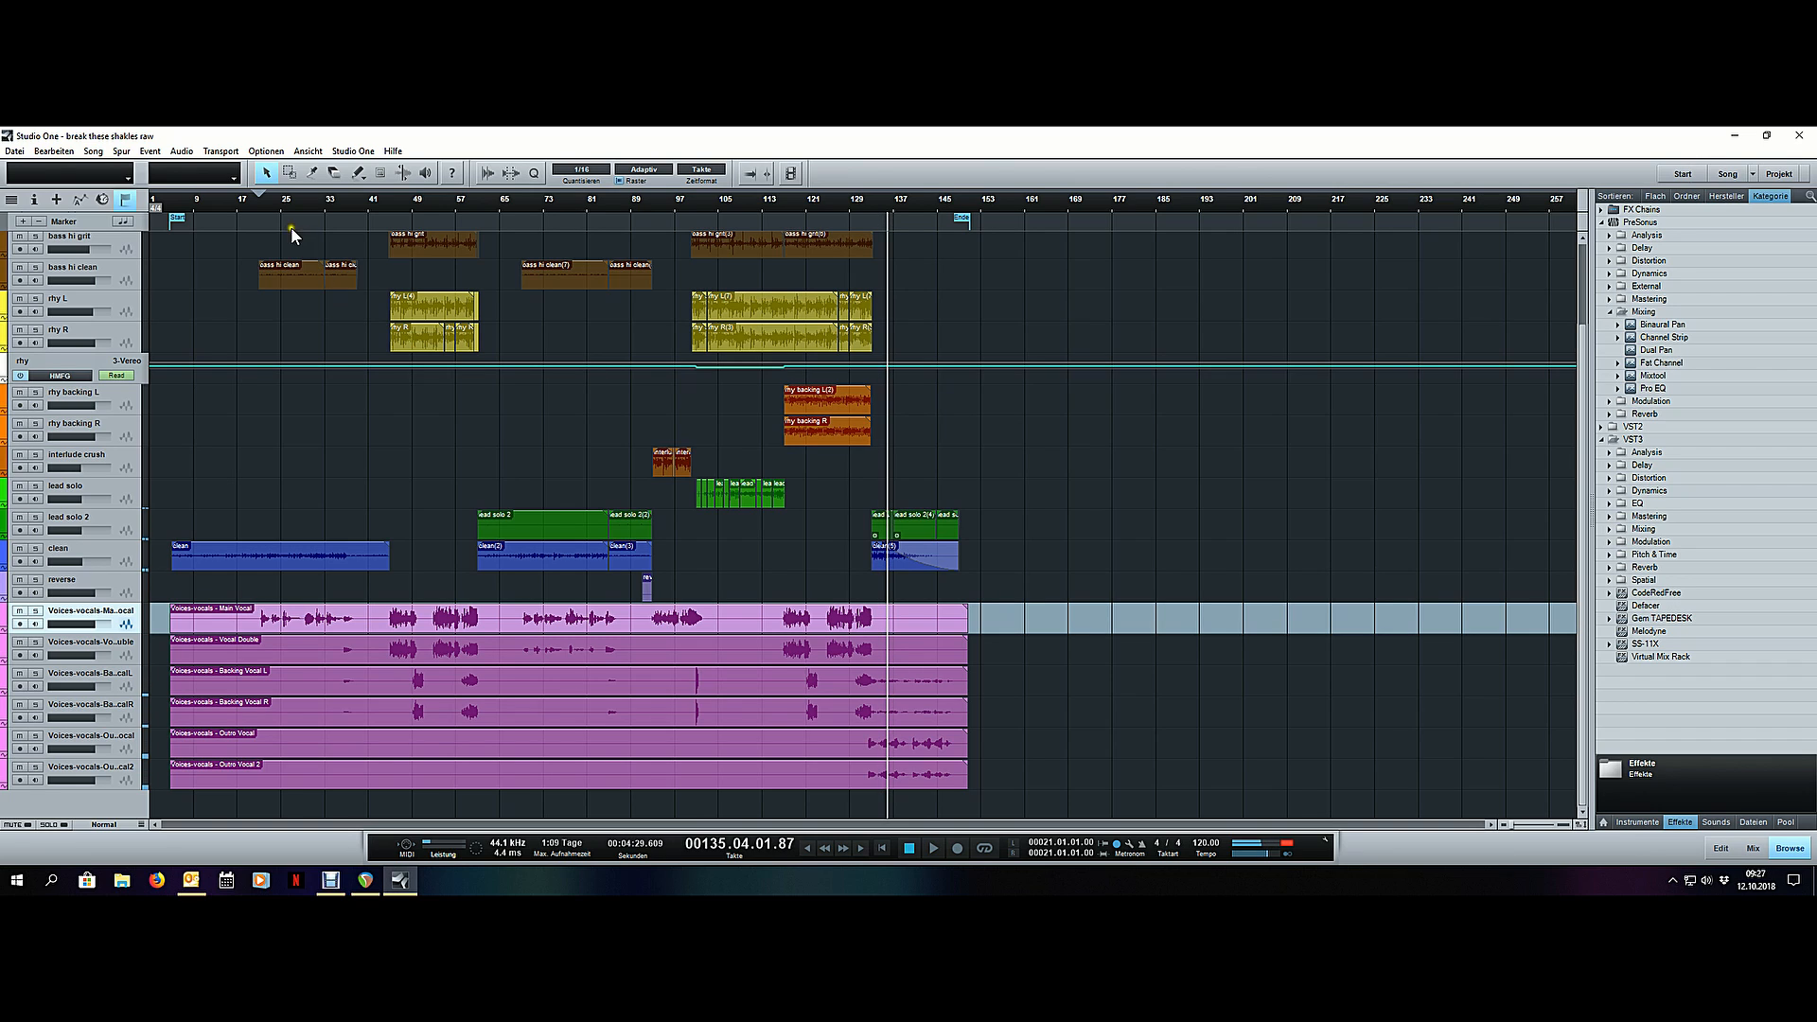
- Move the playhead to bar 19, solo the main vocal track, and enlarge the track heights and waveform display
{"action": "left_click", "coordinate": [251, 204]}
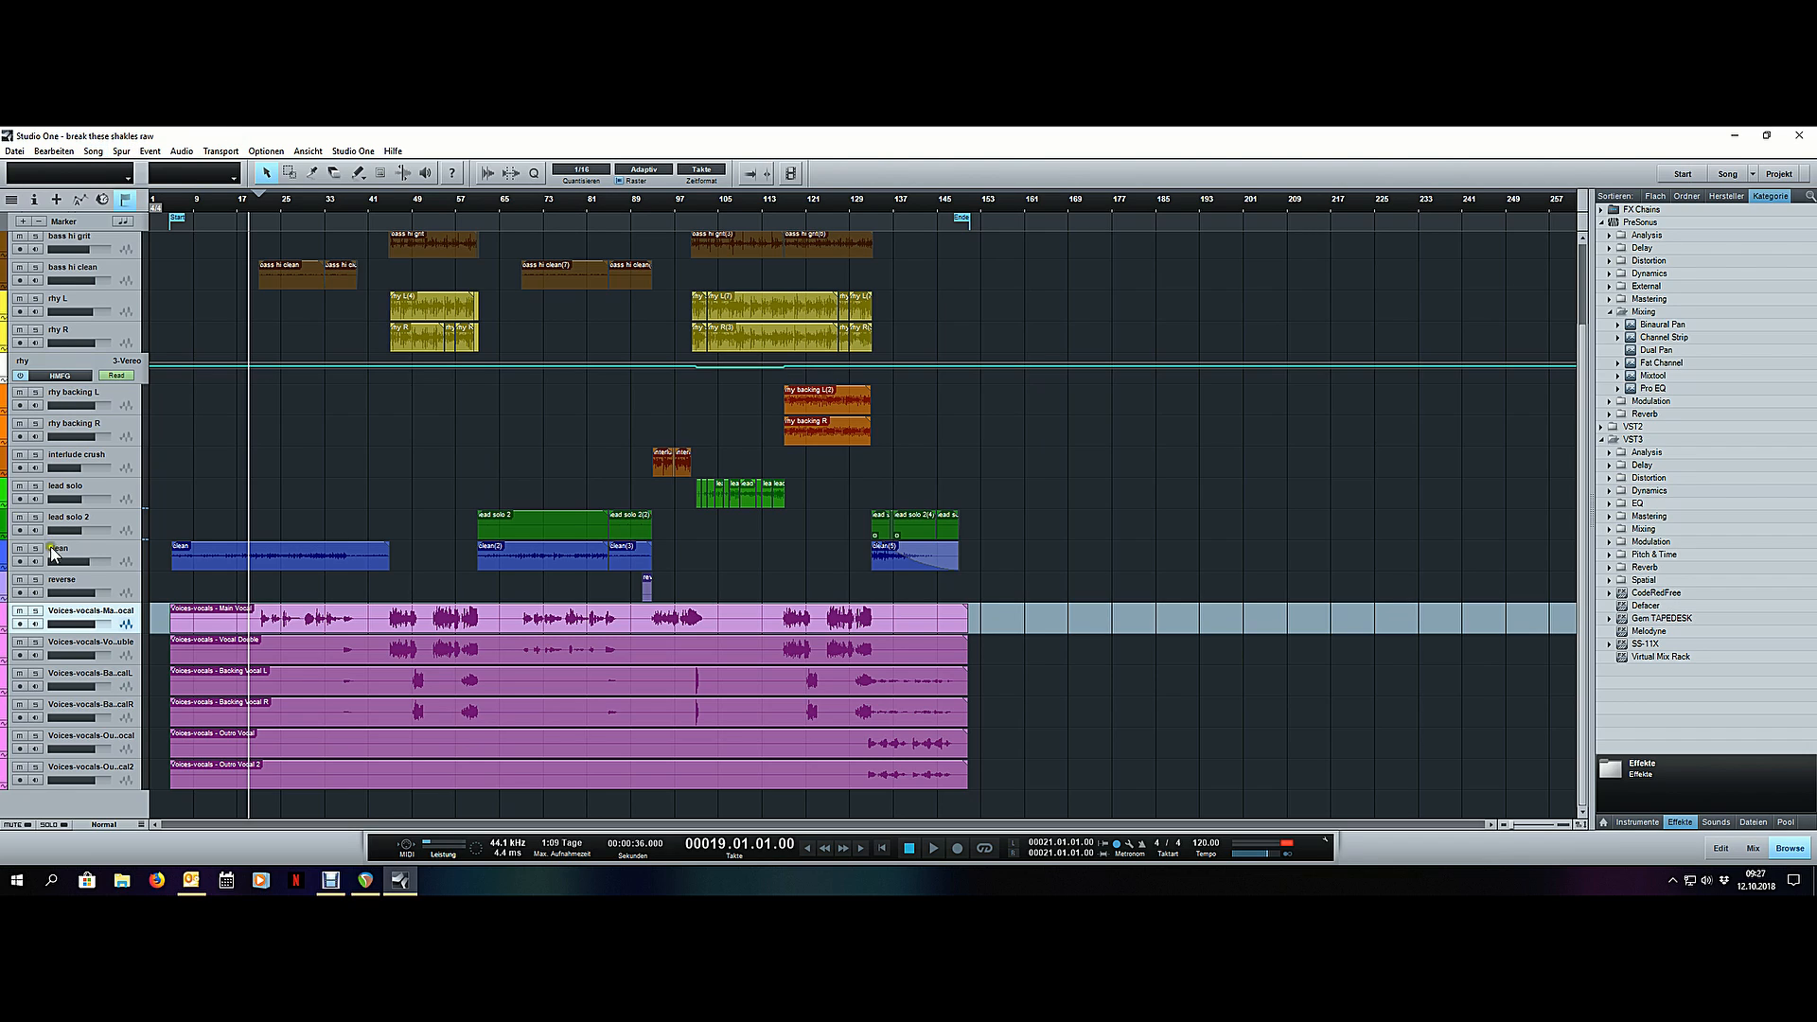
{"action": "key", "text": "s"}
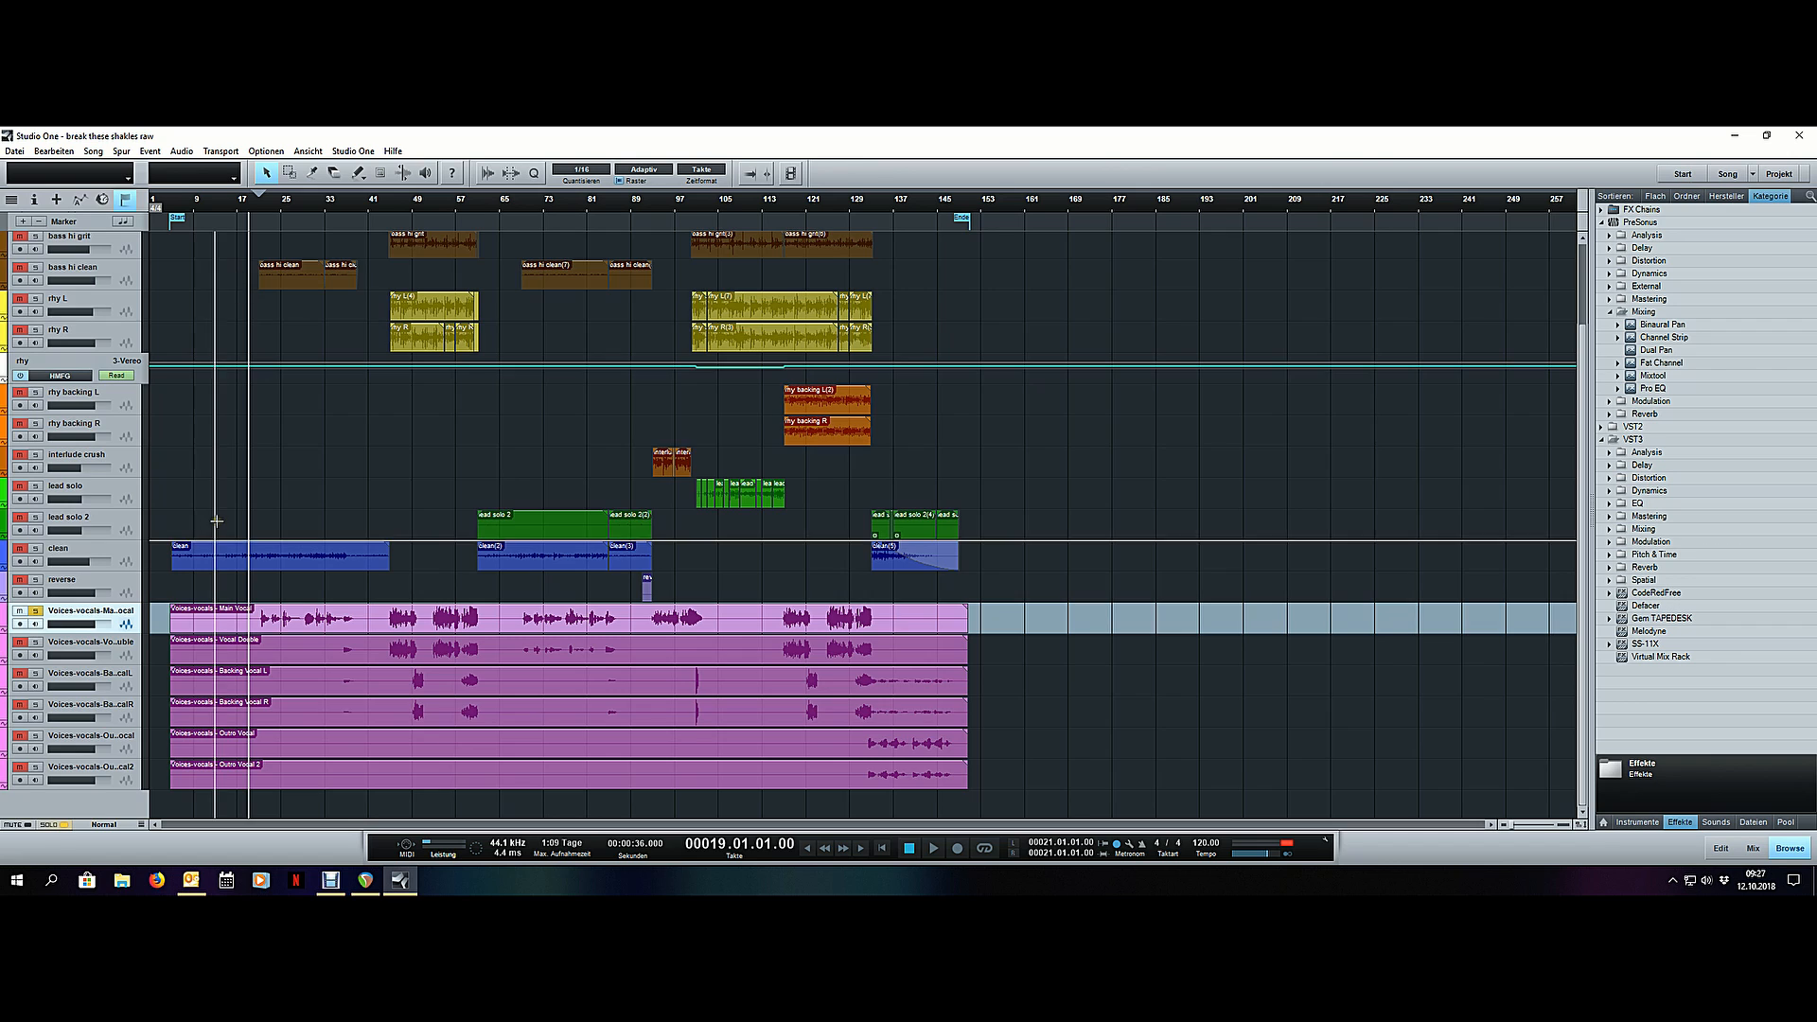
{"action": "scroll", "coordinate": [214, 536], "scroll_direction": "up", "scroll_amount": 1}
{"action": "left_click_drag", "start_coordinate": [1578, 830], "coordinate": [1580, 797]}
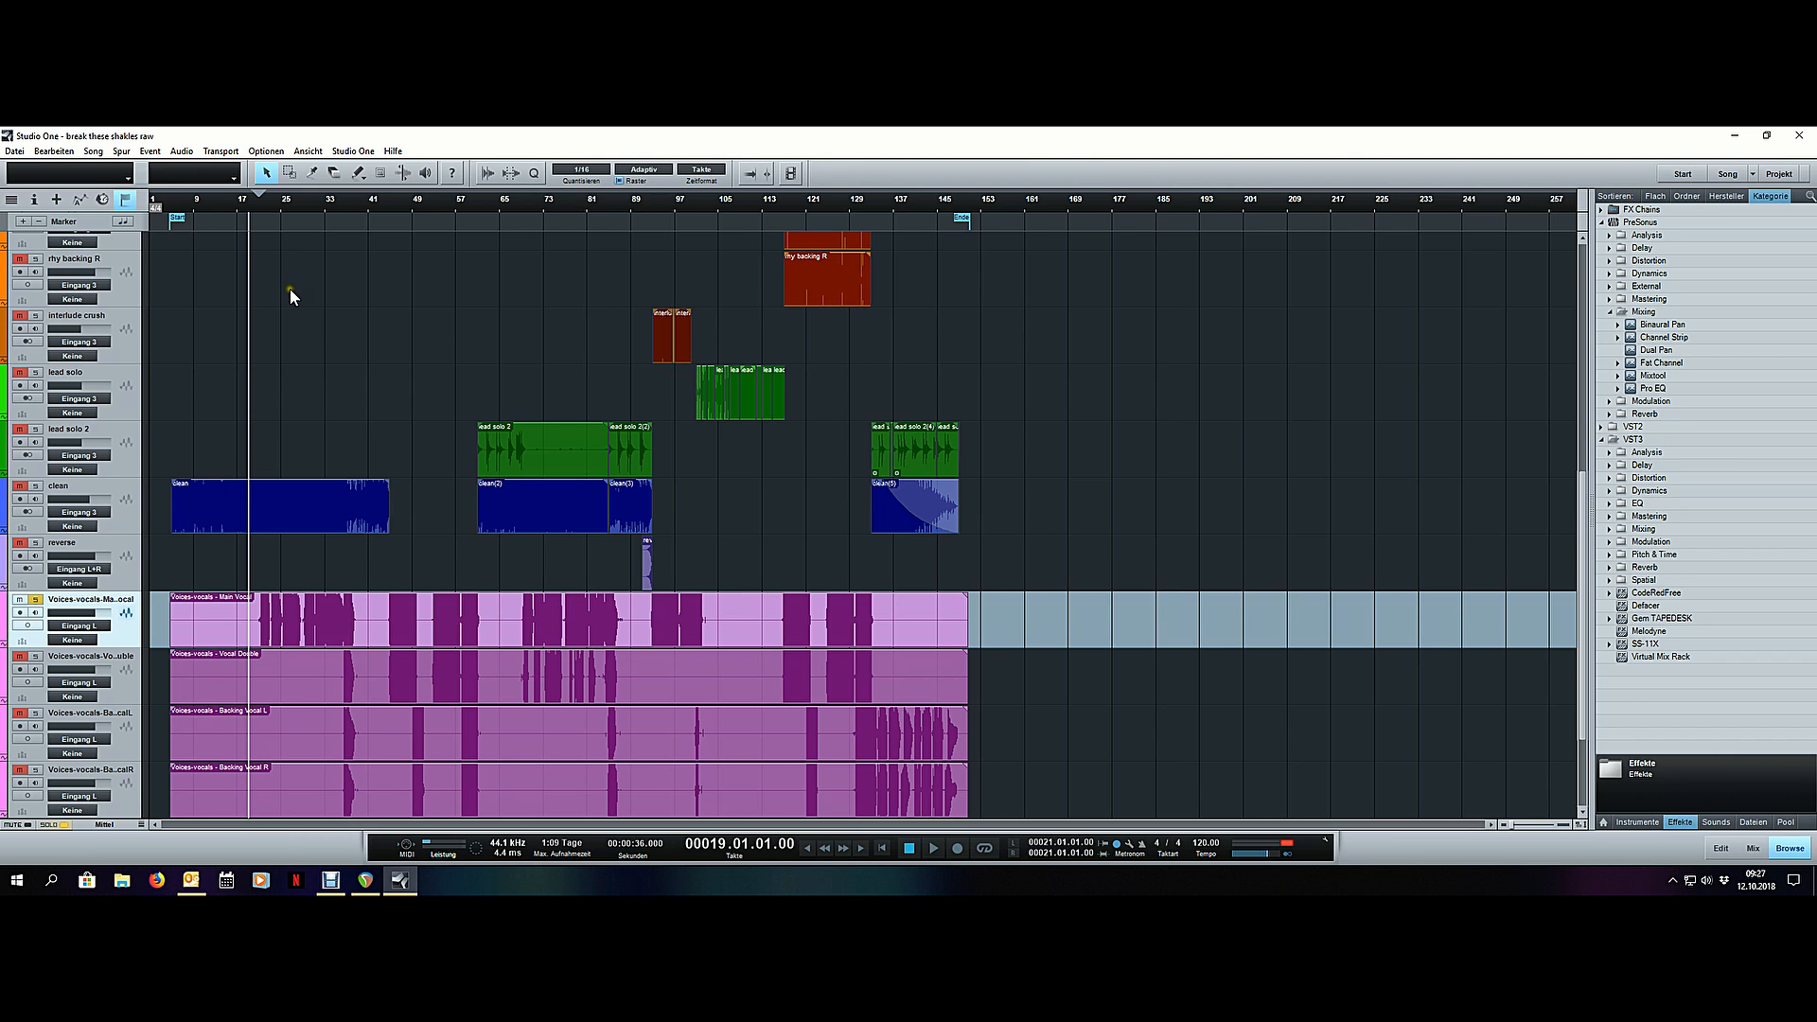
- Split the main vocal event just before its first sung phrase in bar 21 and delete the part before the split
{"action": "scroll", "coordinate": [242, 207], "scroll_direction": "up", "scroll_amount": 6}
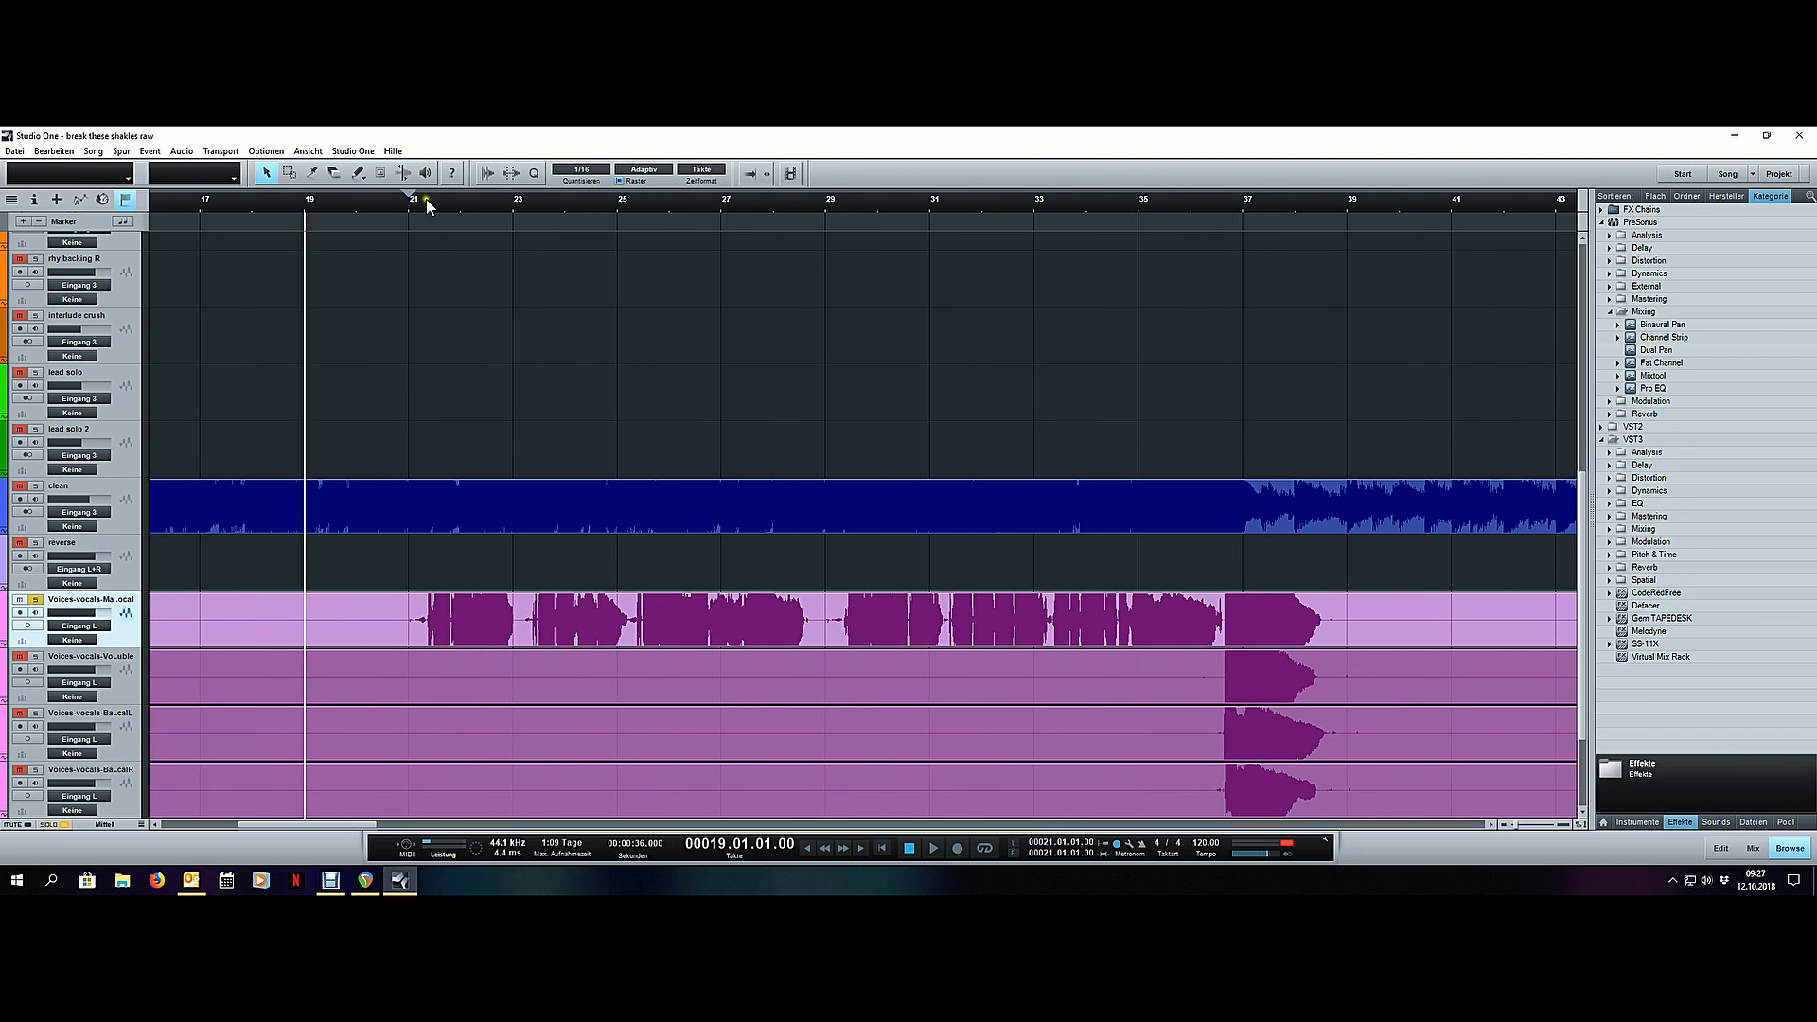
{"action": "scroll", "coordinate": [424, 198], "scroll_direction": "up", "scroll_amount": 3}
{"action": "scroll", "coordinate": [354, 195], "scroll_direction": "up", "scroll_amount": 2}
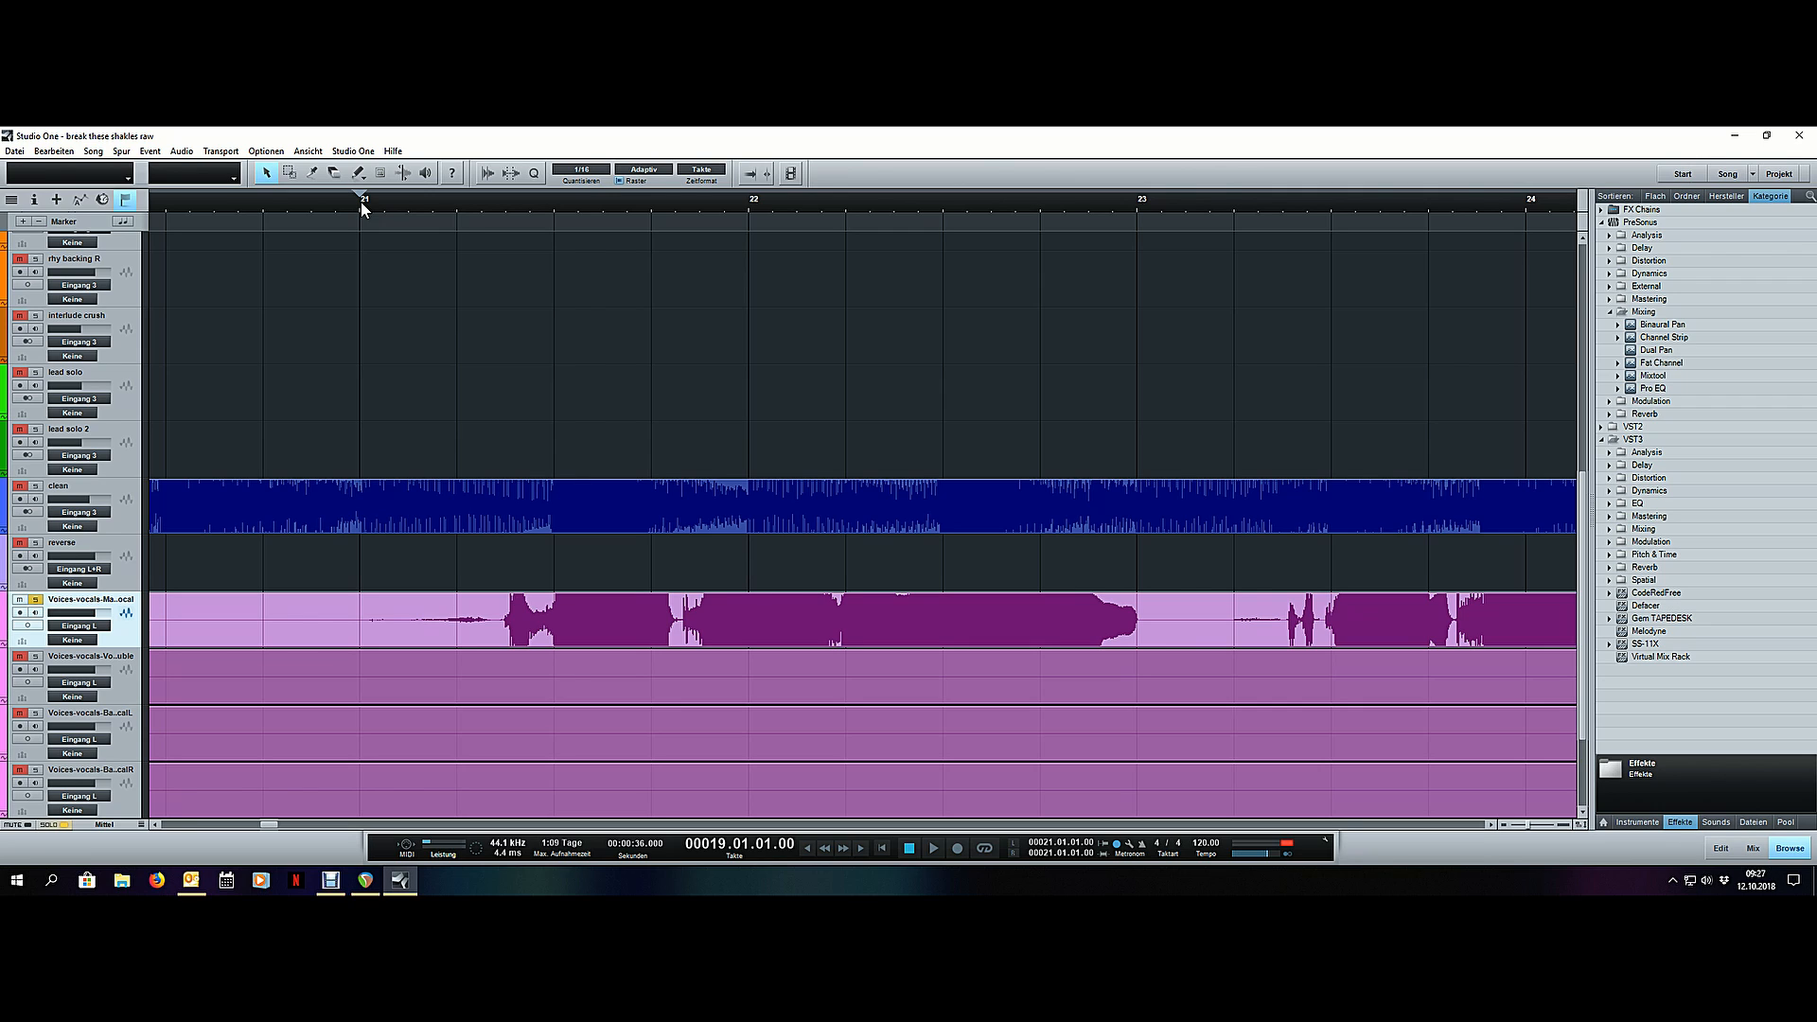
{"action": "left_click", "coordinate": [360, 202]}
{"action": "key", "text": "3"}
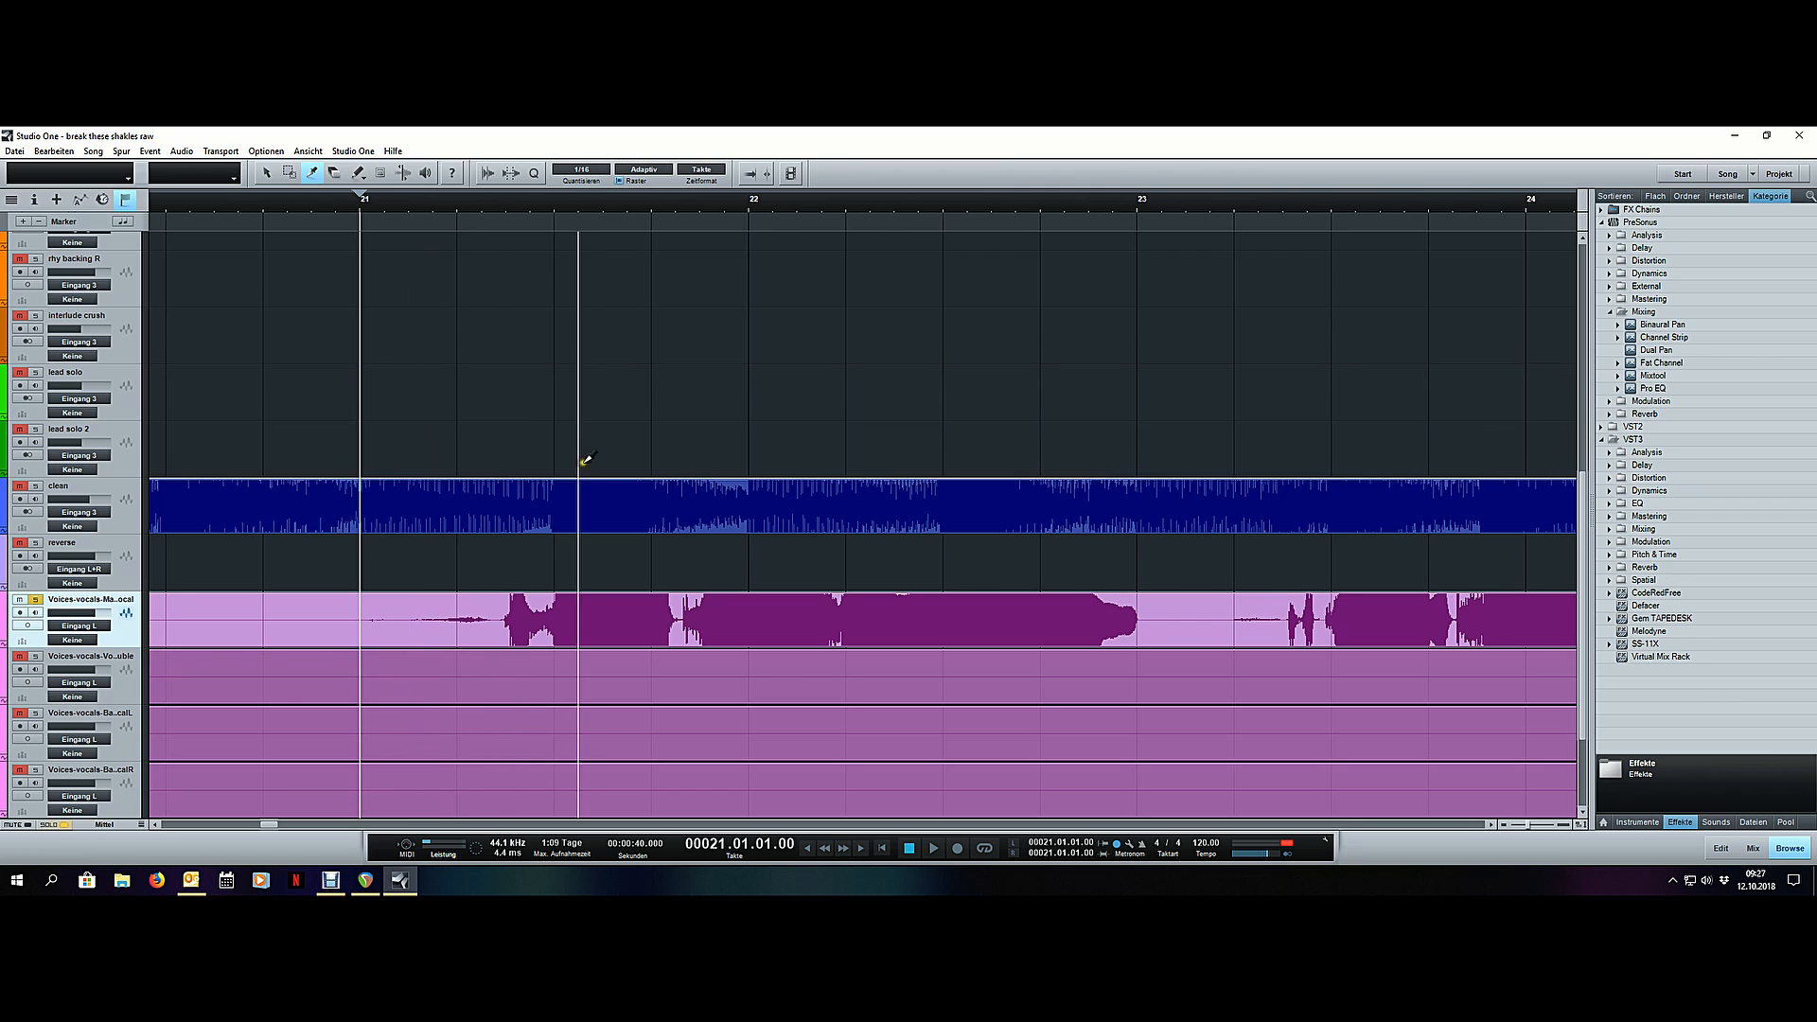
{"action": "key", "text": "space"}
{"action": "key", "text": "space"}
{"action": "left_click", "coordinate": [492, 615]}
{"action": "key", "text": "1"}
{"action": "left_click", "coordinate": [476, 620]}
{"action": "key", "text": "Delete"}
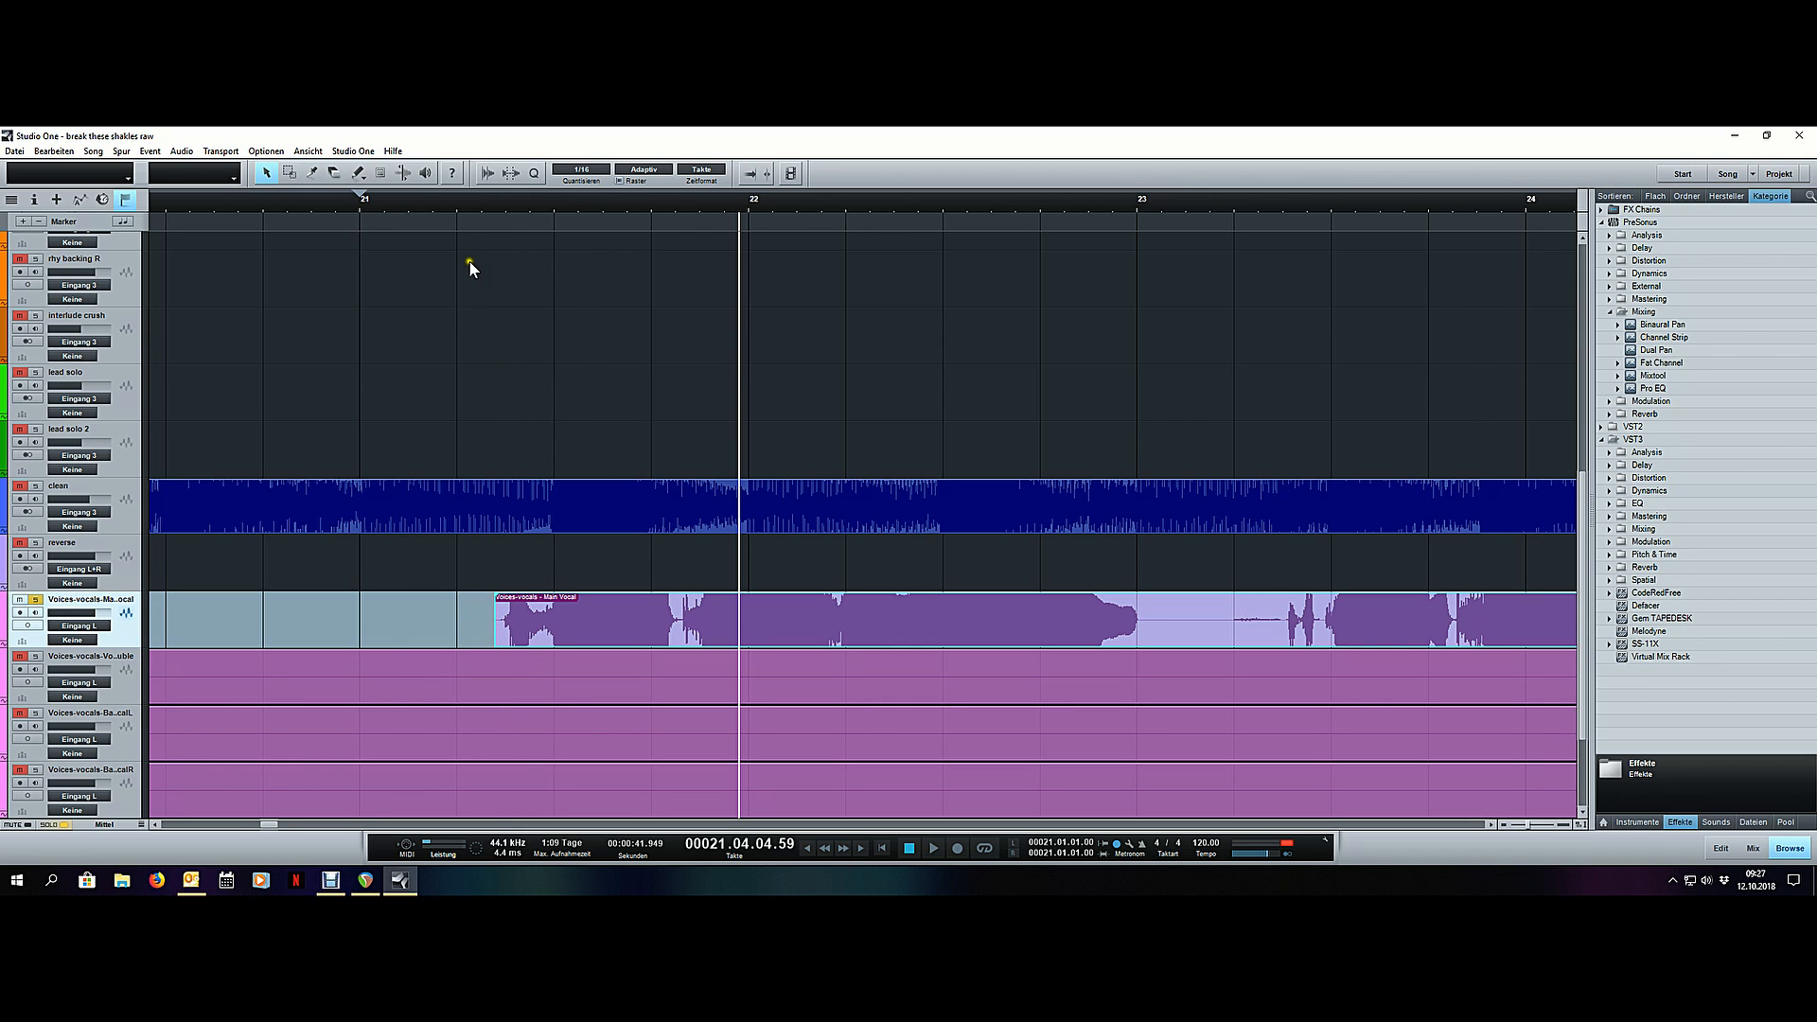
- Play the soloed main vocal from just before its new start in bar 21
{"action": "left_click", "coordinate": [457, 204]}
{"action": "key", "text": "space"}
{"action": "key", "text": "w"}
{"action": "key", "text": "w"}
{"action": "key", "text": "w"}
{"action": "key", "text": "w"}
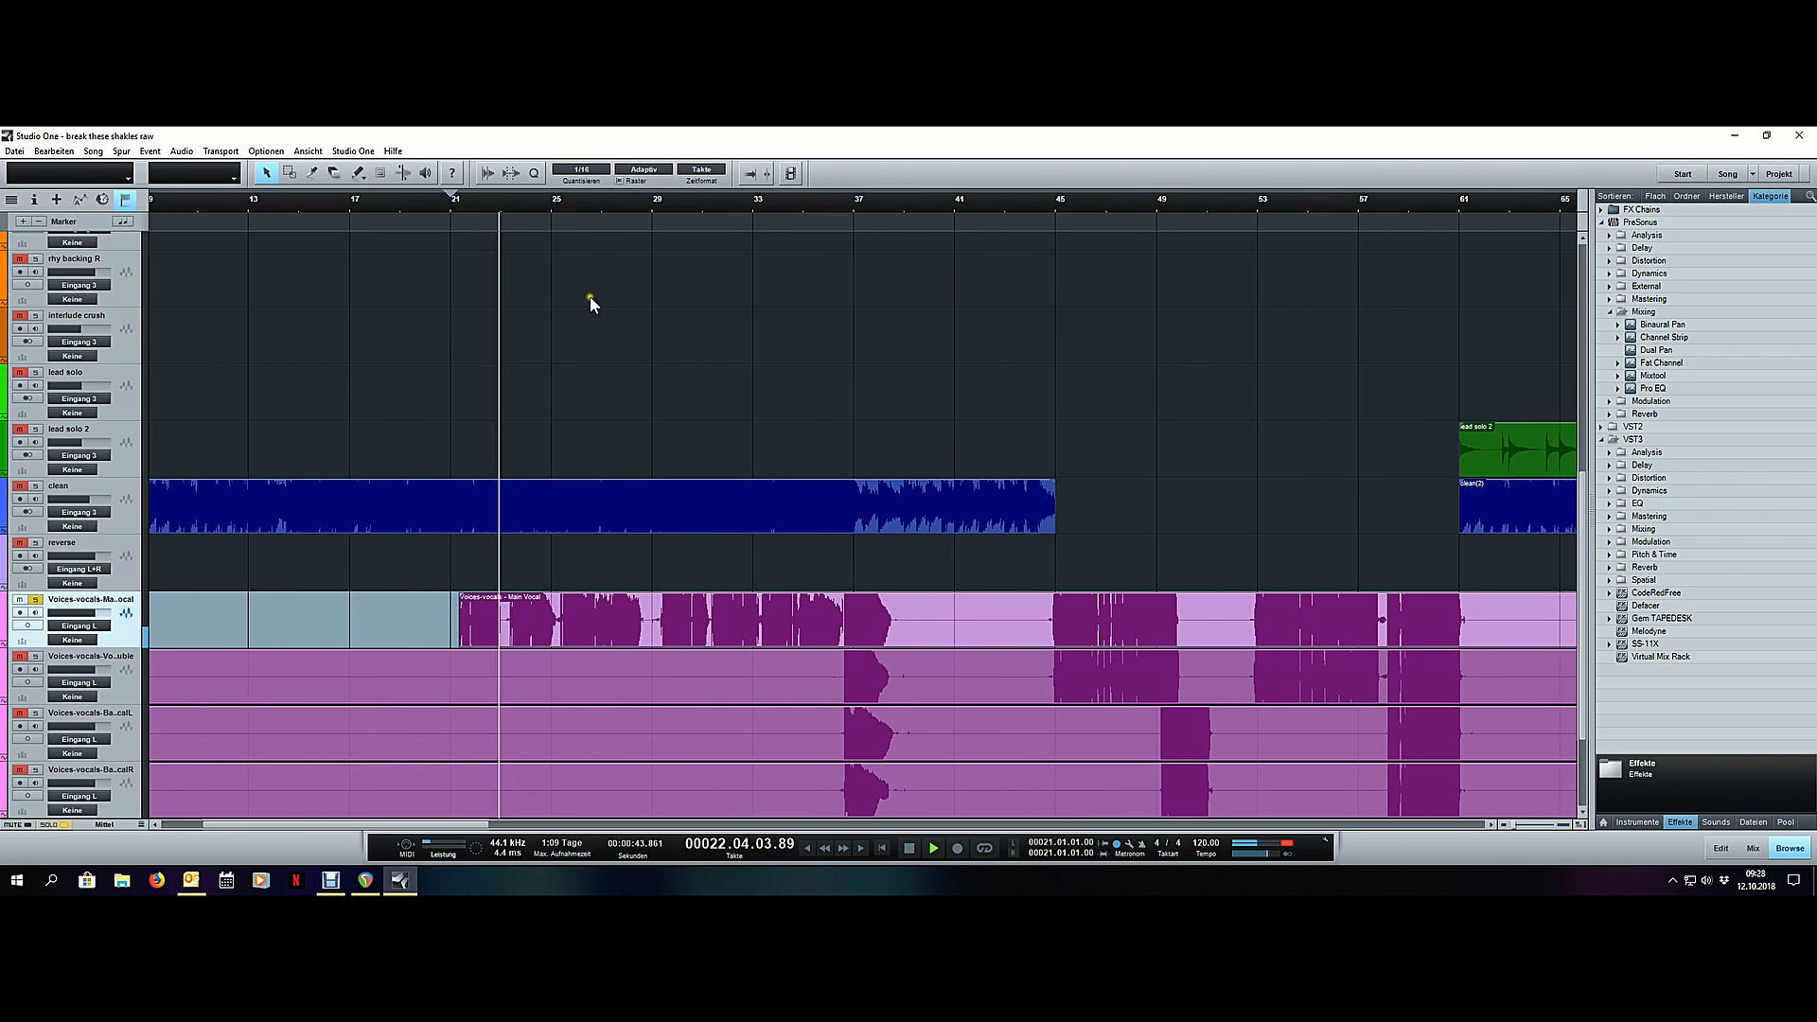
{"action": "scroll", "coordinate": [589, 297], "scroll_direction": "down", "scroll_amount": 3}
{"action": "key", "text": "e"}
{"action": "key", "text": "e"}
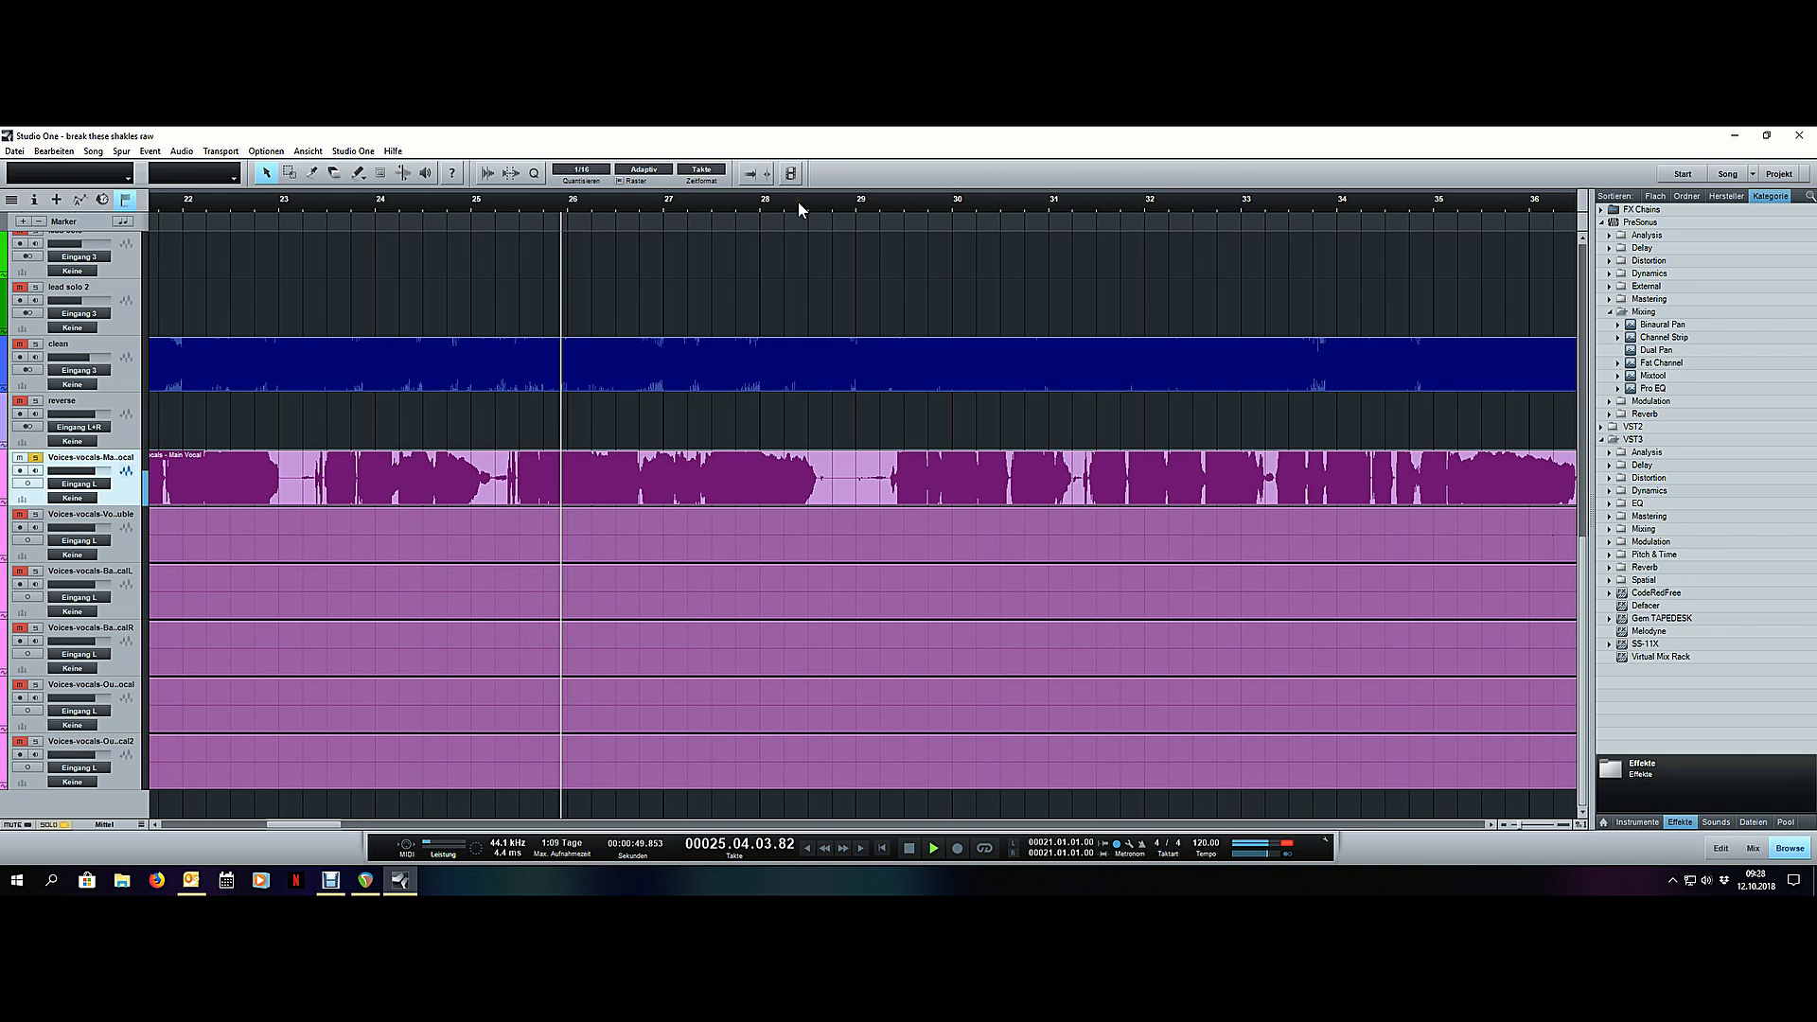
- Audition the pause between the main vocal phrases in bars 28 and 29, and stop playback
{"action": "scroll", "coordinate": [798, 202], "scroll_direction": "down", "scroll_amount": 1}
{"action": "scroll", "coordinate": [864, 206], "scroll_direction": "up", "scroll_amount": 4}
{"action": "left_click", "coordinate": [748, 203]}
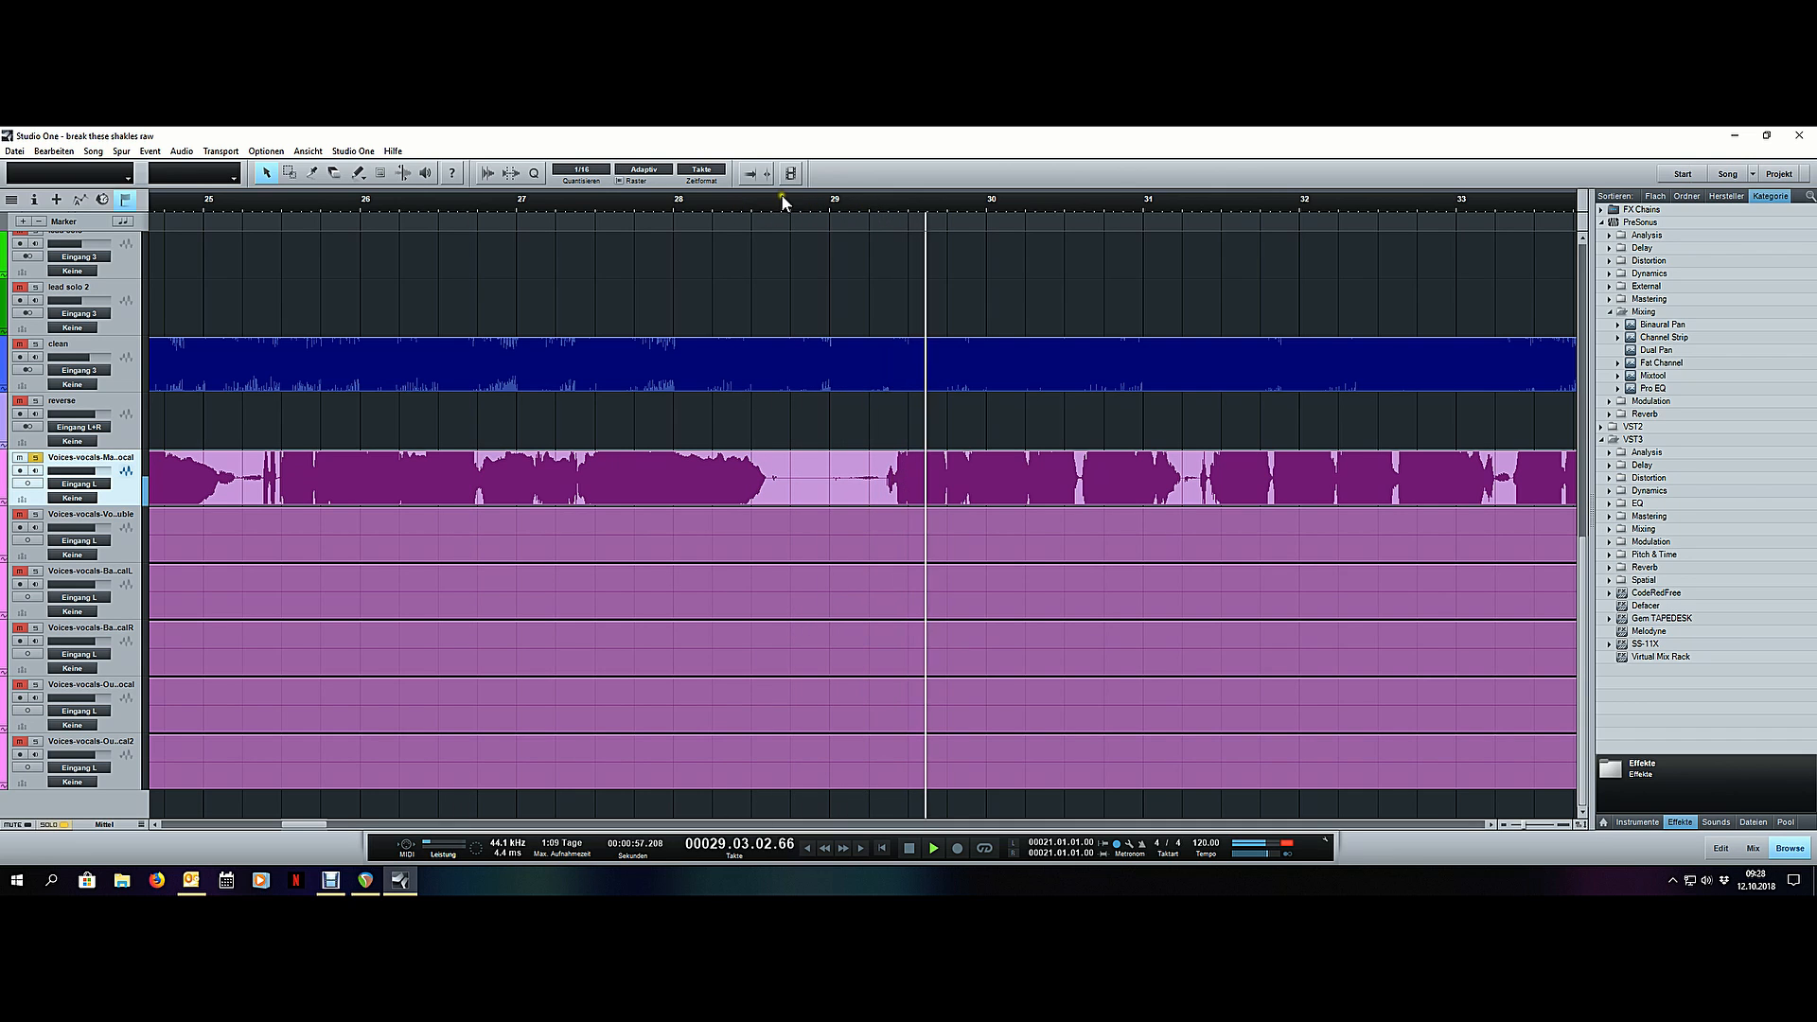
{"action": "key", "text": "space"}
{"action": "scroll", "coordinate": [776, 199], "scroll_direction": "down", "scroll_amount": 4}
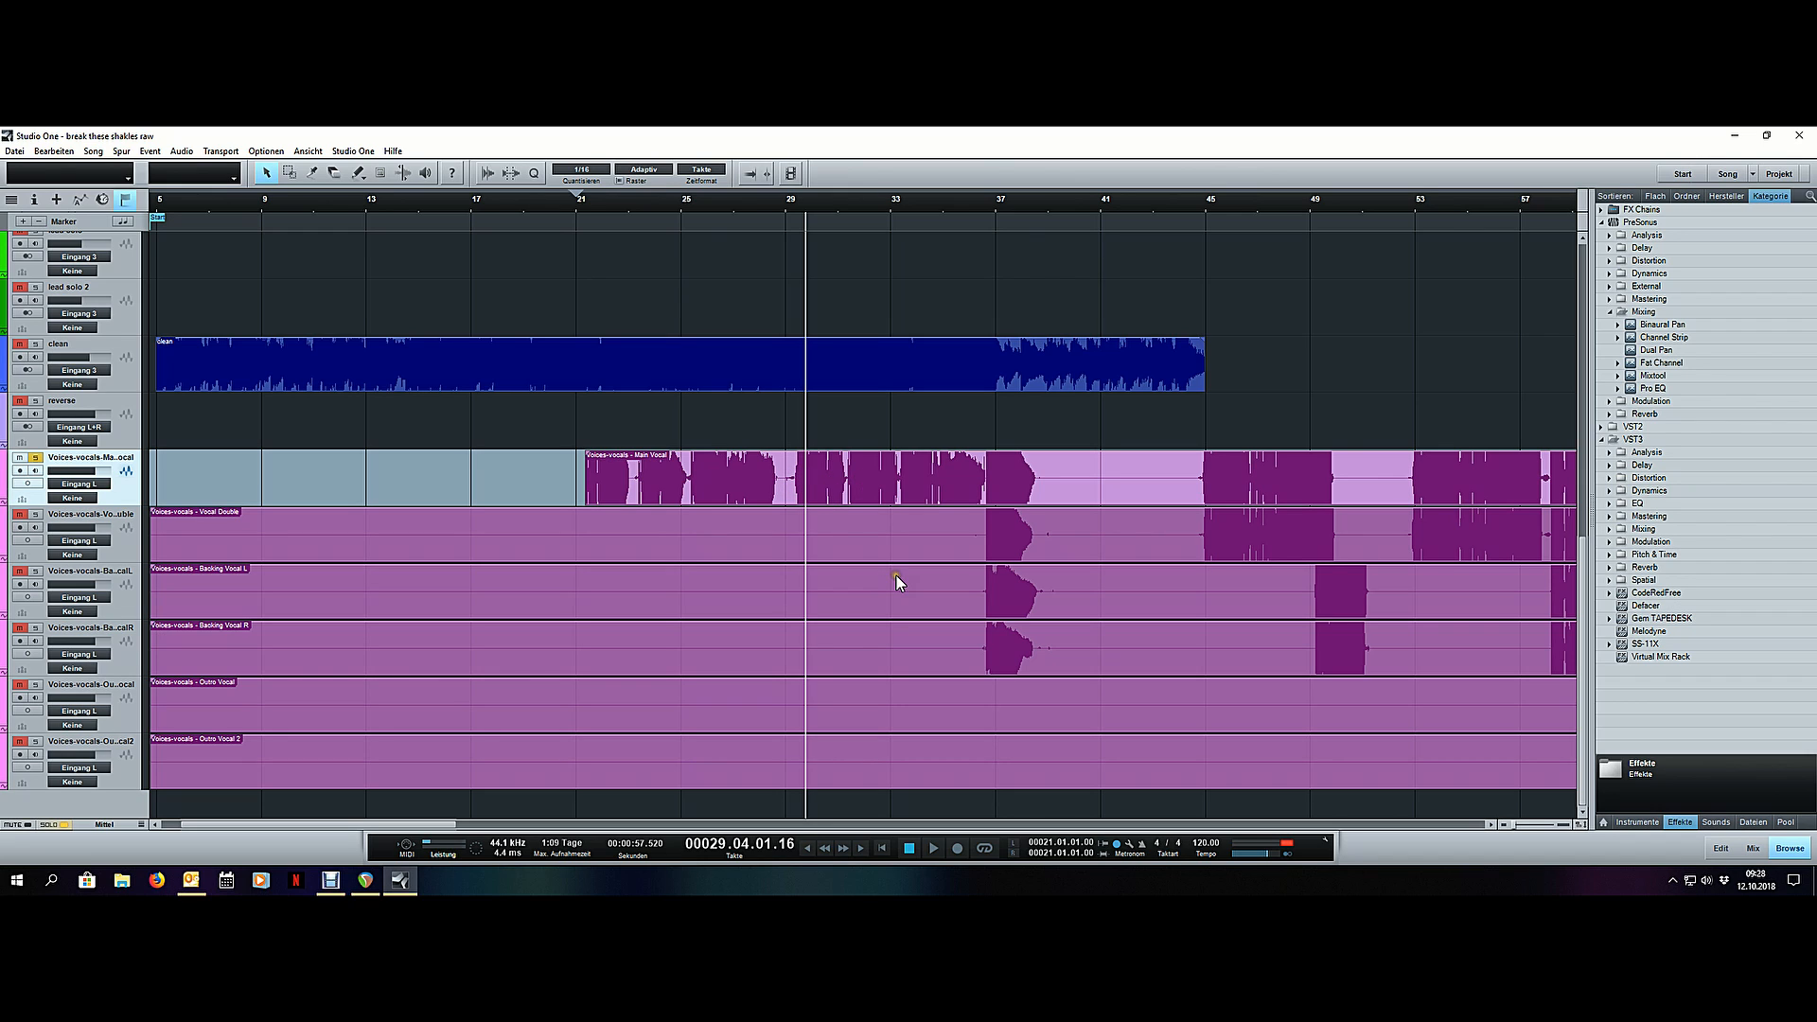
- Audition the main vocal from just before bar 31, skip ahead to the phrase near bar 36, and stop playback
{"action": "left_click", "coordinate": [919, 602]}
{"action": "scroll", "coordinate": [1029, 205], "scroll_direction": "up", "scroll_amount": 5}
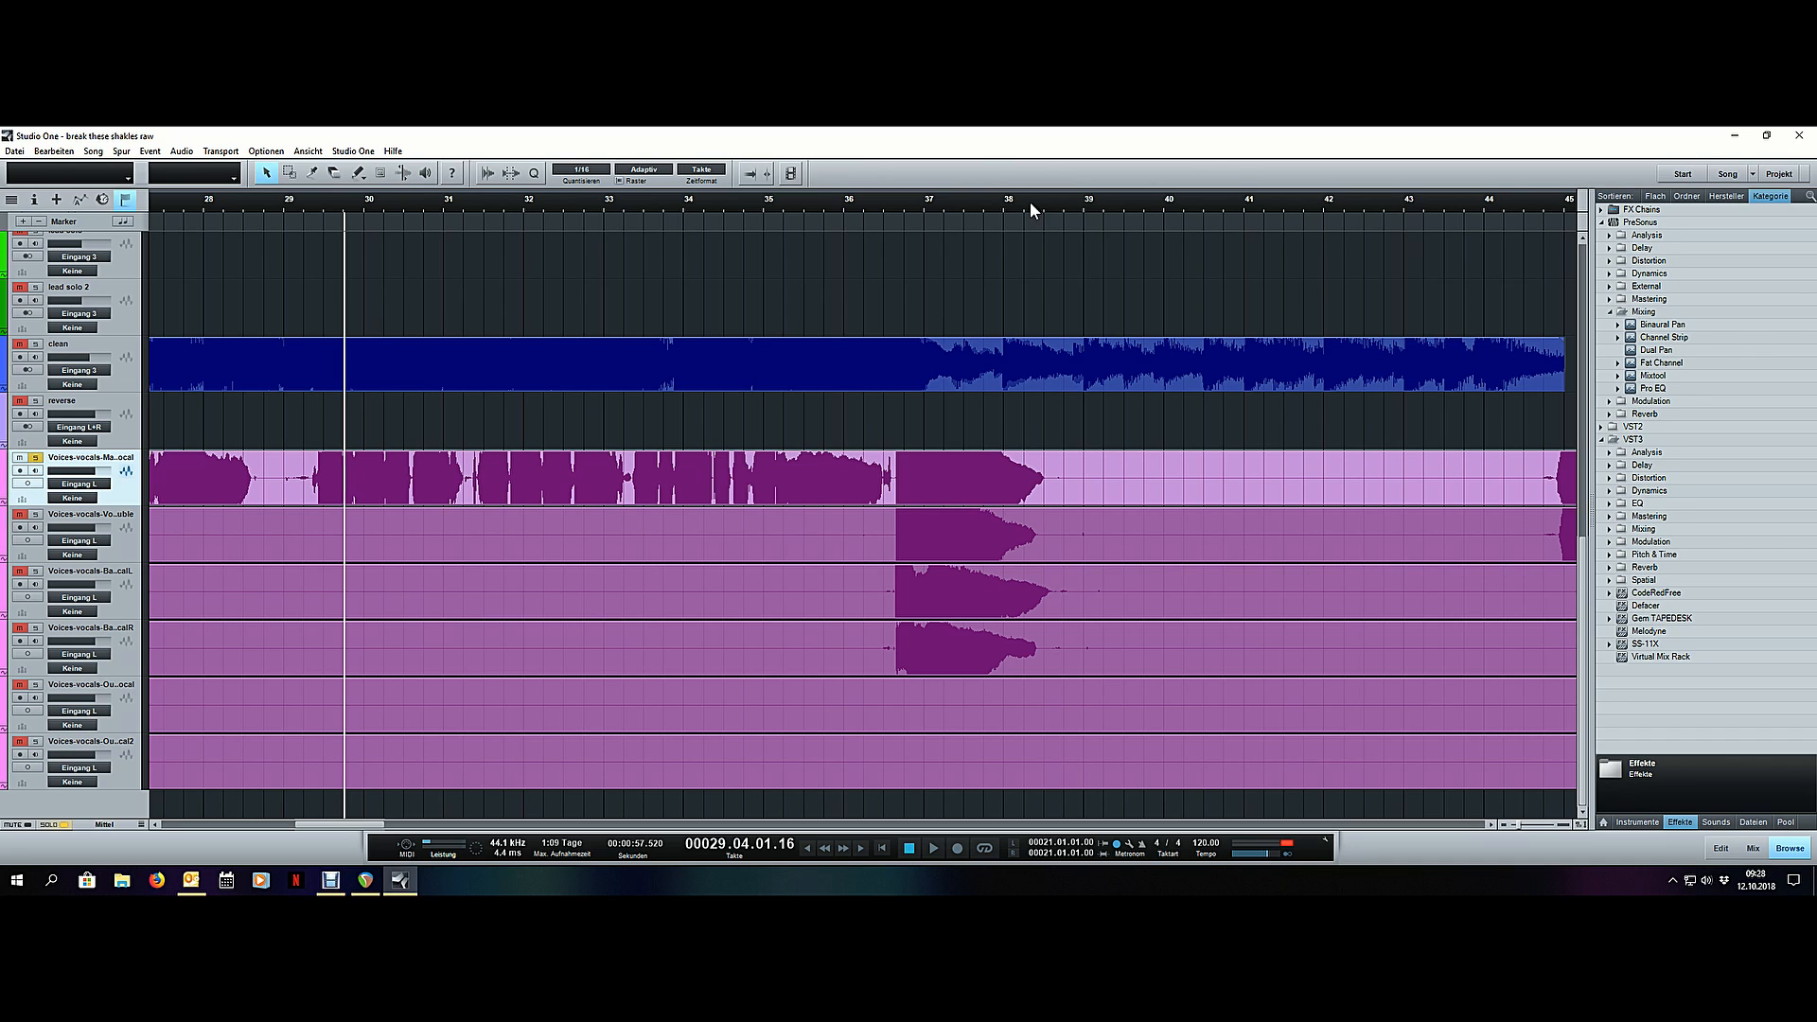
{"action": "left_click", "coordinate": [454, 216]}
{"action": "left_click", "coordinate": [430, 216]}
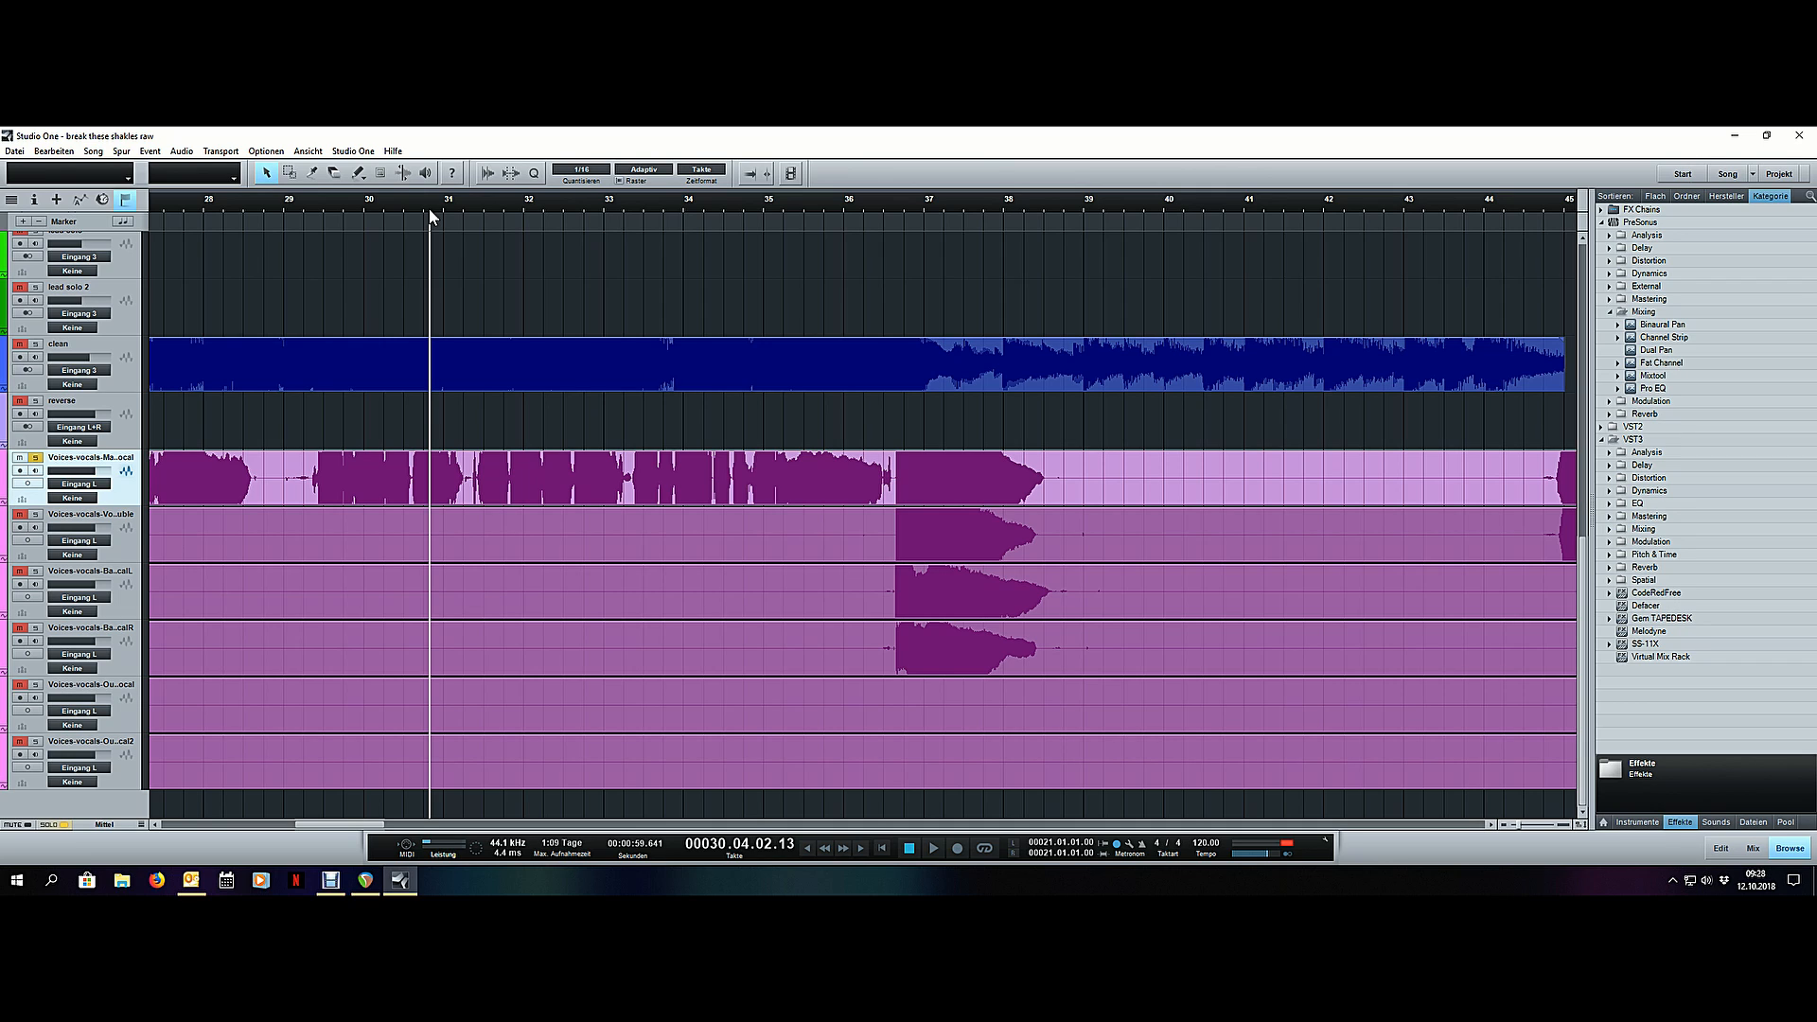
{"action": "key", "text": "space"}
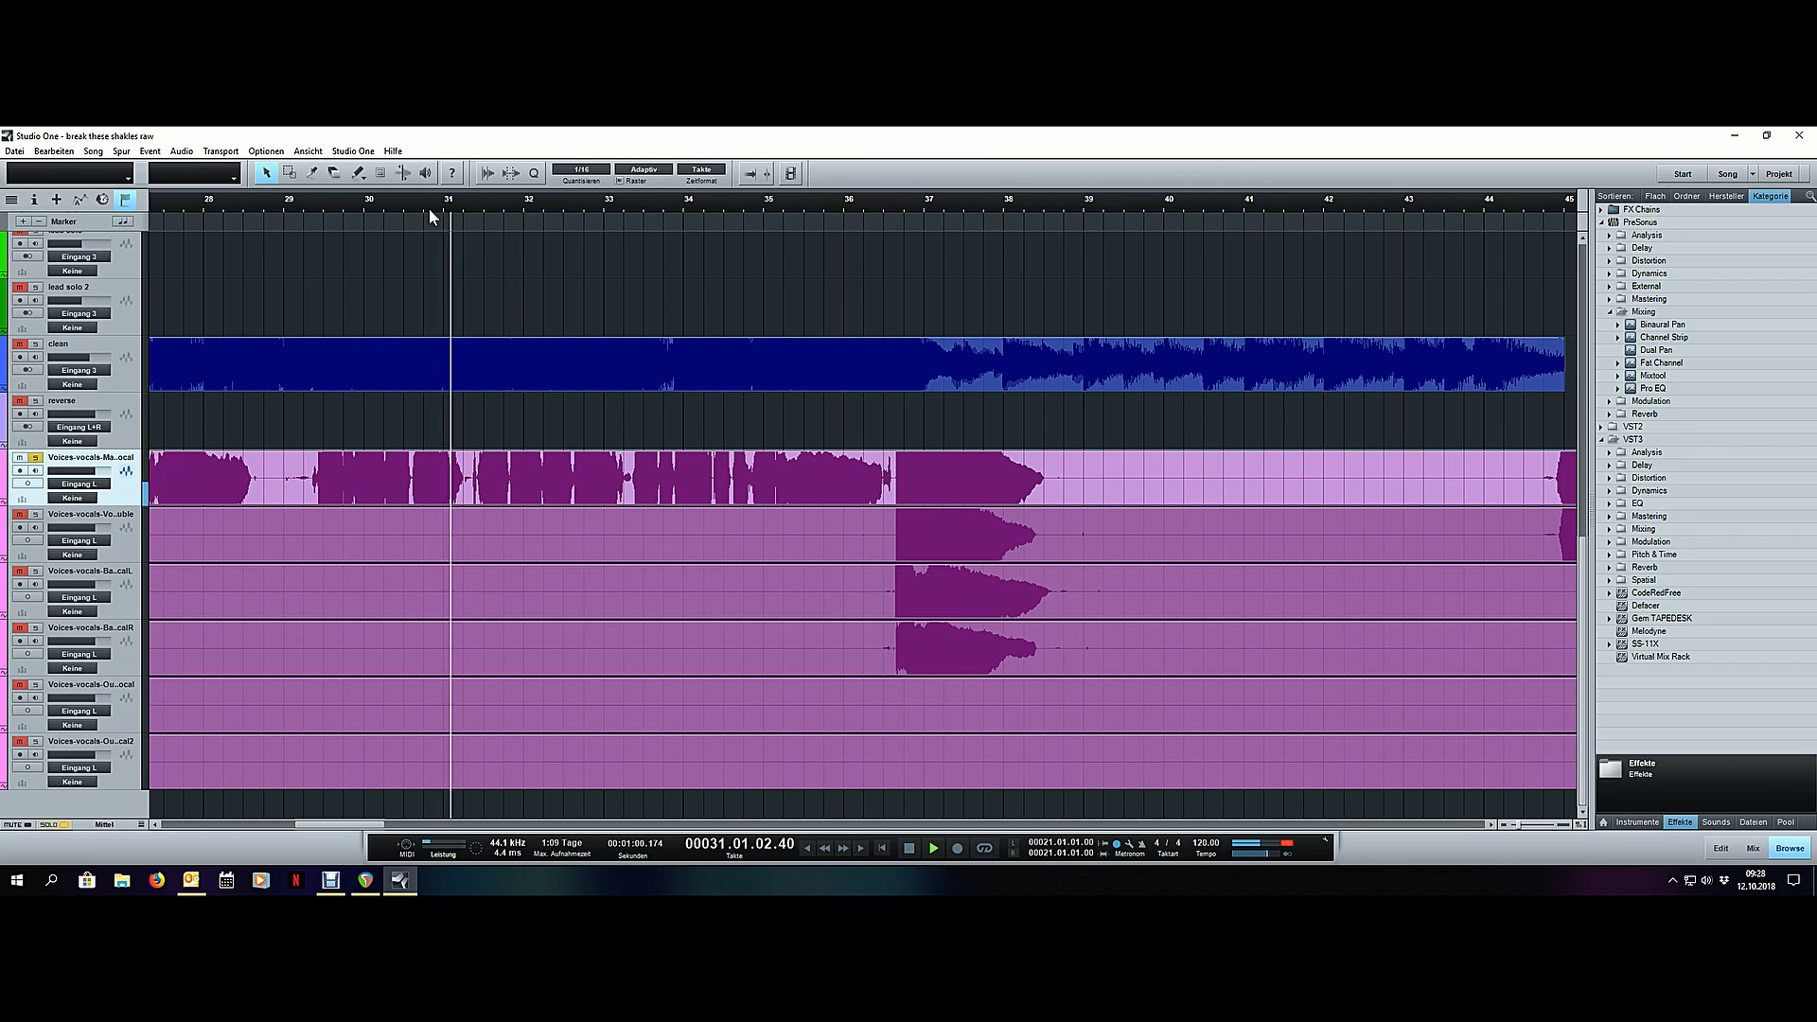
{"action": "left_click", "coordinate": [848, 212]}
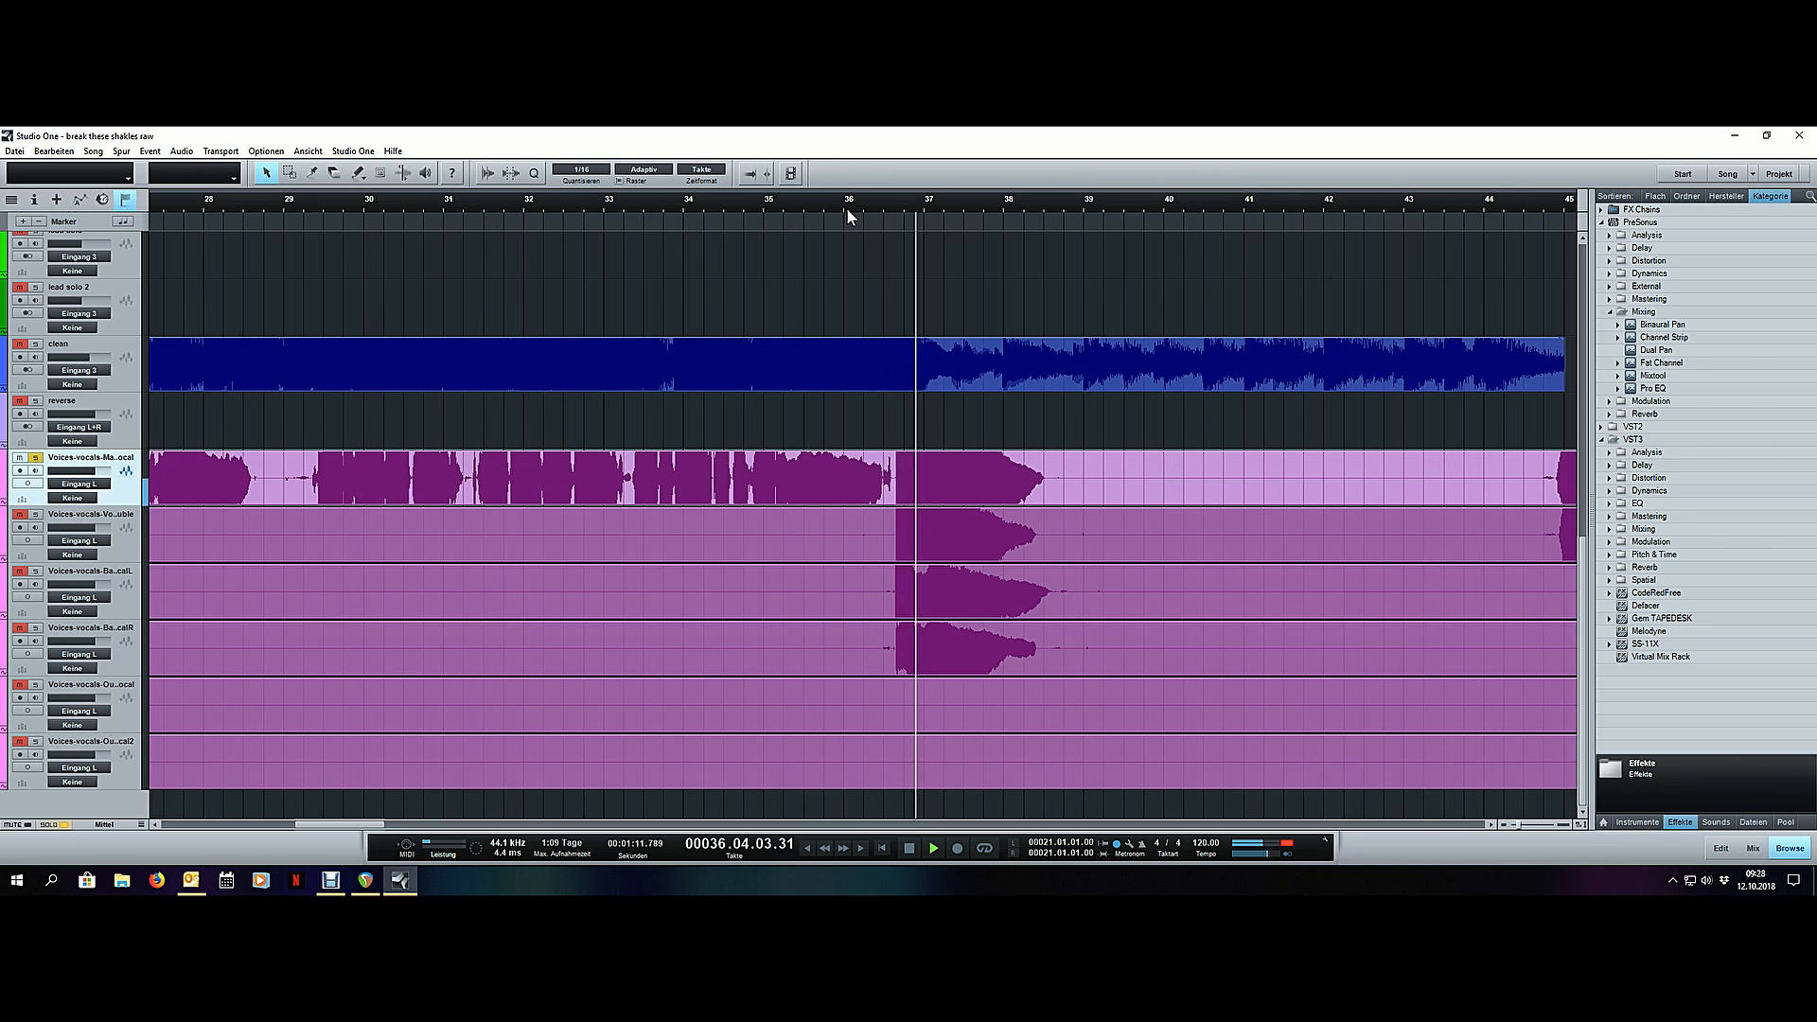
{"action": "key", "text": "space"}
- Split the main vocal event just after the long phrase fades out in bar 38
{"action": "scroll", "coordinate": [848, 212], "scroll_direction": "down", "scroll_amount": 3}
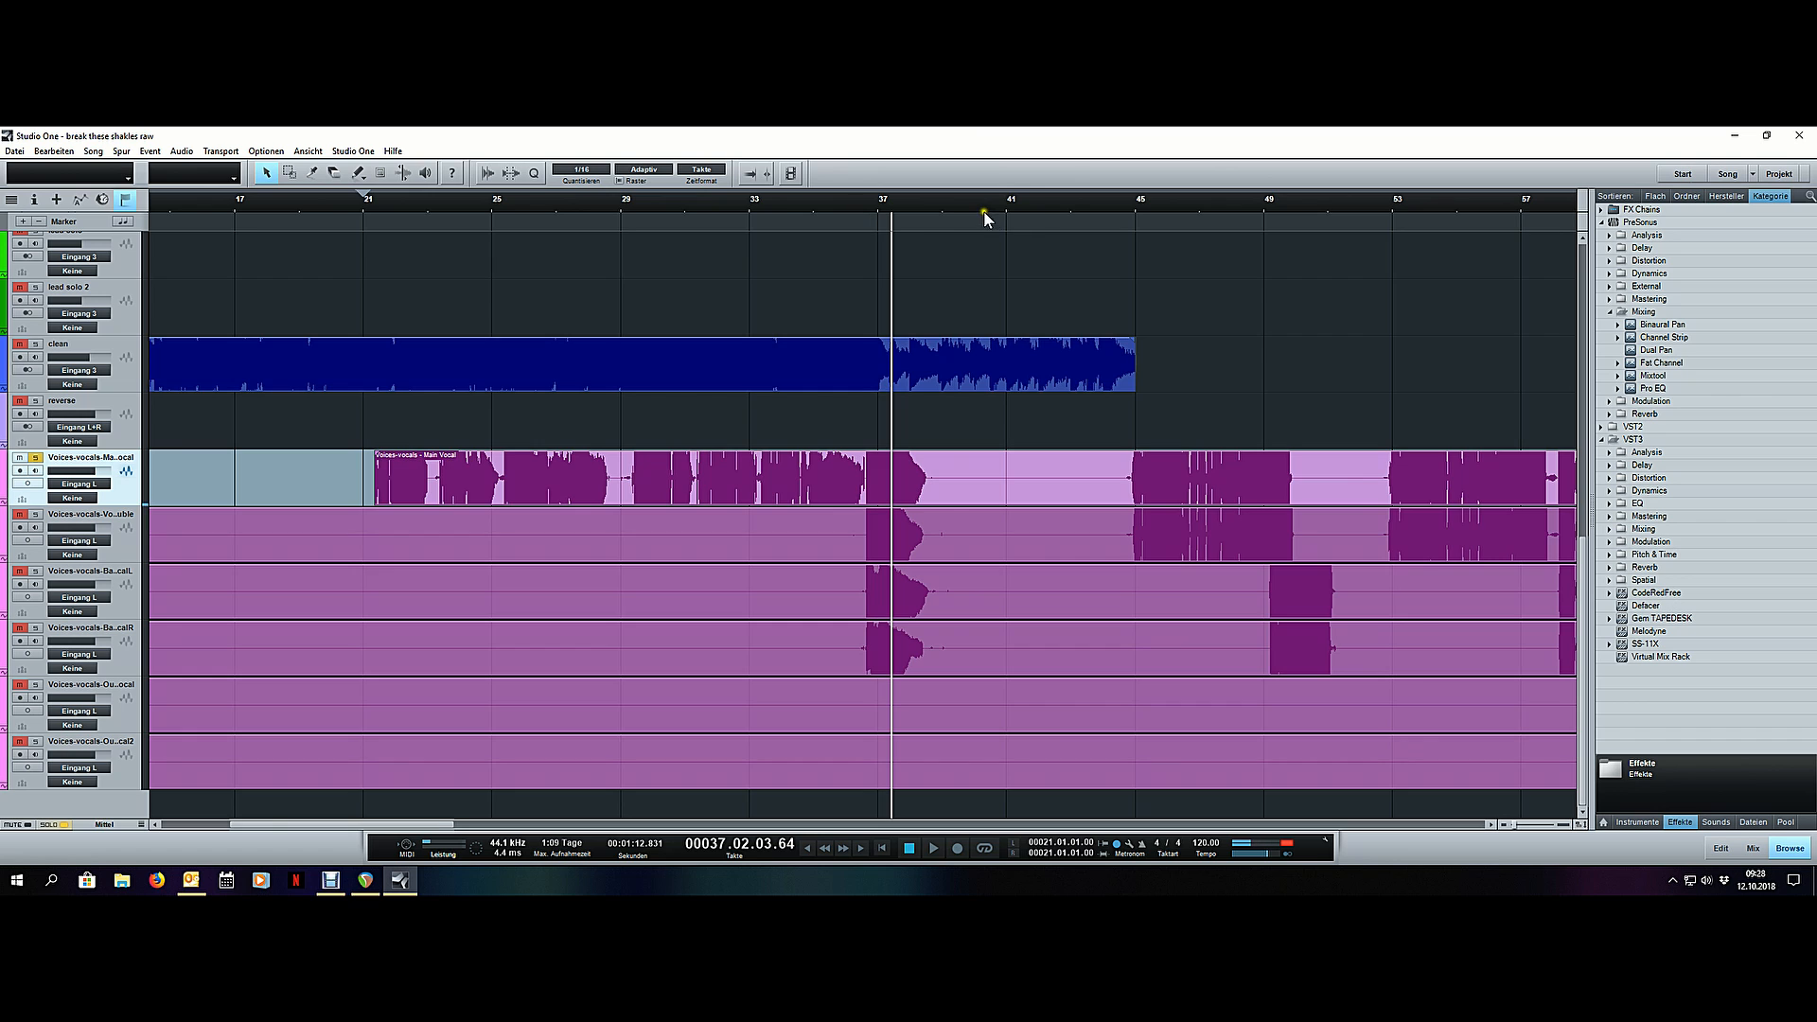
{"action": "scroll", "coordinate": [950, 204], "scroll_direction": "up", "scroll_amount": 6}
{"action": "scroll", "coordinate": [950, 199], "scroll_direction": "up", "scroll_amount": 1}
{"action": "key", "text": "3"}
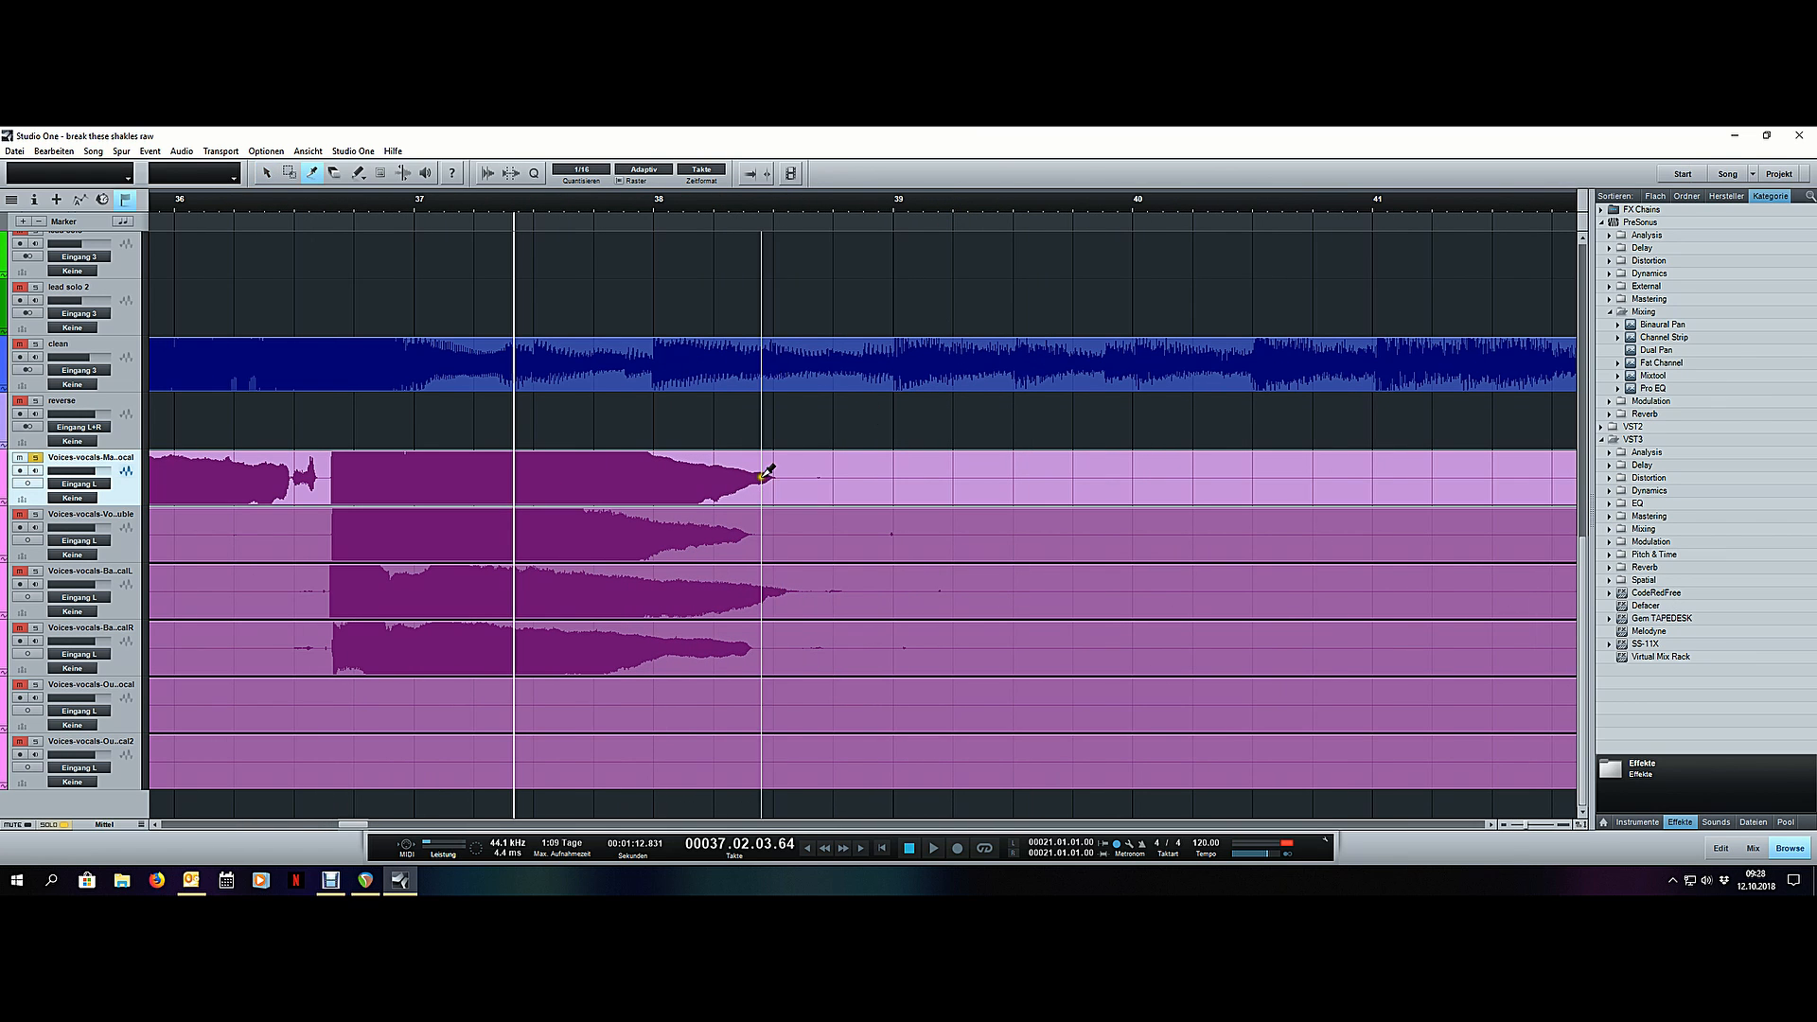
{"action": "left_click", "coordinate": [798, 462]}
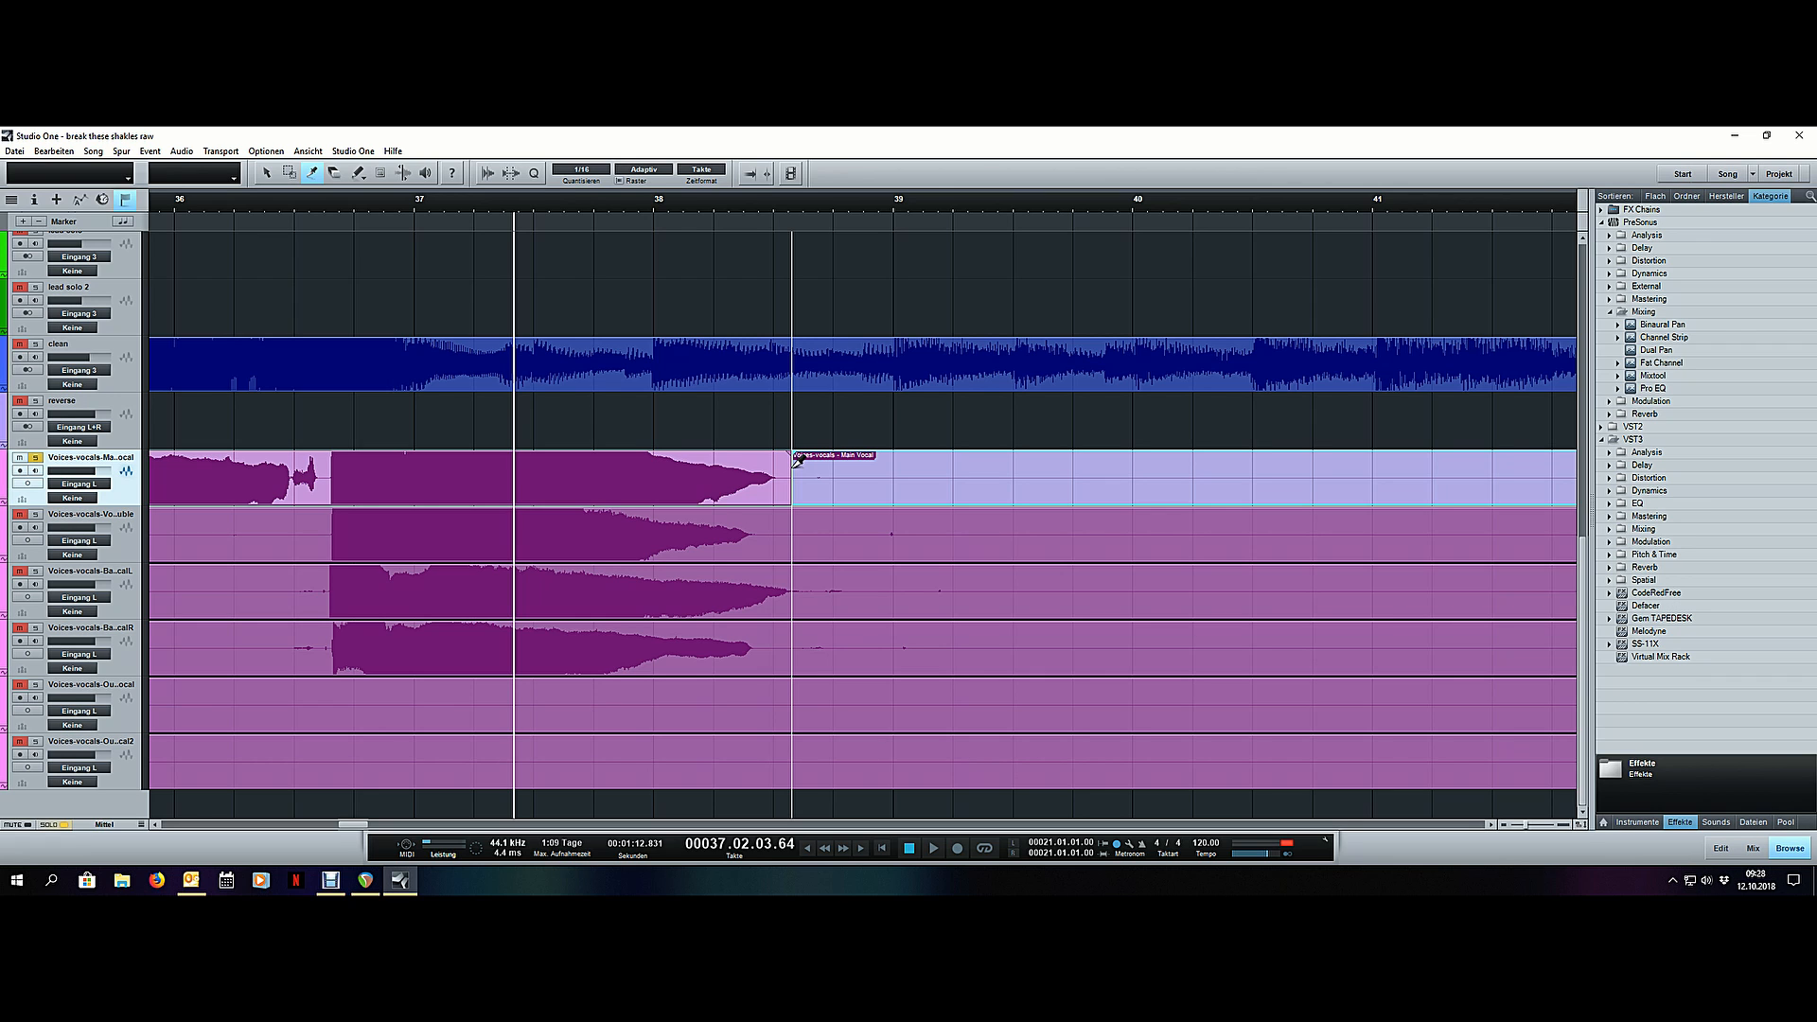
- Audition the main vocal's pause from bar 43 into the phrase that enters just before bar 45
{"action": "scroll", "coordinate": [611, 199], "scroll_direction": "down", "scroll_amount": 4}
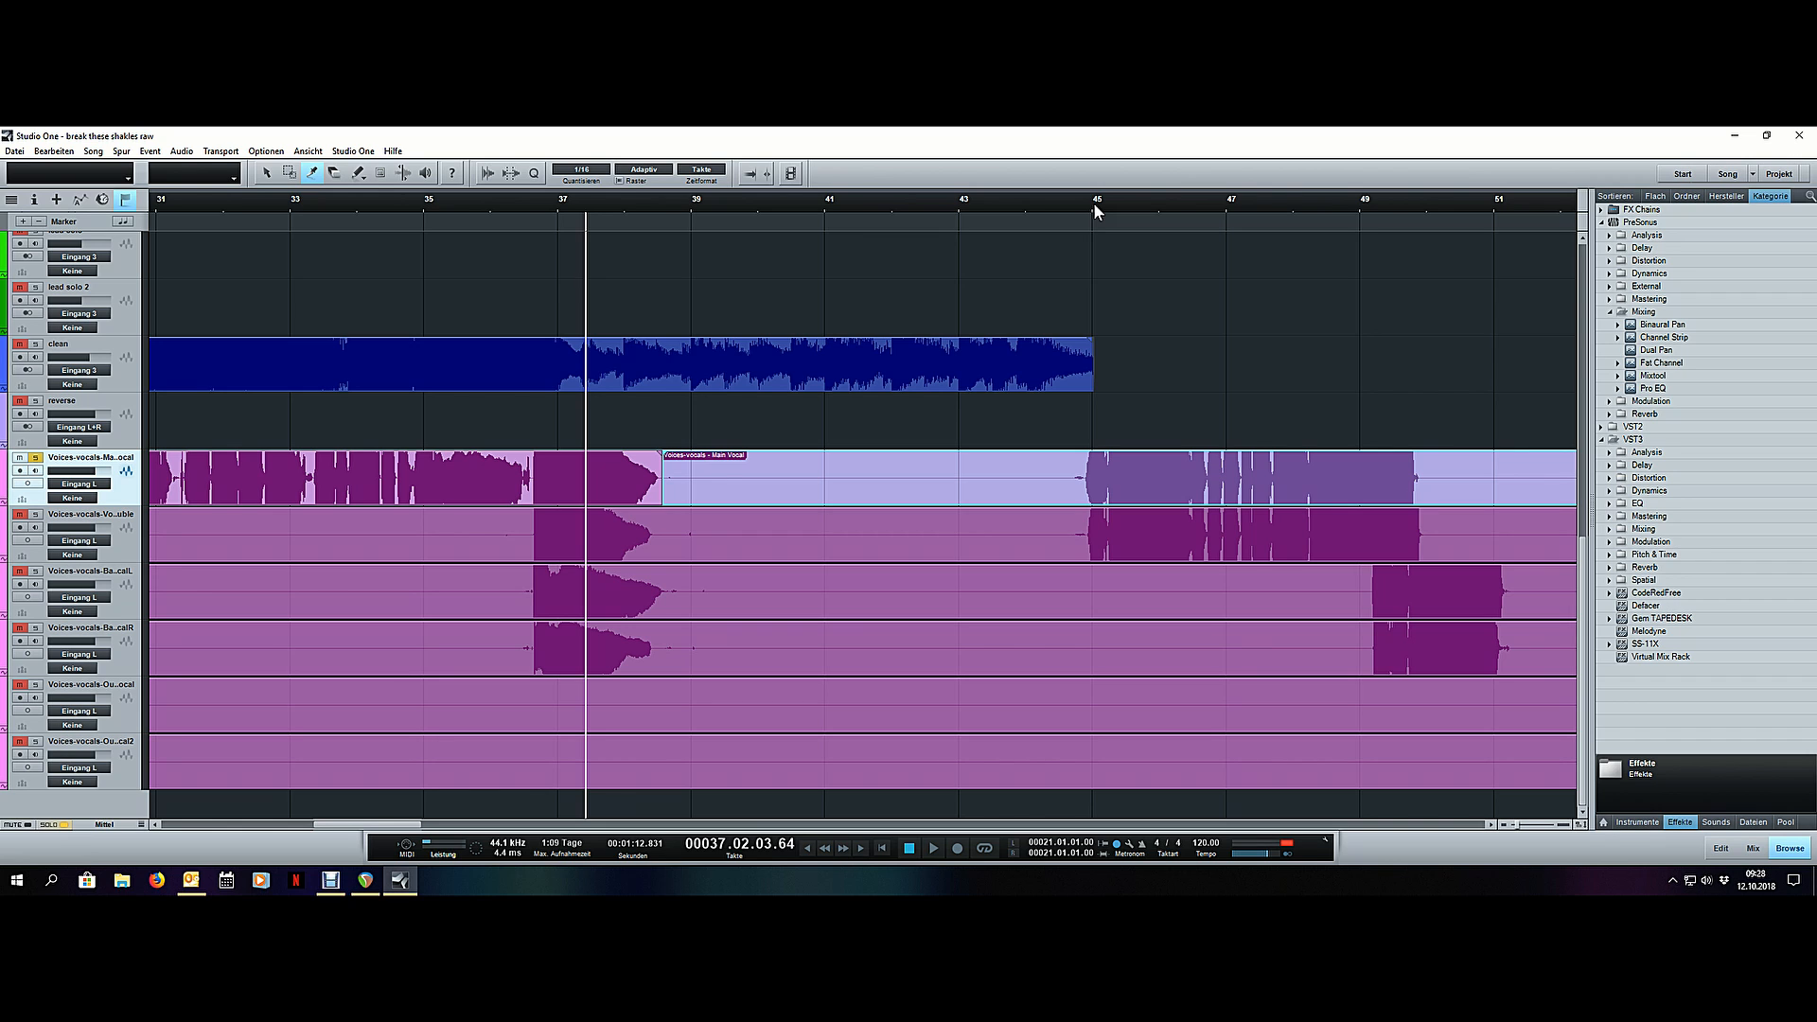
{"action": "scroll", "coordinate": [1095, 206], "scroll_direction": "up", "scroll_amount": 5}
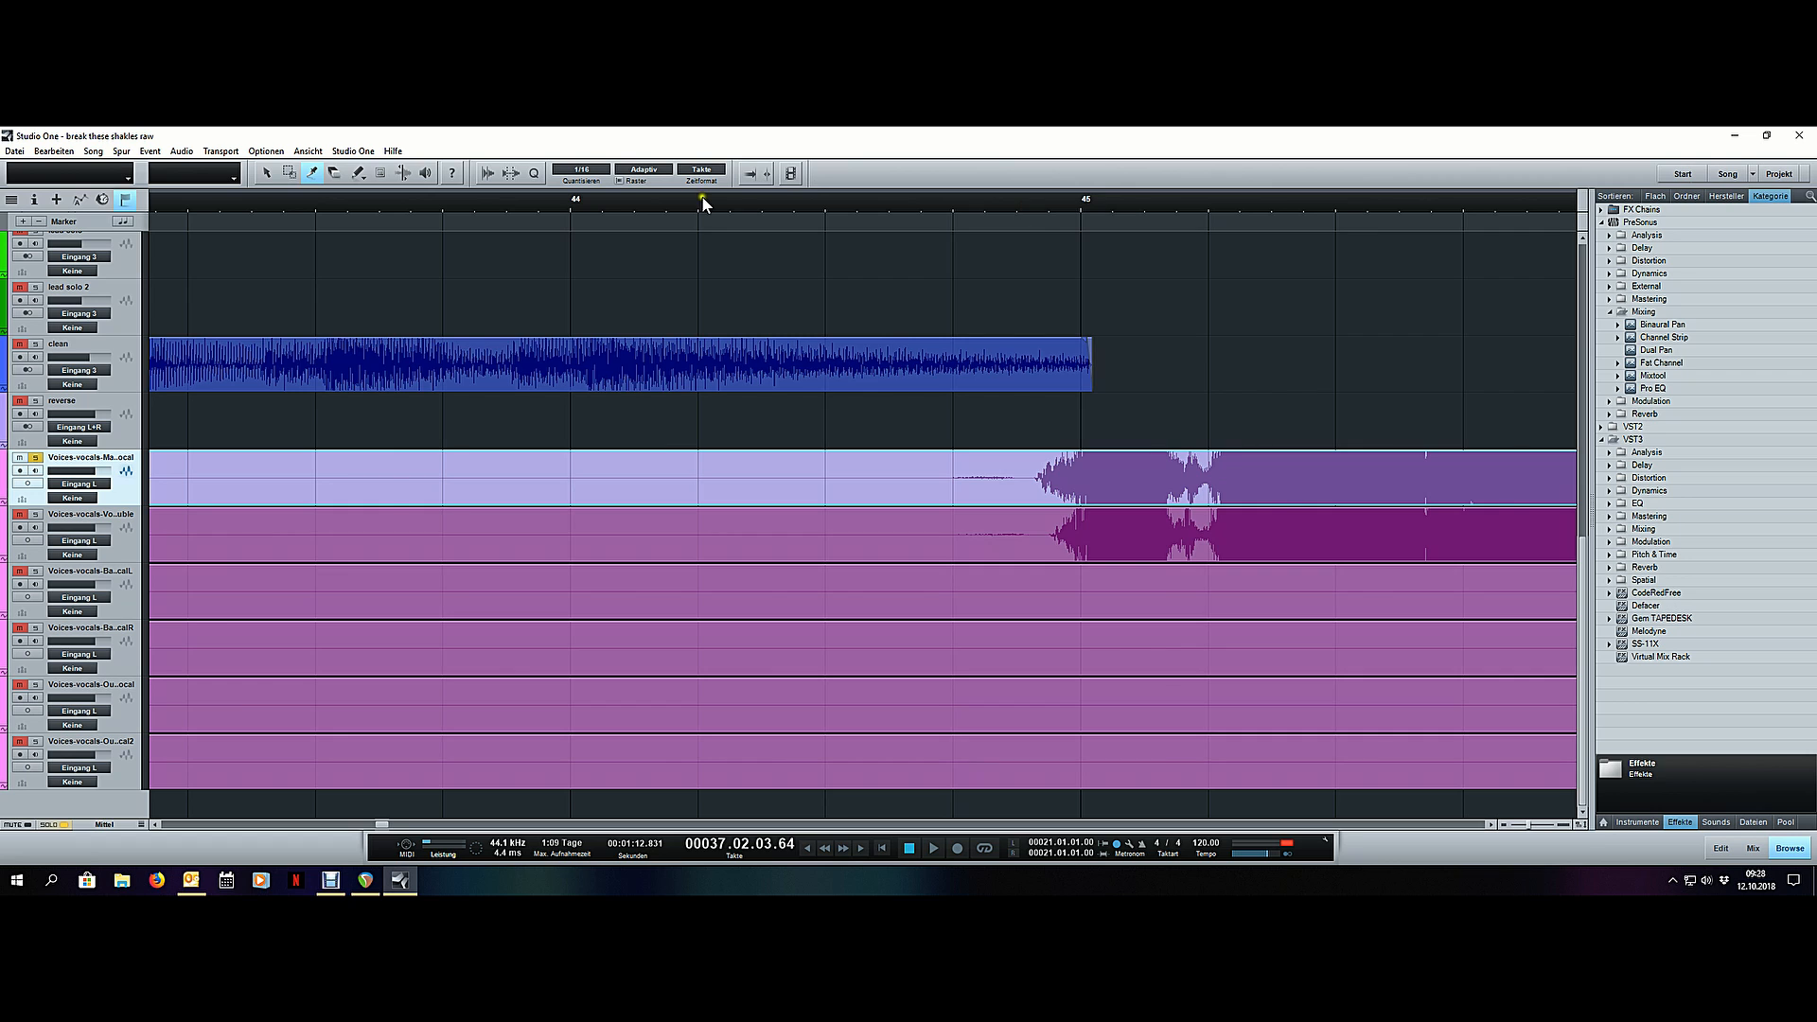
{"action": "scroll", "coordinate": [703, 198], "scroll_direction": "down", "scroll_amount": 5}
{"action": "scroll", "coordinate": [873, 202], "scroll_direction": "up", "scroll_amount": 2}
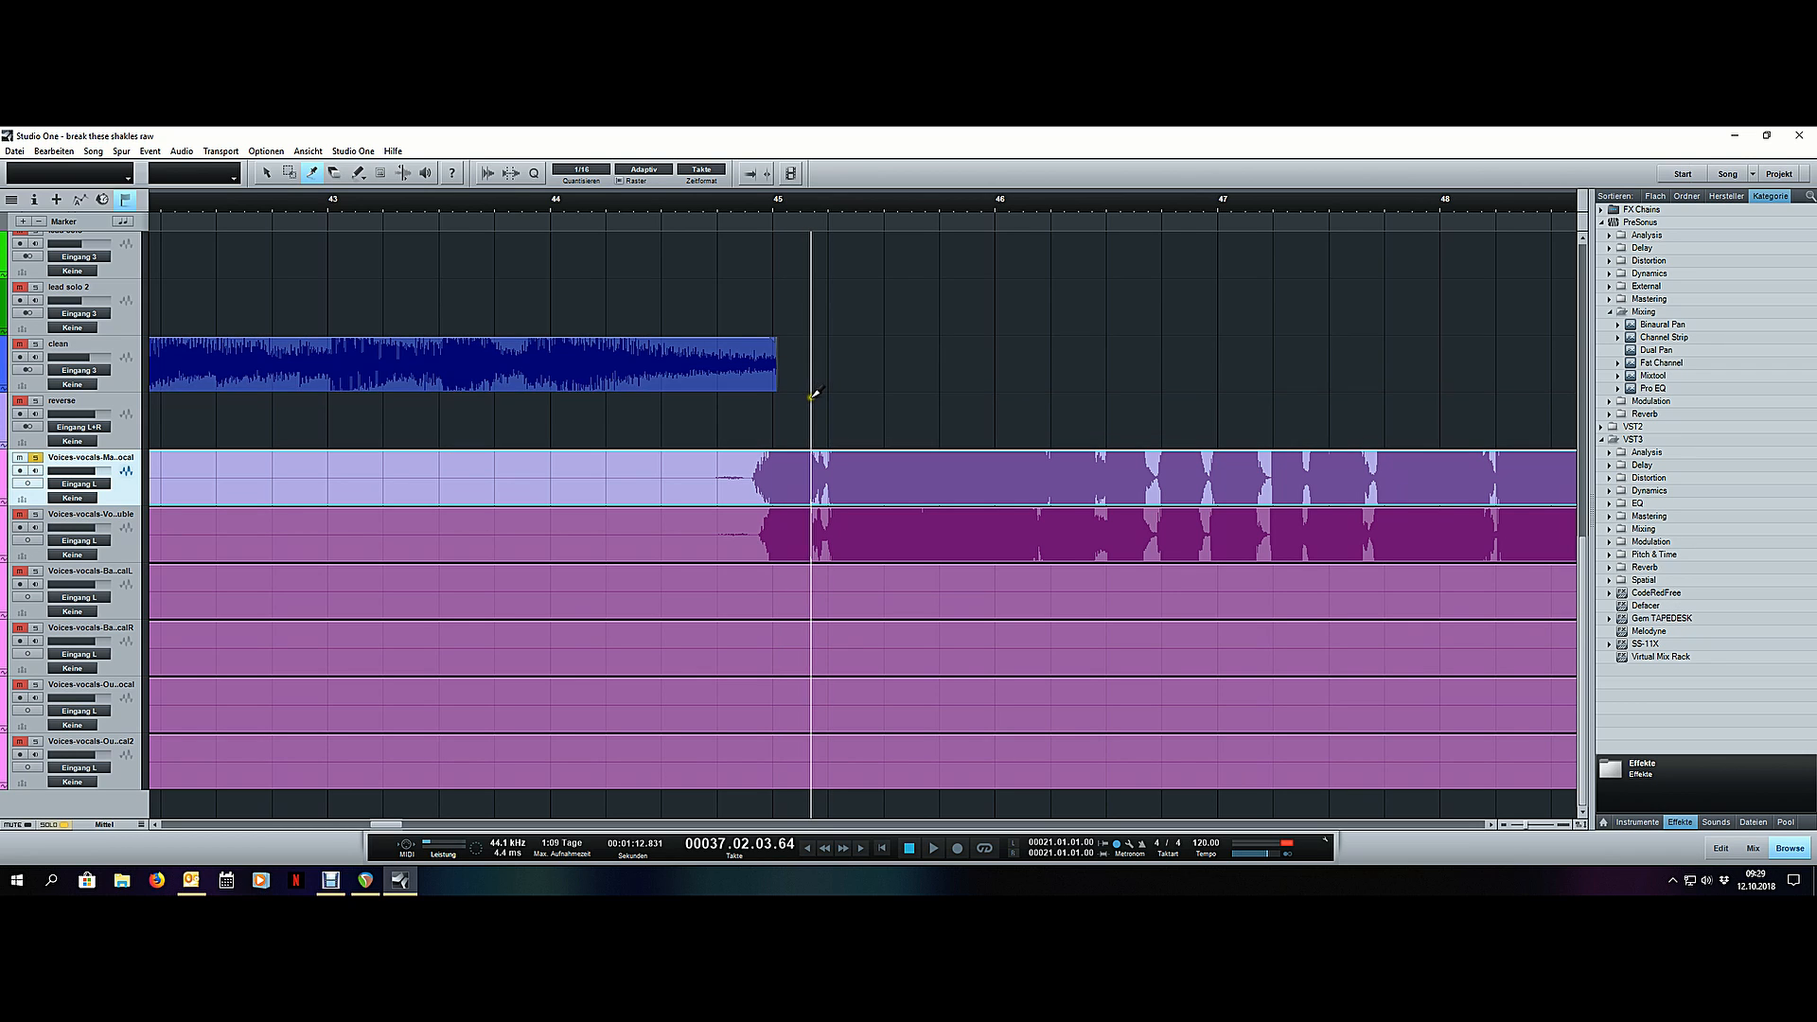
{"action": "left_click", "coordinate": [520, 220]}
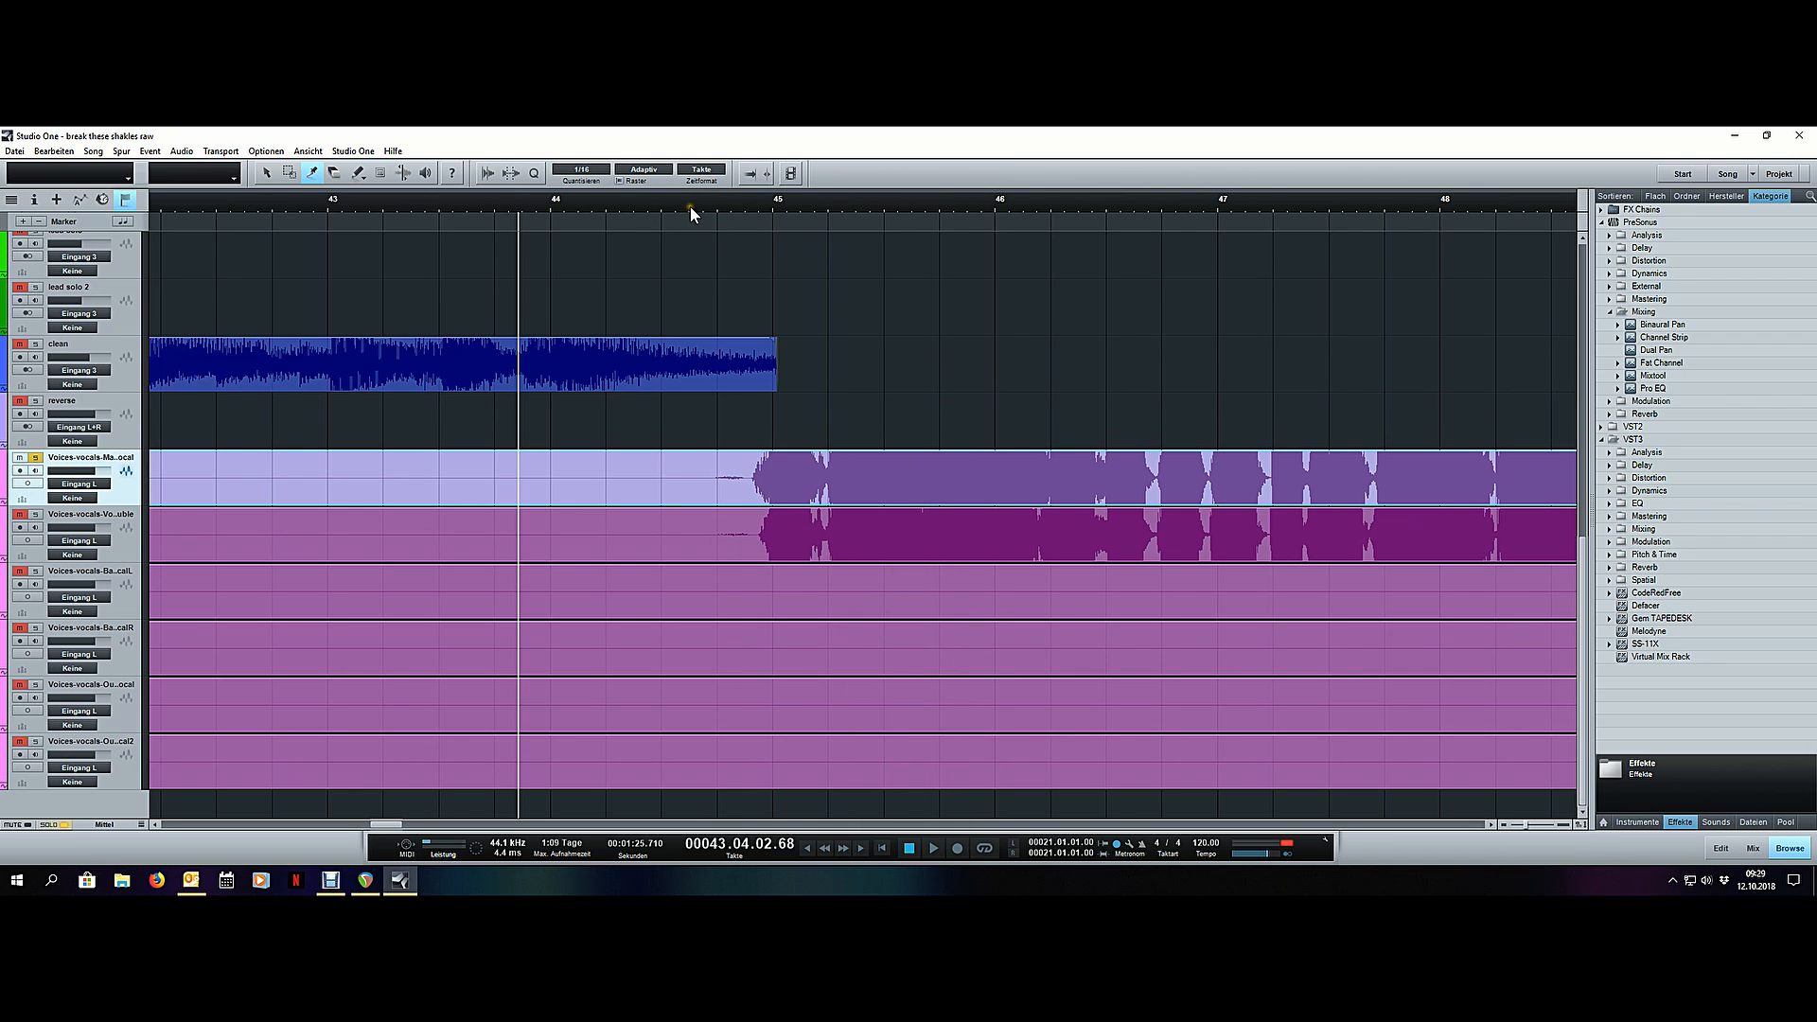
{"action": "key", "text": "space"}
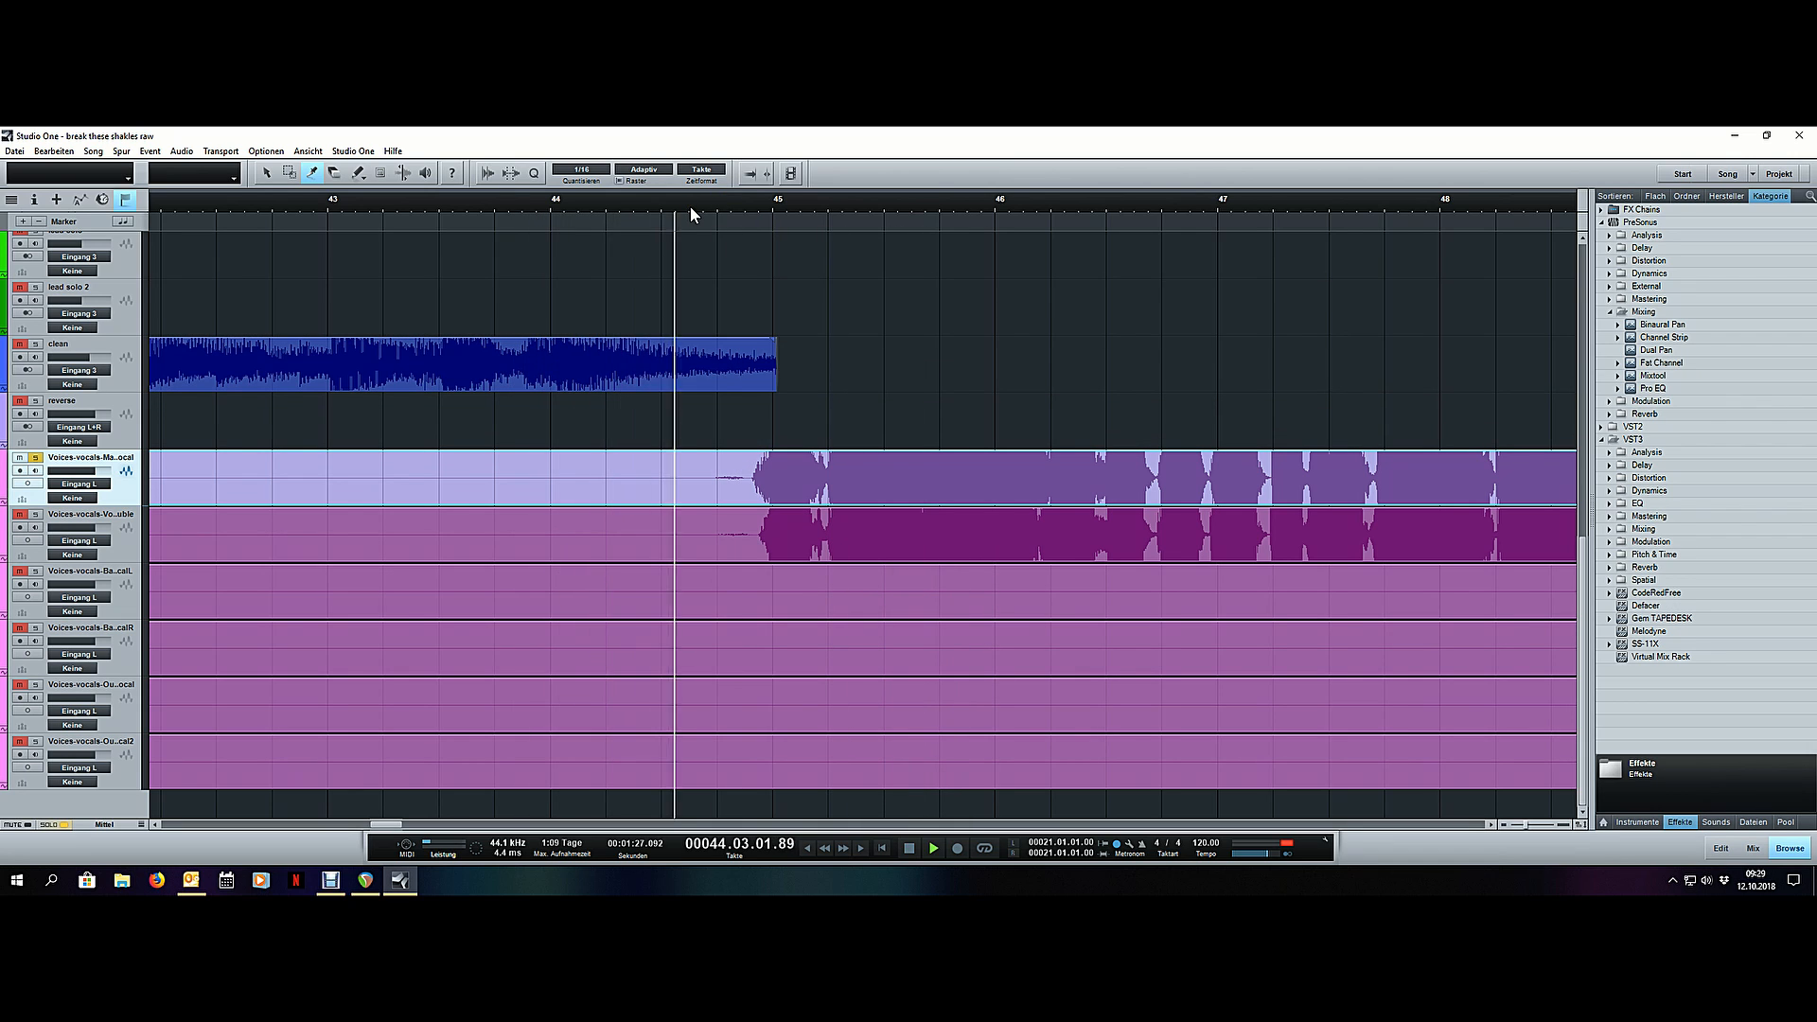
{"action": "key", "text": "space"}
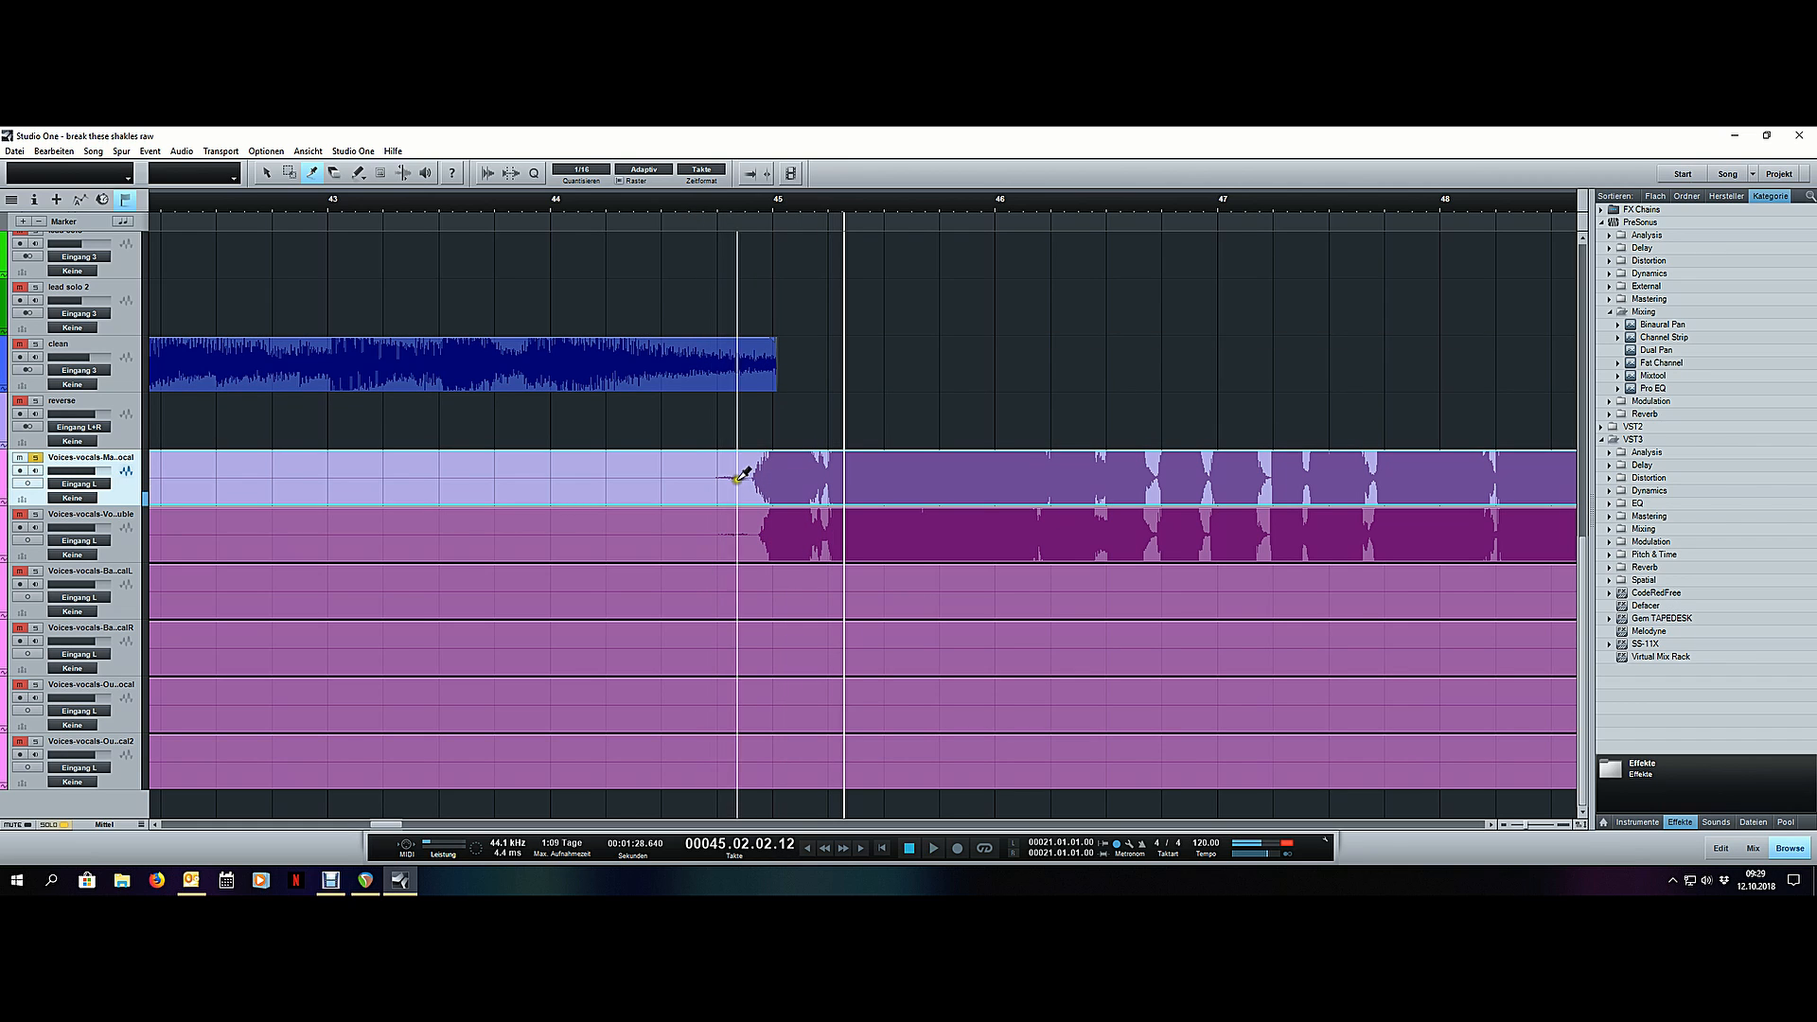
- Split the main vocal just before the phrase entering ahead of bar 45 and delete the empty section back to bar 38
{"action": "left_click", "coordinate": [748, 475]}
{"action": "key", "text": "1"}
{"action": "left_click", "coordinate": [717, 464]}
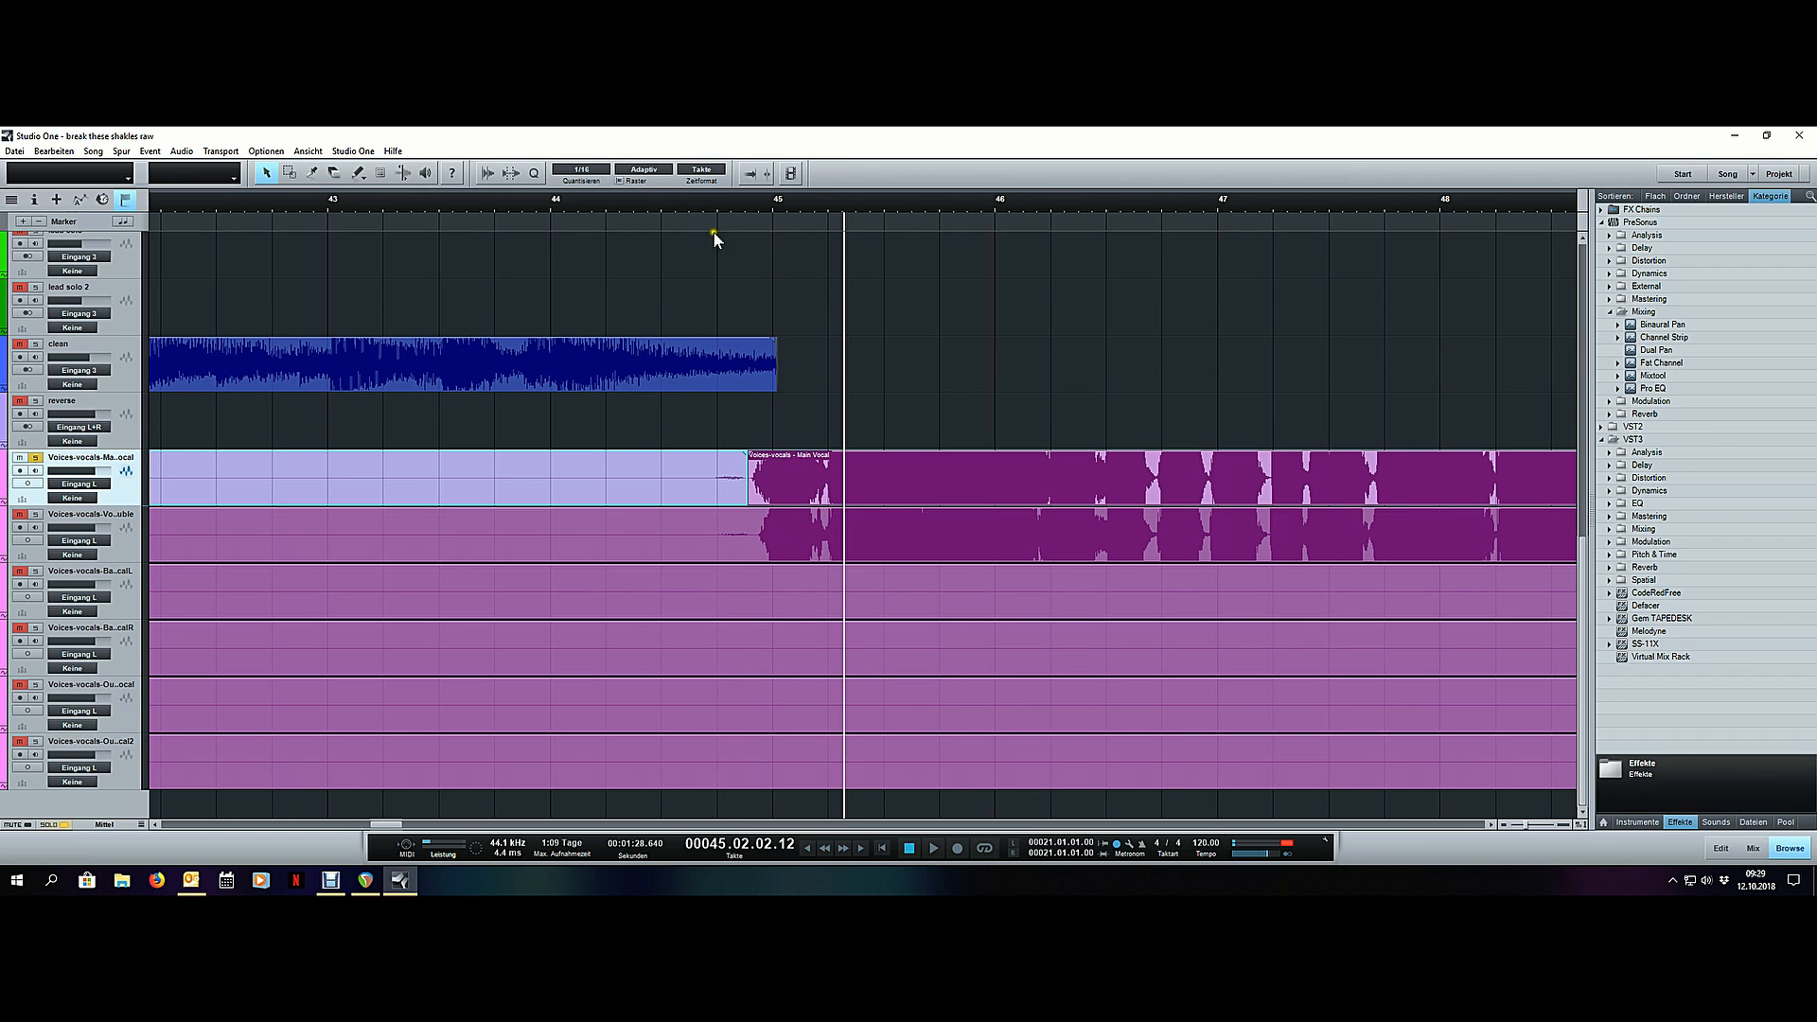
{"action": "scroll", "coordinate": [702, 202], "scroll_direction": "down", "scroll_amount": 6}
{"action": "key", "text": "Delete"}
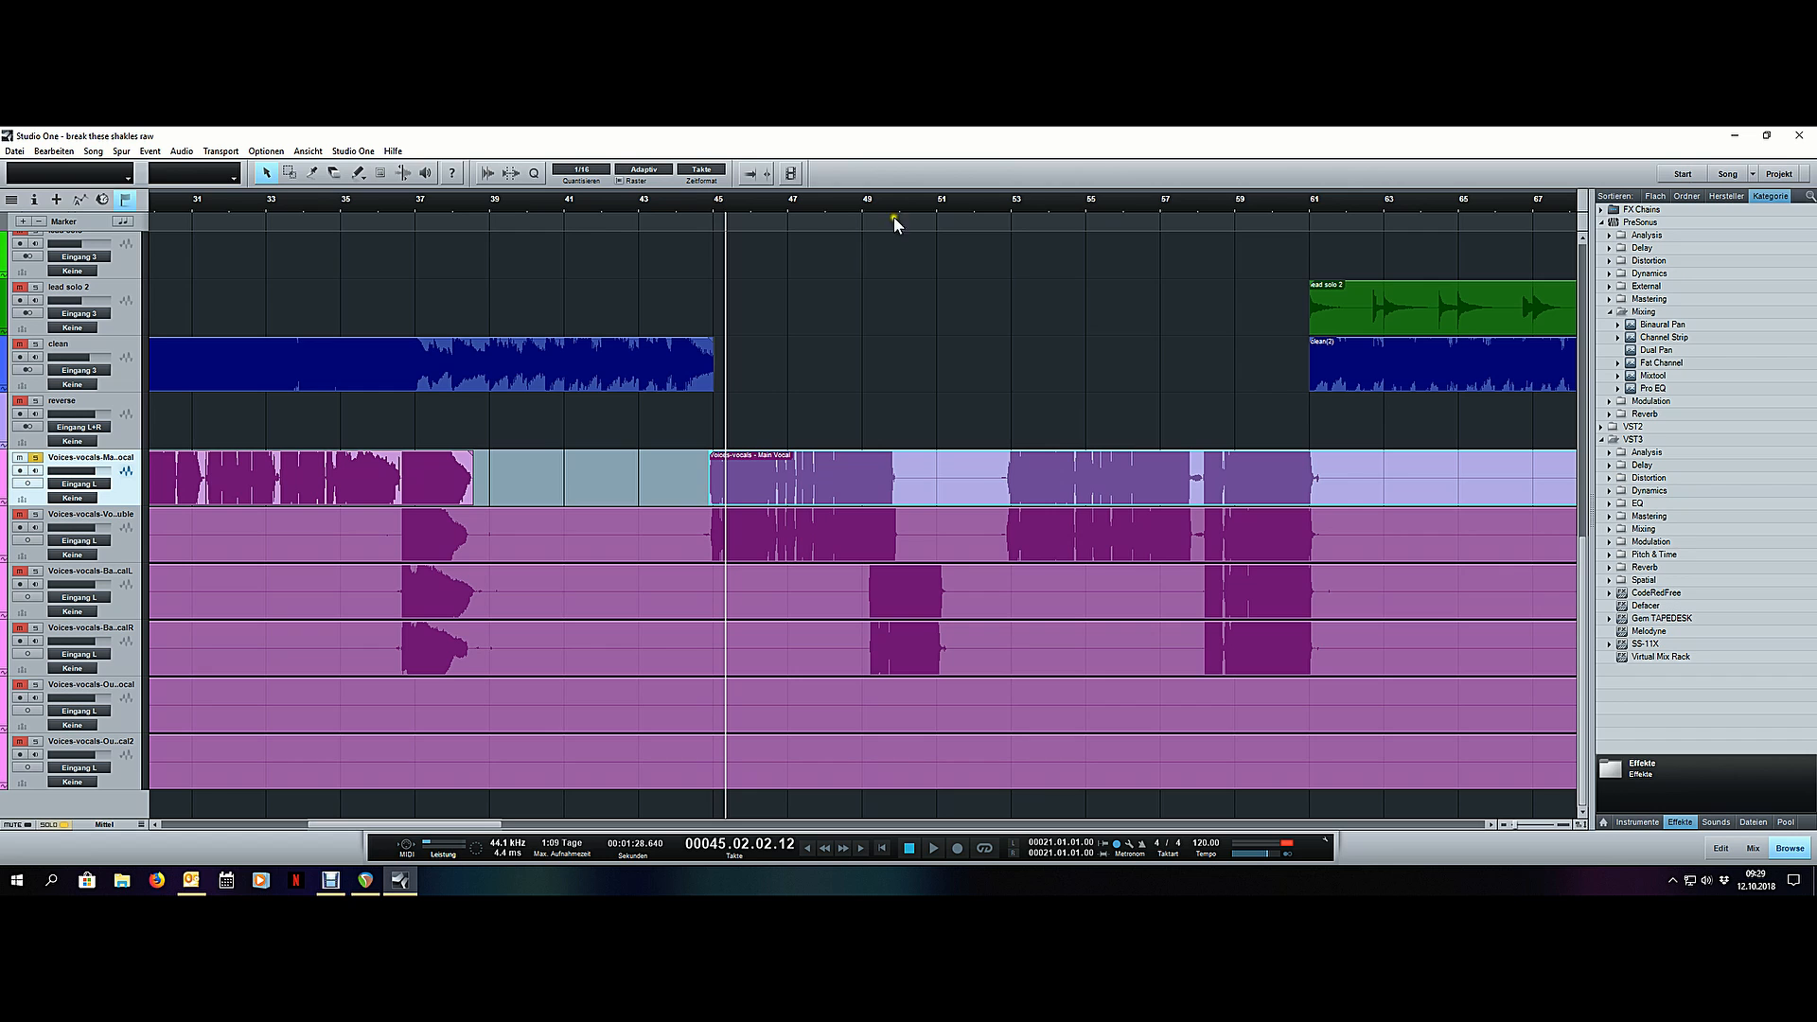
- Audition the main vocal's phrase ending near bar 50 and split the event just after it
{"action": "scroll", "coordinate": [890, 202], "scroll_direction": "up", "scroll_amount": 6}
{"action": "double_click", "coordinate": [860, 203]}
{"action": "scroll", "coordinate": [849, 202], "scroll_direction": "down", "scroll_amount": 6}
{"action": "scroll", "coordinate": [849, 203], "scroll_direction": "up", "scroll_amount": 8}
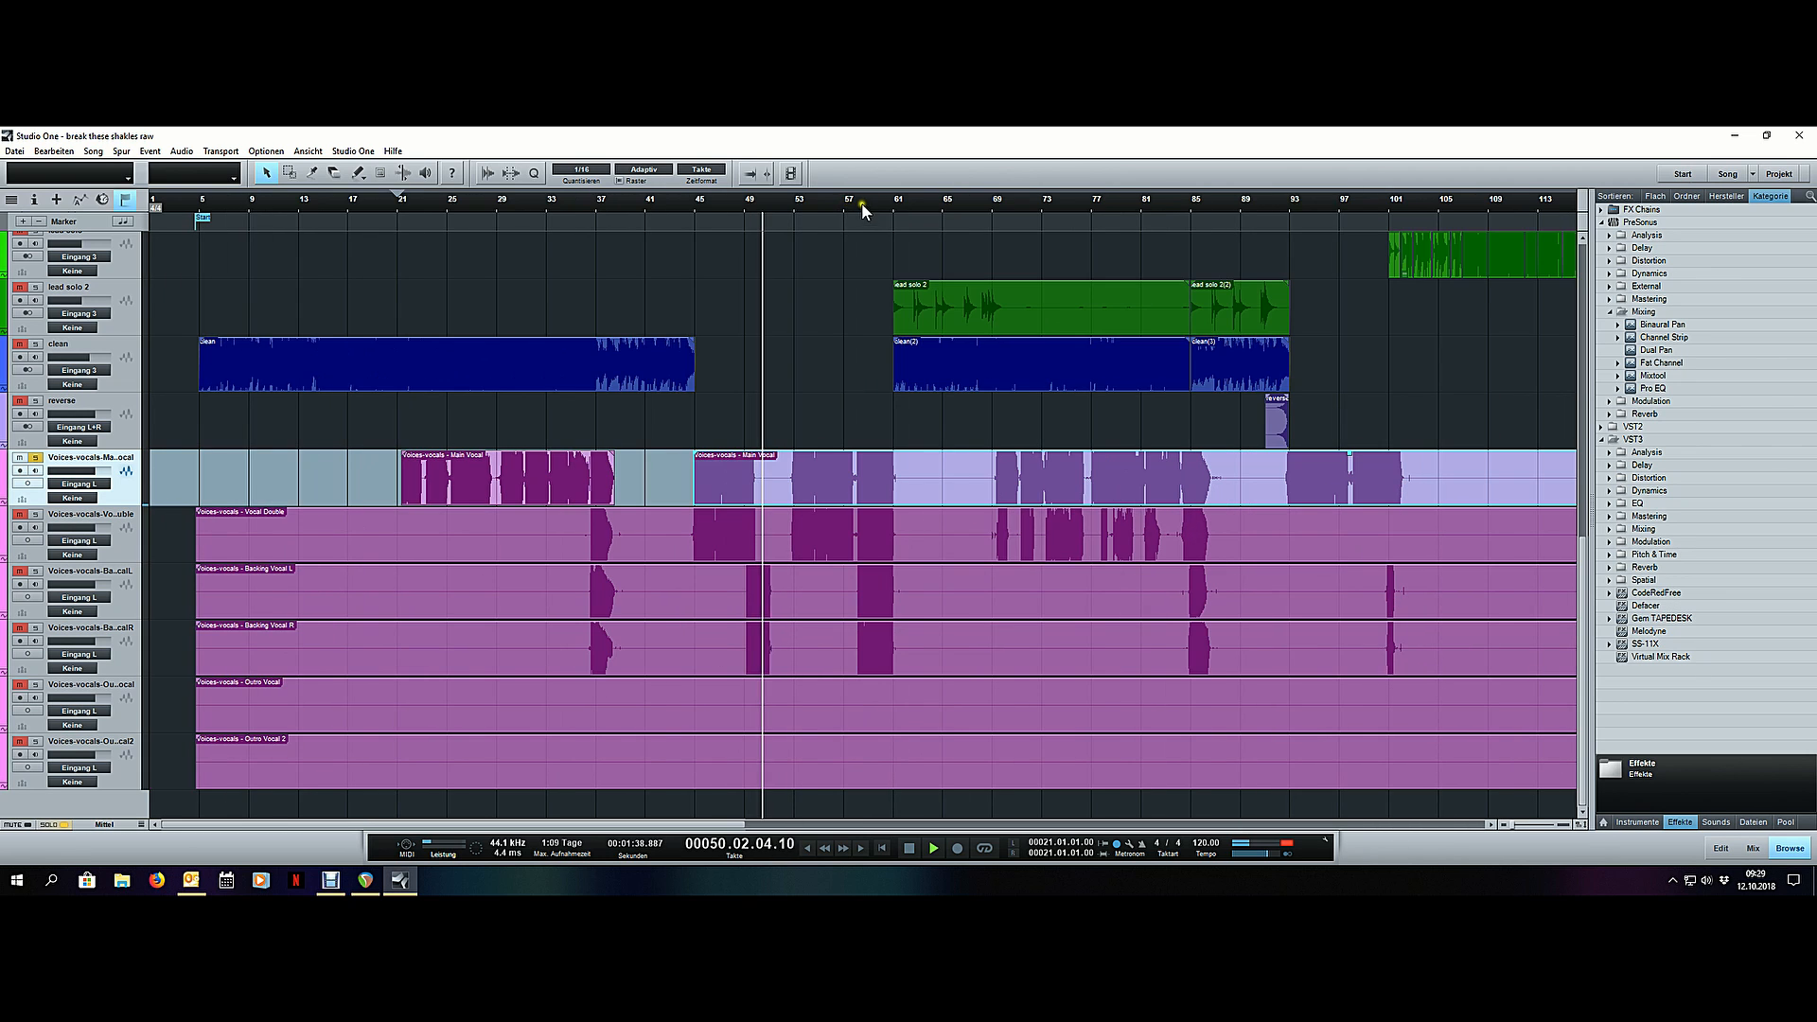
{"action": "key", "text": "space"}
{"action": "key", "text": "3"}
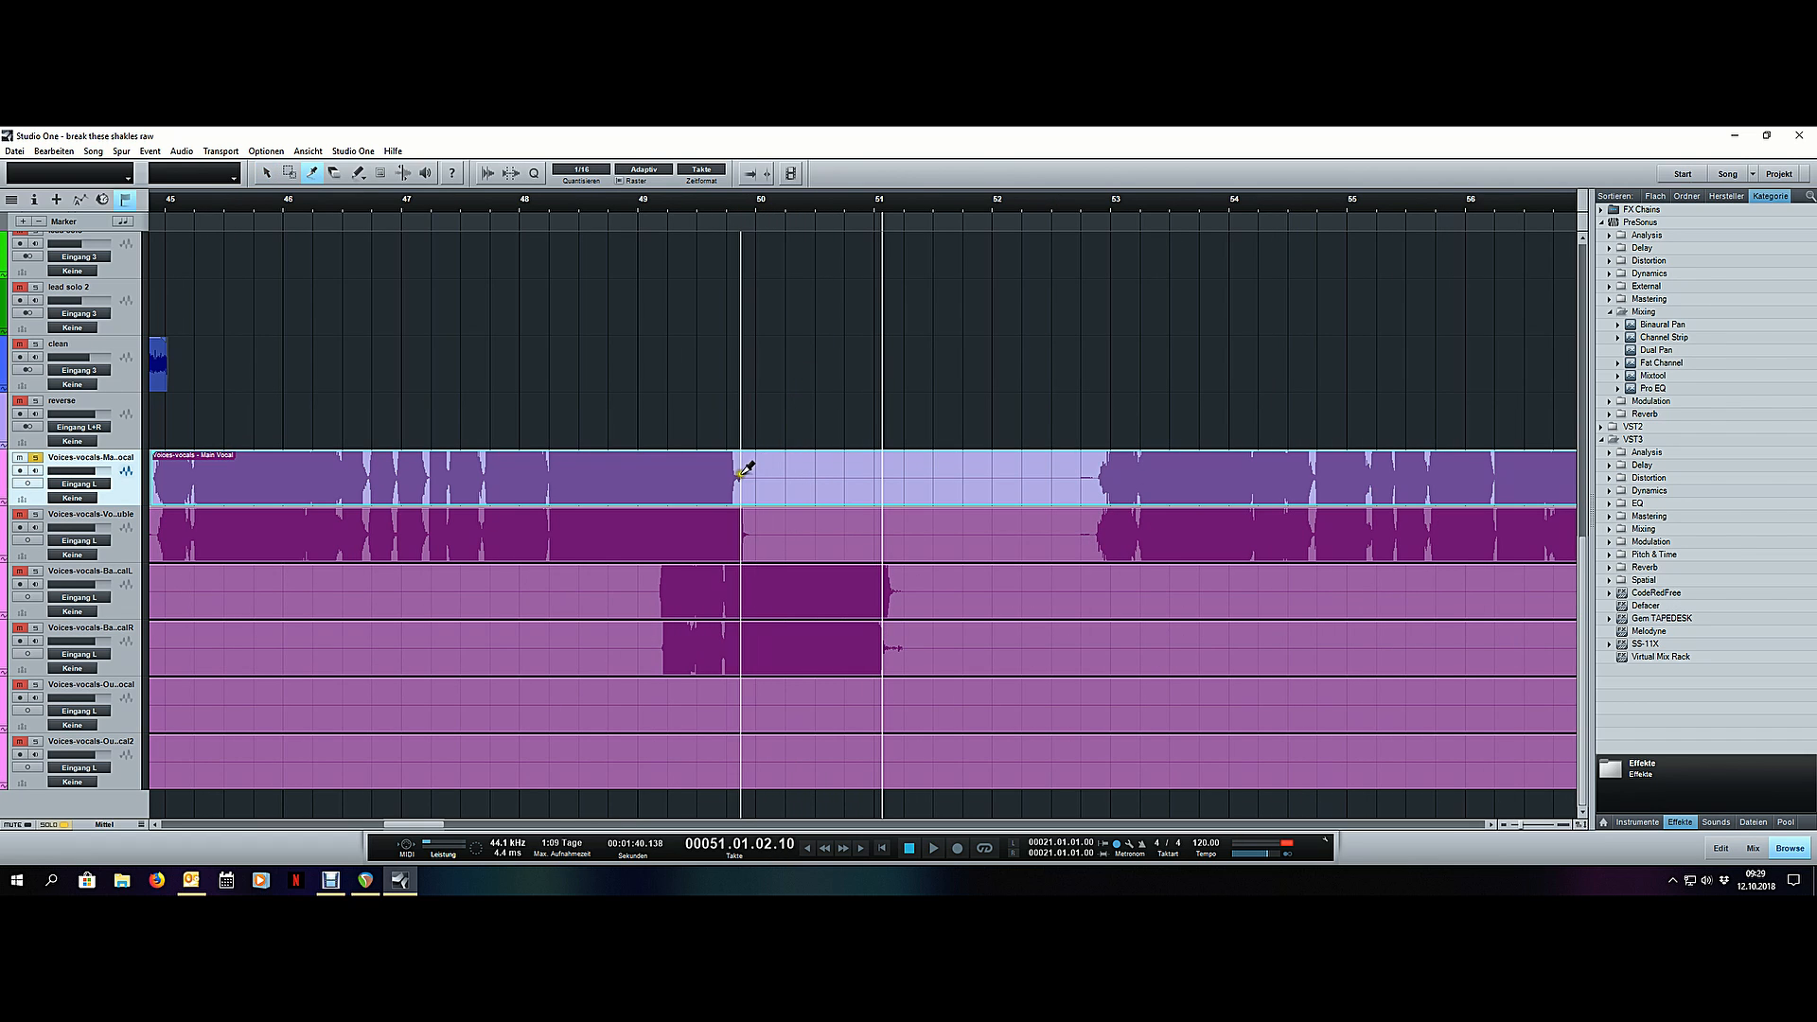
{"action": "left_click", "coordinate": [746, 468]}
- Split the main vocal just before the phrase entering ahead of bar 53 and delete the empty section back to bar 50
{"action": "scroll", "coordinate": [1108, 202], "scroll_direction": "up", "scroll_amount": 5}
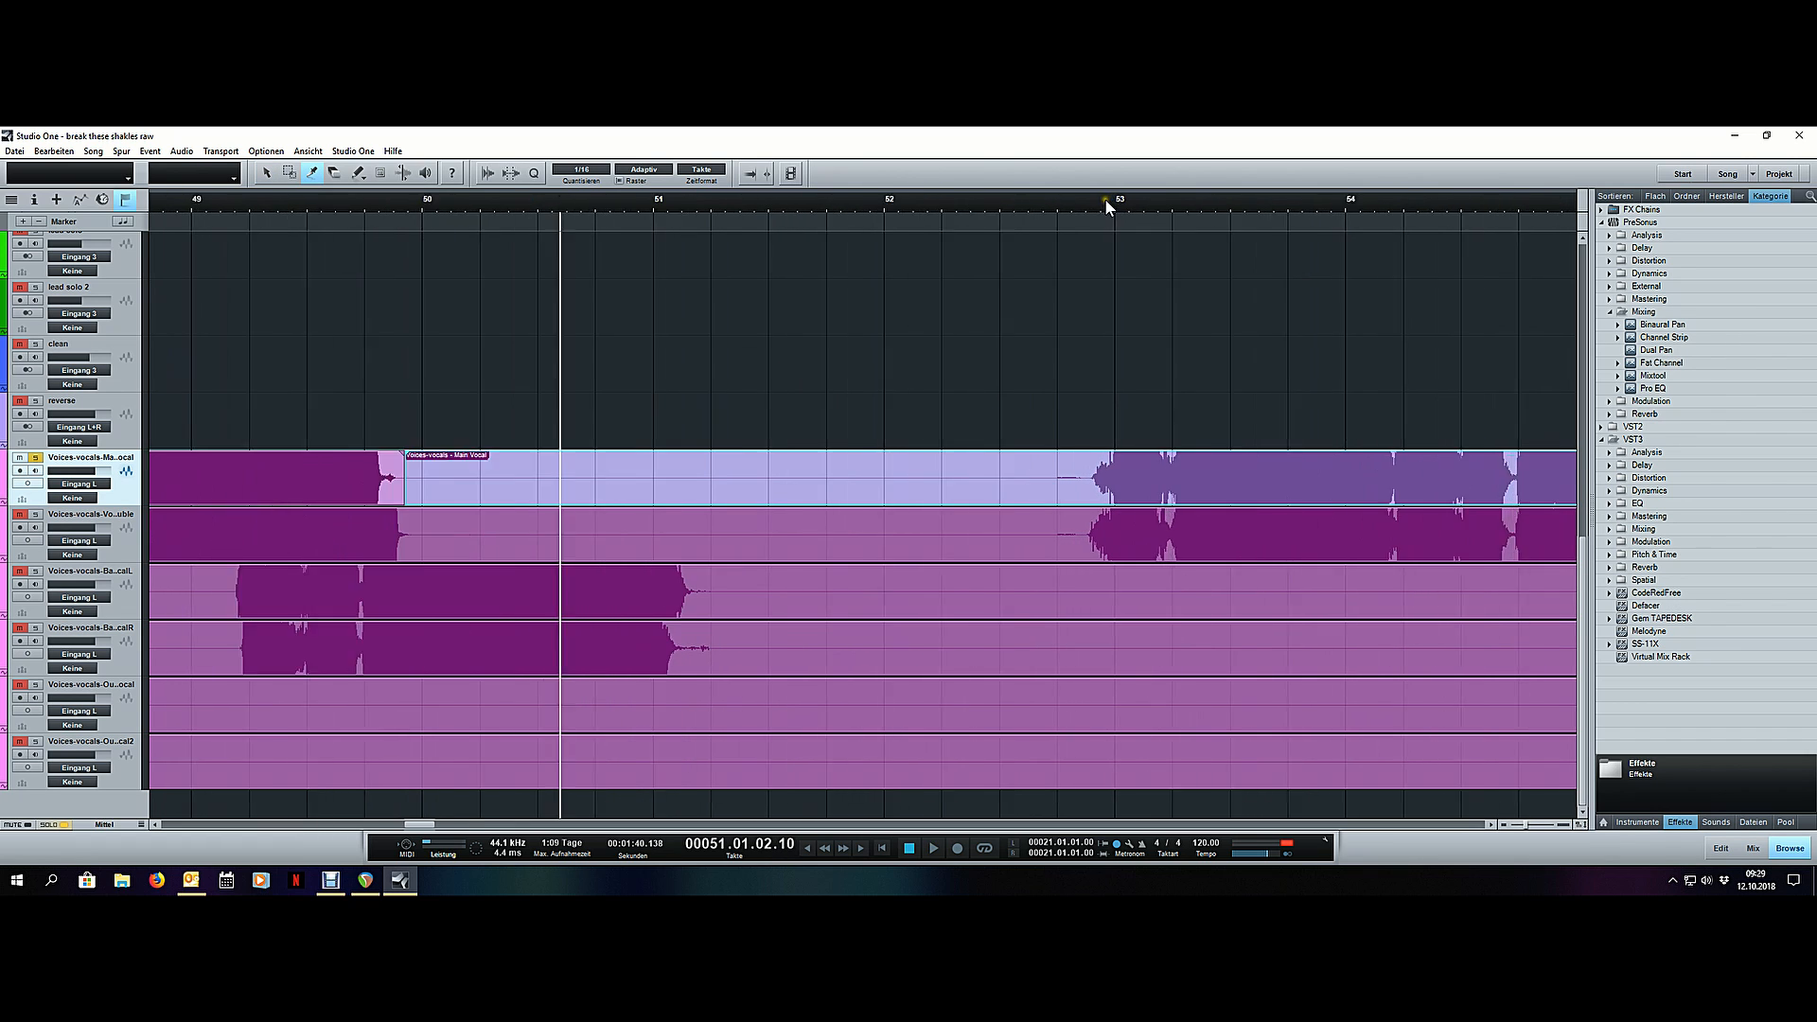
{"action": "left_click", "coordinate": [985, 216]}
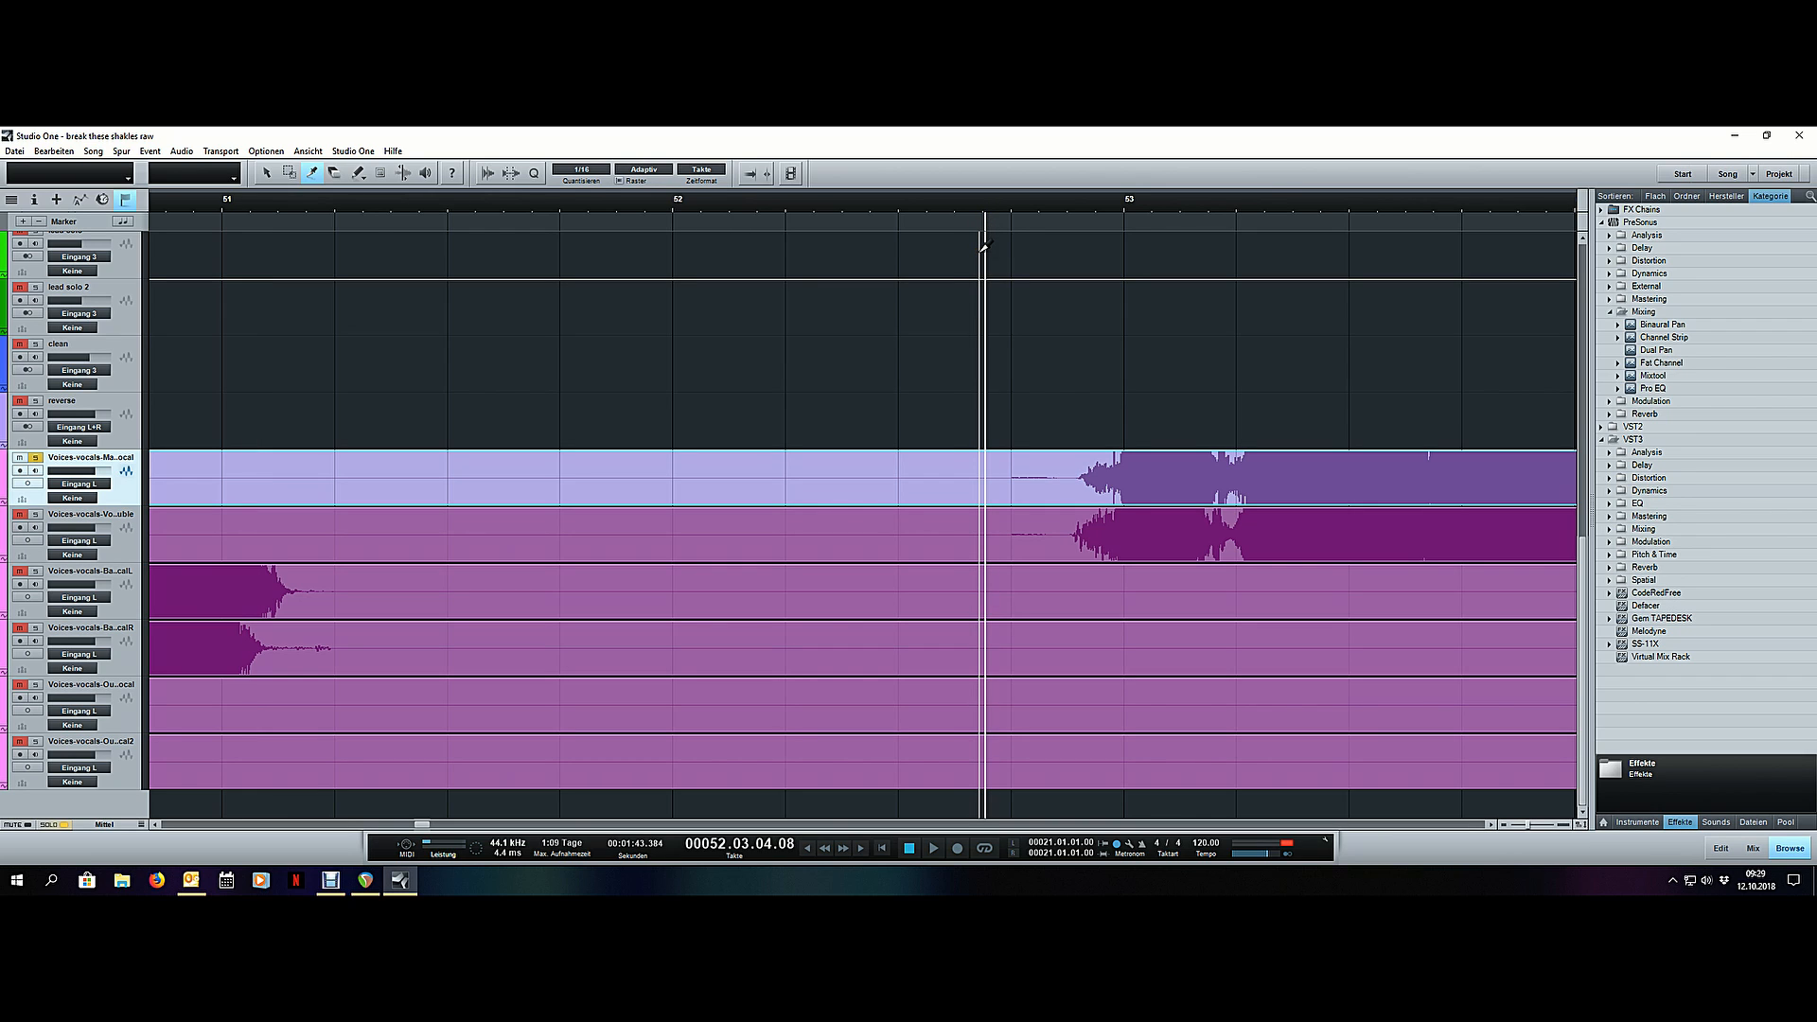
{"action": "key", "text": "space"}
{"action": "key", "text": "space"}
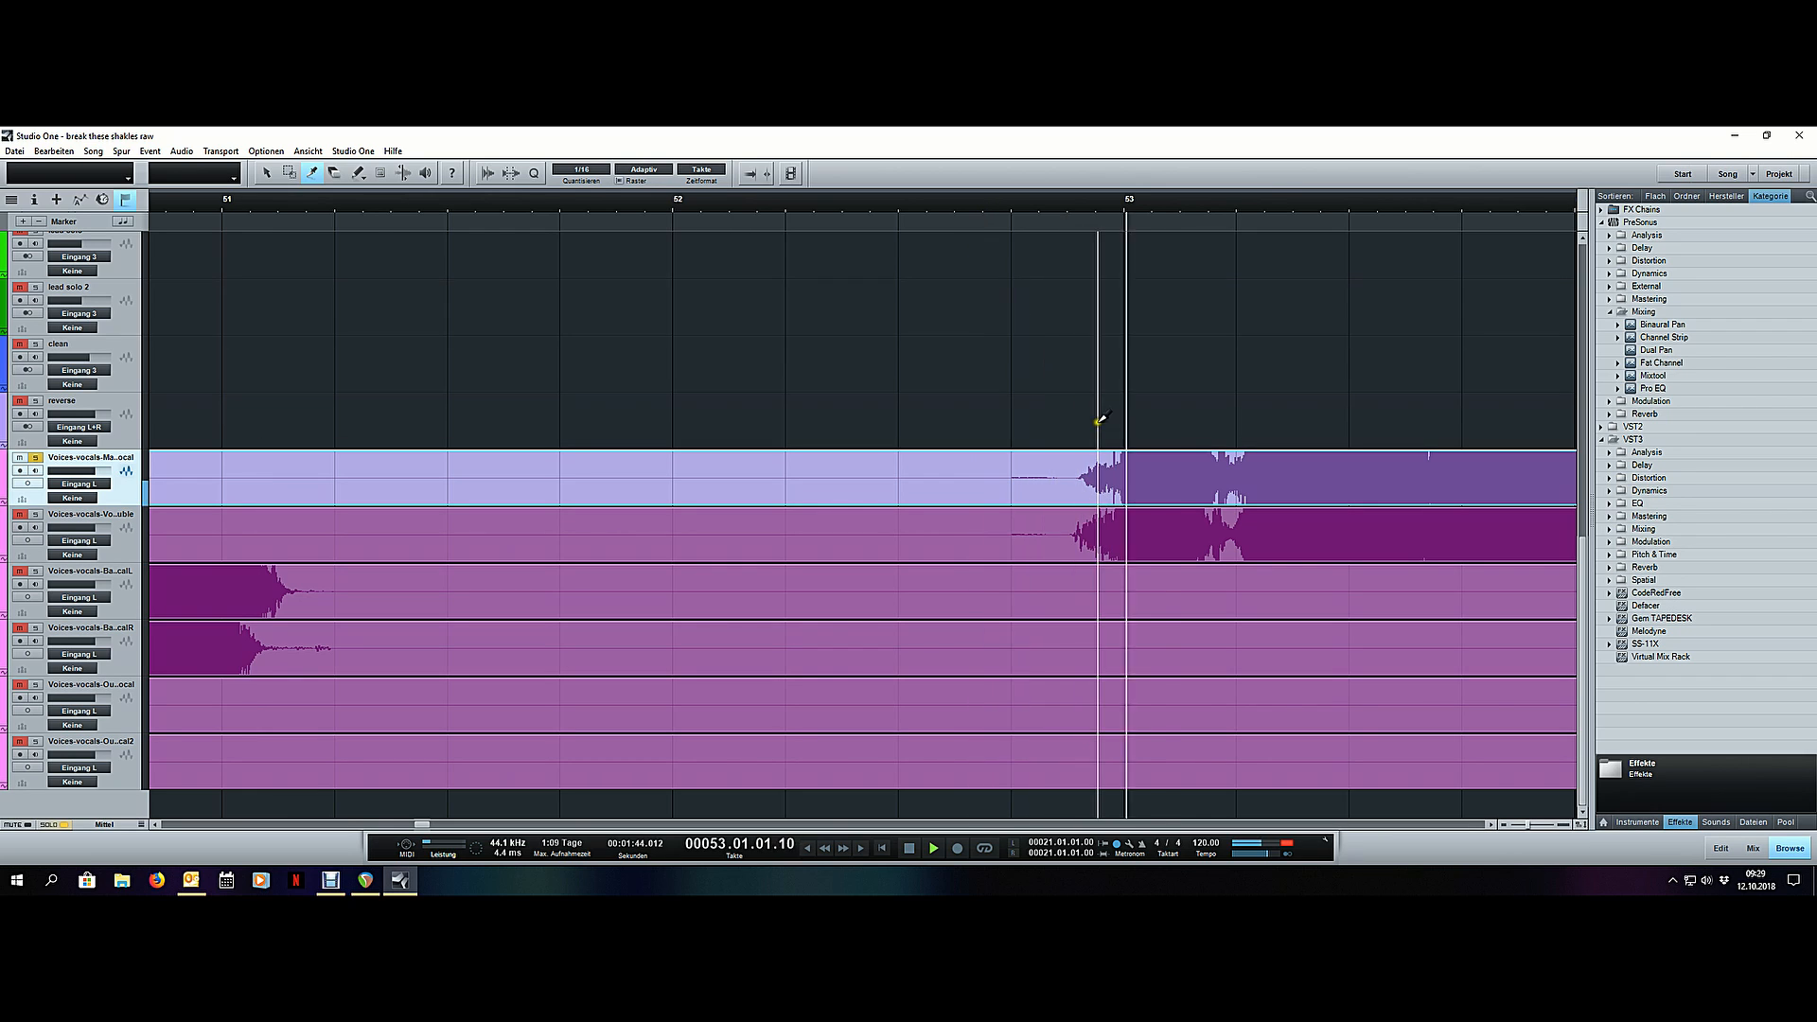
{"action": "left_click", "coordinate": [1076, 472]}
{"action": "key", "text": "1"}
{"action": "left_click", "coordinate": [1045, 464]}
{"action": "key", "text": "Delete"}
- Play the main vocal from its new start before bar 53 through the short pause at bar 58, and stop playback
{"action": "left_click", "coordinate": [1032, 208]}
{"action": "key", "text": "space"}
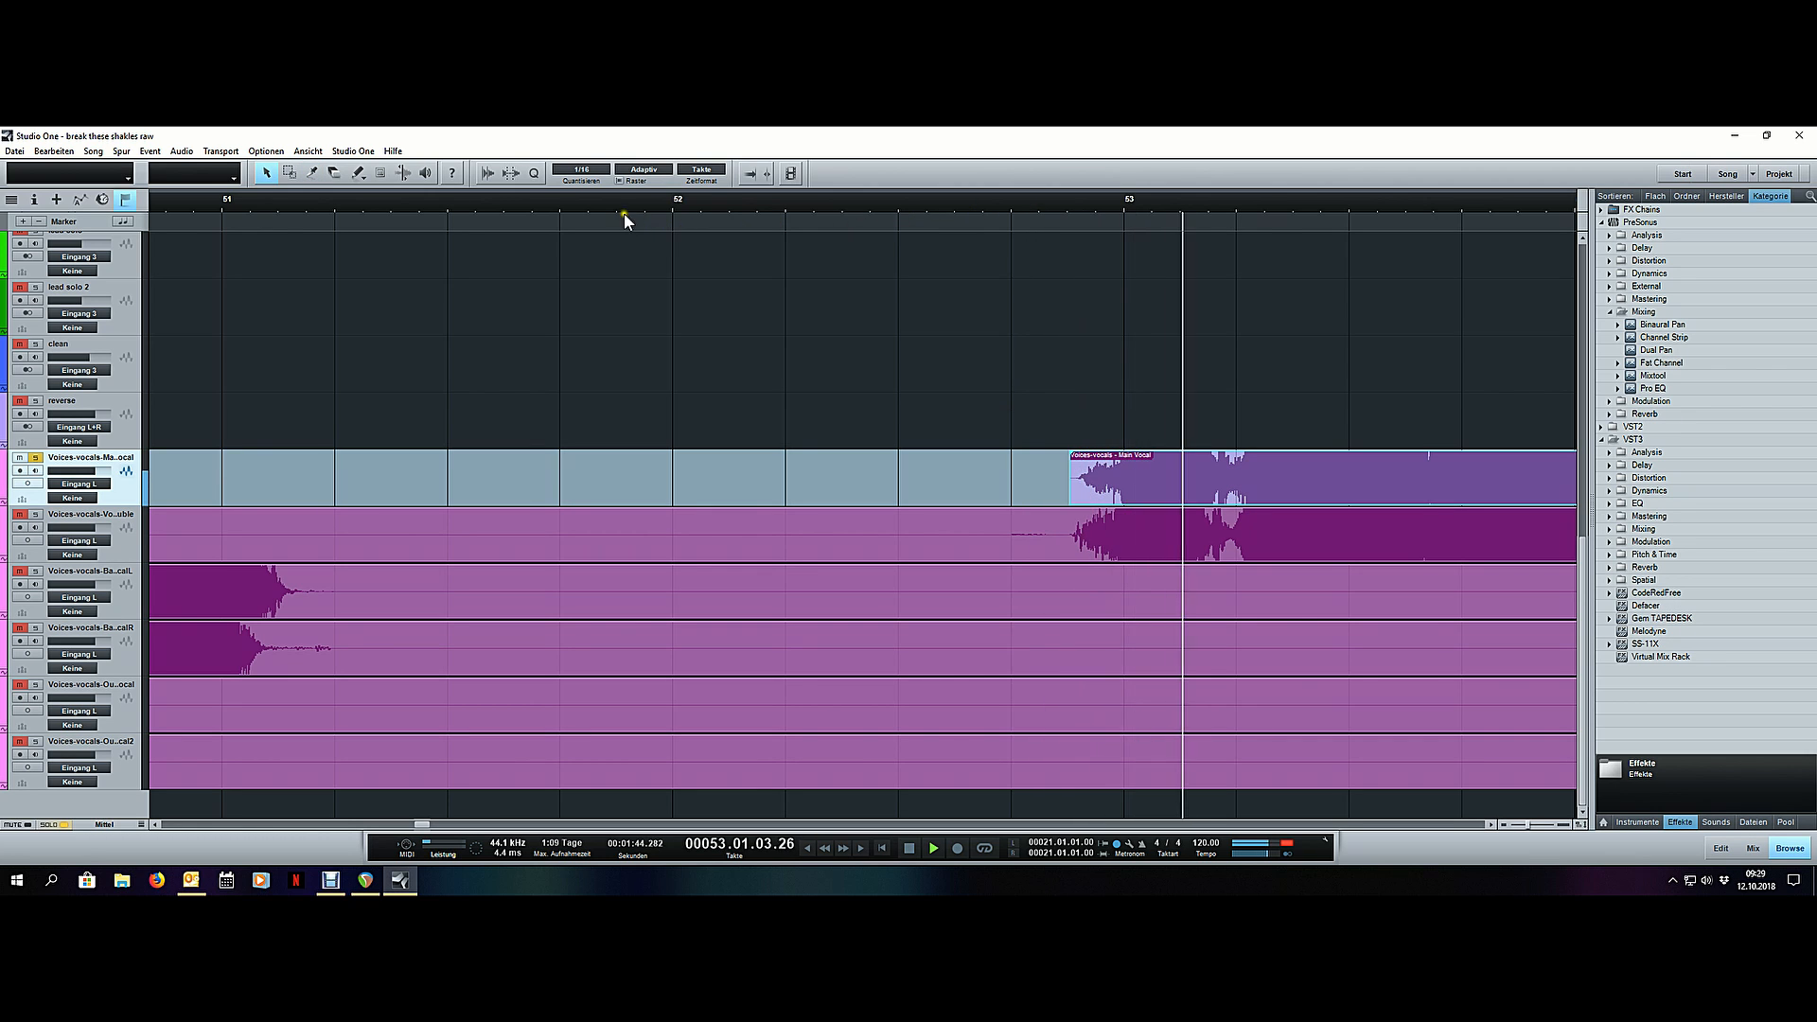
{"action": "scroll", "coordinate": [610, 201], "scroll_direction": "down", "scroll_amount": 6}
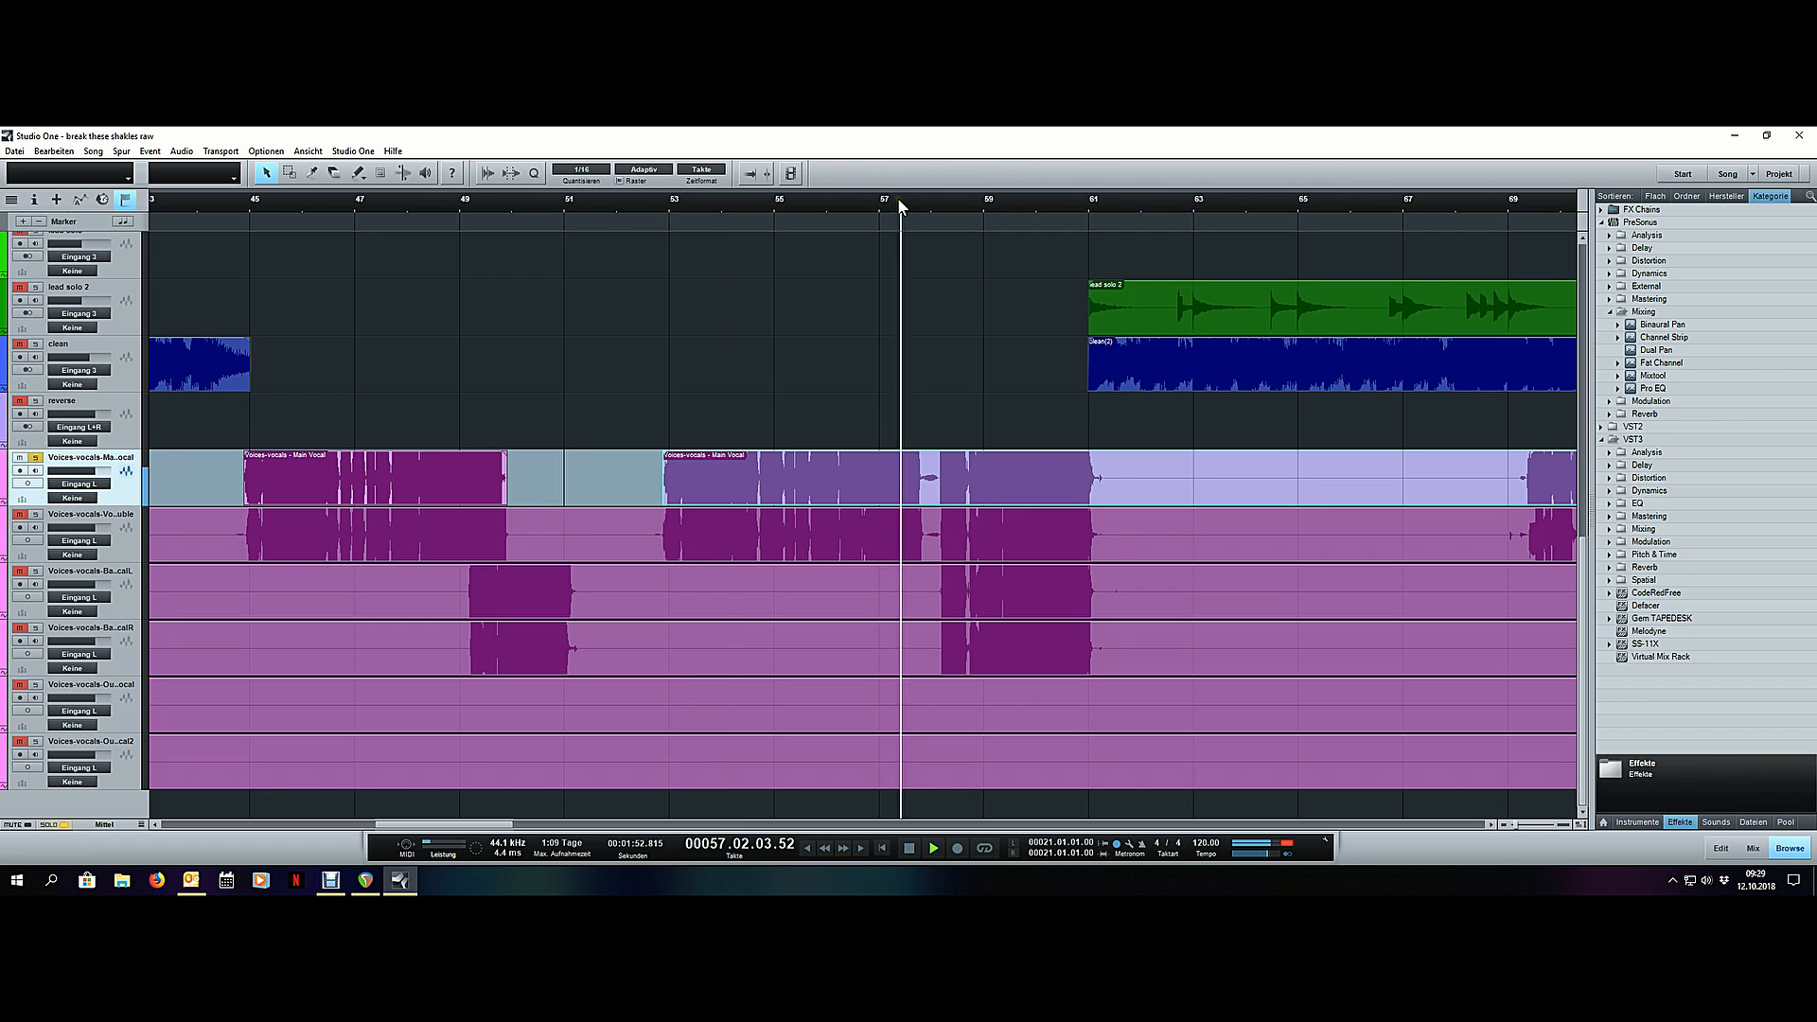
{"action": "scroll", "coordinate": [900, 202], "scroll_direction": "down", "scroll_amount": 4}
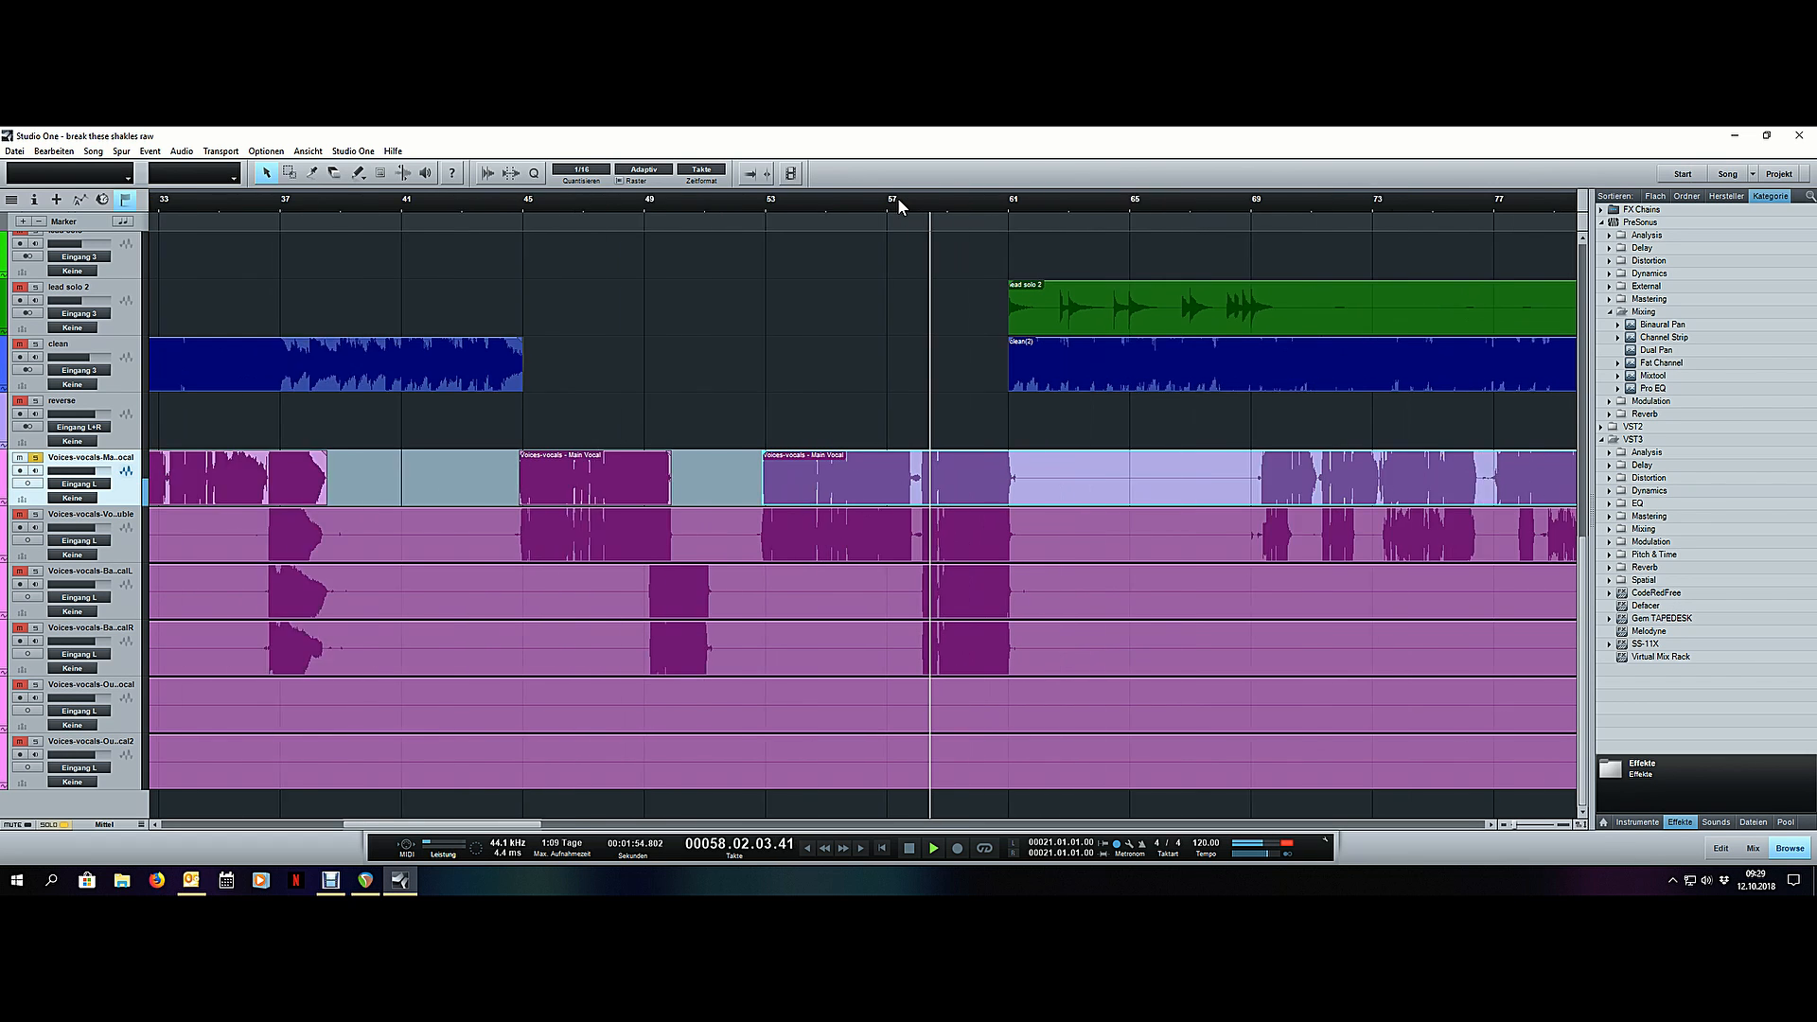
{"action": "scroll", "coordinate": [994, 202], "scroll_direction": "up", "scroll_amount": 2}
{"action": "scroll", "coordinate": [992, 199], "scroll_direction": "up", "scroll_amount": 3}
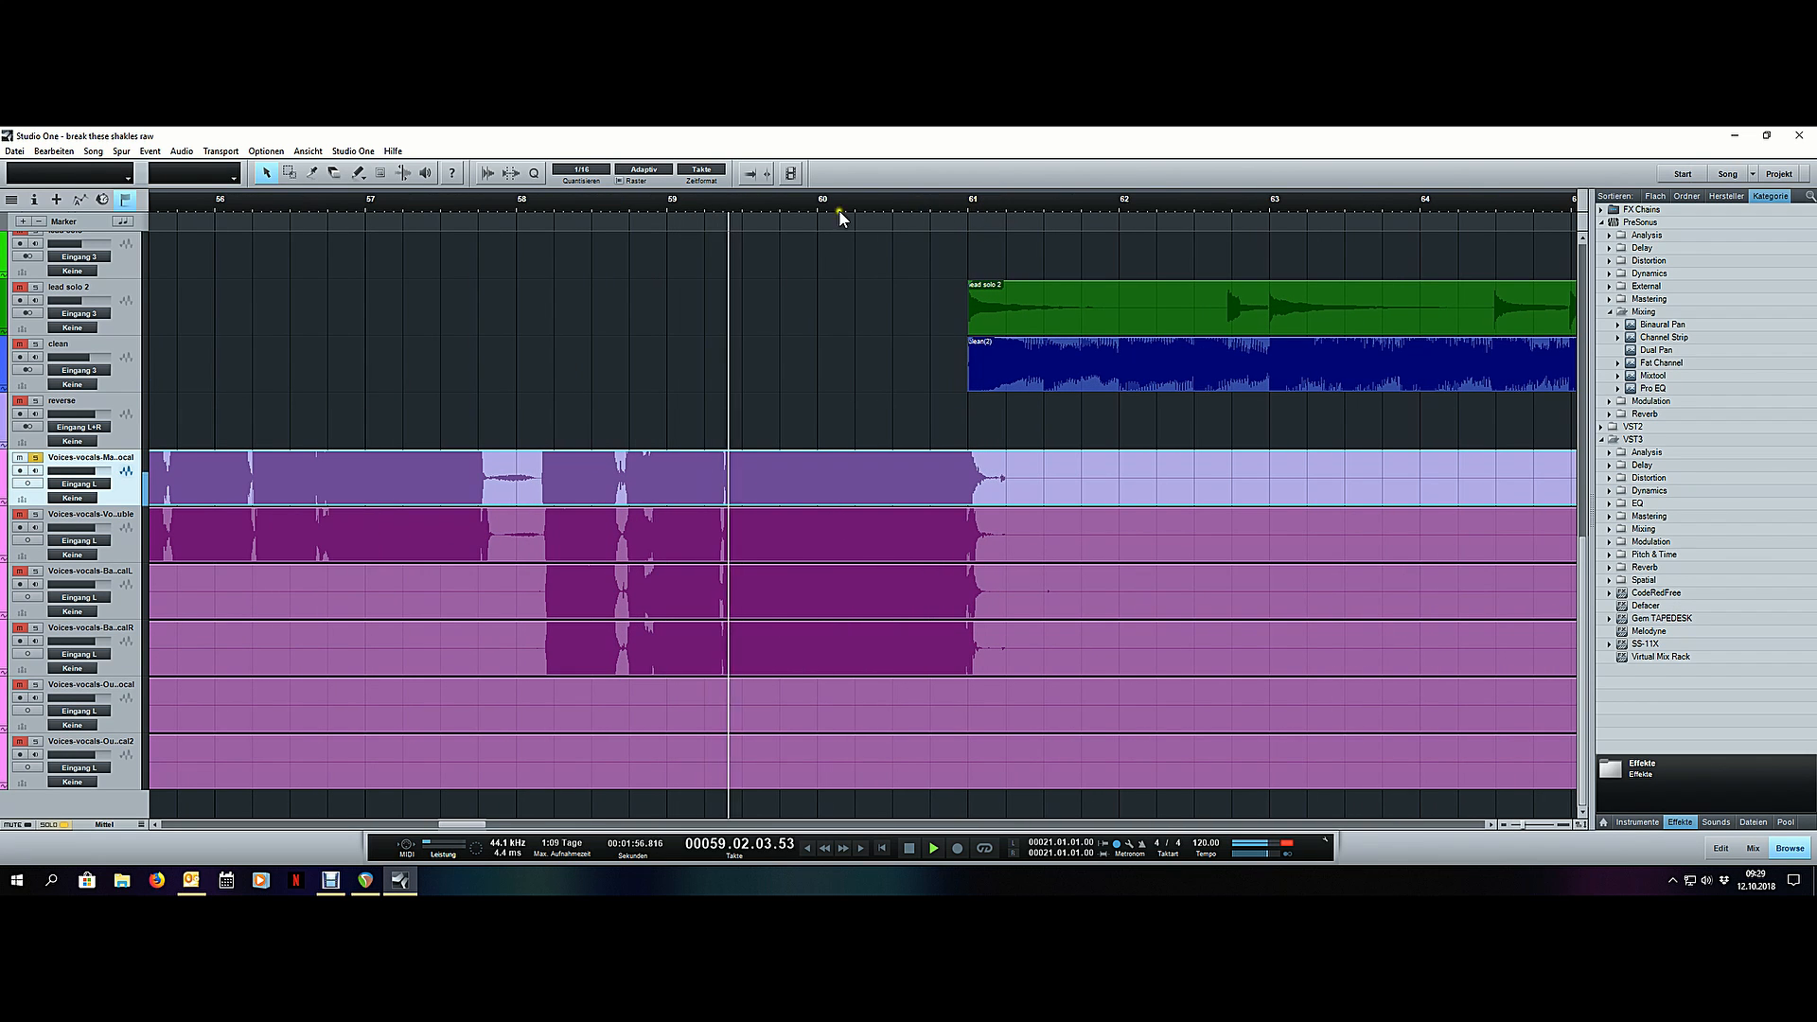
{"action": "scroll", "coordinate": [507, 360], "scroll_direction": "up", "scroll_amount": 5}
{"action": "scroll", "coordinate": [508, 361], "scroll_direction": "up", "scroll_amount": 2}
{"action": "scroll", "coordinate": [507, 360], "scroll_direction": "down", "scroll_amount": 8}
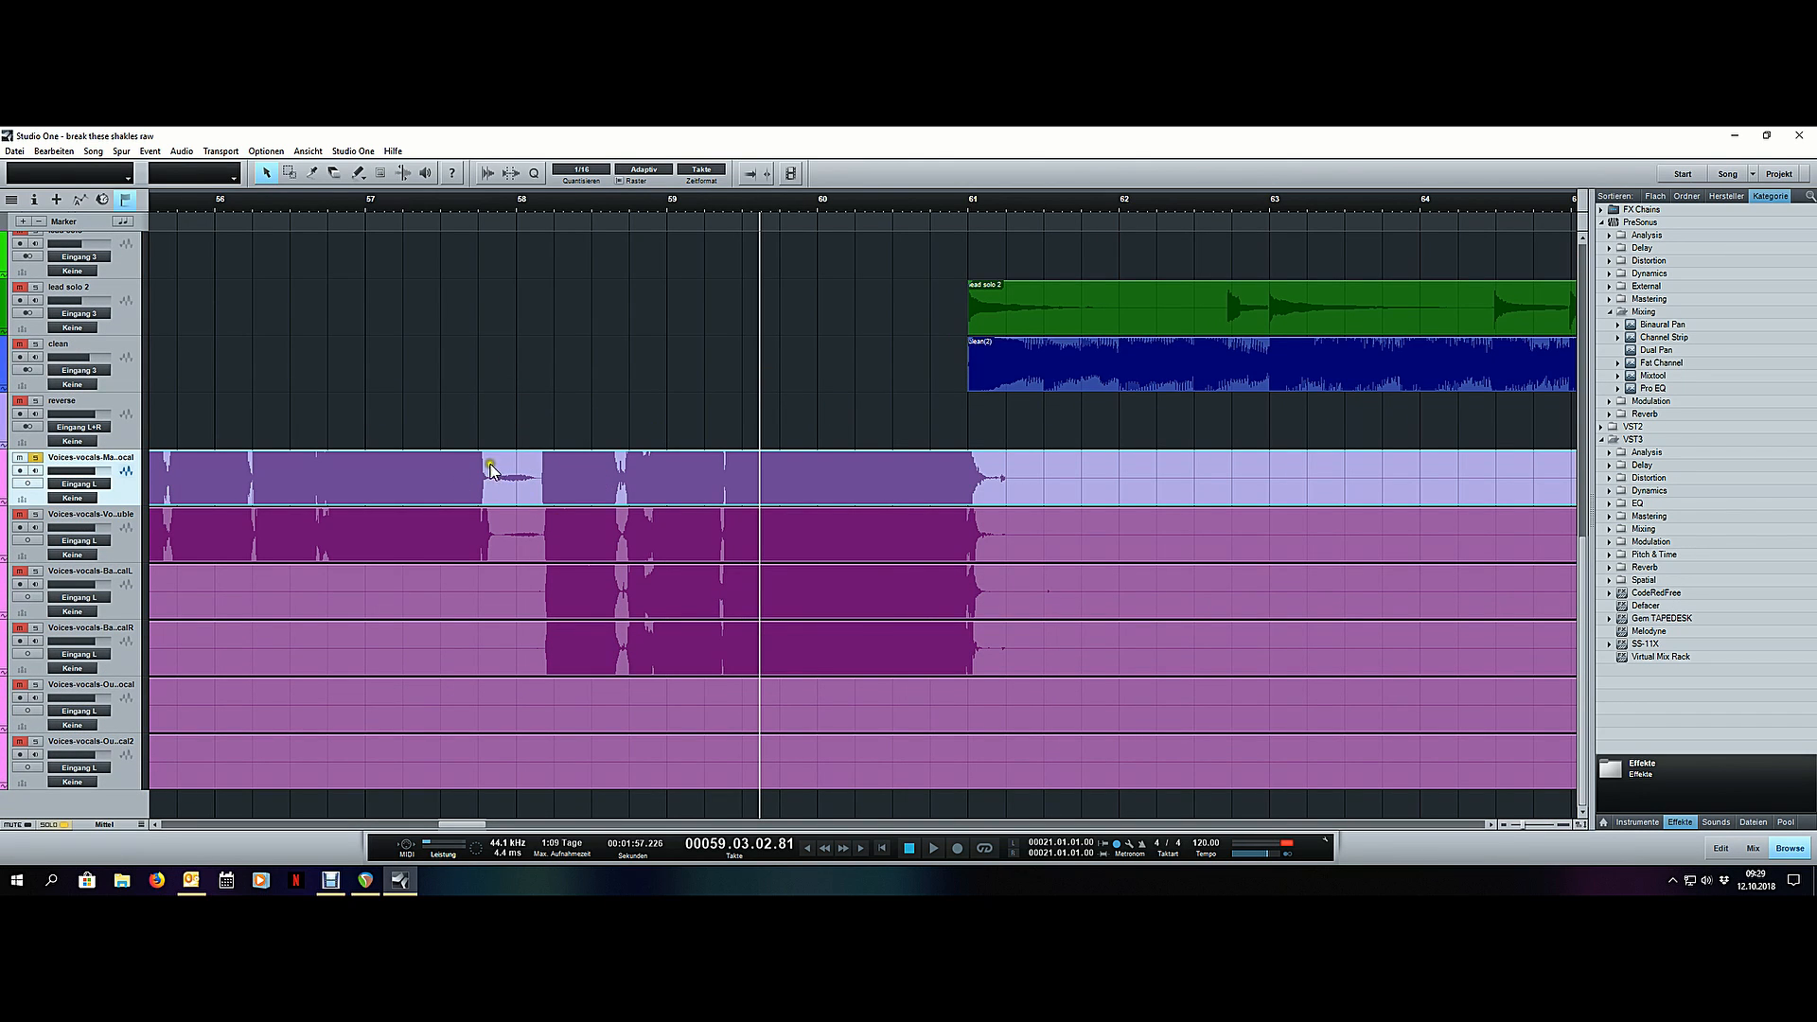
- Examine the main vocal's phrase ending at bar 61 and compare it with the drum, bass and rhythm guitar tracks there
{"action": "scroll", "coordinate": [992, 199], "scroll_direction": "up", "scroll_amount": 2}
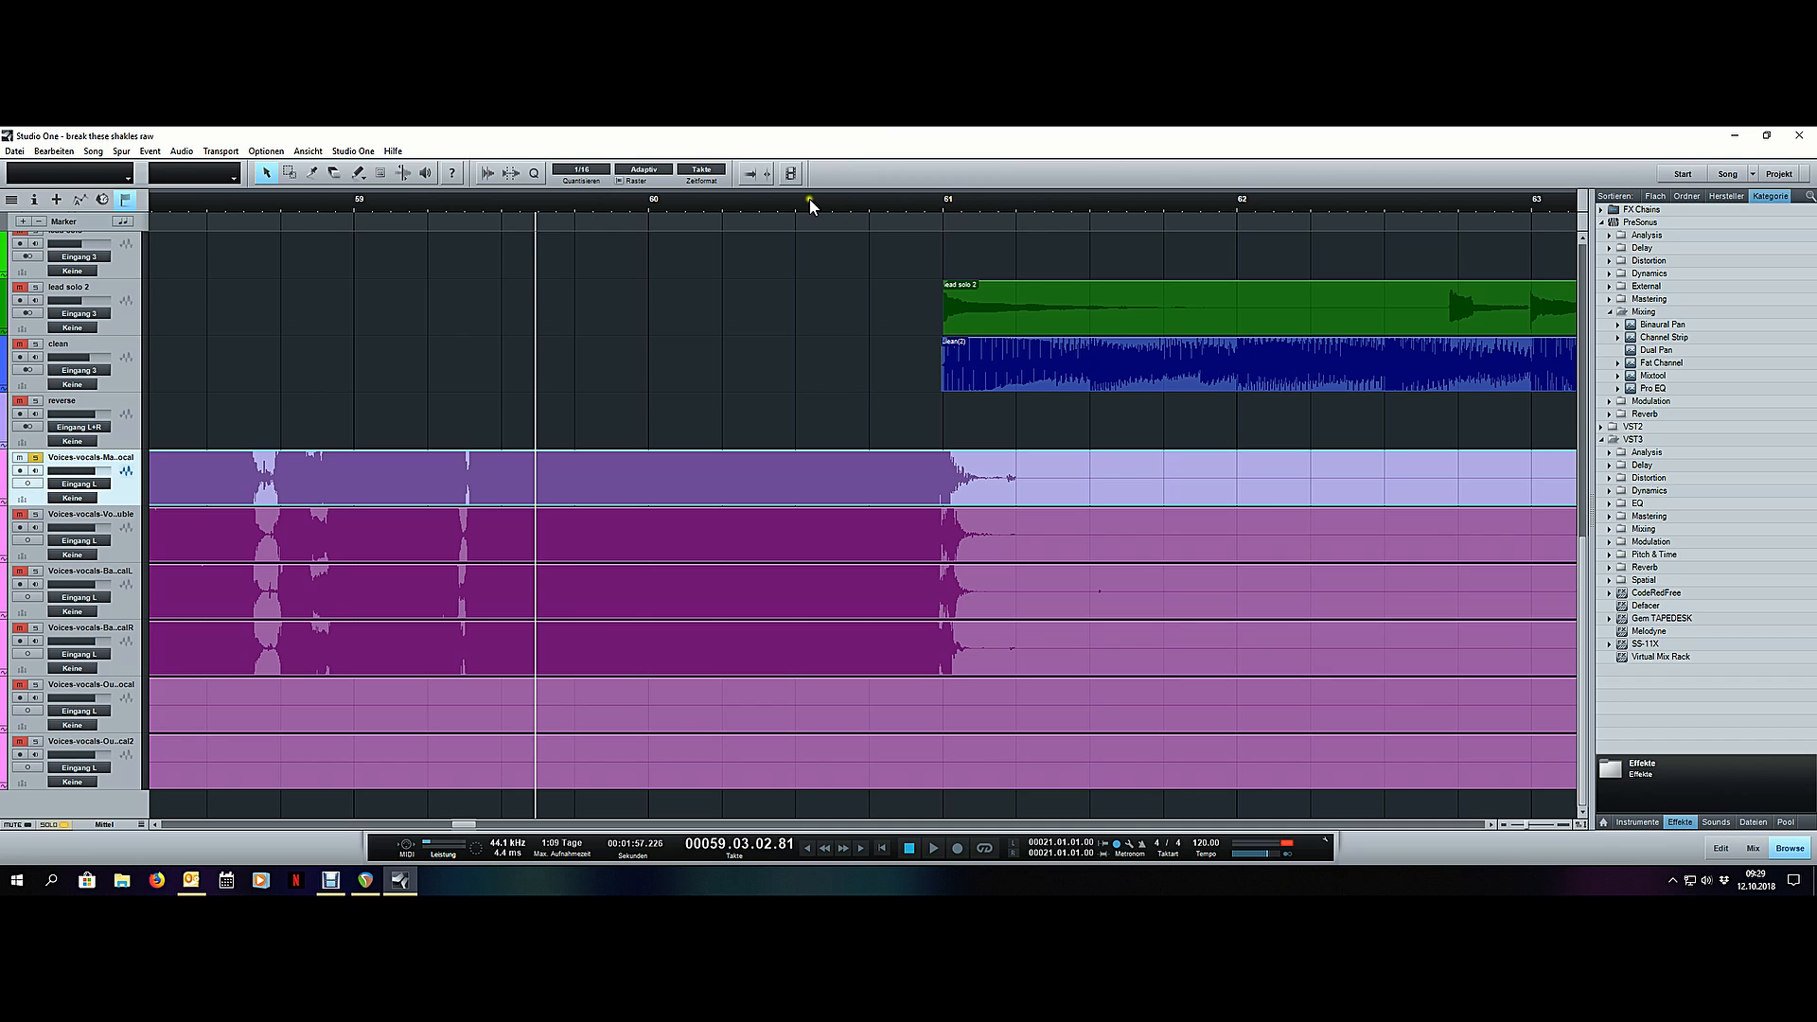
{"action": "scroll", "coordinate": [734, 193], "scroll_direction": "down", "scroll_amount": 5}
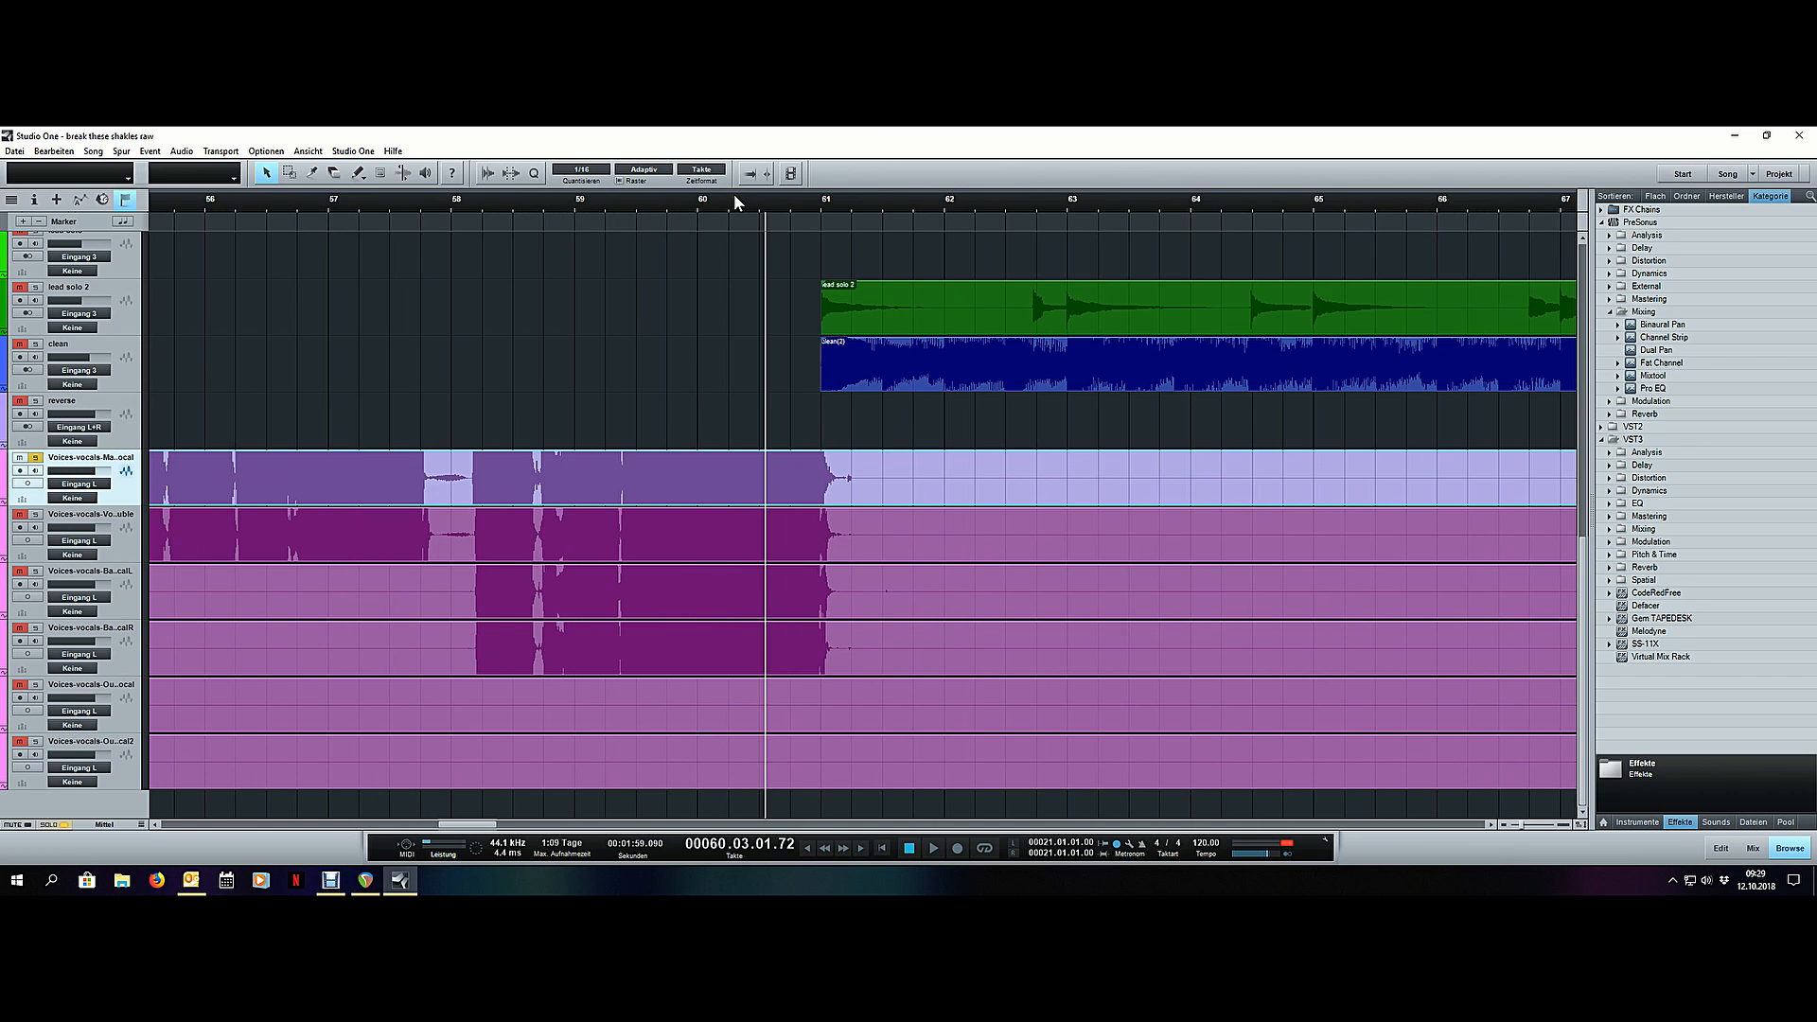
{"action": "scroll", "coordinate": [735, 193], "scroll_direction": "down", "scroll_amount": 2}
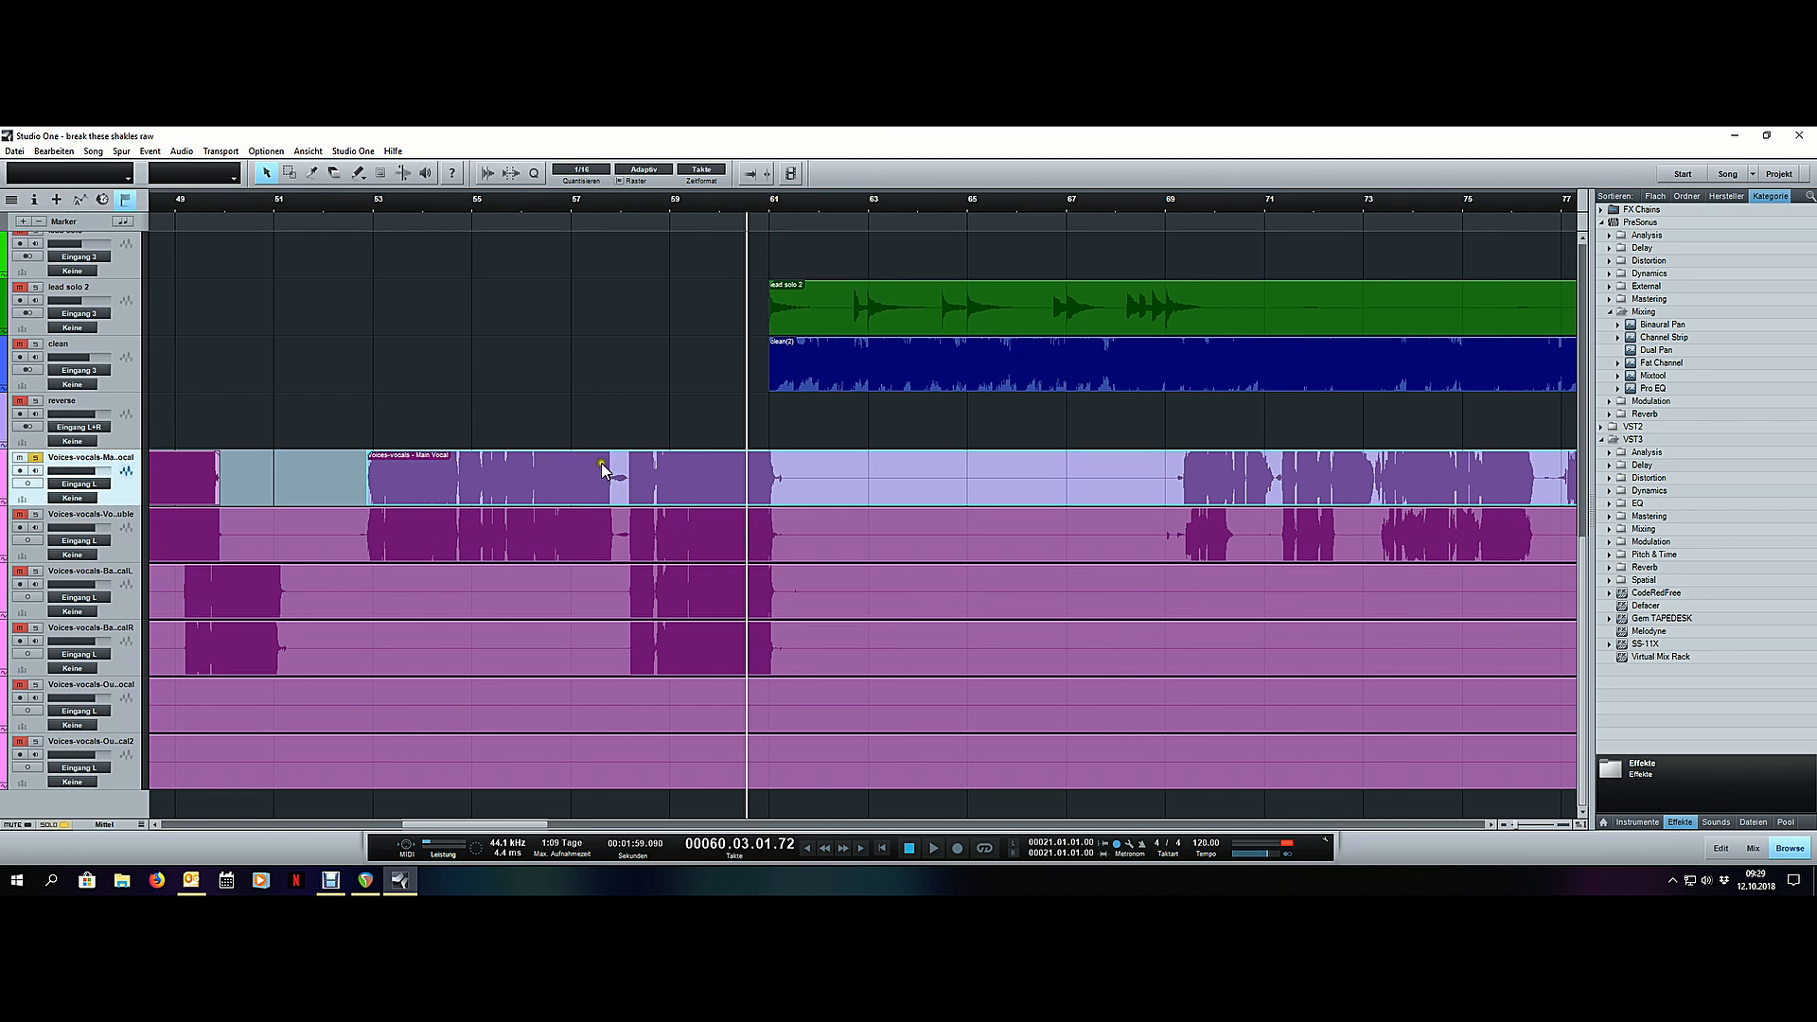
{"action": "scroll", "coordinate": [640, 344], "scroll_direction": "up", "scroll_amount": 10}
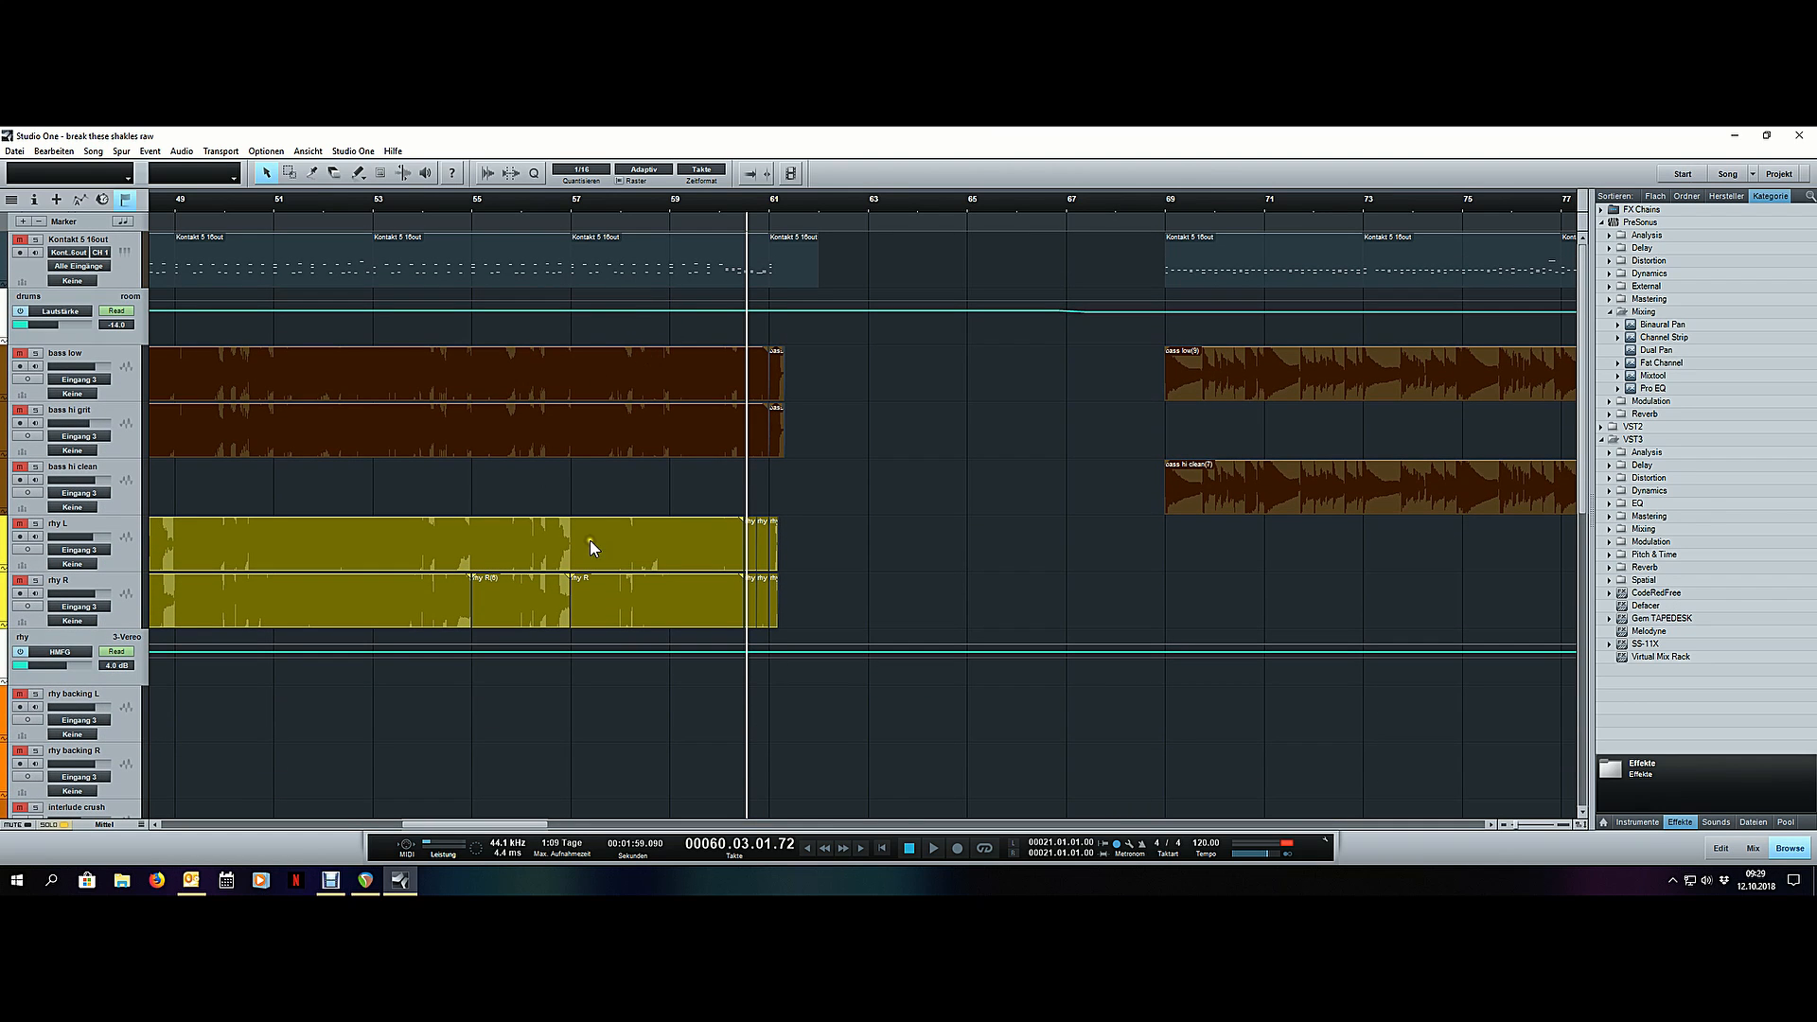
{"action": "scroll", "coordinate": [704, 448], "scroll_direction": "down", "scroll_amount": 4}
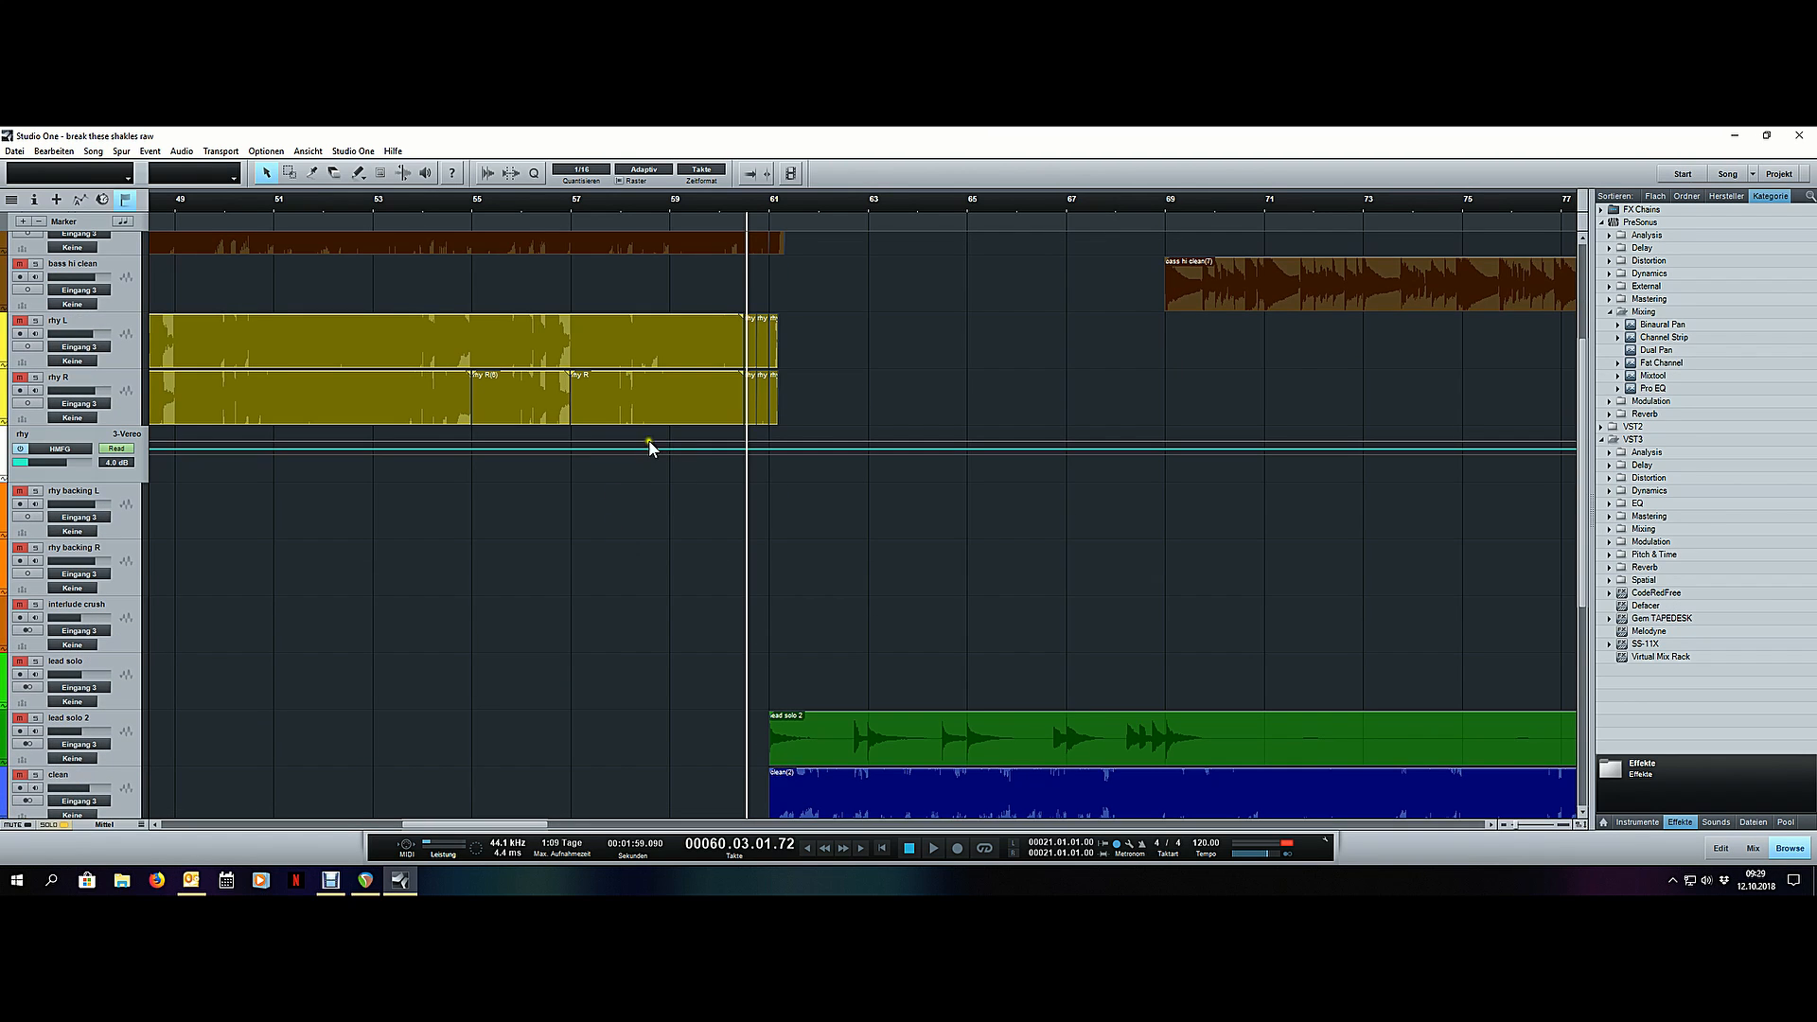
{"action": "scroll", "coordinate": [661, 381], "scroll_direction": "up", "scroll_amount": 2}
{"action": "scroll", "coordinate": [656, 333], "scroll_direction": "up", "scroll_amount": 2}
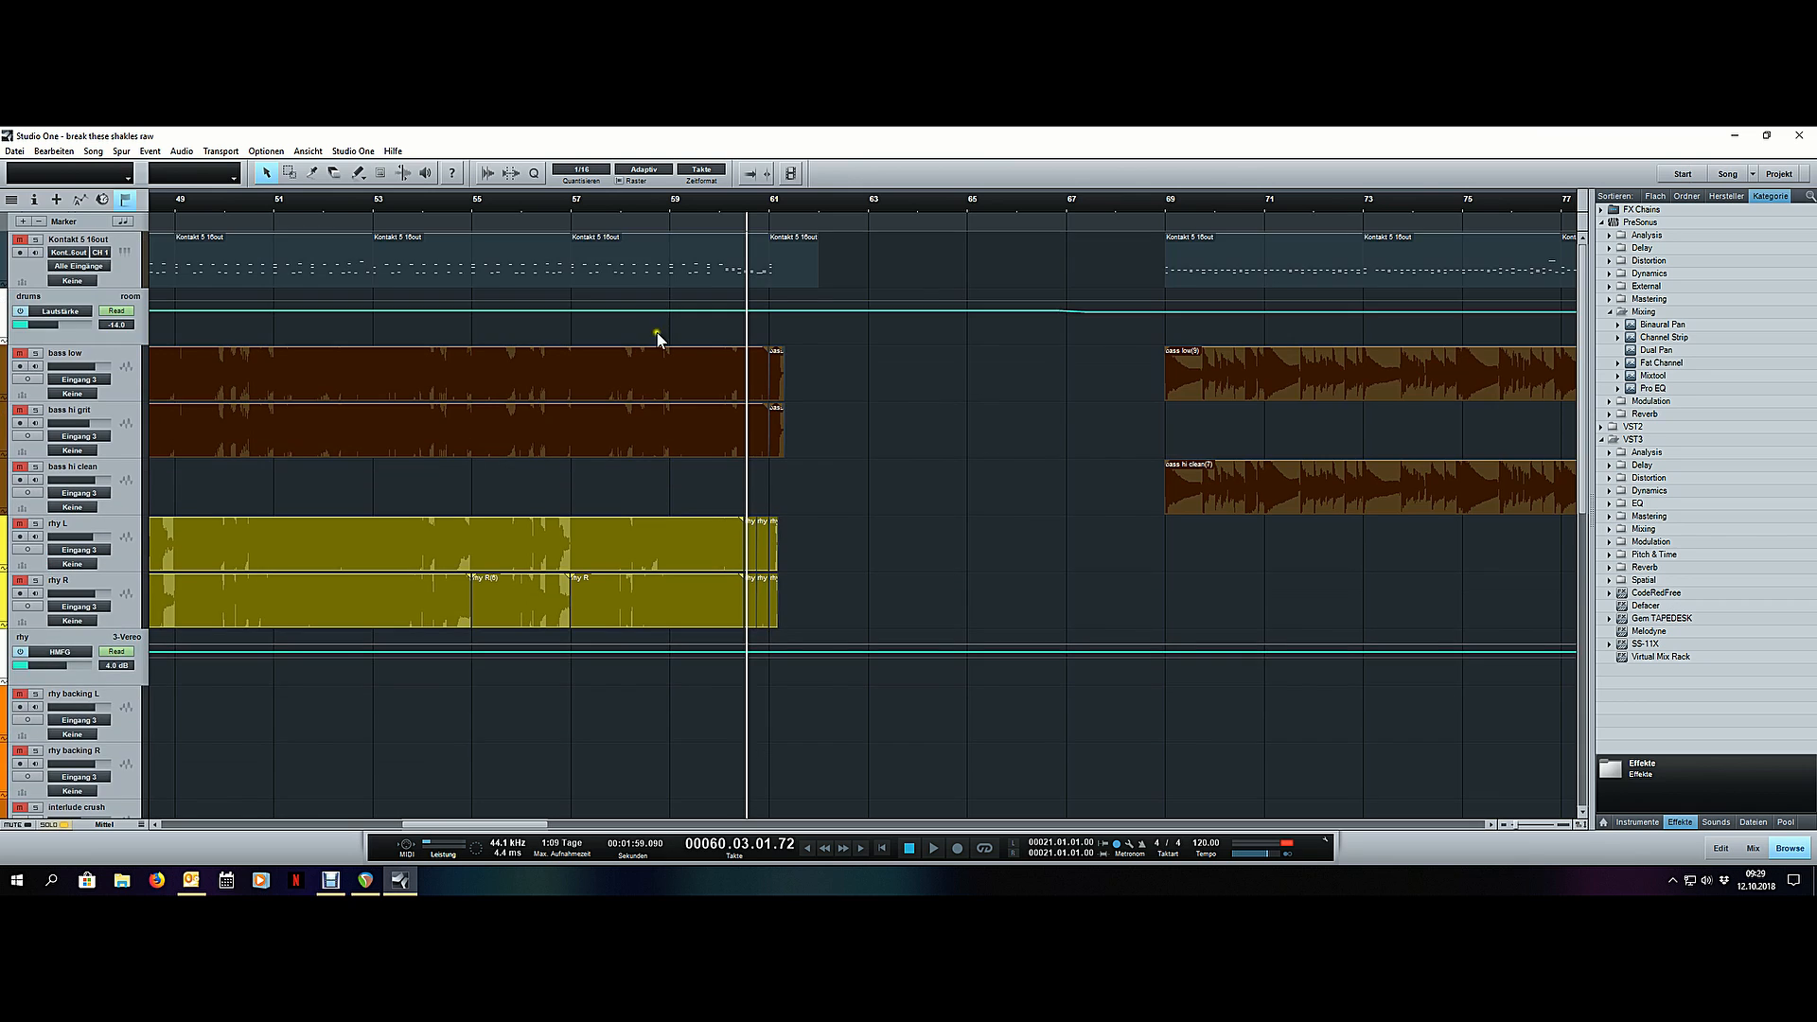
{"action": "scroll", "coordinate": [682, 429], "scroll_direction": "down", "scroll_amount": 6}
{"action": "scroll", "coordinate": [681, 429], "scroll_direction": "down", "scroll_amount": 4}
{"action": "scroll", "coordinate": [681, 430], "scroll_direction": "down", "scroll_amount": 2}
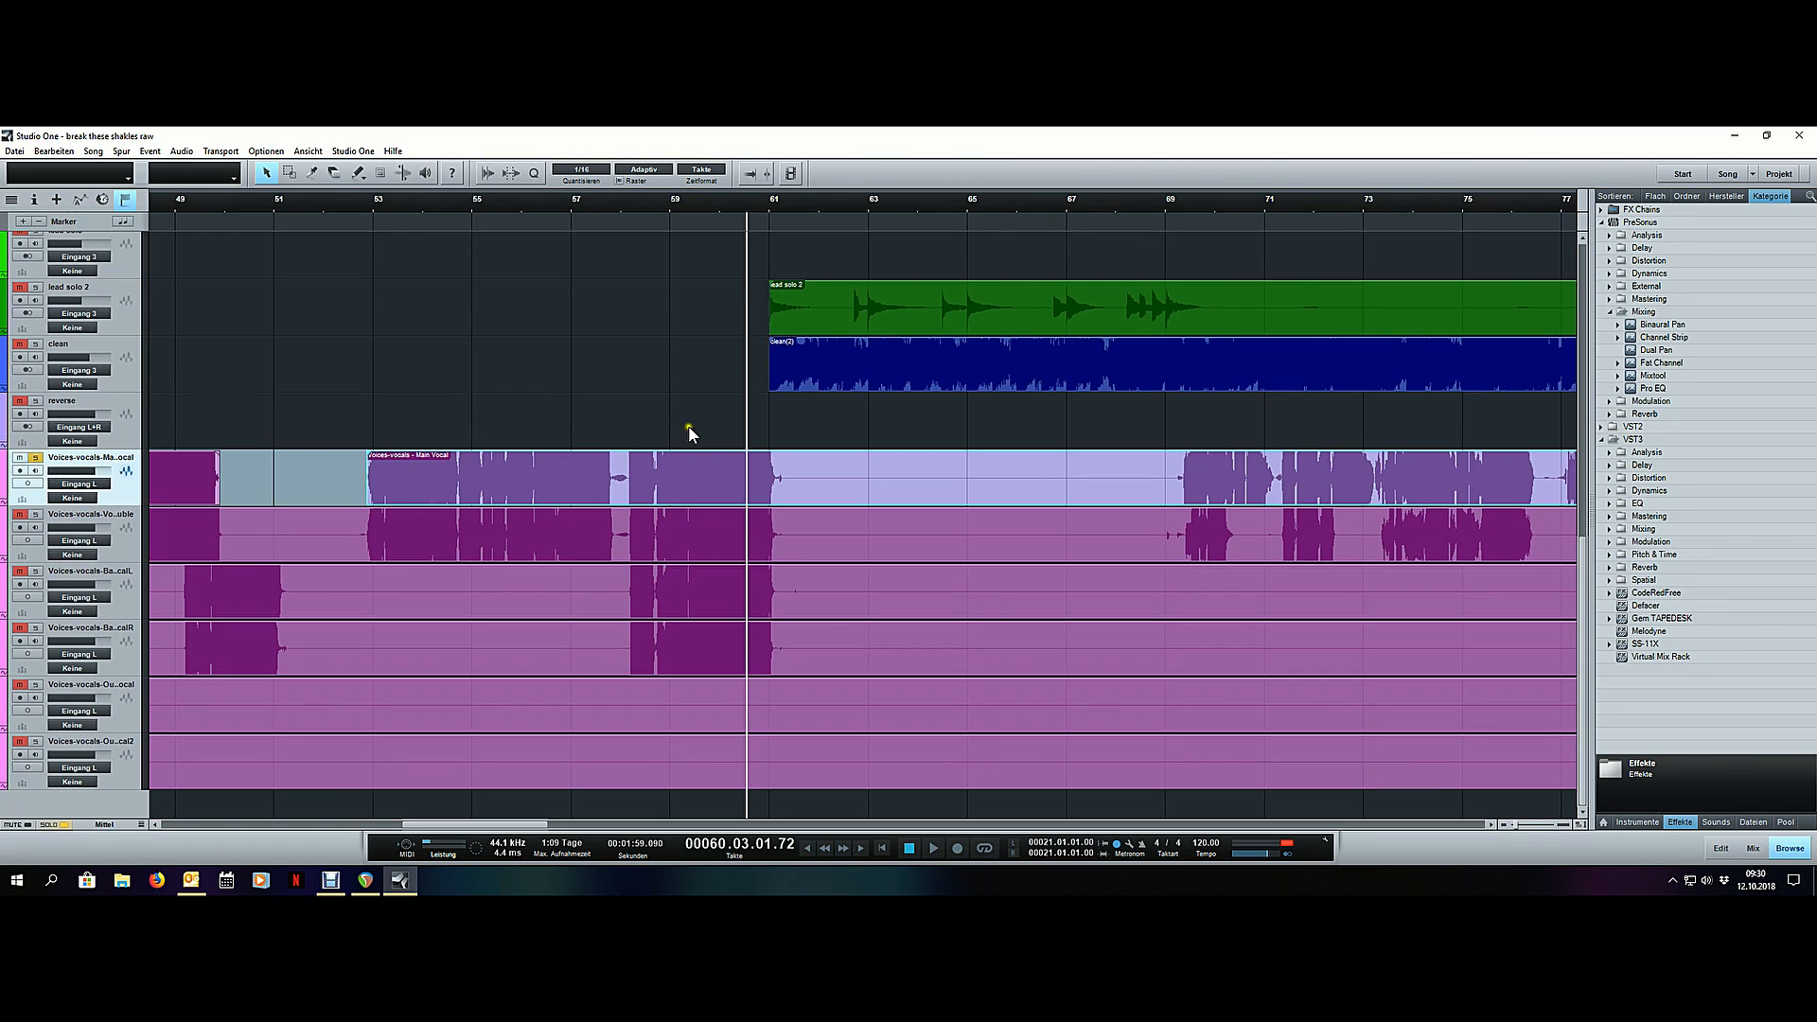
- Remove the main vocal's empty section between the phrase ending in bar 61 and the one at bar 69, and play on from there
{"action": "left_click_drag", "start_coordinate": [793, 199], "coordinate": [424, 478]}
{"action": "left_click_drag", "start_coordinate": [549, 248], "coordinate": [555, 197]}
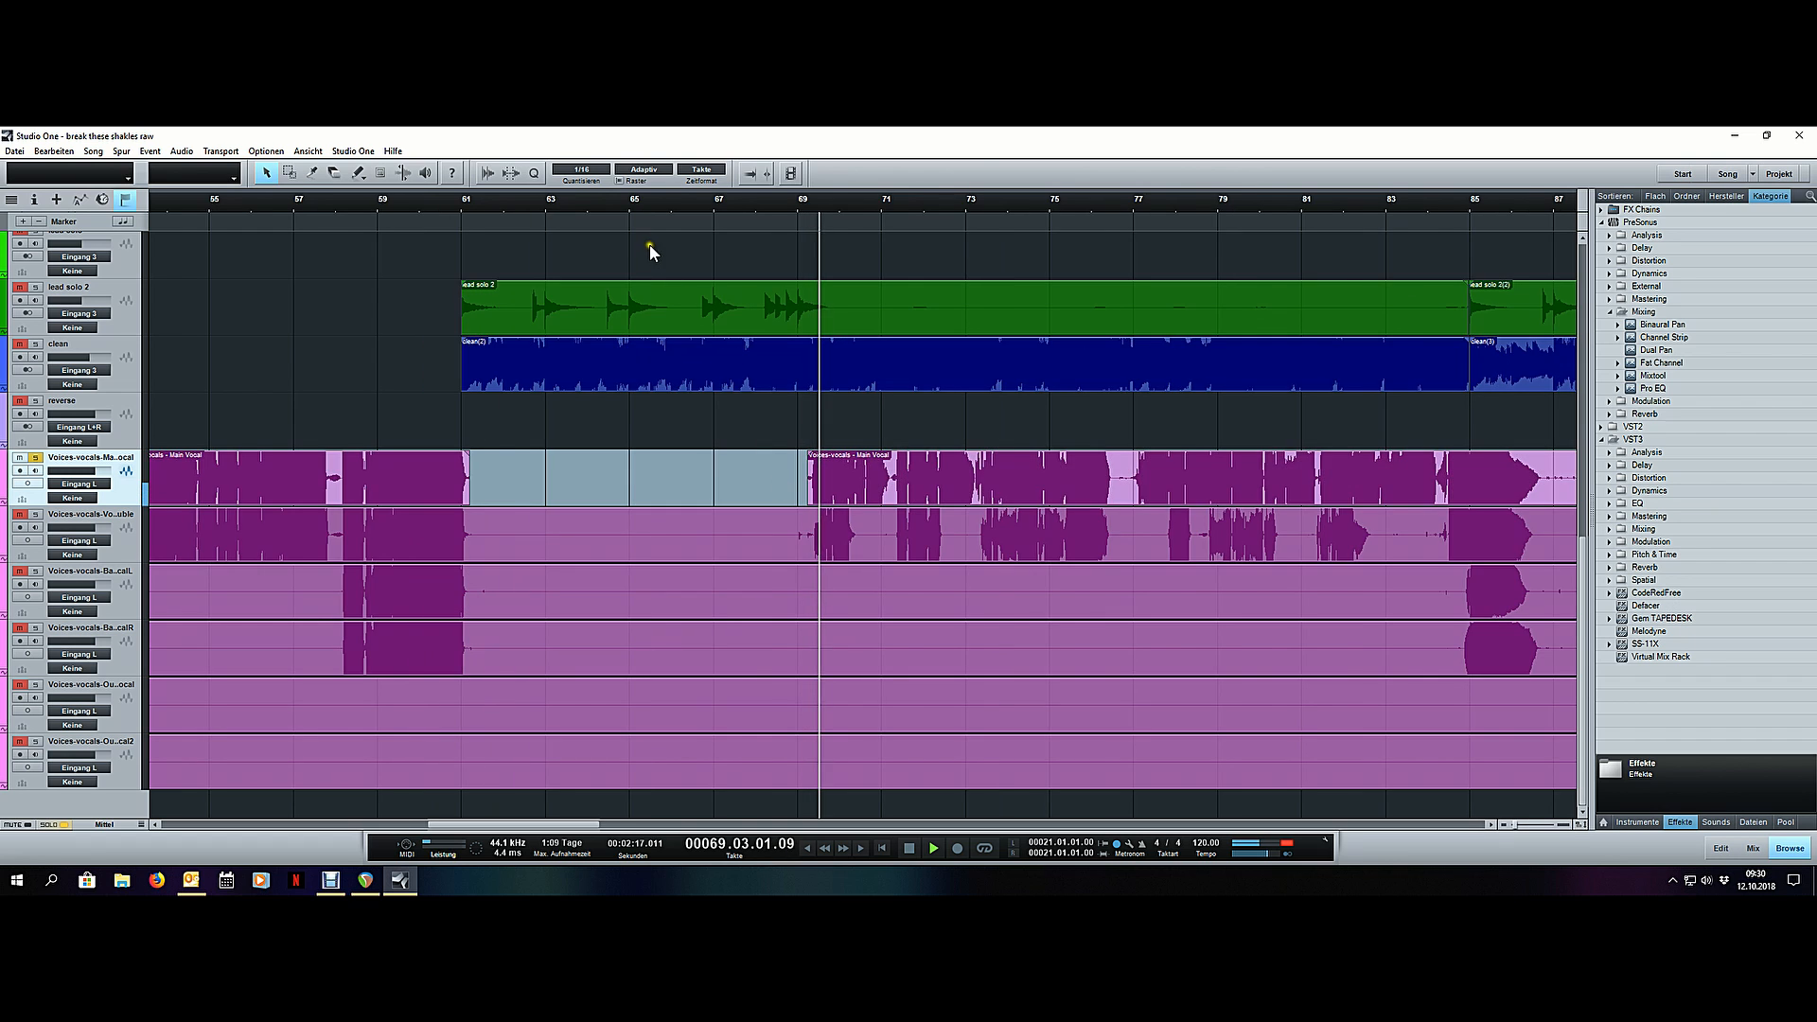
{"action": "scroll", "coordinate": [620, 195], "scroll_direction": "down", "scroll_amount": 2}
{"action": "scroll", "coordinate": [797, 201], "scroll_direction": "up", "scroll_amount": 5}
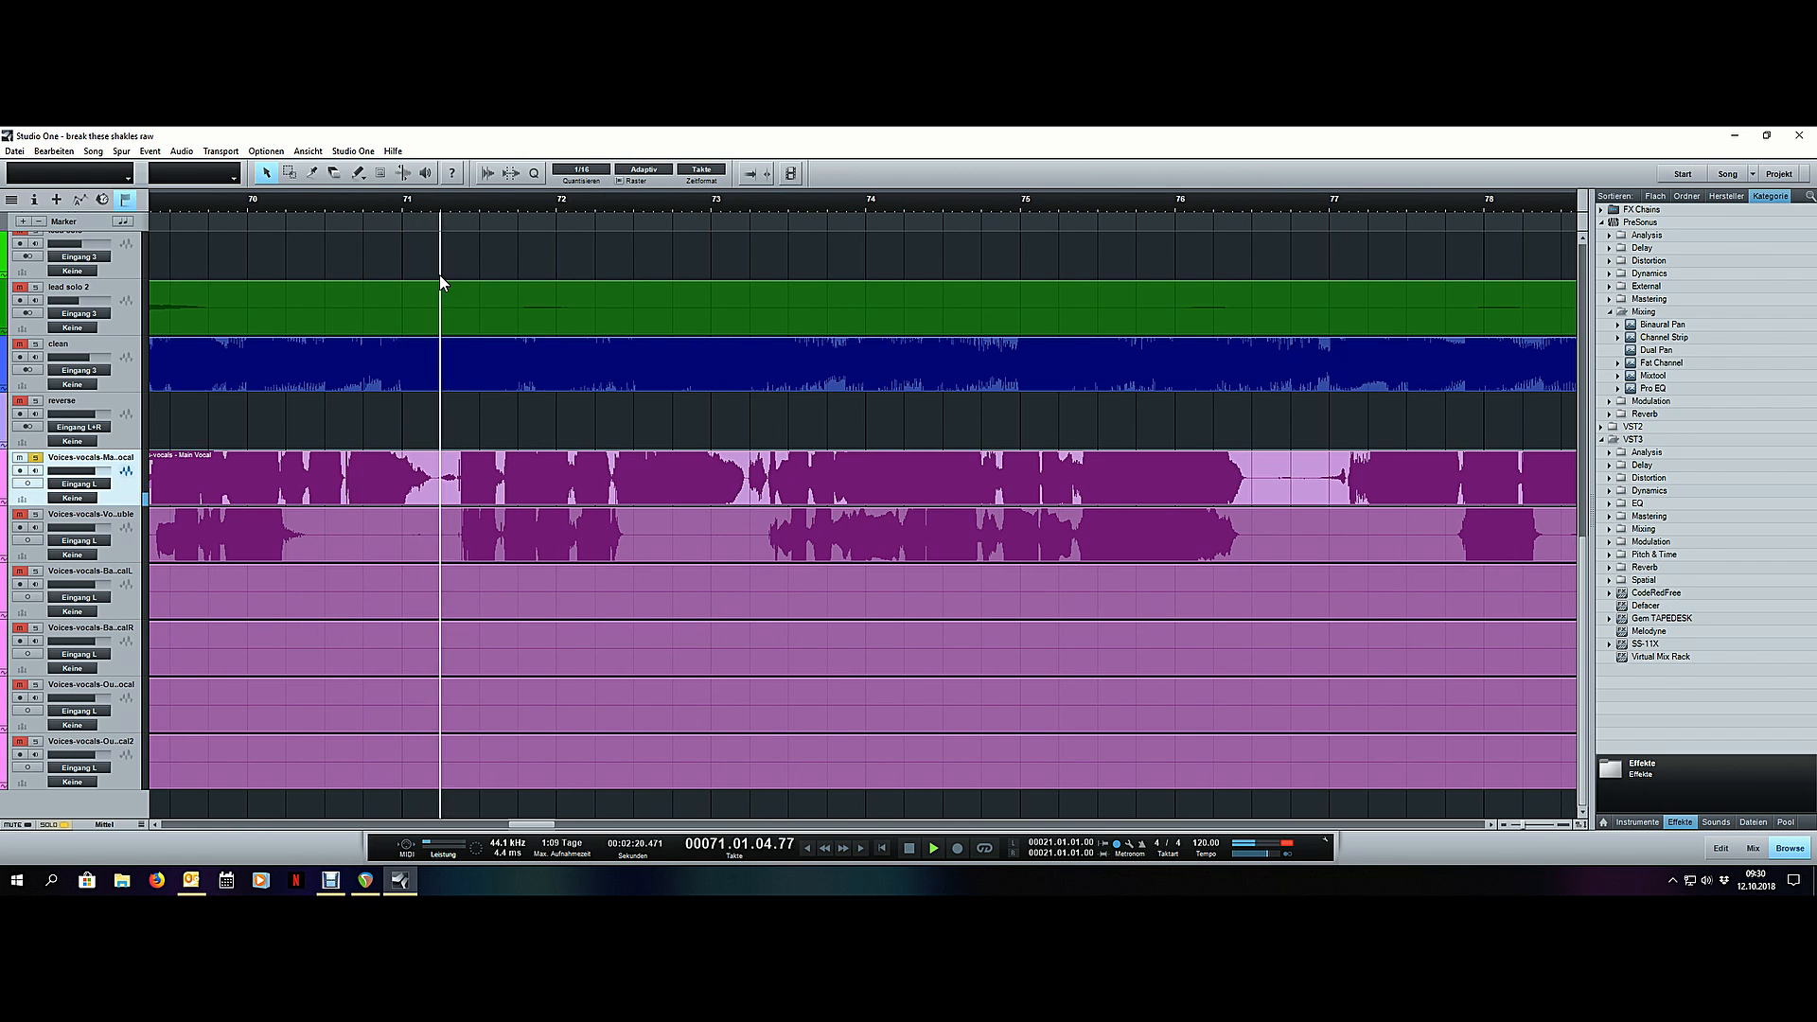
{"action": "scroll", "coordinate": [388, 200], "scroll_direction": "down", "scroll_amount": 2}
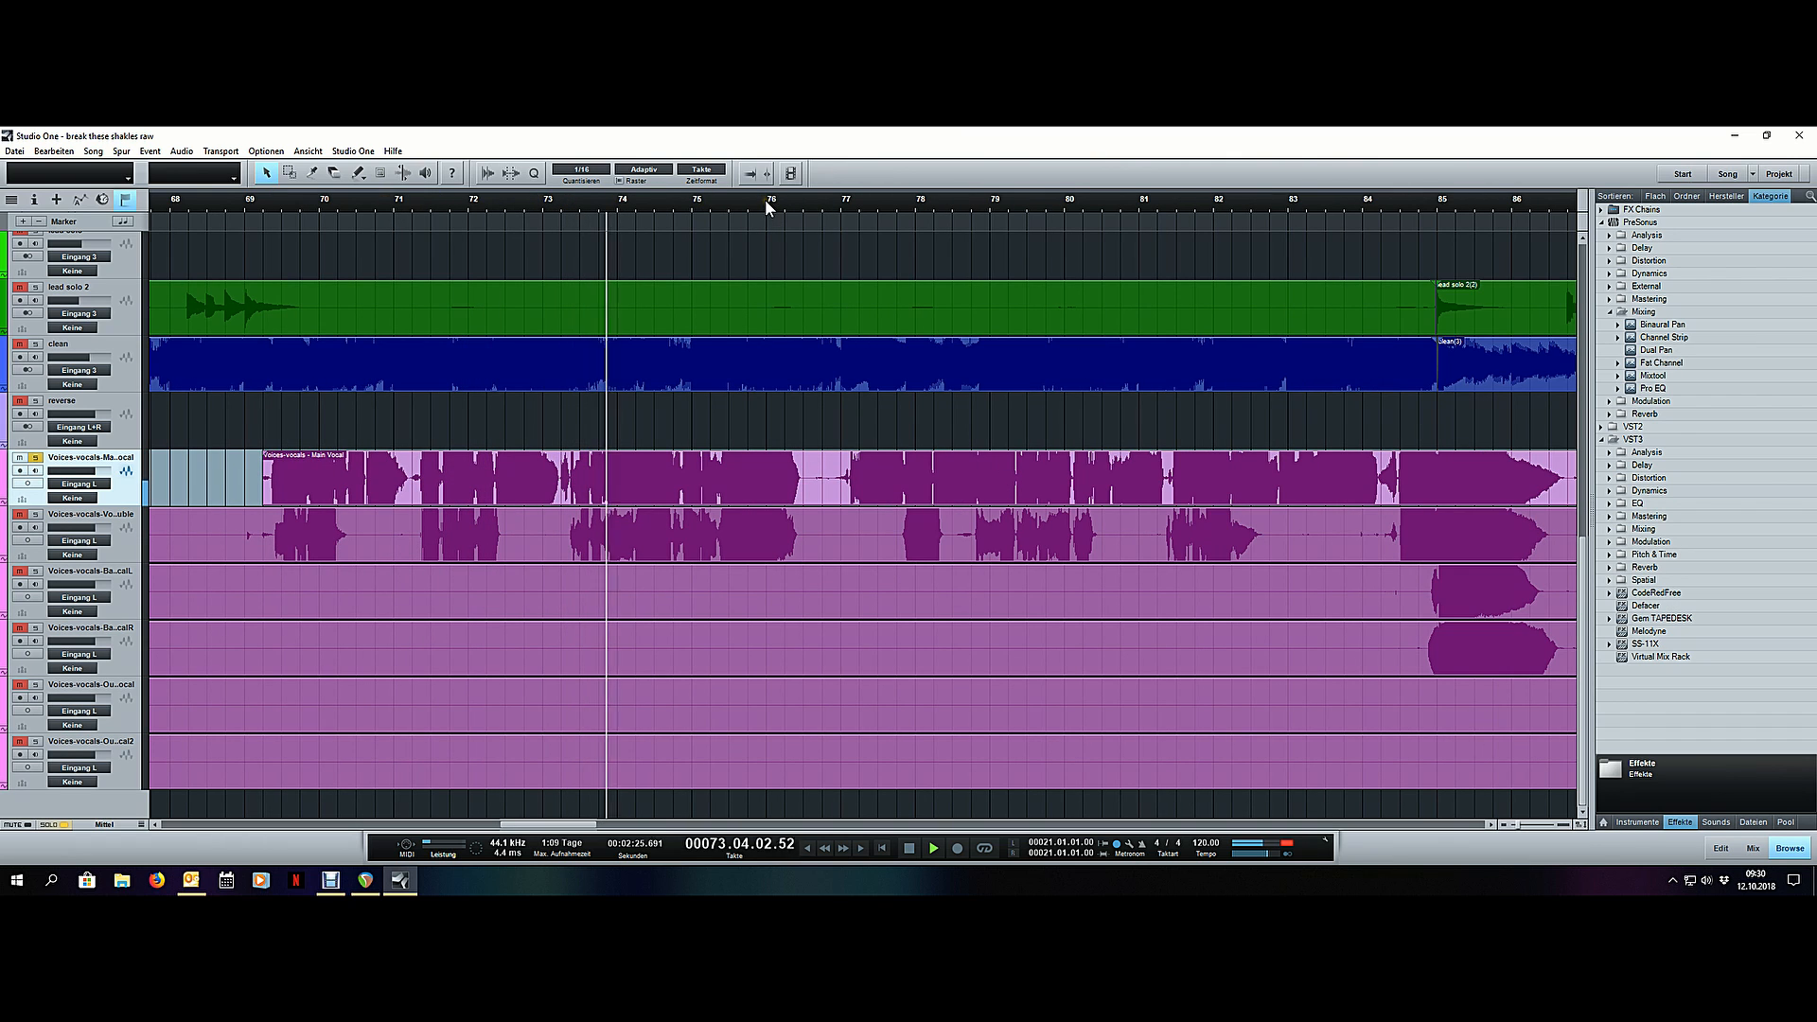
- Play the main vocal around bar 73 again, stop, and examine the pause between the phrases at bars 76 and 77
{"action": "key", "text": "space"}
{"action": "left_click", "coordinate": [547, 202]}
{"action": "key", "text": "space"}
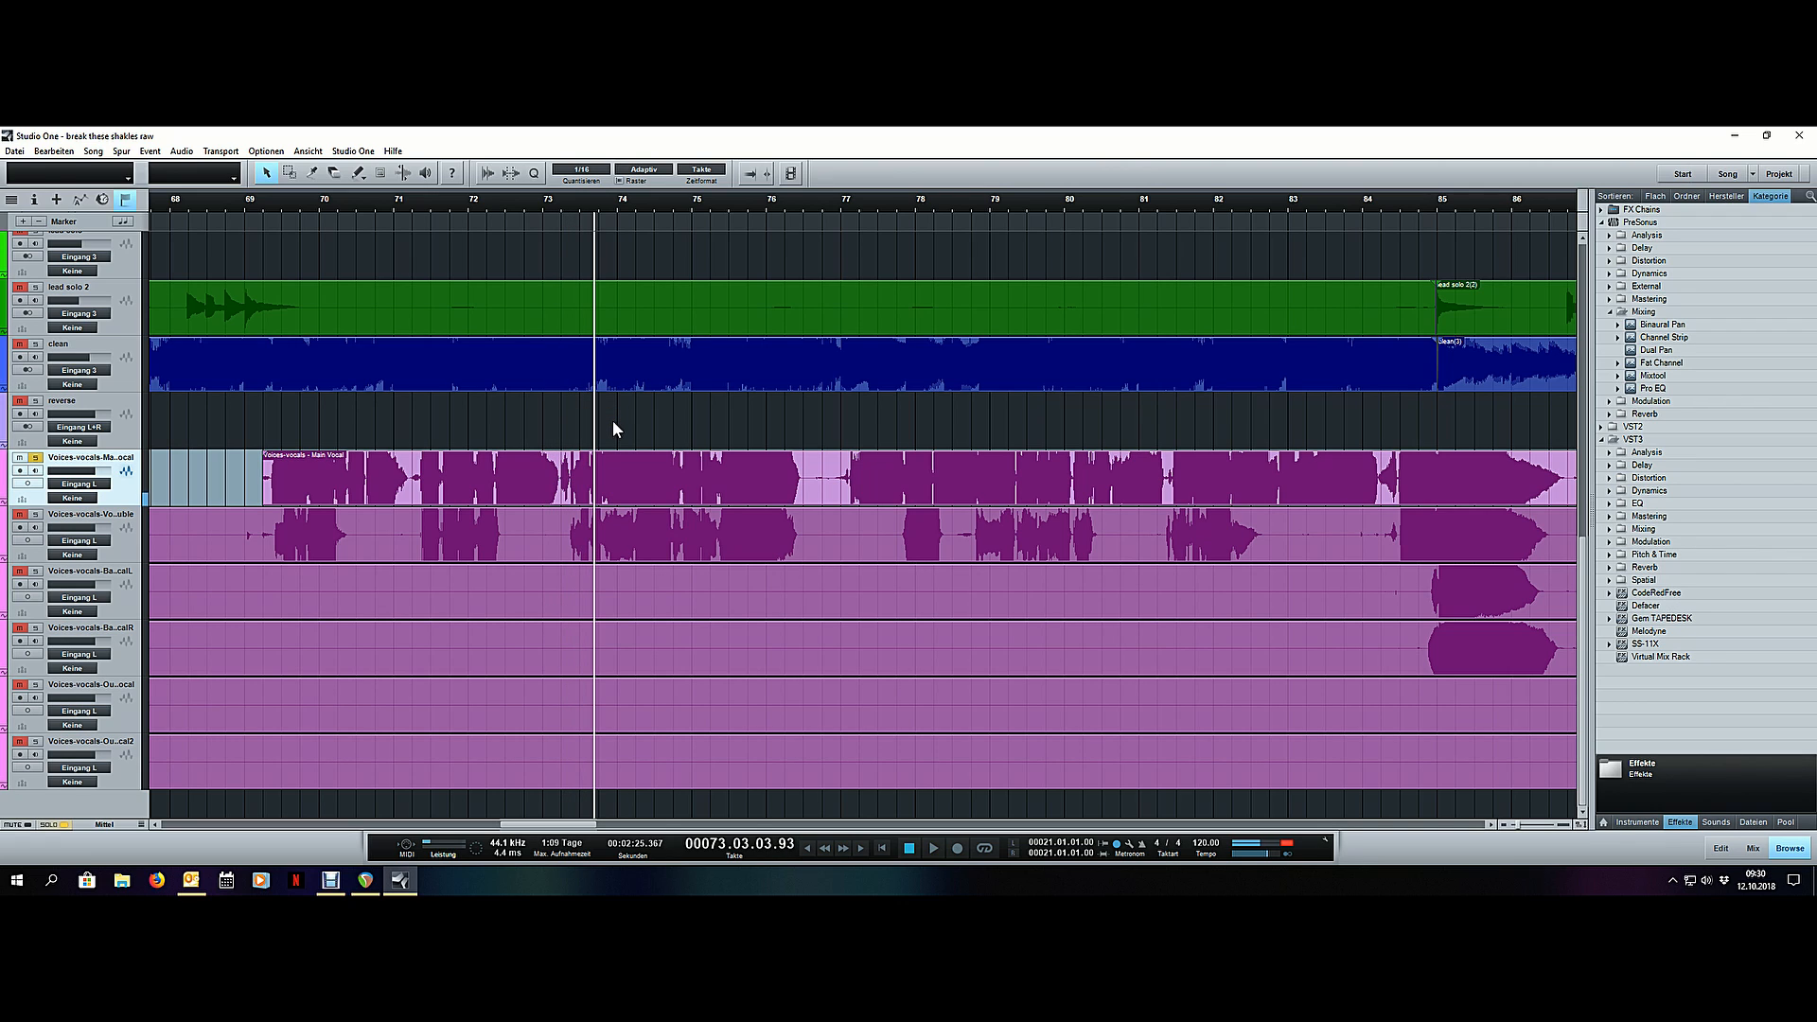
{"action": "left_click", "coordinate": [772, 202]}
{"action": "scroll", "coordinate": [846, 197], "scroll_direction": "up", "scroll_amount": 5}
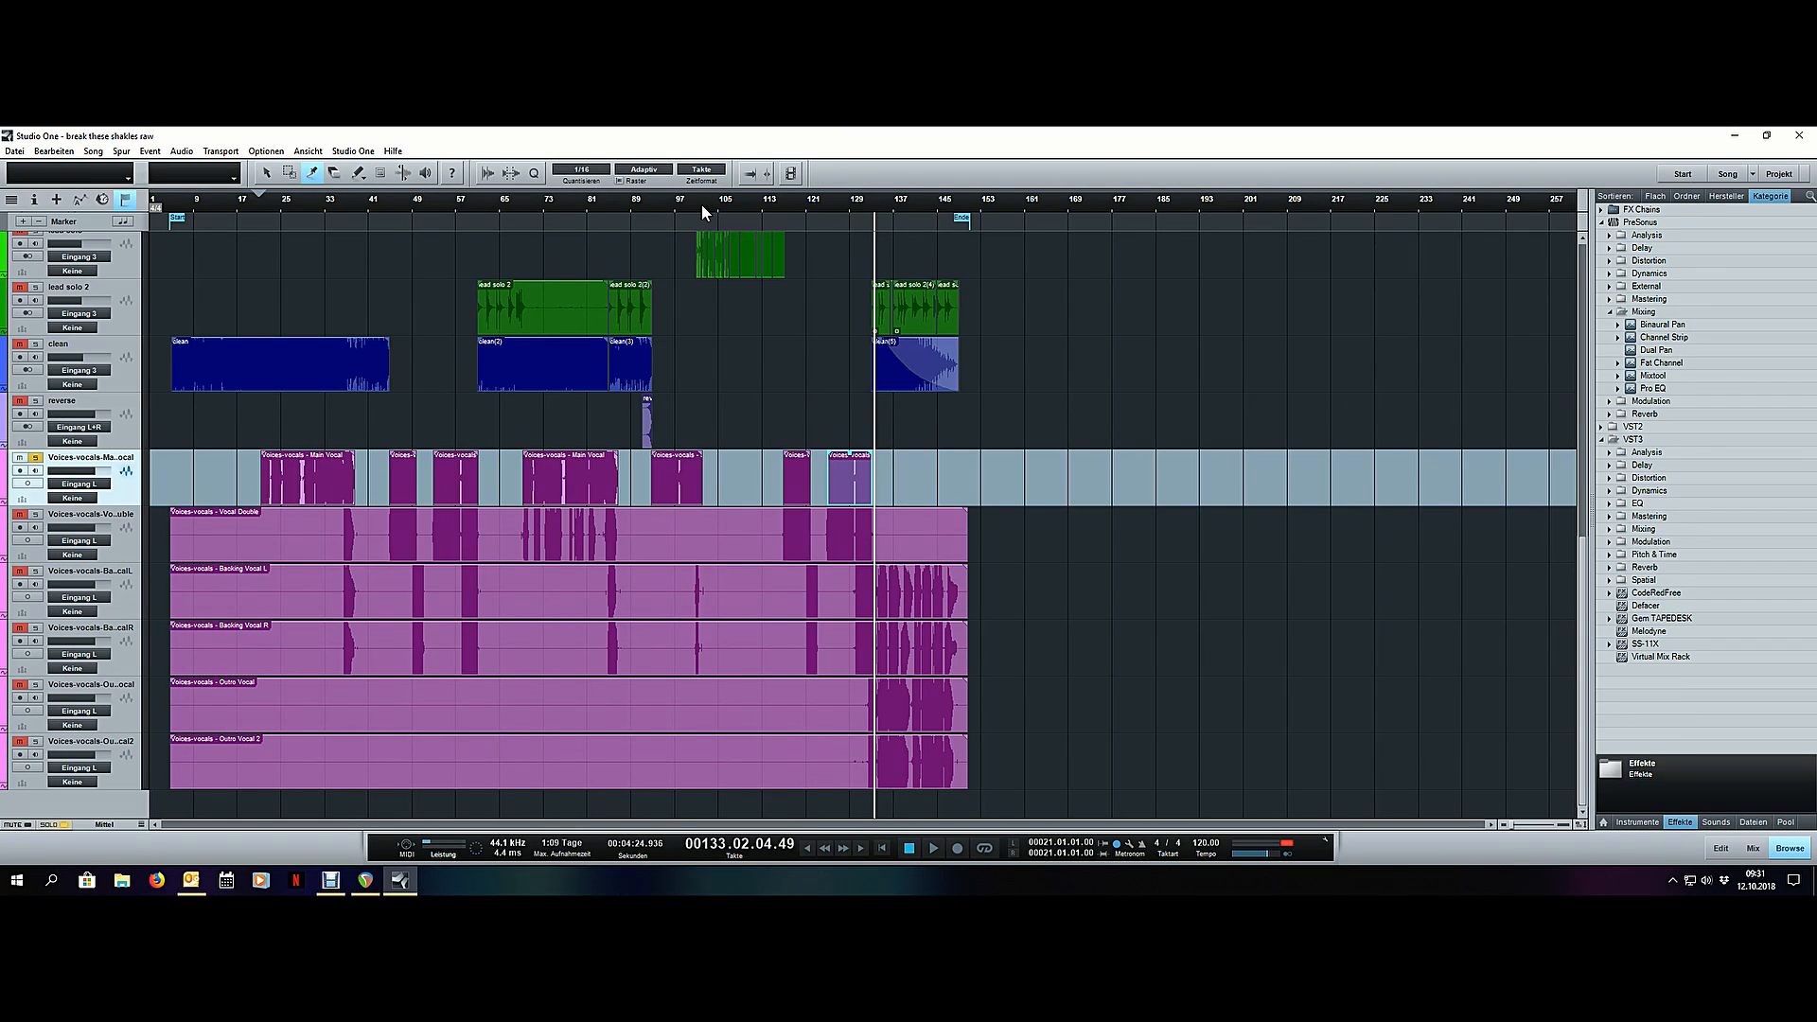
{"action": "key", "text": "1"}
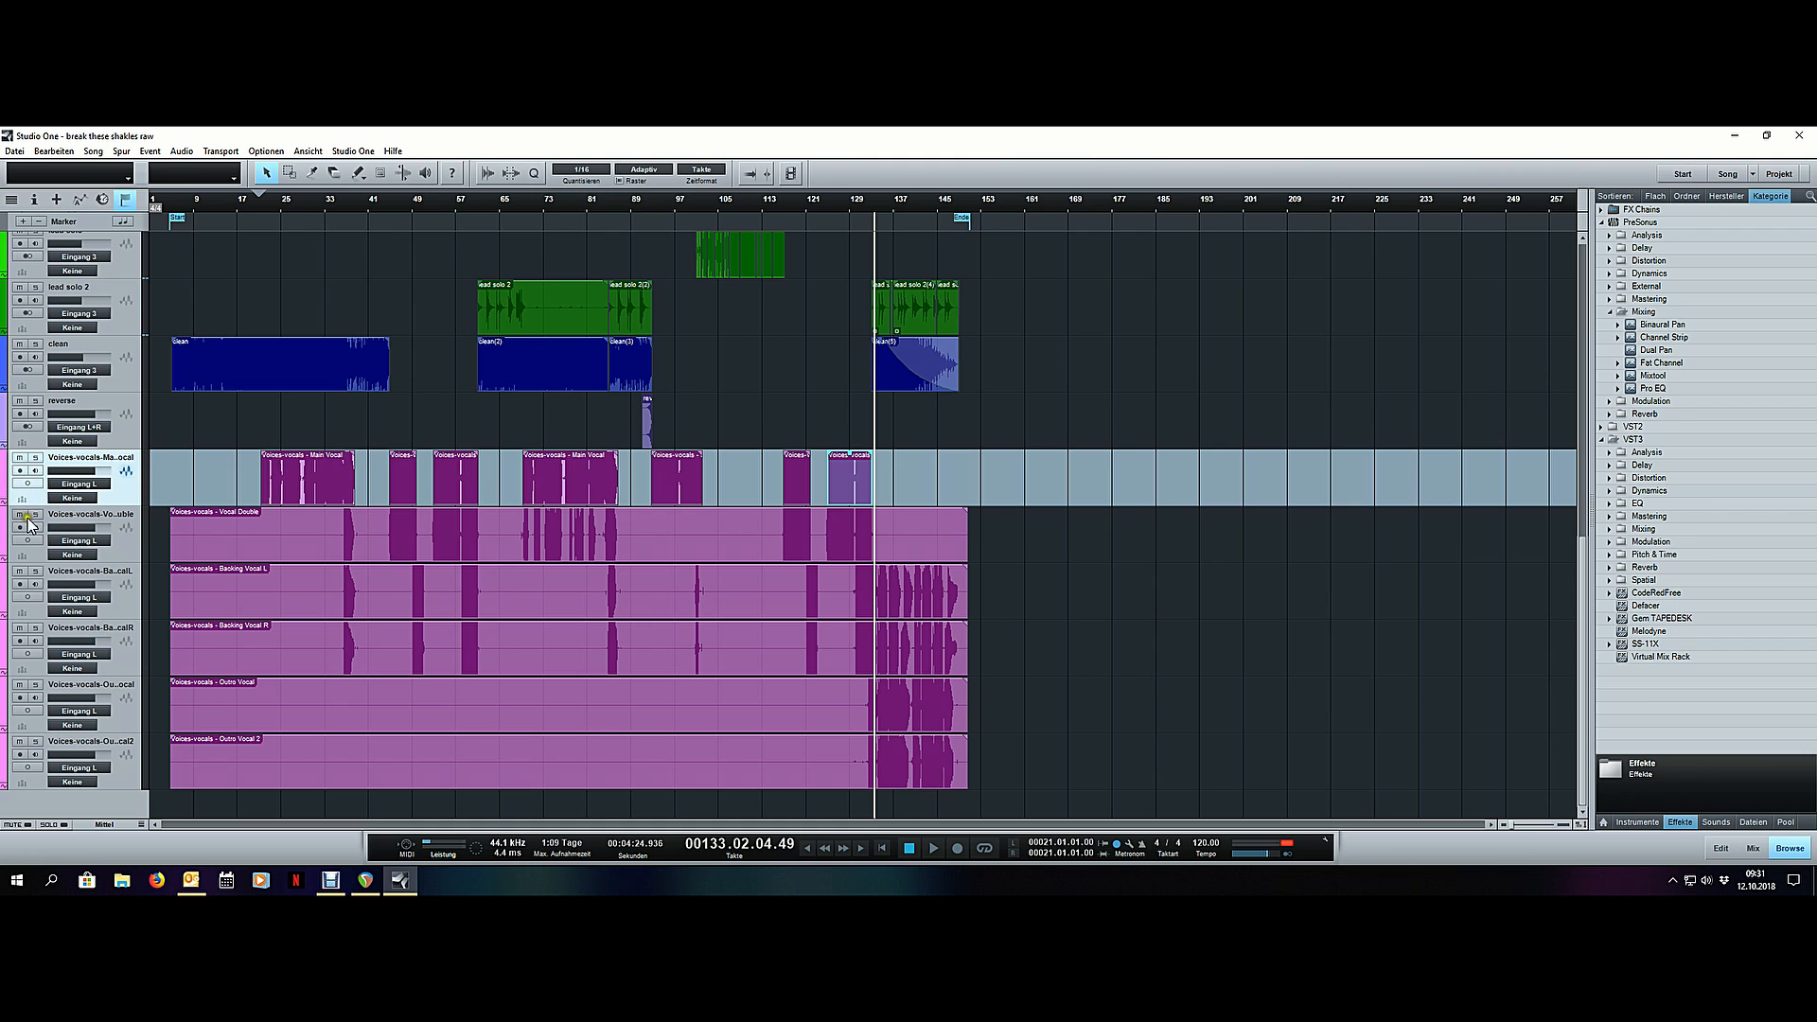
- Select the Vocal Double track and review the trimmed clips of all the vocal tracks across the song
{"action": "left_click", "coordinate": [126, 528]}
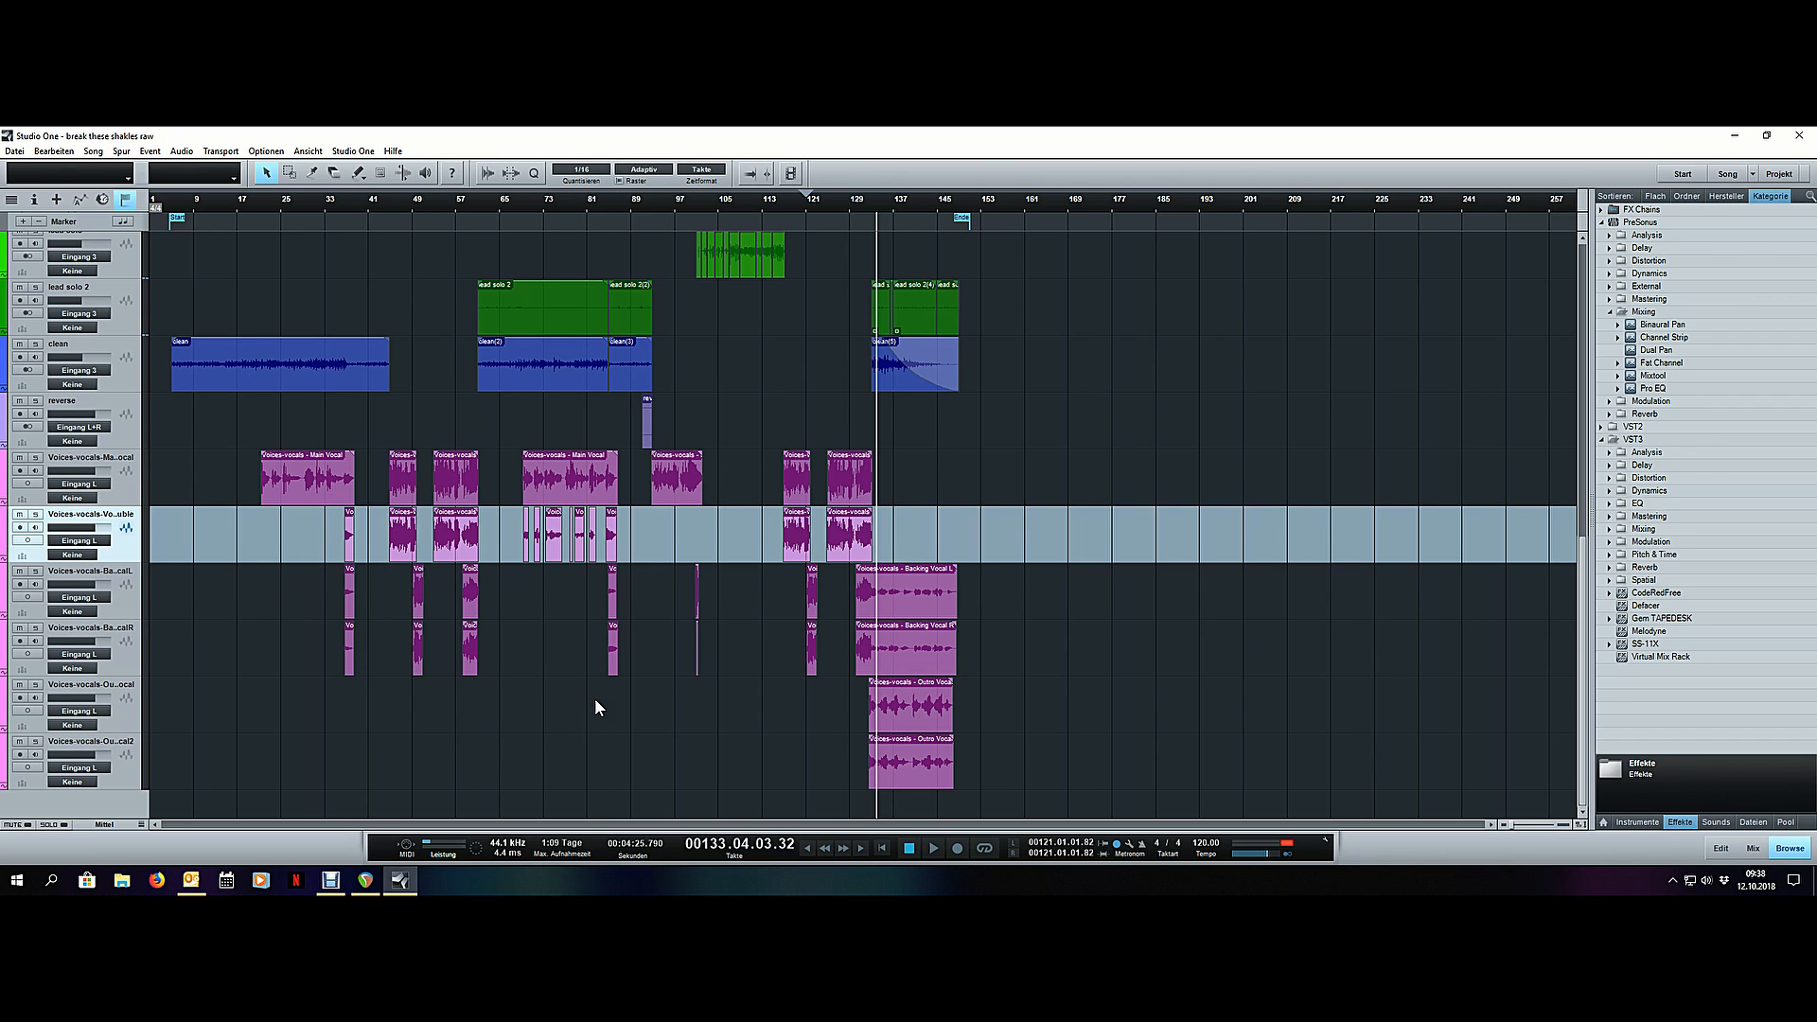
{"action": "scroll", "coordinate": [337, 197], "scroll_direction": "up", "scroll_amount": 5}
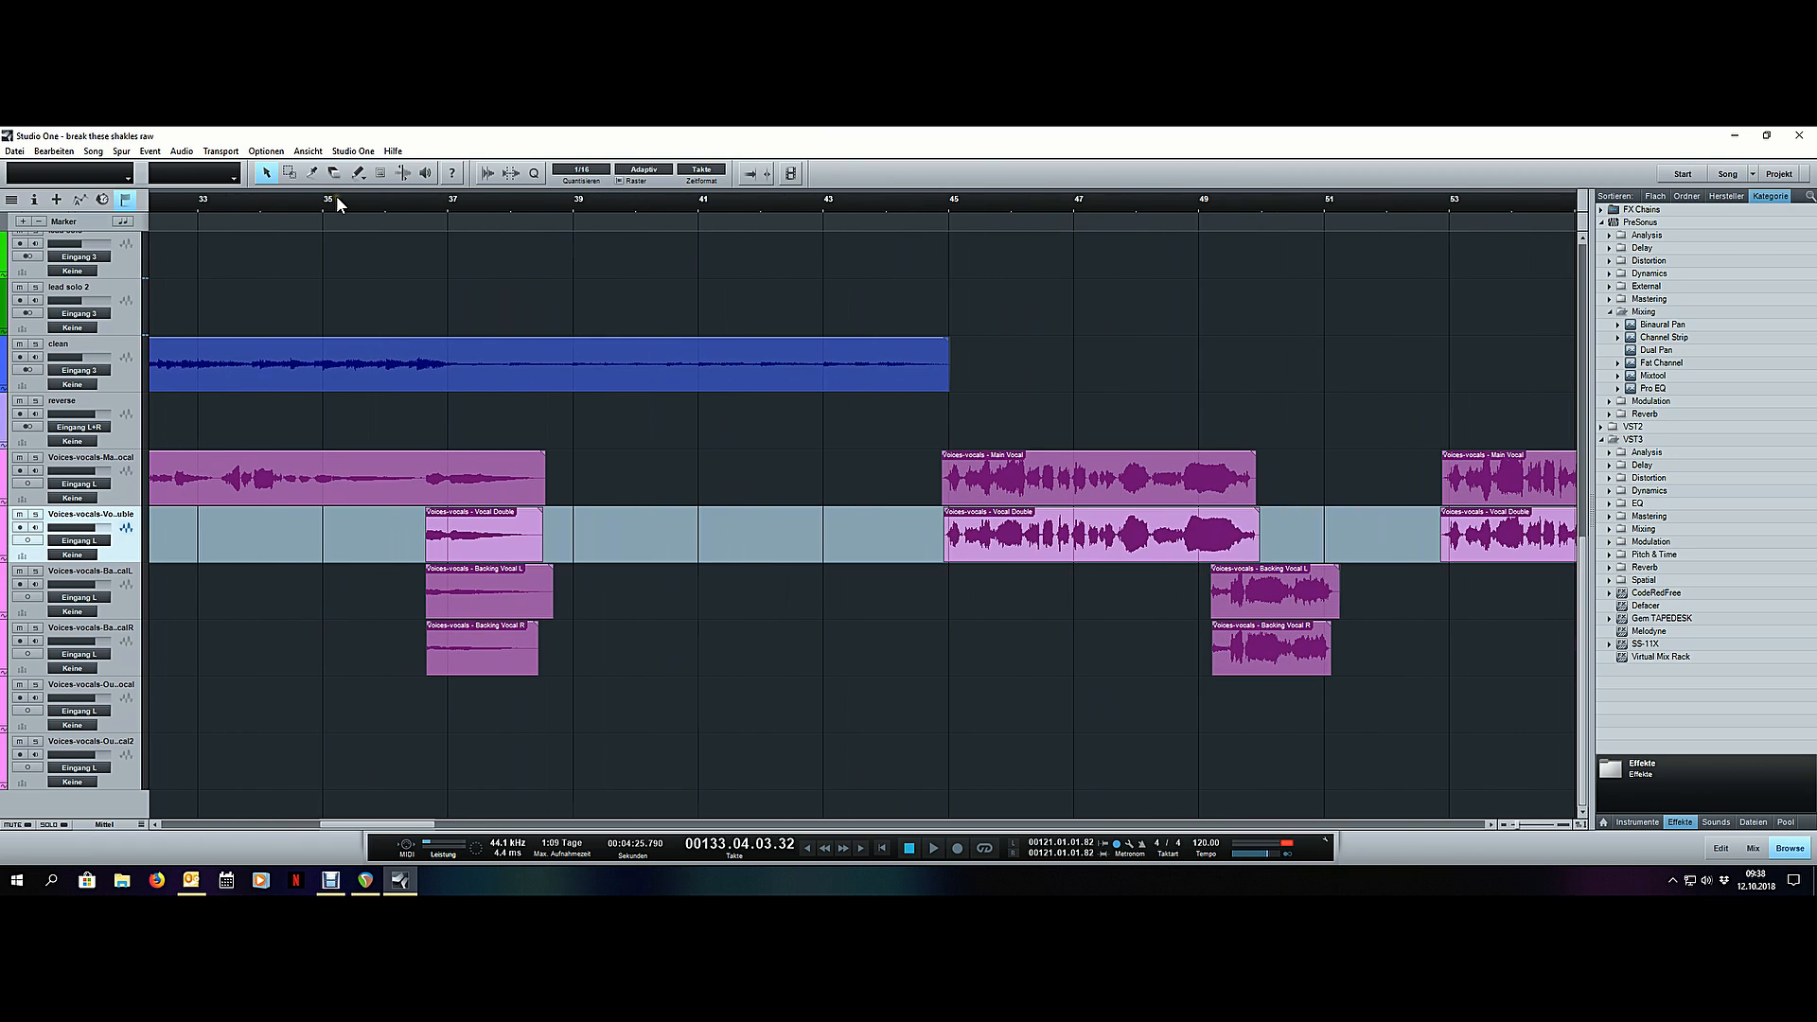
{"action": "scroll", "coordinate": [337, 197], "scroll_direction": "down", "scroll_amount": 5}
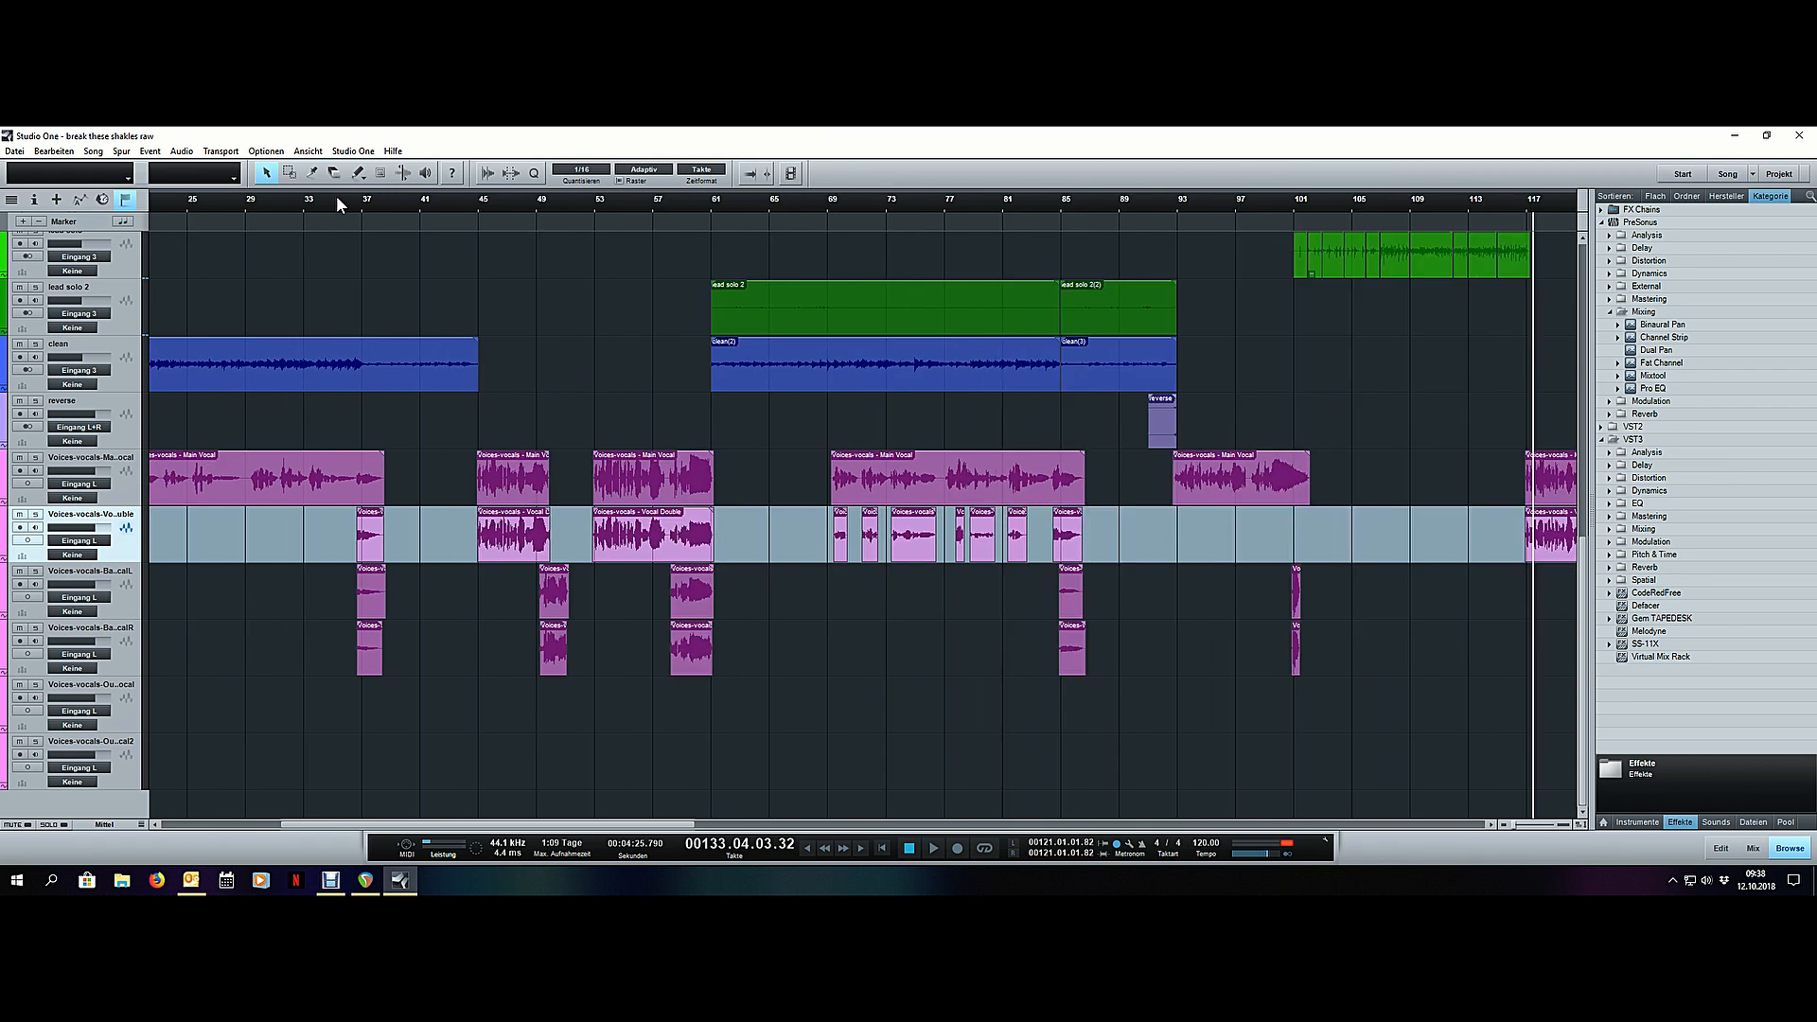
{"action": "scroll", "coordinate": [337, 196], "scroll_direction": "up", "scroll_amount": 1}
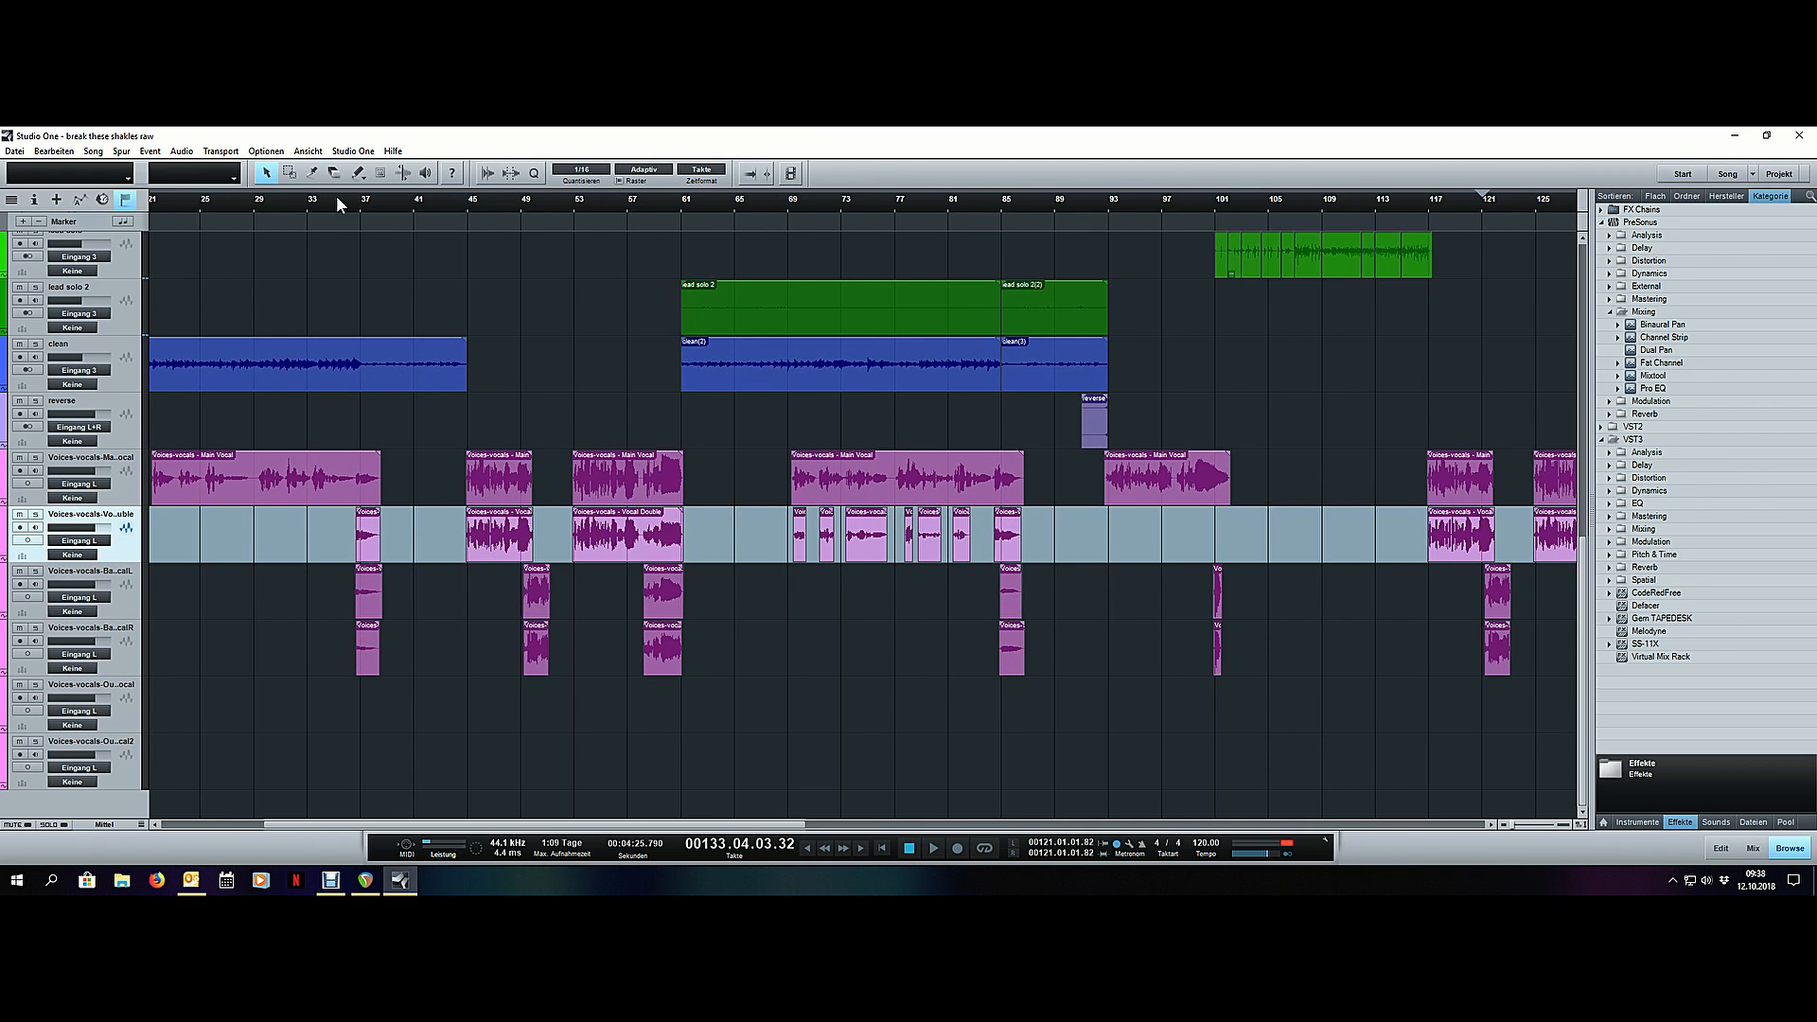
{"action": "scroll", "coordinate": [337, 196], "scroll_direction": "down", "scroll_amount": 1}
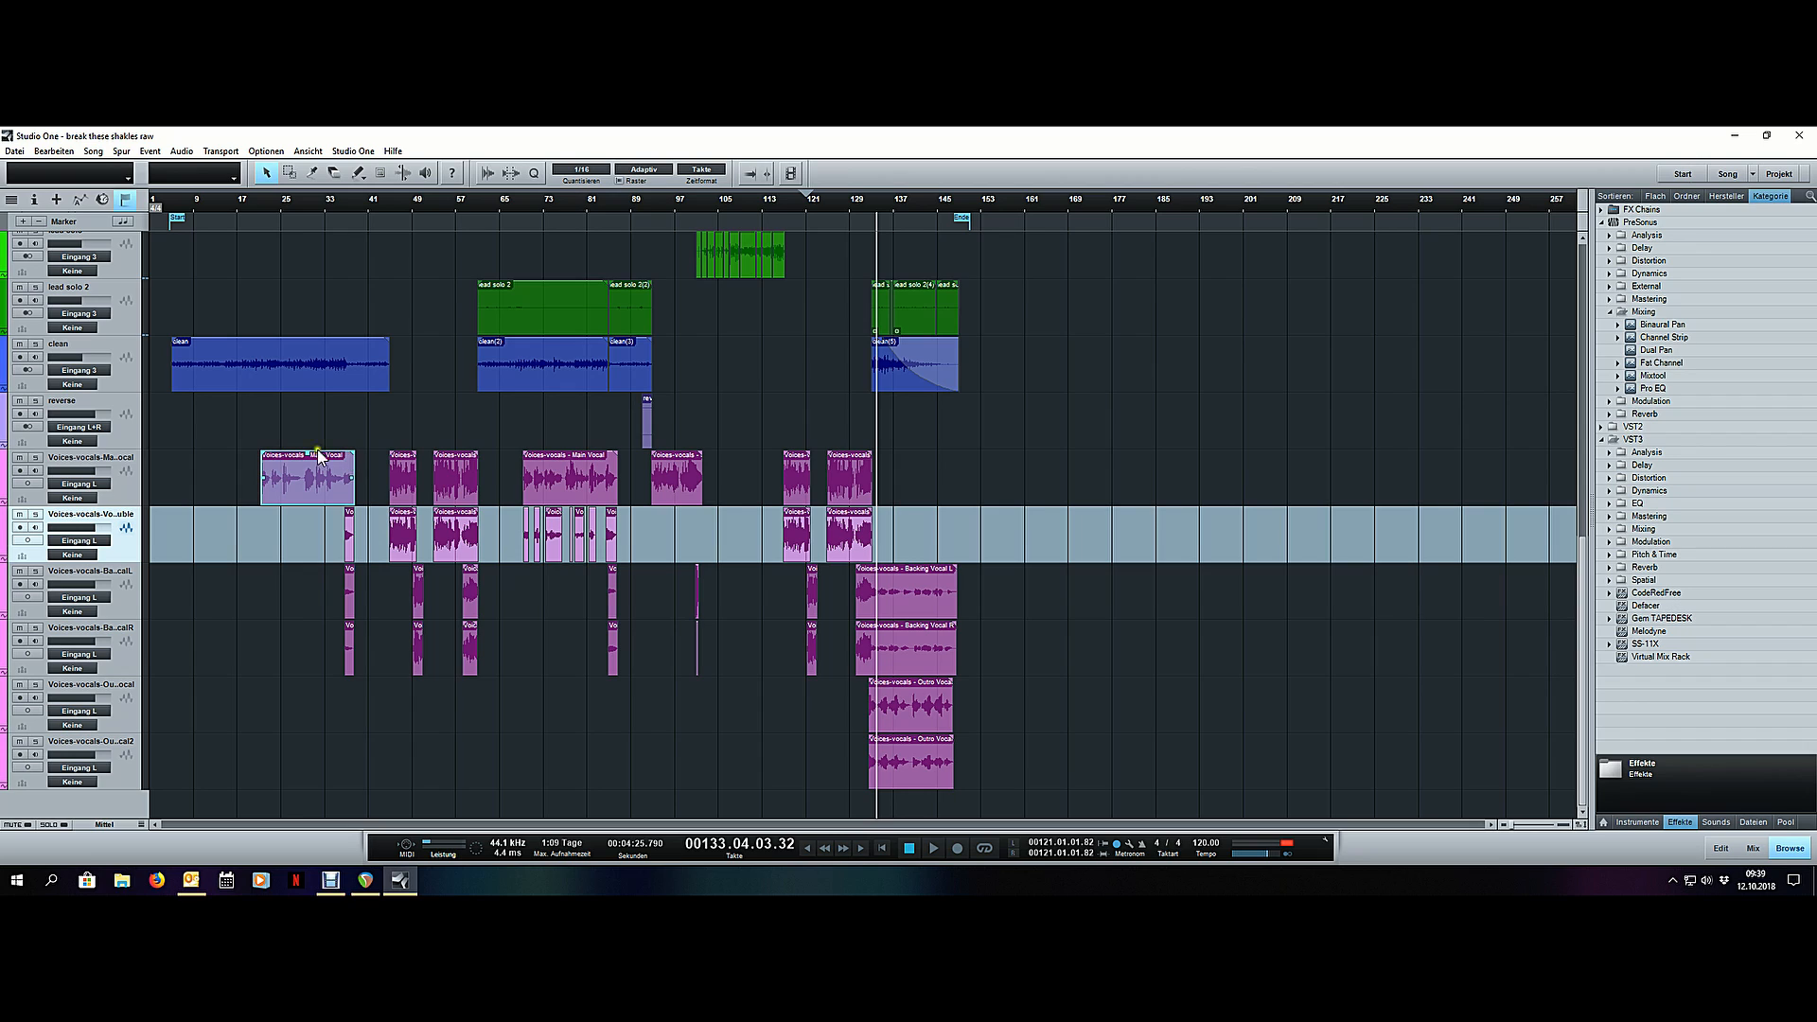
{"action": "left_click", "coordinate": [357, 426]}
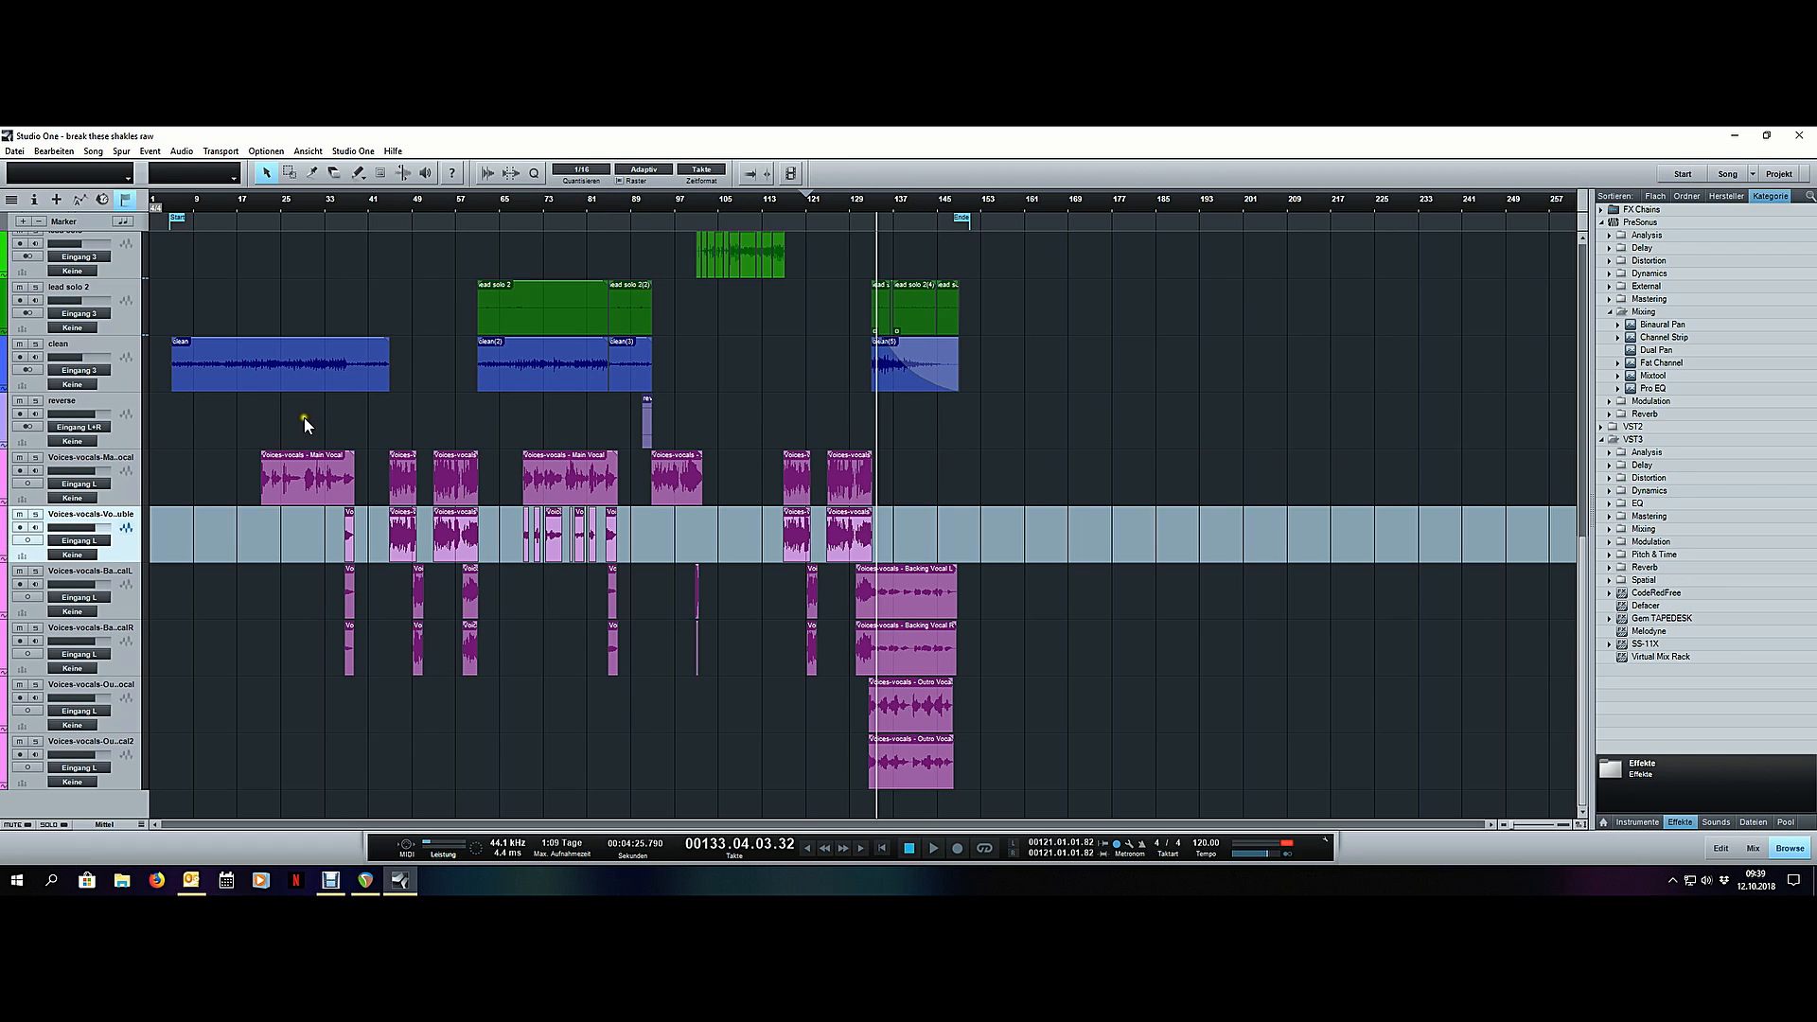
- Show the mixer, enlarge the channels' insert area and load the "vox recording" FX chain on the main vocal channel
{"action": "key", "text": "F3"}
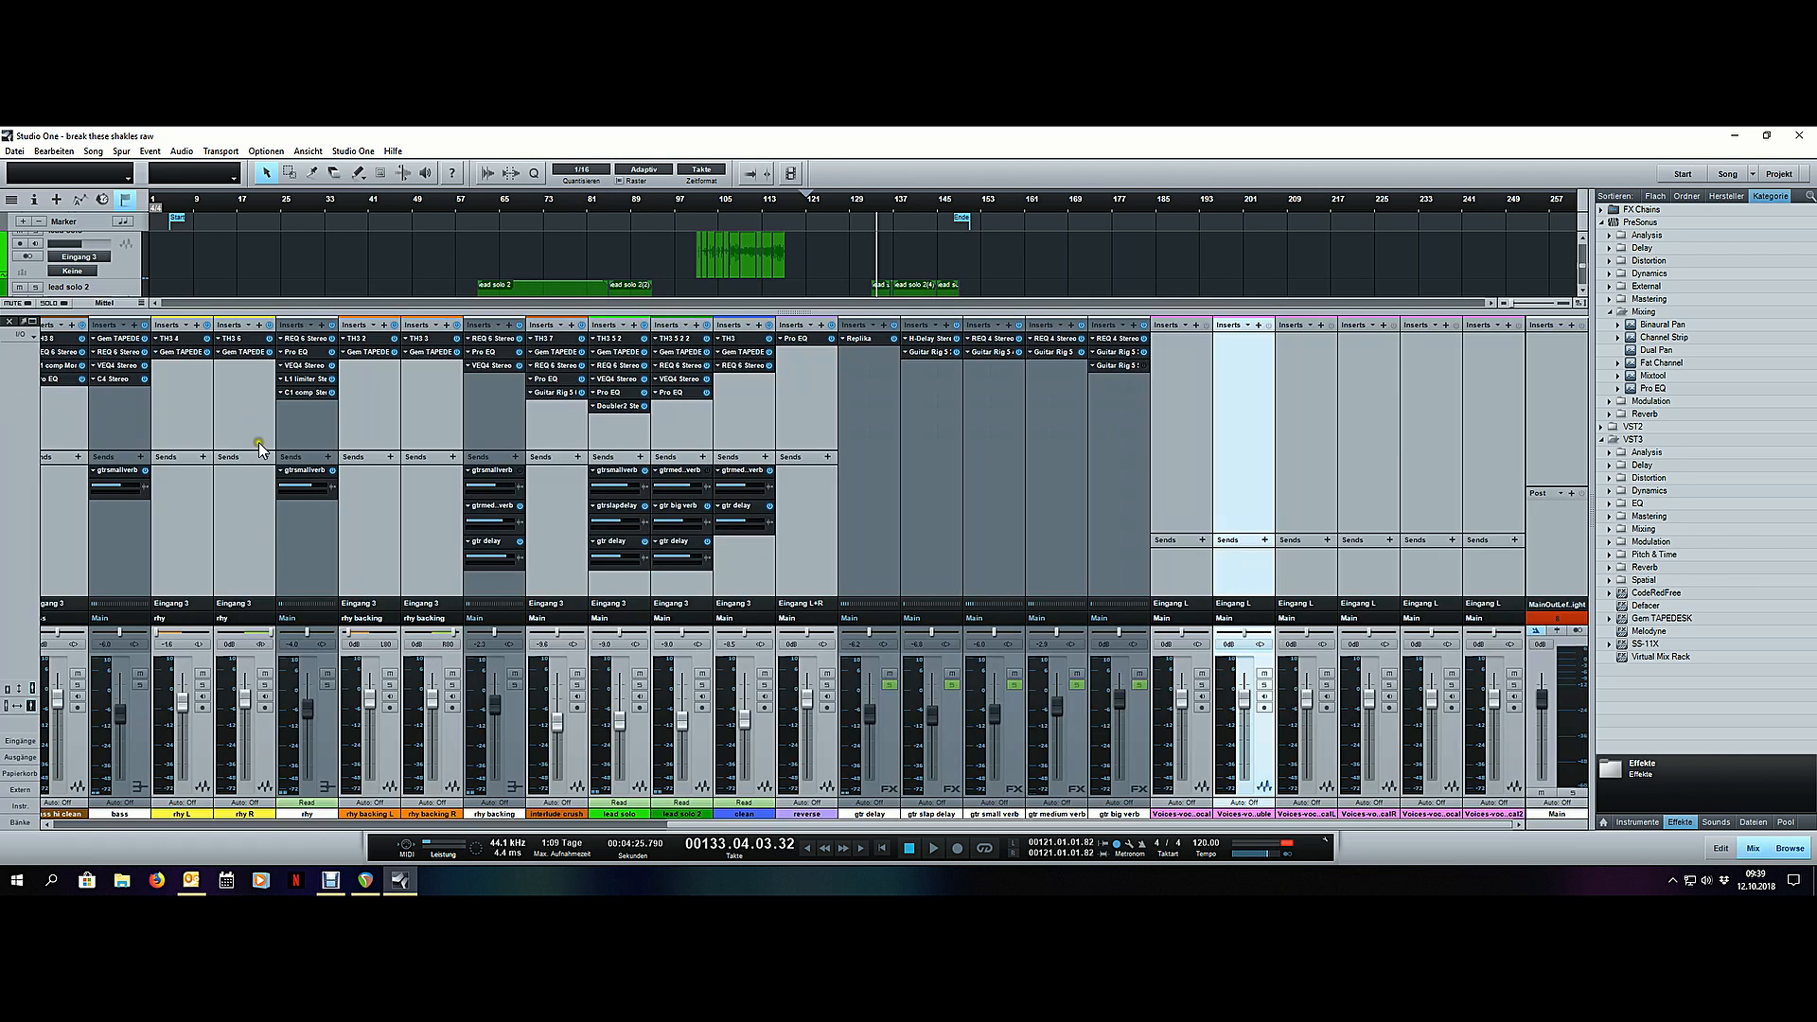
{"action": "left_click", "coordinate": [1204, 753]}
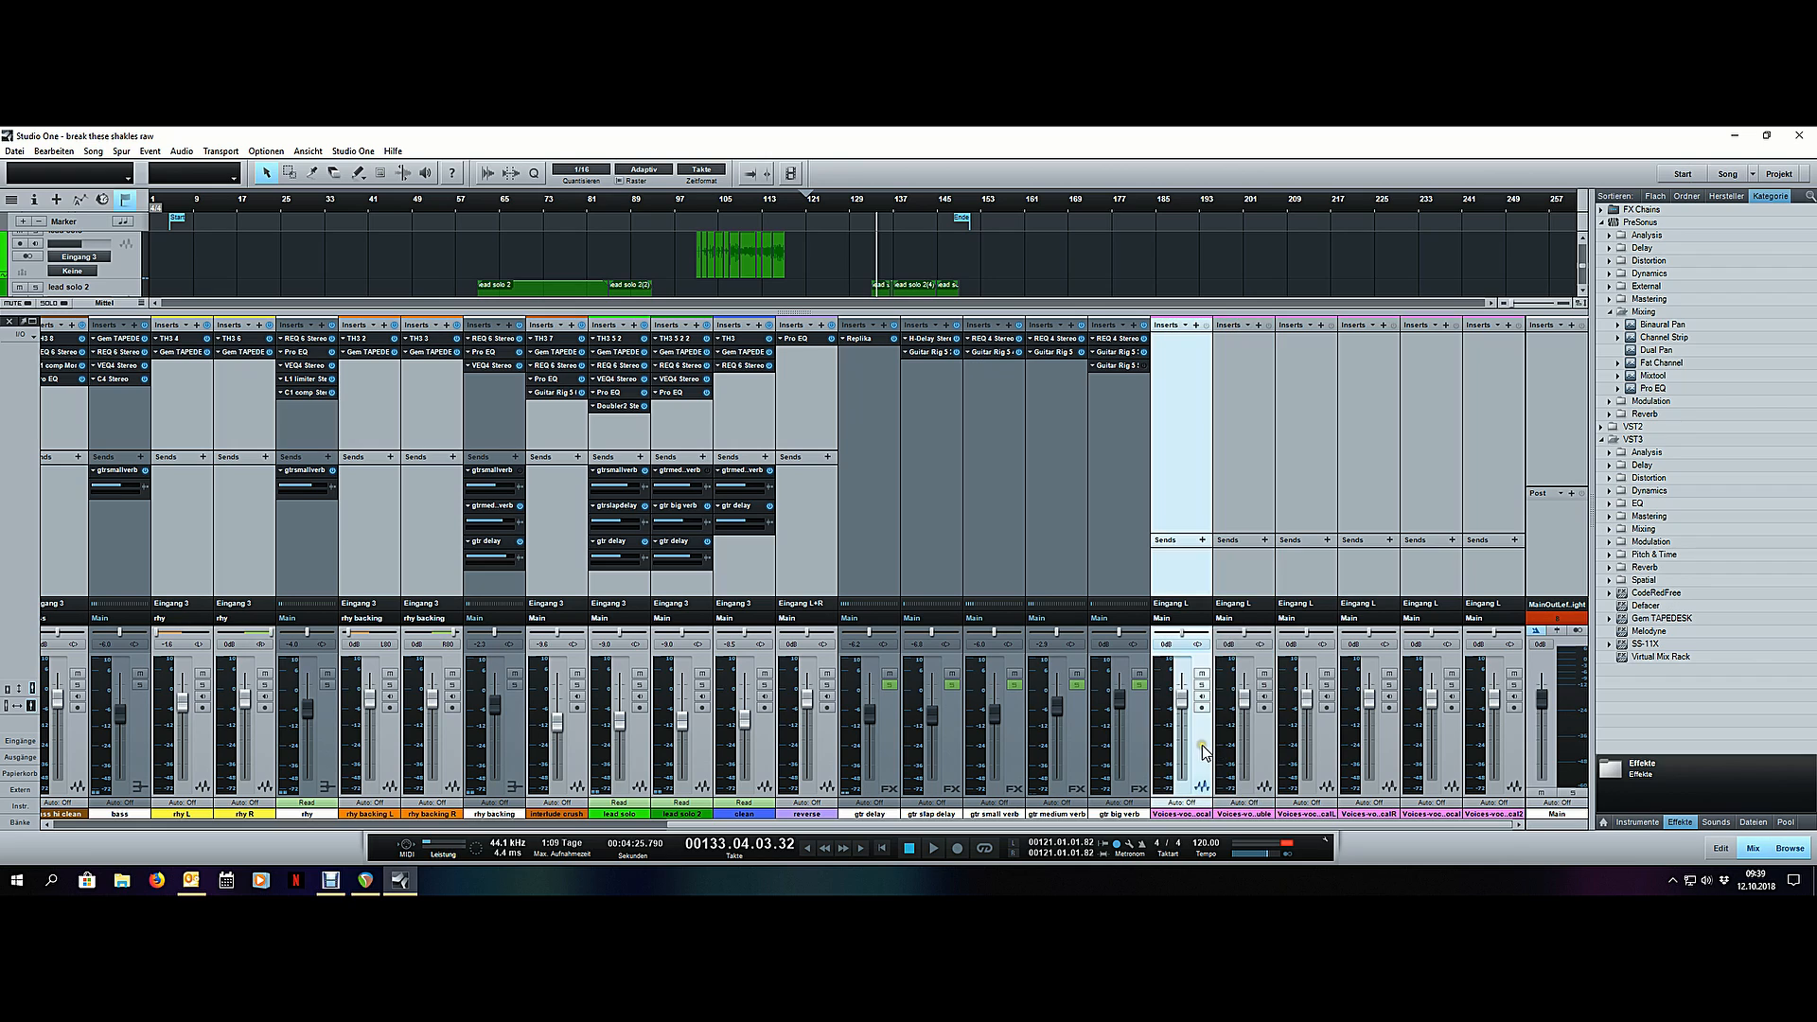
{"action": "left_click_drag", "start_coordinate": [1194, 532], "coordinate": [1196, 497]}
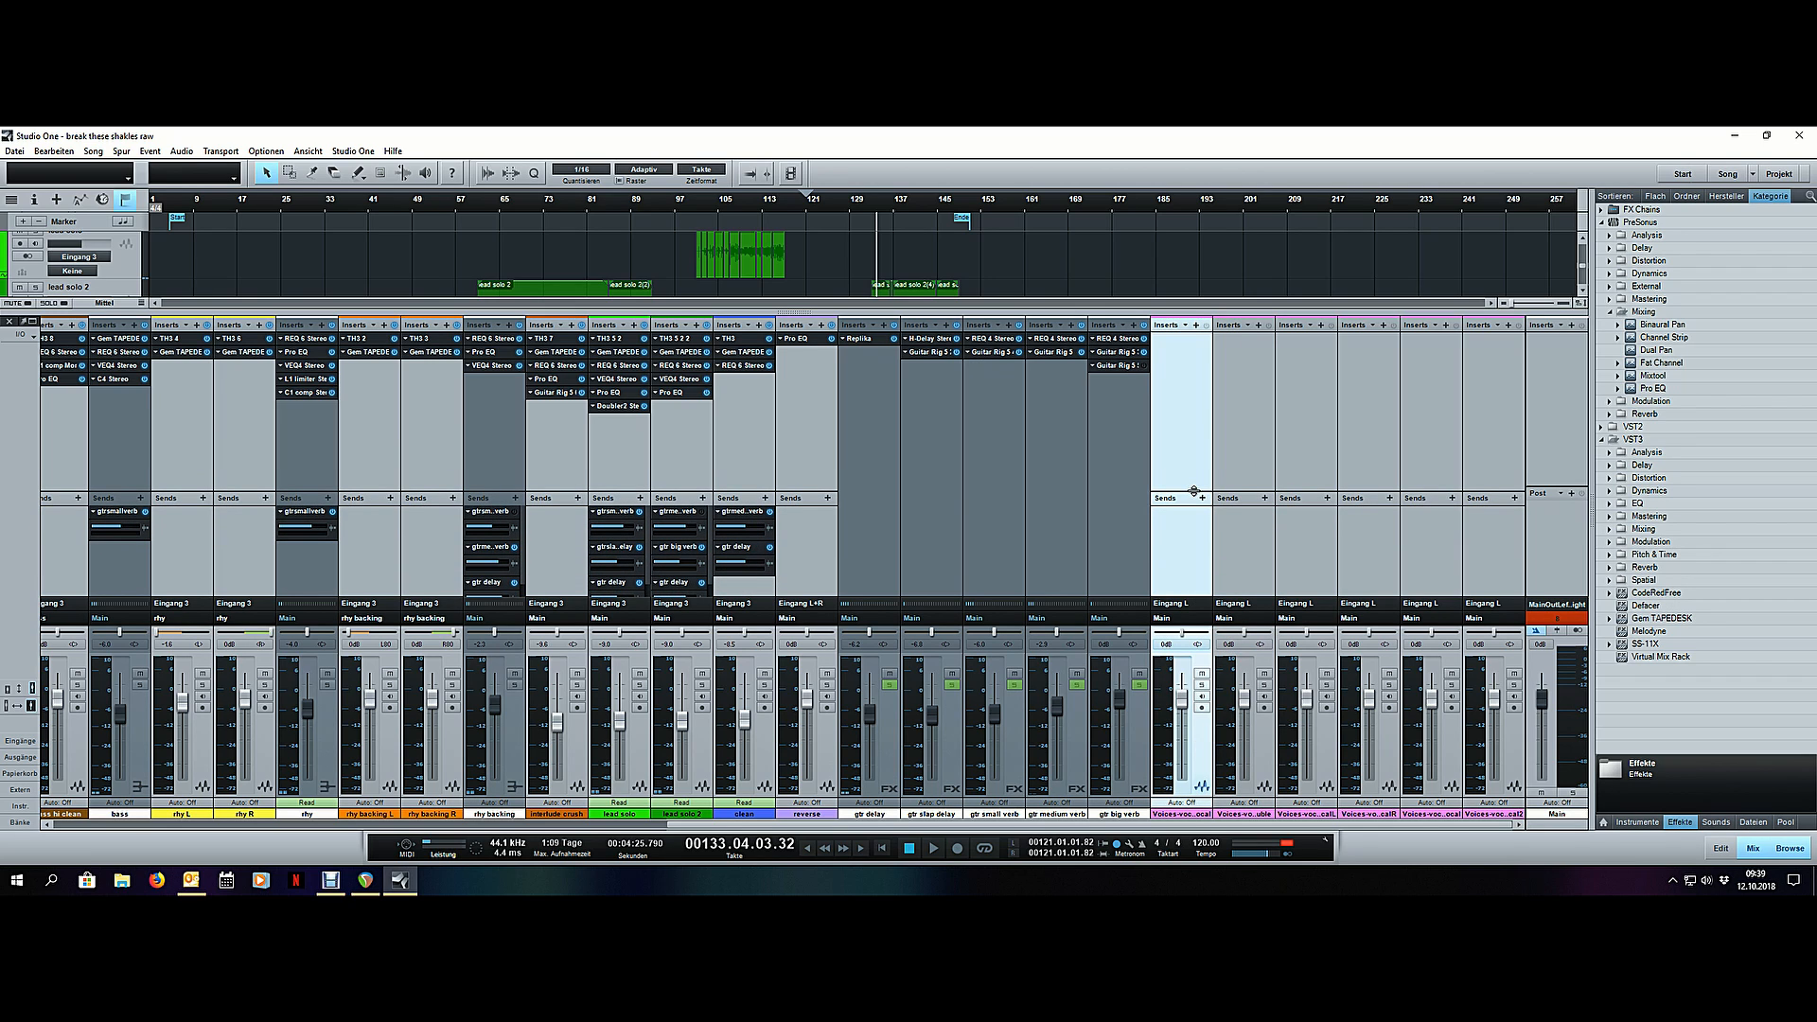
{"action": "left_click", "coordinate": [1187, 323]}
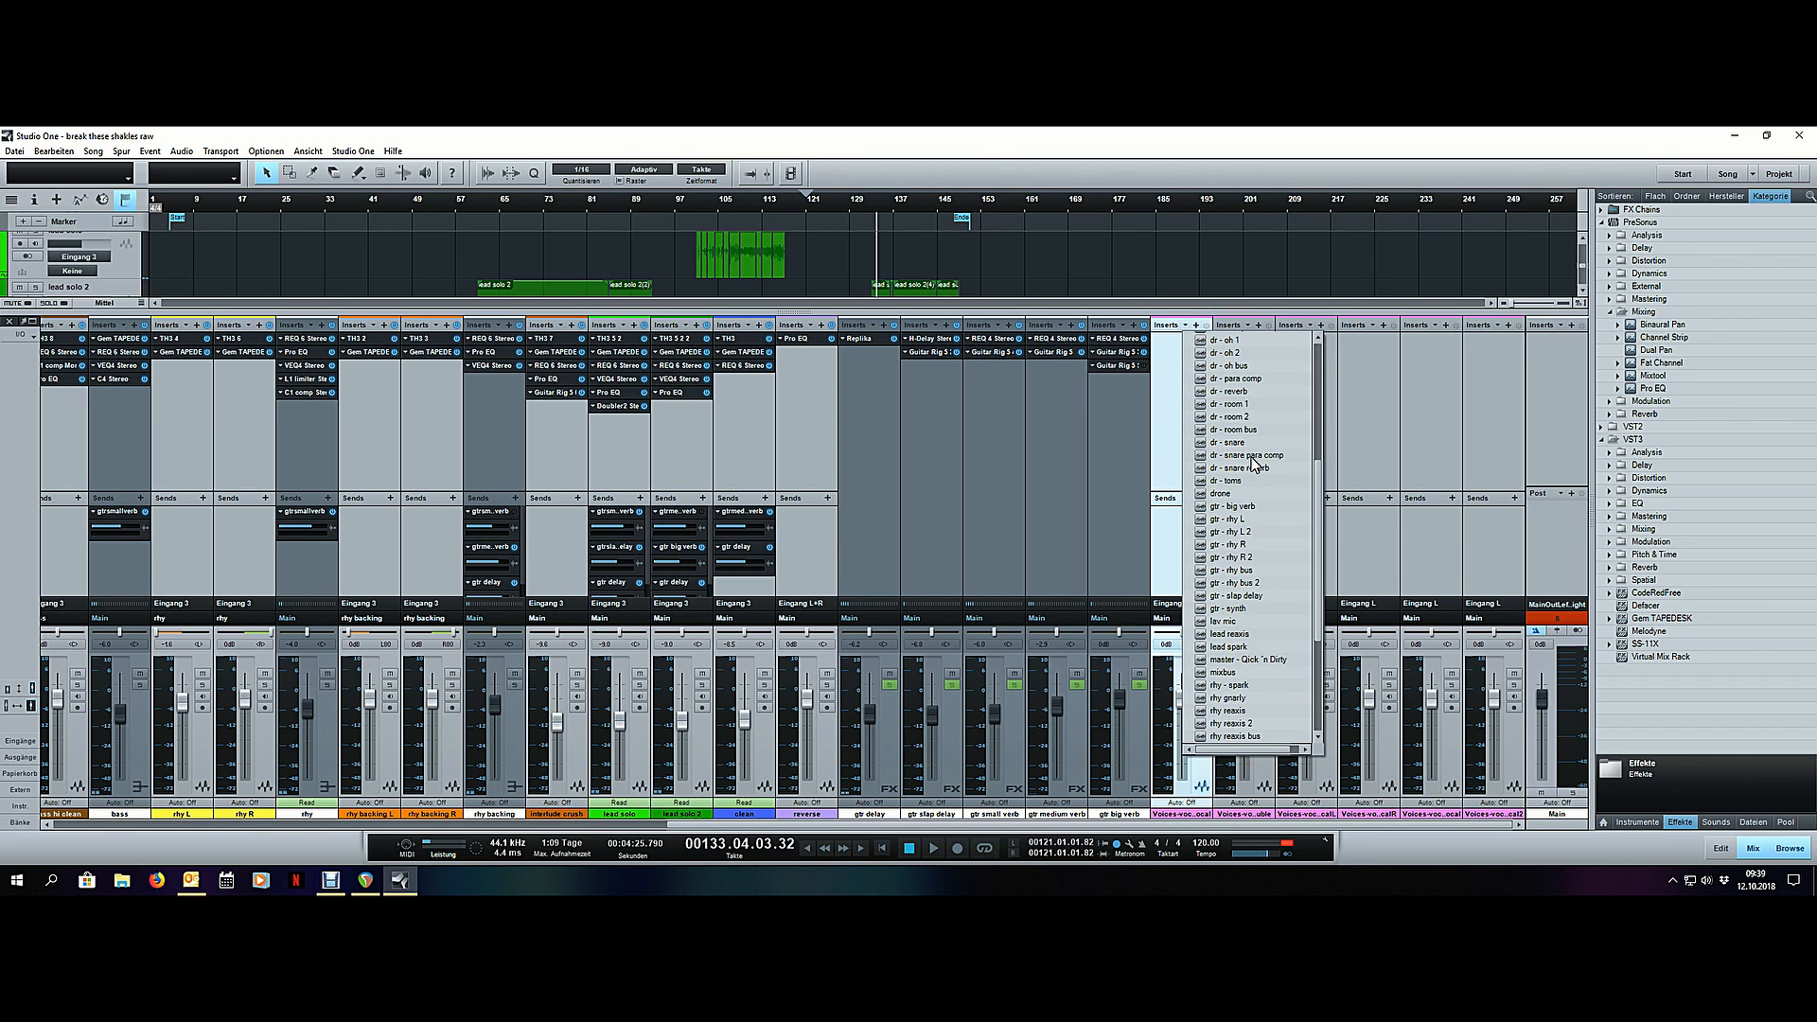
{"action": "scroll", "coordinate": [1230, 587], "scroll_direction": "down", "scroll_amount": 5}
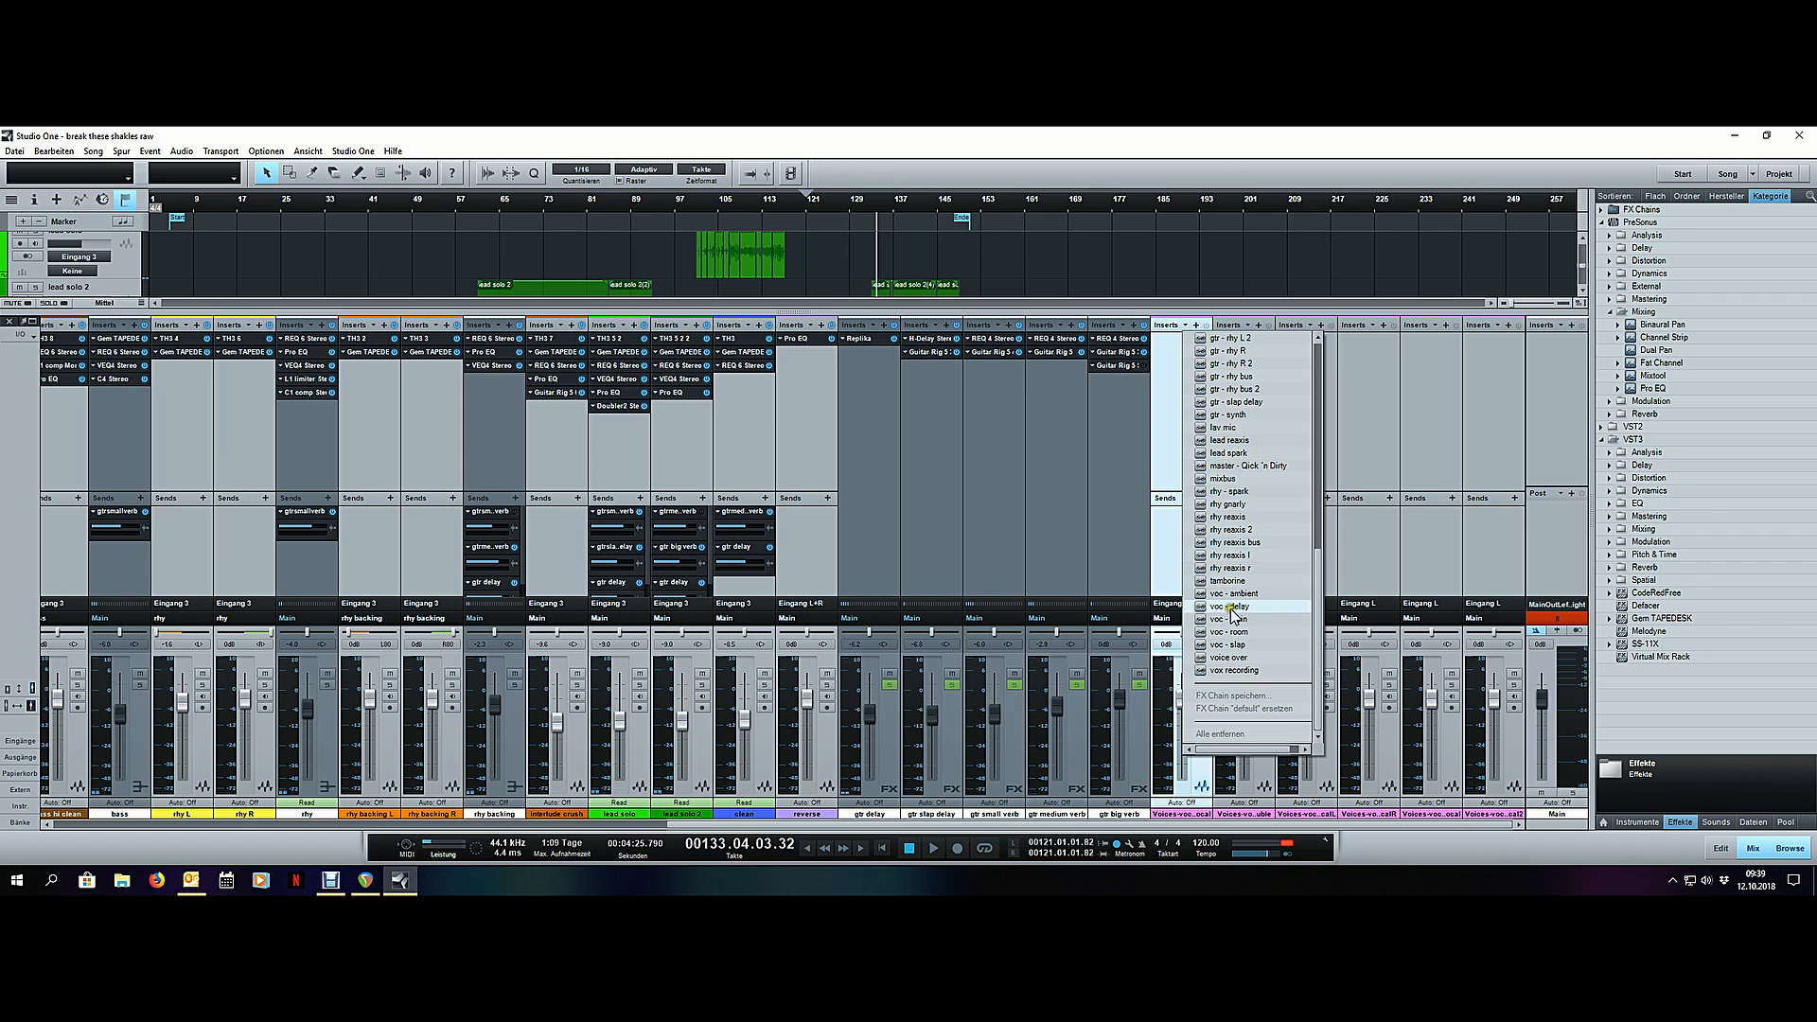
{"action": "left_click", "coordinate": [1259, 671]}
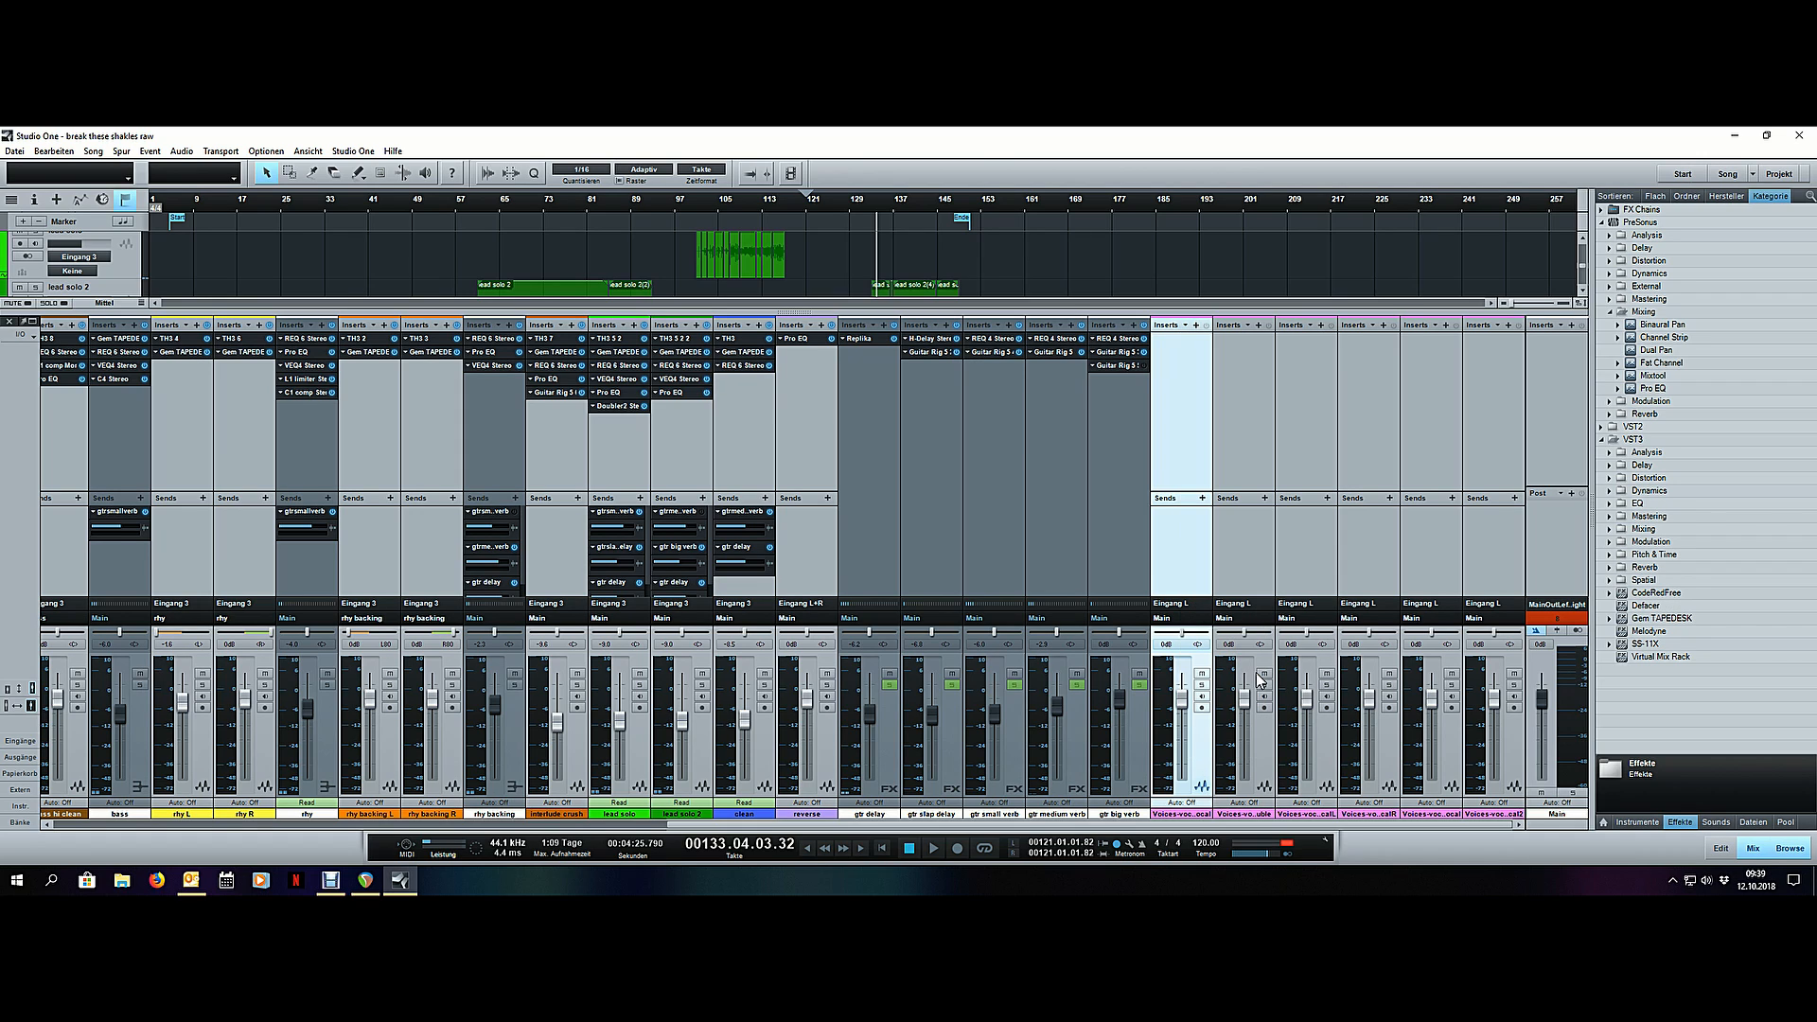
- Move the C1 gate to the end of the main vocal's insert chain and set its Gate Open threshold to -62.4 dB
{"action": "right_click", "coordinate": [1178, 338]}
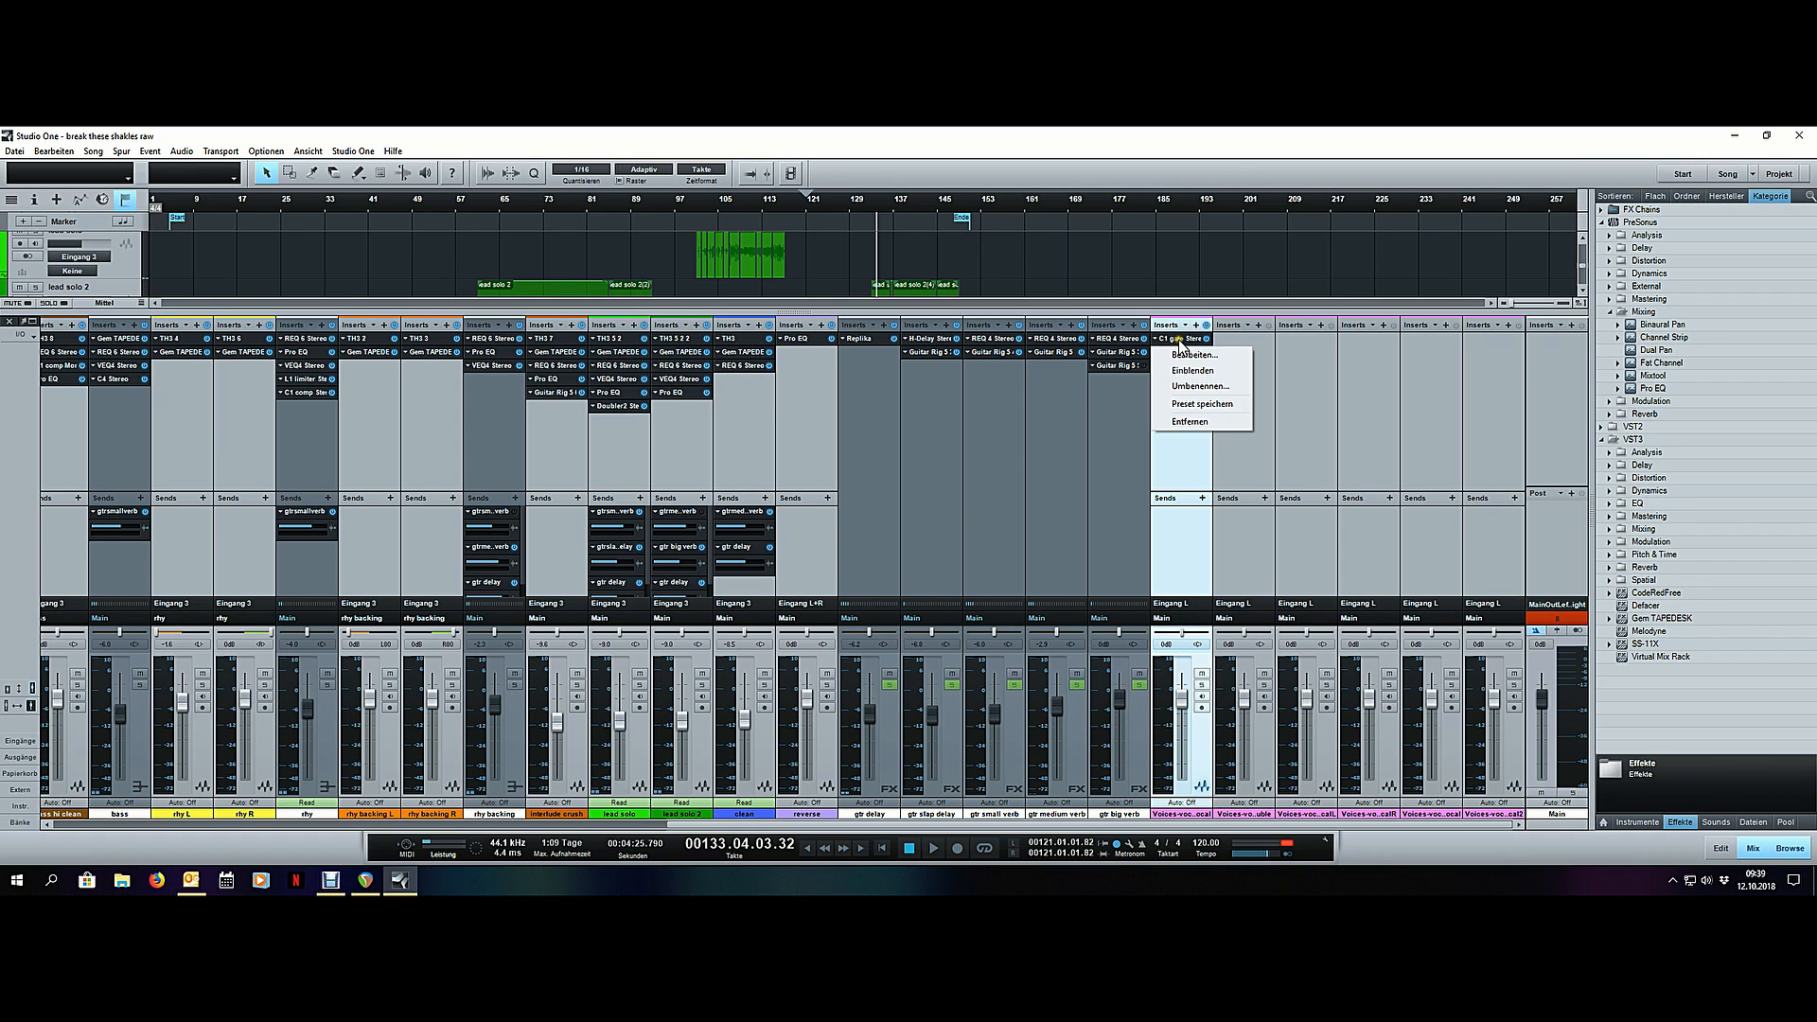
{"action": "left_click", "coordinate": [1167, 344]}
{"action": "left_click_drag", "start_coordinate": [1181, 342], "coordinate": [1189, 393]}
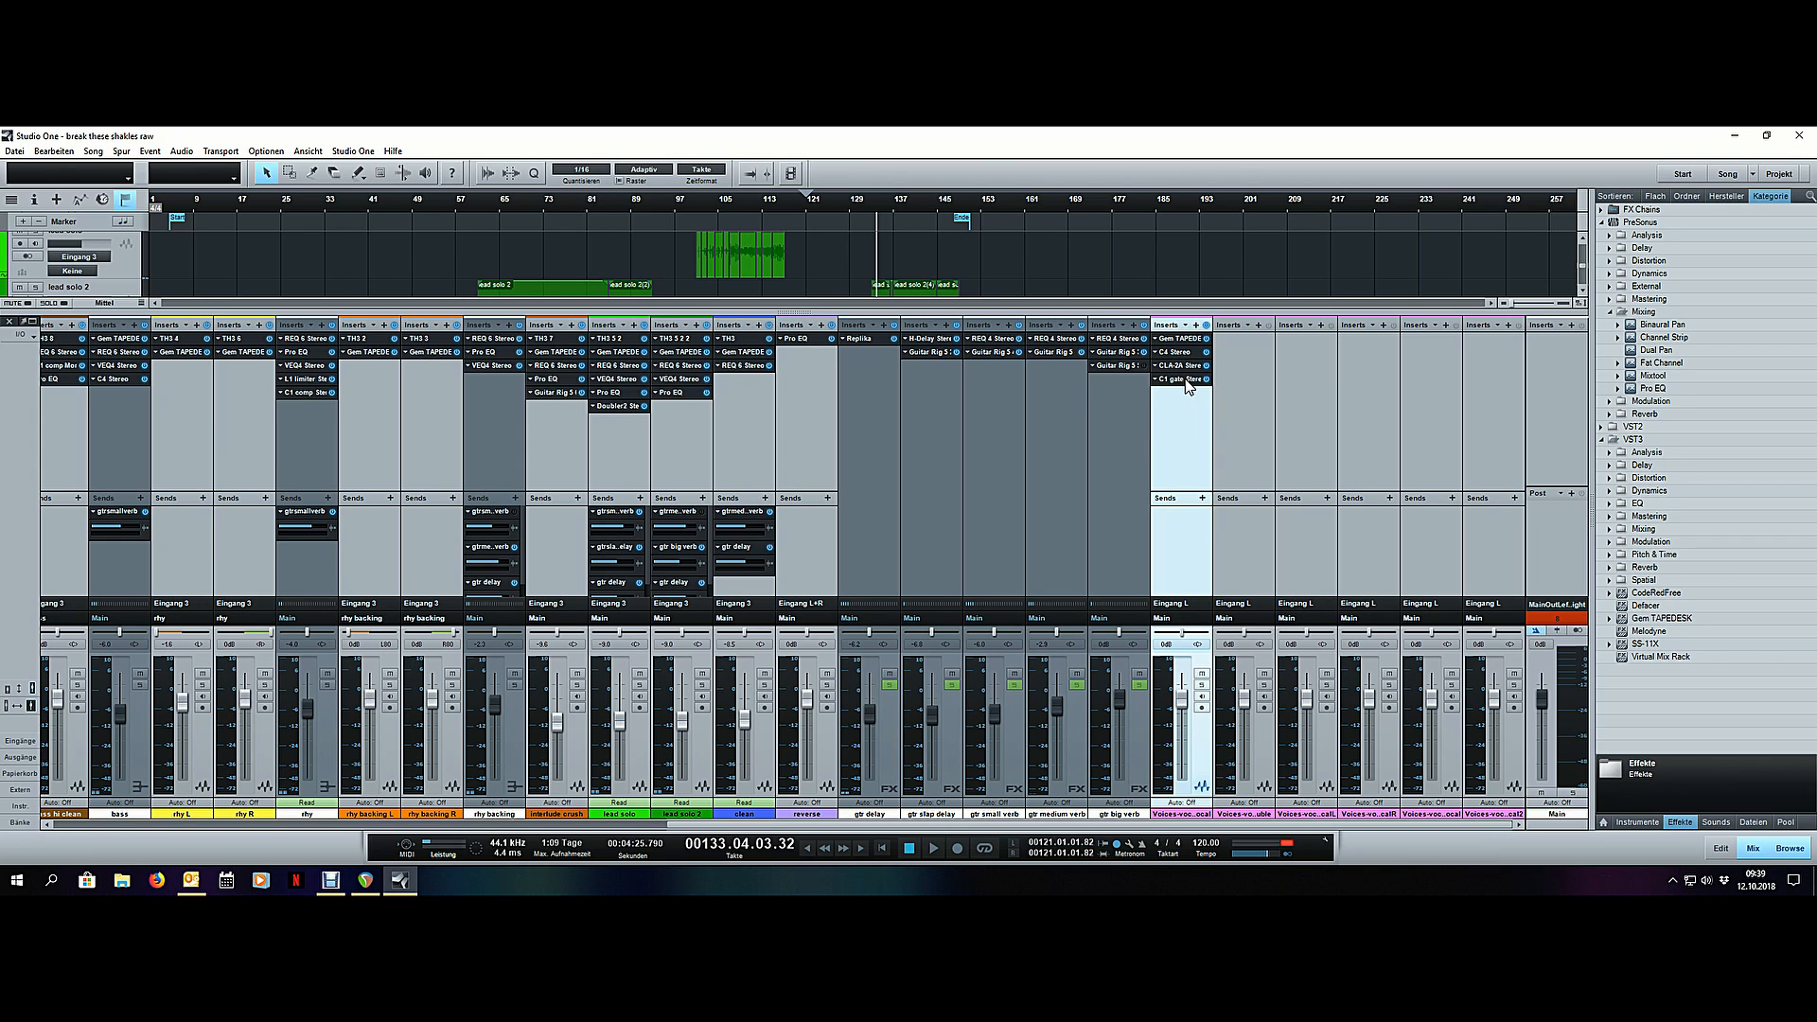
{"action": "left_click", "coordinate": [1185, 379]}
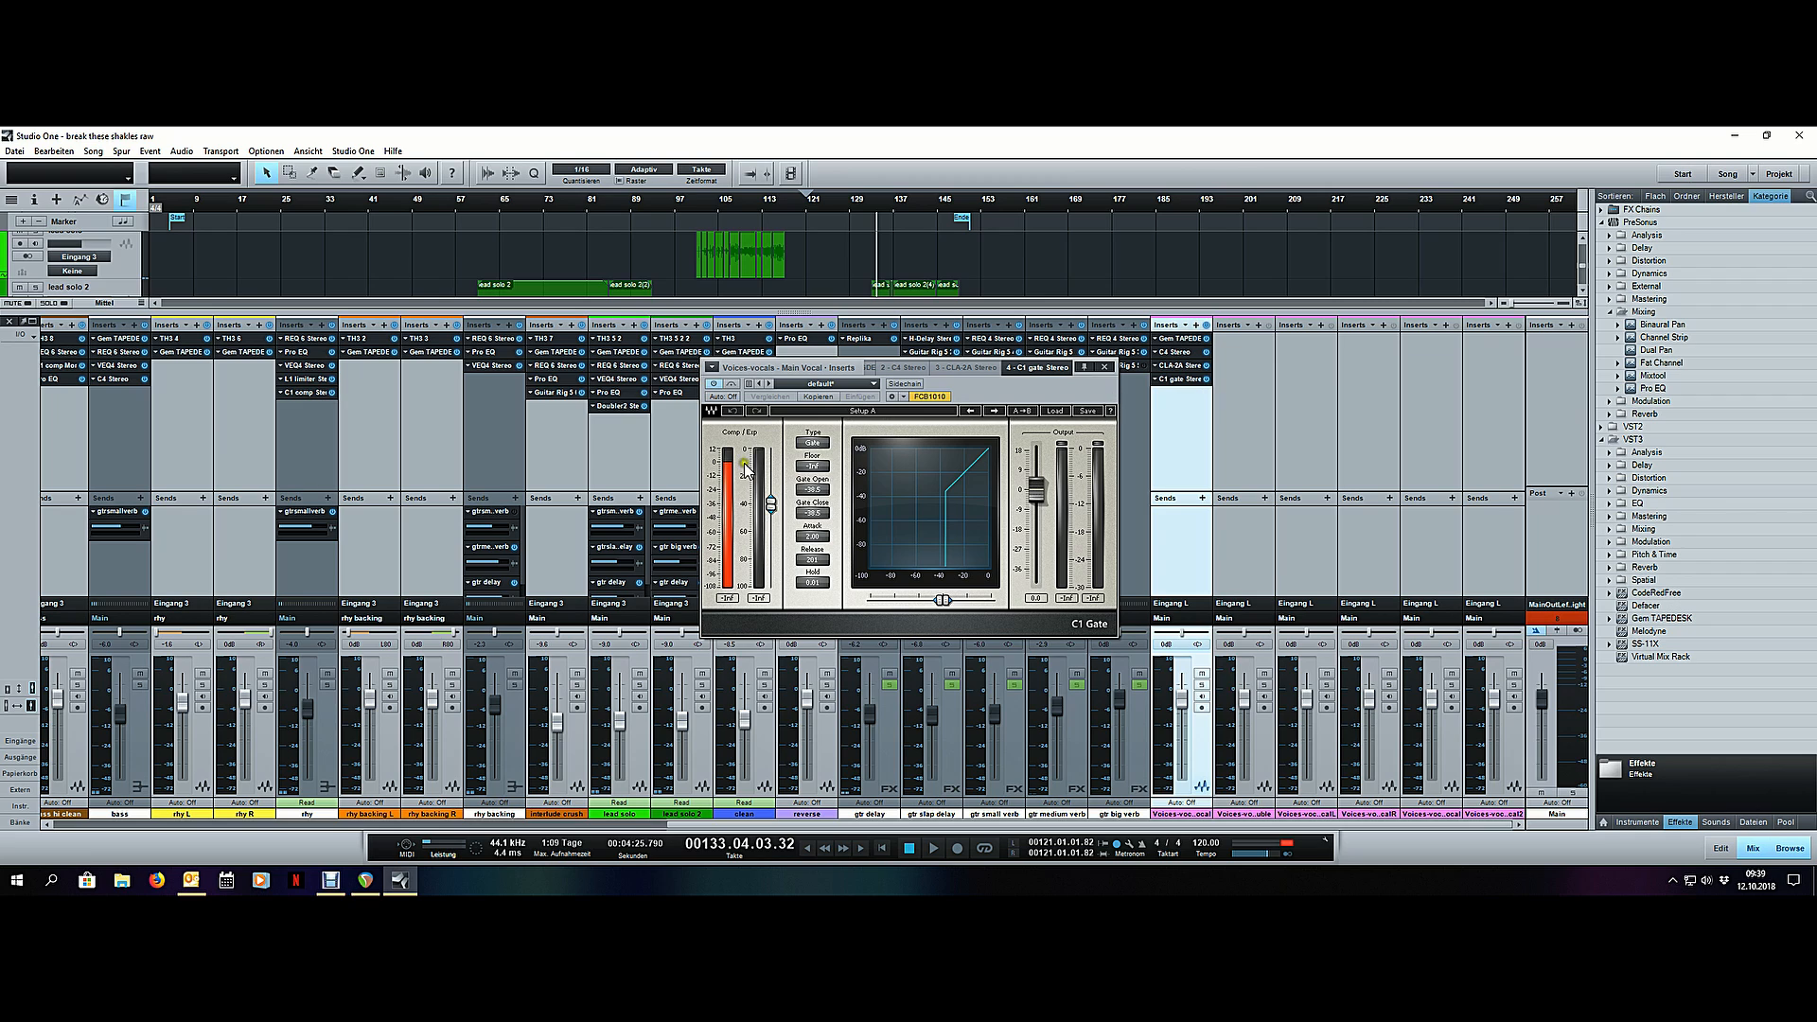
{"action": "left_click_drag", "start_coordinate": [781, 509], "coordinate": [771, 596]}
{"action": "left_click", "coordinate": [1108, 368]}
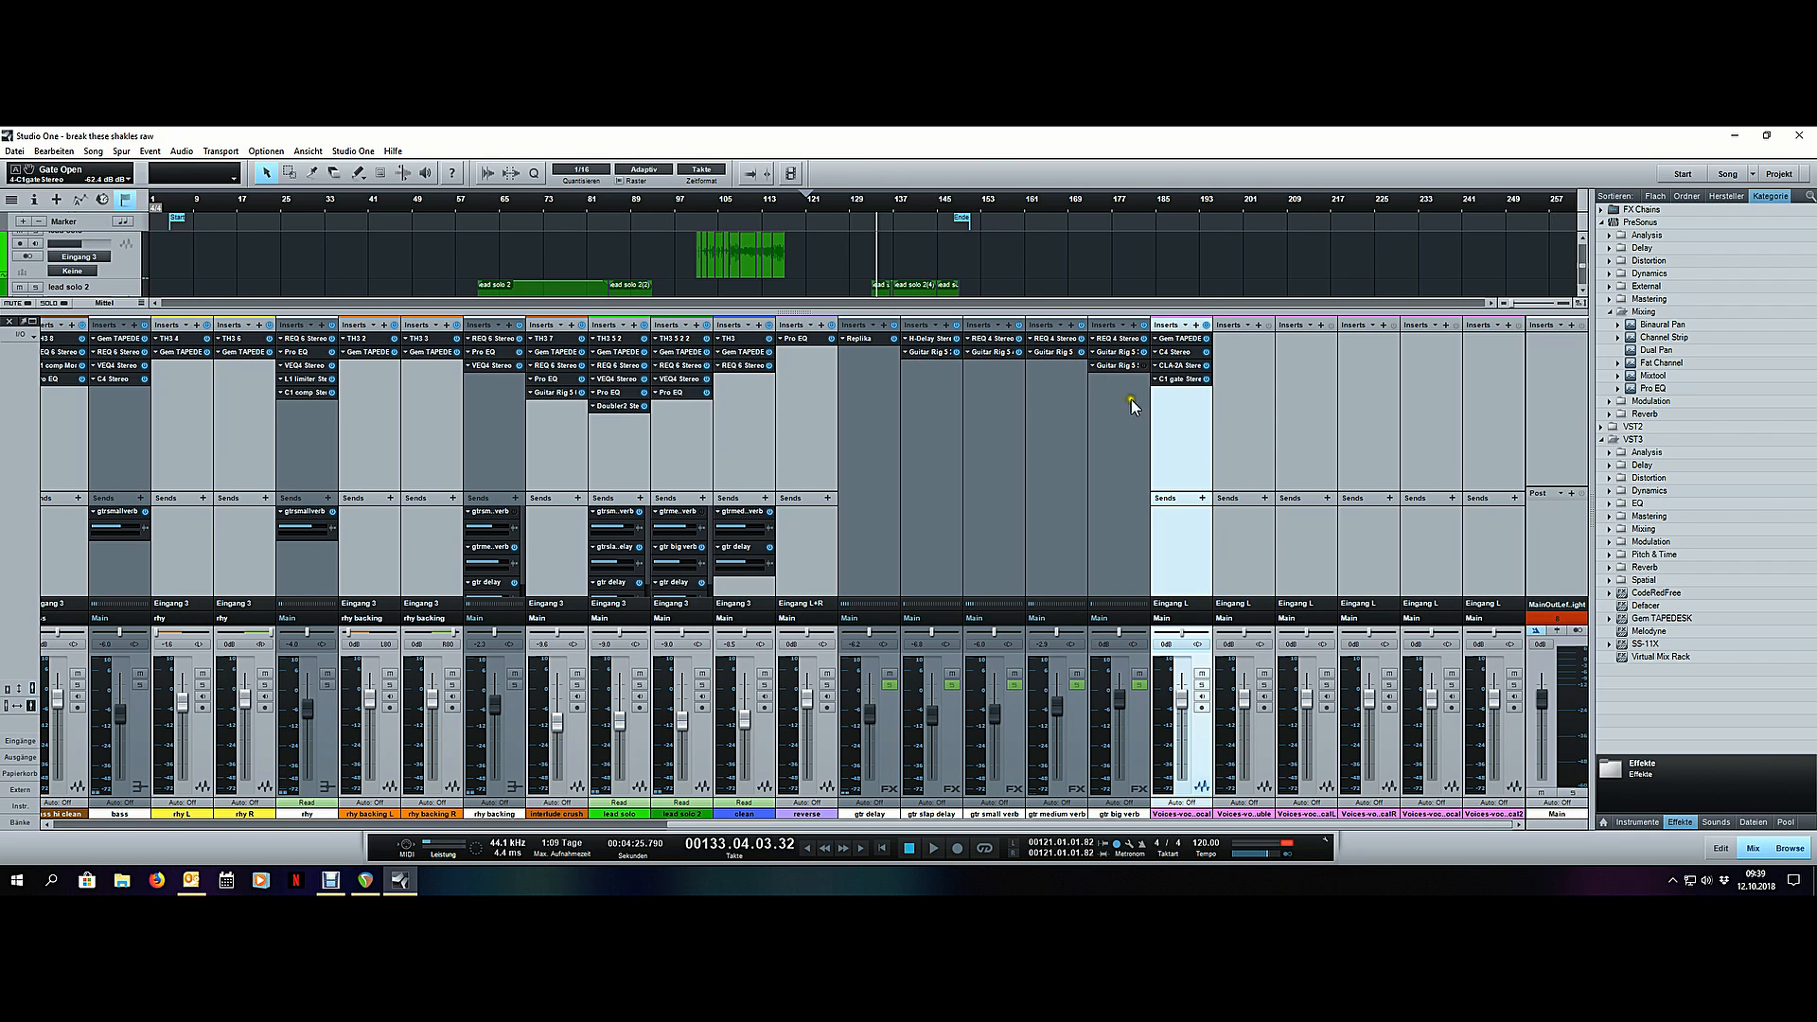
- Open the main vocal's Gem TAPEDESK to review its settings and move it behind the C4 in the insert chain
{"action": "left_click", "coordinate": [1179, 341]}
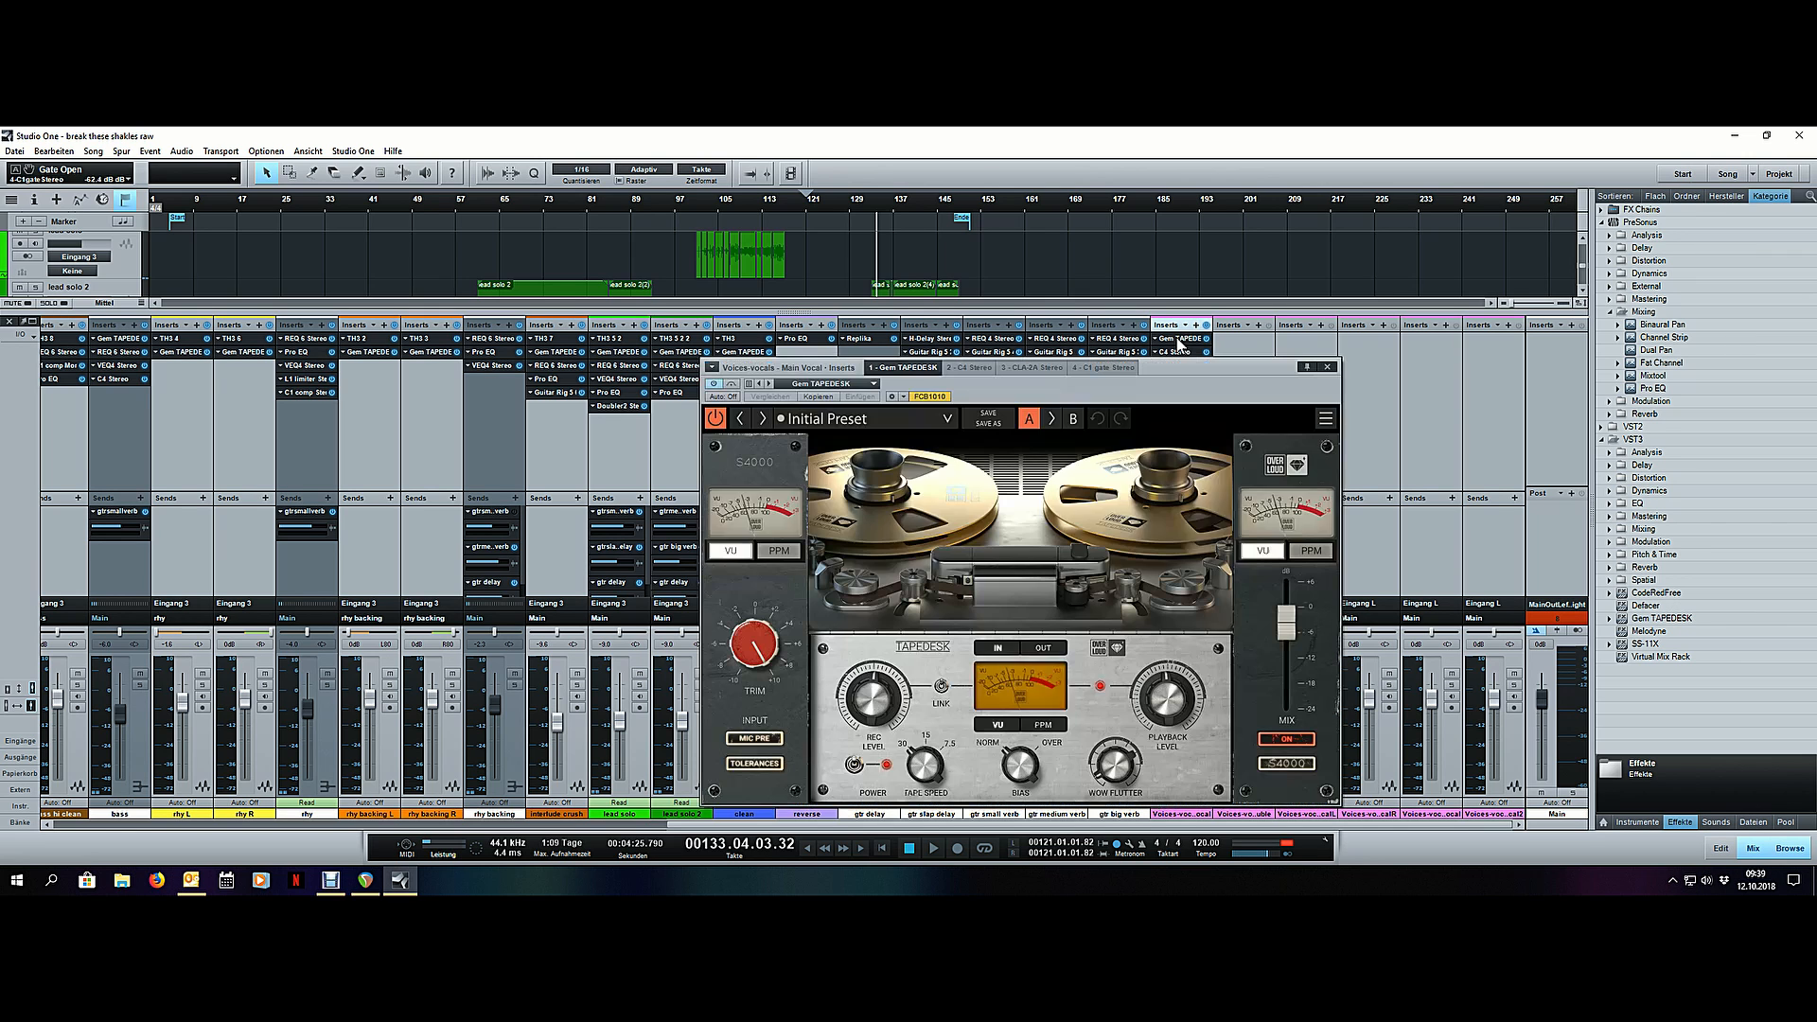
{"action": "left_click_drag", "start_coordinate": [1172, 386], "coordinate": [1071, 341]}
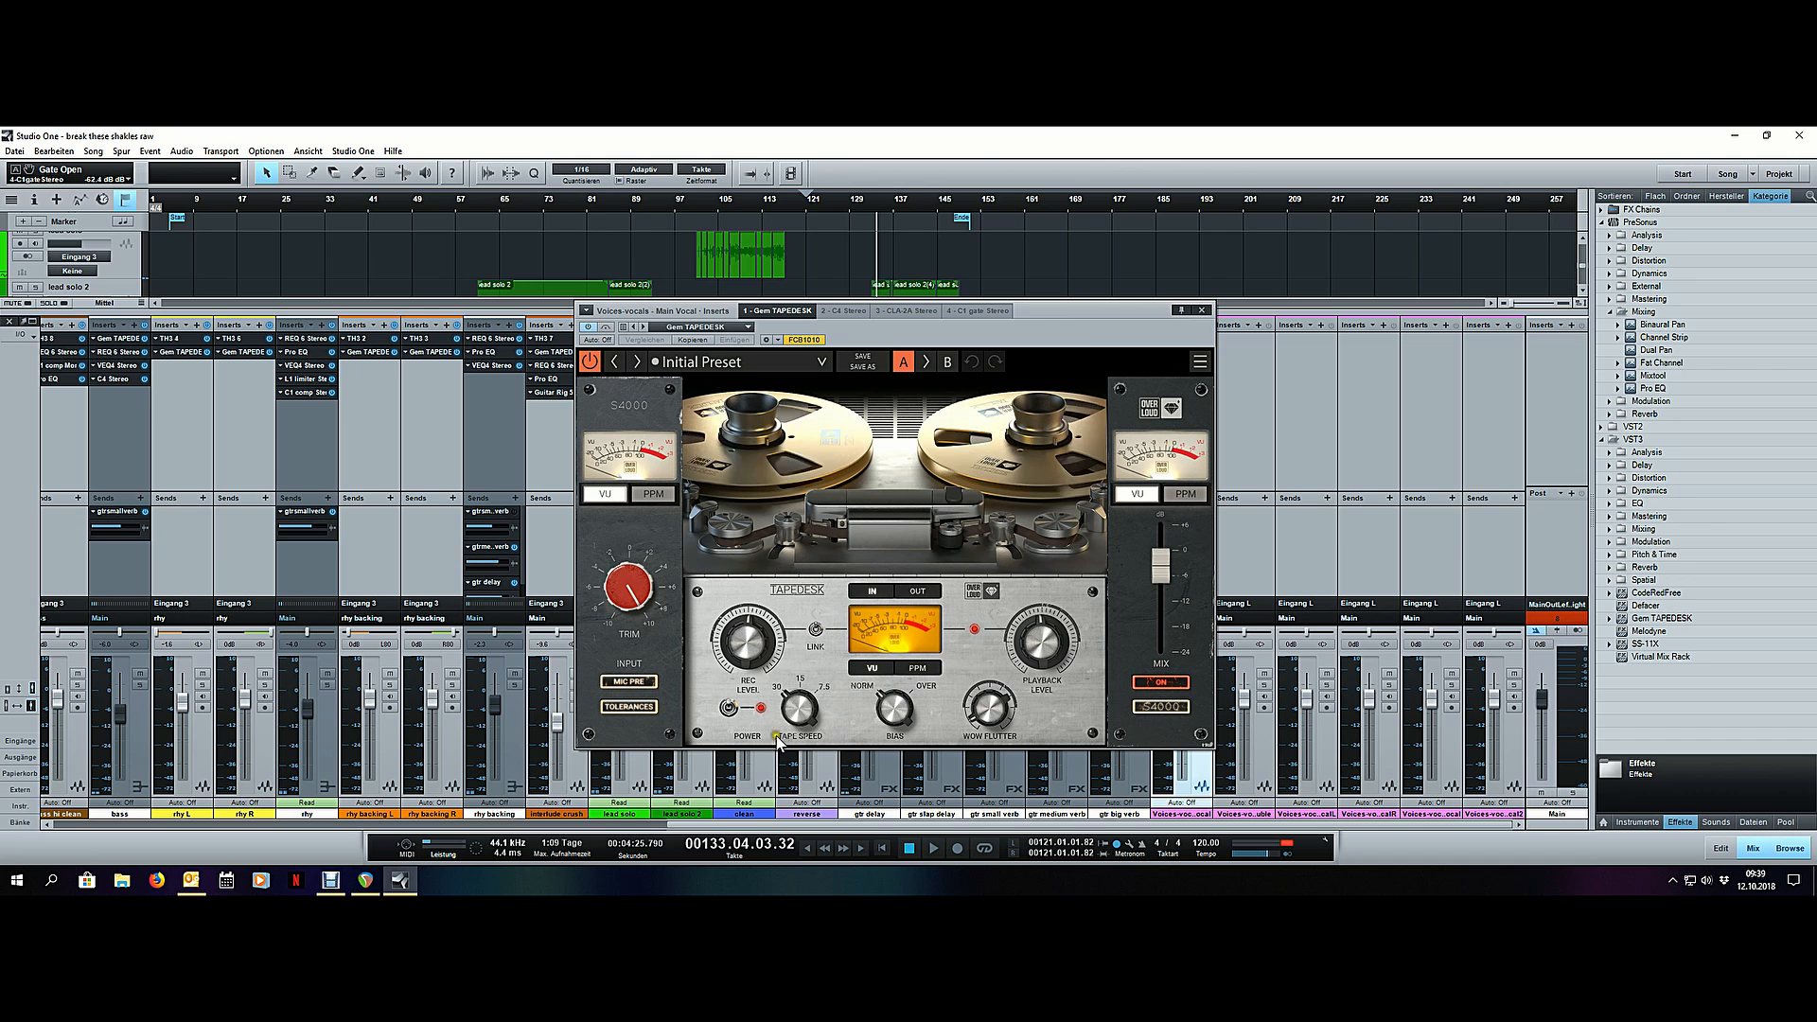
{"action": "left_click_drag", "start_coordinate": [1063, 343], "coordinate": [1020, 377]}
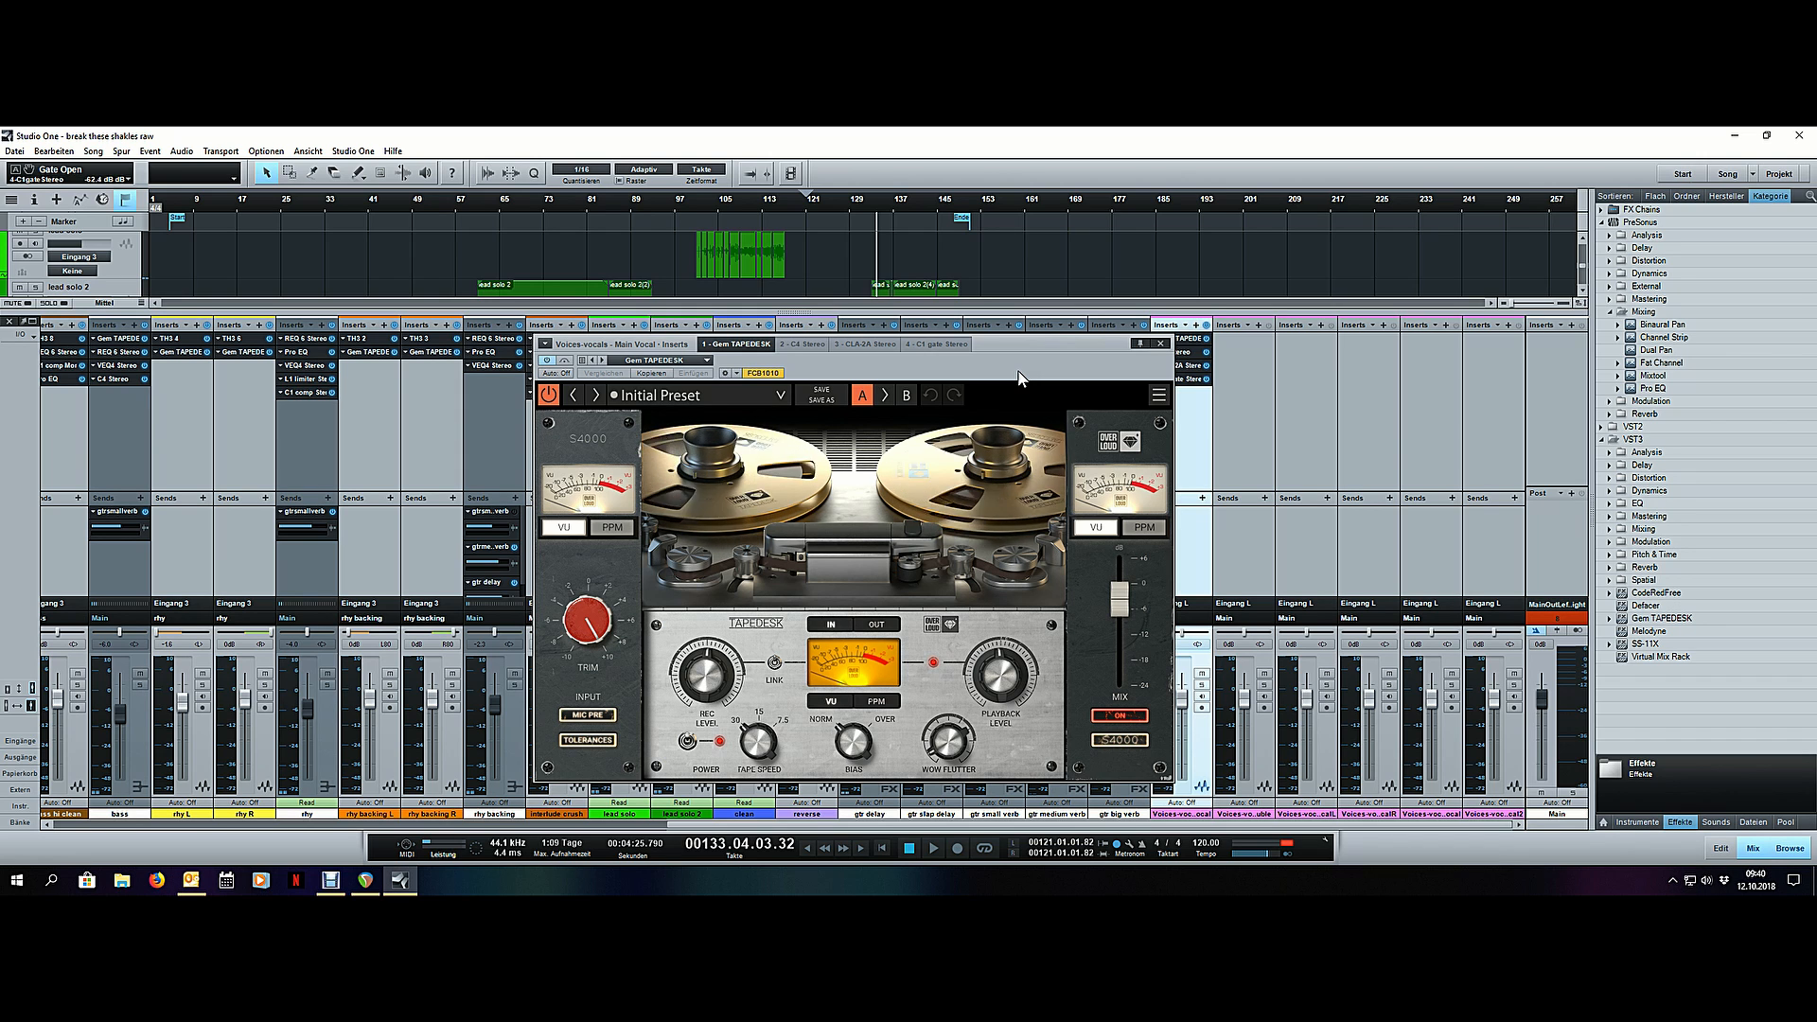
{"action": "left_click_drag", "start_coordinate": [1018, 376], "coordinate": [965, 377]}
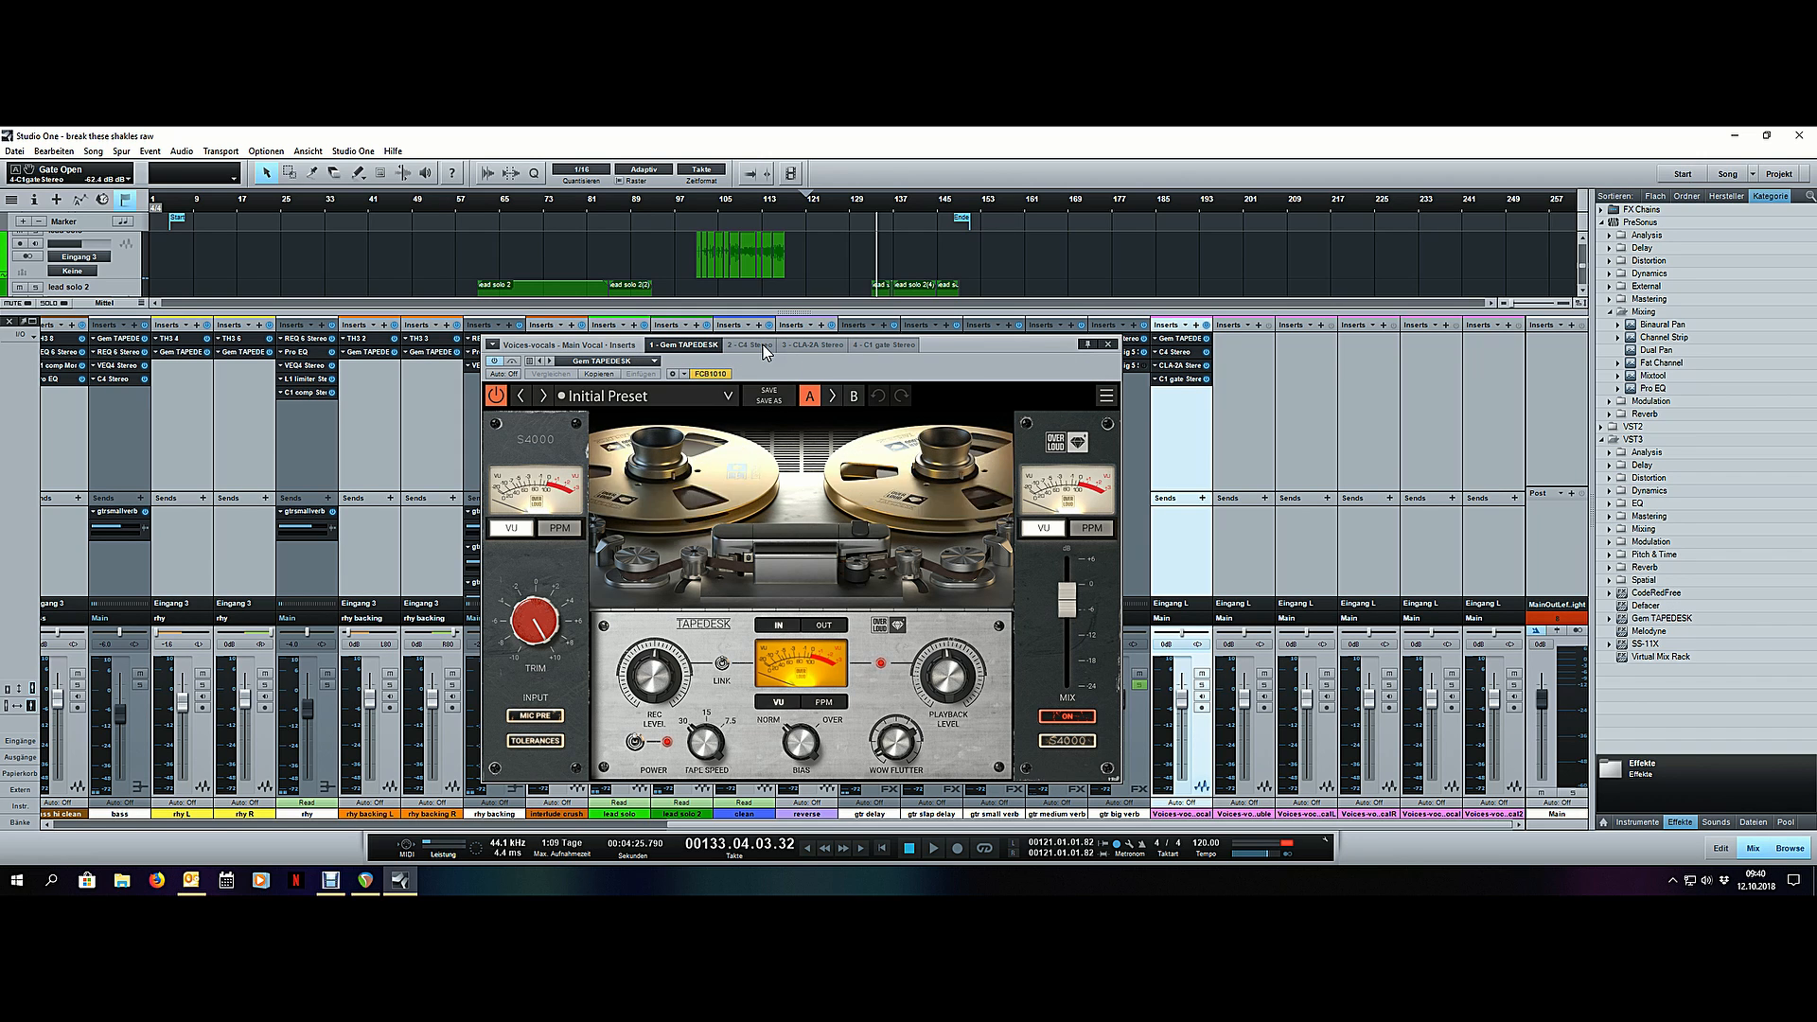
{"action": "left_click_drag", "start_coordinate": [1182, 339], "coordinate": [1185, 362]}
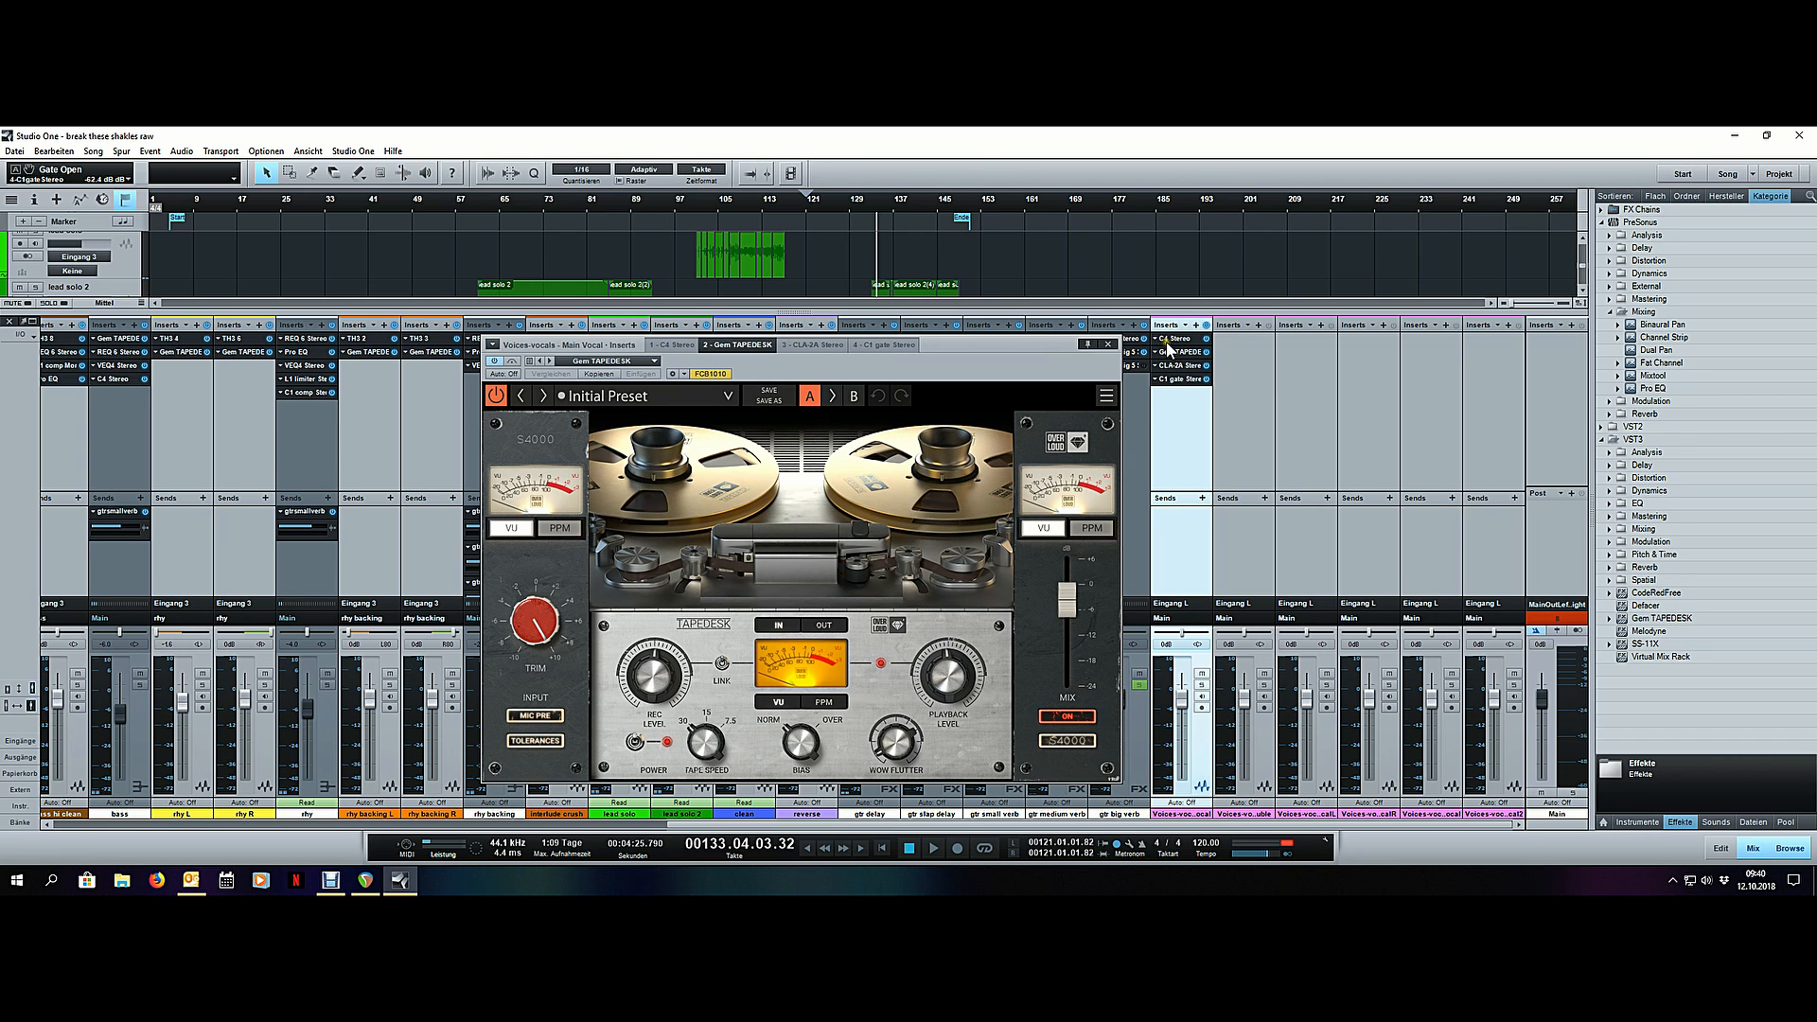
- Open the main vocal's C4 beside the arrangement and play the phrases from bar 21 to bar 26 through it, then close it
{"action": "left_click", "coordinate": [1171, 340]}
{"action": "left_click_drag", "start_coordinate": [840, 362], "coordinate": [1300, 373]}
{"action": "key", "text": "F3"}
{"action": "scroll", "coordinate": [257, 201], "scroll_direction": "up", "scroll_amount": 10}
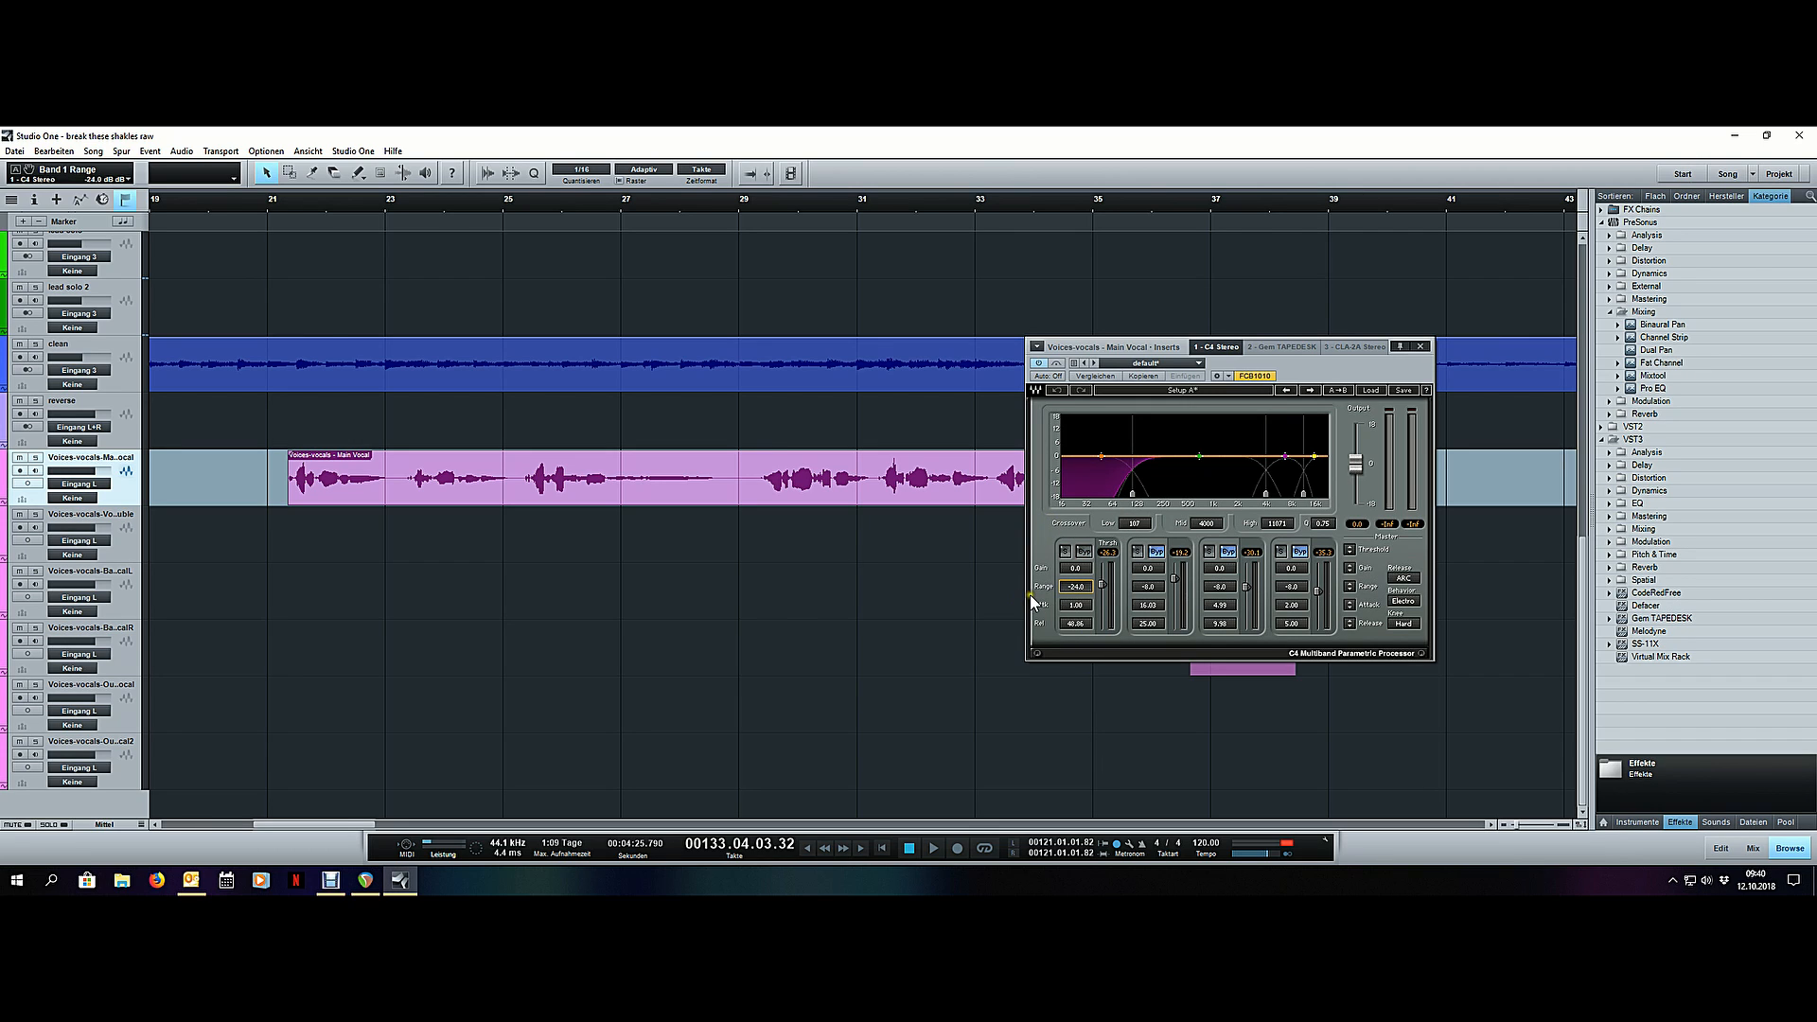
{"action": "left_click", "coordinate": [288, 210]}
{"action": "key", "text": "space"}
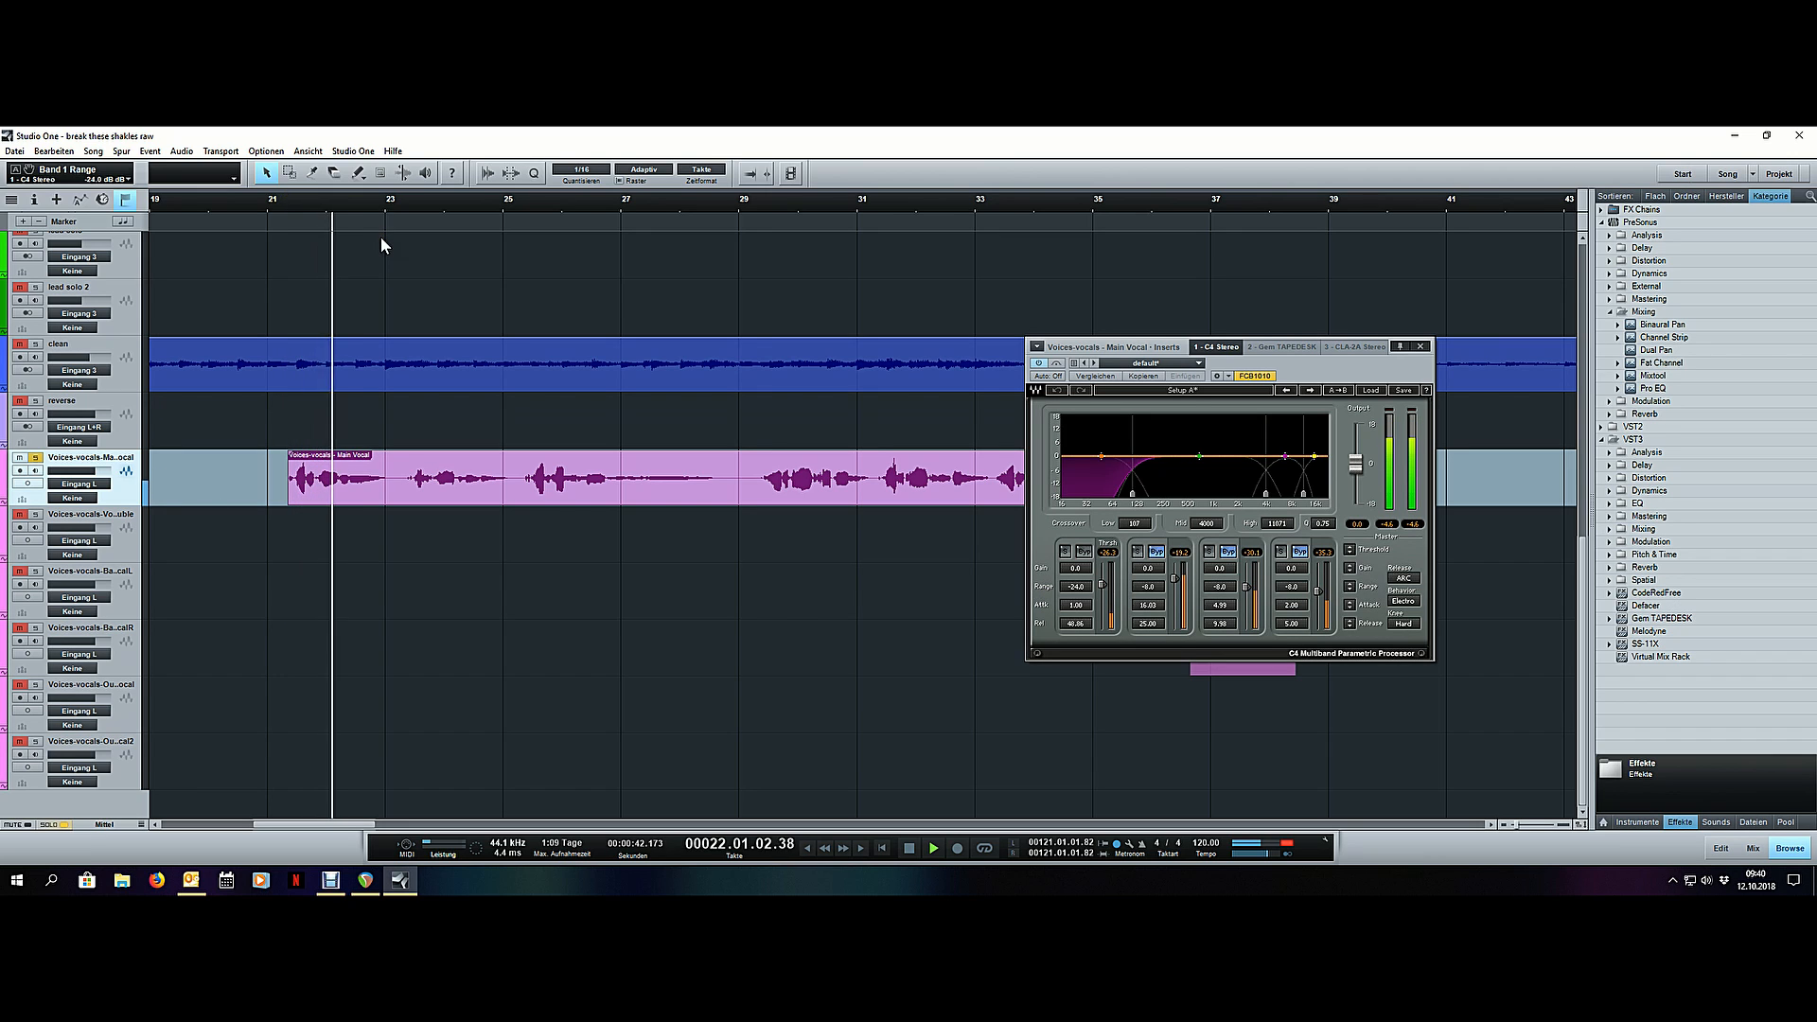
{"action": "left_click", "coordinate": [417, 207]}
{"action": "left_click", "coordinate": [405, 209]}
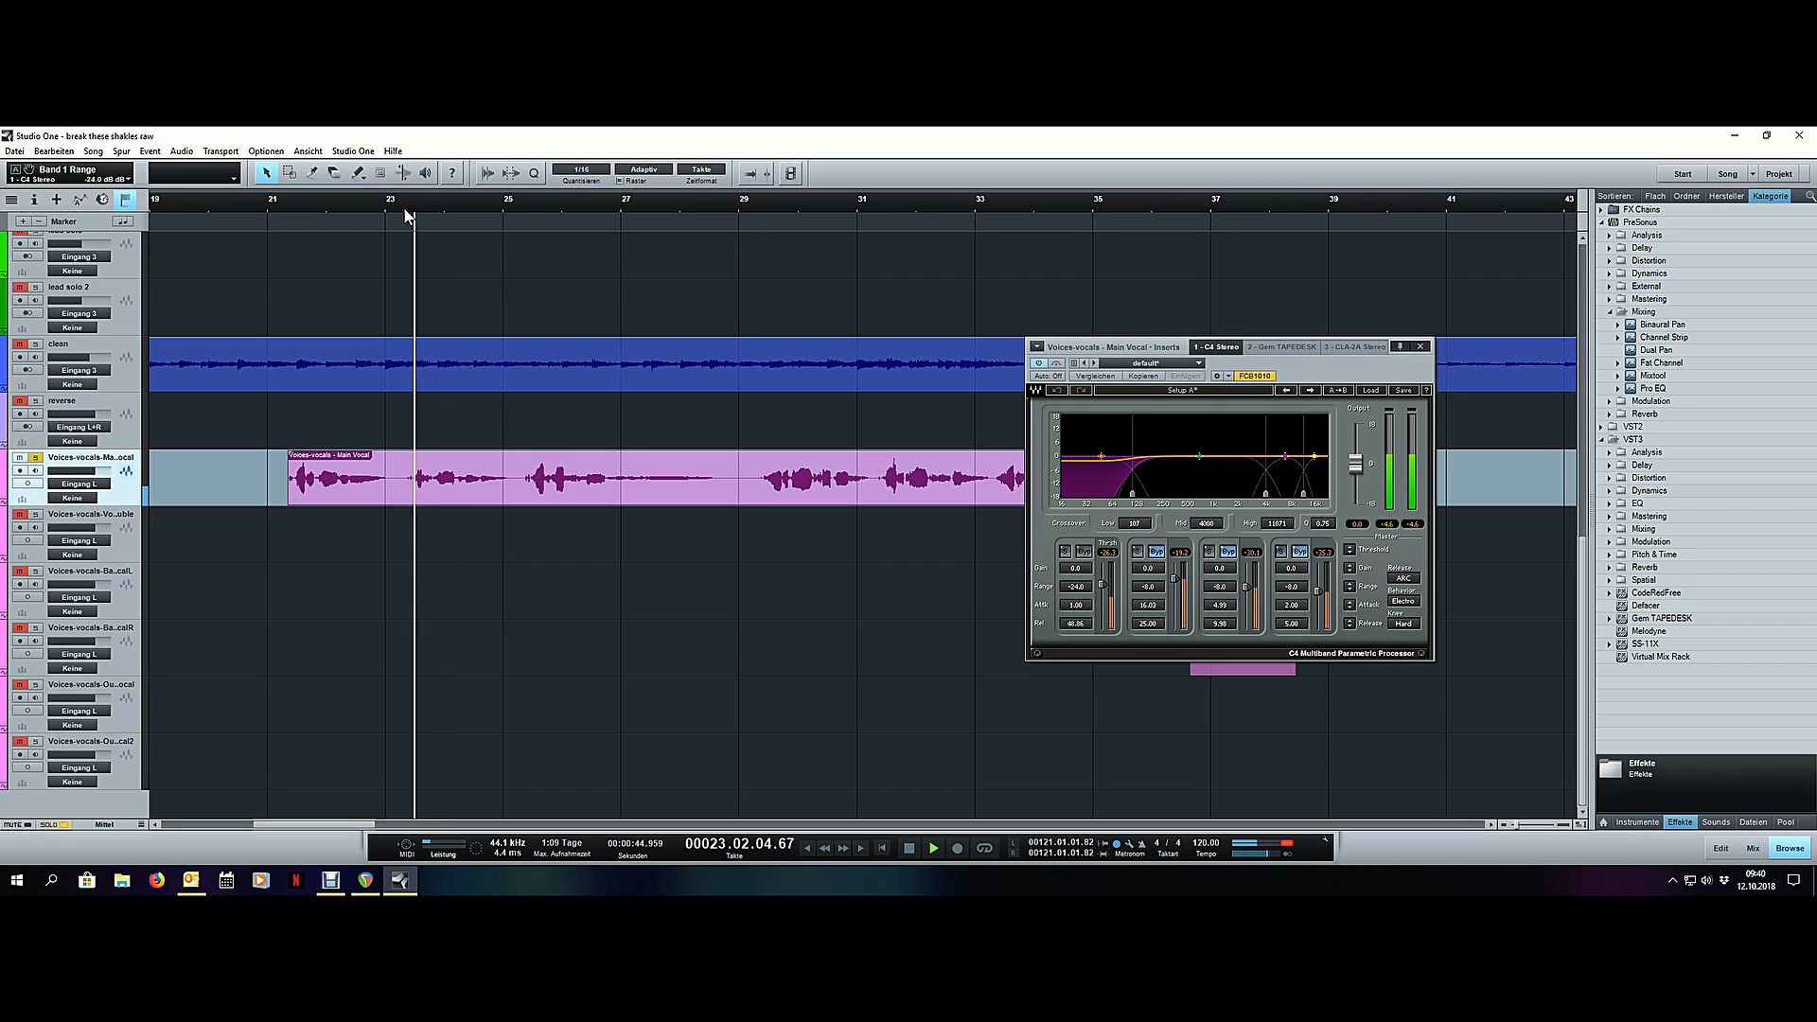
{"action": "left_click", "coordinate": [527, 206]}
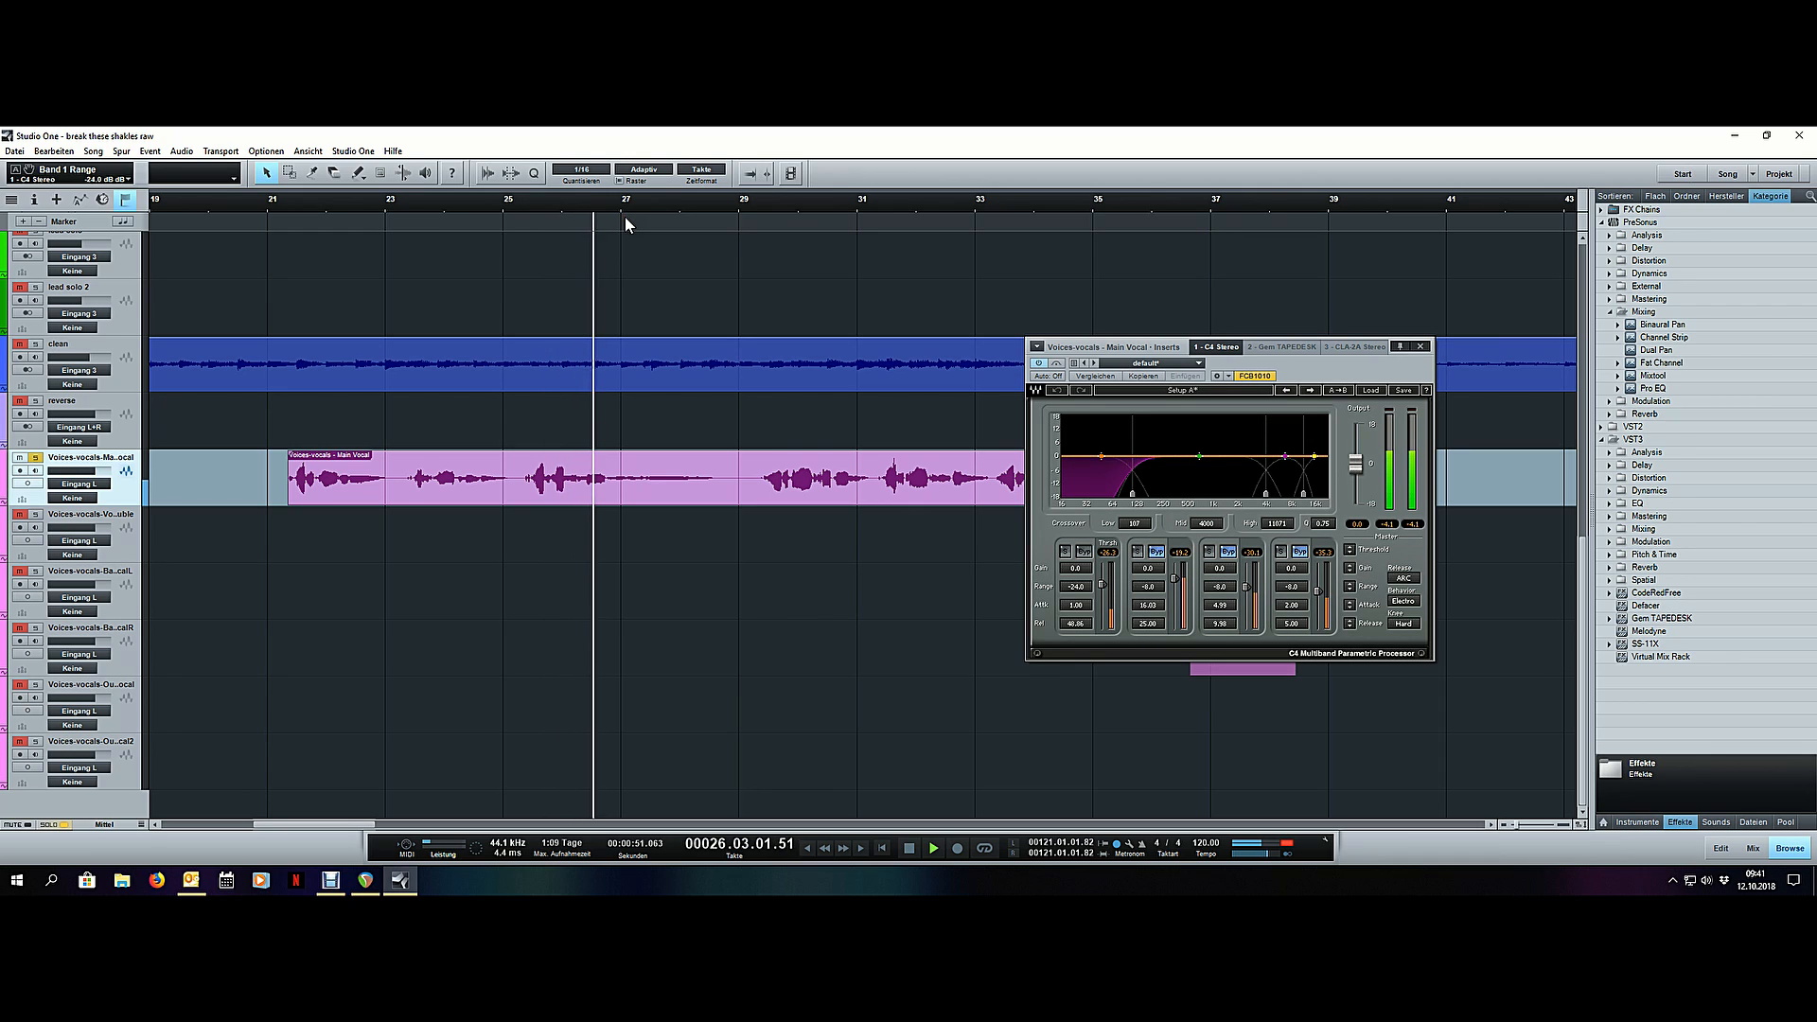
{"action": "key", "text": "space"}
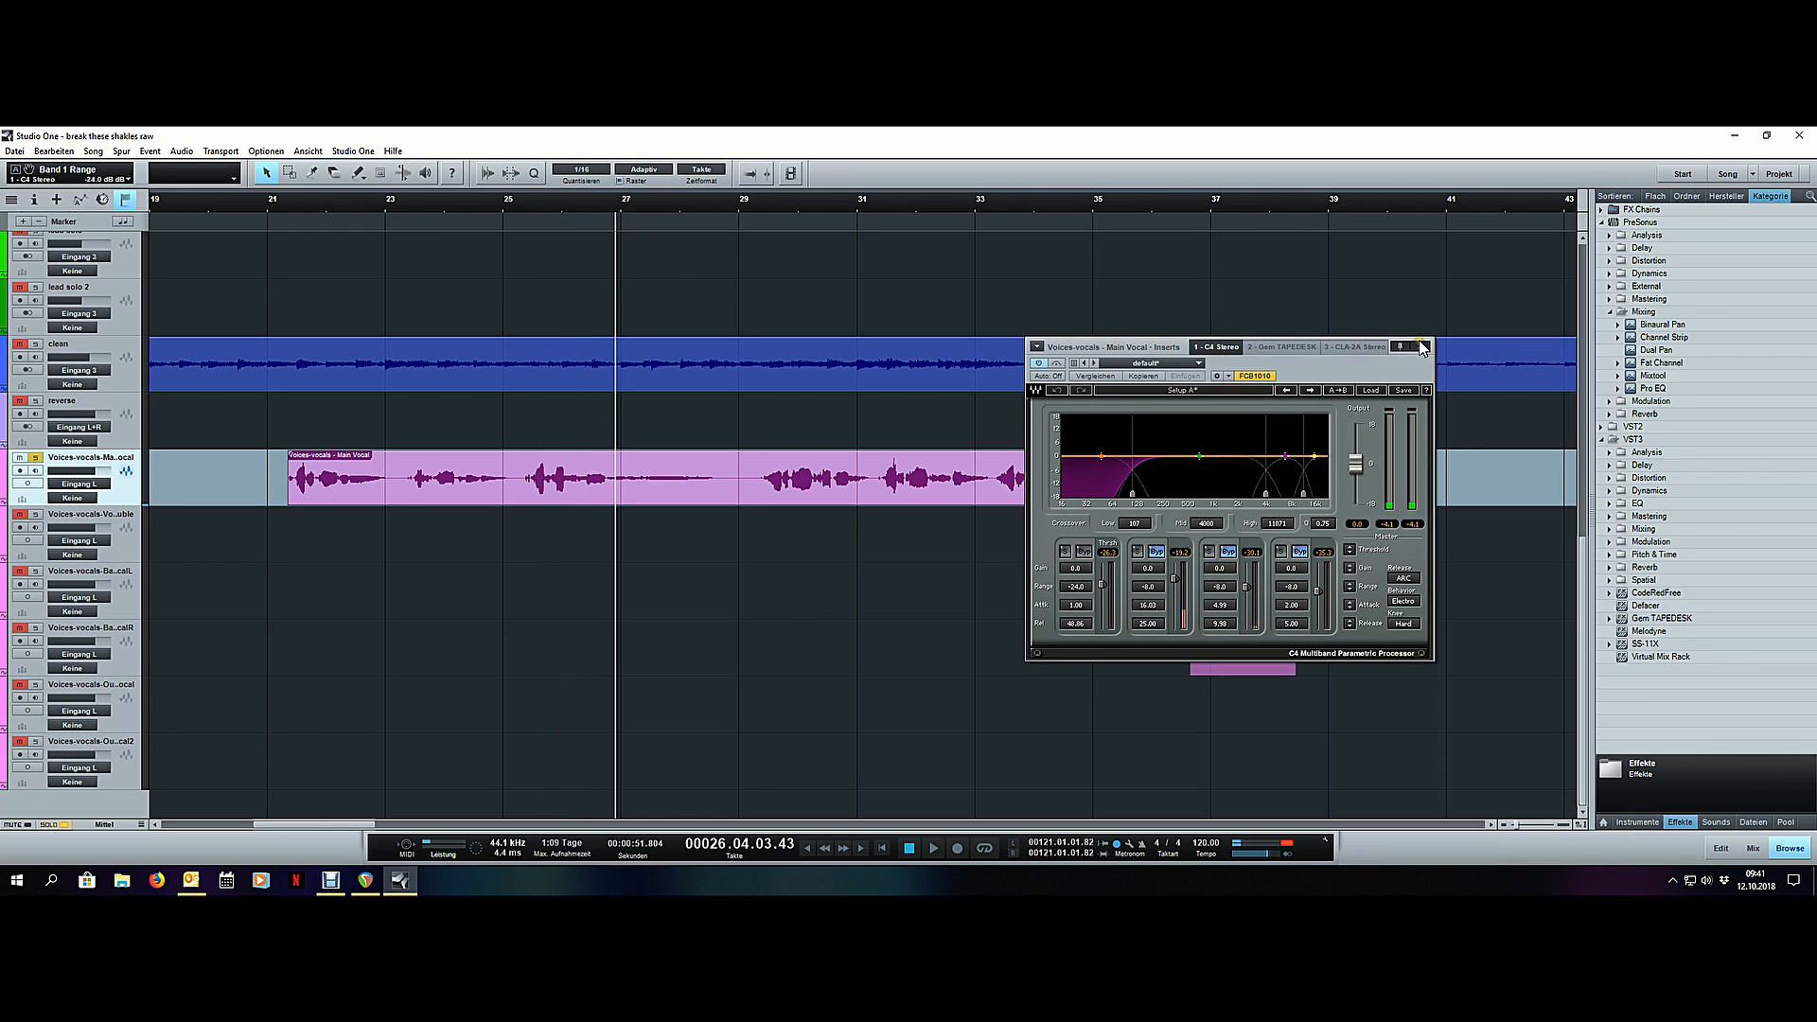
{"action": "left_click", "coordinate": [1419, 347]}
- Open the main vocal's CLA-2A and place its window over the arrangement, clear of the earlier vocal phrases
{"action": "scroll", "coordinate": [558, 201], "scroll_direction": "down", "scroll_amount": 5}
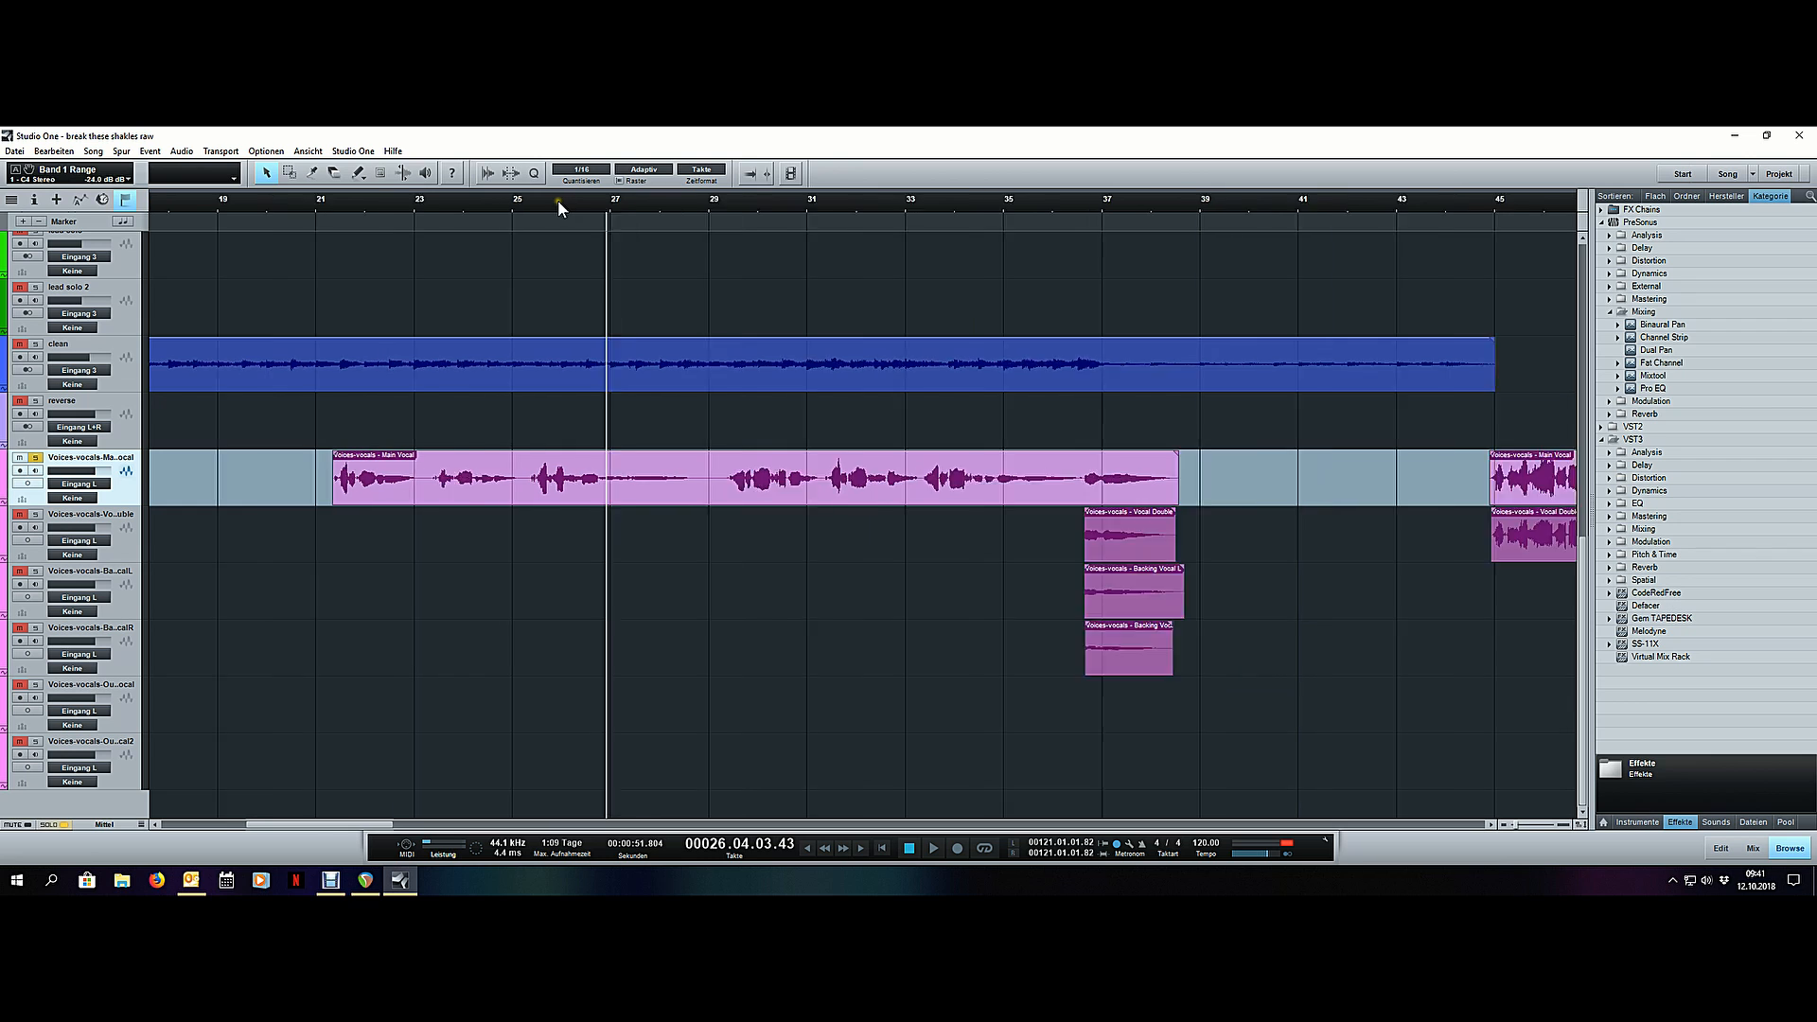
{"action": "scroll", "coordinate": [558, 201], "scroll_direction": "down", "scroll_amount": 3}
{"action": "key", "text": "F3"}
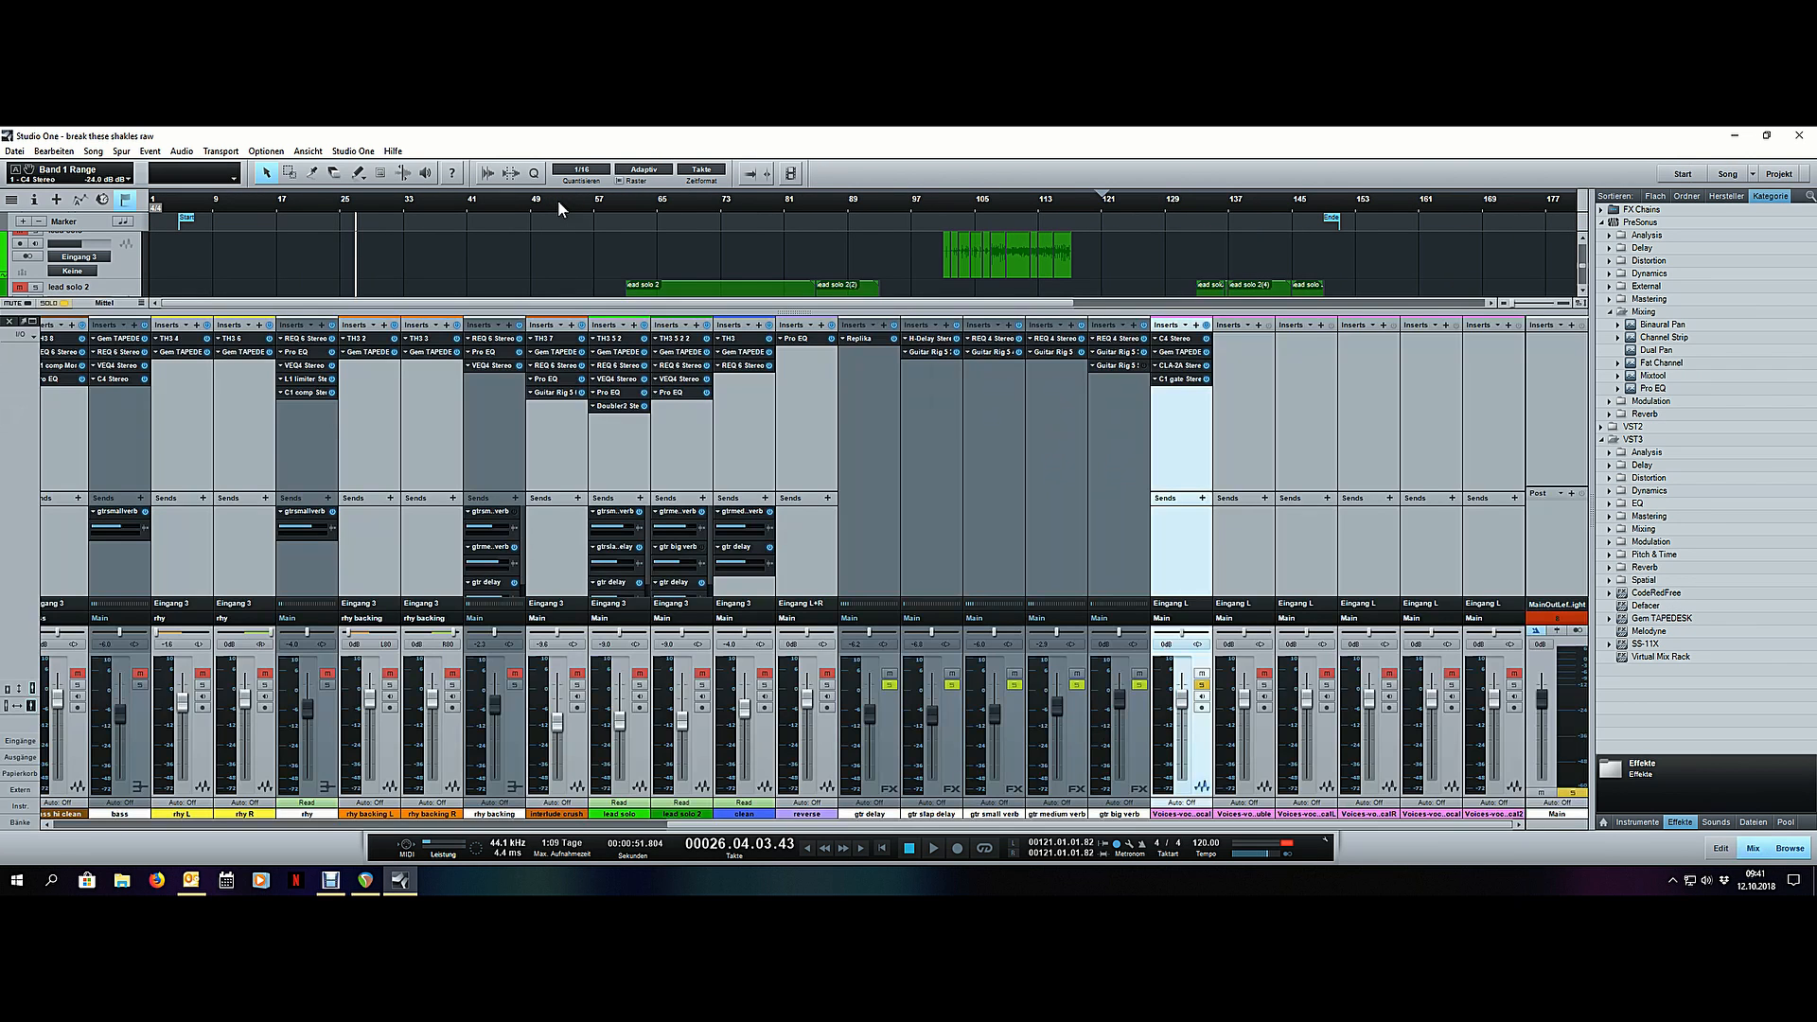
{"action": "left_click", "coordinate": [1179, 367]}
{"action": "left_click_drag", "start_coordinate": [1299, 382], "coordinate": [902, 569]}
{"action": "key", "text": "F3"}
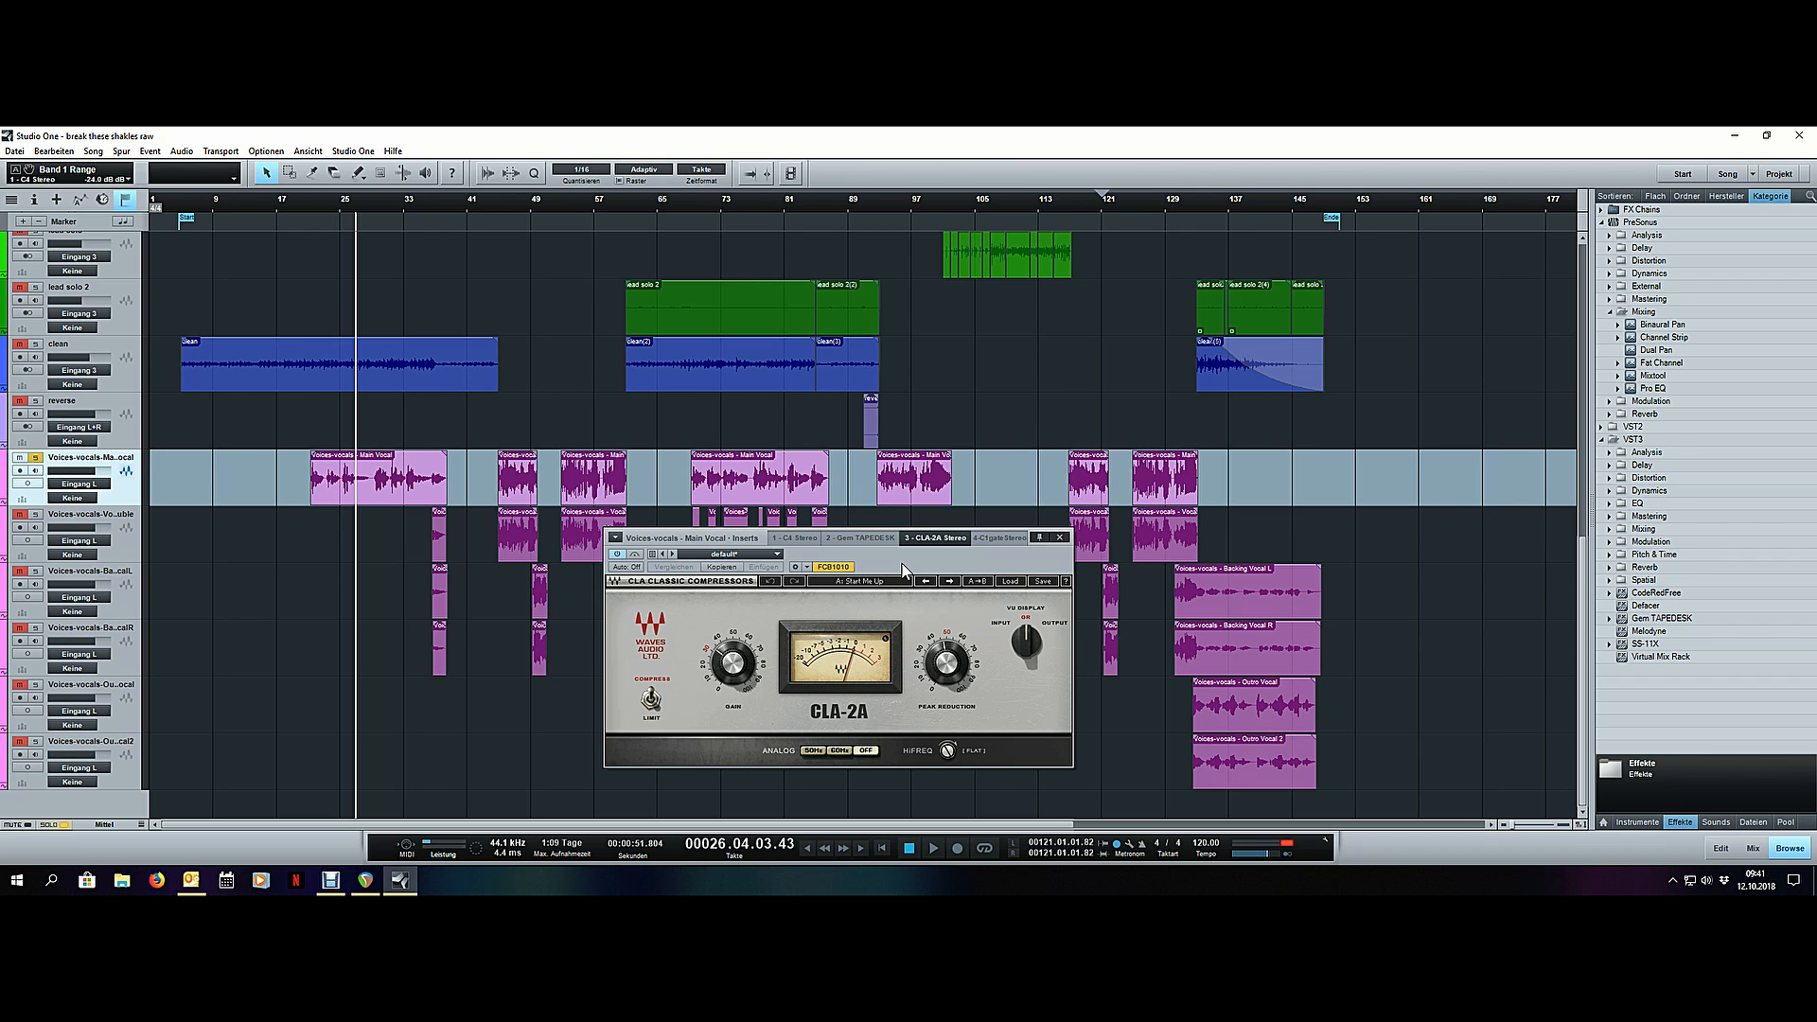
{"action": "left_click_drag", "start_coordinate": [902, 568], "coordinate": [937, 561]}
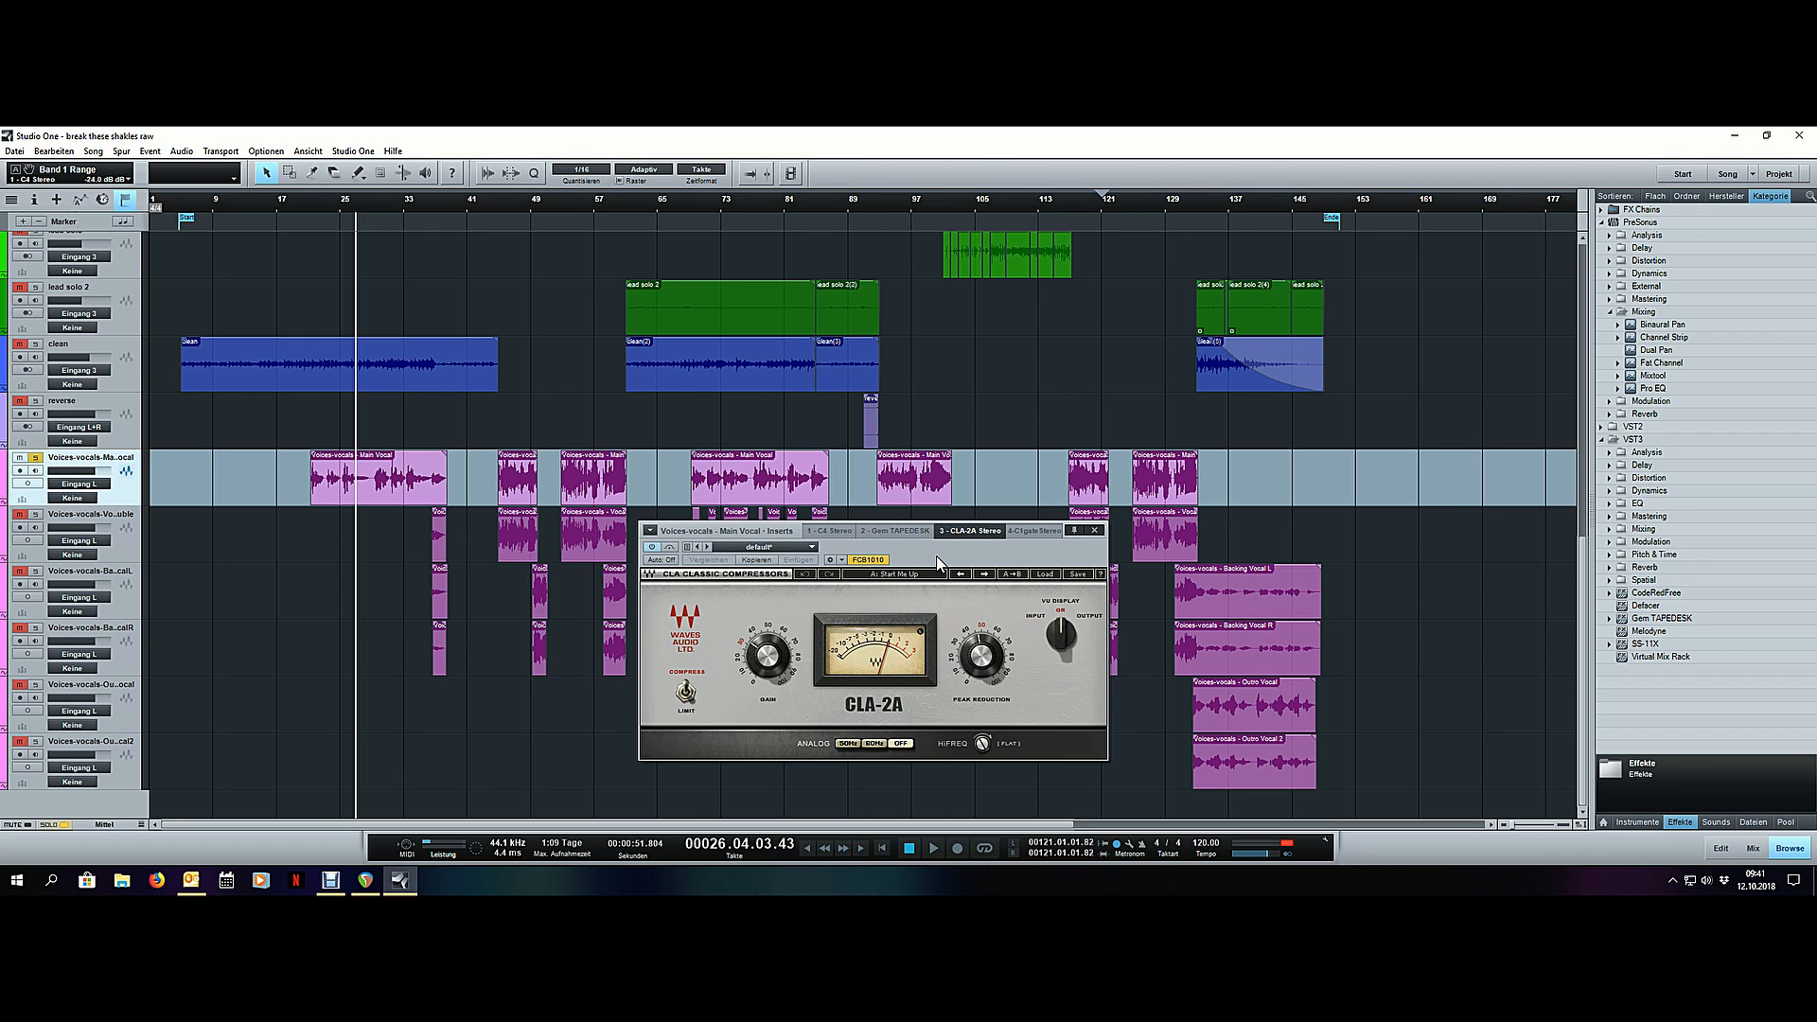
{"action": "left_click_drag", "start_coordinate": [937, 560], "coordinate": [1273, 511]}
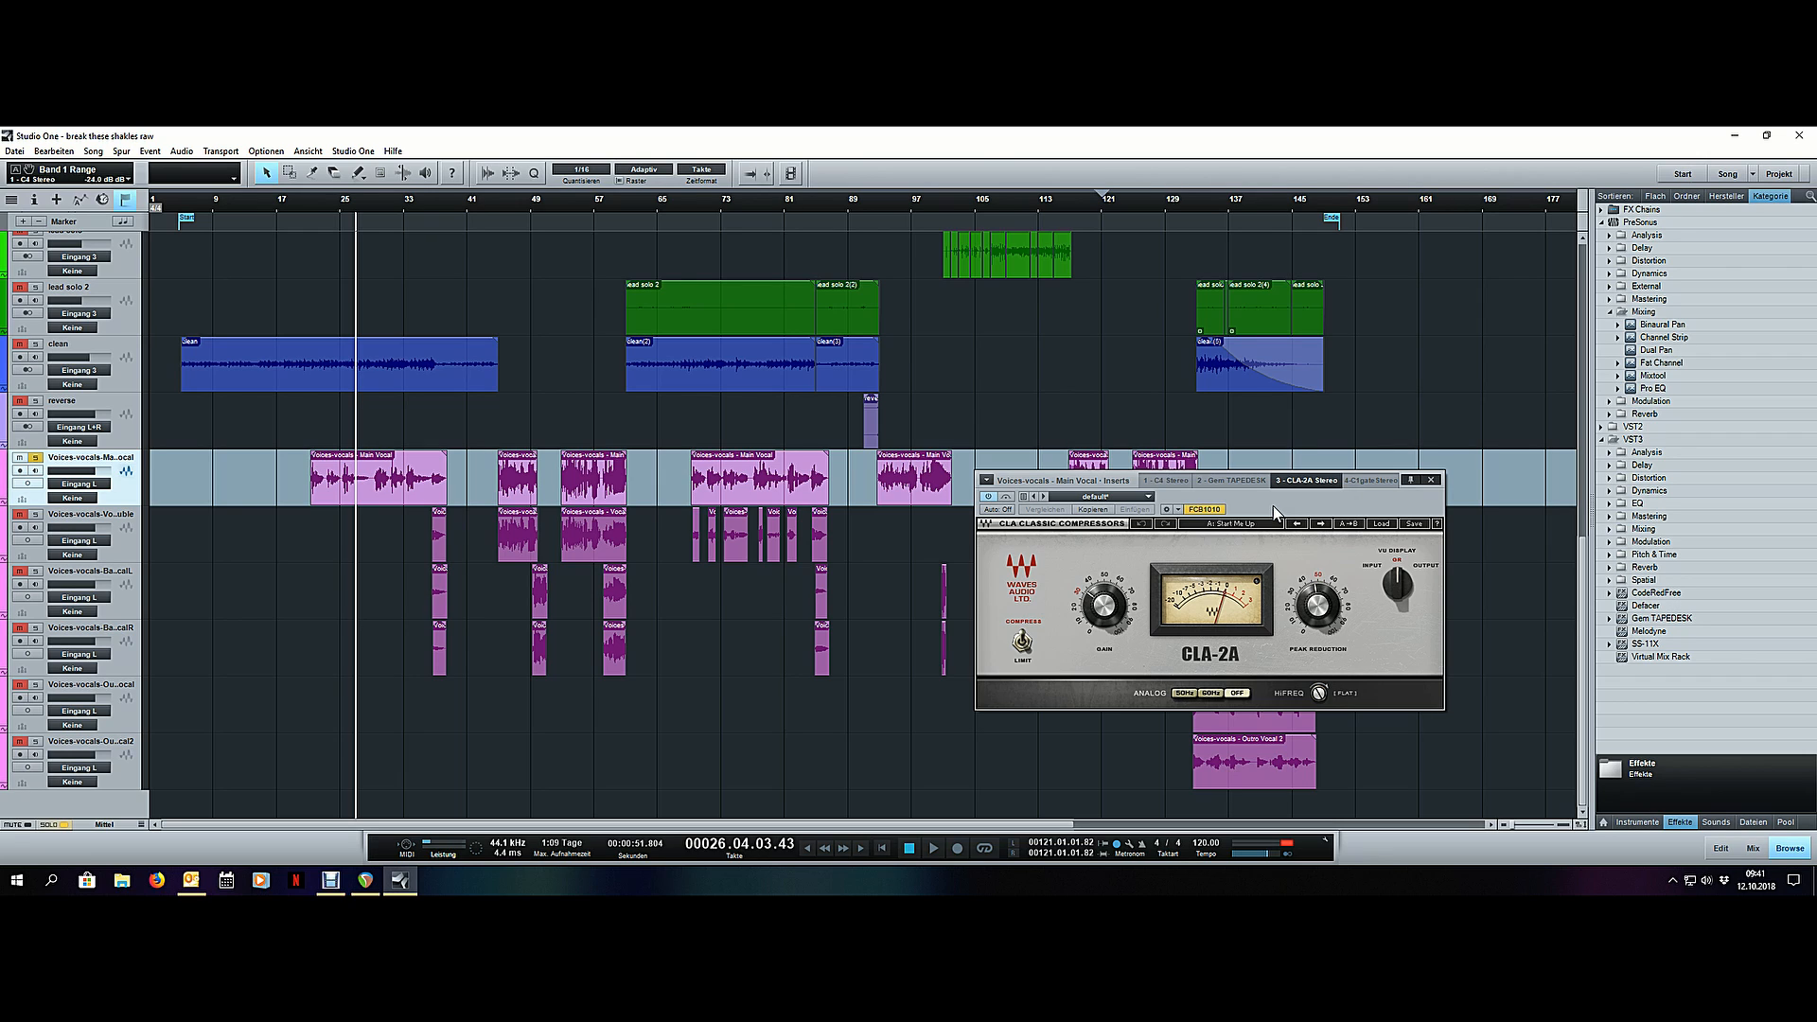
- Play the main vocal from bar 26 to about bar 30 while watching the CLA-2A's gain reduction meter
{"action": "scroll", "coordinate": [328, 199], "scroll_direction": "up", "scroll_amount": 5}
{"action": "key", "text": "space"}
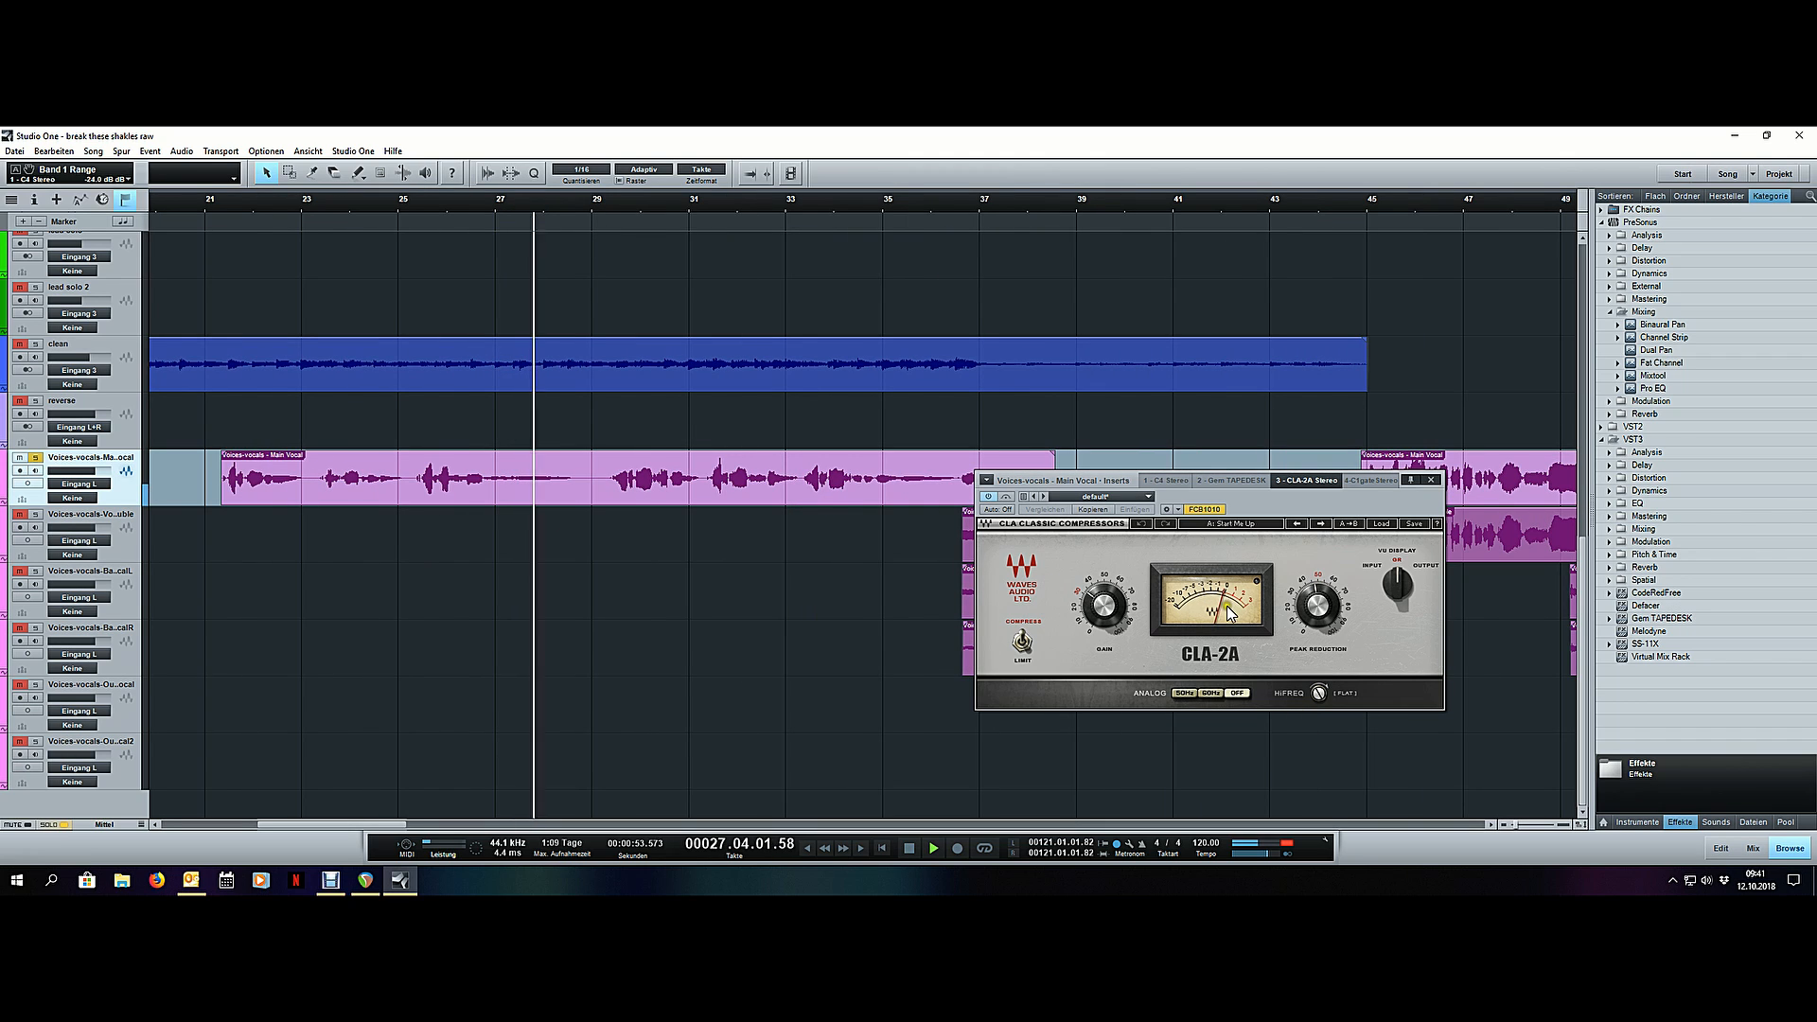
{"action": "key", "text": "space"}
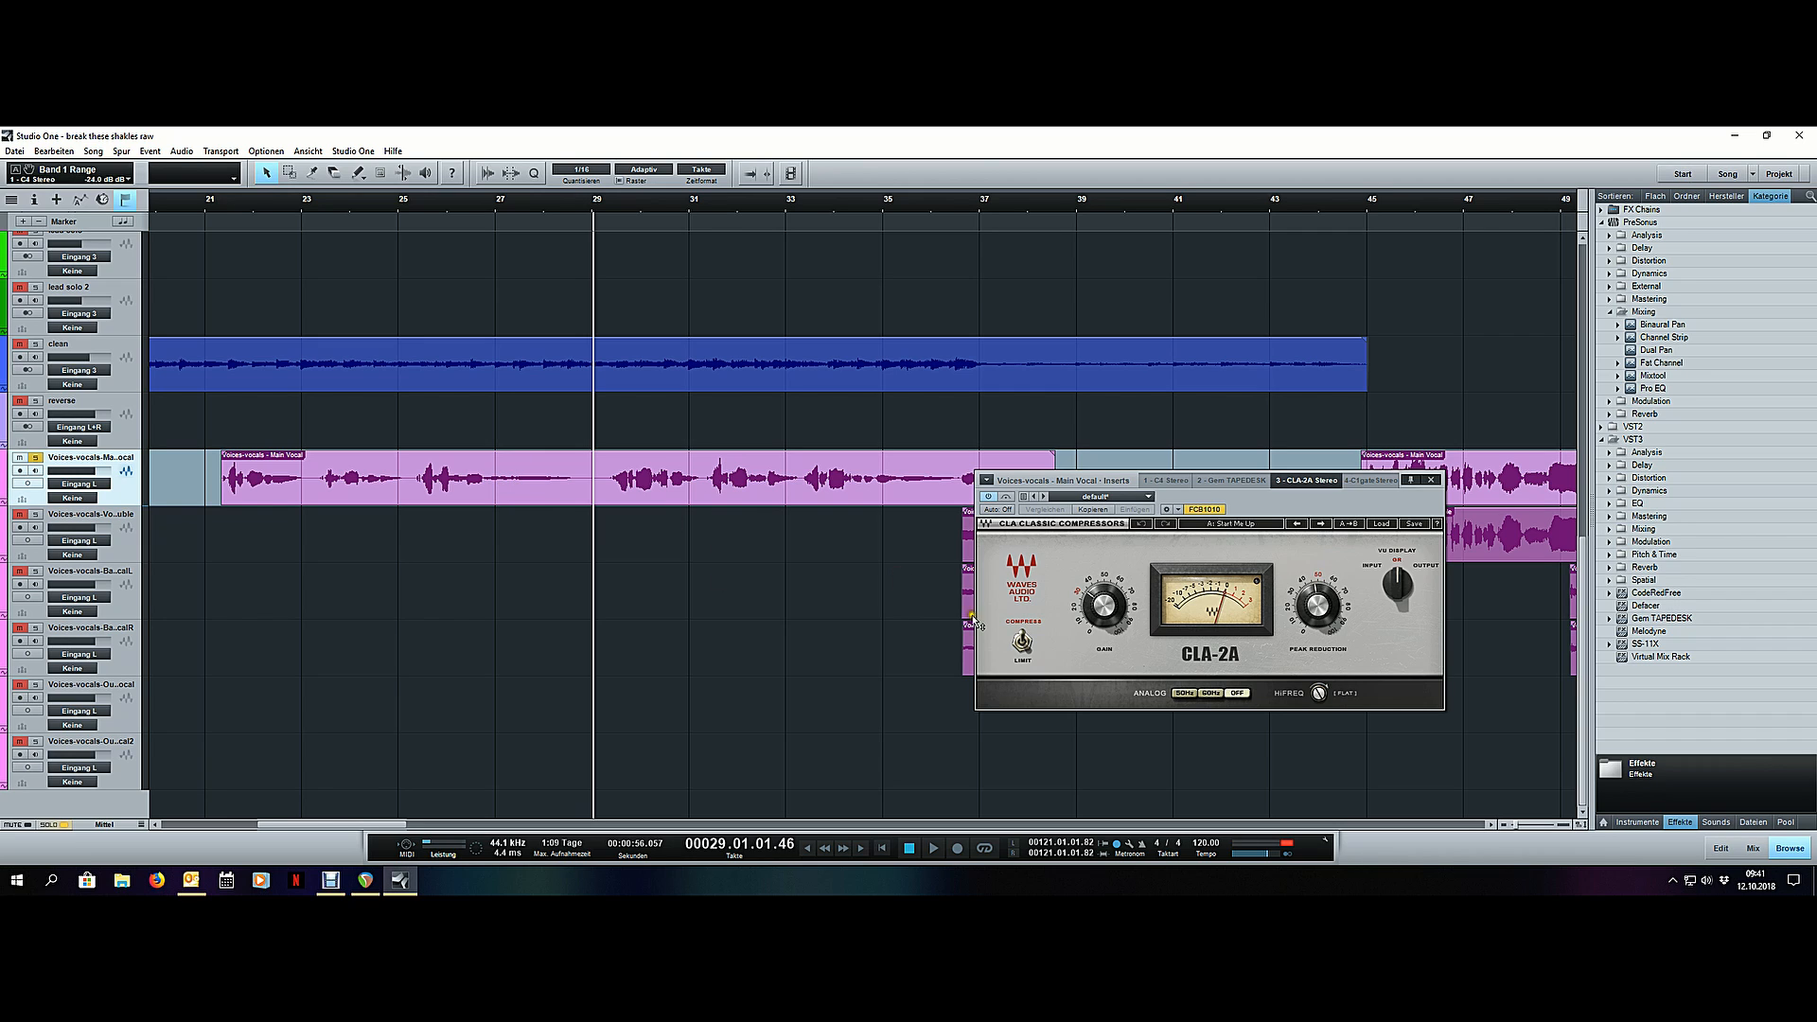
{"action": "key", "text": "space"}
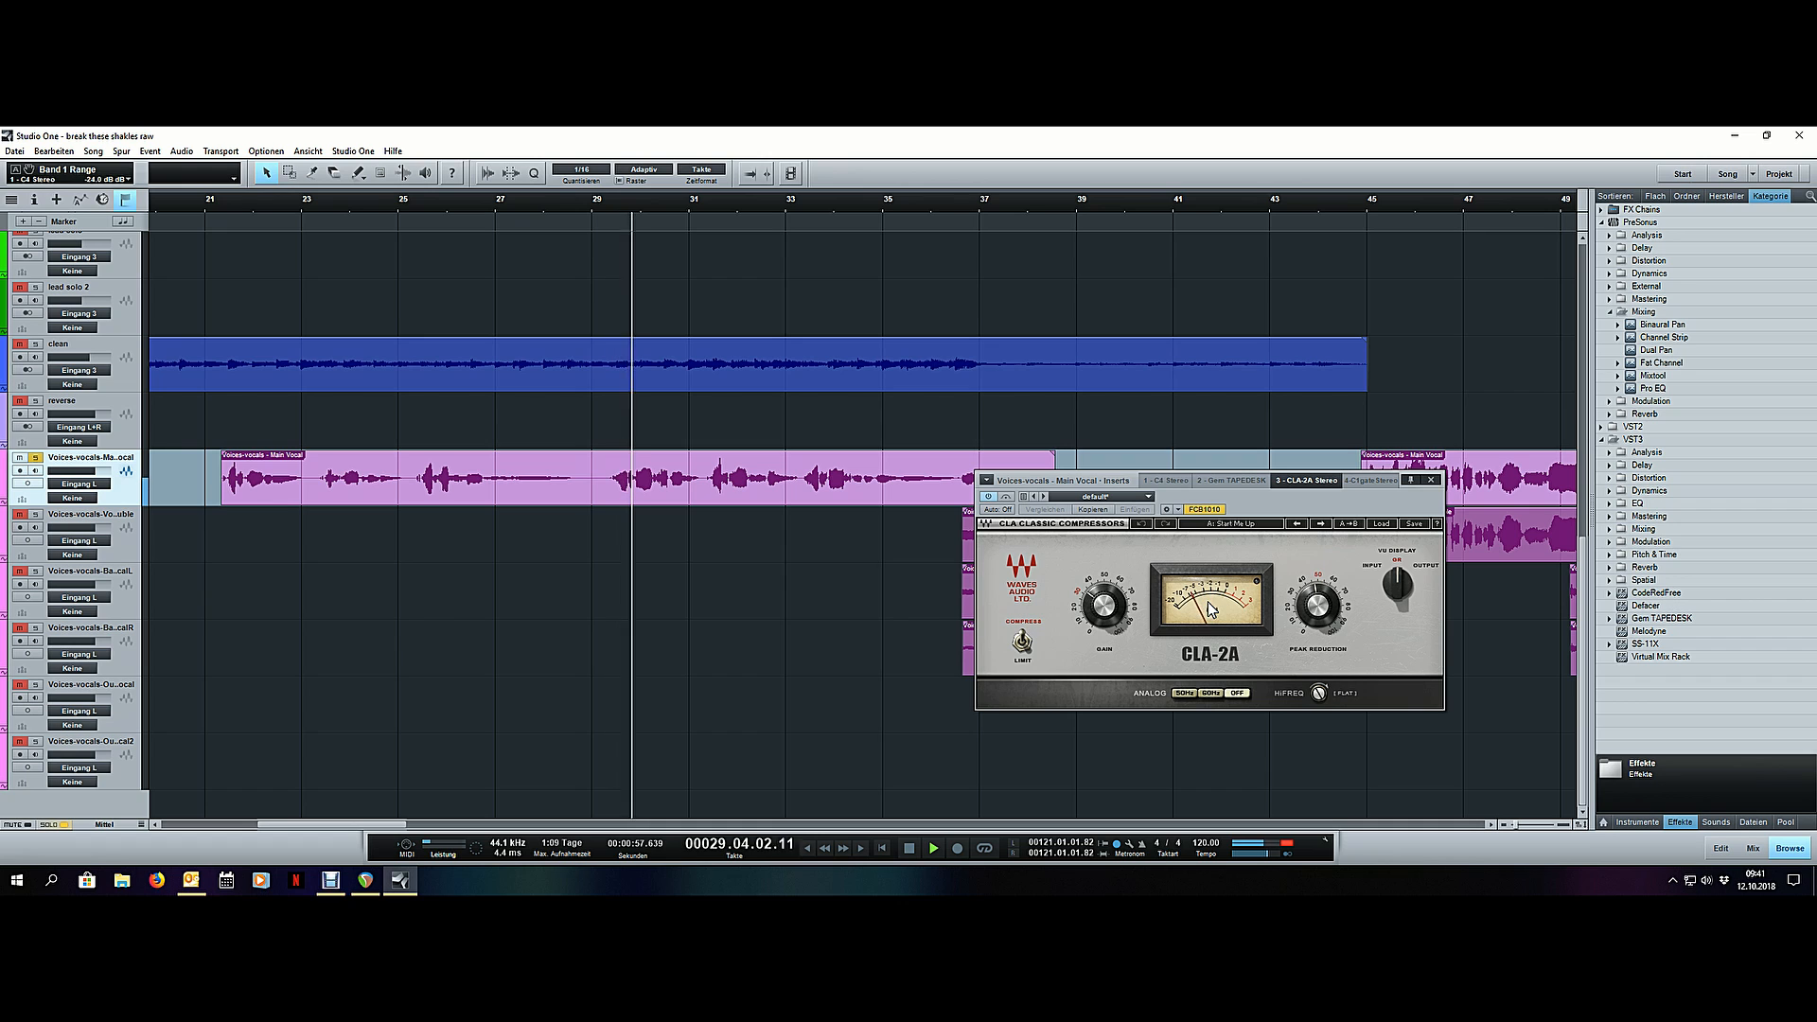
{"action": "scroll", "coordinate": [397, 200], "scroll_direction": "down", "scroll_amount": 2}
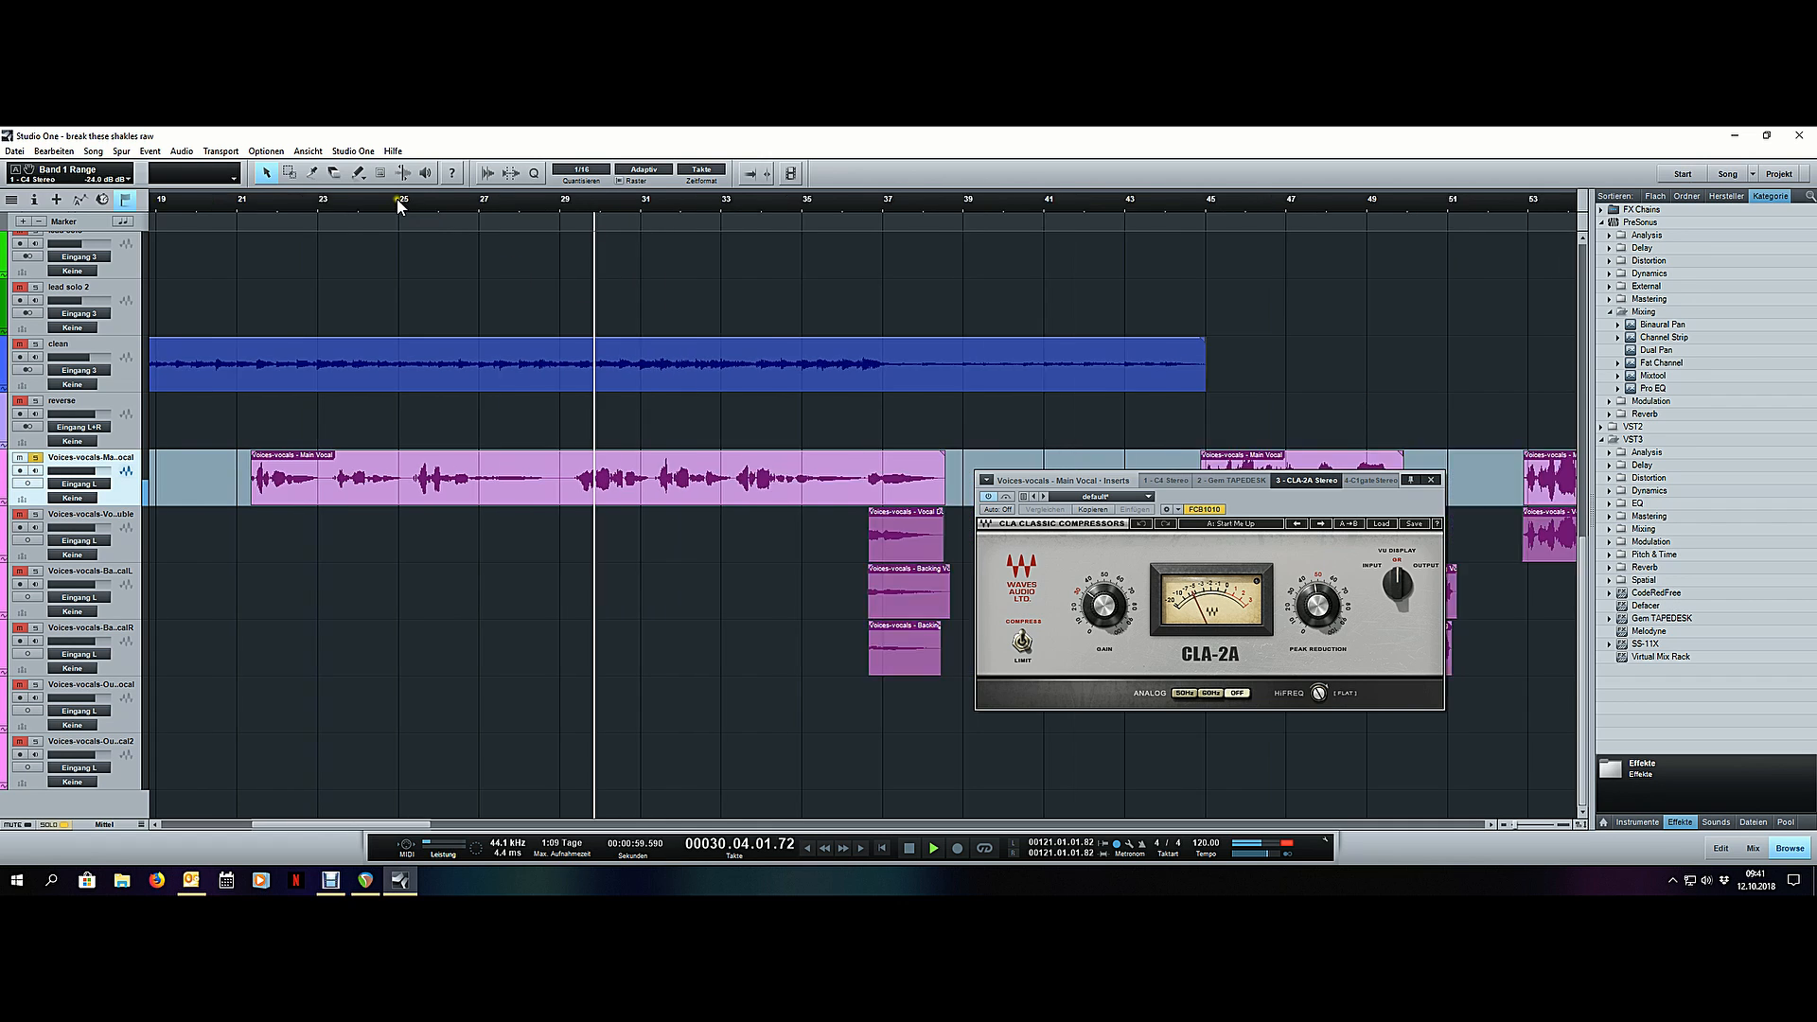
{"action": "scroll", "coordinate": [397, 200], "scroll_direction": "down", "scroll_amount": 3}
{"action": "key", "text": "space"}
- Play the main vocal's phrases around bars 45, 53 and 69 to compare the CLA-2A's compression on them
{"action": "left_click", "coordinate": [667, 199]}
{"action": "scroll", "coordinate": [712, 205], "scroll_direction": "up", "scroll_amount": 4}
{"action": "key", "text": "space"}
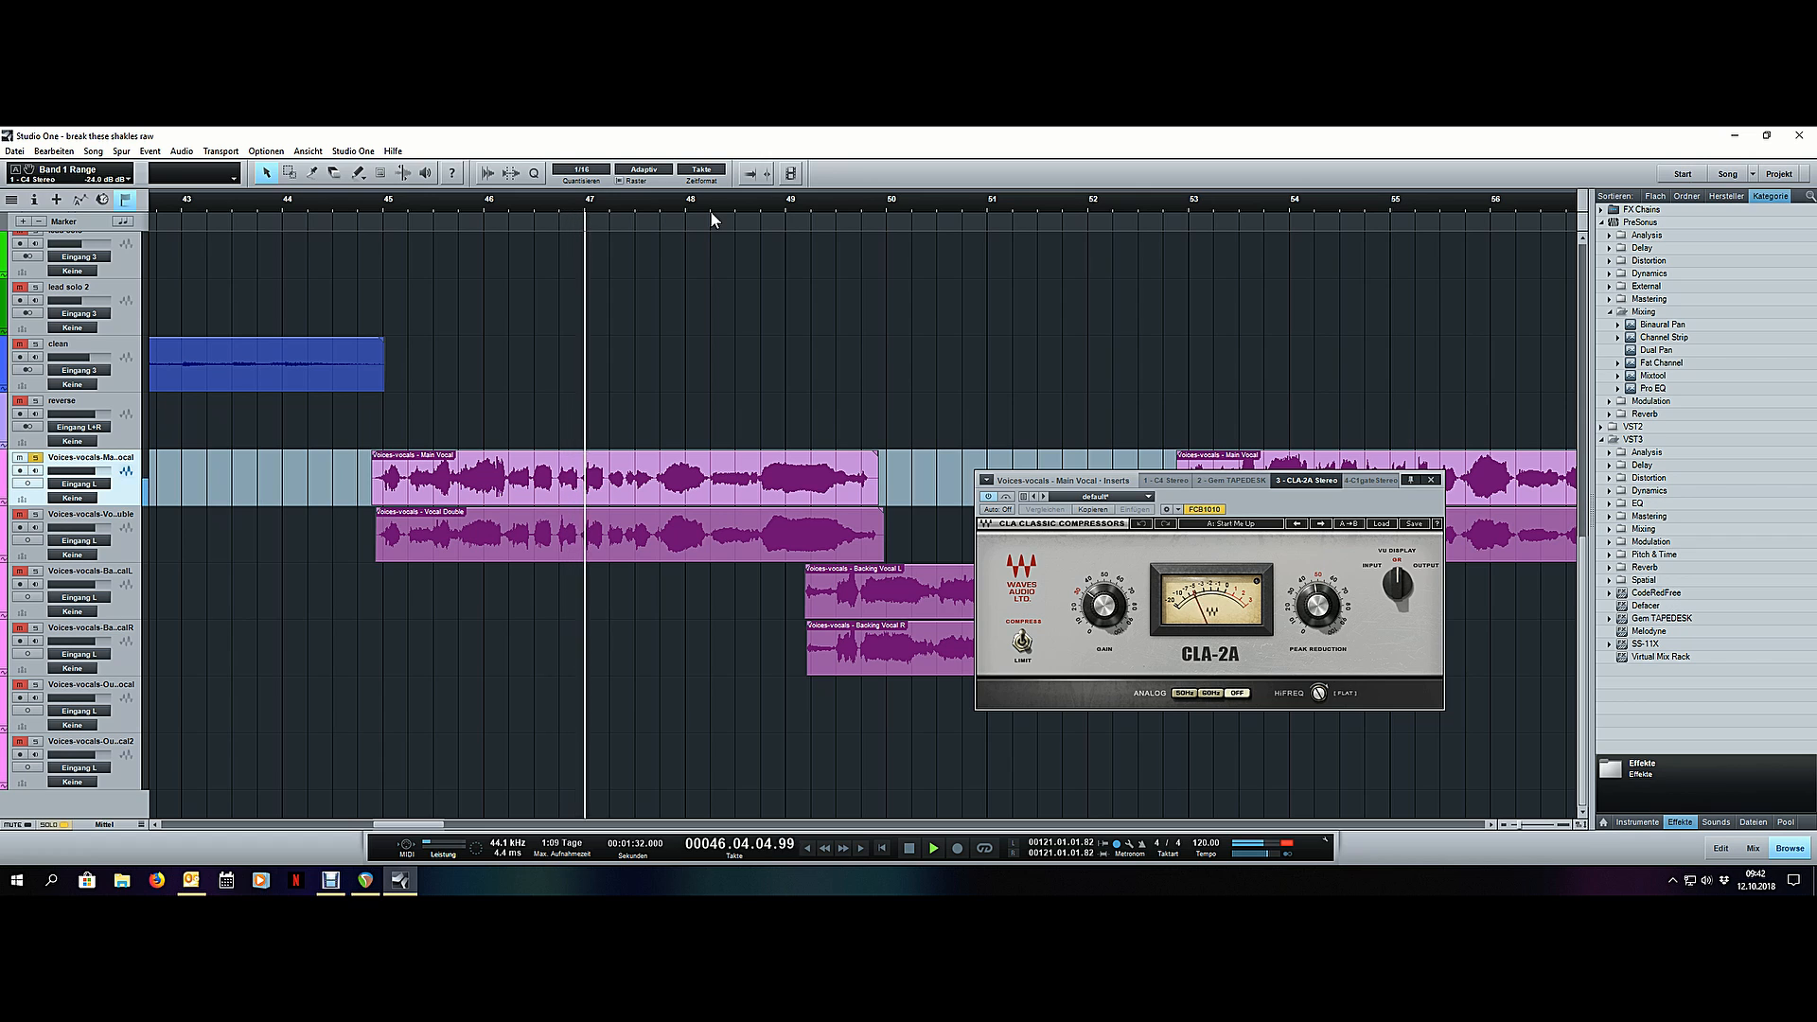
{"action": "scroll", "coordinate": [597, 202], "scroll_direction": "down", "scroll_amount": 3}
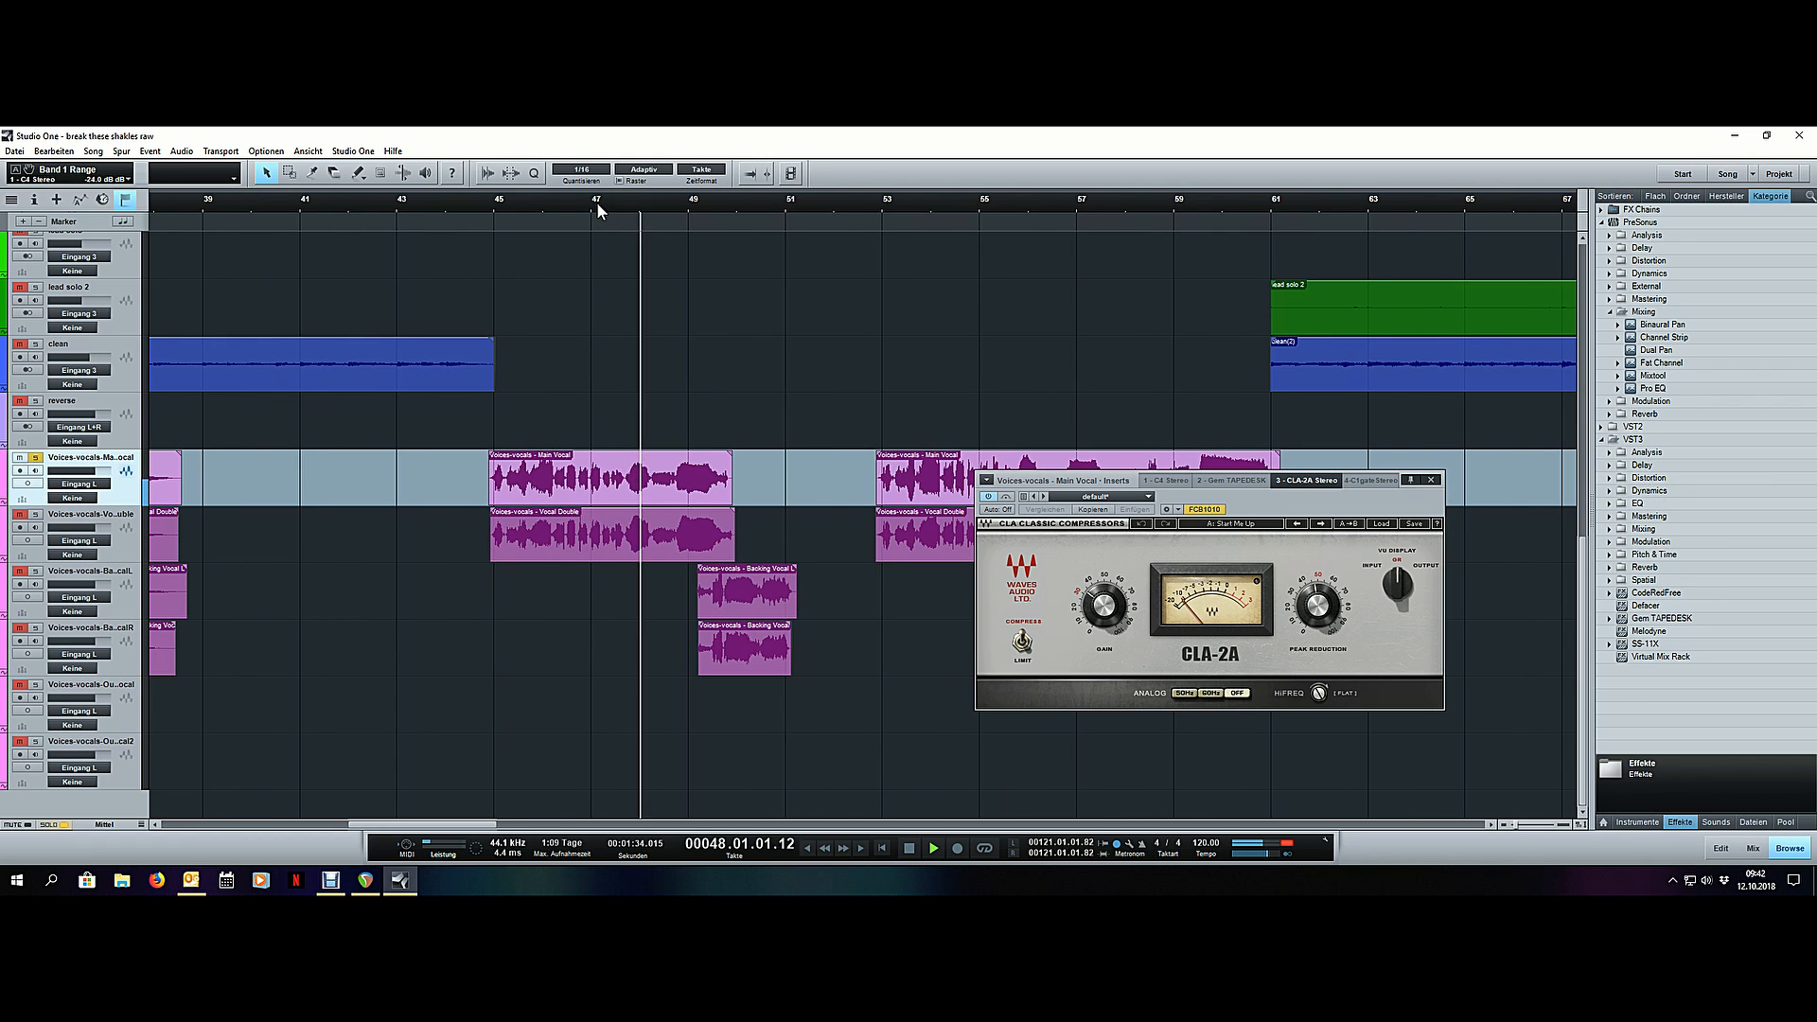
{"action": "scroll", "coordinate": [596, 201], "scroll_direction": "down", "scroll_amount": 3}
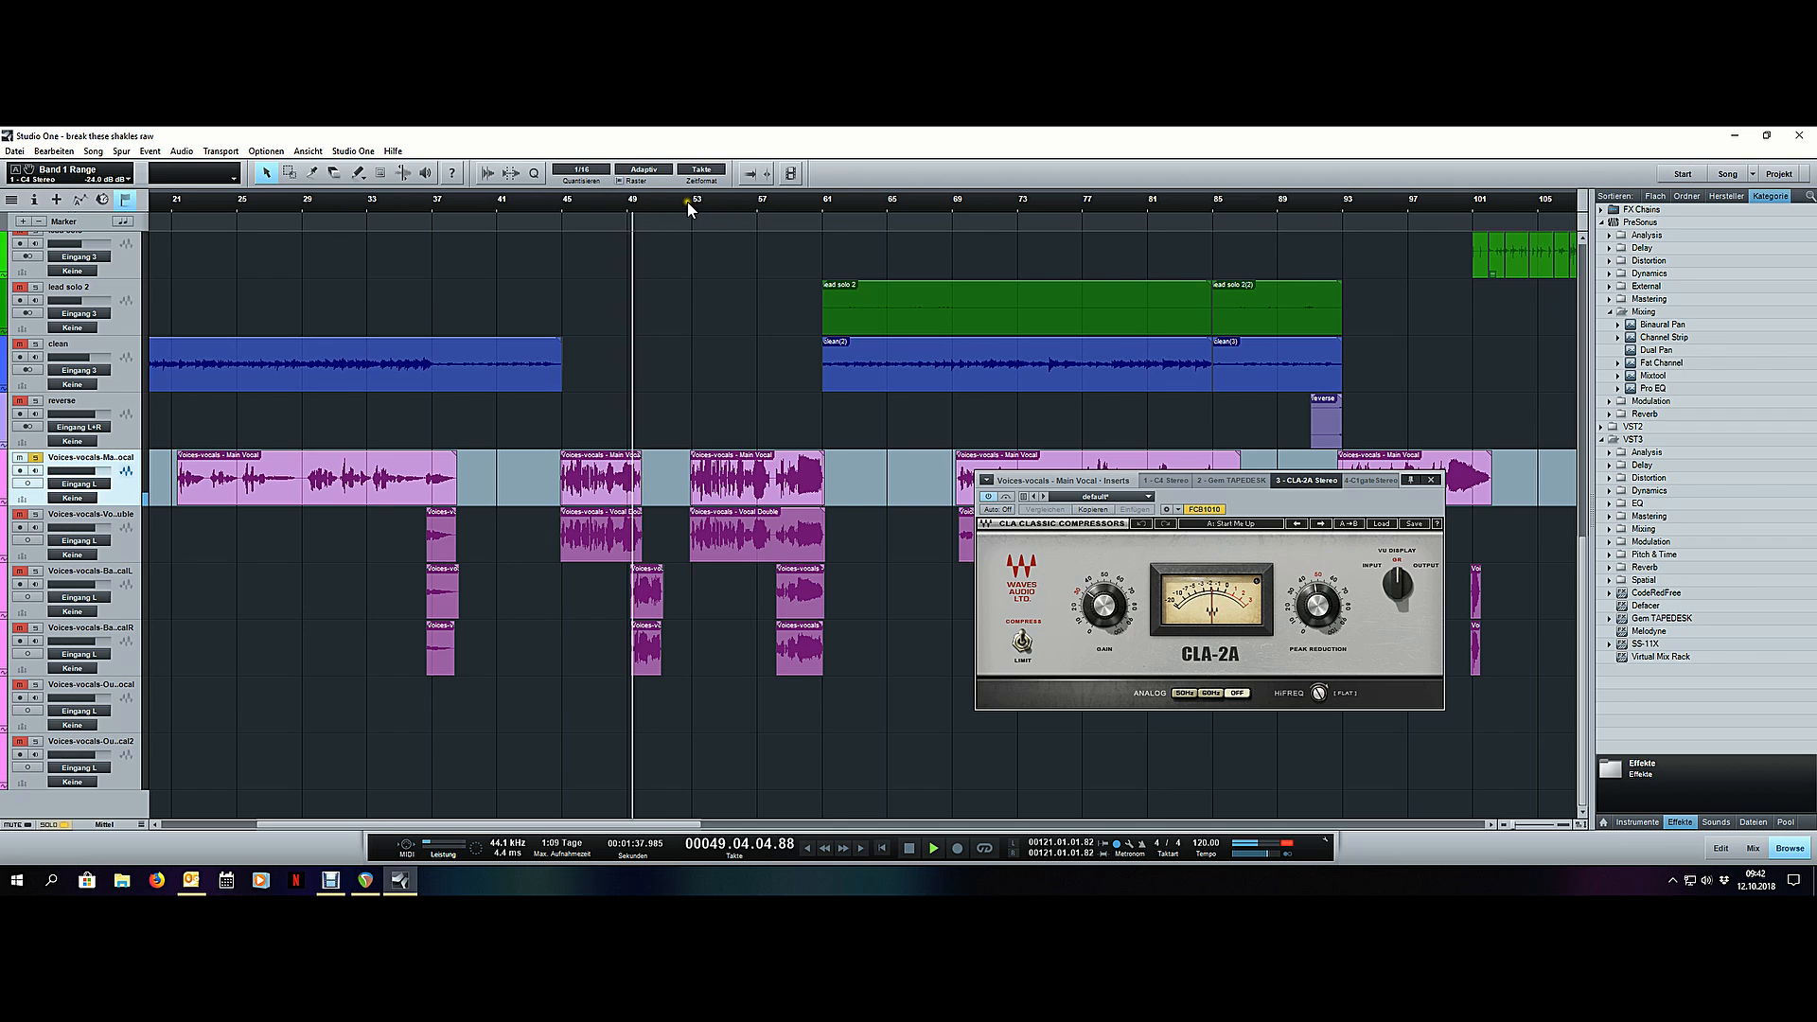
{"action": "scroll", "coordinate": [687, 201], "scroll_direction": "up", "scroll_amount": 5}
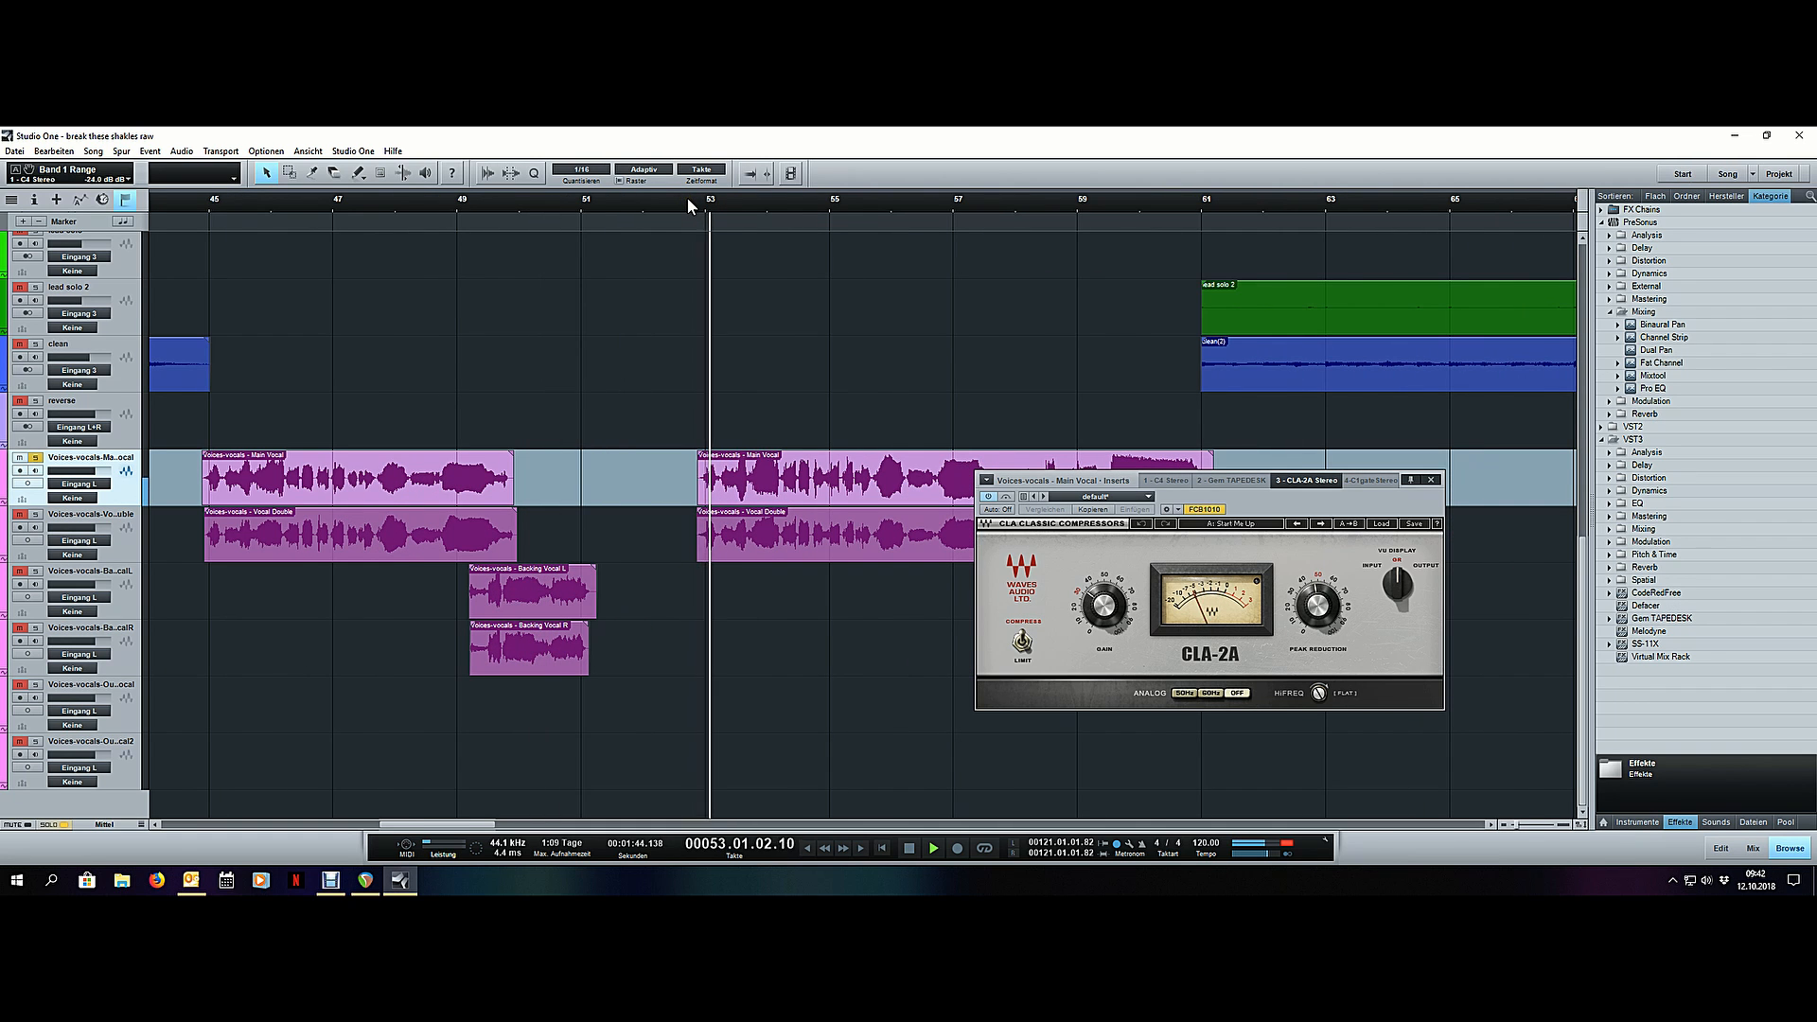
{"action": "scroll", "coordinate": [687, 202], "scroll_direction": "down", "scroll_amount": 7}
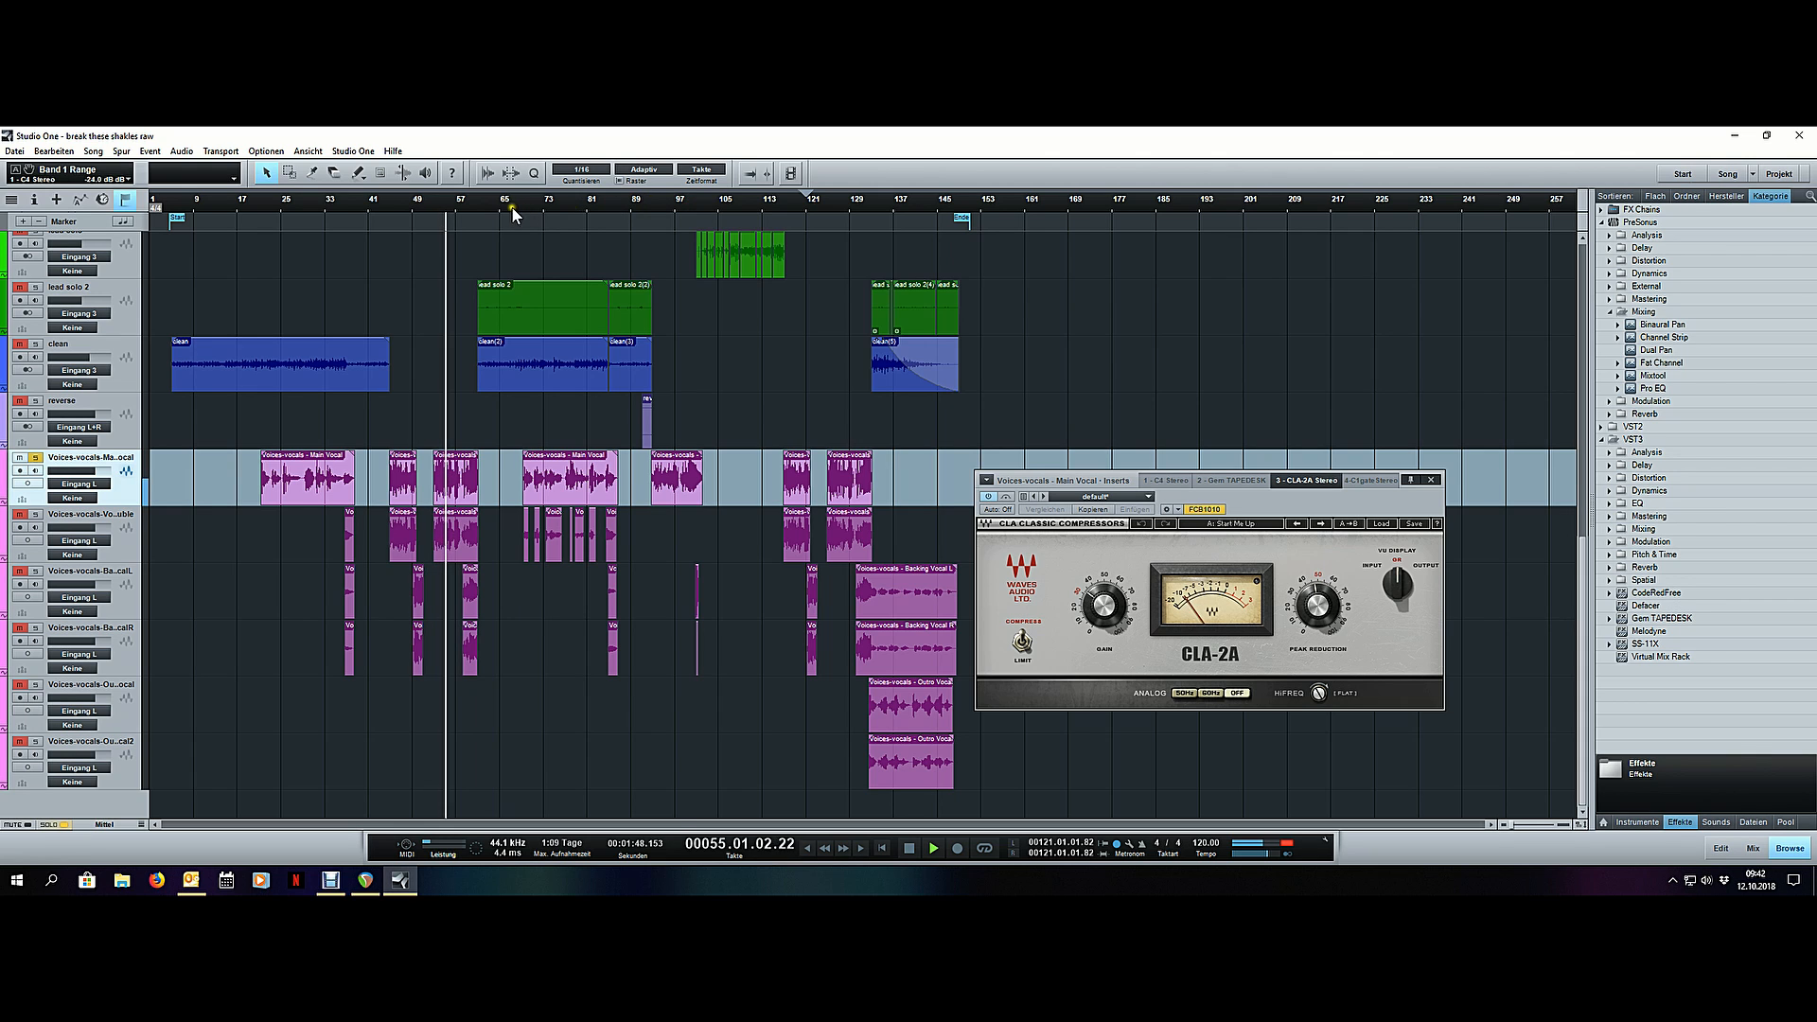
{"action": "scroll", "coordinate": [481, 201], "scroll_direction": "up", "scroll_amount": 5}
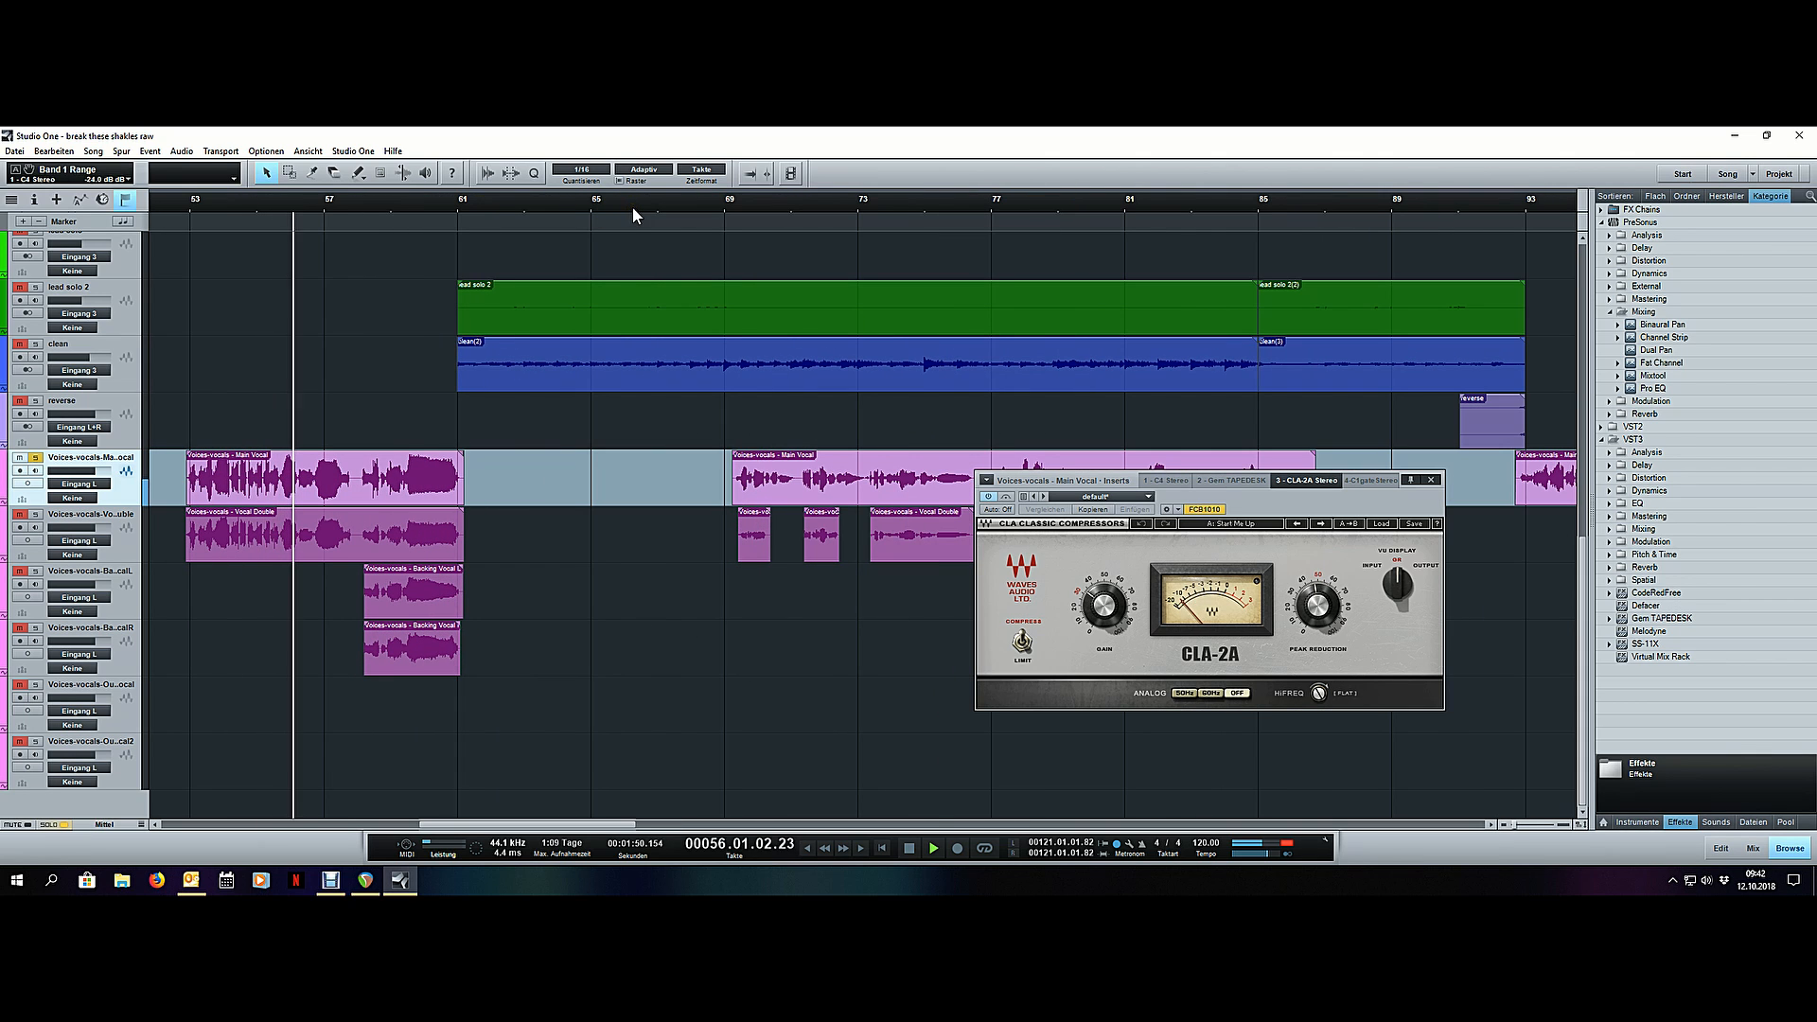
{"action": "left_click", "coordinate": [725, 202]}
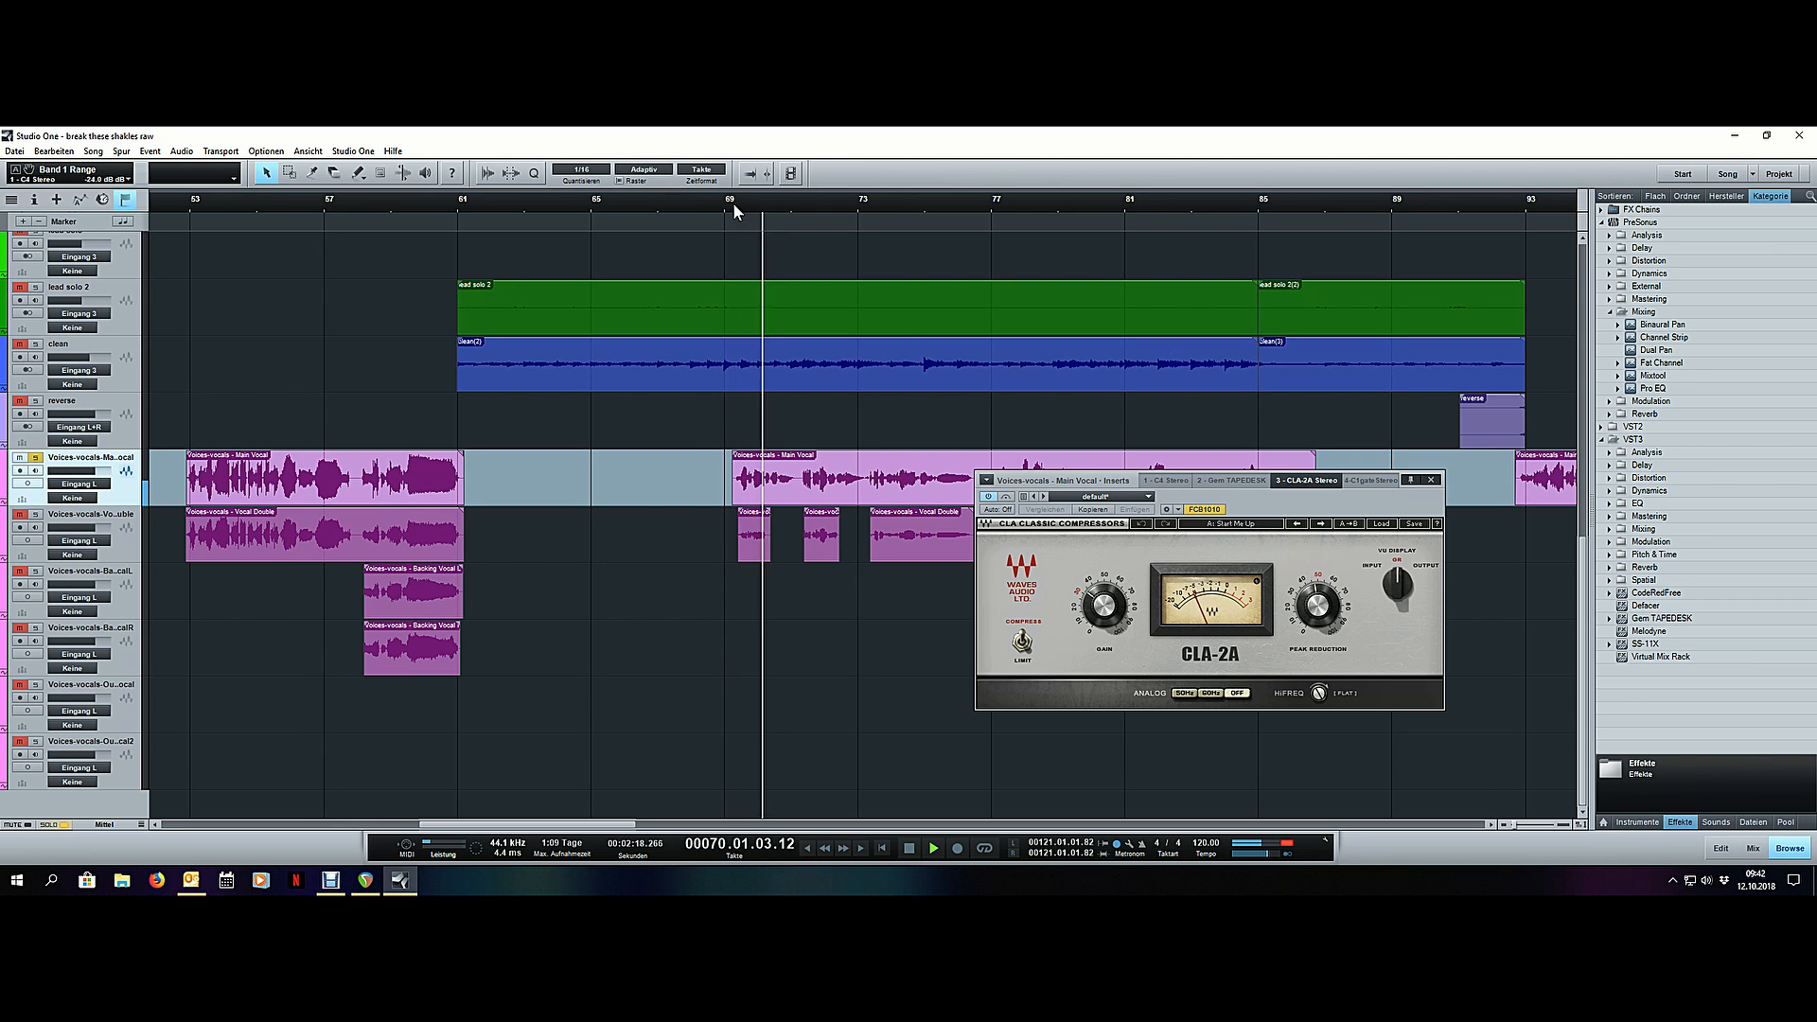
- Bypass all the main vocal's inserts, play the dry phrase from bar 53 for comparison, and reactivate the inserts
{"action": "key", "text": "F3"}
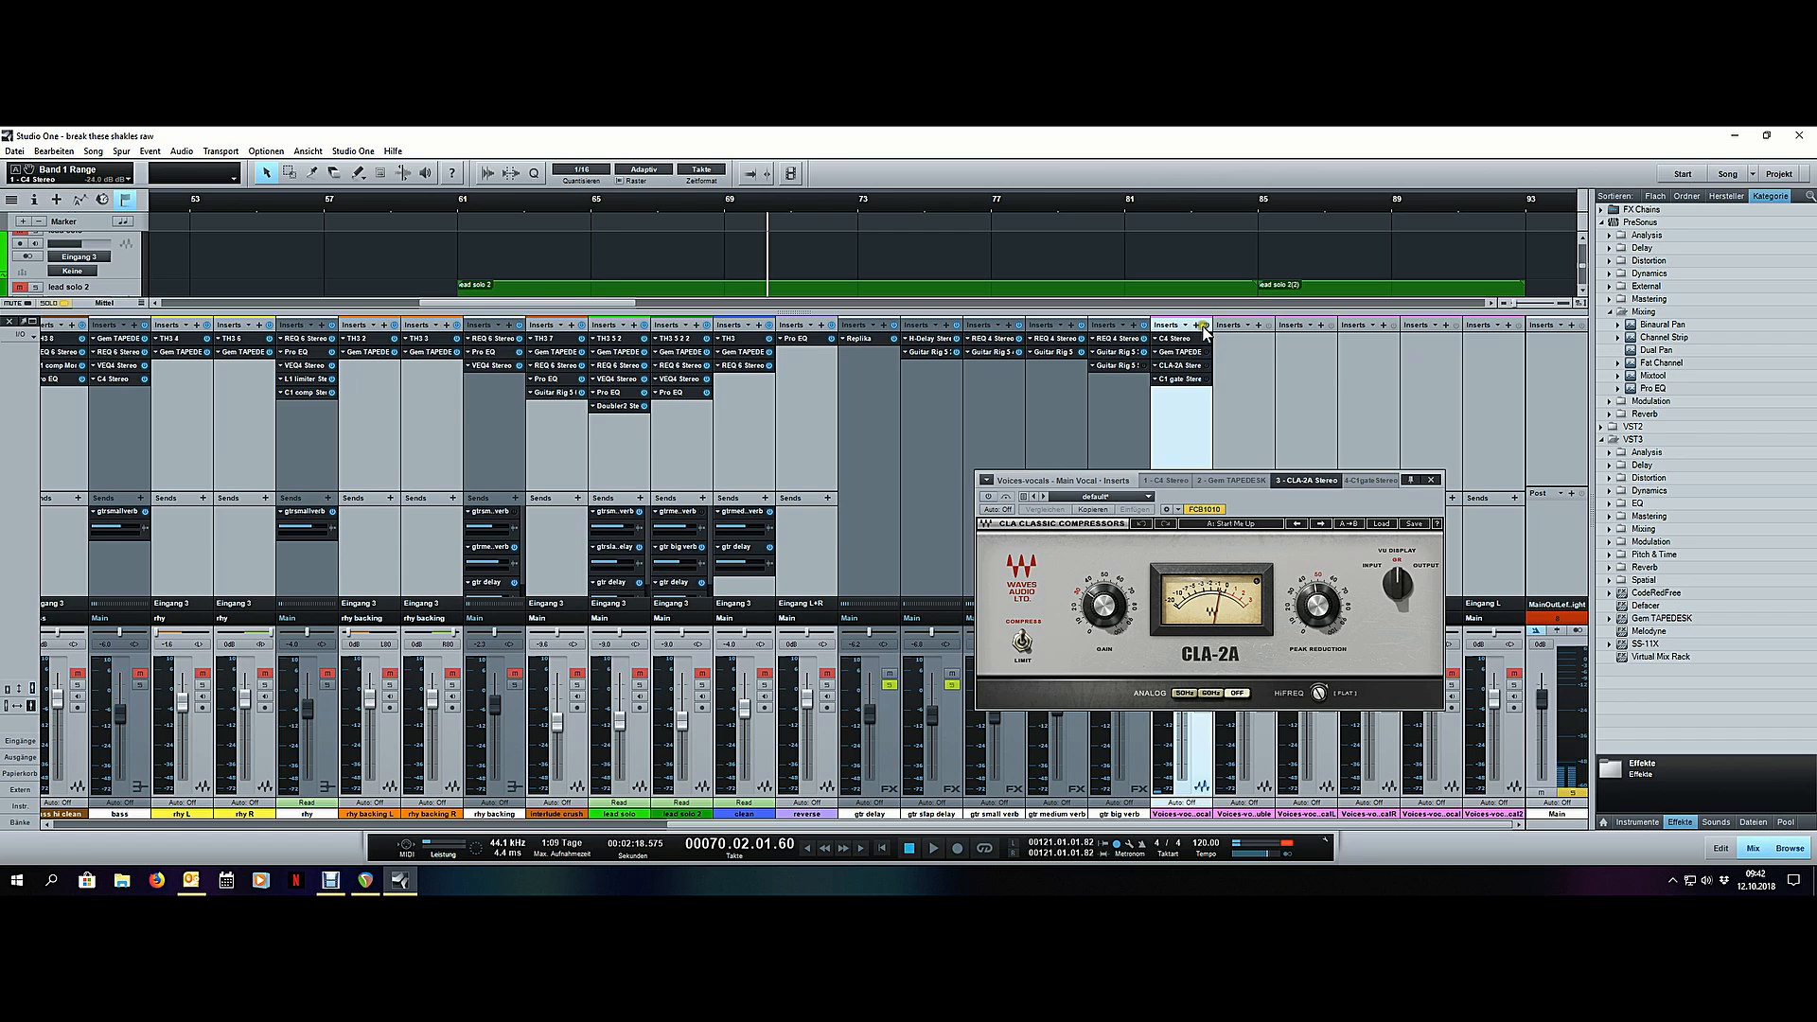
{"action": "key", "text": "F3"}
{"action": "left_click", "coordinate": [190, 206]}
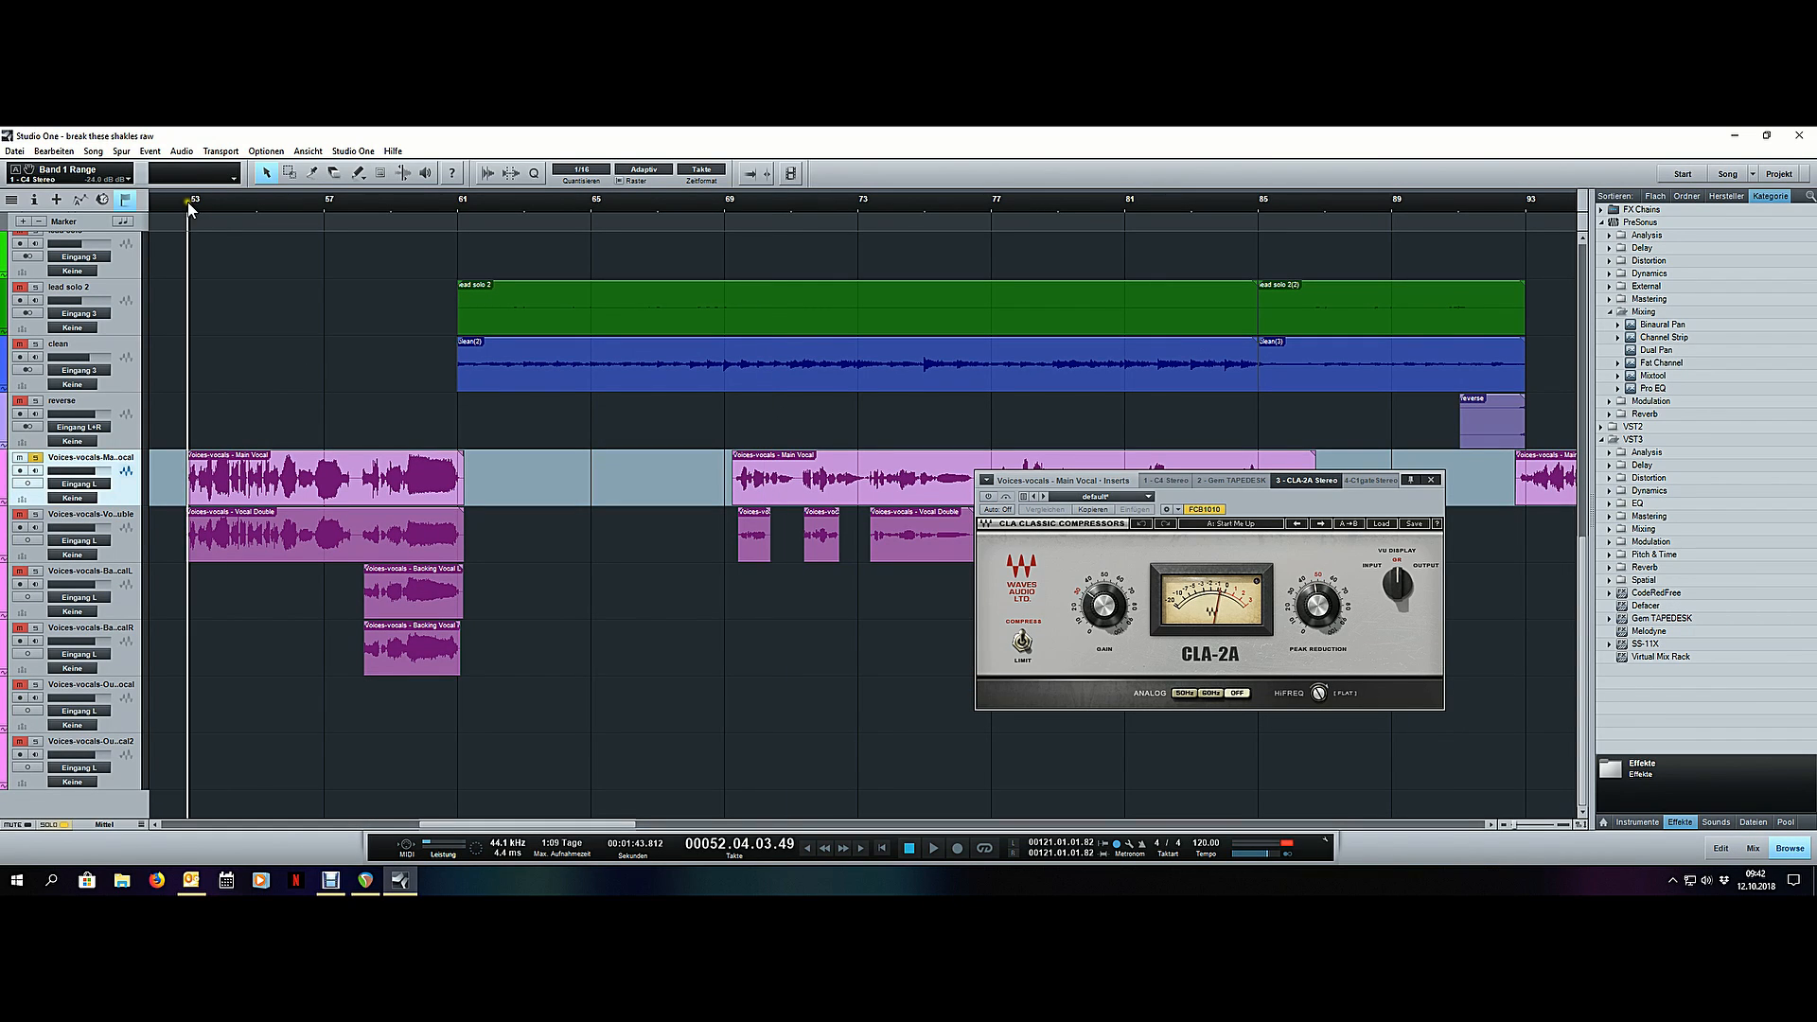
{"action": "key", "text": "space"}
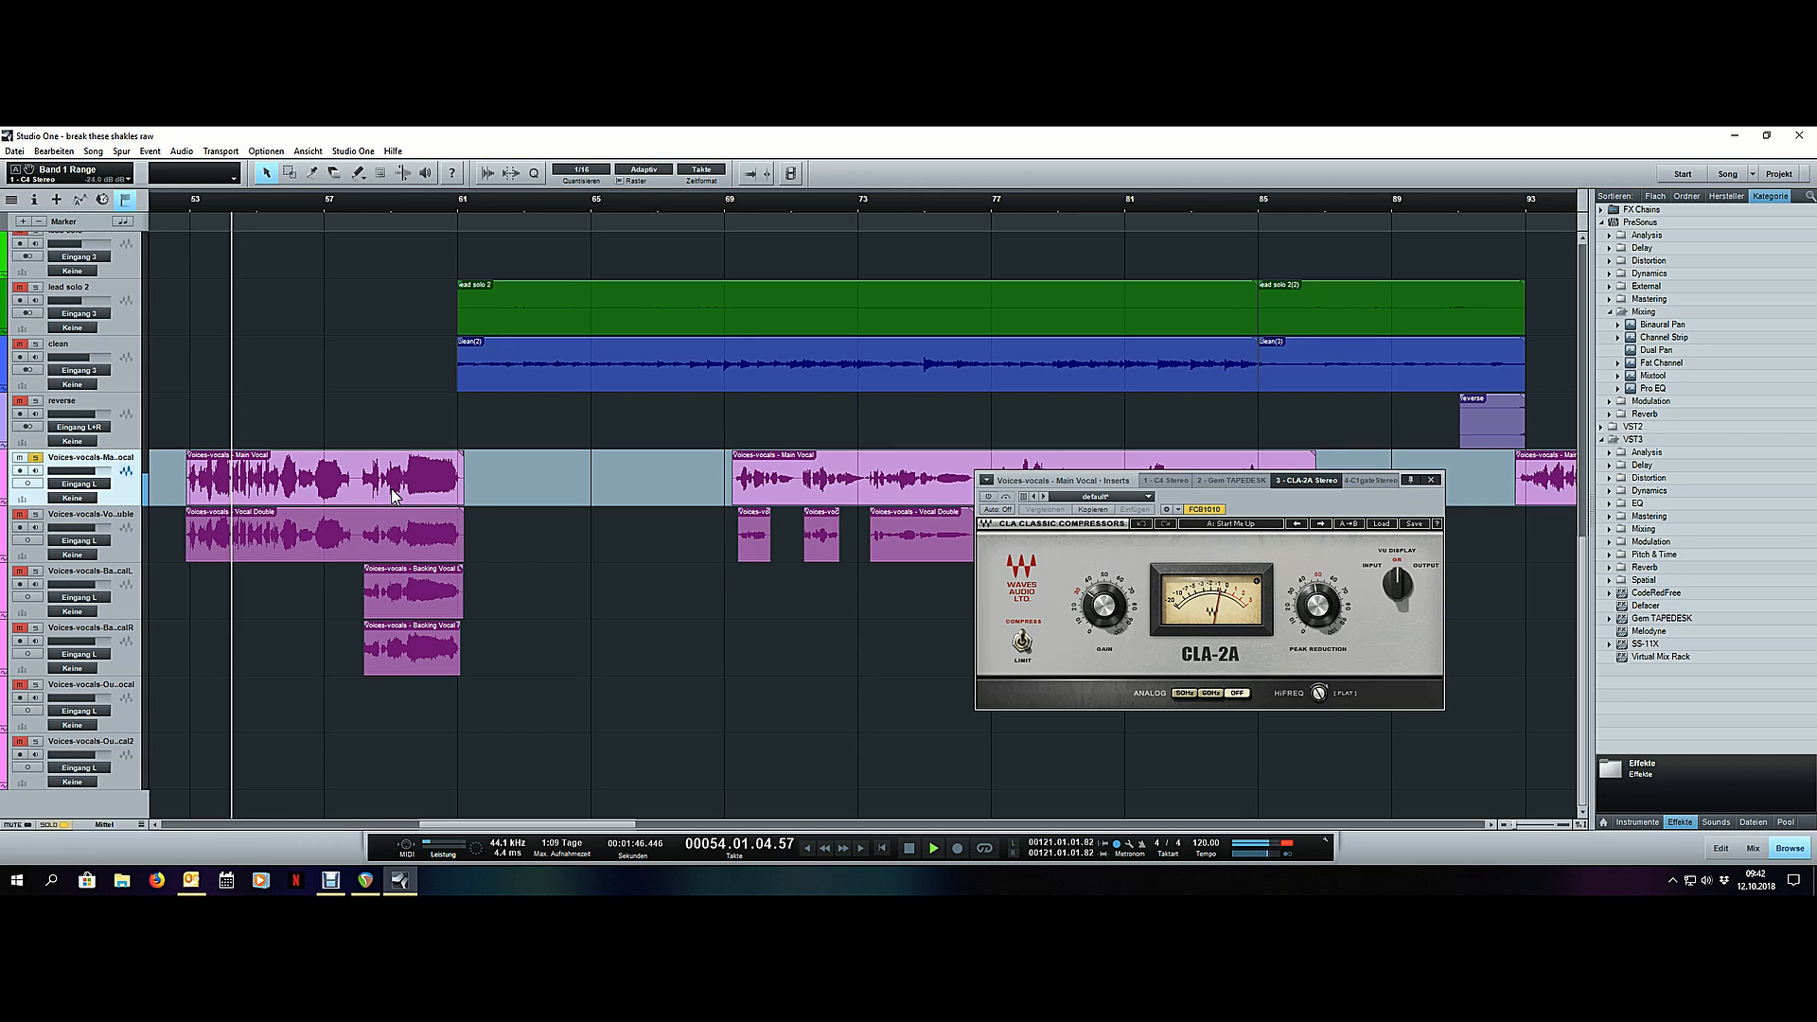
{"action": "key", "text": "F3"}
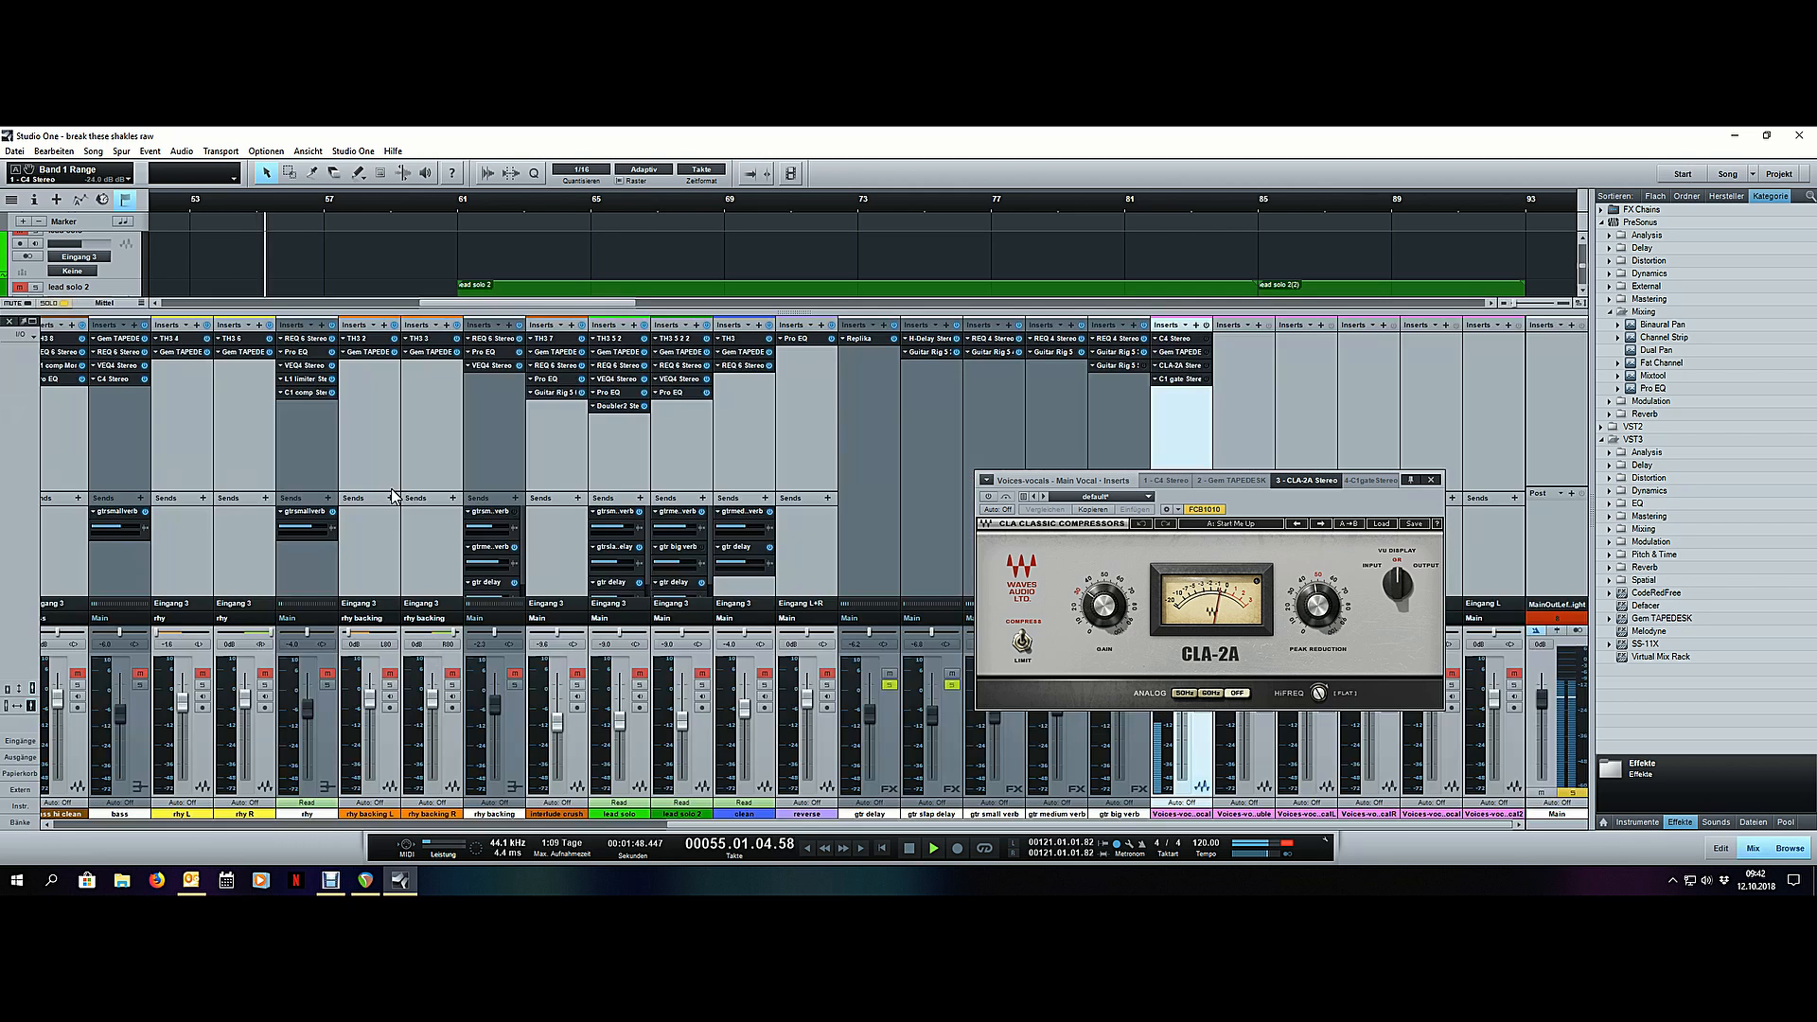
- Open the main vocal's Gem TAPEDESK and lower its input trim to about the centre, then adjust the linked rec level during playback
{"action": "left_click", "coordinate": [1184, 352]}
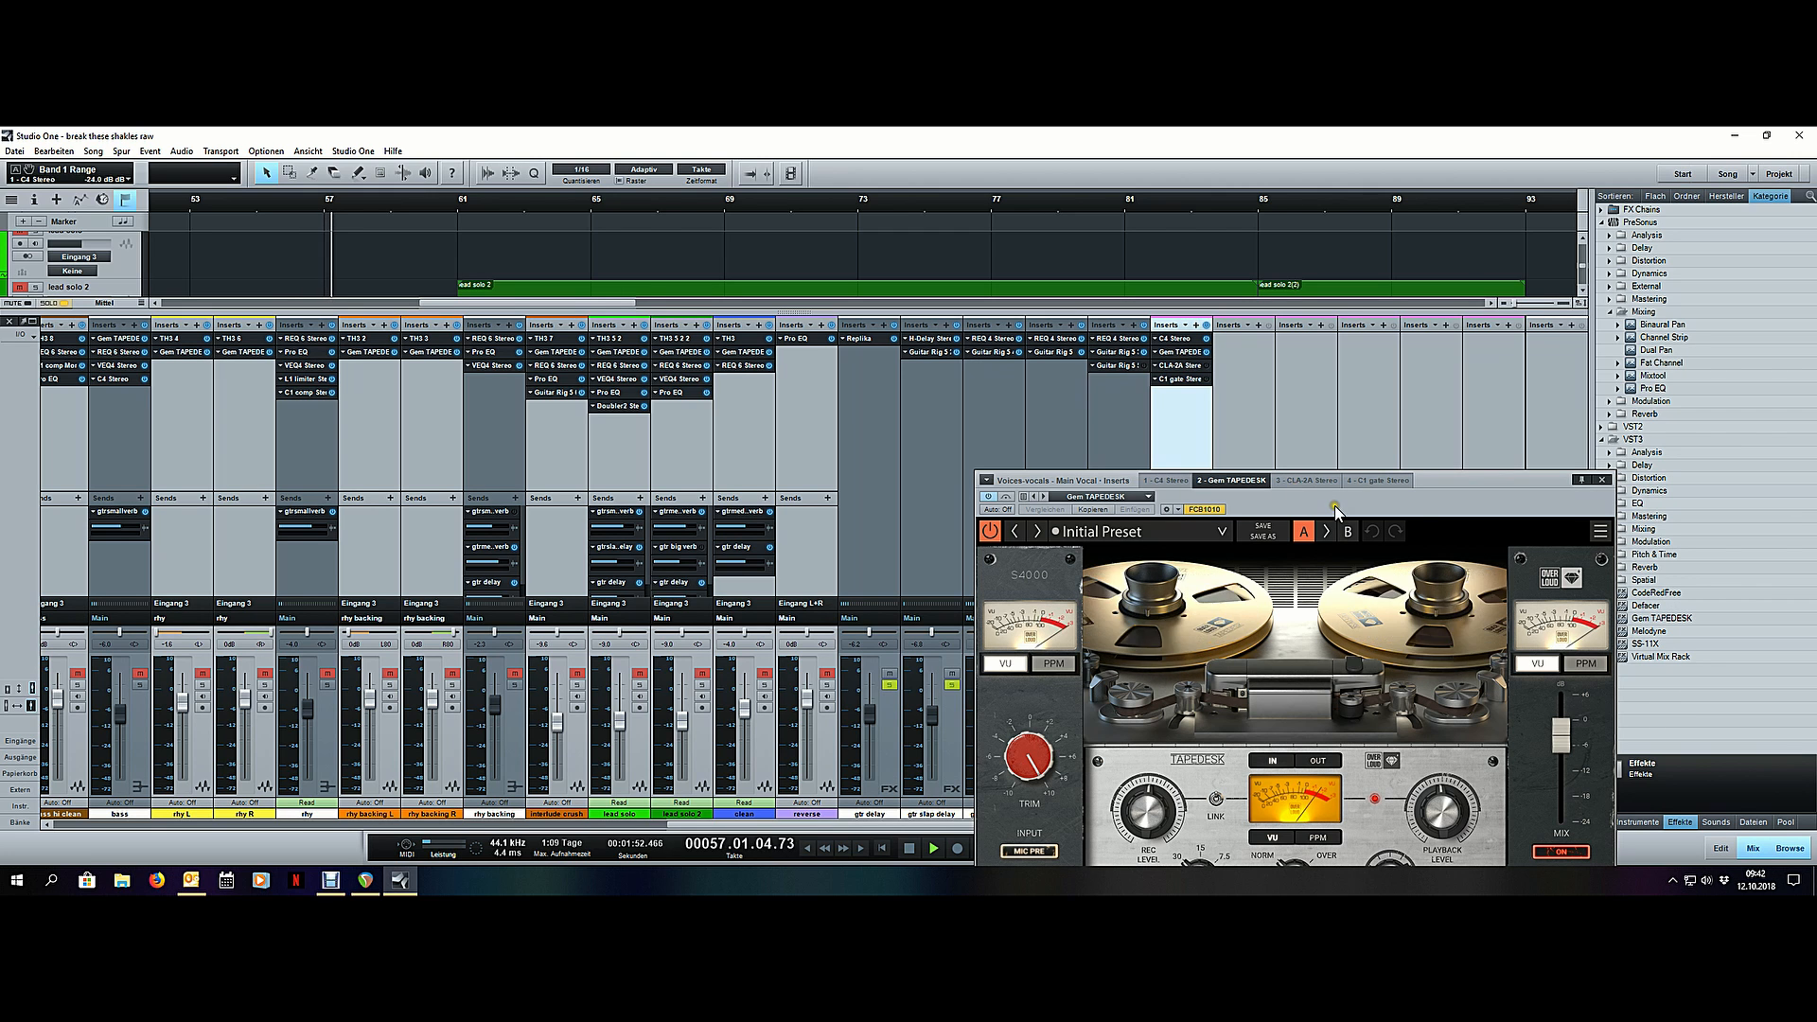
{"action": "left_click_drag", "start_coordinate": [1334, 505], "coordinate": [1315, 406]}
{"action": "left_click_drag", "start_coordinate": [1010, 657], "coordinate": [1018, 743]}
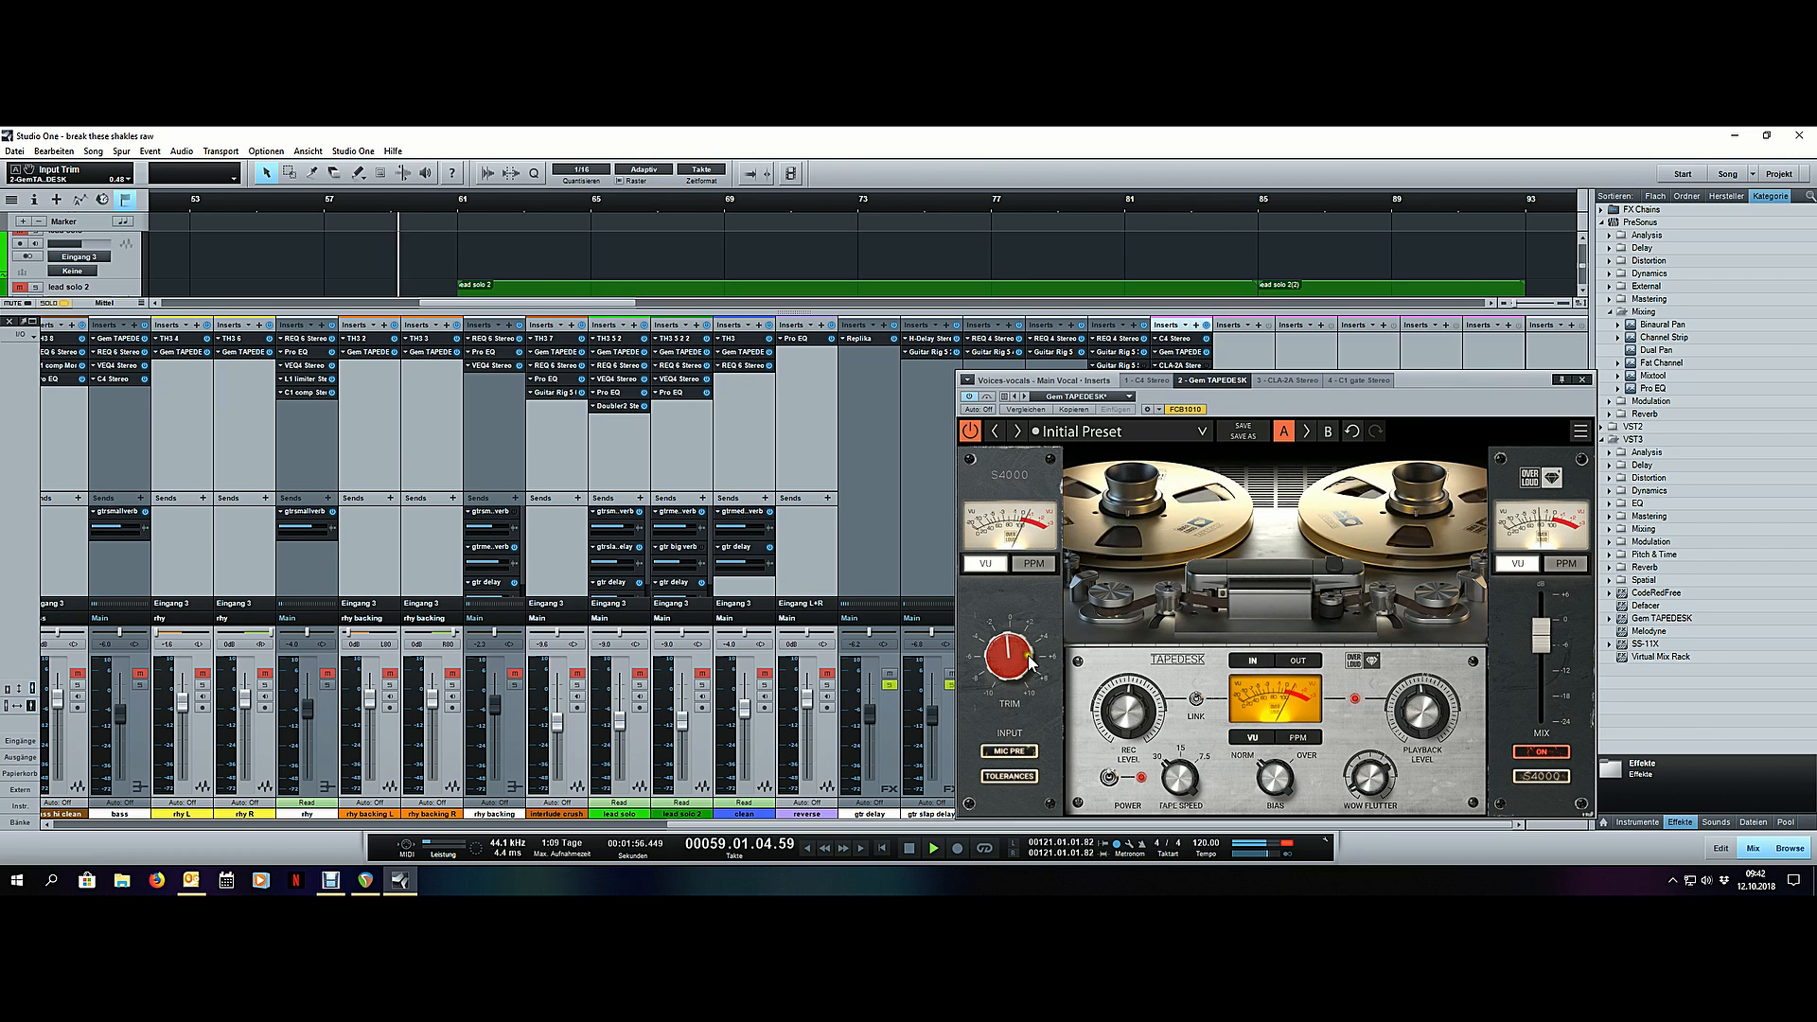
{"action": "left_click_drag", "start_coordinate": [1121, 708], "coordinate": [1130, 737]}
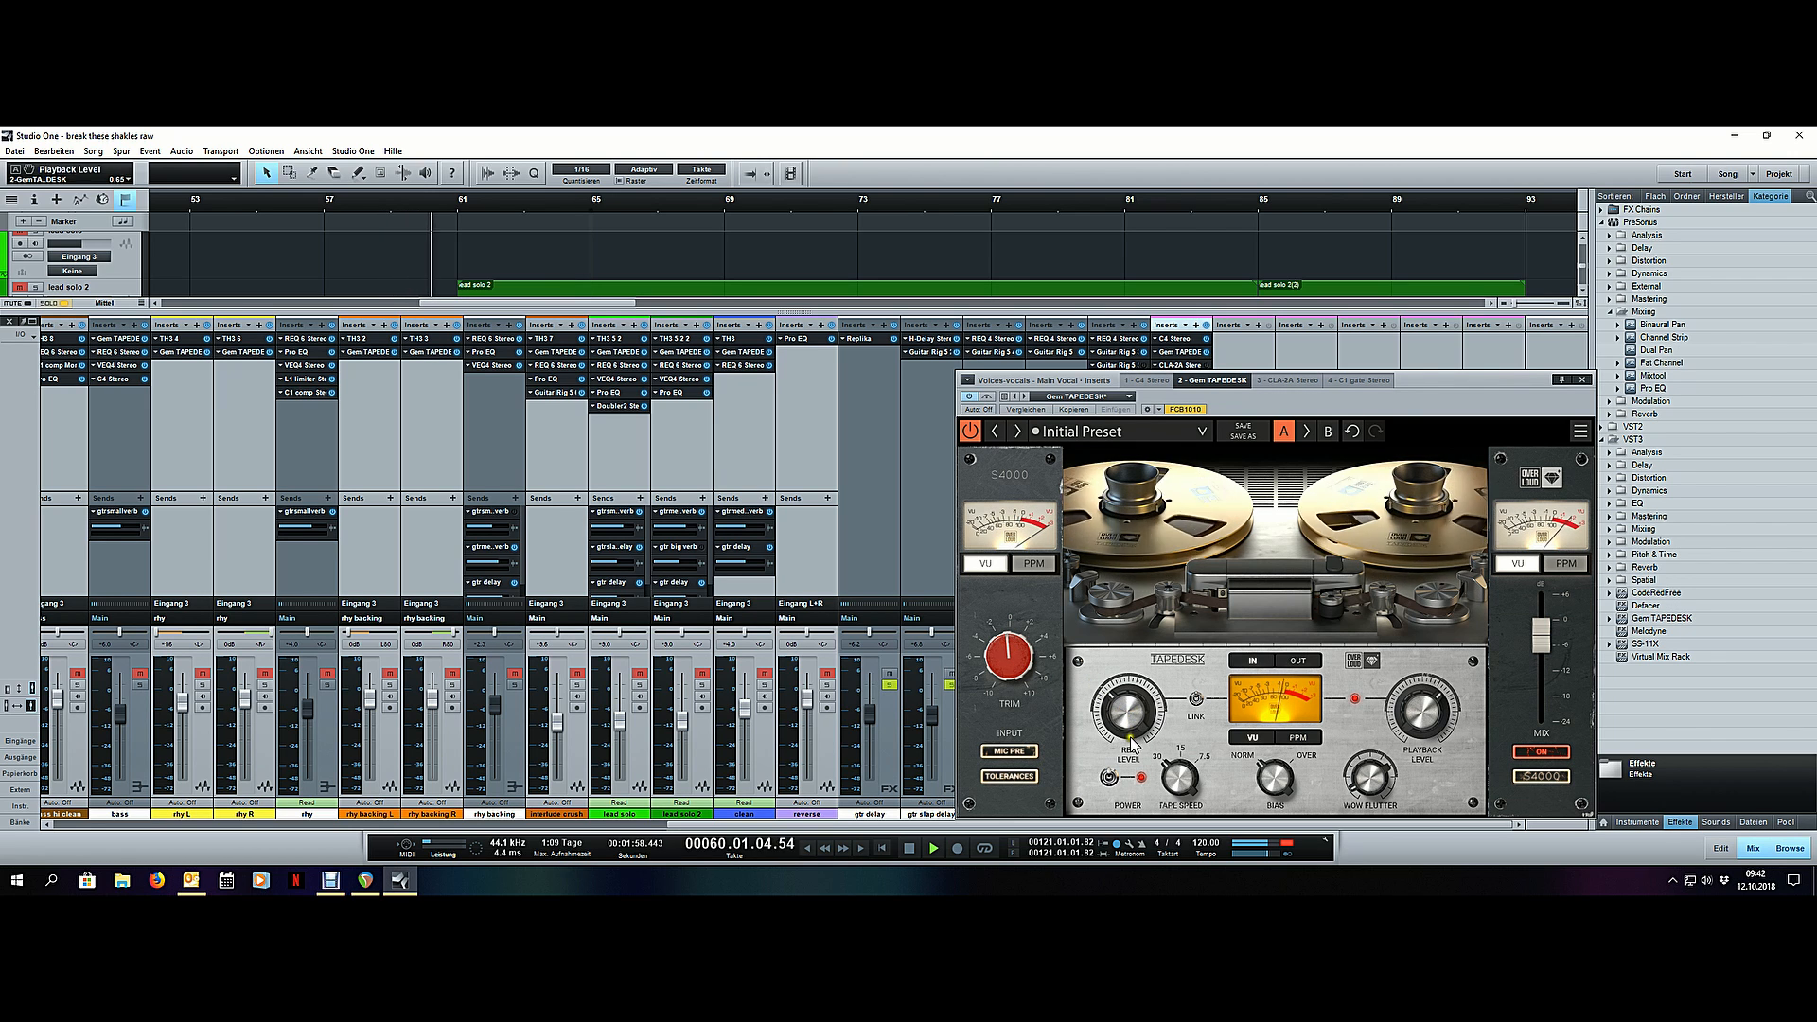
{"action": "key", "text": "space"}
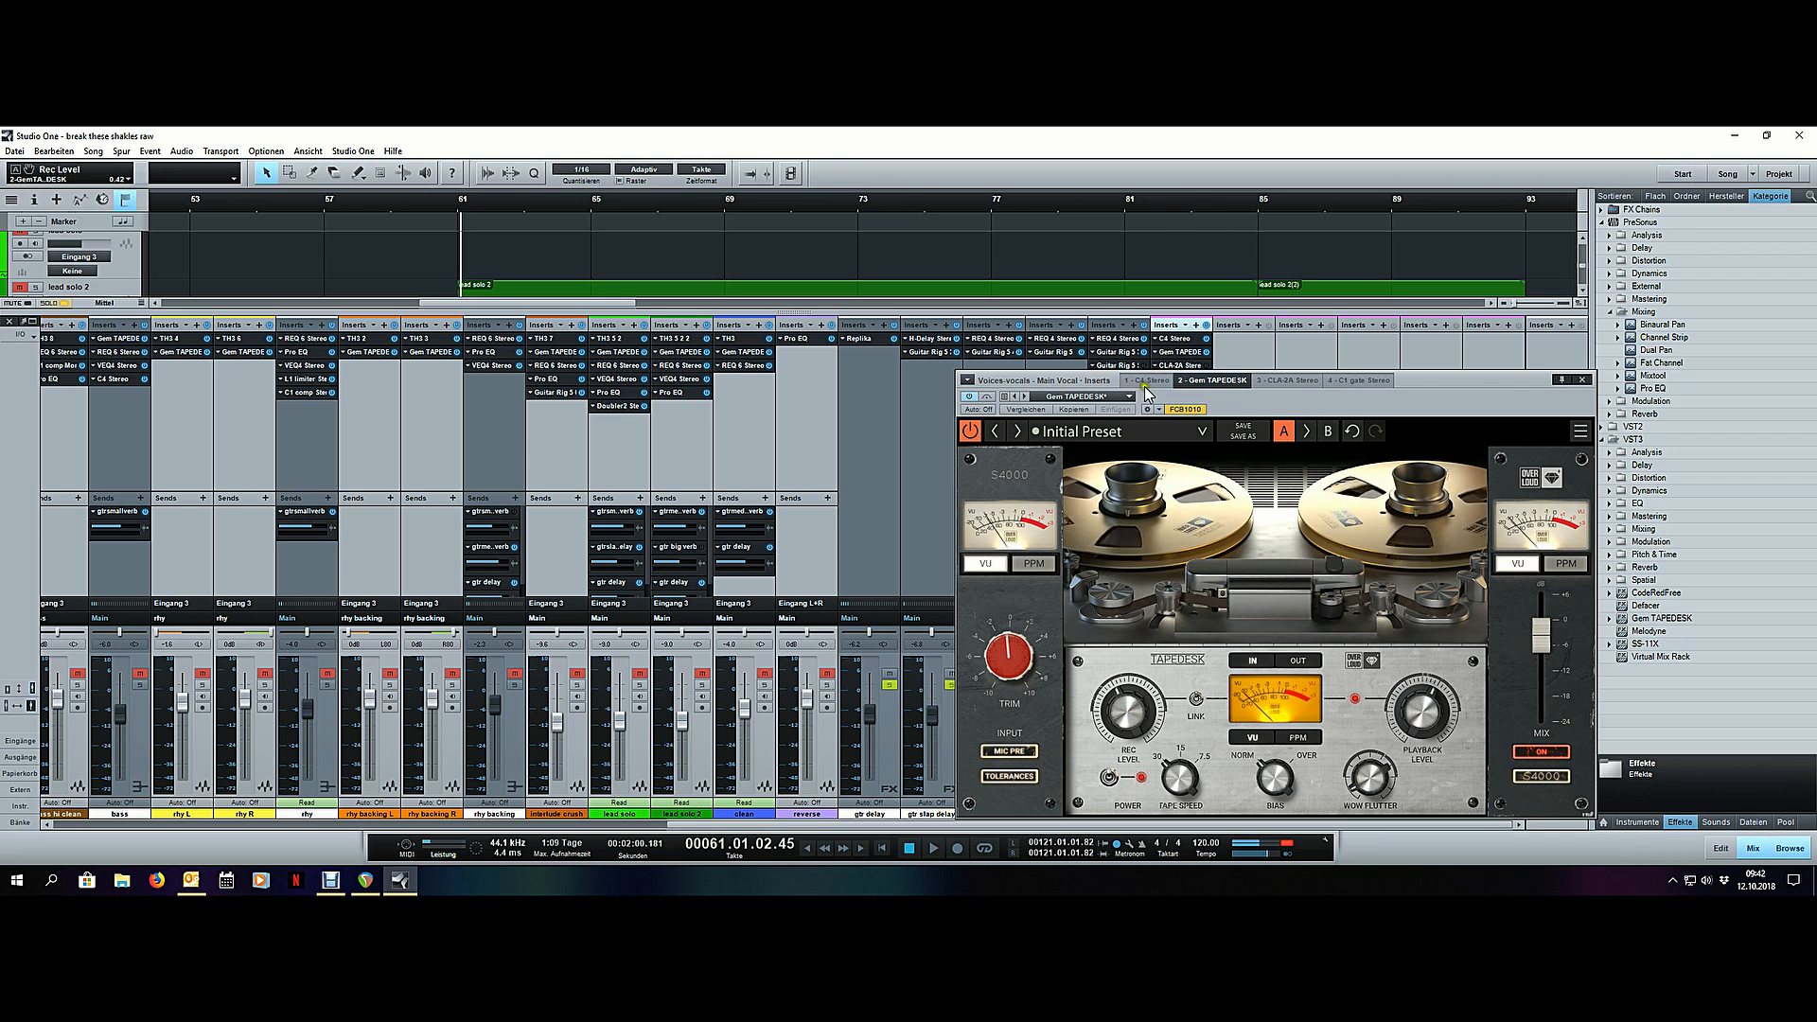
- Replay the phrase from bar 53, lower the TAPEDESK's input trim slightly further and fine-tune its linked rec level
{"action": "key", "text": "F3"}
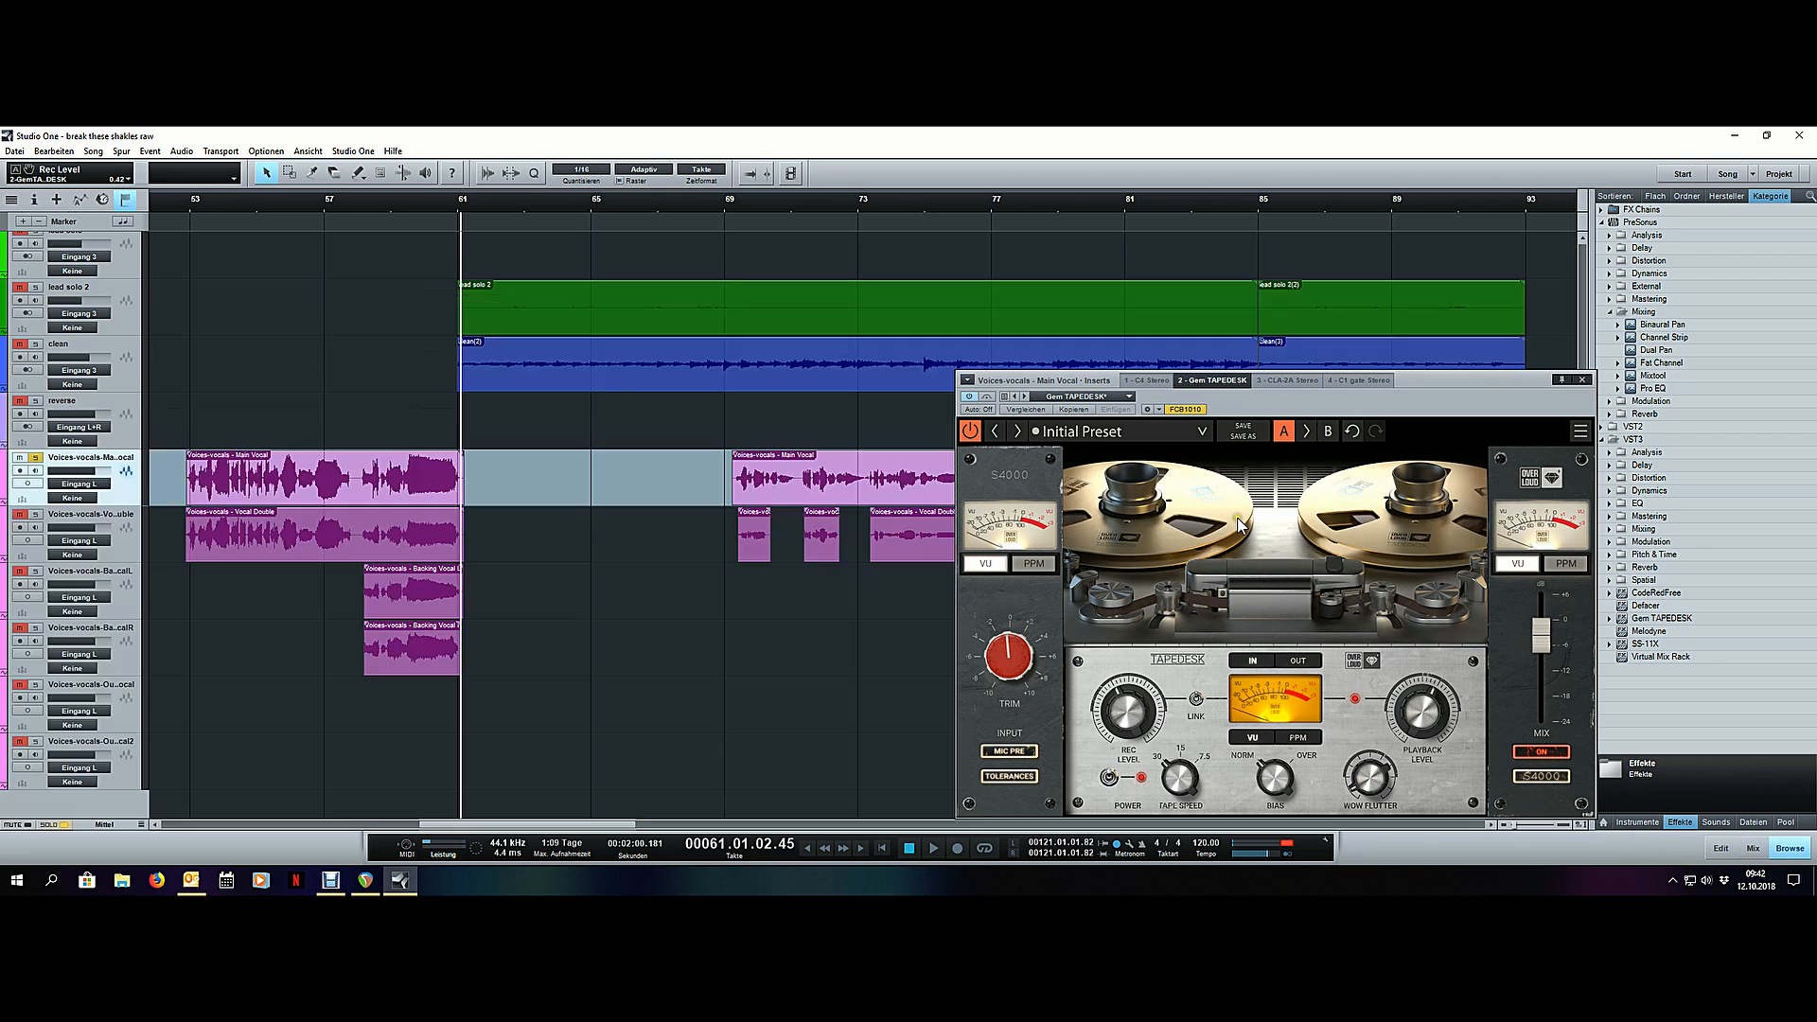
{"action": "left_click", "coordinate": [187, 197]}
{"action": "key", "text": "space"}
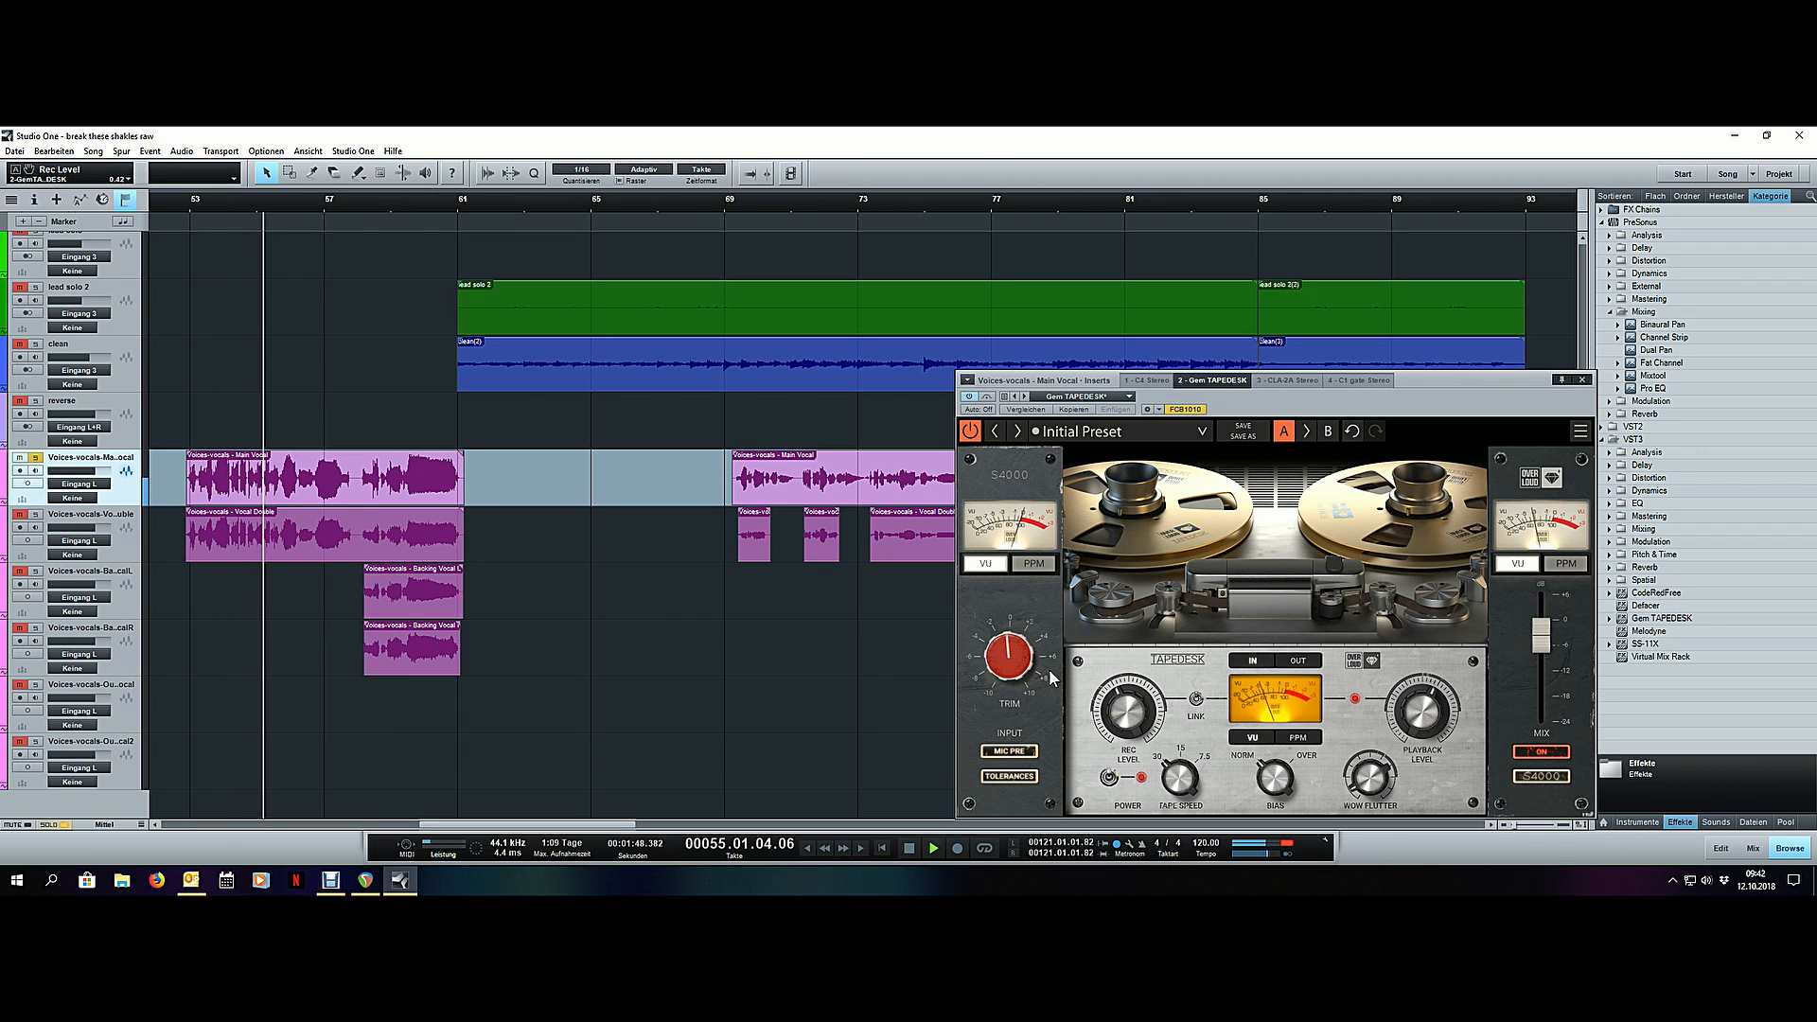
{"action": "left_click_drag", "start_coordinate": [1026, 659], "coordinate": [1019, 673]}
{"action": "left_click_drag", "start_coordinate": [1121, 712], "coordinate": [1122, 711]}
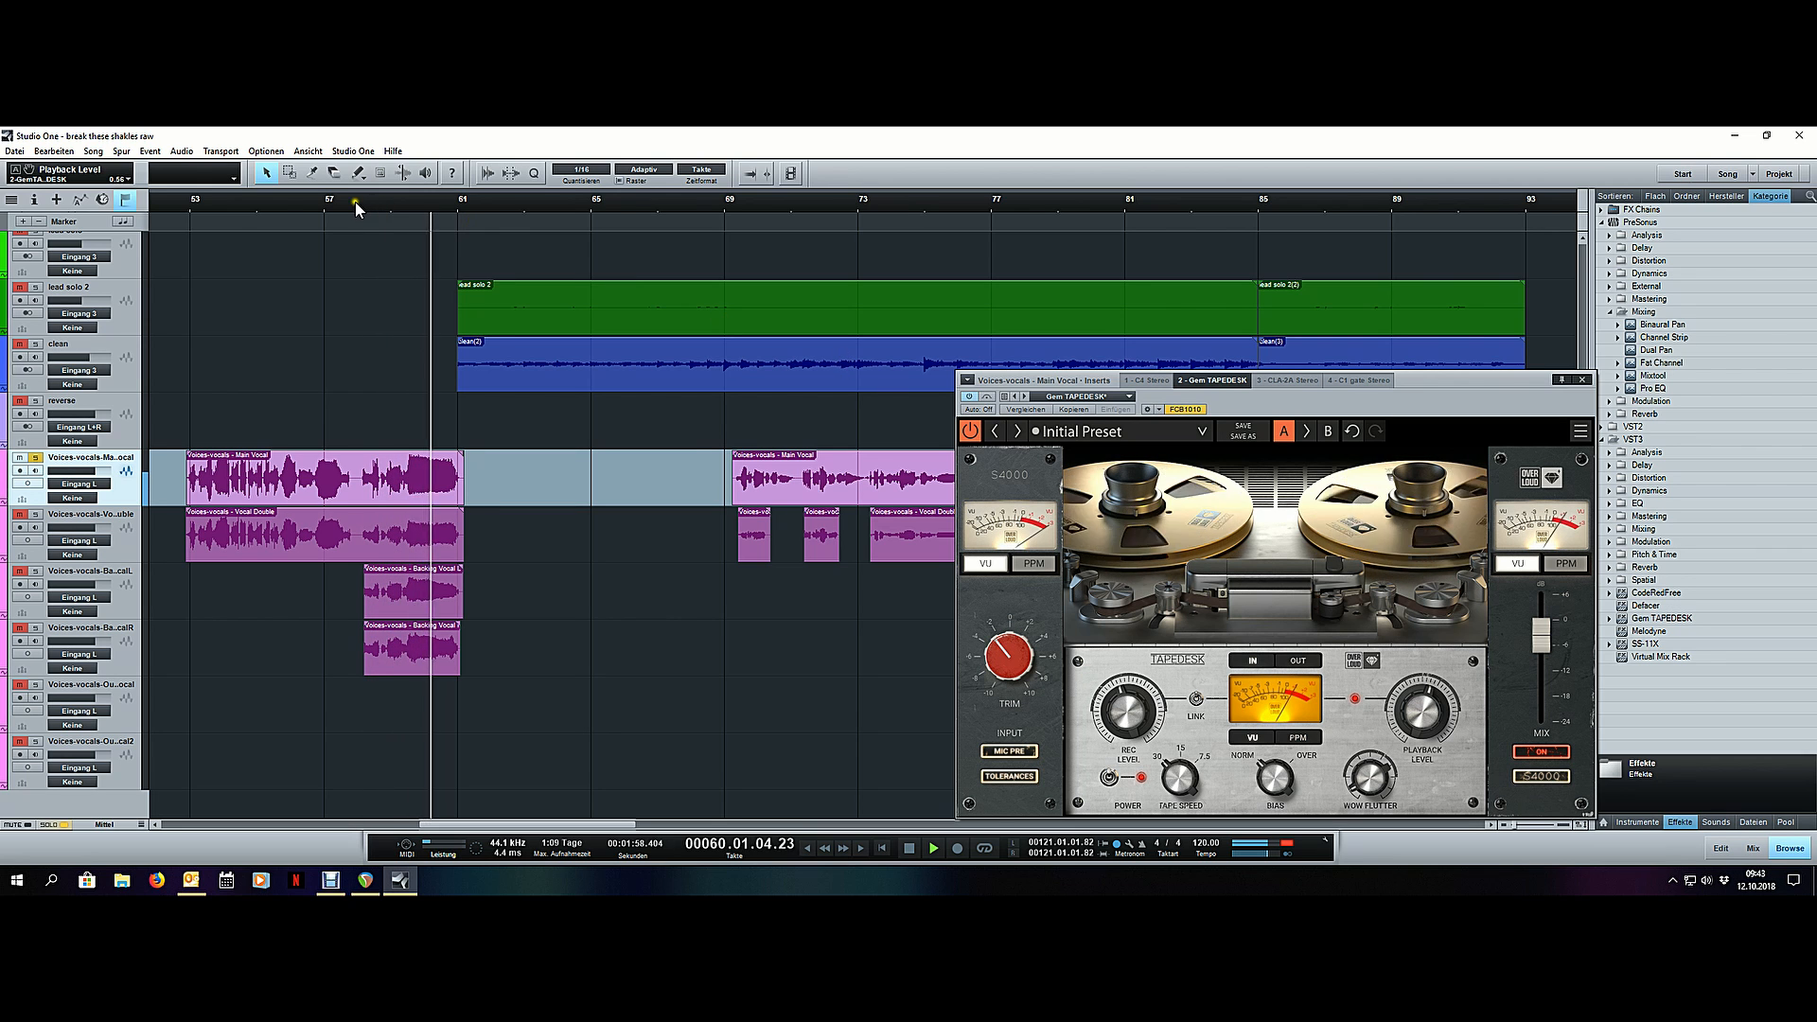
- Play the end of the main vocal phrase around bar 100 to check the TAPEDESK's input and tape levels
{"action": "scroll", "coordinate": [354, 197], "scroll_direction": "down", "scroll_amount": 5}
{"action": "left_click", "coordinate": [811, 200]}
{"action": "scroll", "coordinate": [856, 200], "scroll_direction": "up", "scroll_amount": 4}
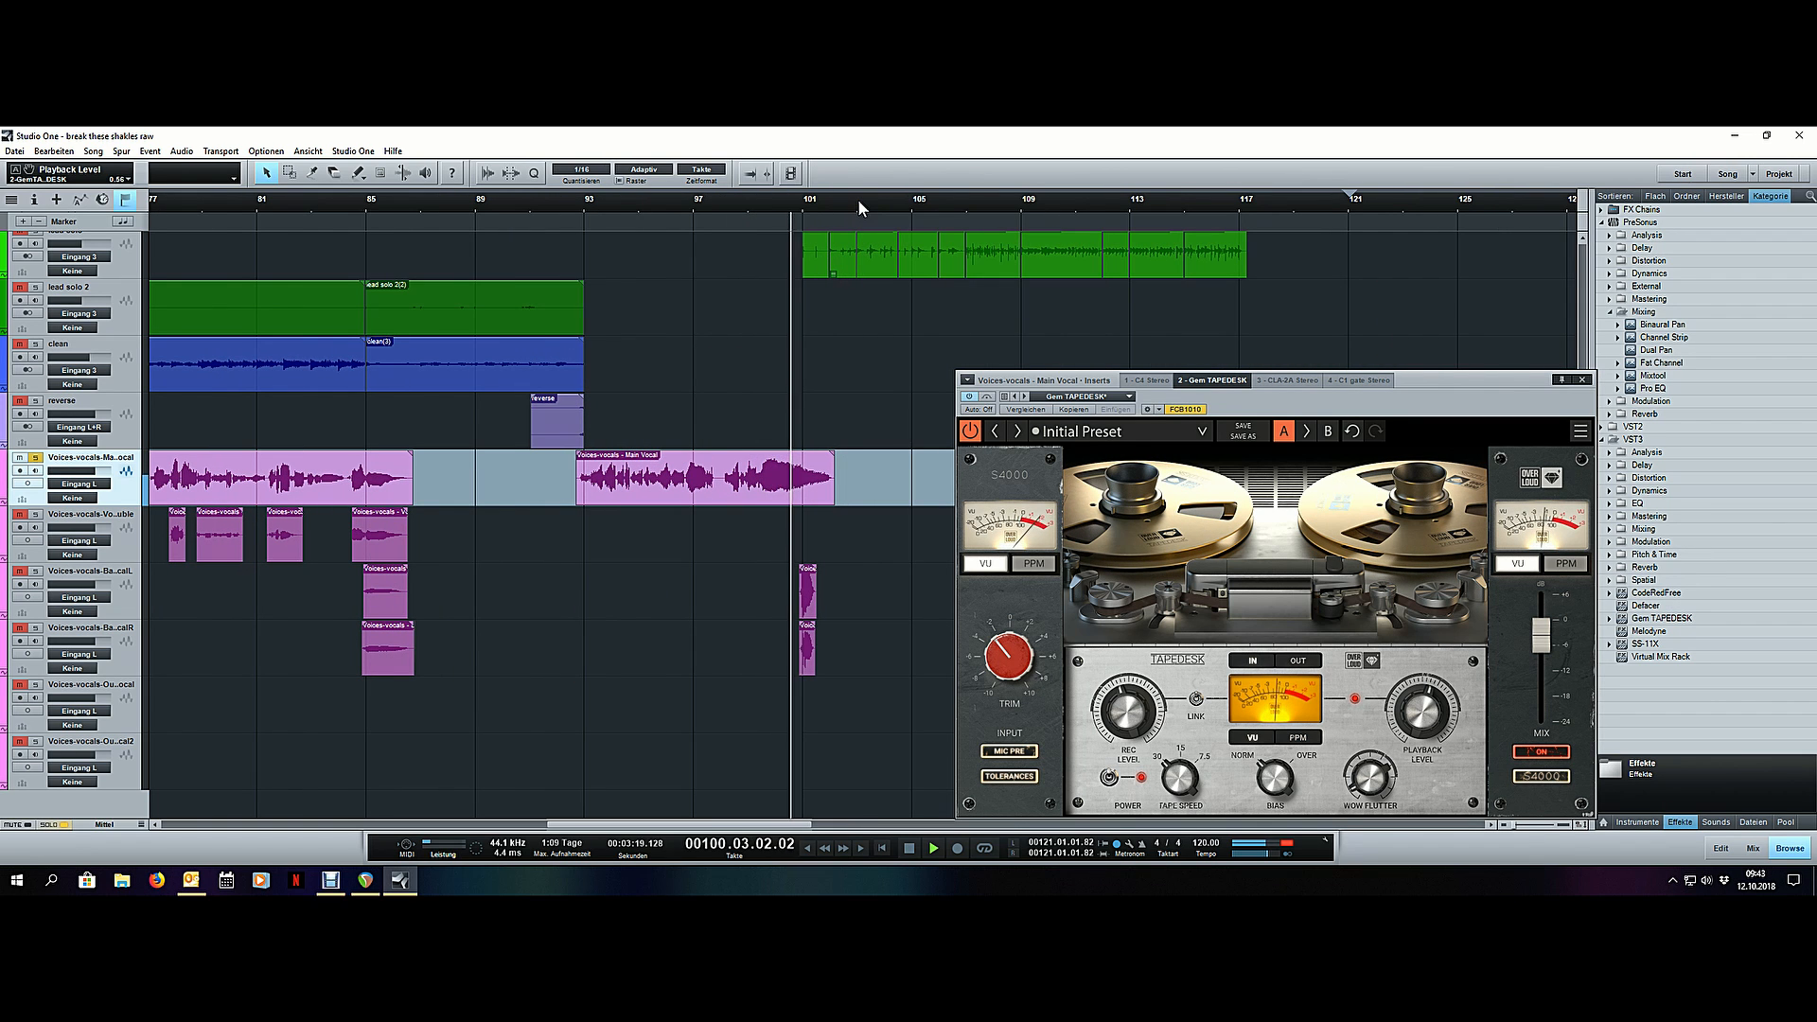
{"action": "key", "text": "space"}
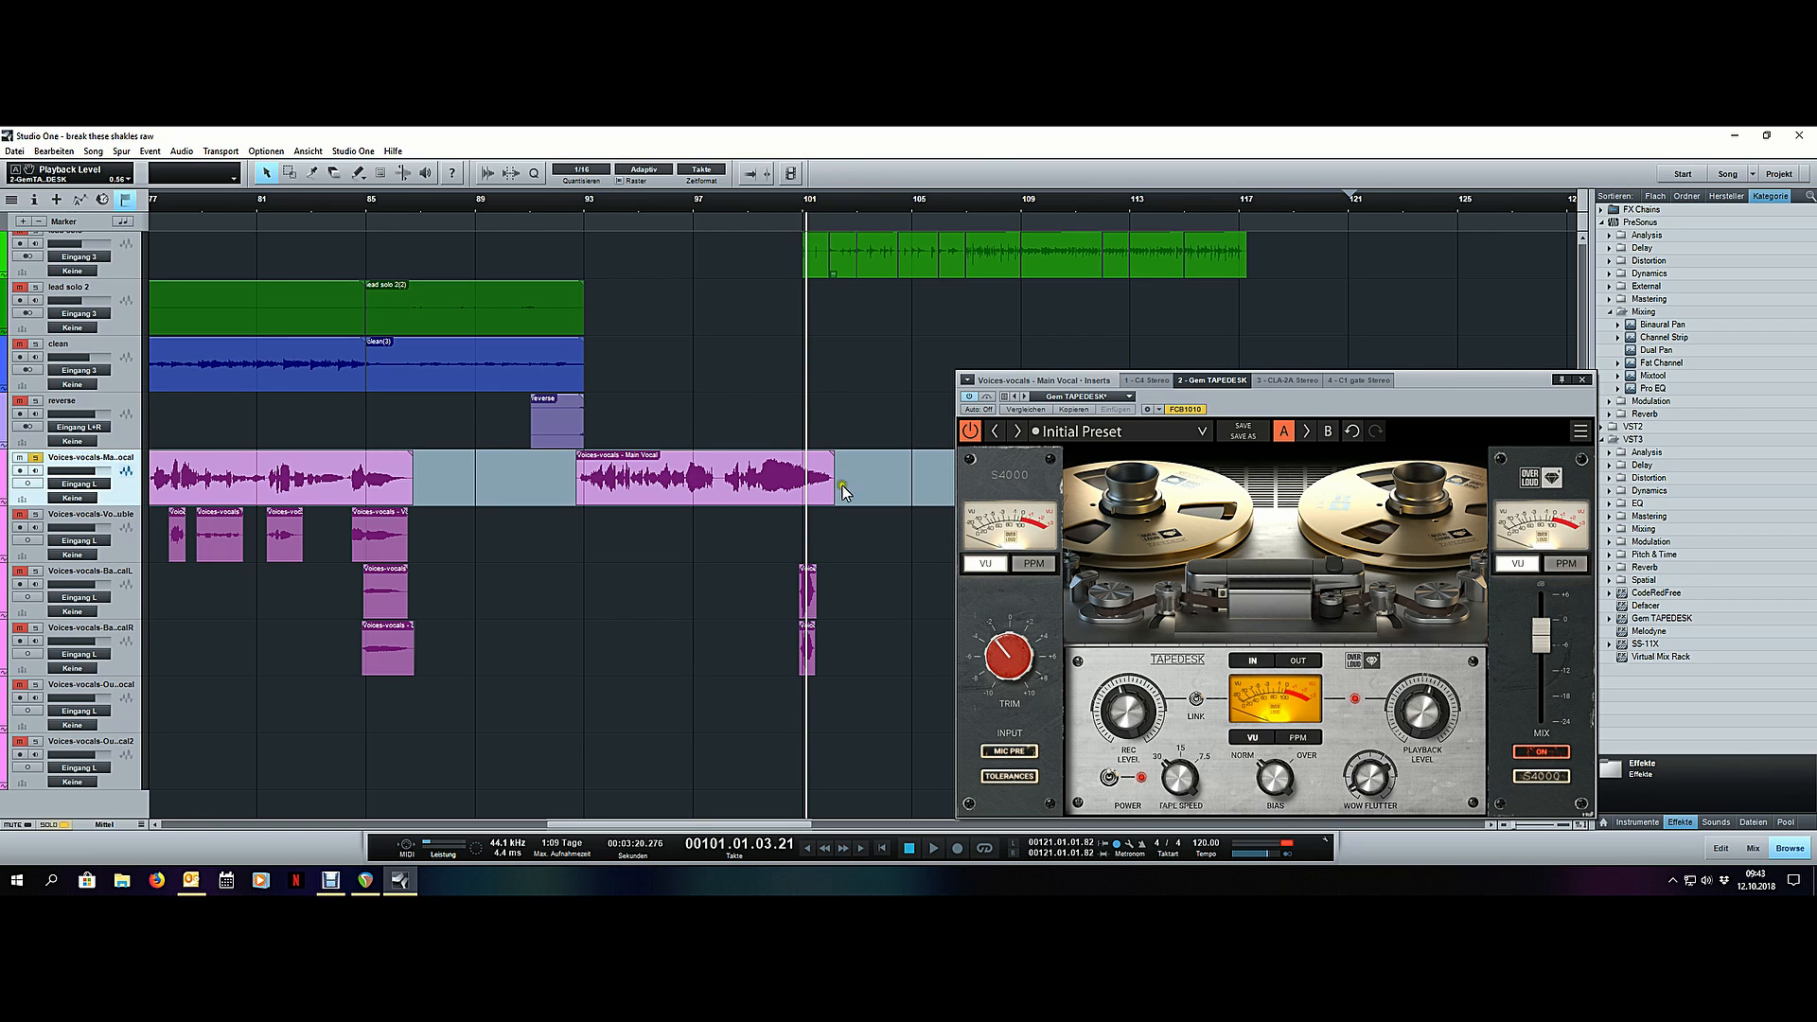
- Open the main vocal's CLA-2A and play the phrase from bar 93 and its louder end near bar 99 to check the compression
{"action": "scroll", "coordinate": [703, 200], "scroll_direction": "down", "scroll_amount": 6}
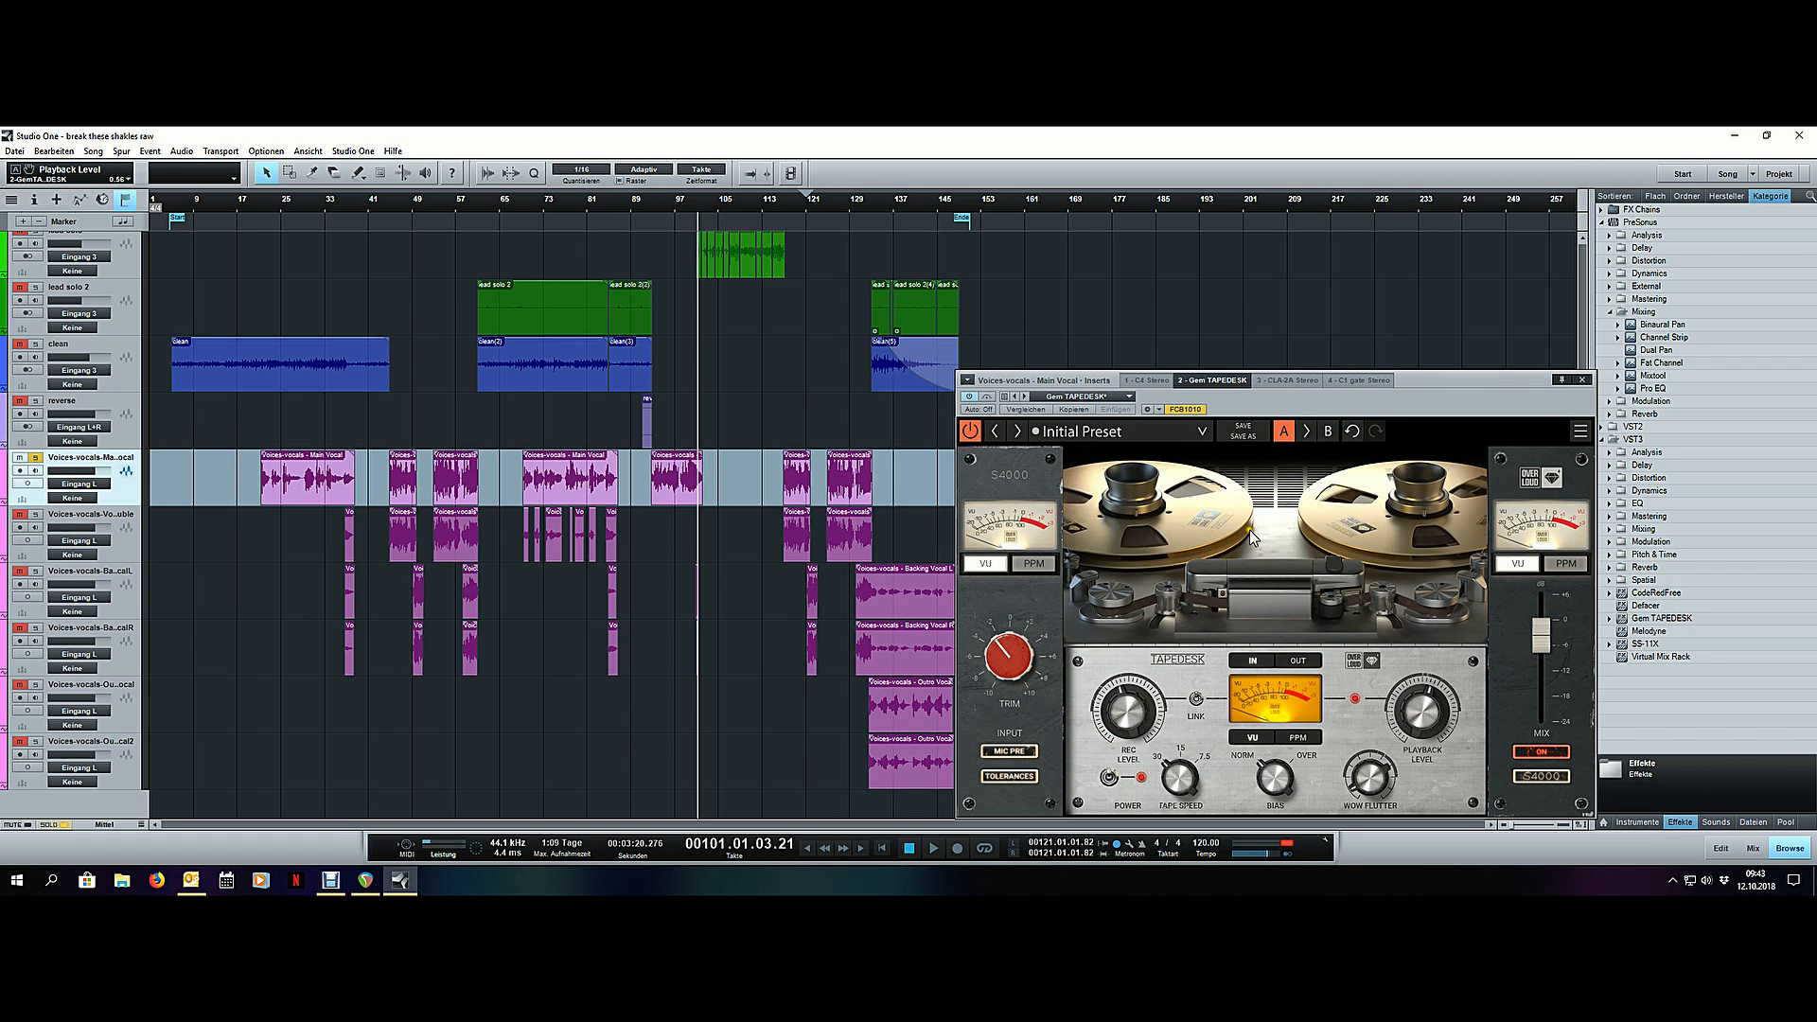
{"action": "left_click", "coordinate": [1263, 382]}
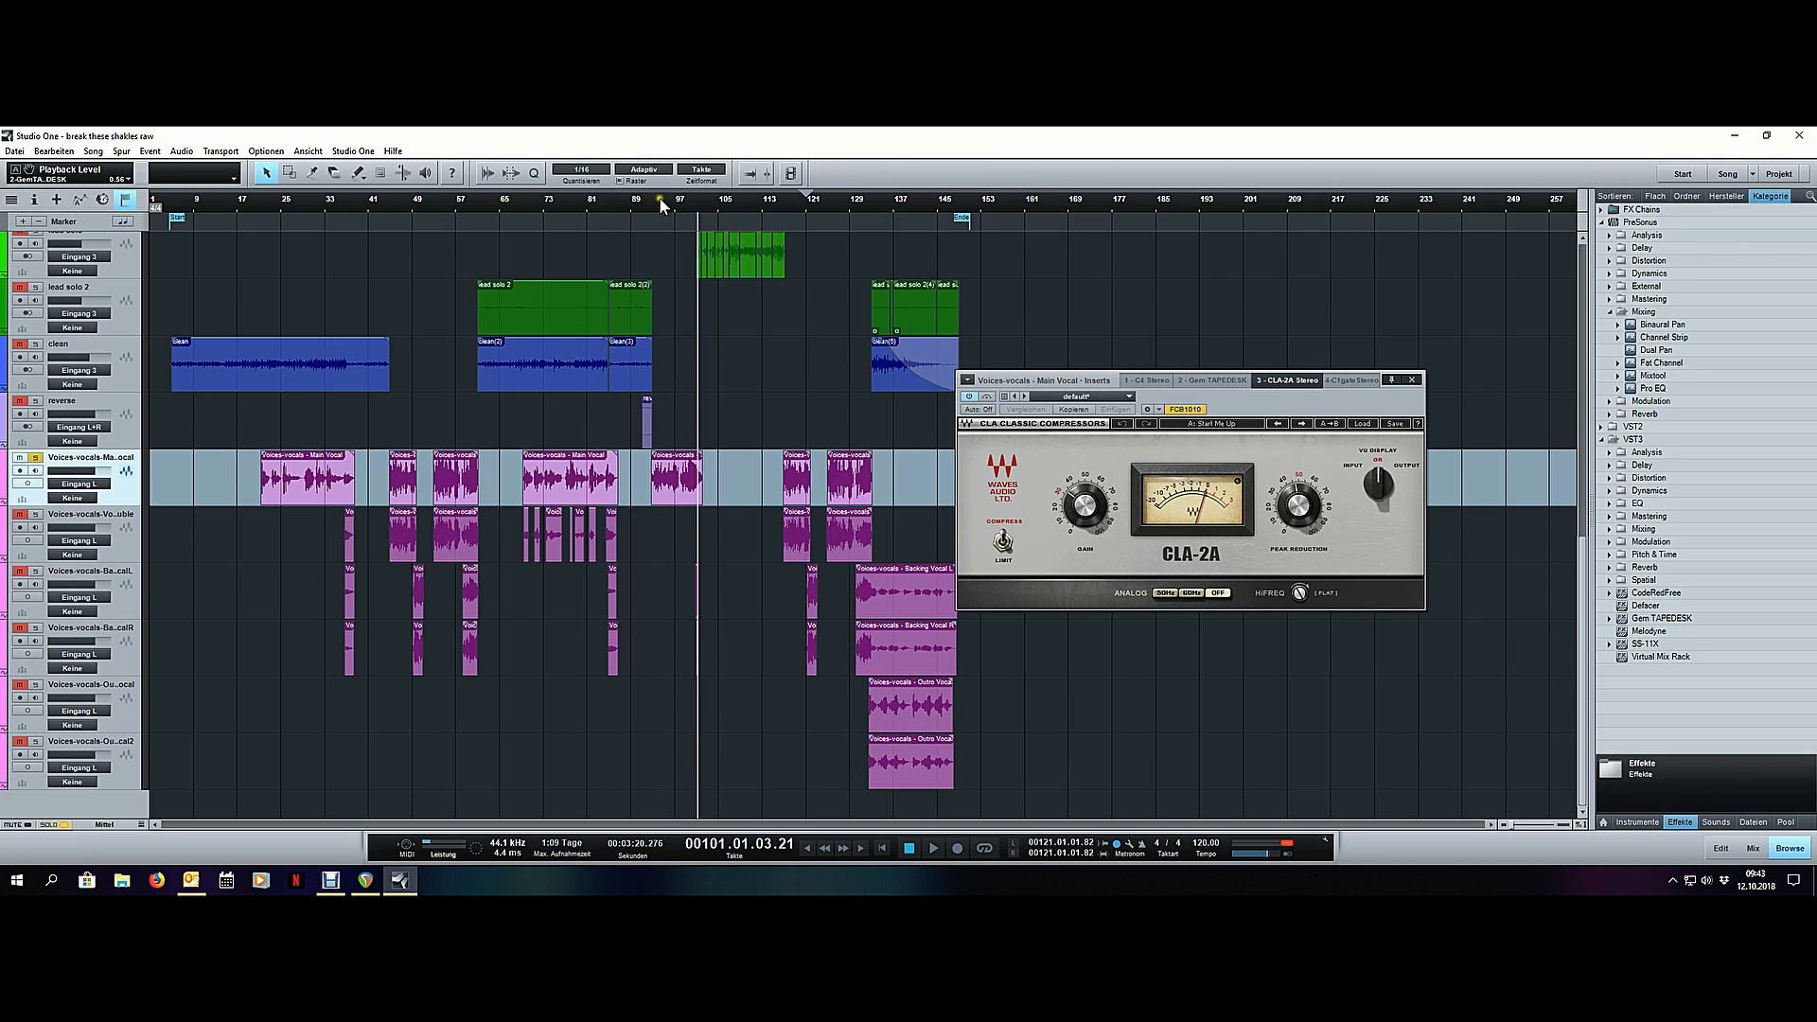
{"action": "scroll", "coordinate": [661, 200], "scroll_direction": "up", "scroll_amount": 5}
{"action": "left_click", "coordinate": [625, 200]}
{"action": "key", "text": "space"}
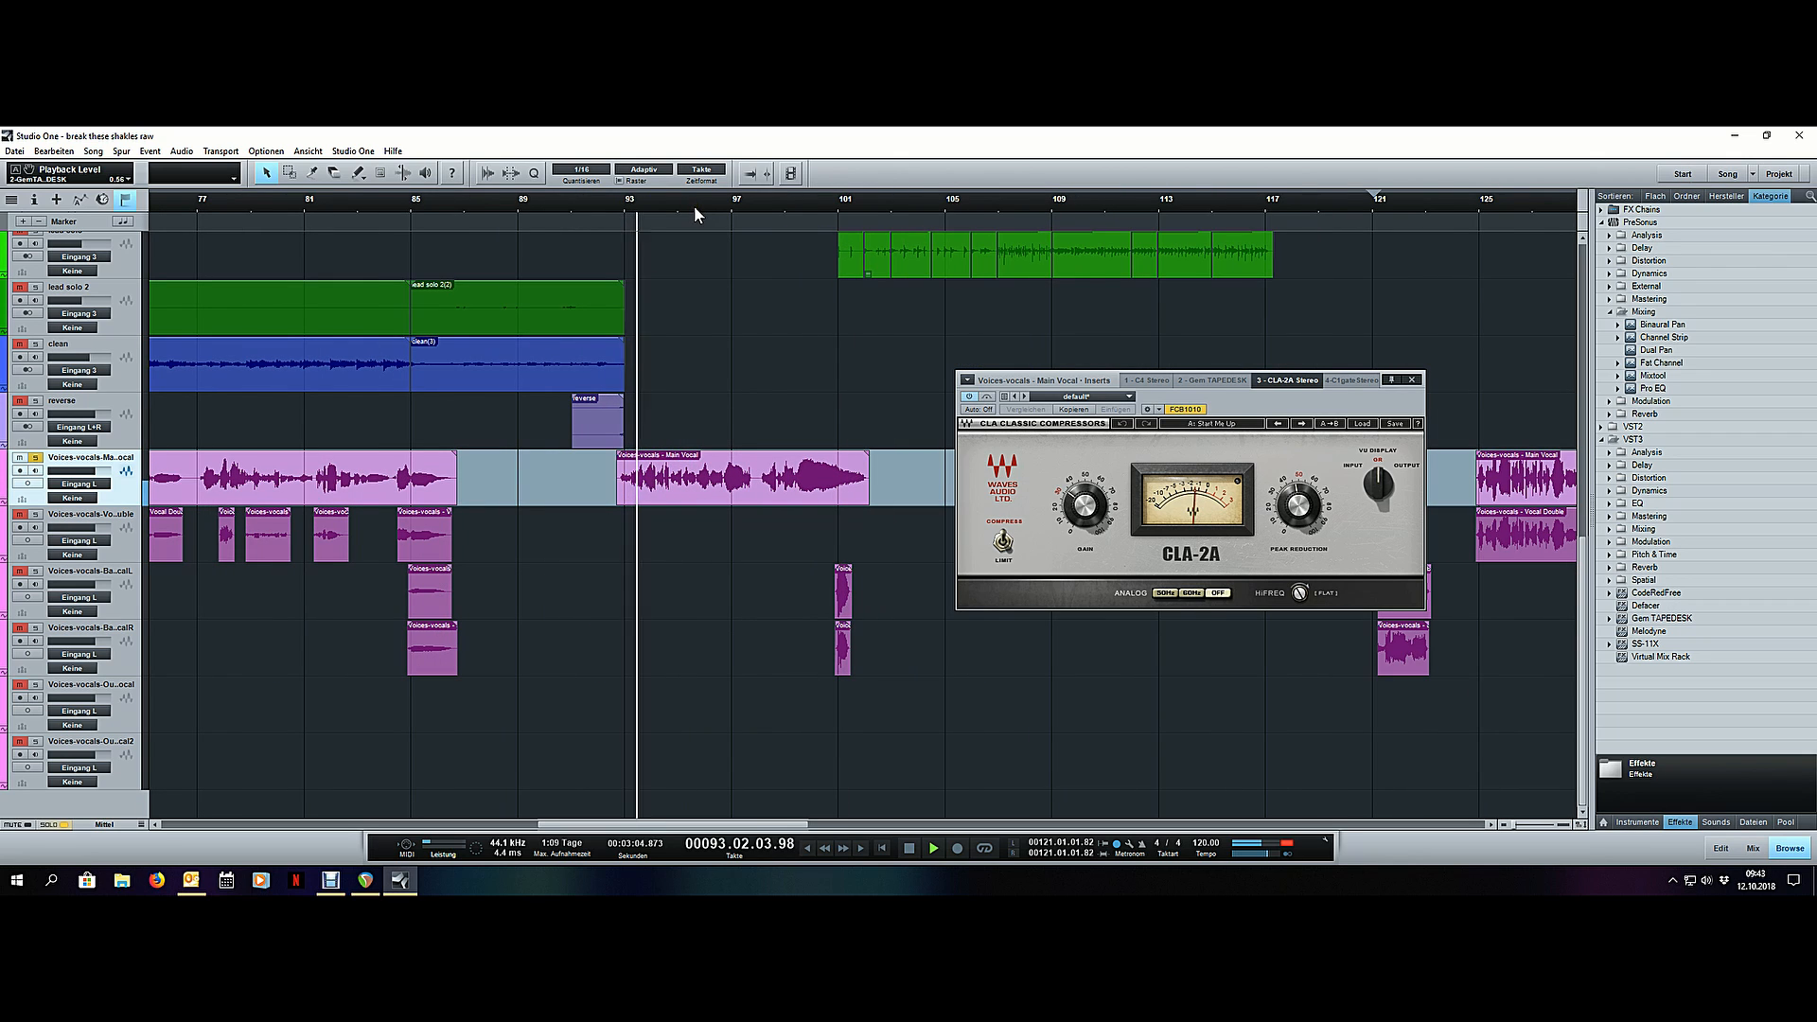
{"action": "left_click", "coordinate": [779, 200]}
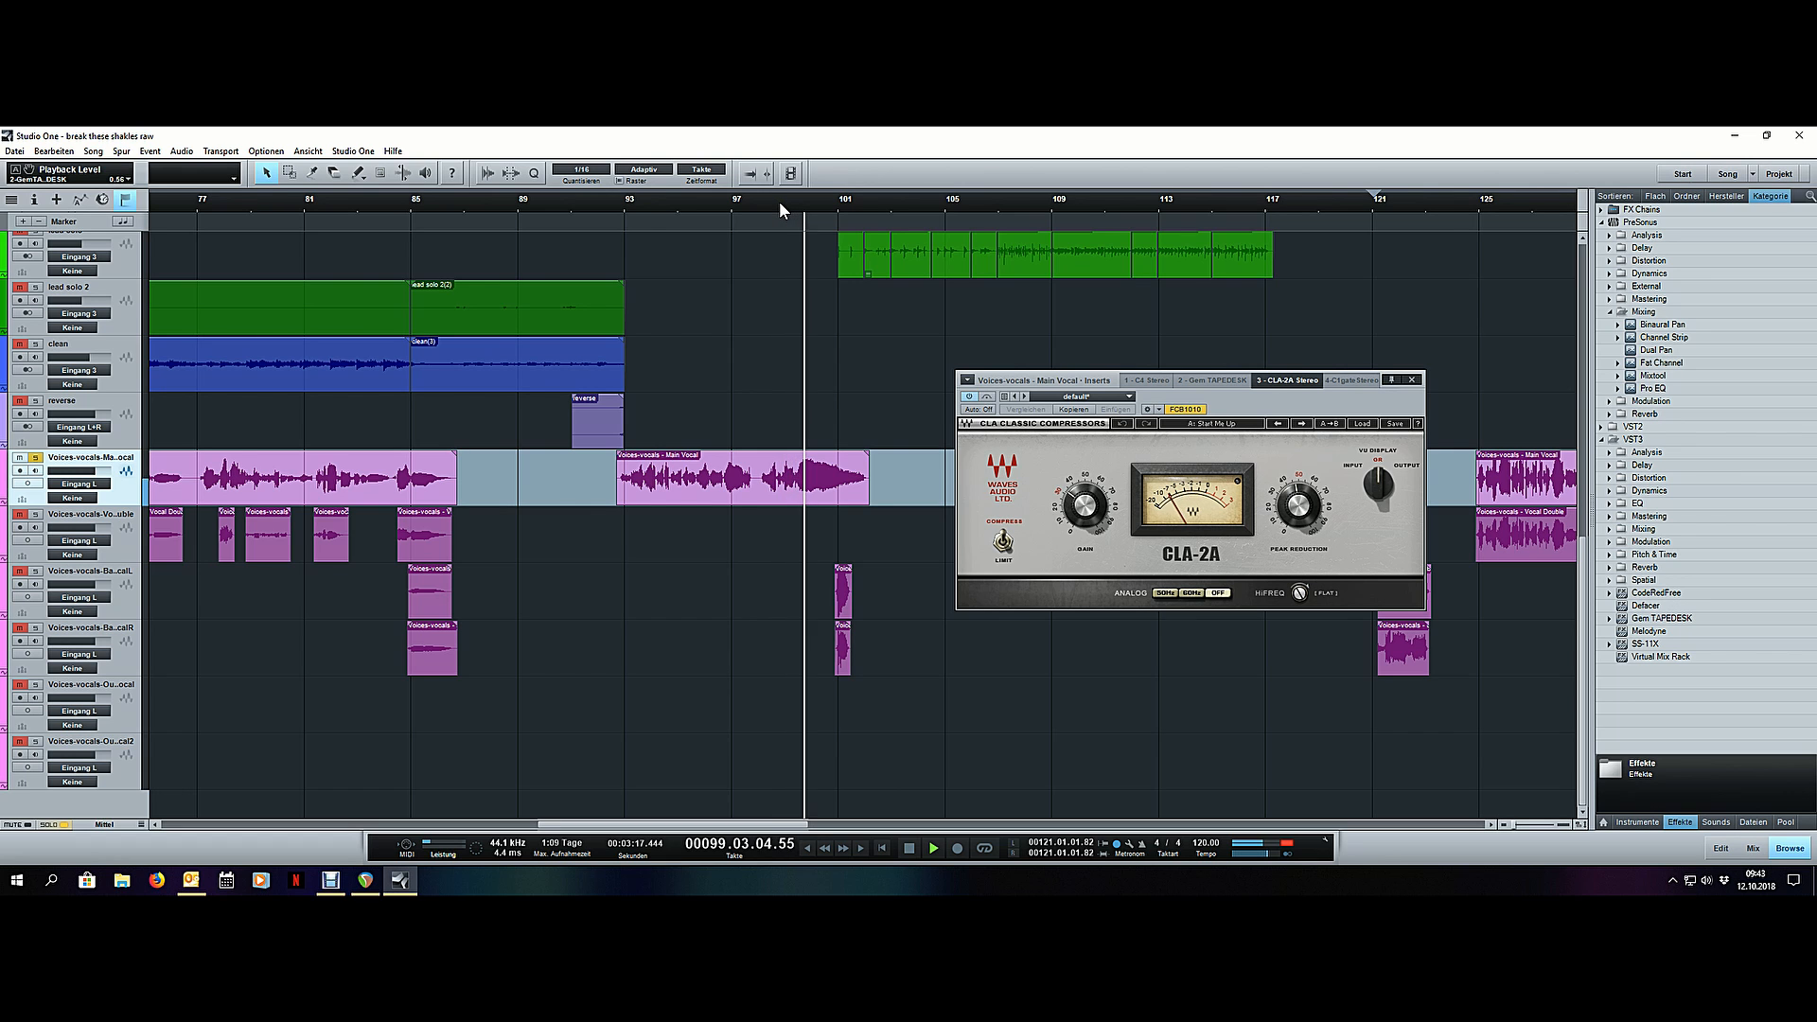
- Play the quieter main vocal phrase from around bar 72 to check the CLA-2A's compression, and stop playback
{"action": "scroll", "coordinate": [779, 201], "scroll_direction": "down", "scroll_amount": 5}
{"action": "left_click", "coordinate": [586, 201]}
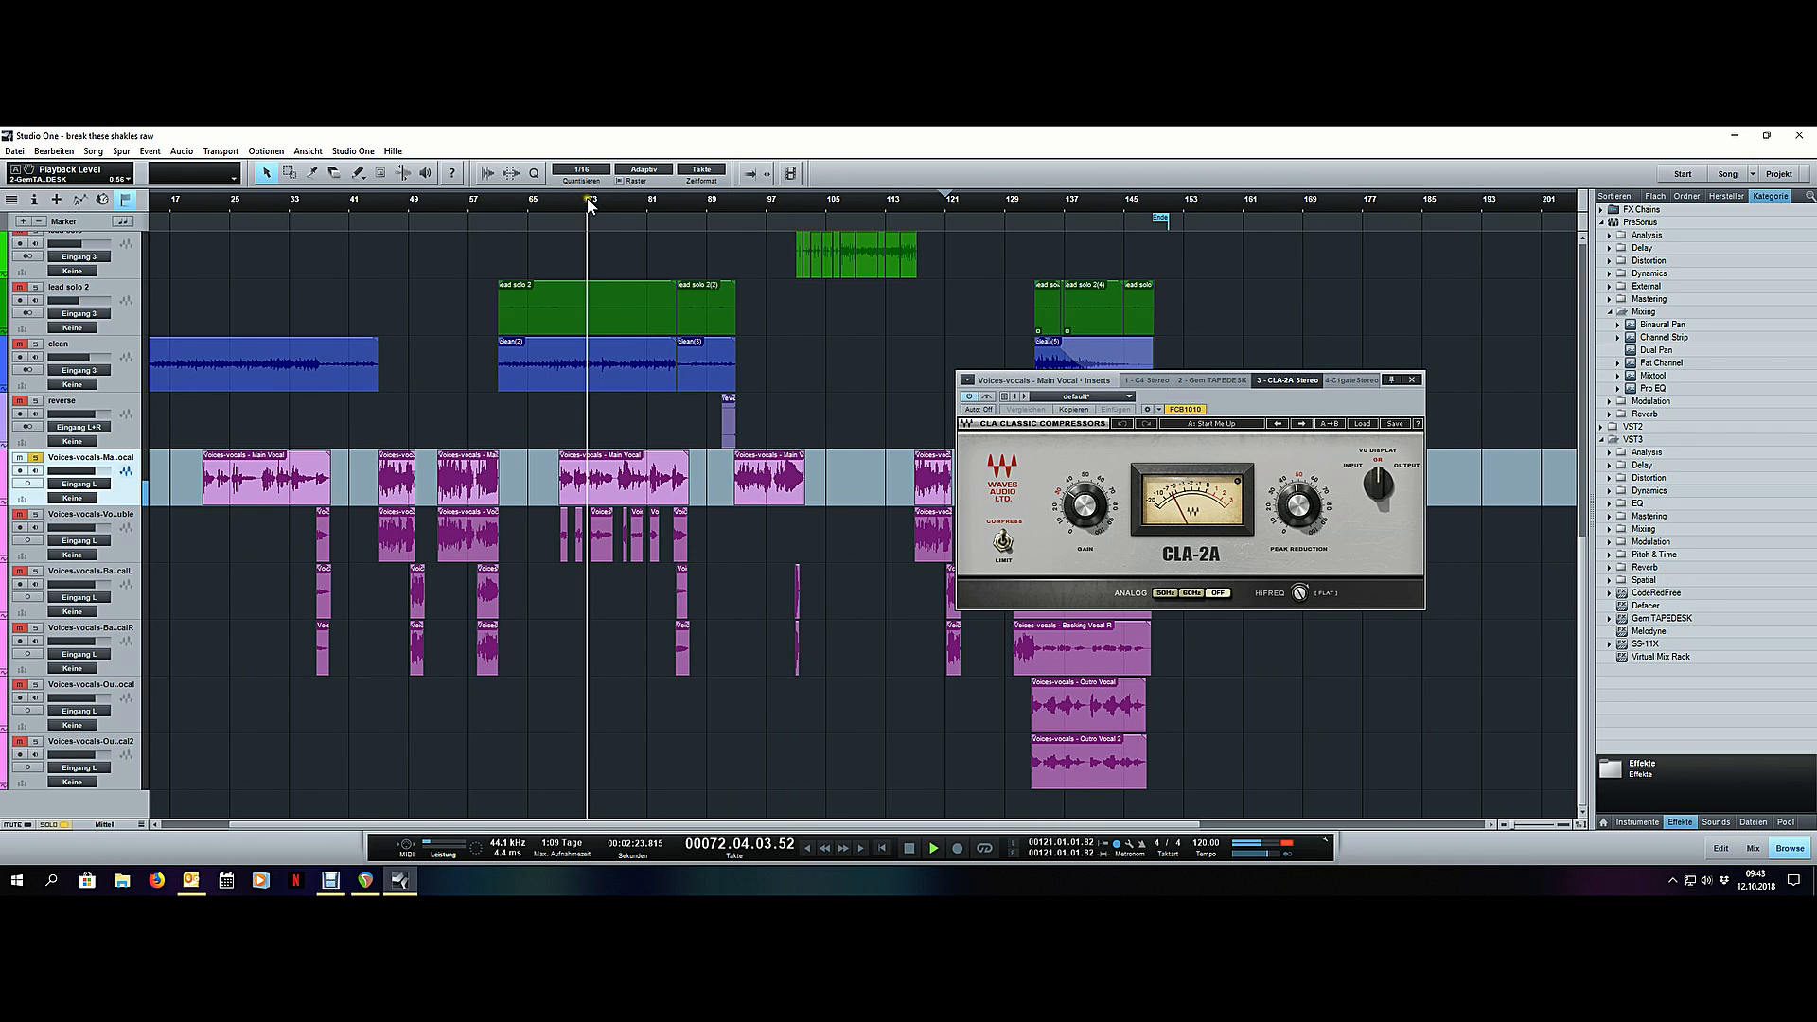
{"action": "scroll", "coordinate": [616, 200], "scroll_direction": "up", "scroll_amount": 6}
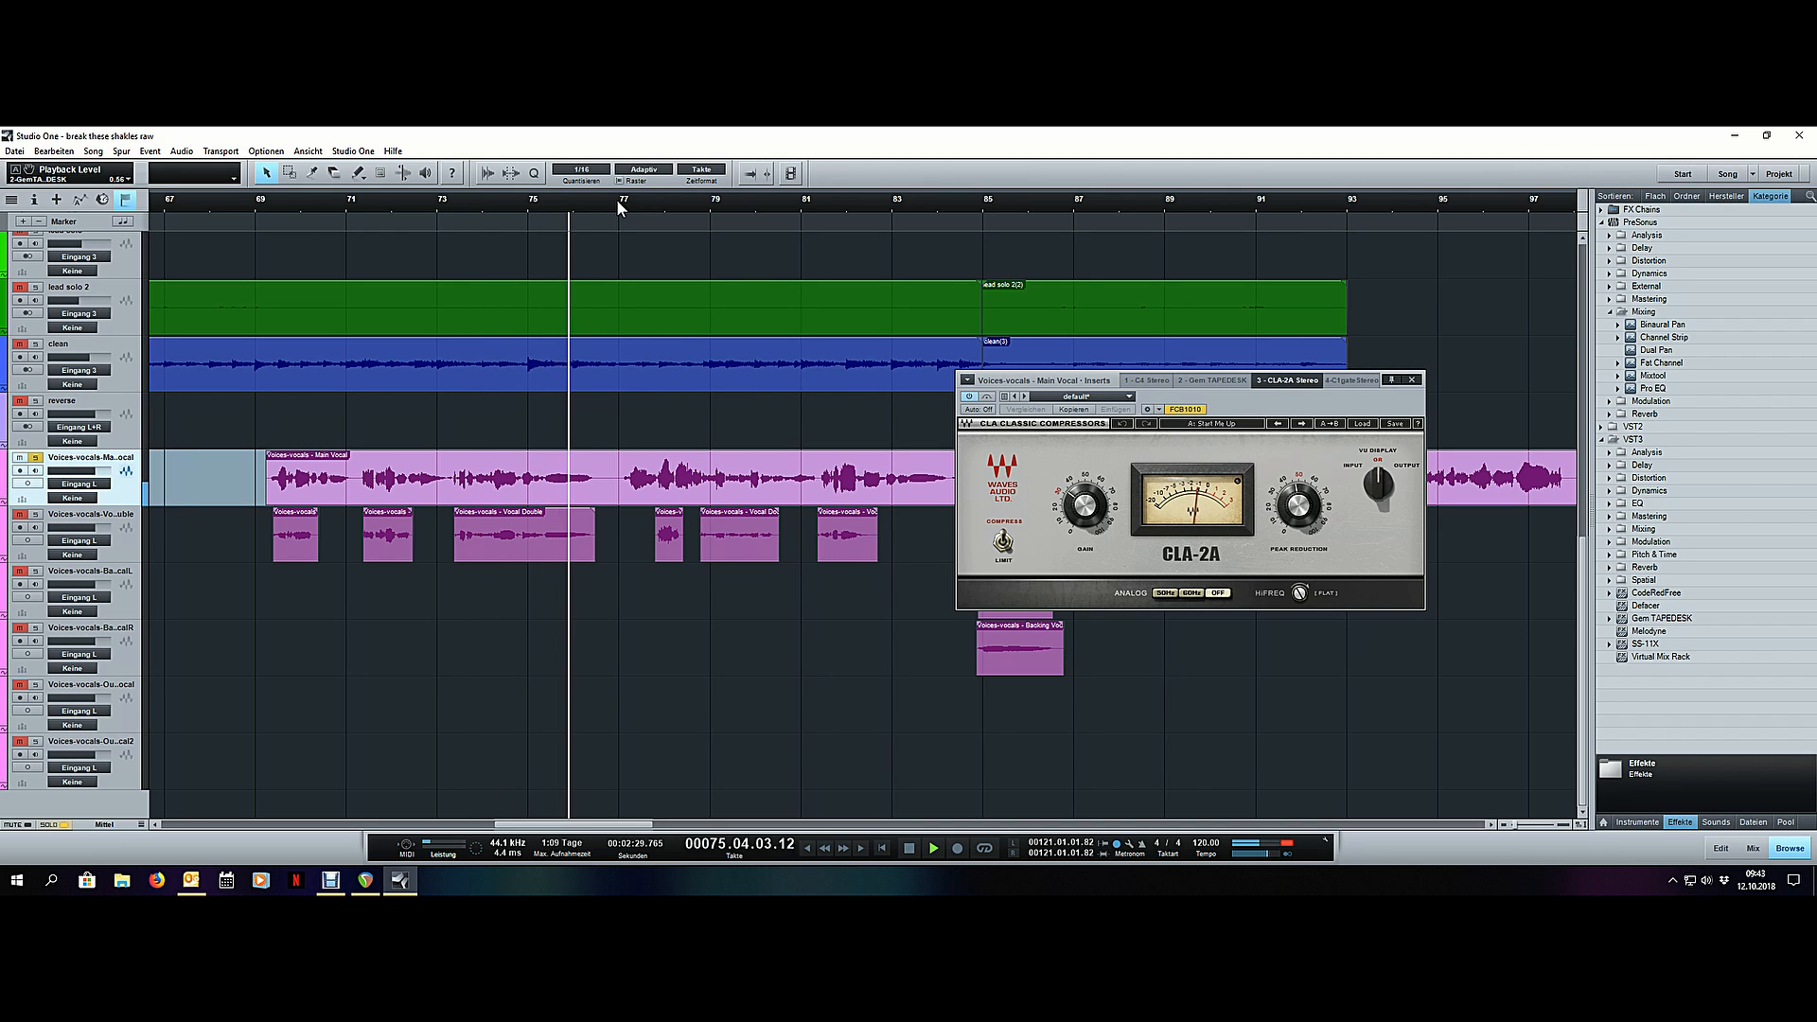
{"action": "scroll", "coordinate": [616, 199], "scroll_direction": "down", "scroll_amount": 6}
{"action": "key", "text": "space"}
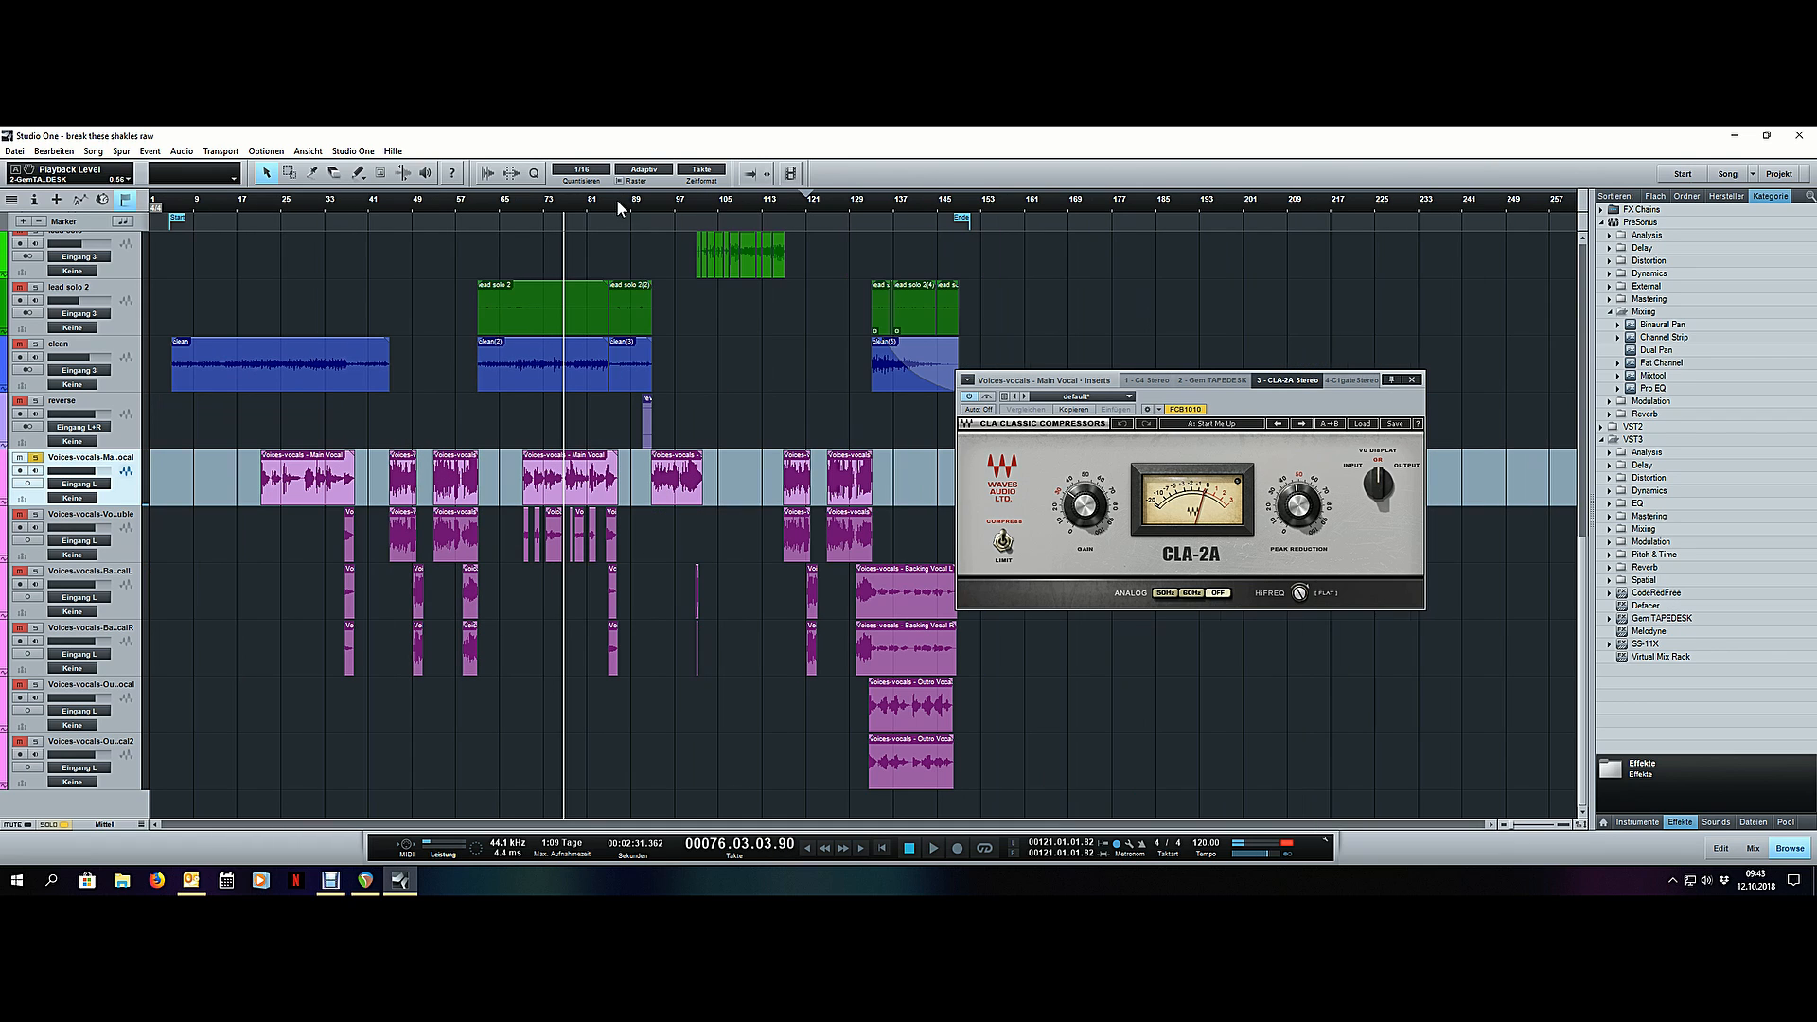
{"action": "left_click", "coordinate": [728, 417]}
{"action": "left_click_drag", "start_coordinate": [794, 450], "coordinate": [762, 413]}
{"action": "scroll", "coordinate": [270, 201], "scroll_direction": "up", "scroll_amount": 3}
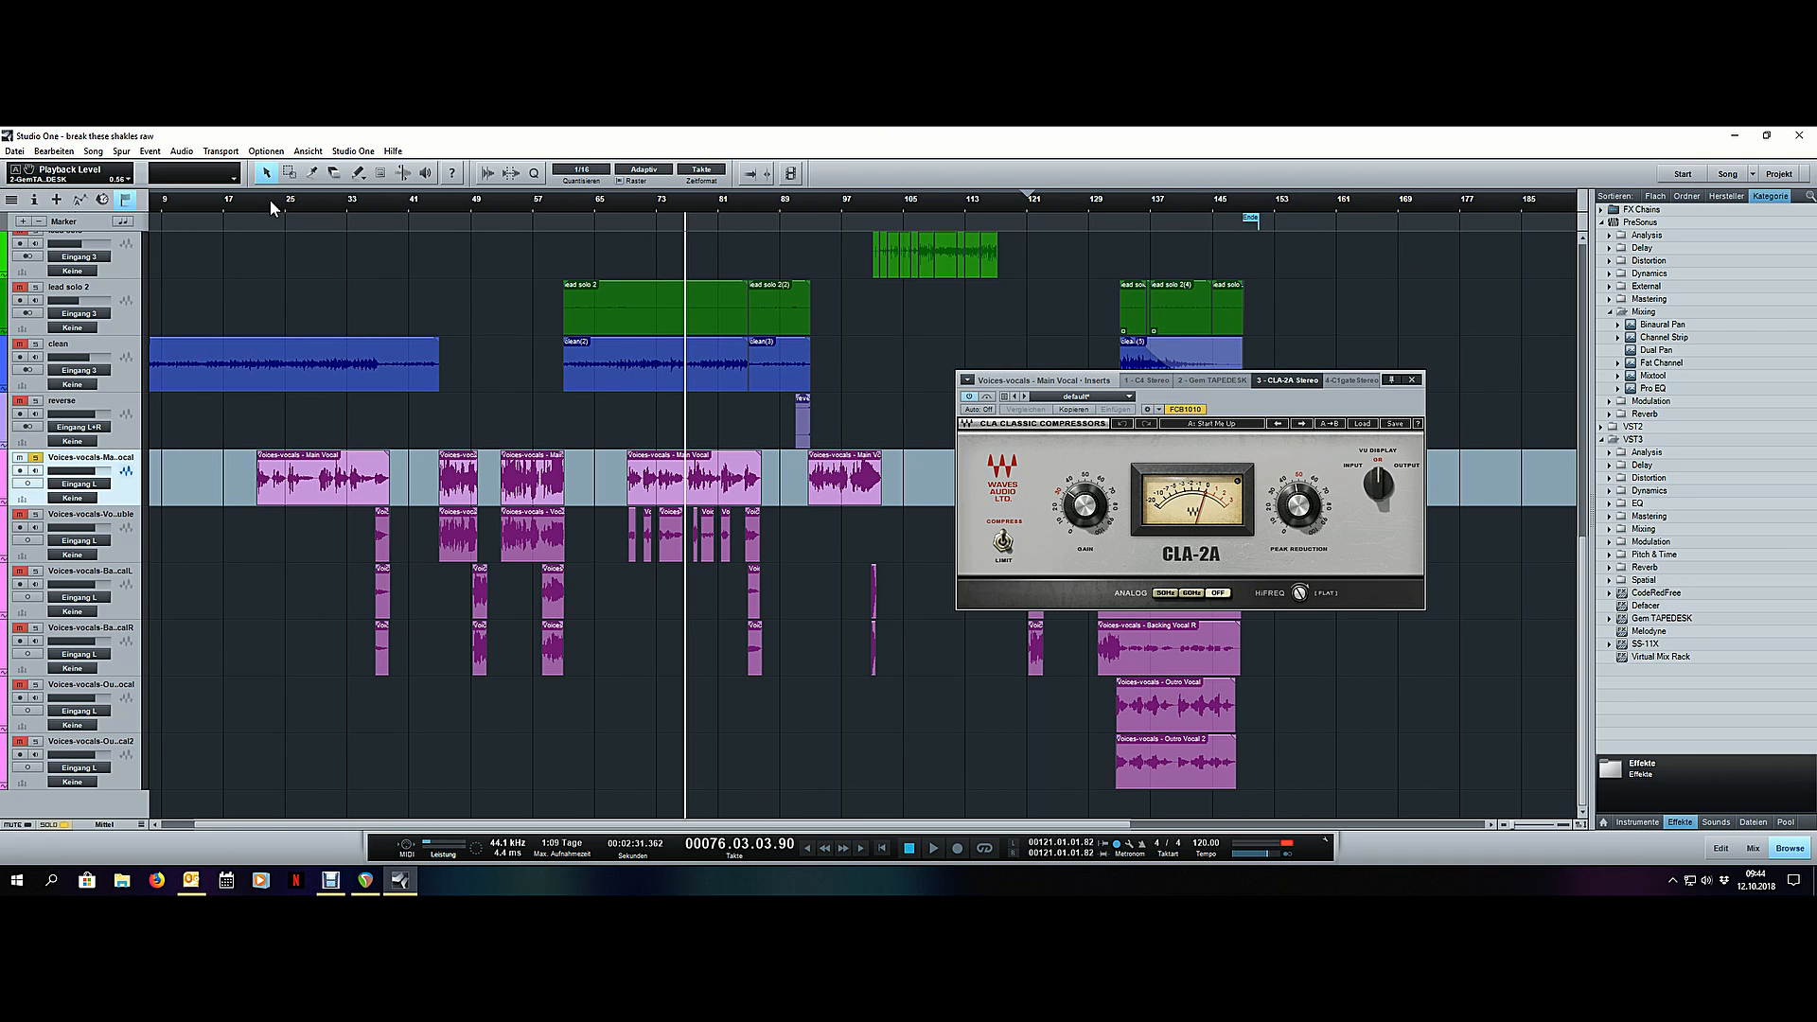
{"action": "left_click", "coordinate": [448, 498]}
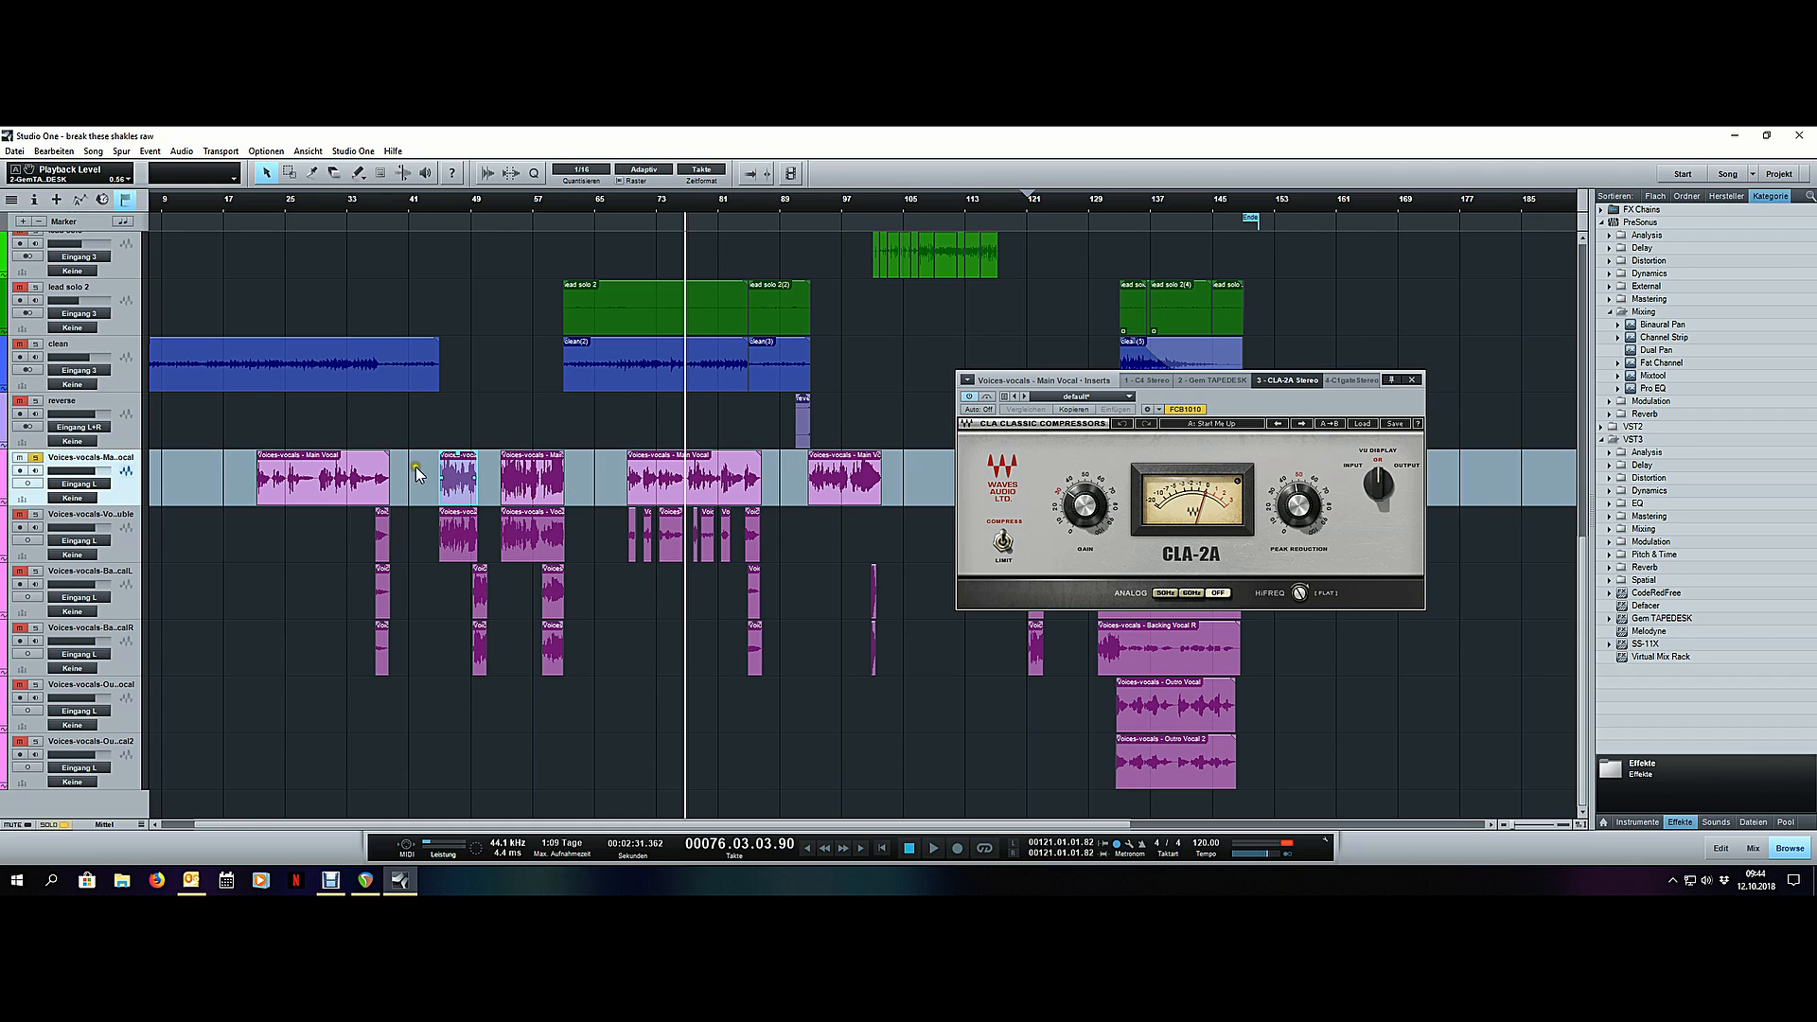
{"action": "left_click", "coordinate": [543, 481]}
{"action": "left_click", "coordinate": [450, 473]}
{"action": "left_click", "coordinate": [537, 484]}
{"action": "left_click", "coordinate": [449, 477]}
{"action": "left_click", "coordinate": [516, 482]}
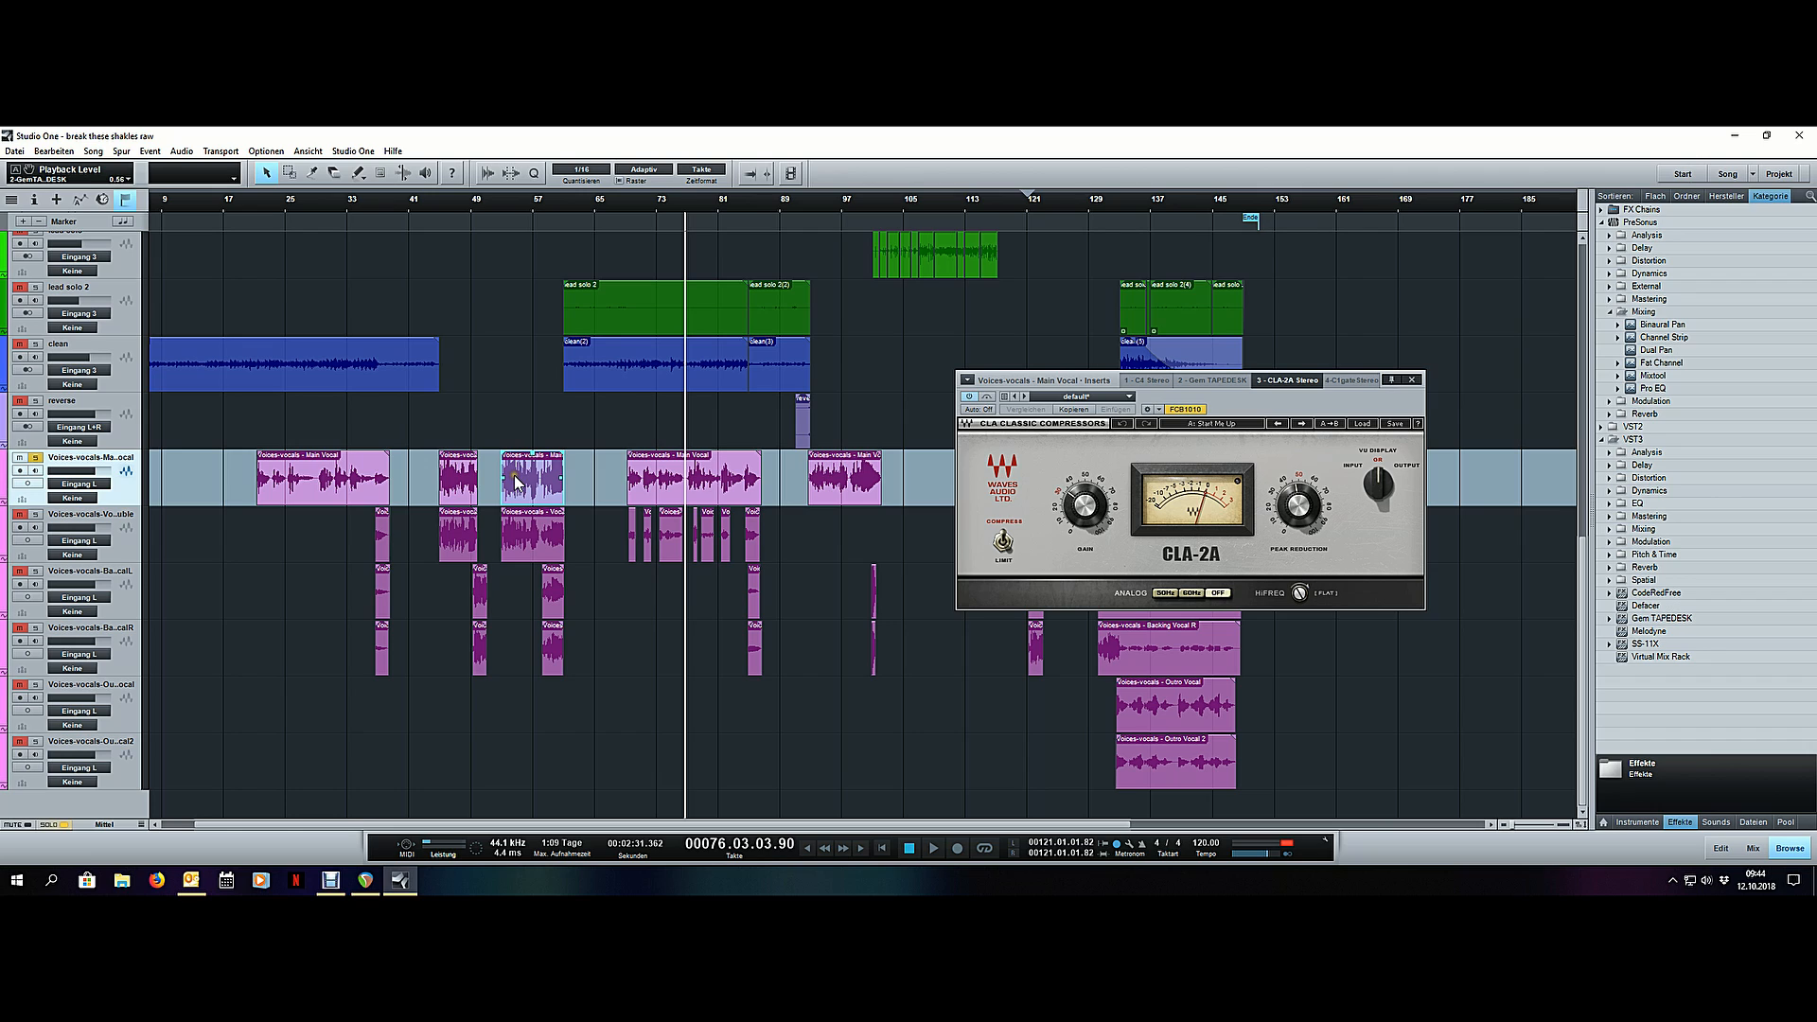
{"action": "left_click", "coordinate": [327, 469]}
{"action": "left_click", "coordinate": [671, 476]}
{"action": "left_click", "coordinate": [345, 472]}
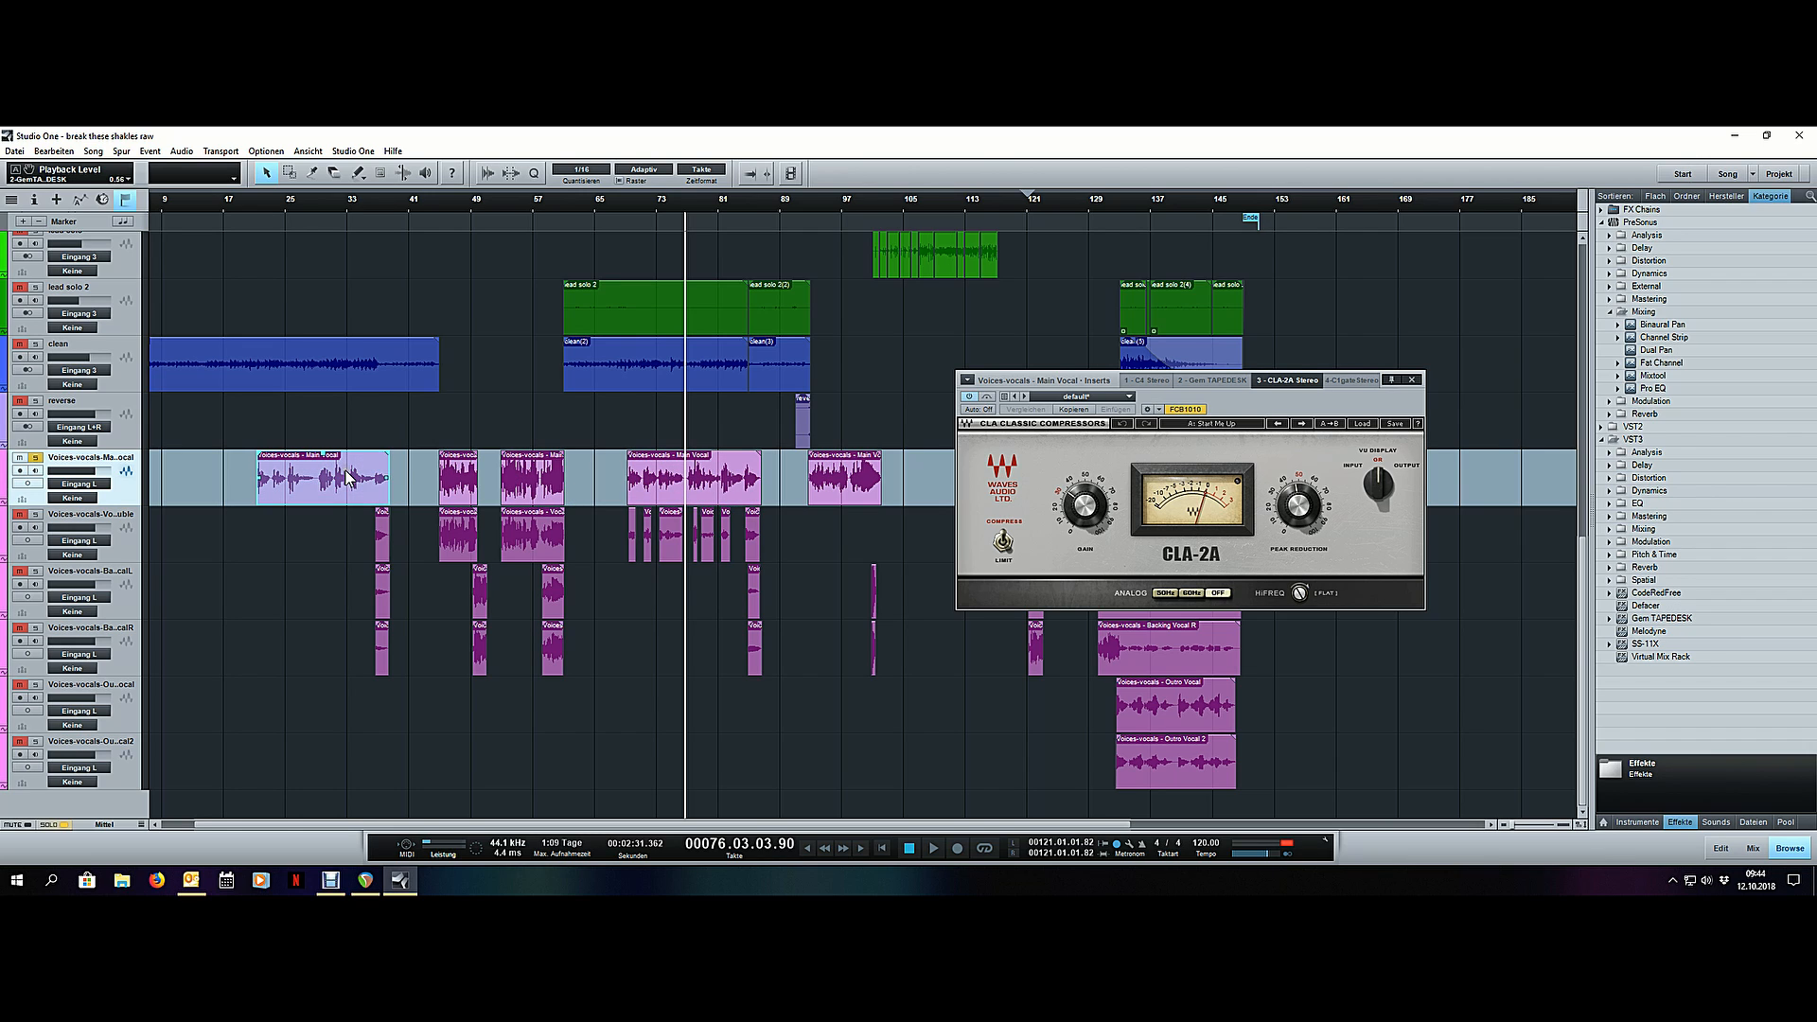
{"action": "left_click", "coordinate": [462, 410]}
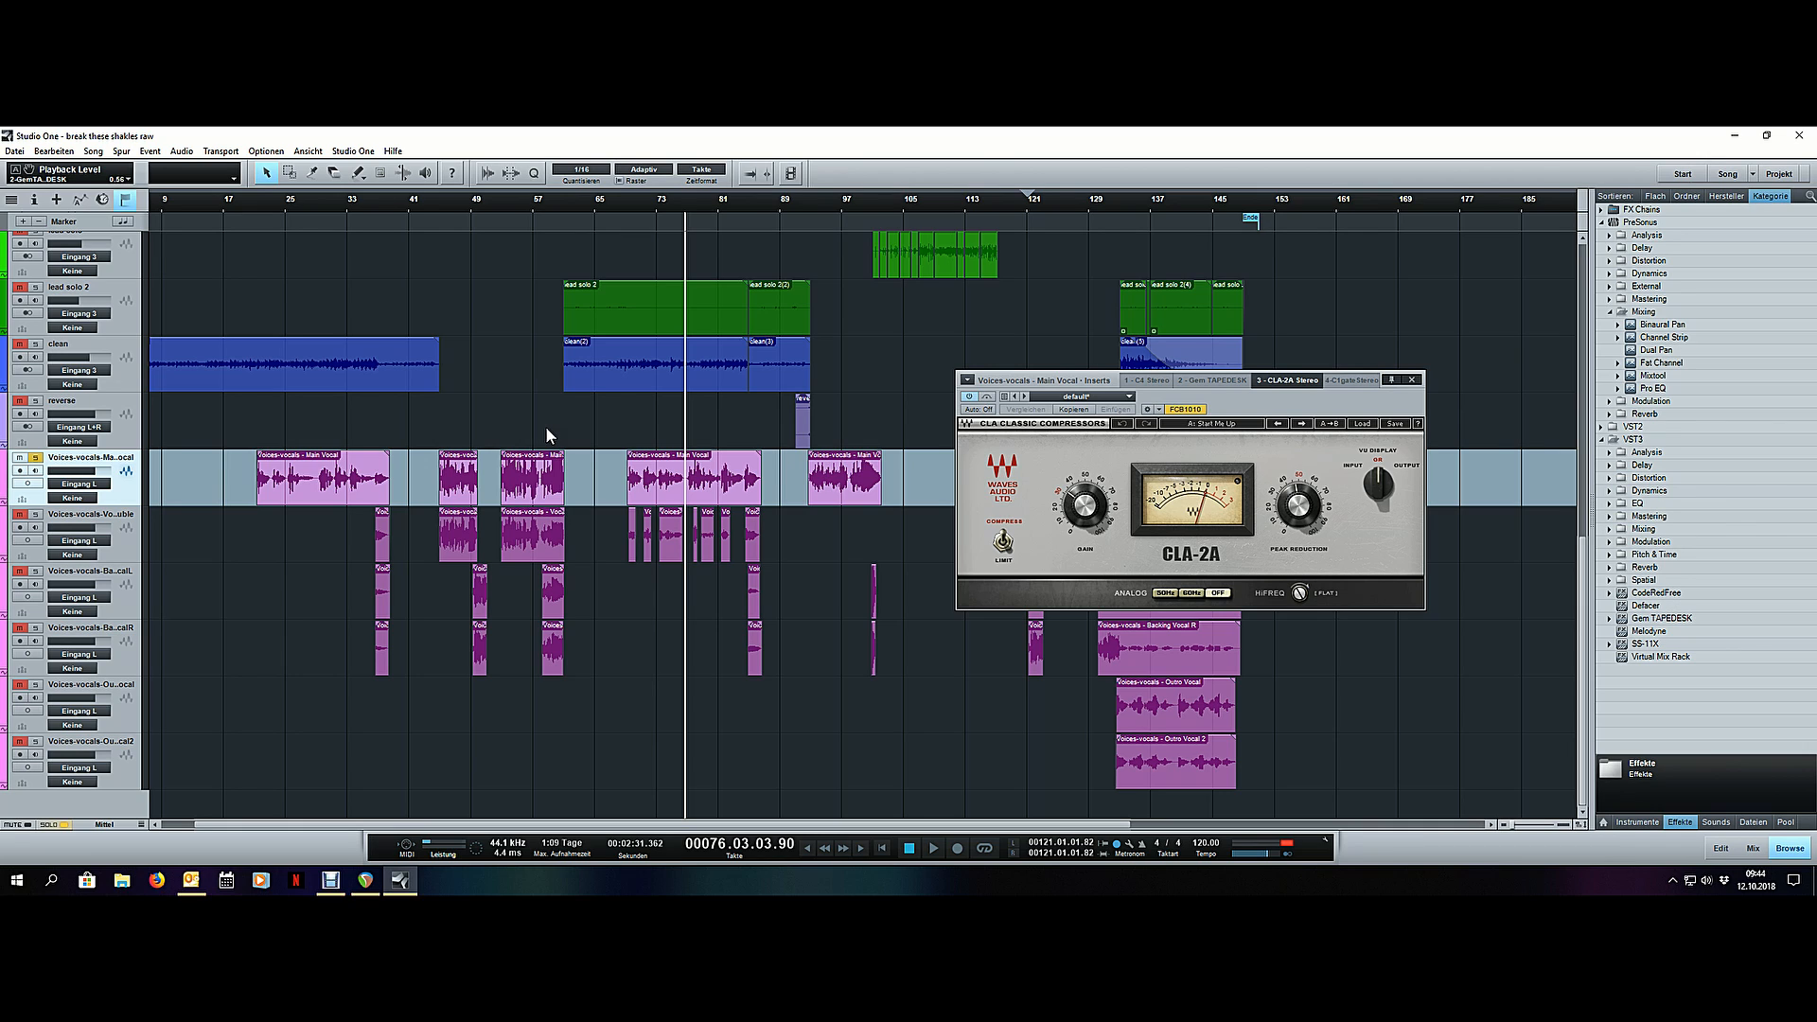
{"action": "left_click", "coordinate": [456, 488]}
{"action": "left_click", "coordinate": [523, 487]}
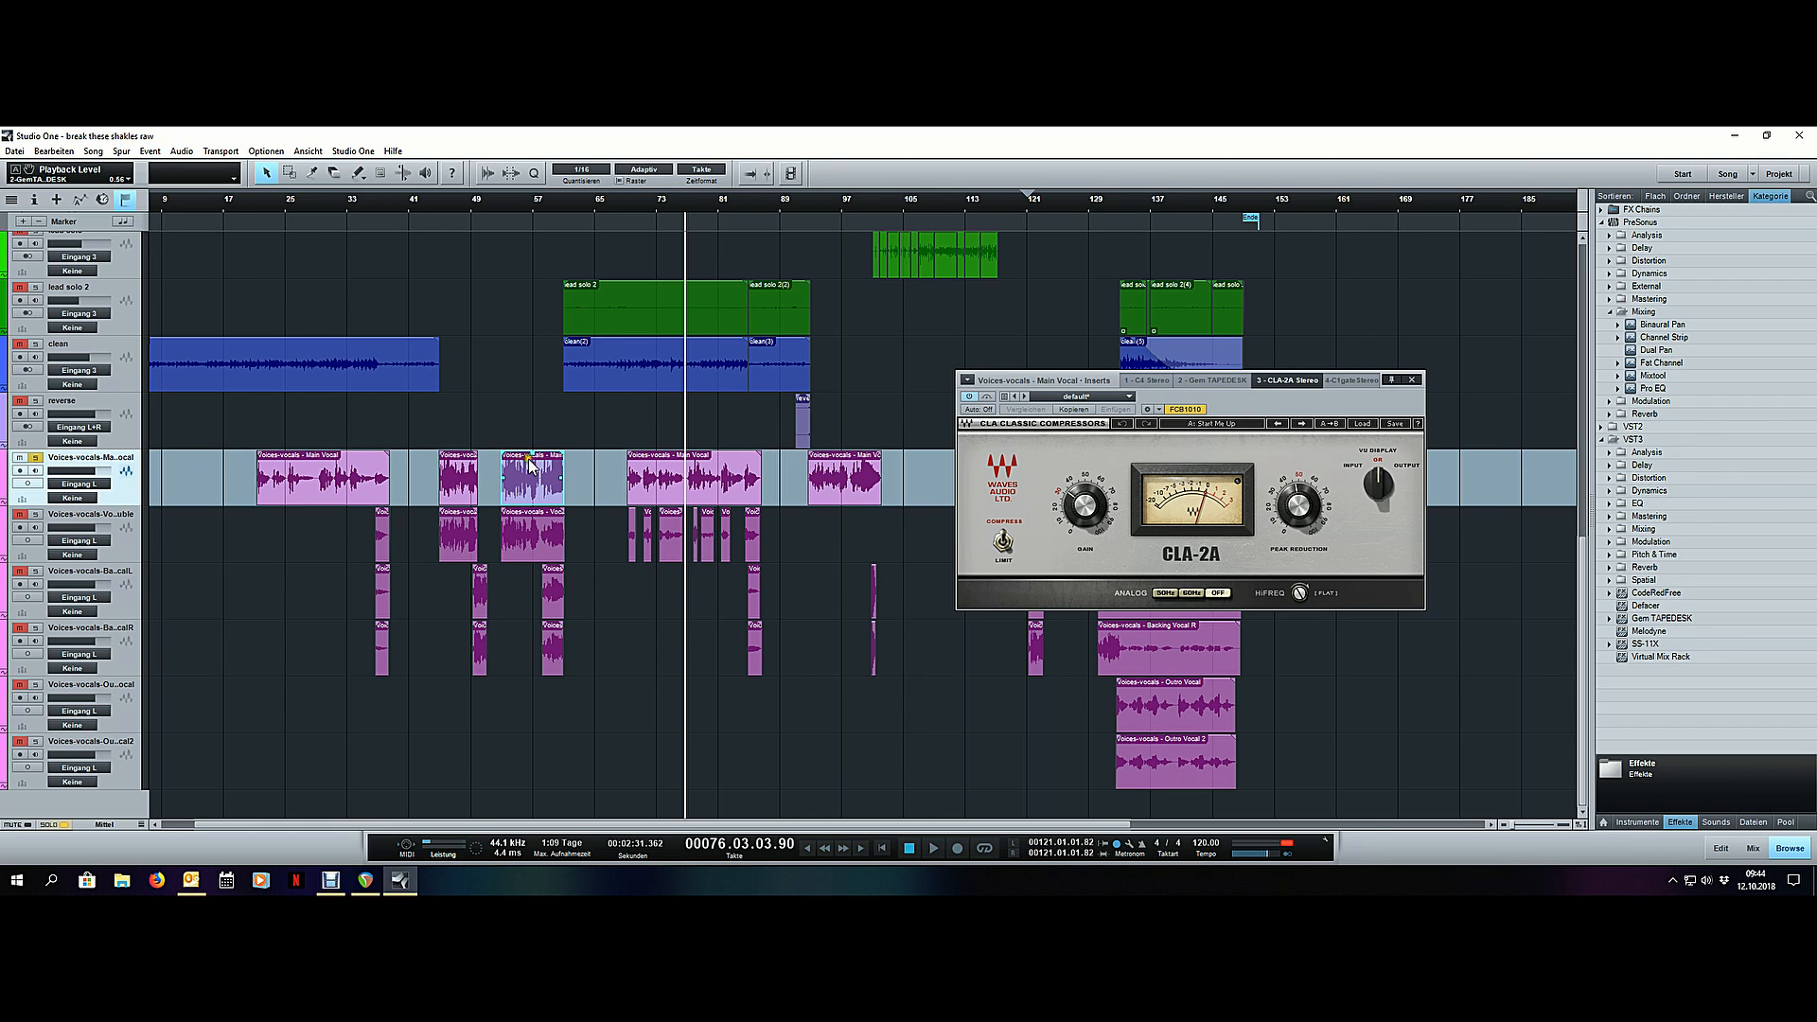
{"action": "left_click", "coordinate": [463, 483]}
{"action": "left_click", "coordinate": [484, 431]}
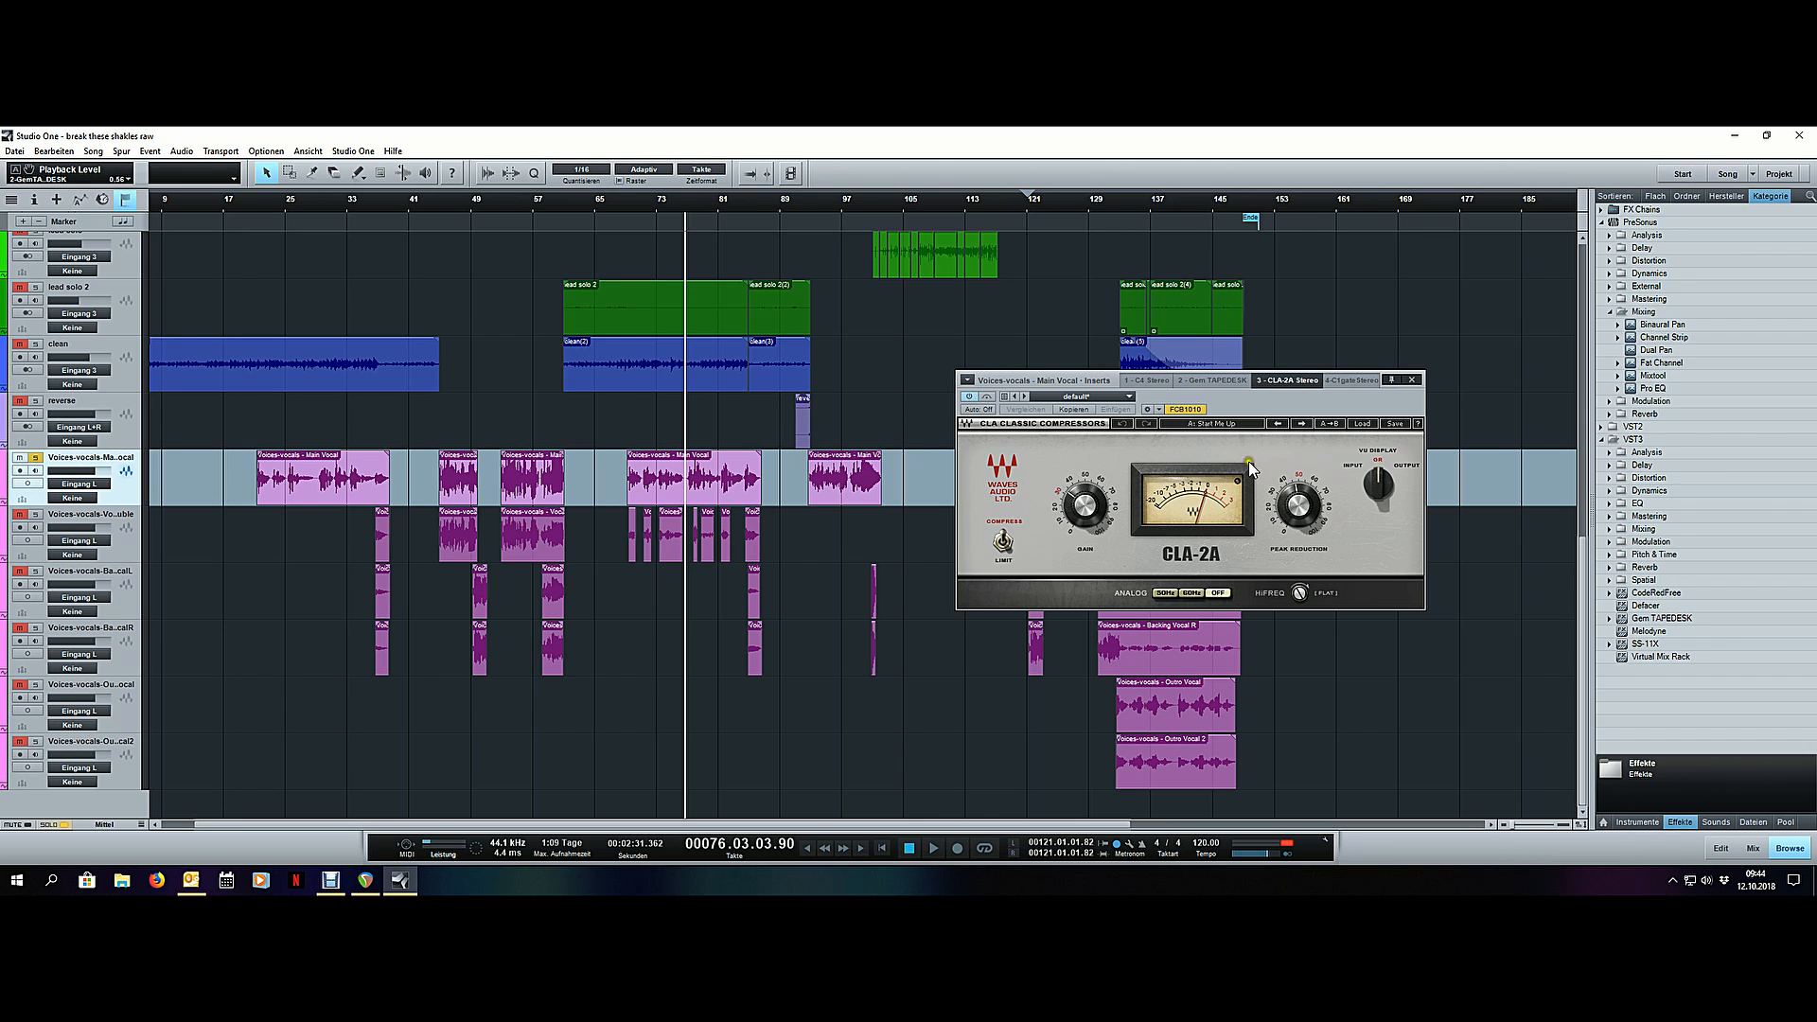
- Open and activate the main vocal's C1 gate and set its gate open and close thresholds to -60.7 dB
{"action": "left_click_drag", "start_coordinate": [1384, 400], "coordinate": [1377, 405]}
{"action": "left_click", "coordinate": [1348, 385]}
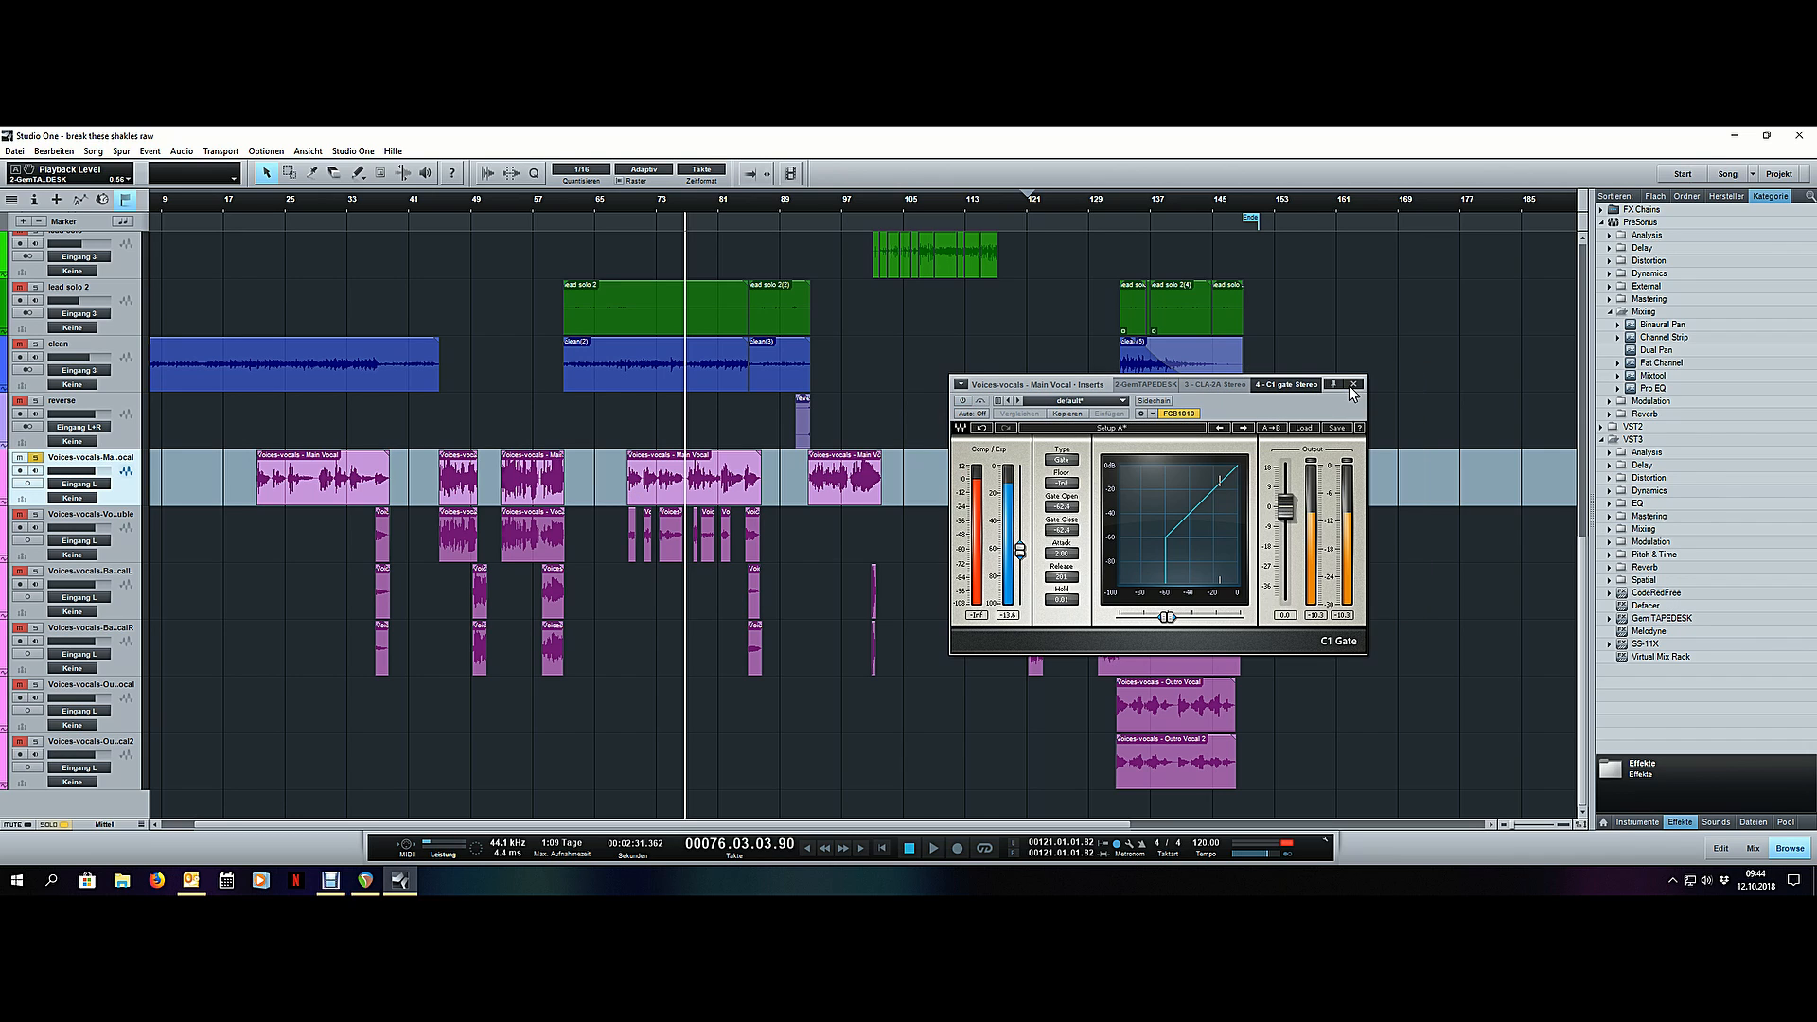
{"action": "left_click_drag", "start_coordinate": [1041, 383], "coordinate": [1086, 380]}
{"action": "left_click", "coordinate": [1008, 398]}
{"action": "left_click_drag", "start_coordinate": [1064, 547], "coordinate": [1069, 543]}
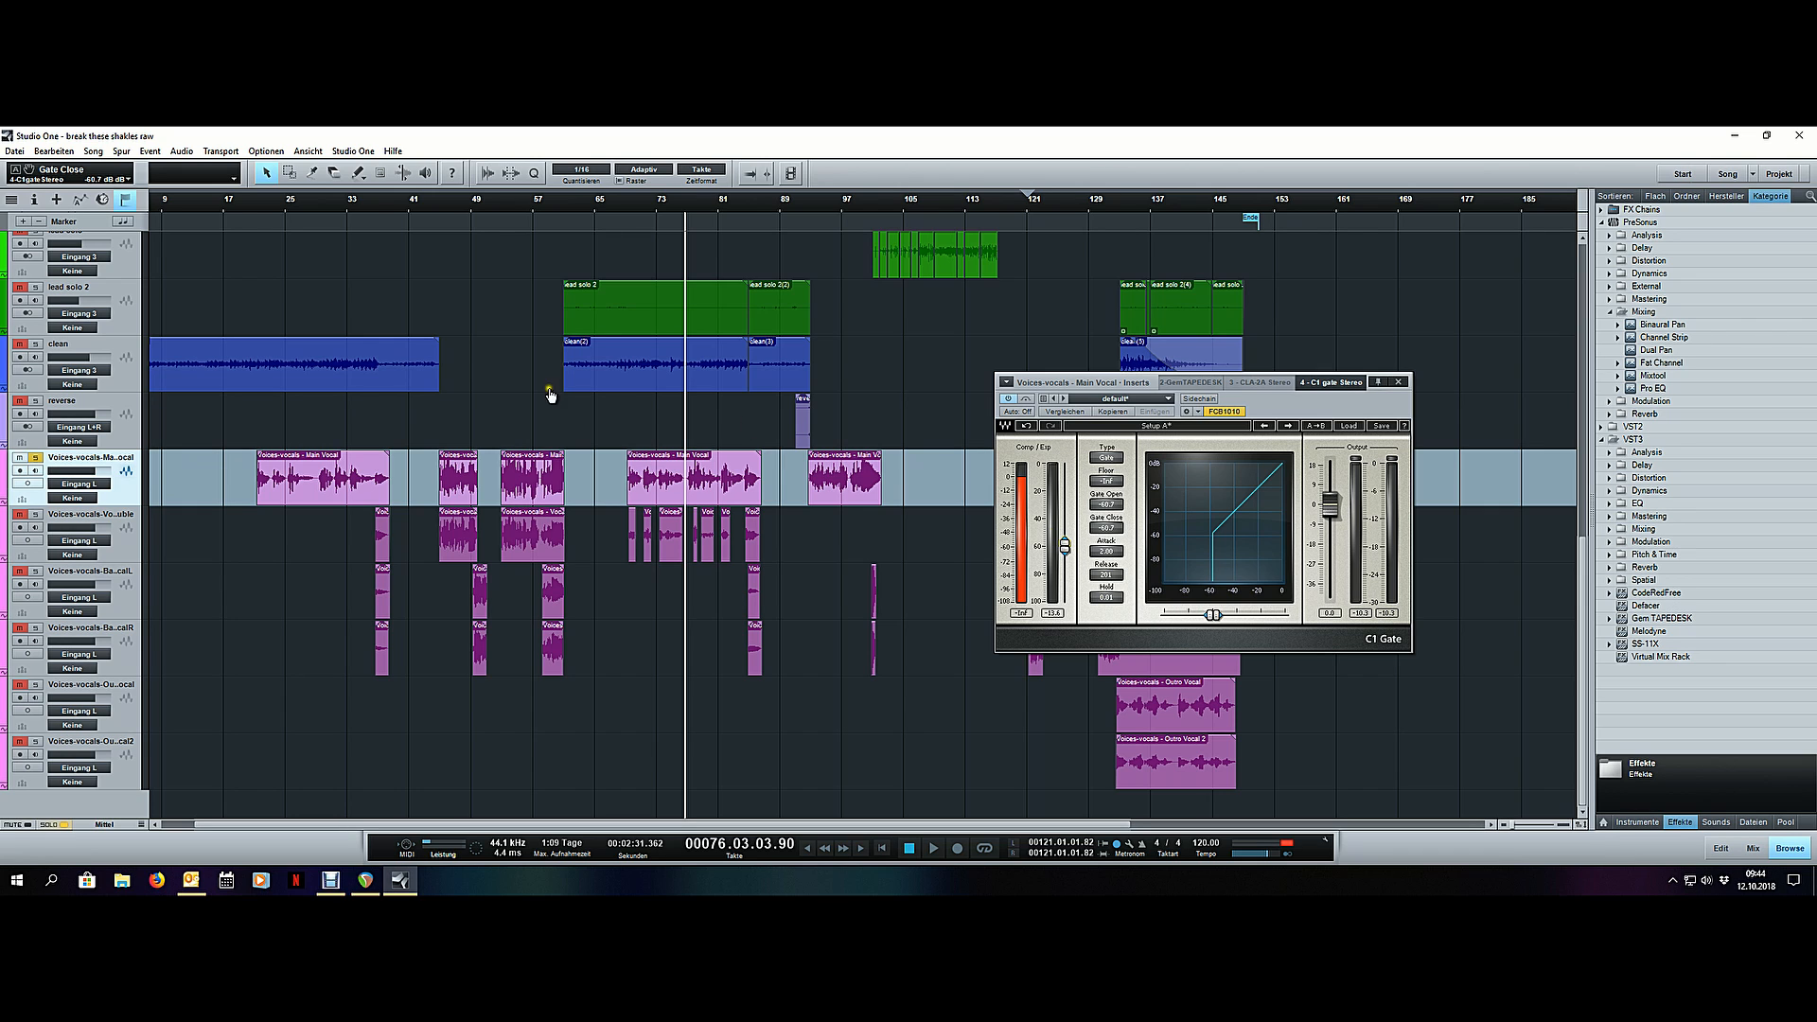
- Play the main vocal from bar 19 and fine-tune the C1 gate's linked open and close thresholds to about -60 dB
{"action": "scroll", "coordinate": [242, 201], "scroll_direction": "up", "scroll_amount": 5}
{"action": "left_click", "coordinate": [240, 201]}
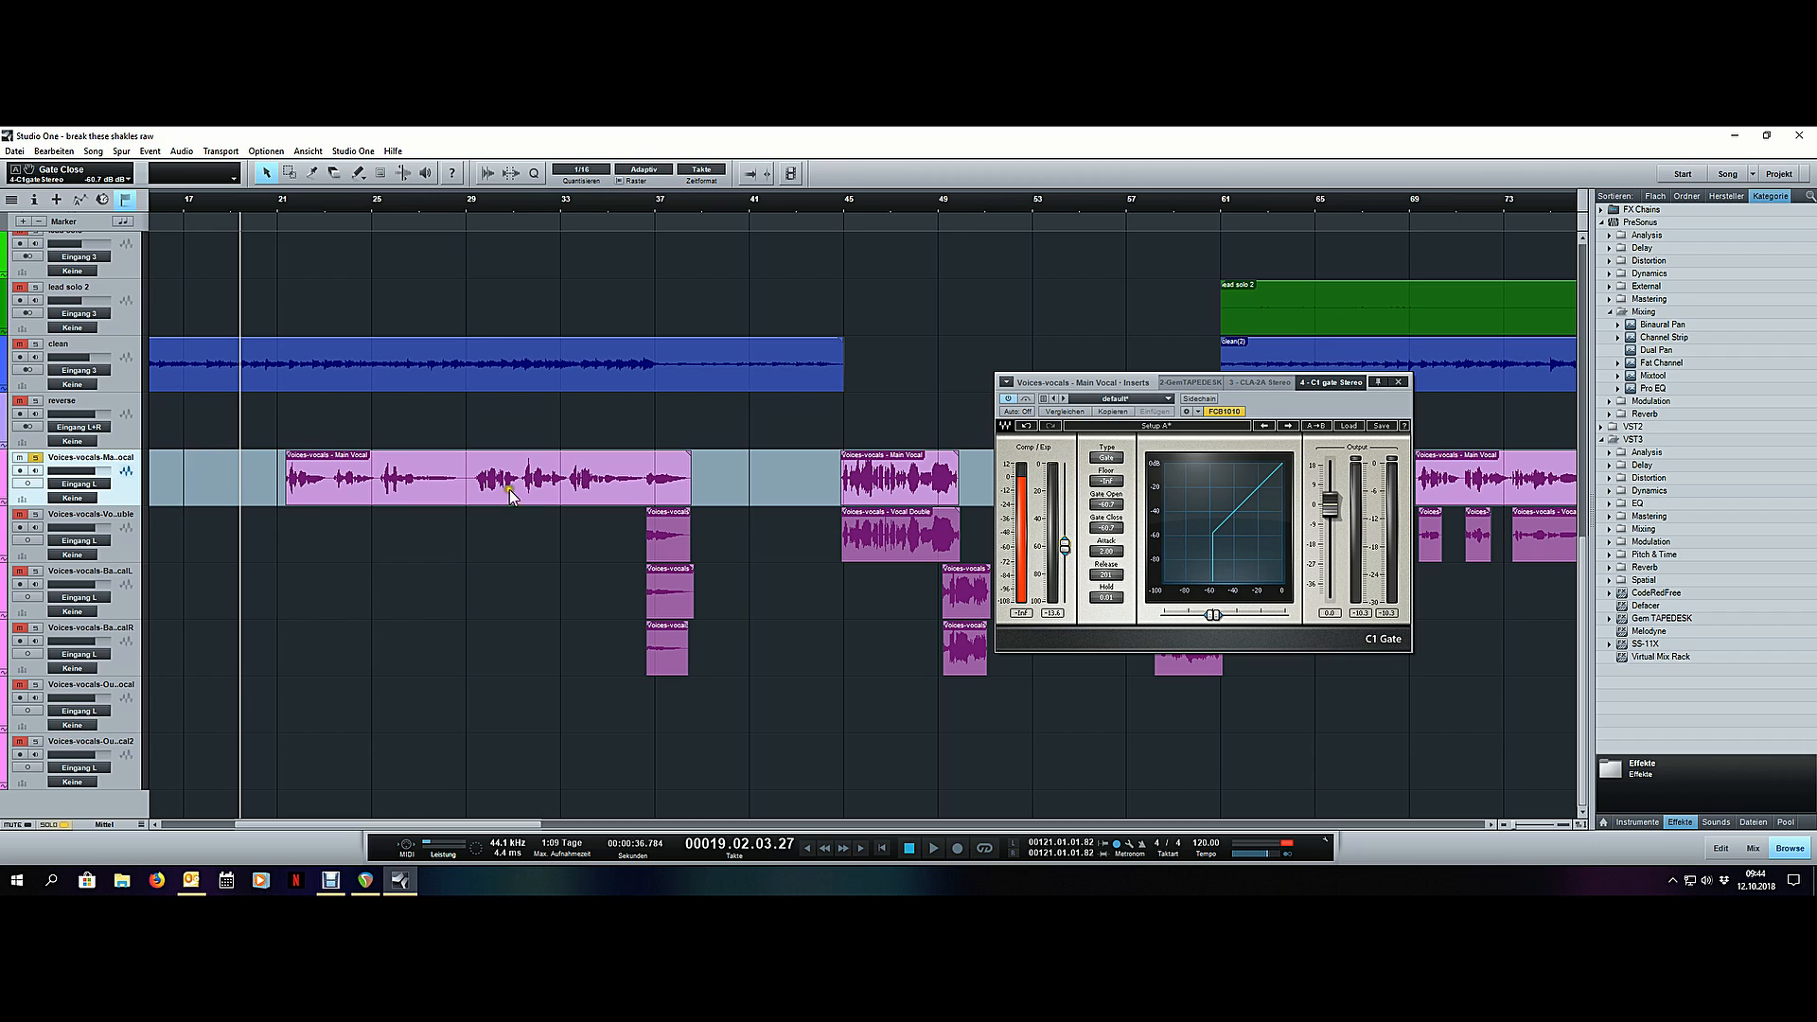
{"action": "key", "text": "space"}
{"action": "left_click_drag", "start_coordinate": [1066, 546], "coordinate": [1065, 549]}
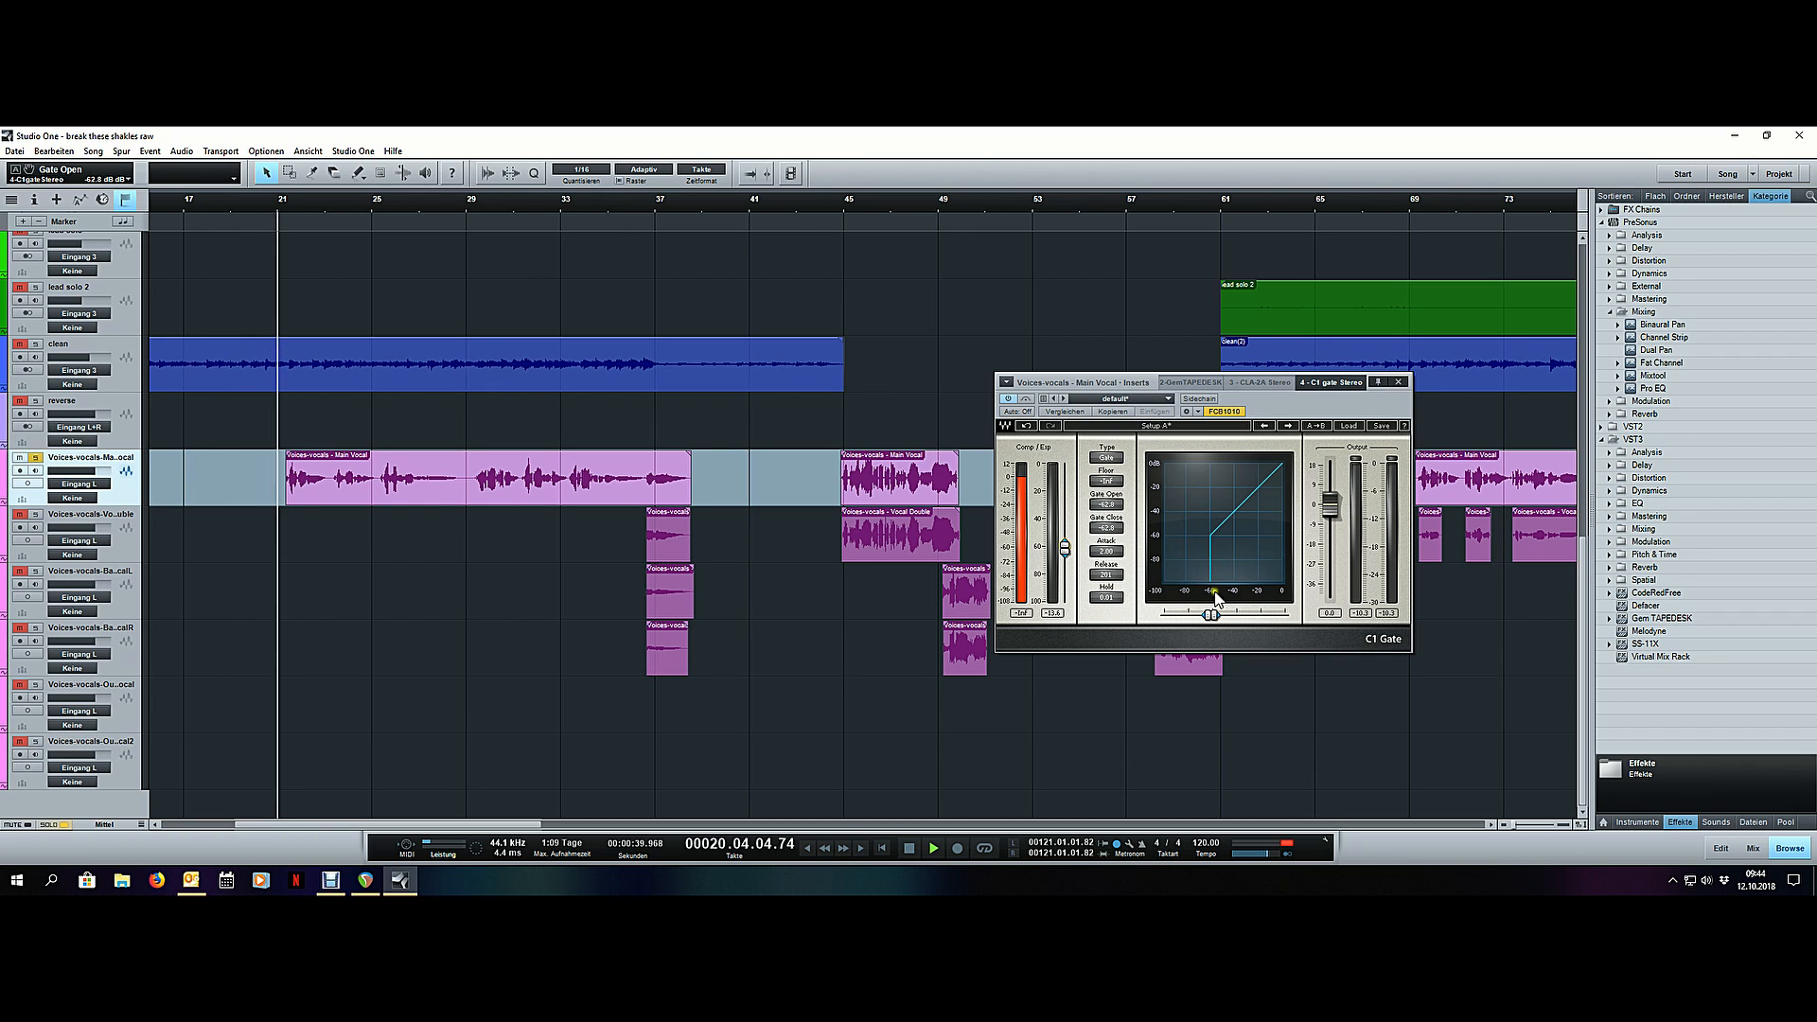
{"action": "left_click_drag", "start_coordinate": [1066, 549], "coordinate": [1064, 545]}
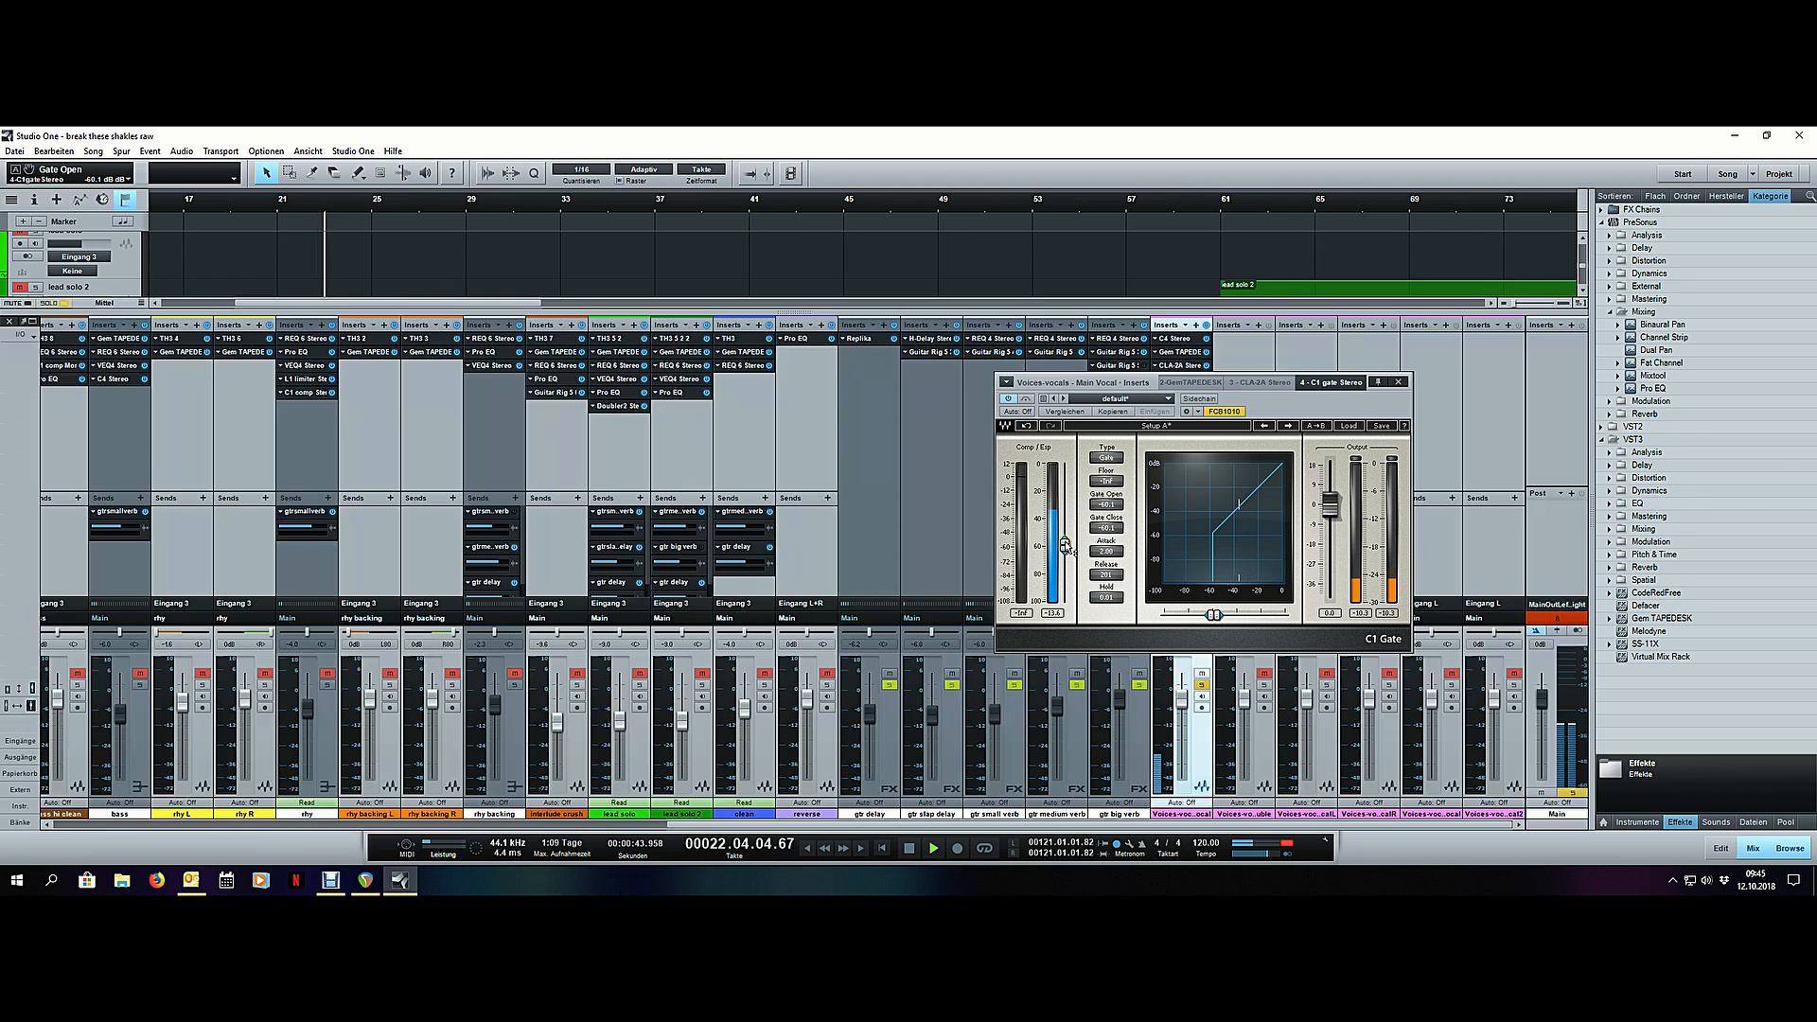
- Show the mixer during playback and lower the C1 gate's linked open and close thresholds to about -64 dB
{"action": "key", "text": "F3"}
{"action": "left_click_drag", "start_coordinate": [1320, 383], "coordinate": [1471, 420]}
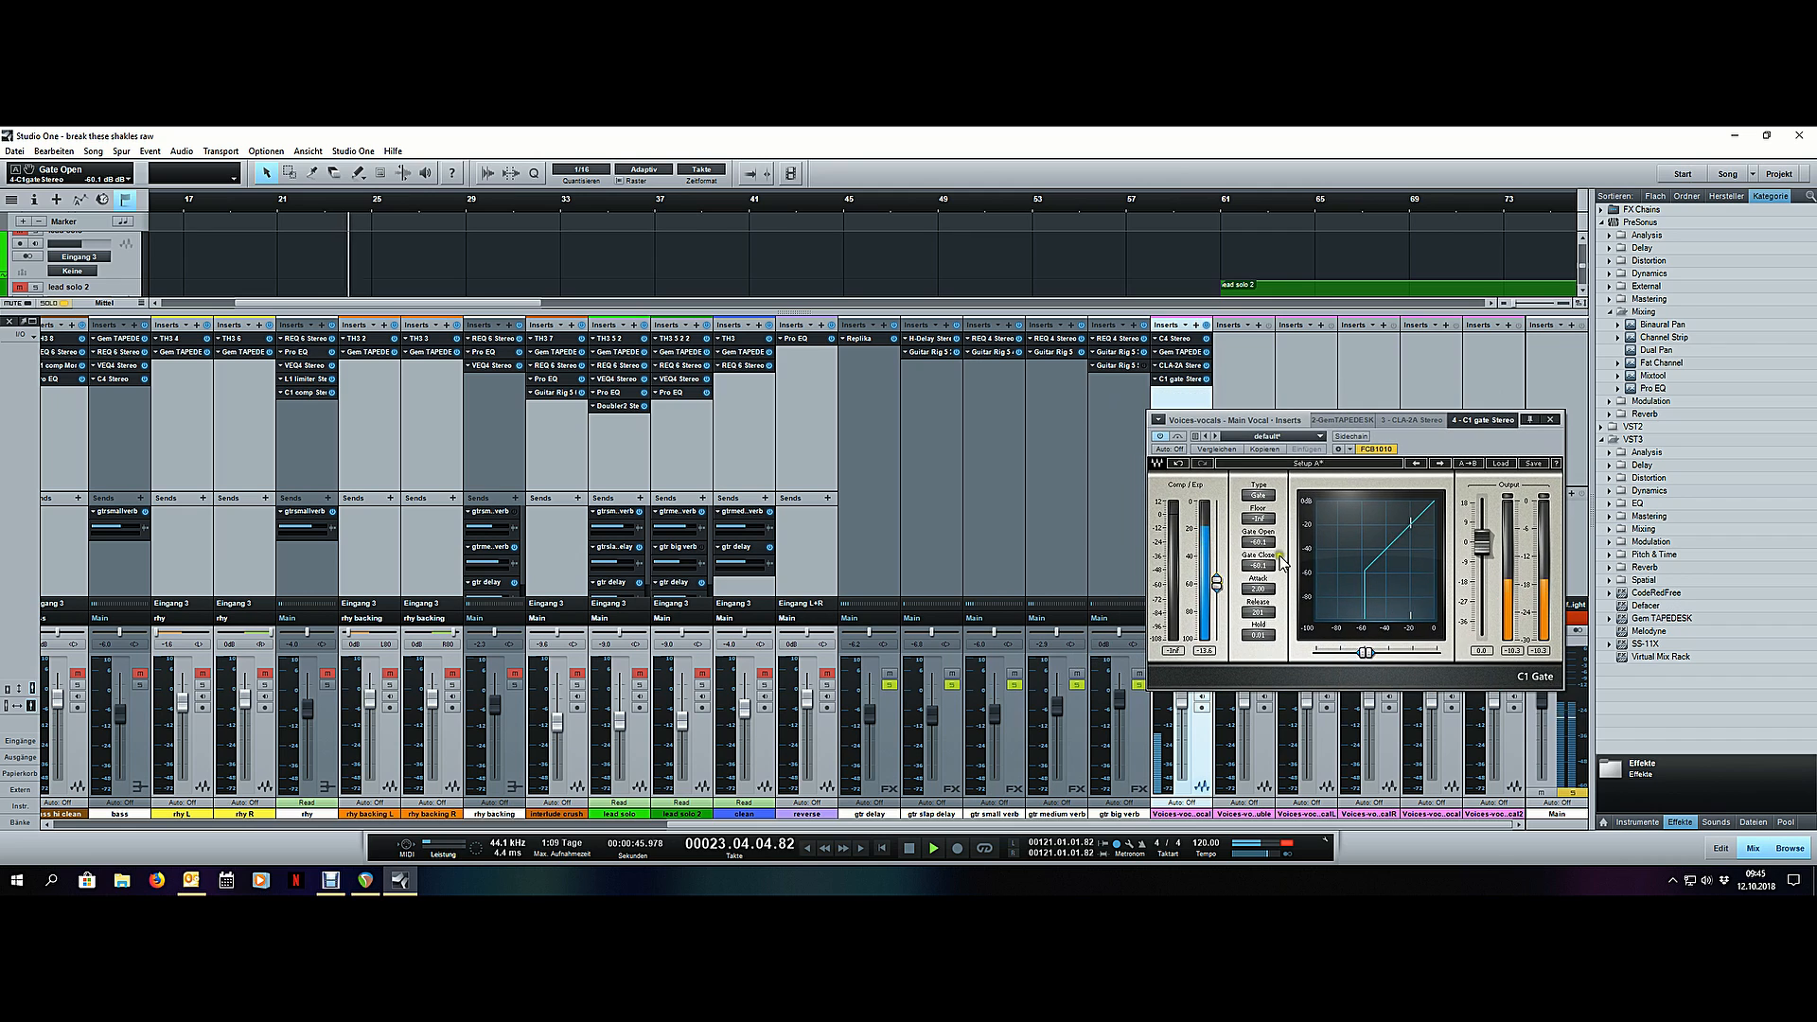
{"action": "left_click_drag", "start_coordinate": [1215, 579], "coordinate": [1218, 589]}
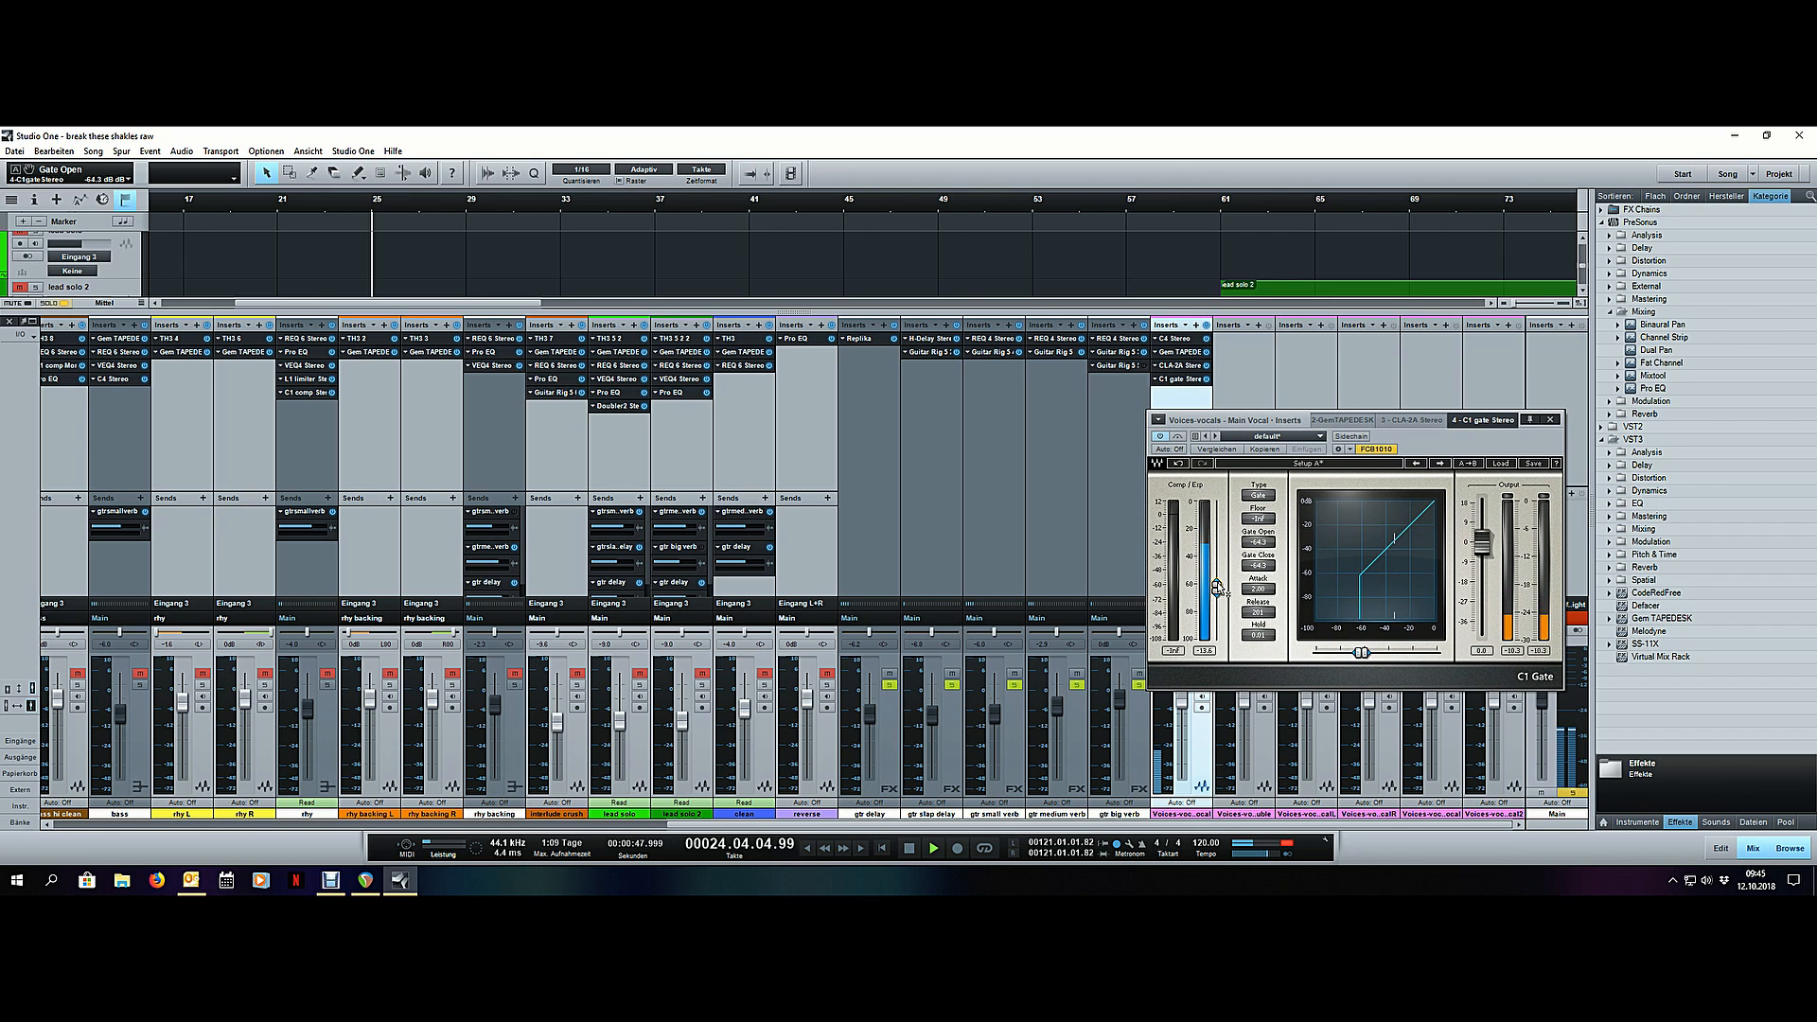
- Deactivate the C1 gate during playback of the pause around bar 40, and remove it from the main vocal's inserts
{"action": "key", "text": "F3"}
{"action": "left_click", "coordinate": [715, 198]}
{"action": "left_click", "coordinate": [1160, 438]}
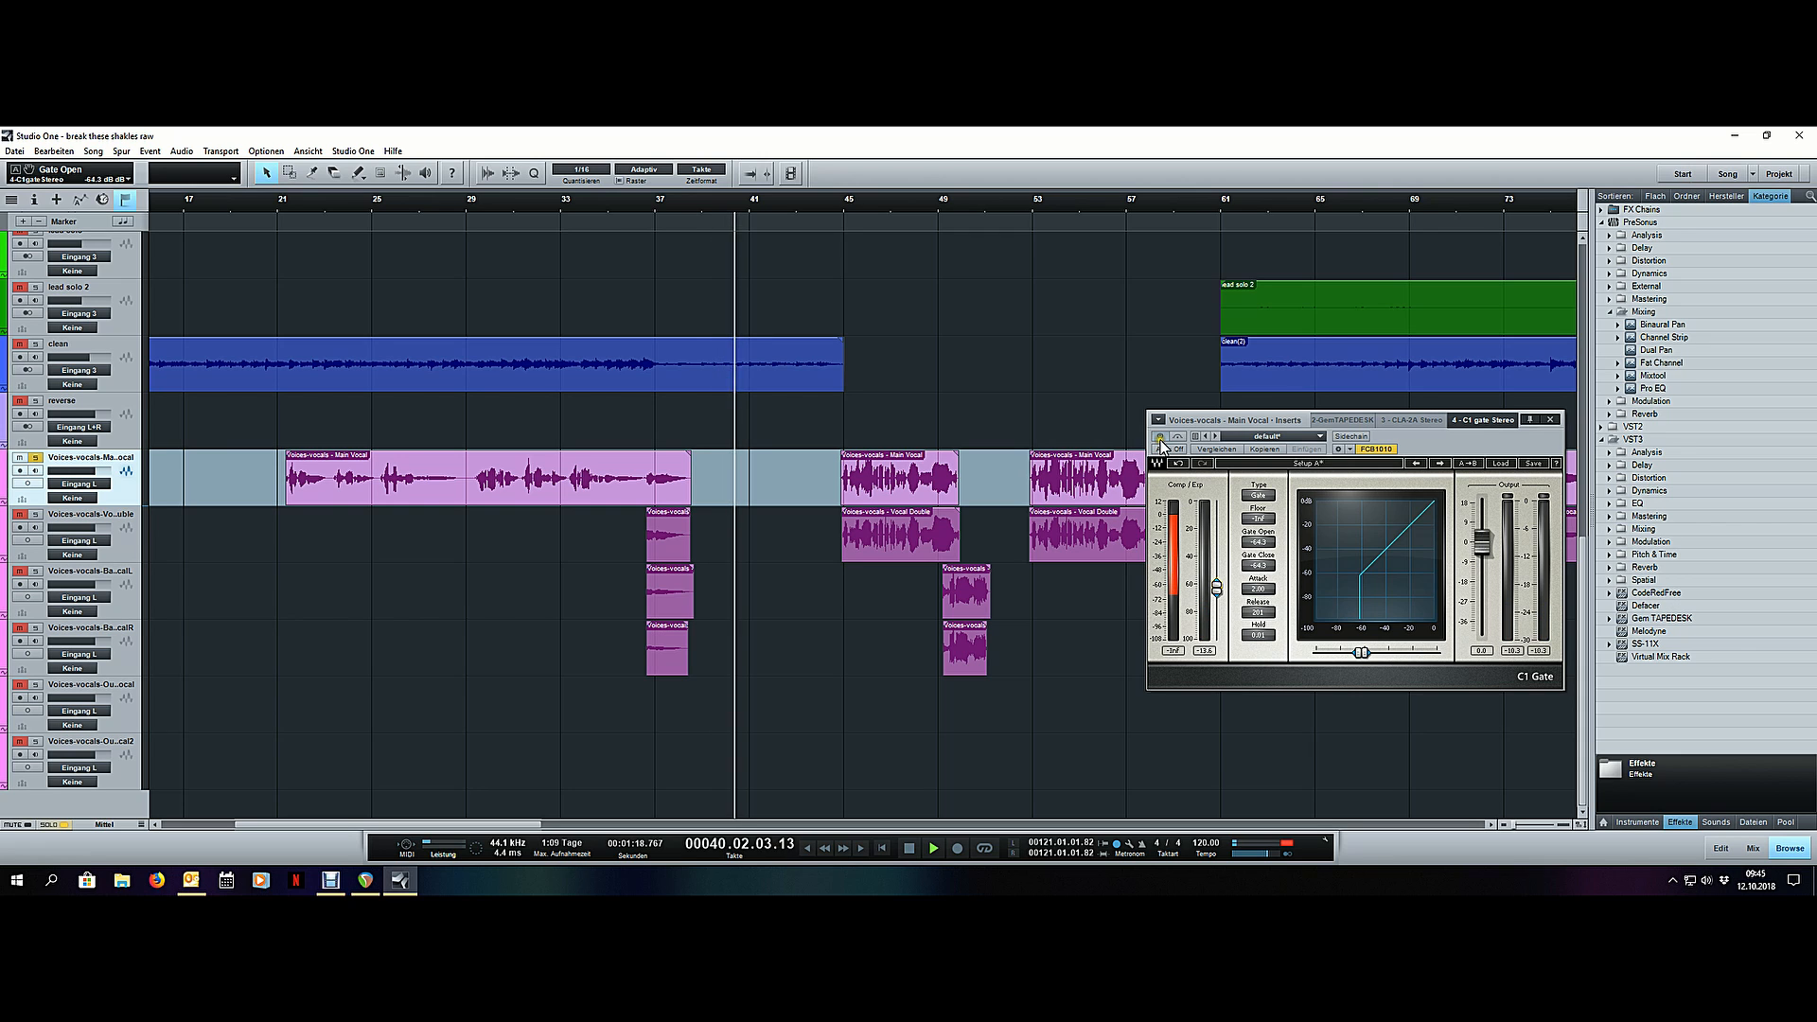
{"action": "key", "text": "F3"}
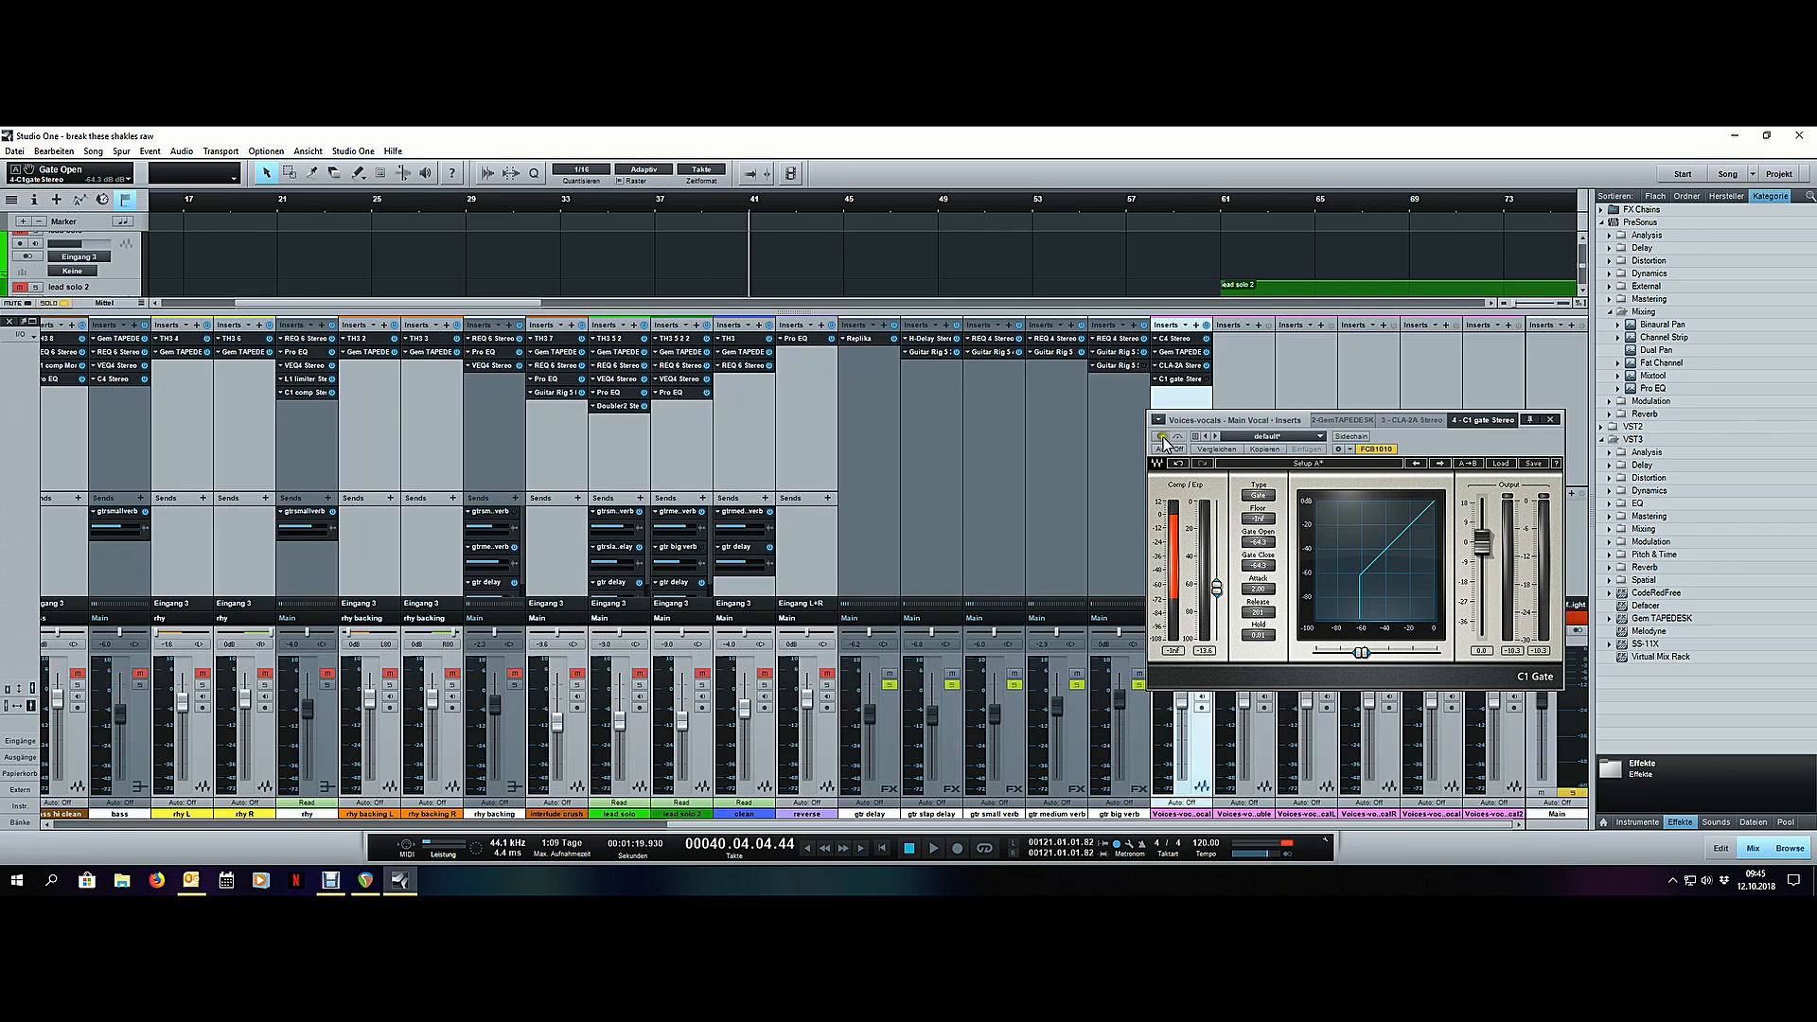
{"action": "right_click", "coordinate": [1181, 381]}
{"action": "left_click", "coordinate": [1197, 445]}
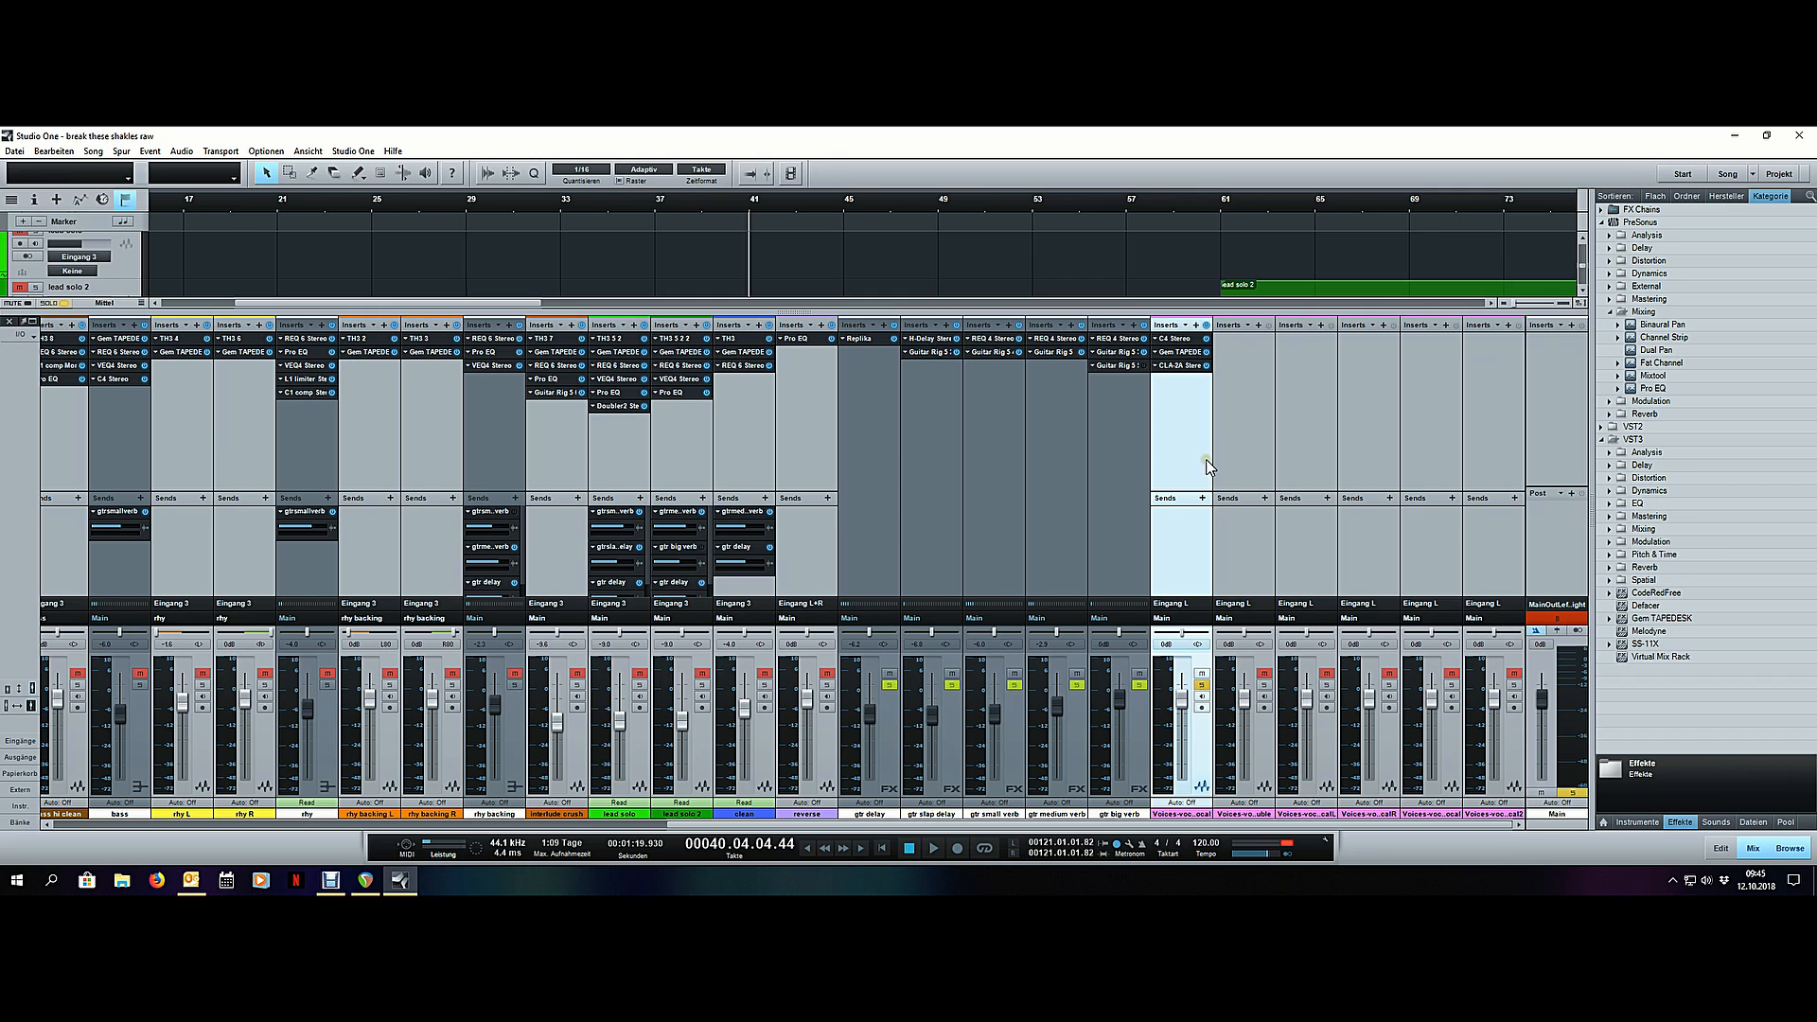
- Overwrite the "vox recording" FX chain with the main vocal's current inserts and turn off the channel's solo
{"action": "left_click", "coordinate": [1184, 327]}
{"action": "scroll", "coordinate": [1259, 567], "scroll_direction": "down", "scroll_amount": 5}
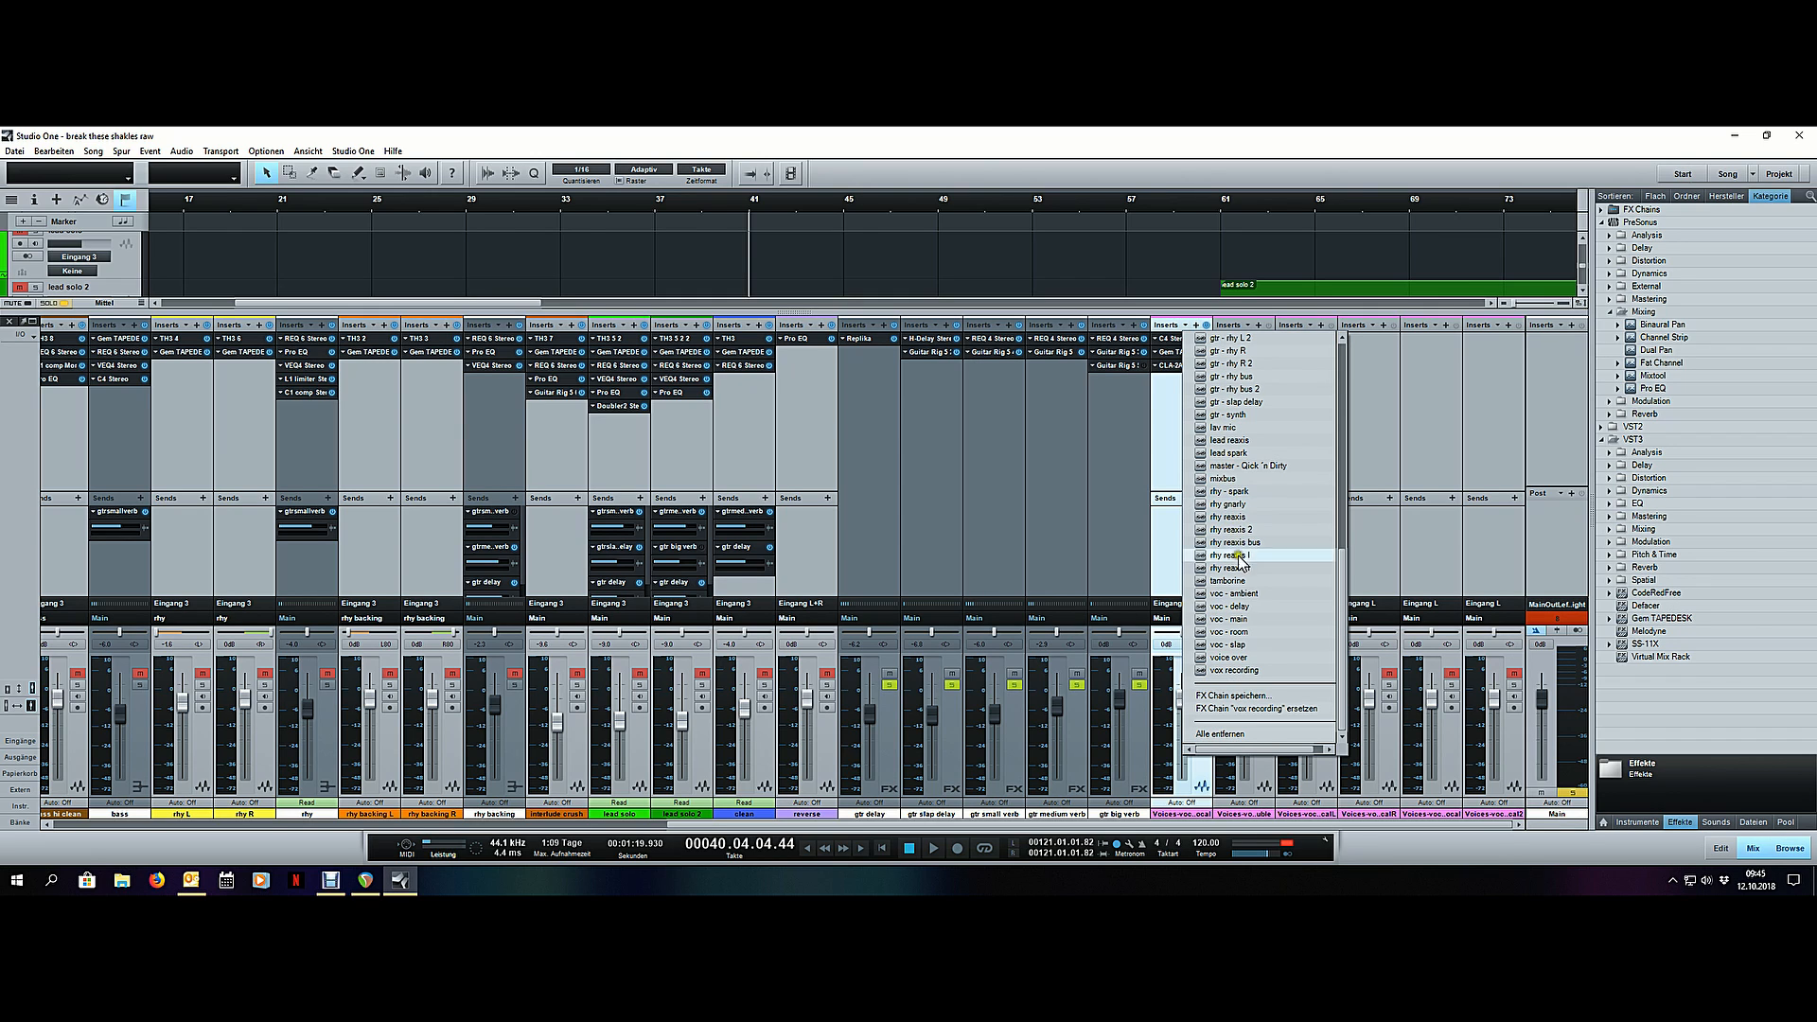
{"action": "left_click", "coordinate": [1254, 710]}
{"action": "left_click", "coordinate": [1200, 684]}
{"action": "left_click", "coordinate": [1201, 685]}
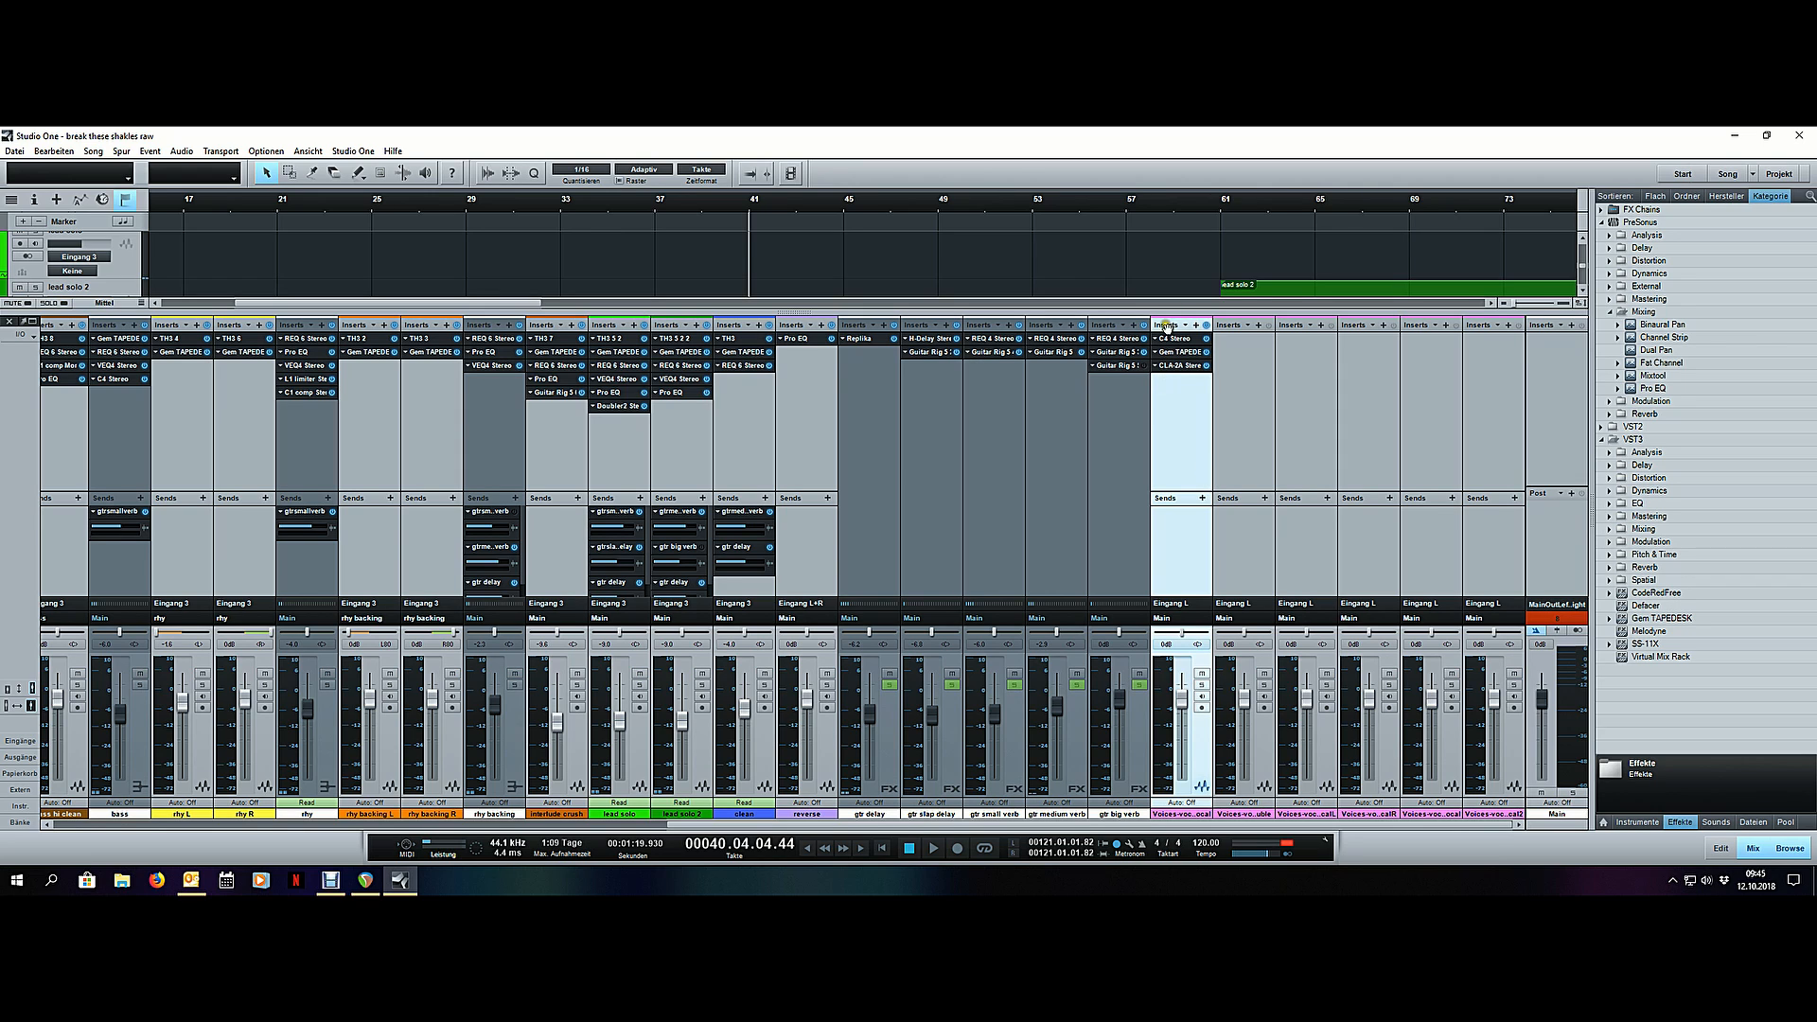
- Copy the main vocal's C4, Gem TAPEDESK and CLA-2A inserts to the other five vocal channels and return to the arrangement
{"action": "left_click_drag", "start_coordinate": [1166, 327], "coordinate": [1486, 332]}
{"action": "left_click", "coordinate": [1246, 451]}
{"action": "key", "text": "F3"}
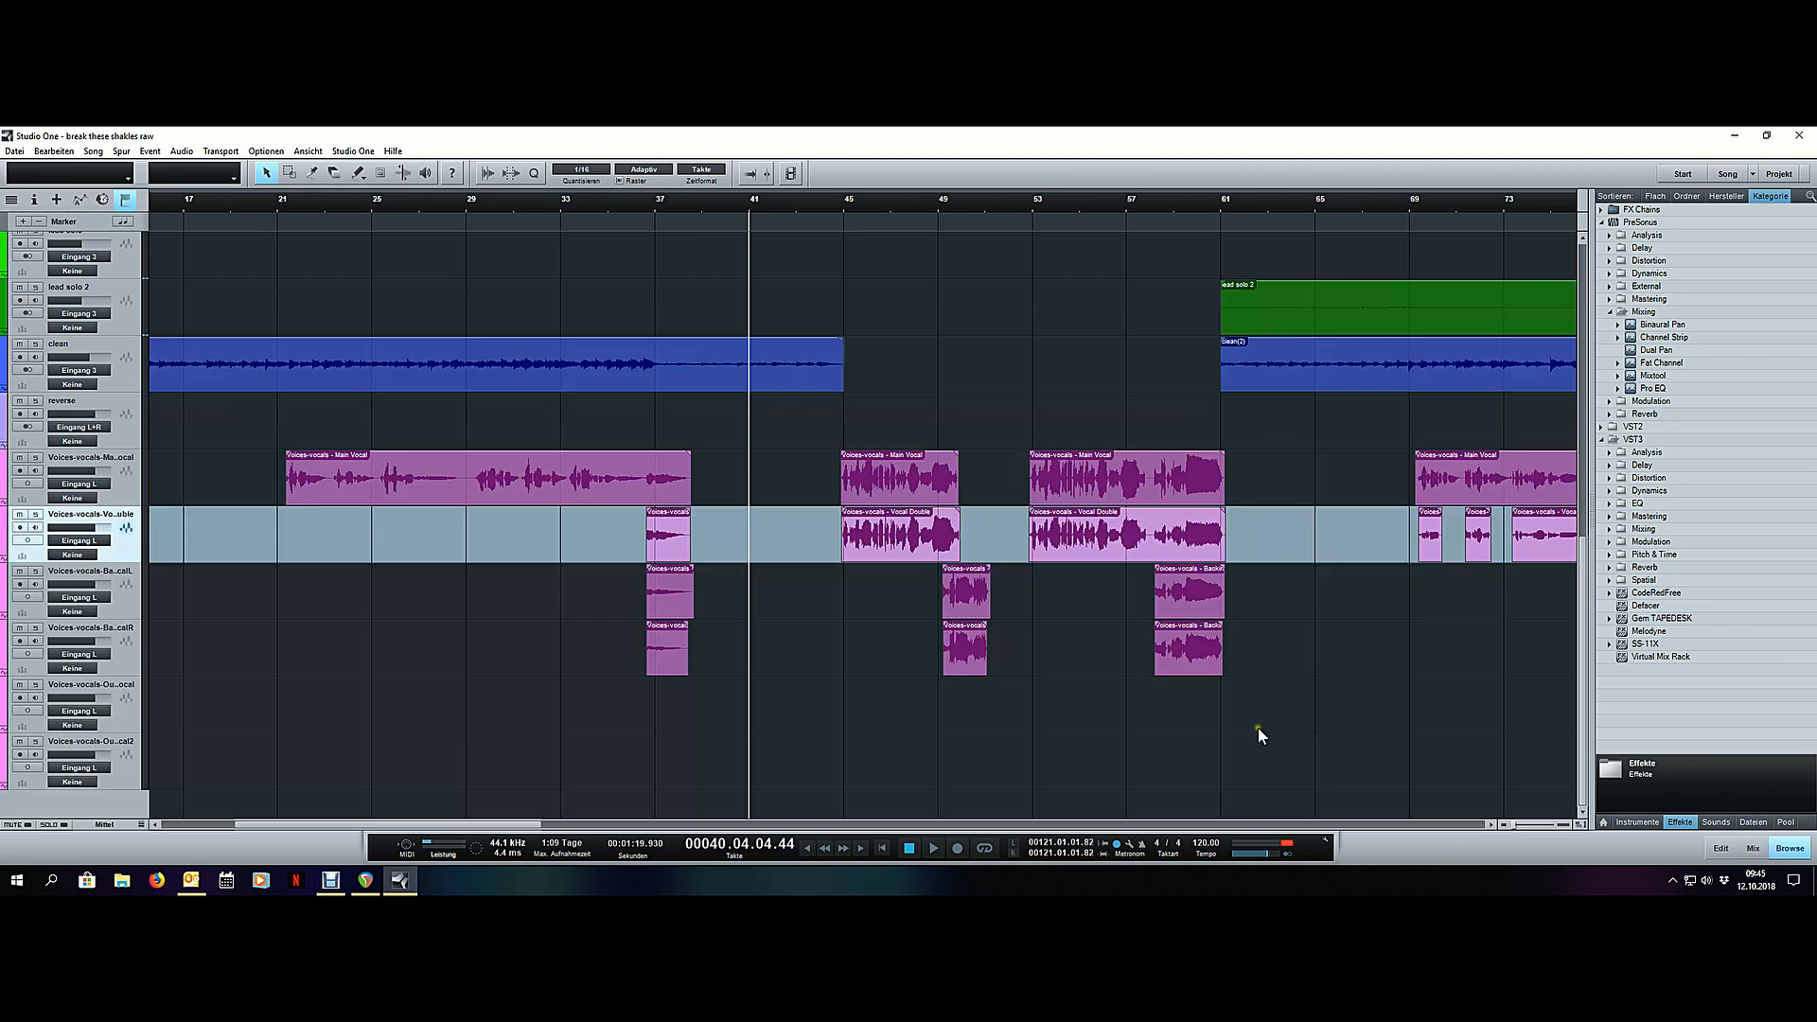
{"action": "scroll", "coordinate": [603, 191], "scroll_direction": "down", "scroll_amount": 6}
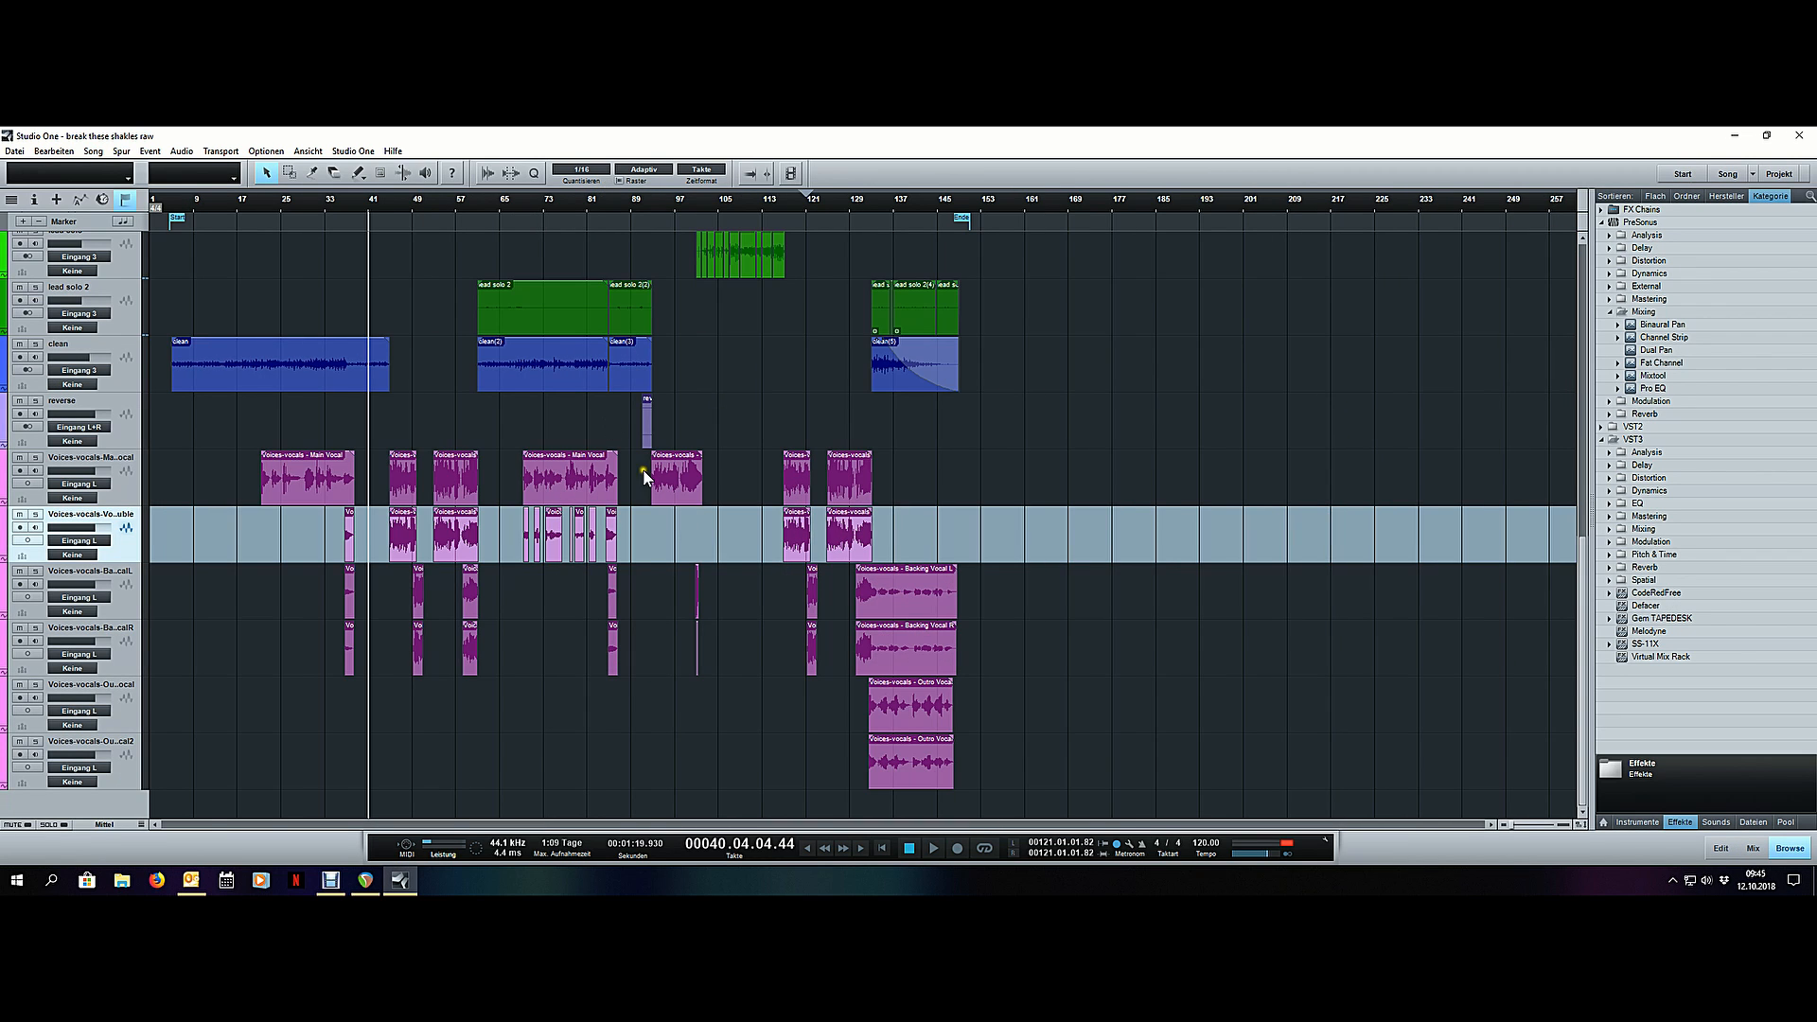
- Inspect the copied Gem TAPEDESK and CLA-2A on the vocal double channel, and close the plug-in window and mixer
{"action": "key", "text": "F3"}
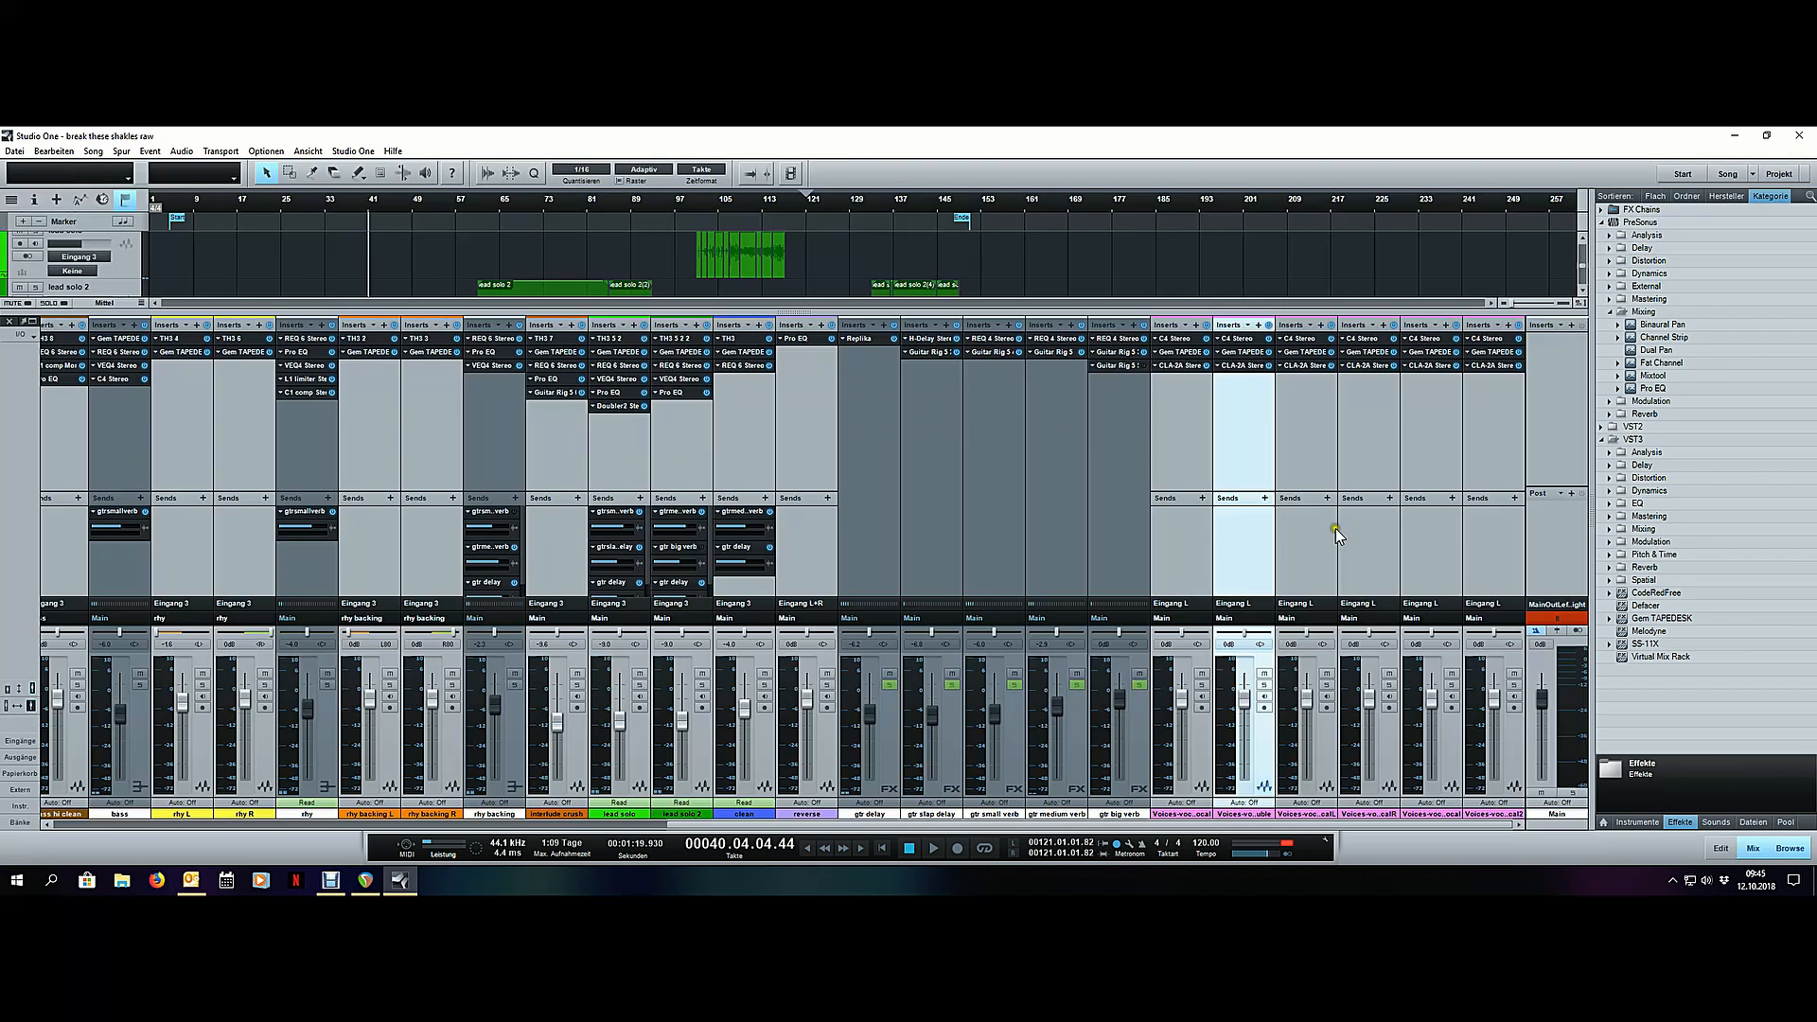
{"action": "left_click", "coordinate": [1241, 355]}
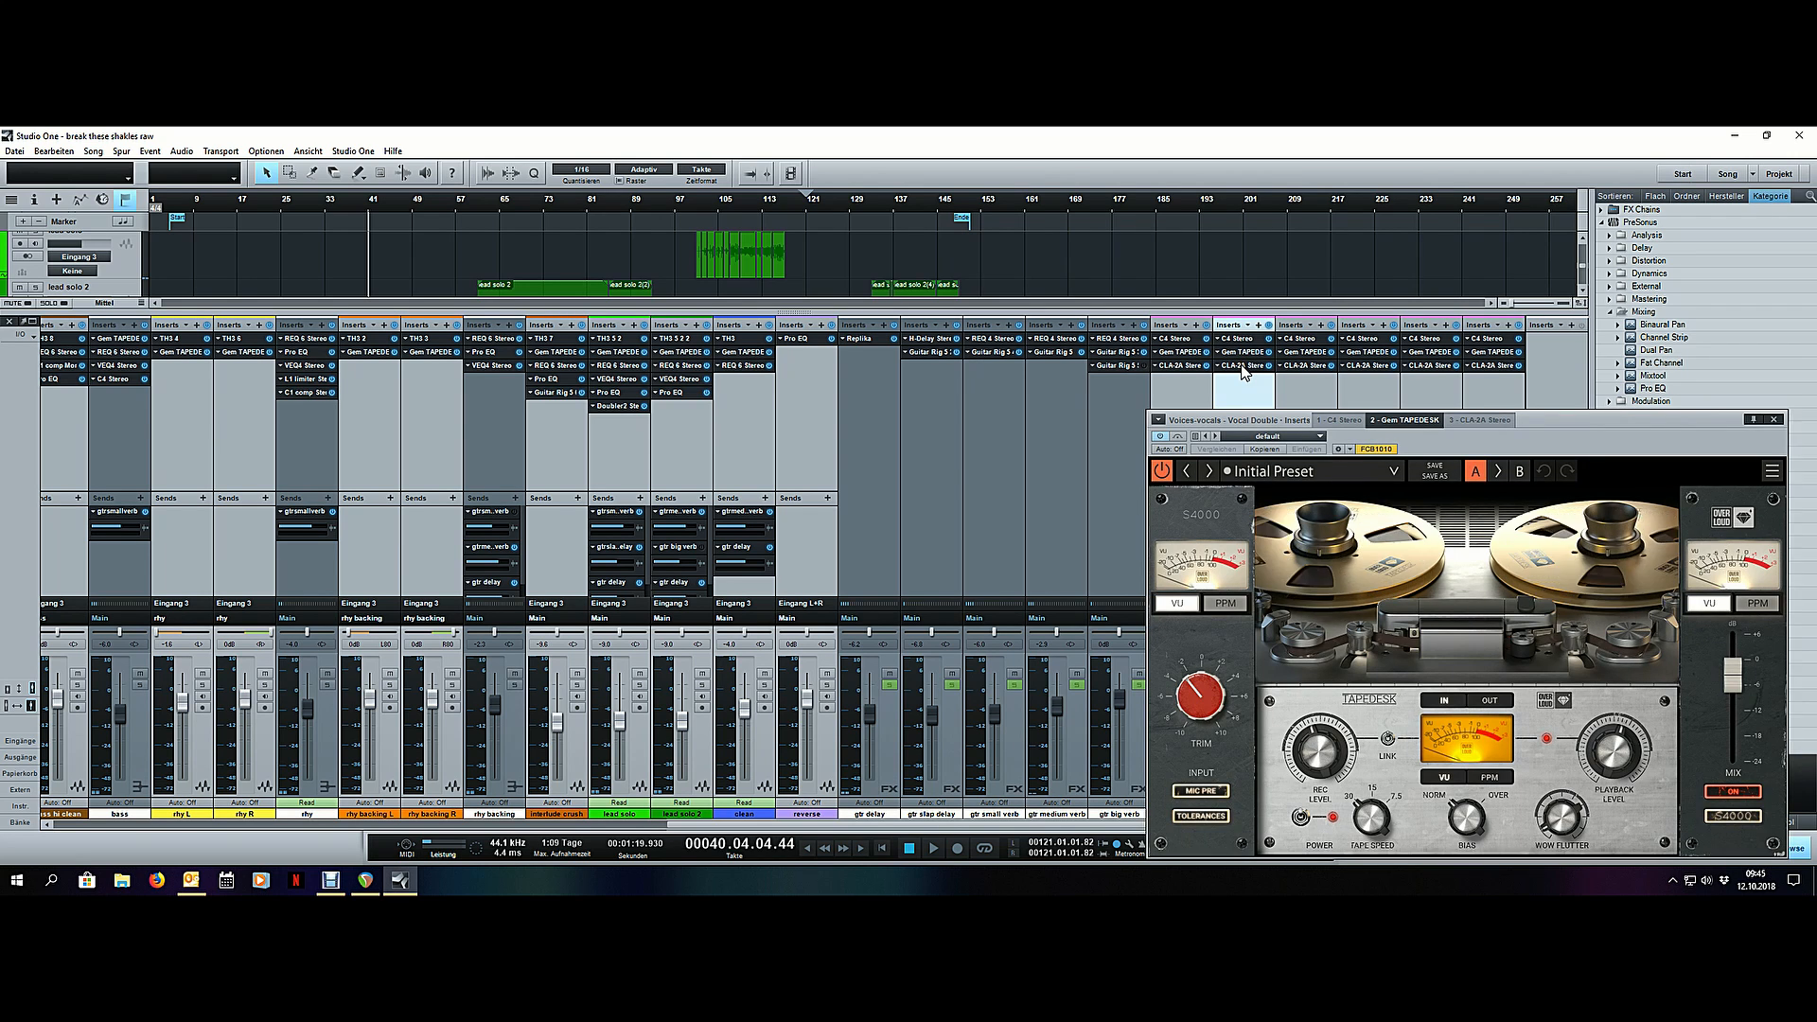
{"action": "left_click", "coordinate": [1242, 366]}
{"action": "left_click_drag", "start_coordinate": [1460, 446], "coordinate": [1392, 438]}
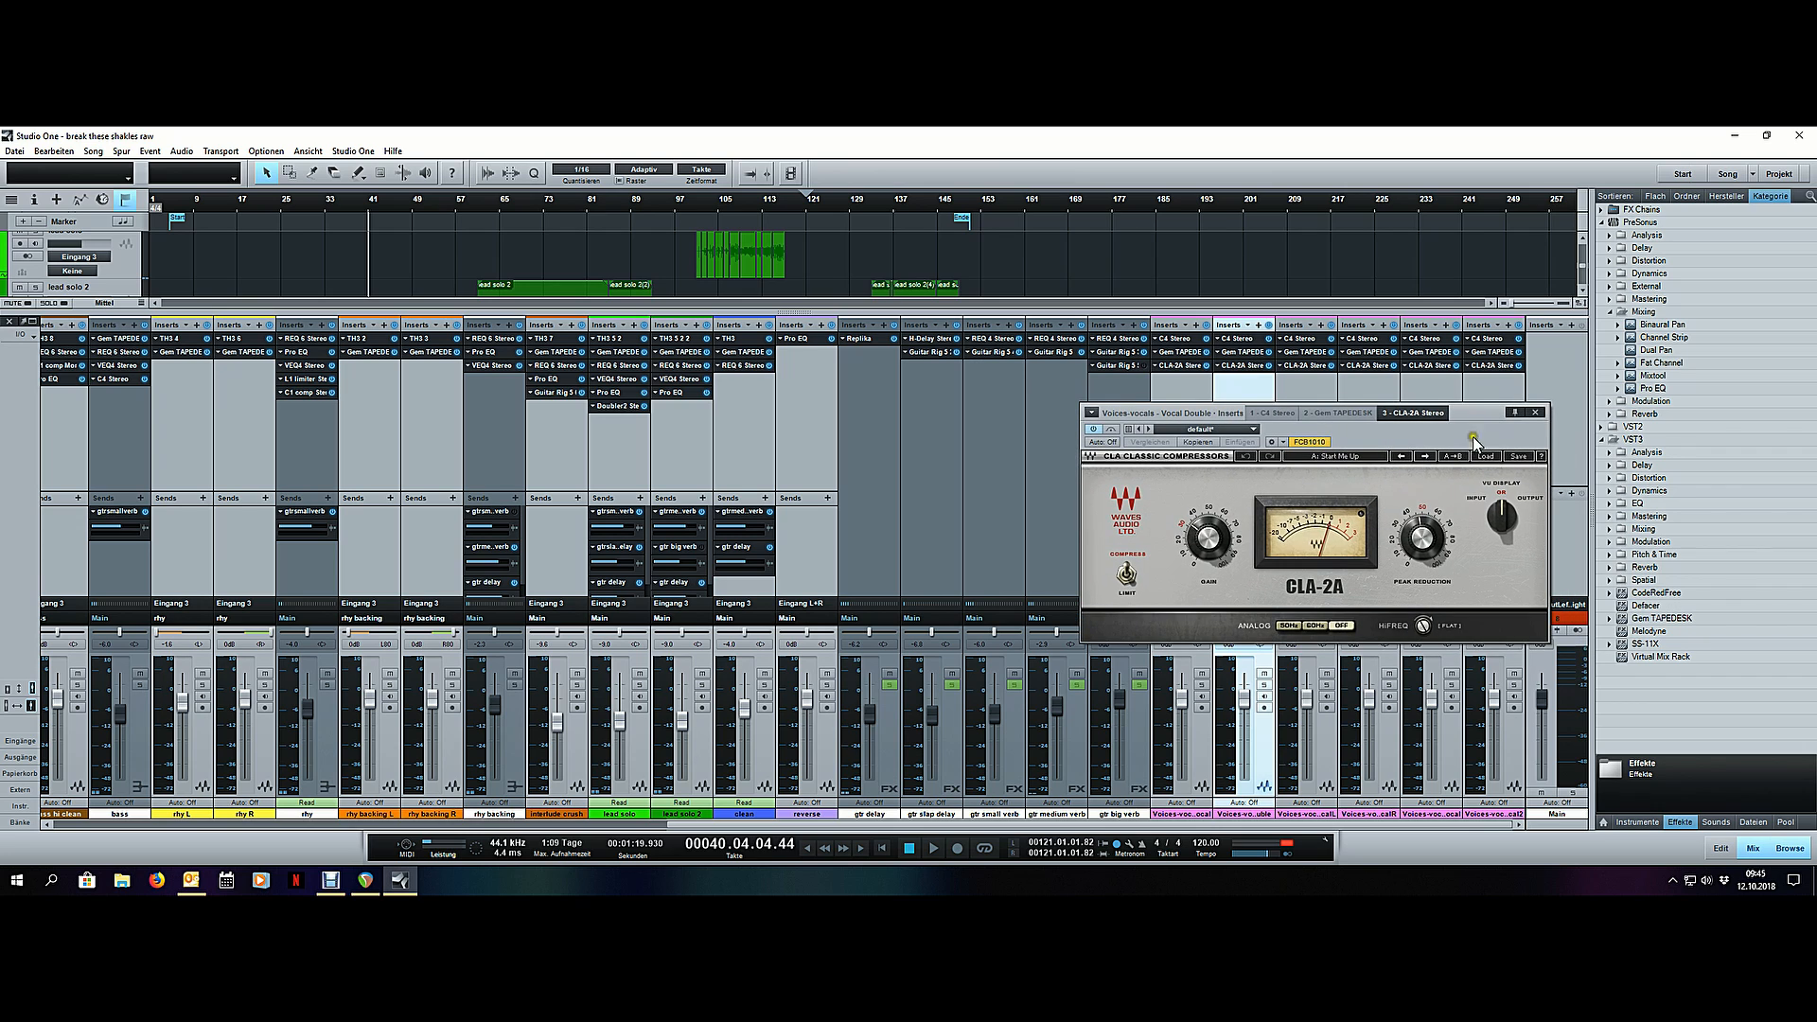
{"action": "left_click", "coordinate": [1534, 411]}
{"action": "key", "text": "F3"}
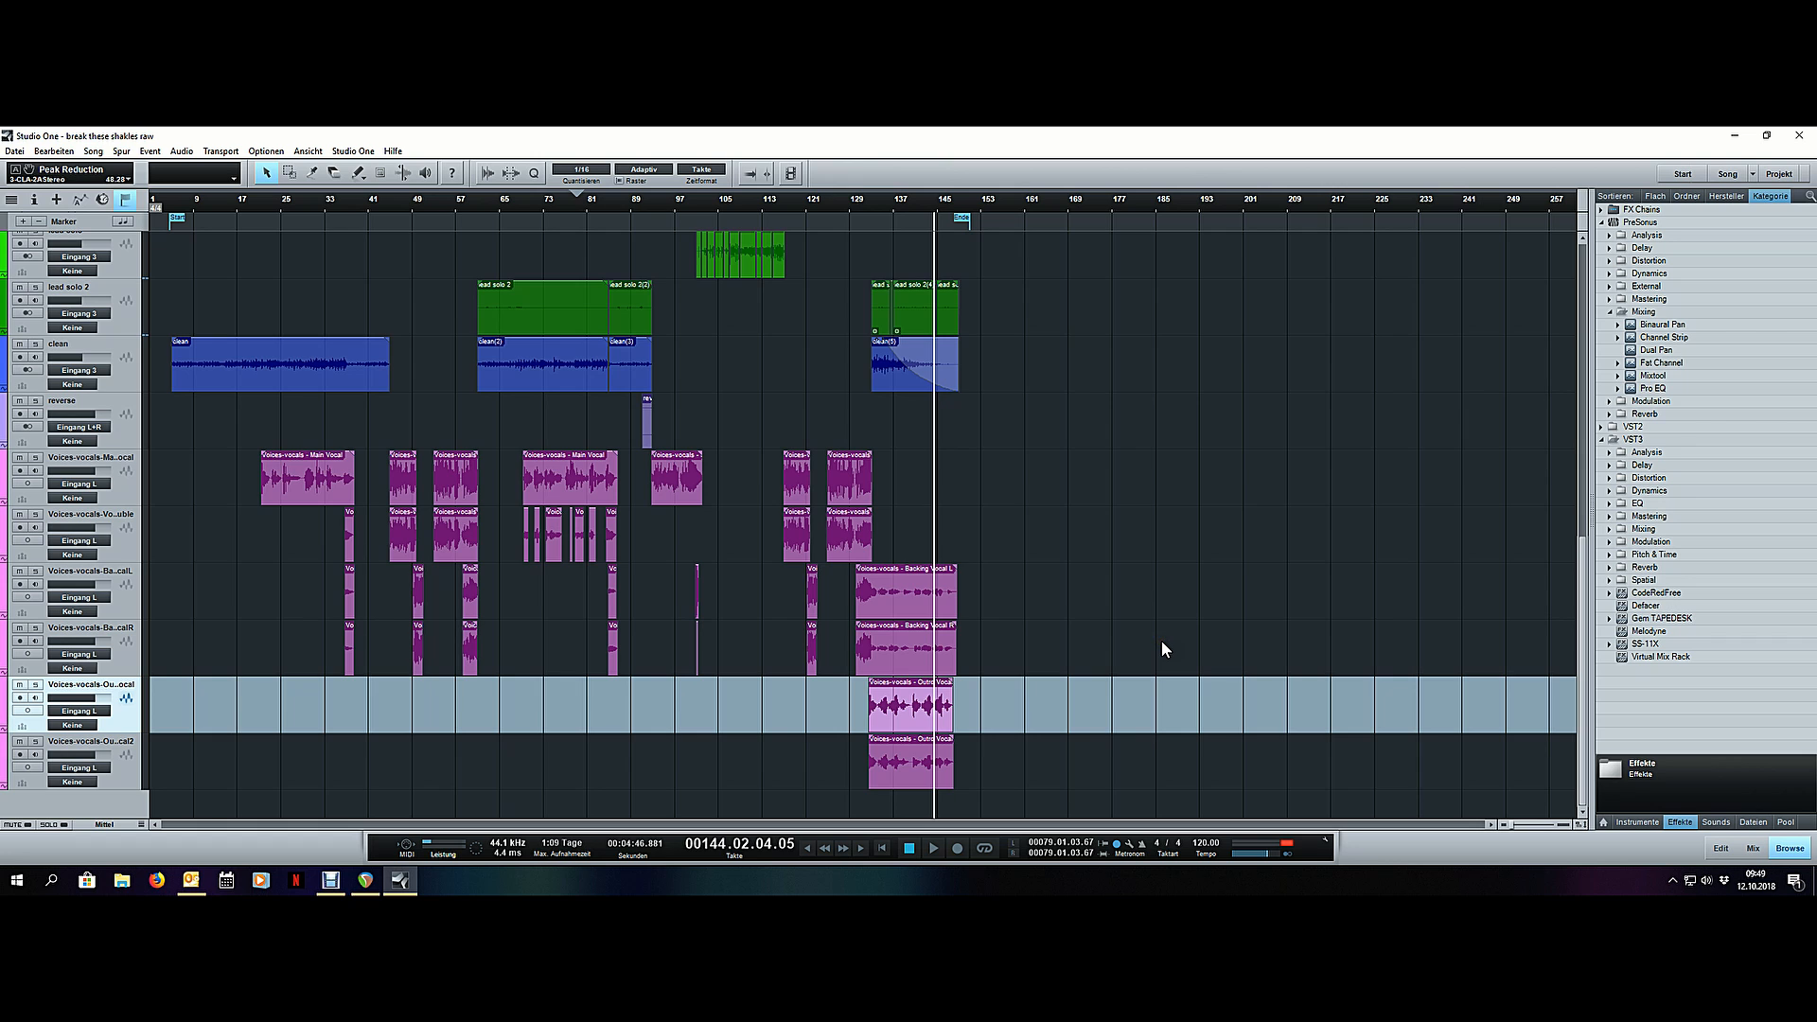
- Select the main vocal track and play the song from the vocal's entry around bar 21
{"action": "scroll", "coordinate": [1161, 640], "scroll_direction": "up", "scroll_amount": 10}
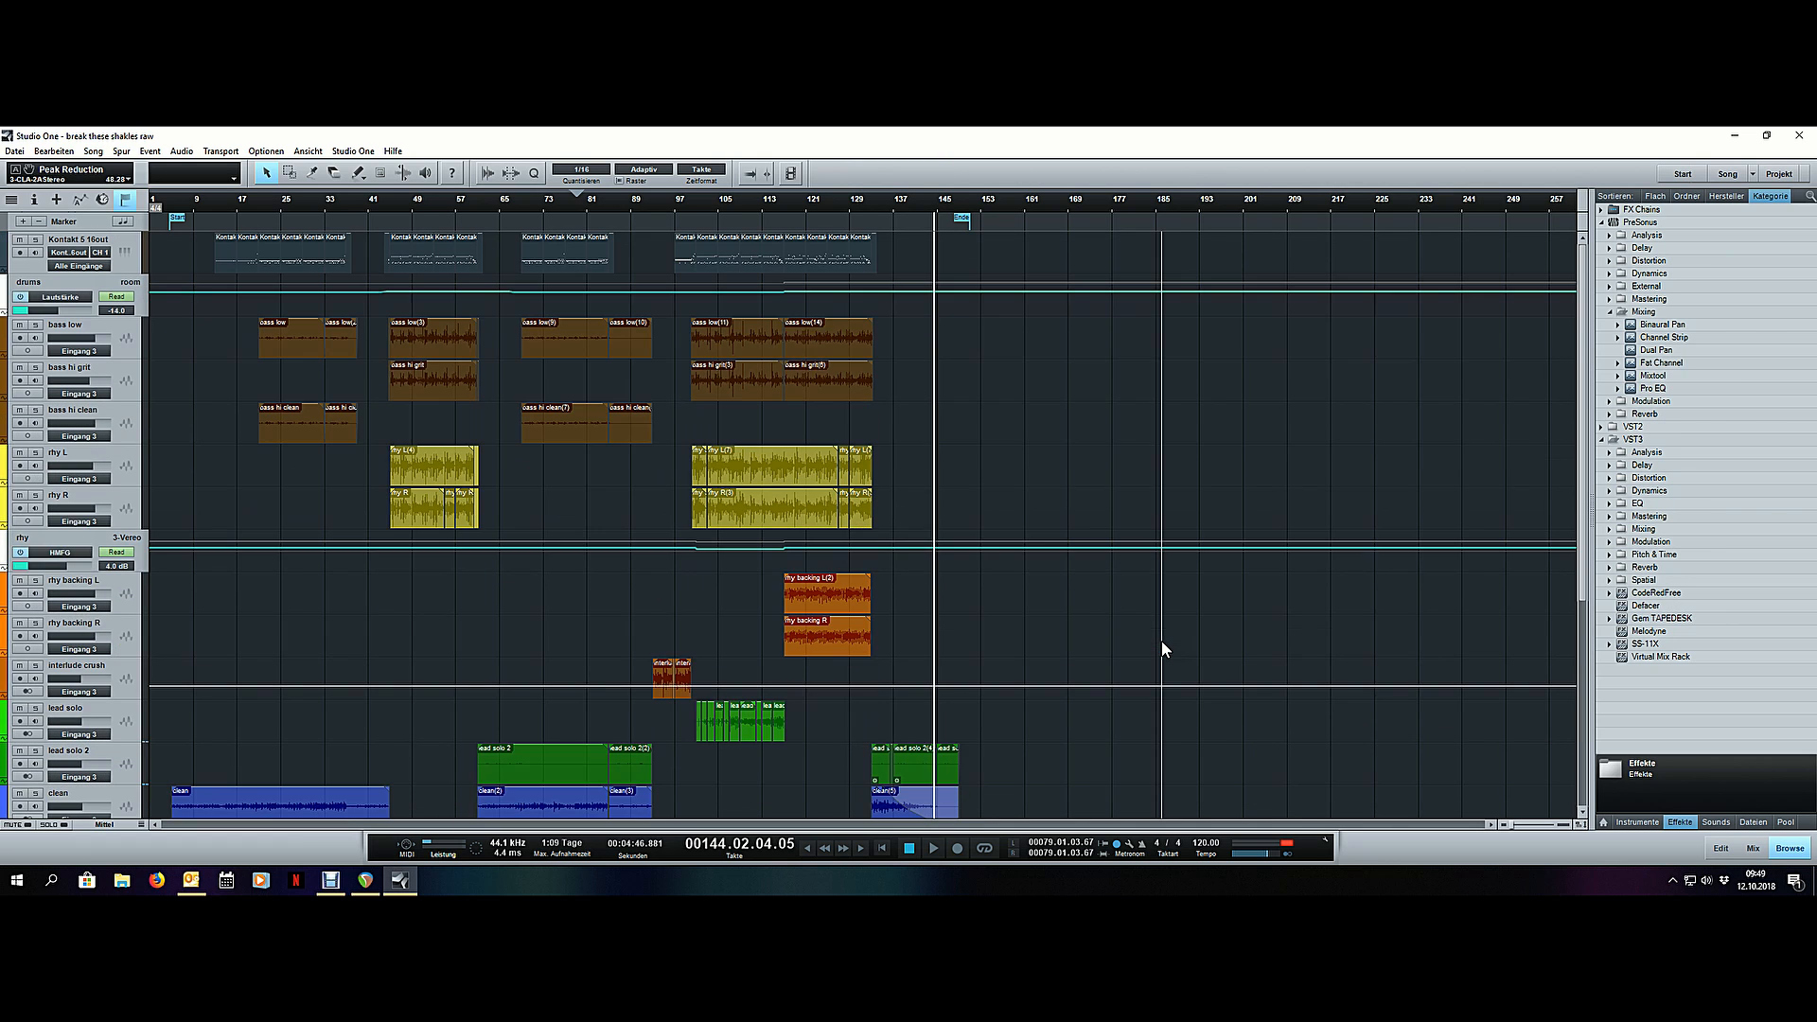
{"action": "scroll", "coordinate": [1161, 640], "scroll_direction": "down", "scroll_amount": 8}
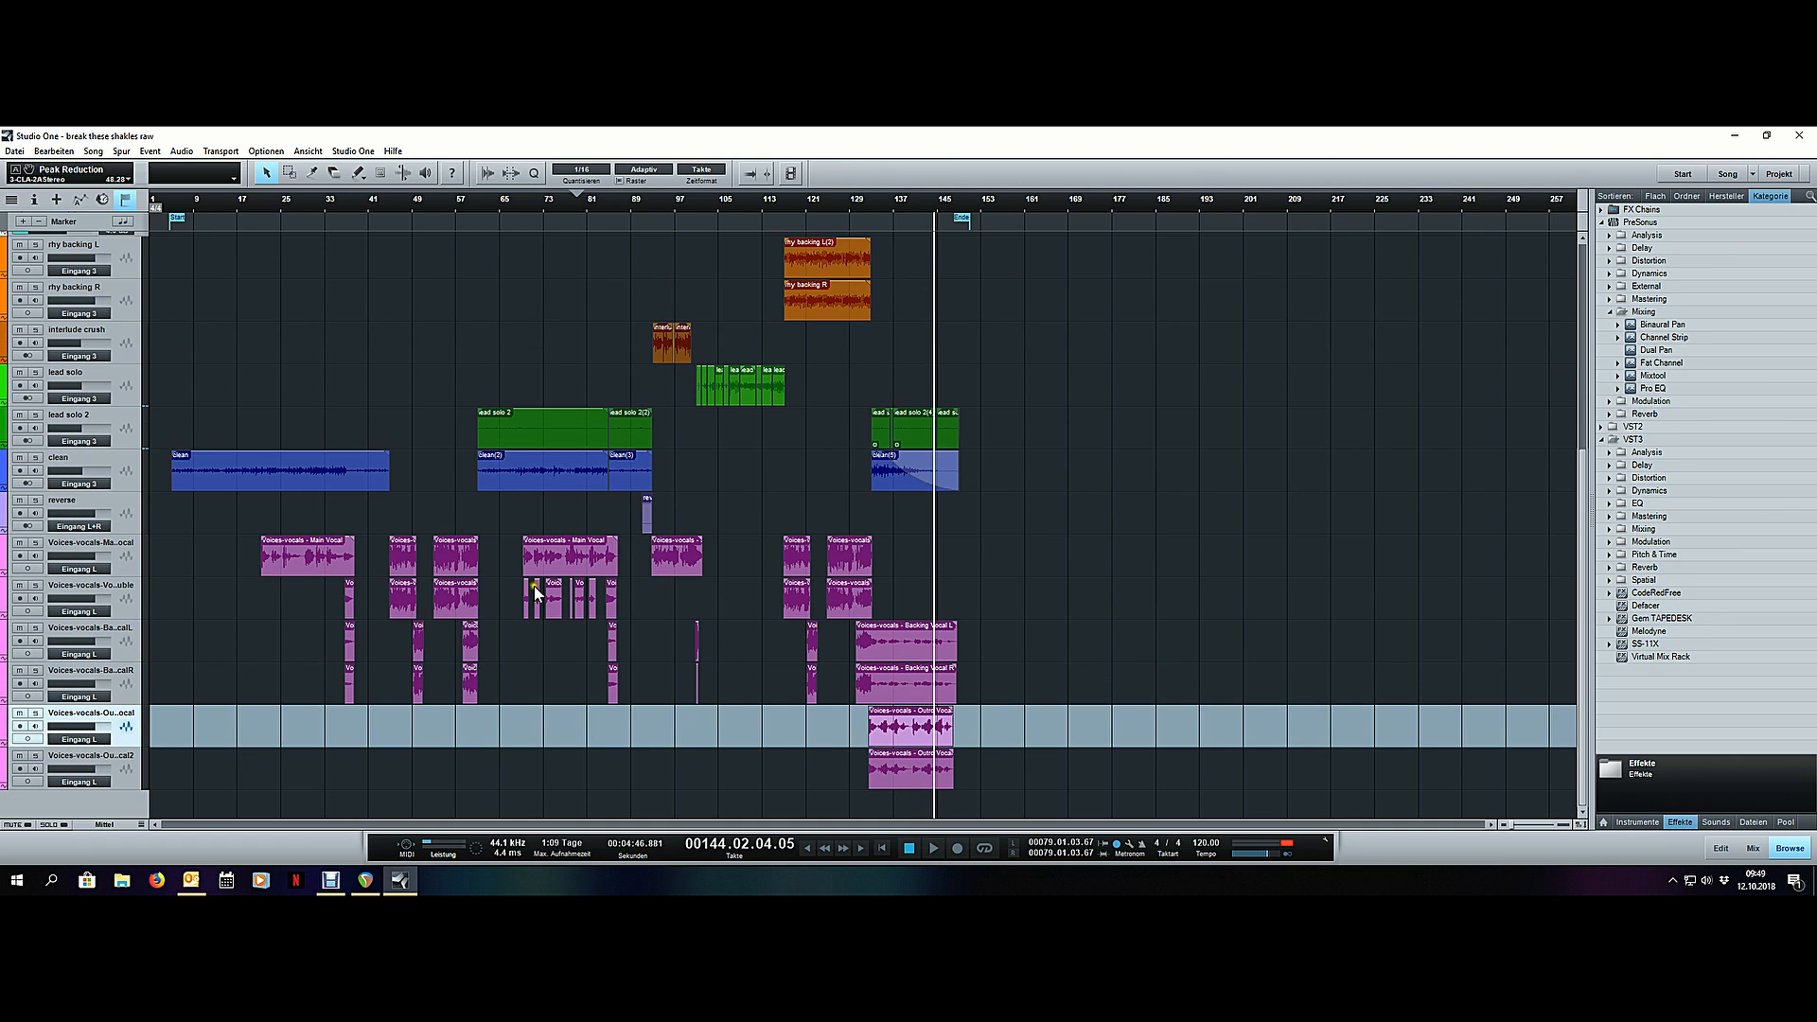
{"action": "left_click", "coordinate": [129, 558]}
{"action": "scroll", "coordinate": [184, 195], "scroll_direction": "up", "scroll_amount": 3}
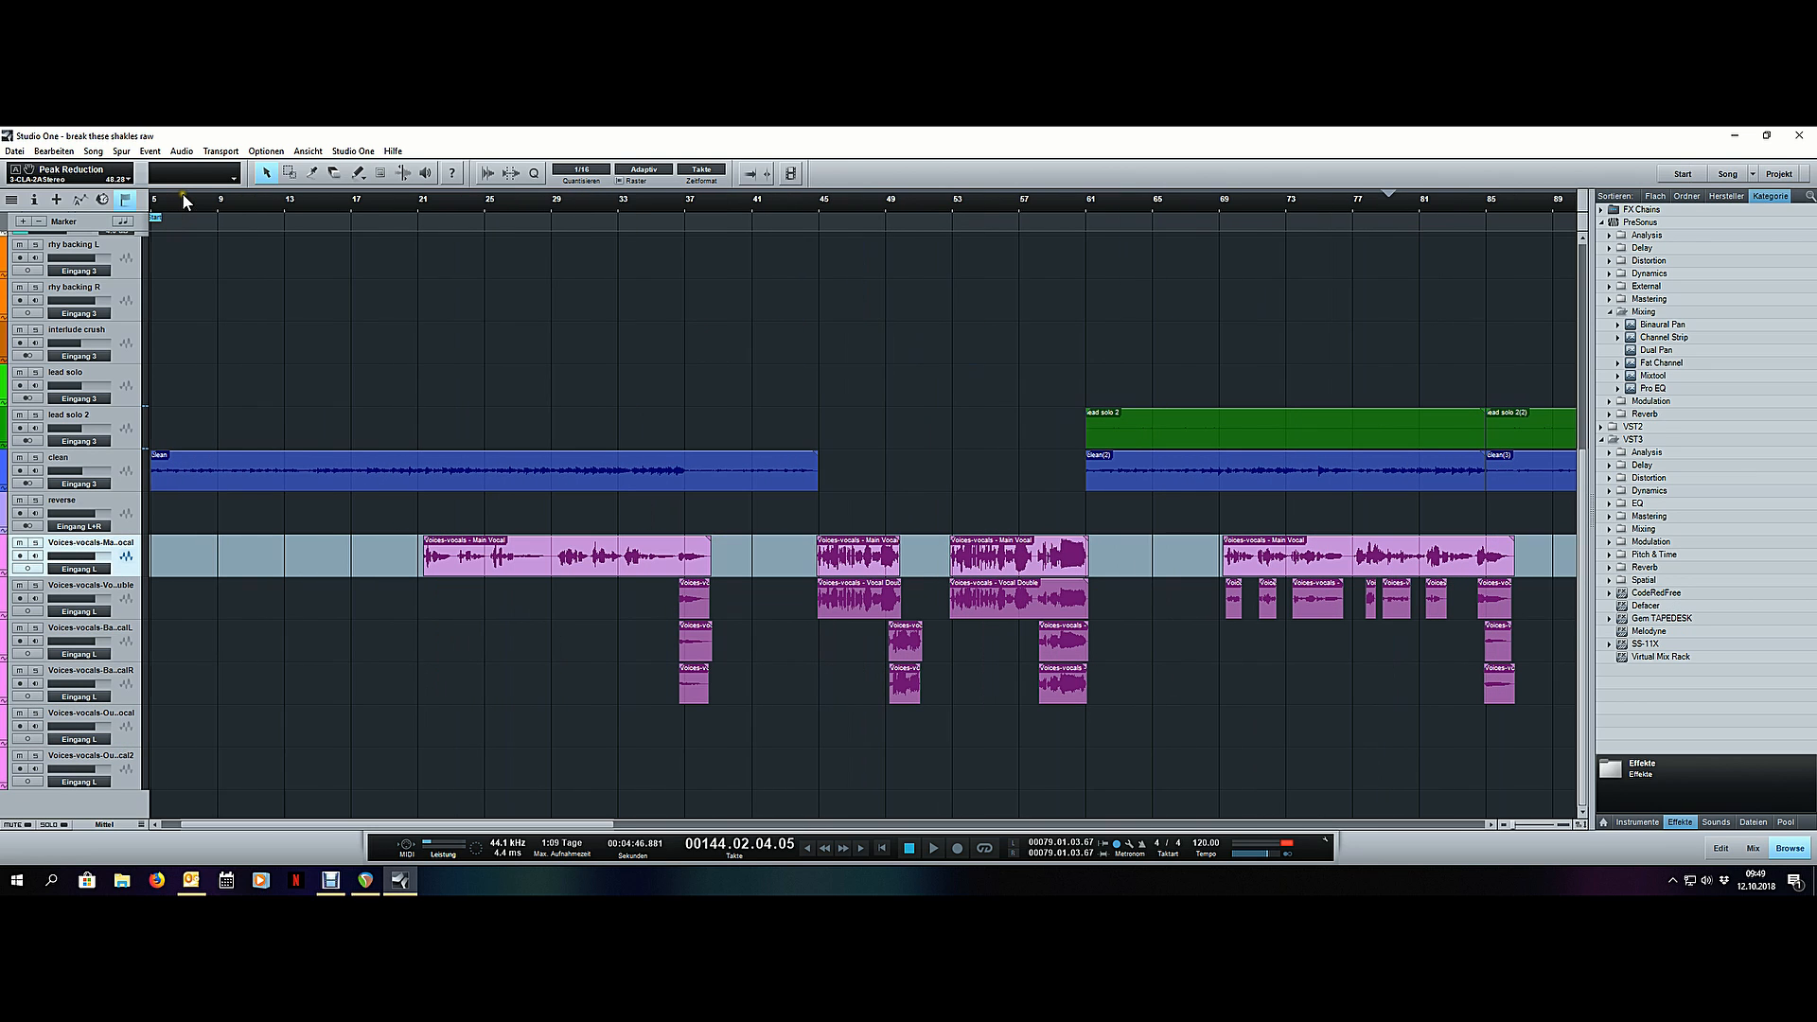
{"action": "left_click", "coordinate": [435, 208]}
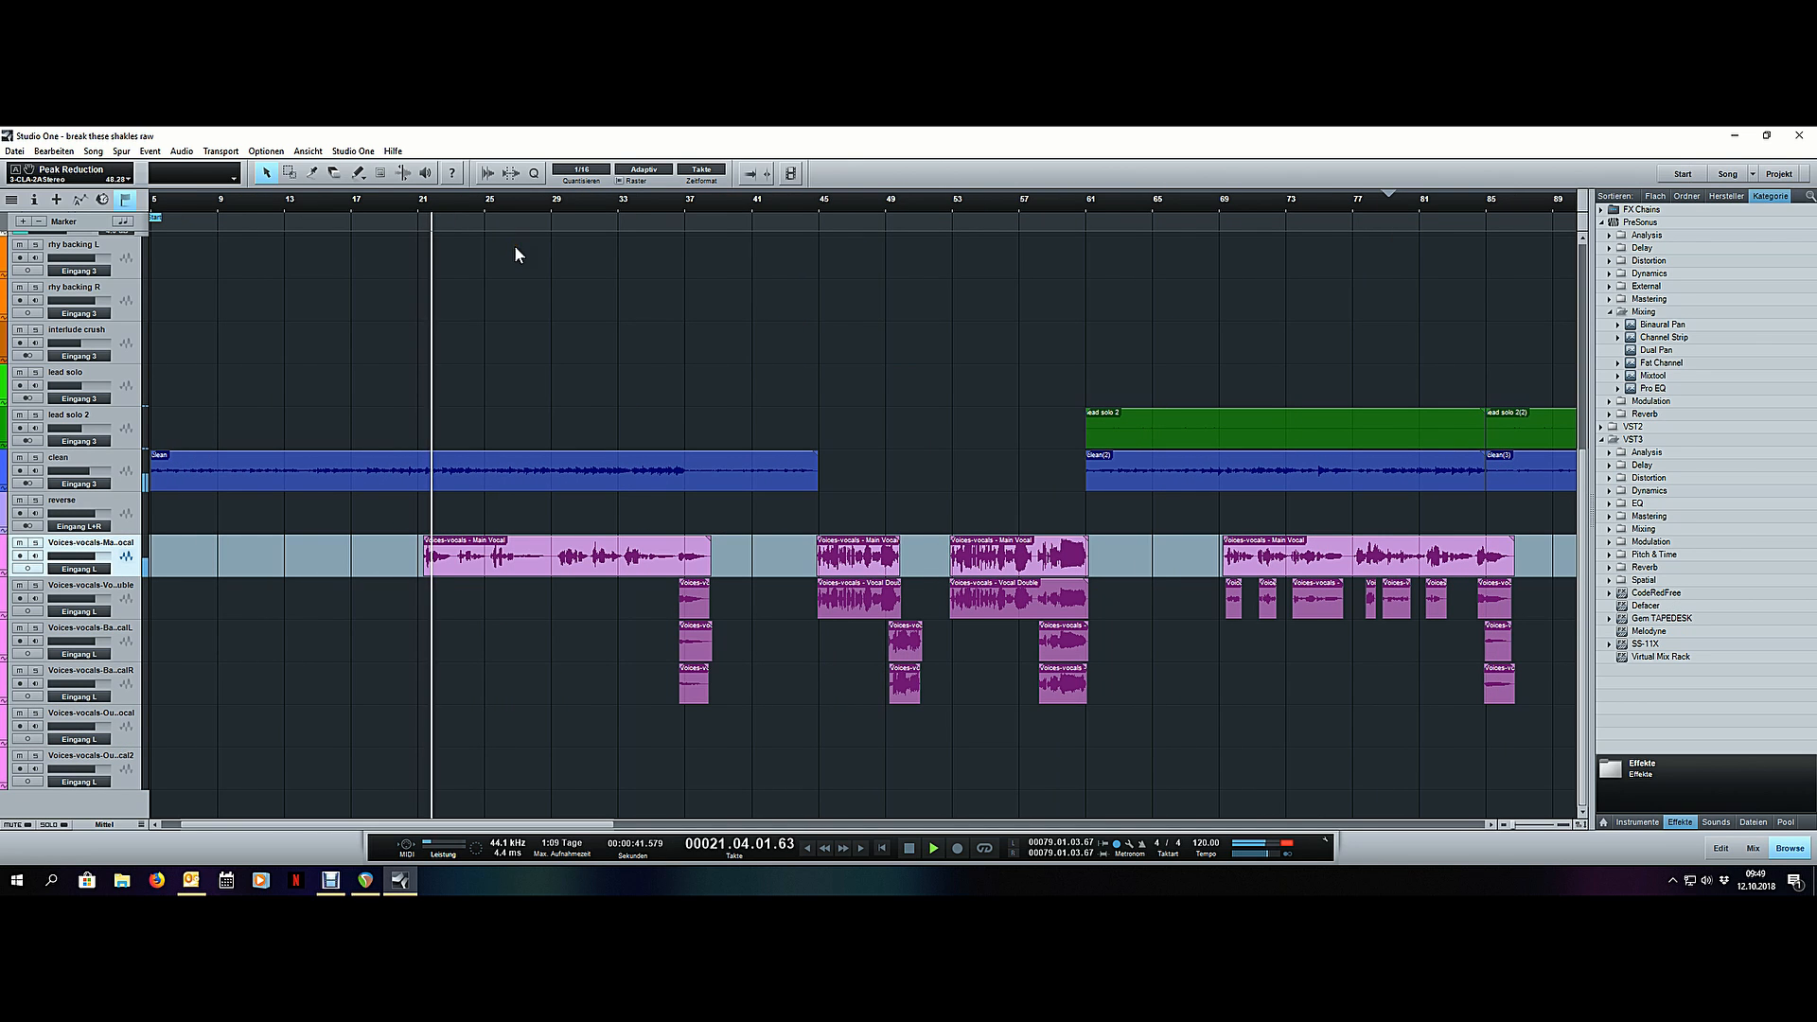
- Merge all the drum events on the Kontakt instrument track into one continuous event
{"action": "key", "text": "F3"}
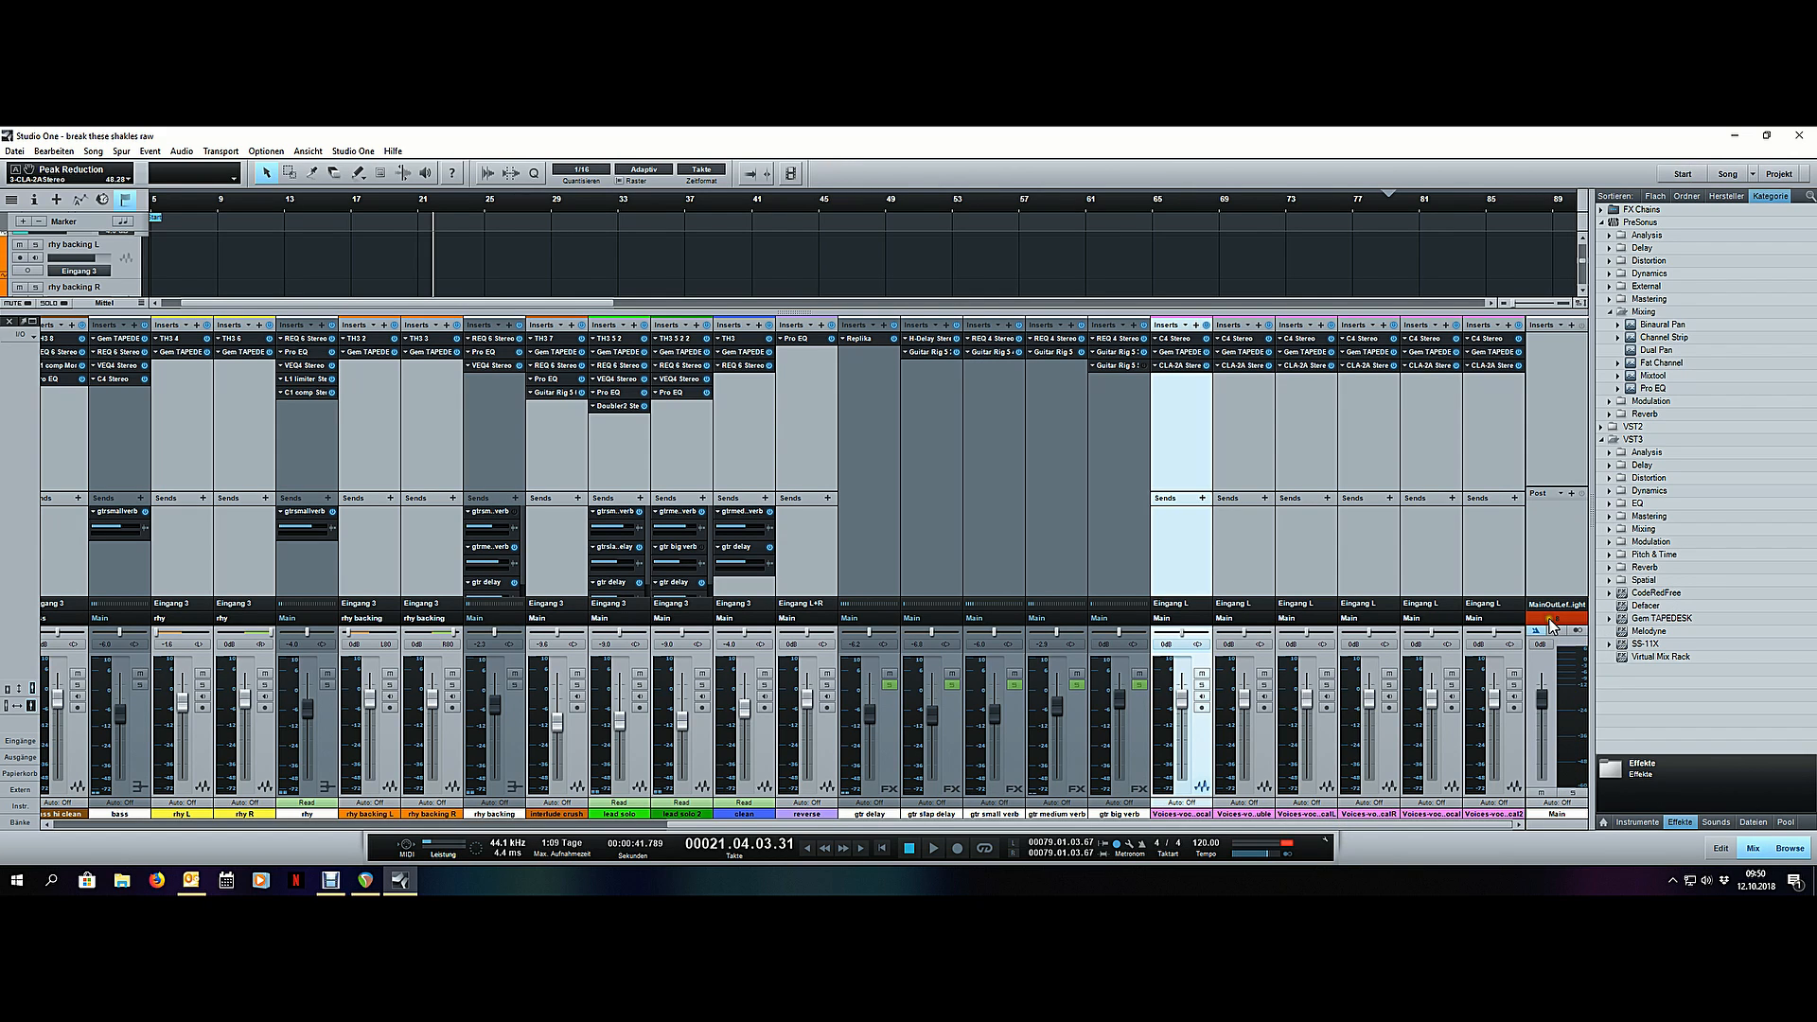
{"action": "key", "text": "F3"}
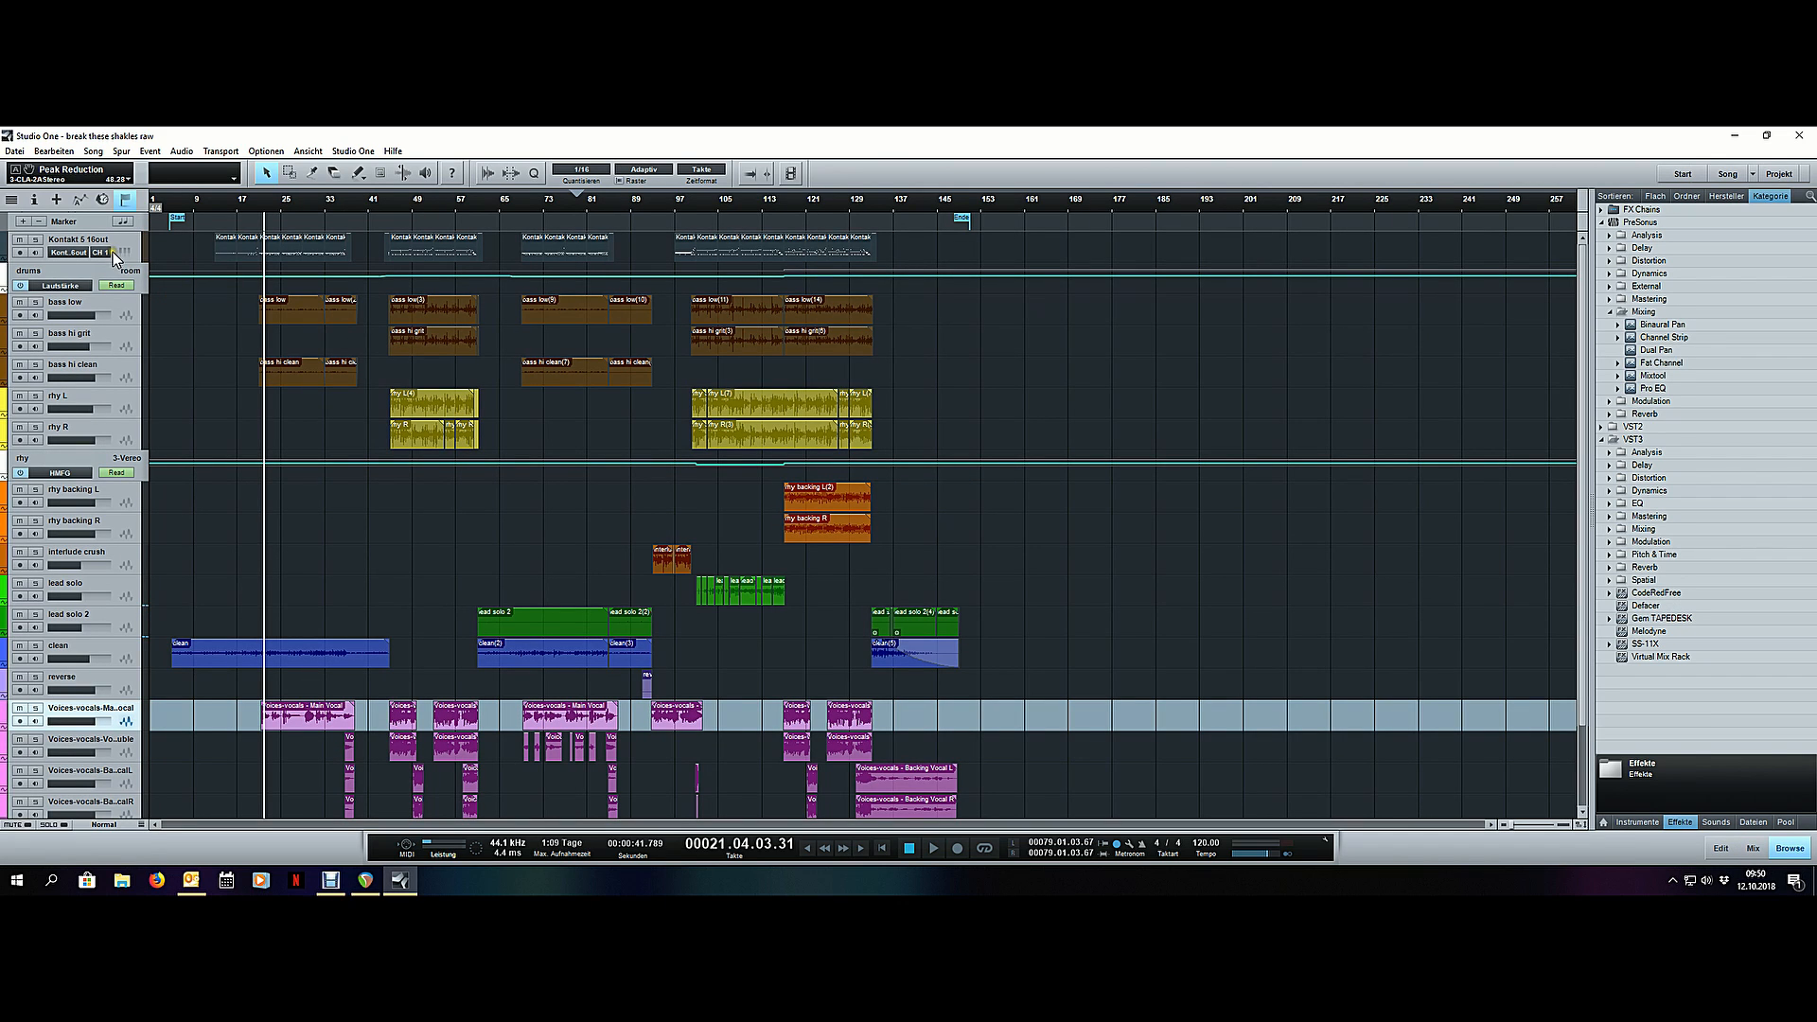
{"action": "left_click_drag", "start_coordinate": [185, 247], "coordinate": [892, 244]}
{"action": "key", "text": "g"}
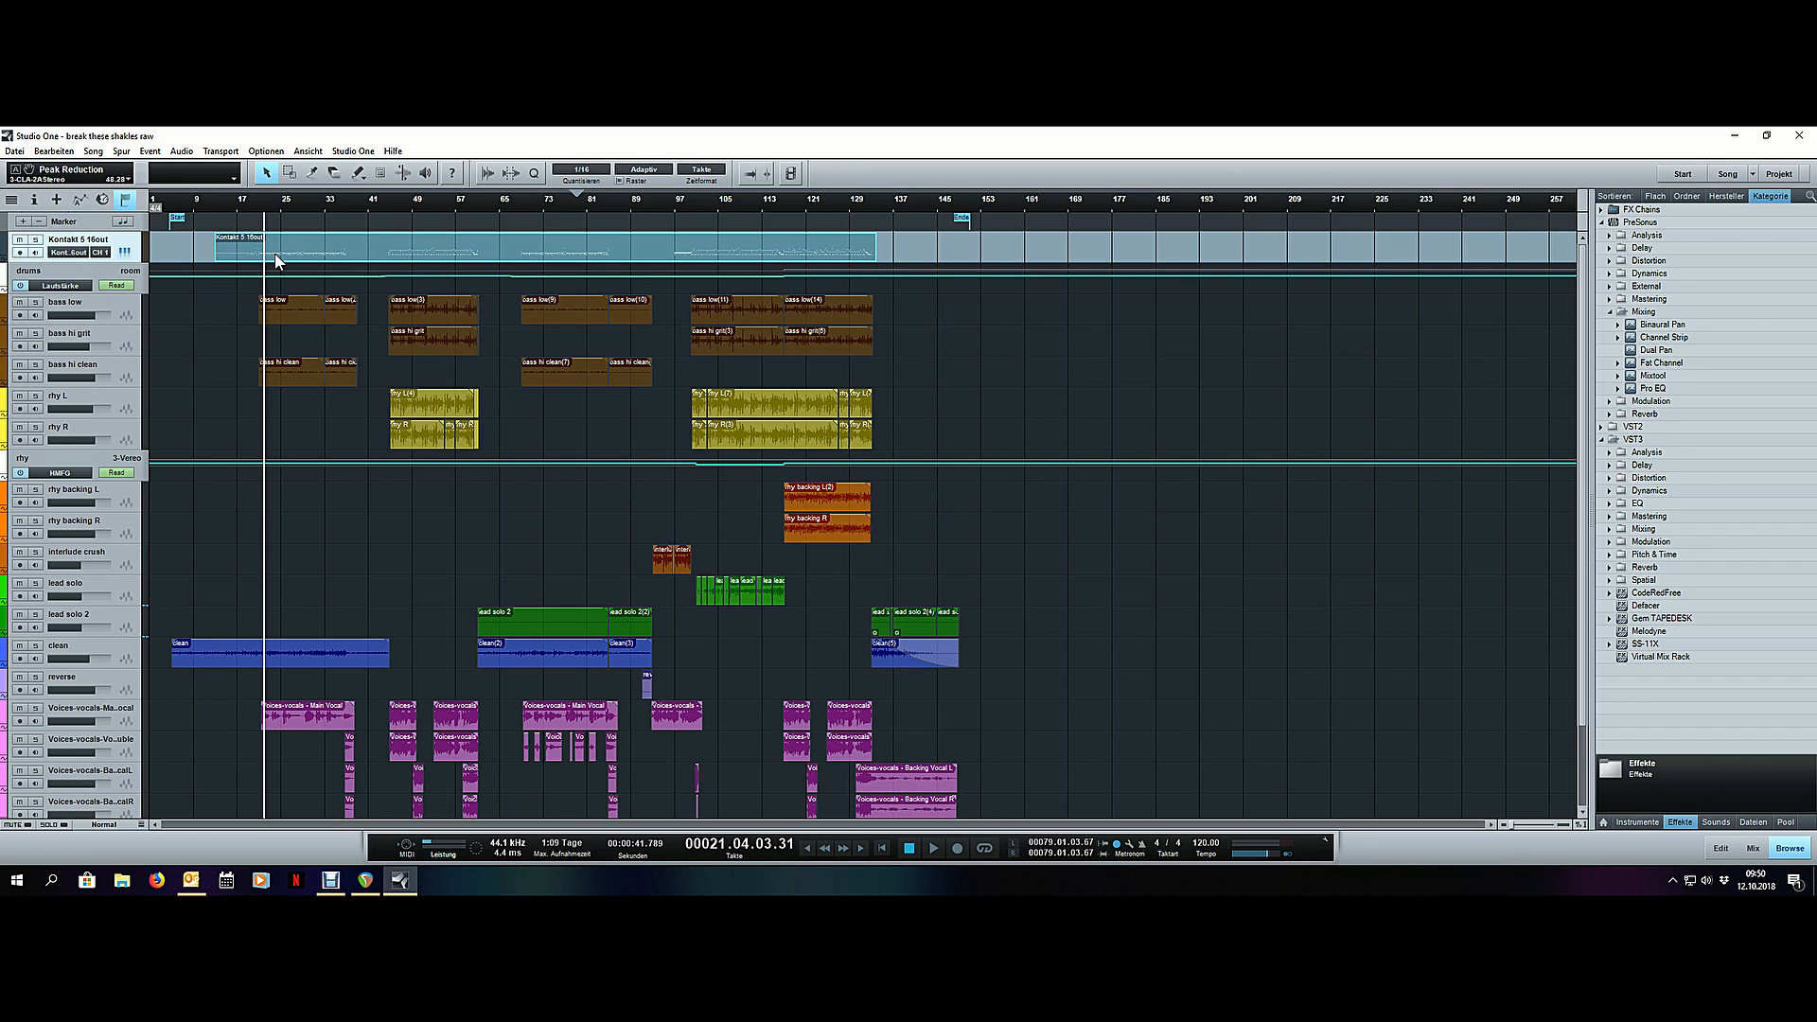
- Select all notes of the merged drum event and apply the reduced Humanize (Humanize weniger) action
{"action": "double_click", "coordinate": [322, 253]}
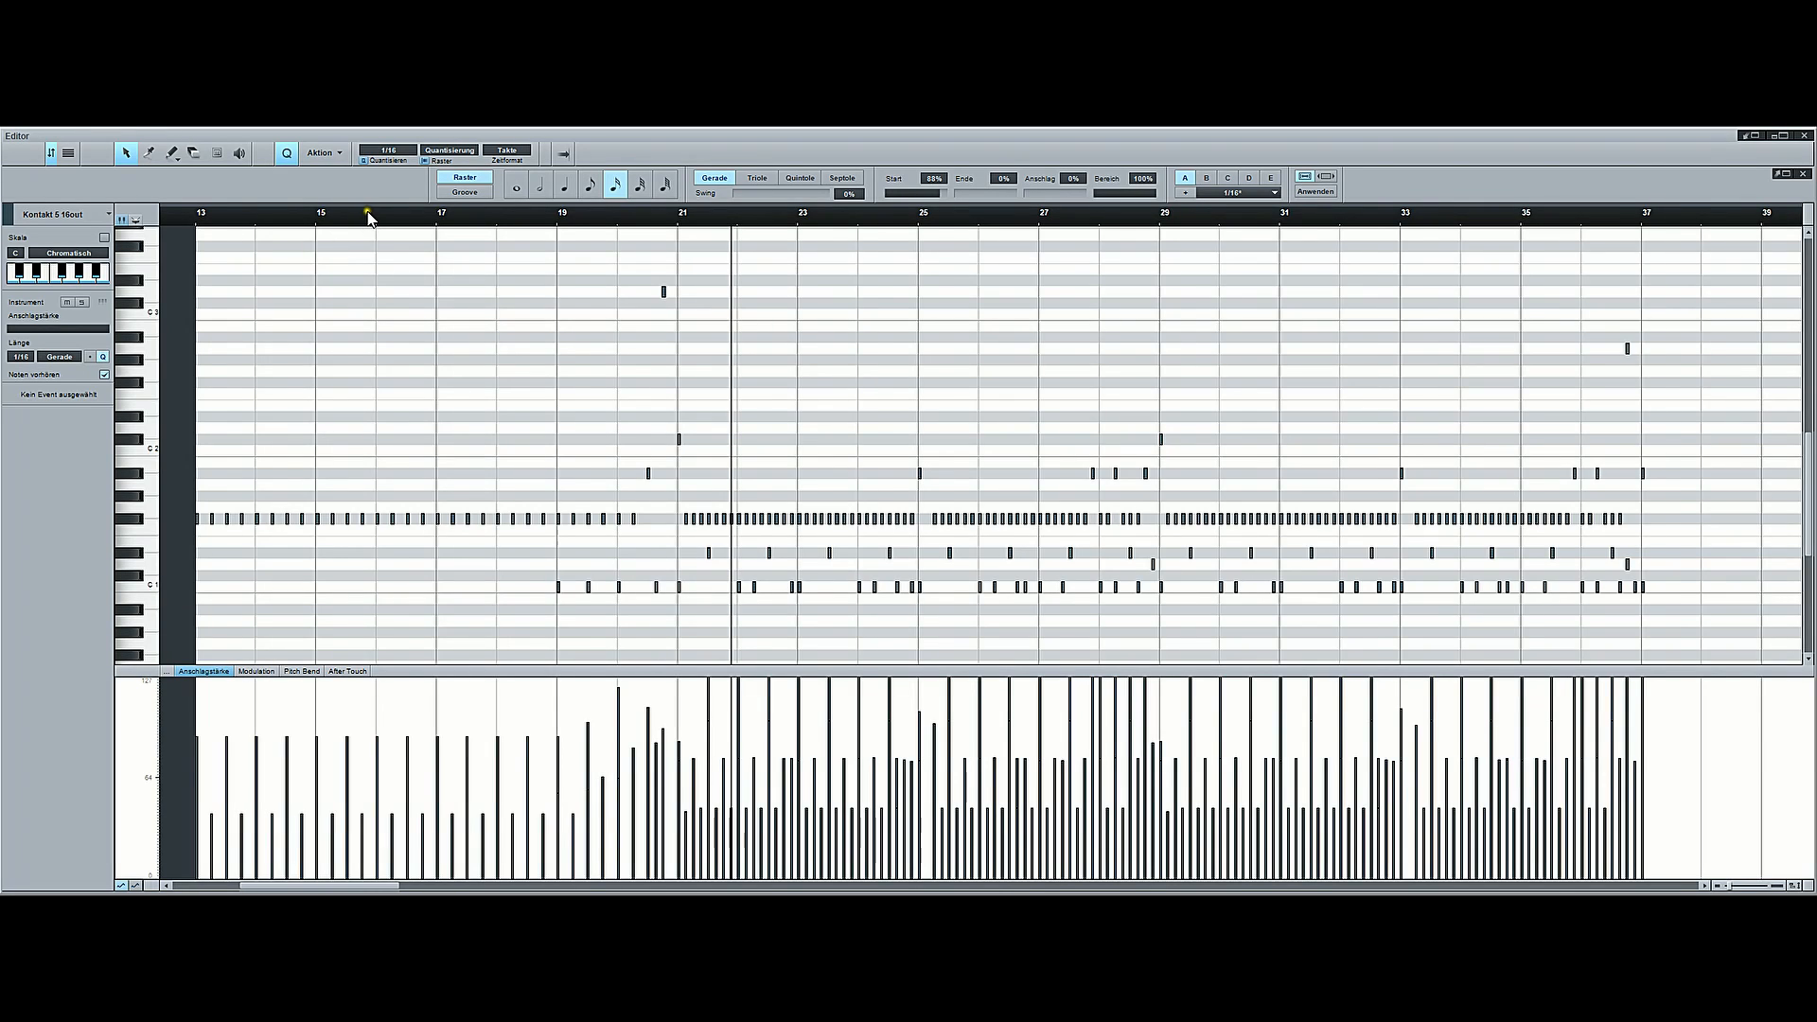
{"action": "scroll", "coordinate": [366, 216], "scroll_direction": "up", "scroll_amount": 3}
{"action": "scroll", "coordinate": [366, 216], "scroll_direction": "down", "scroll_amount": 3}
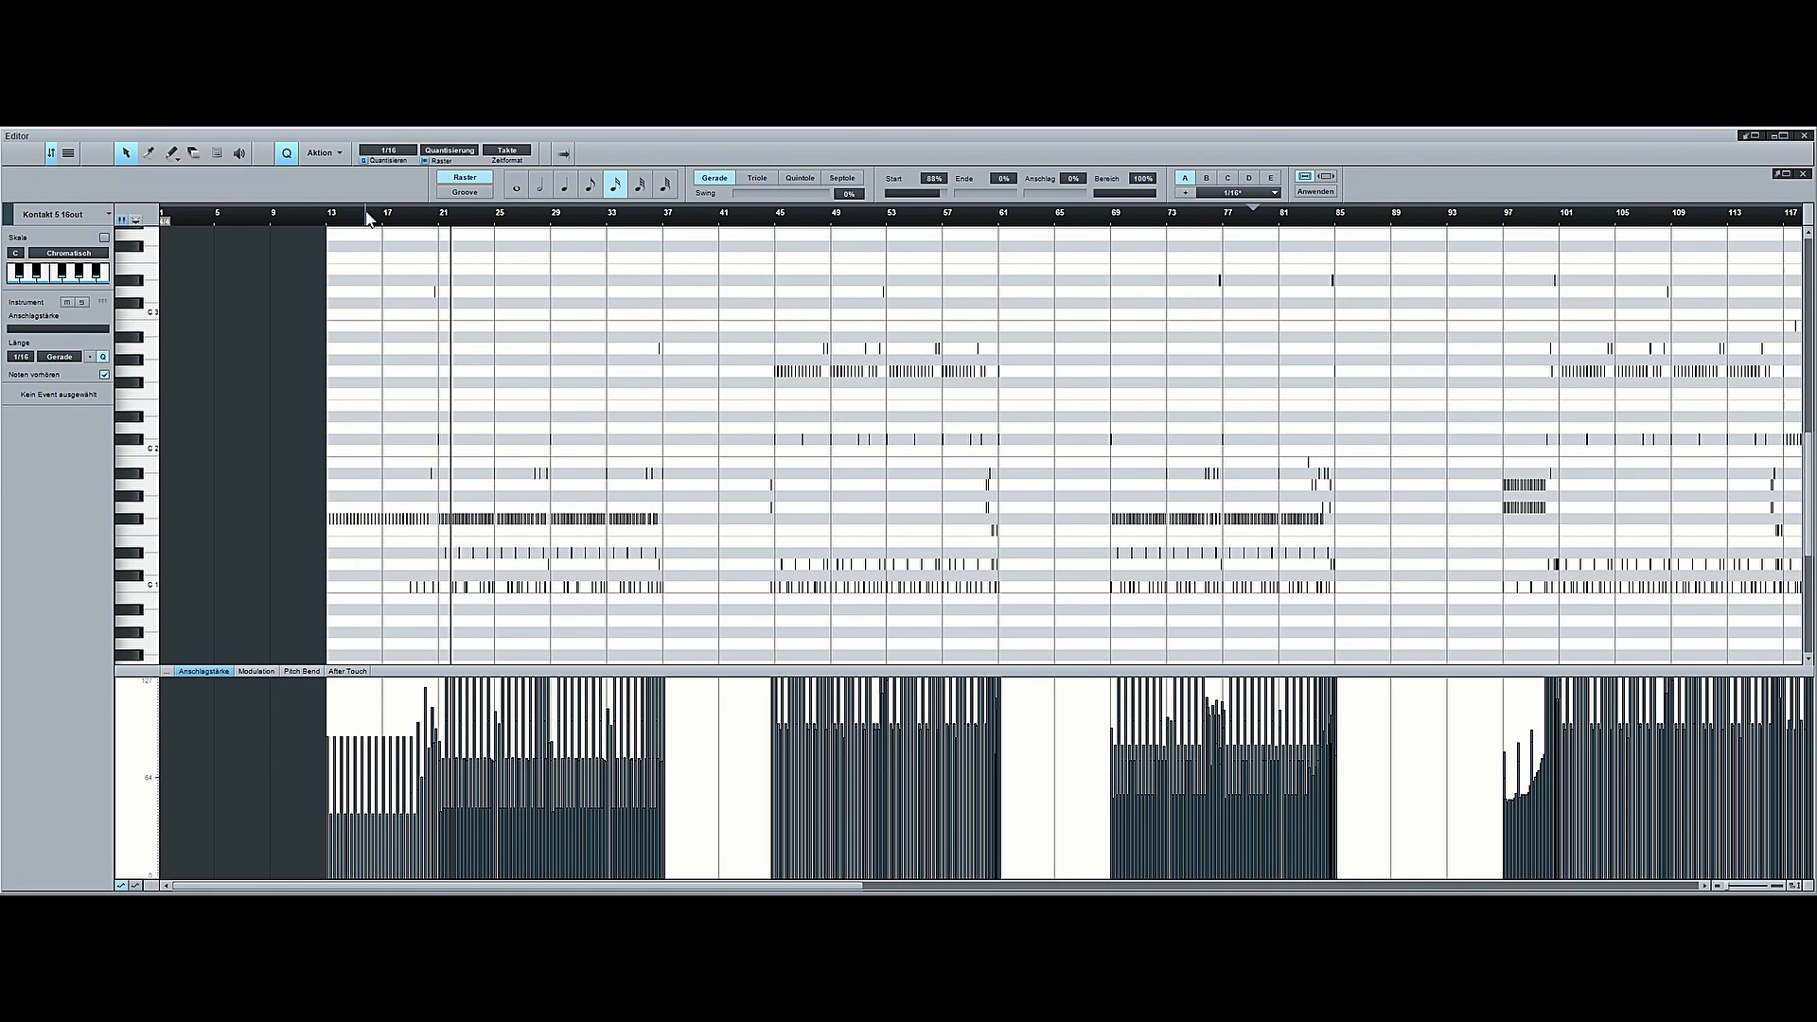
{"action": "key", "text": "ctrl+a"}
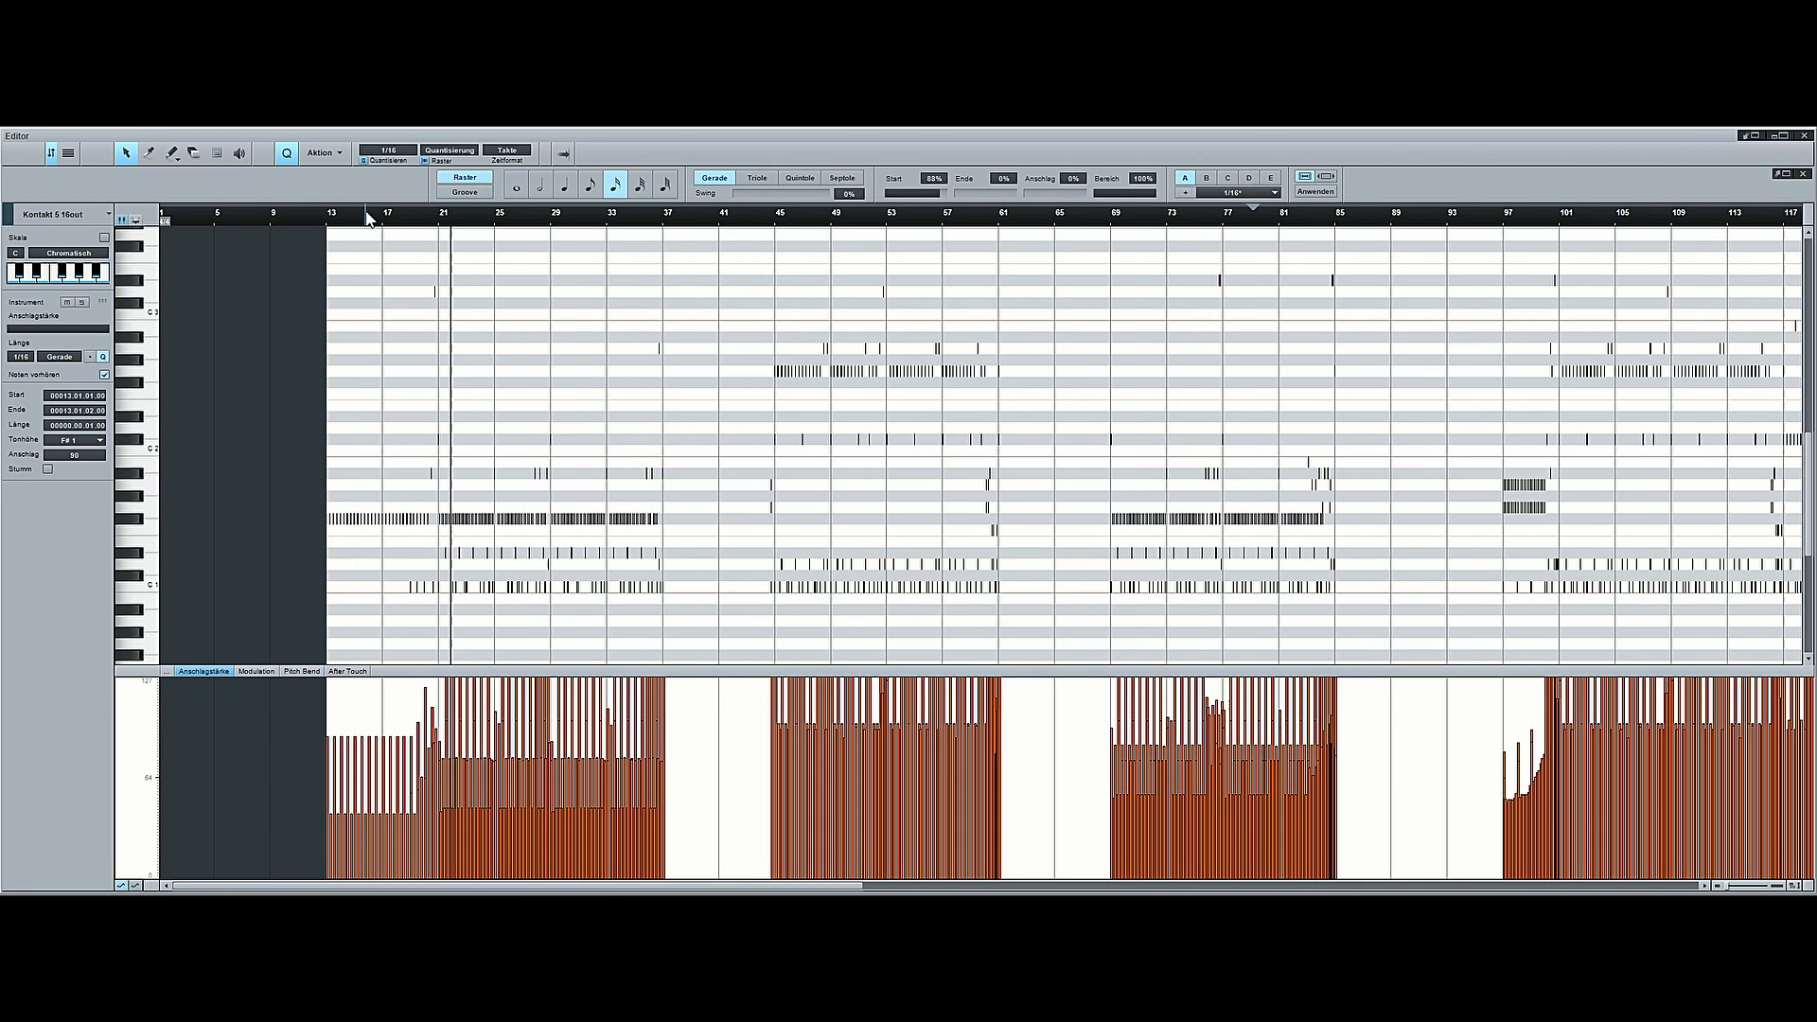
{"action": "left_click", "coordinate": [339, 154]}
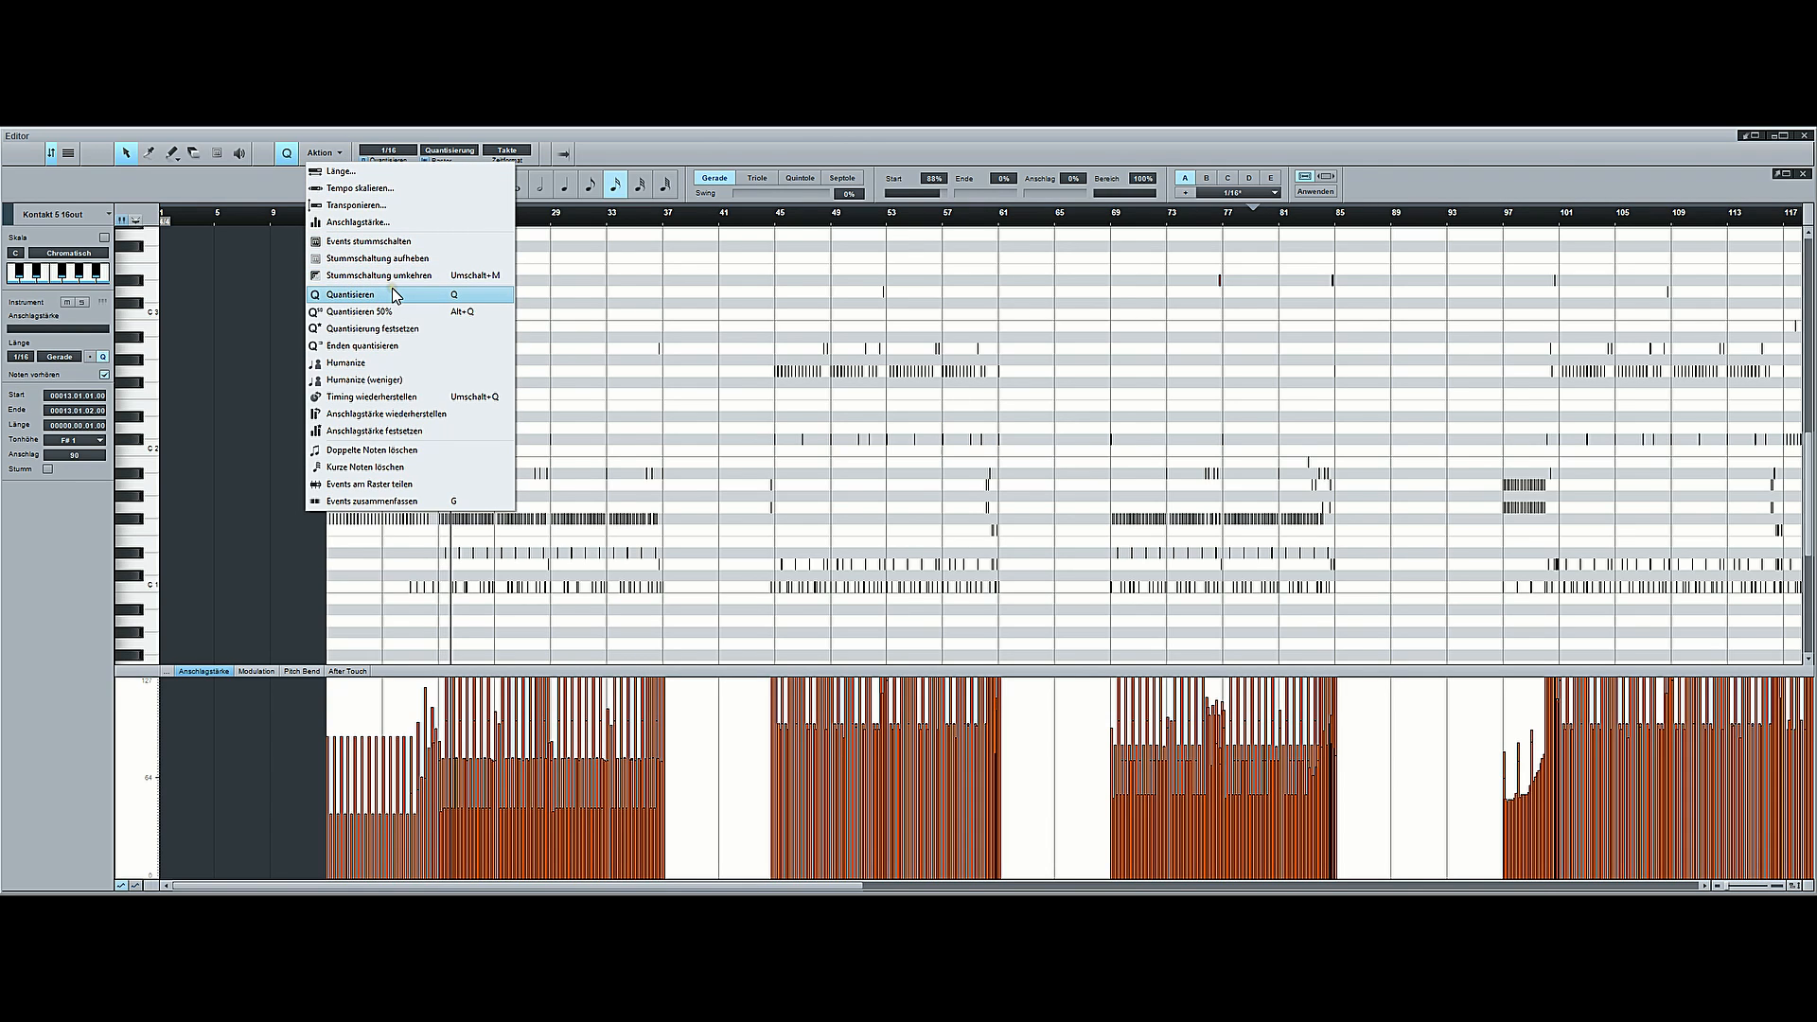
{"action": "left_click", "coordinate": [427, 383]}
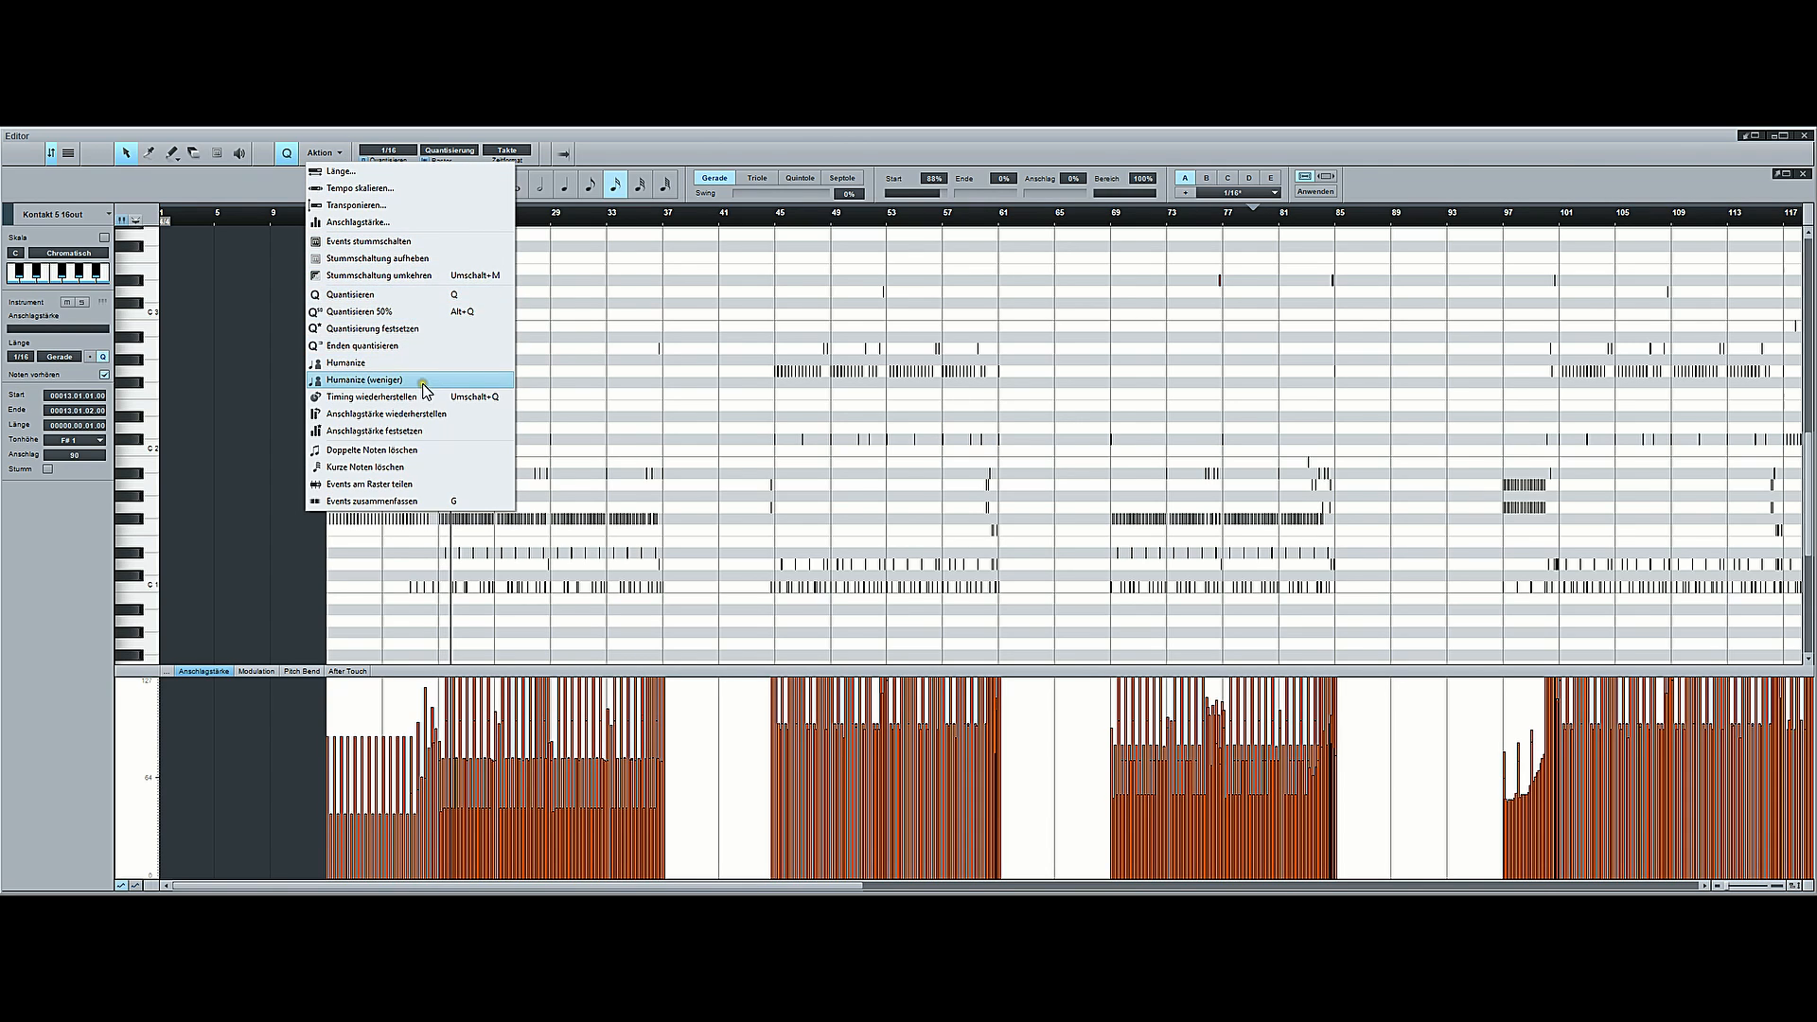
{"action": "left_click", "coordinate": [423, 383]}
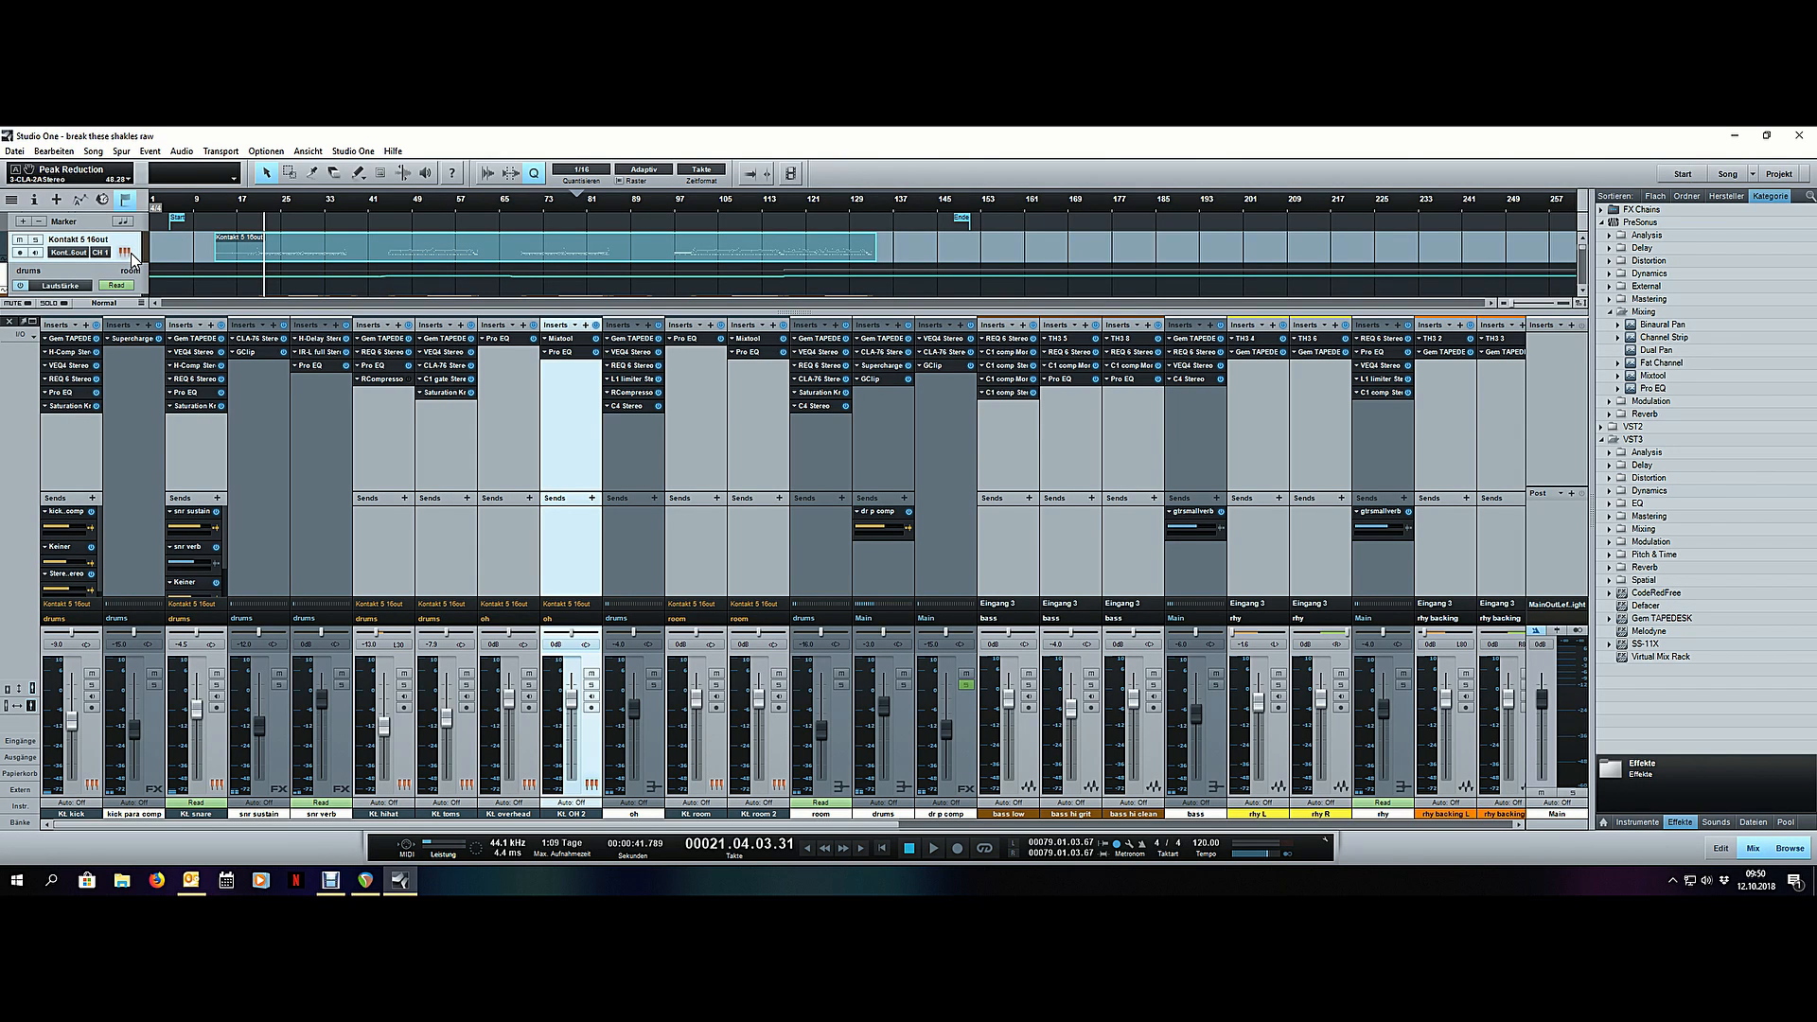
- Review the velocity, MIDI mapping and randomize options of the Abbey Road Modern Drummer kits in Kontakt, and close the instrument window
{"action": "left_click", "coordinate": [126, 252]}
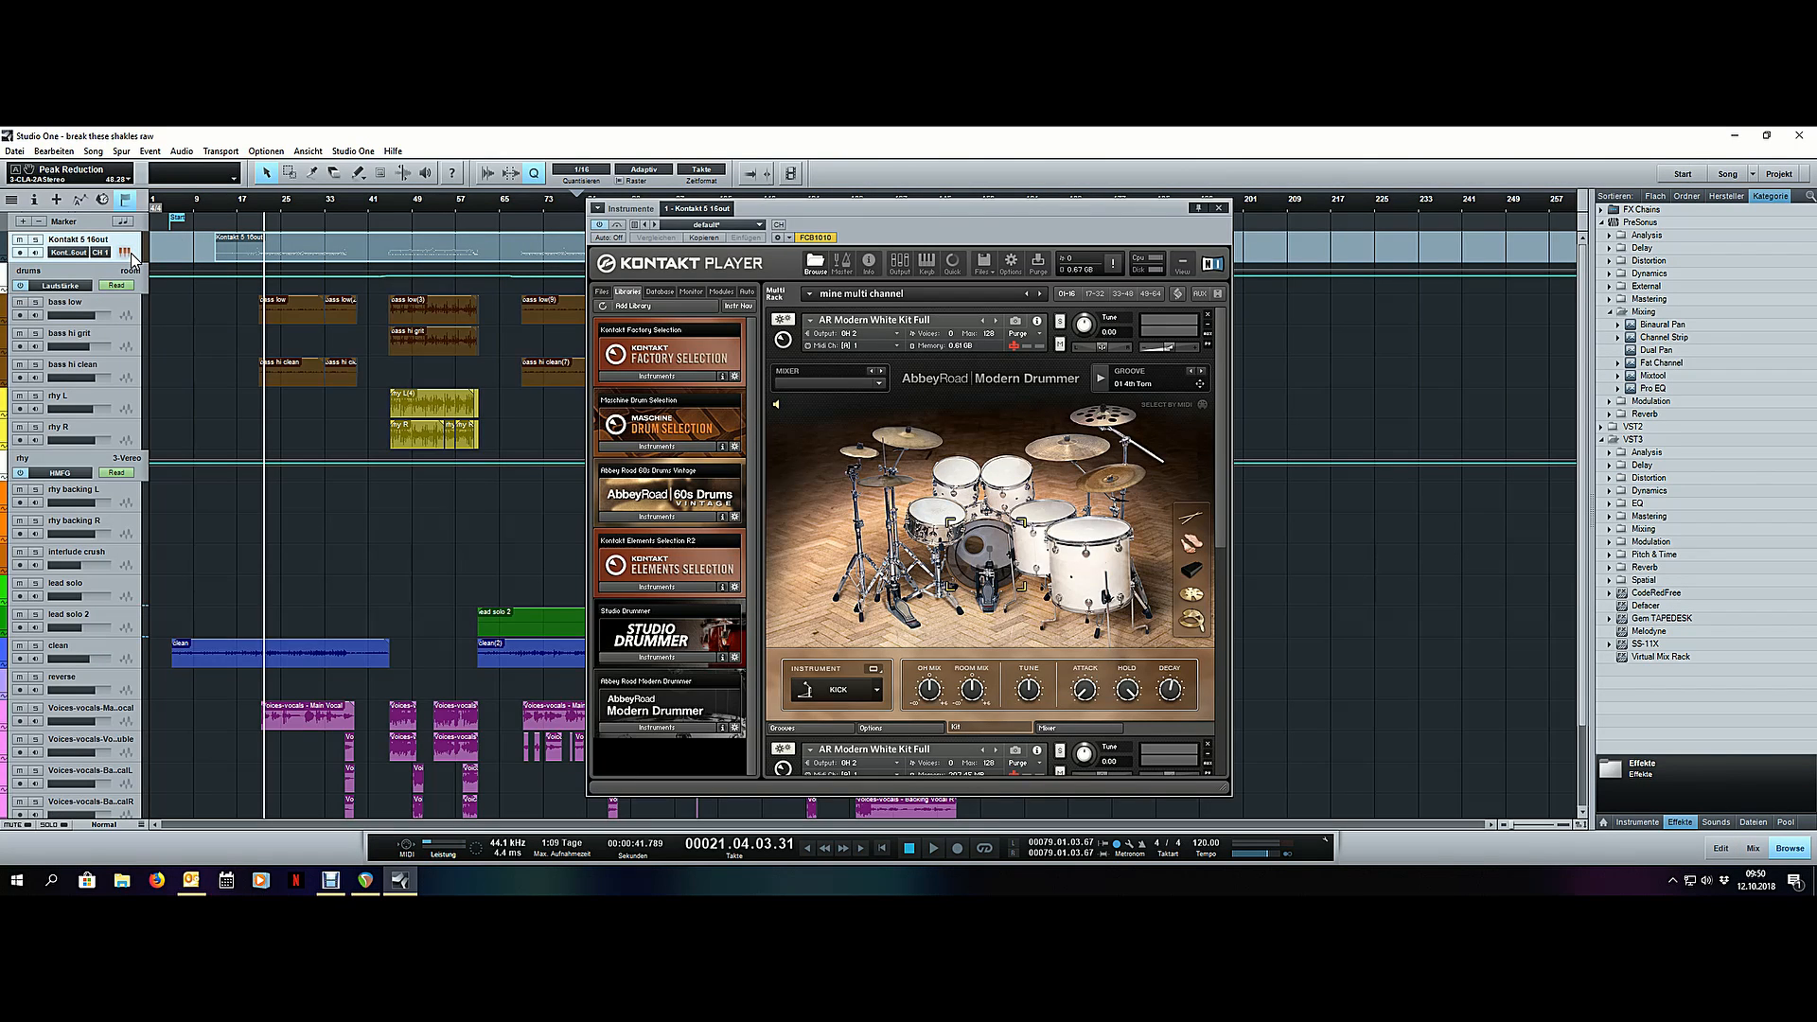
{"action": "left_click", "coordinate": [895, 726]}
{"action": "scroll", "coordinate": [1223, 513], "scroll_direction": "down", "scroll_amount": 1}
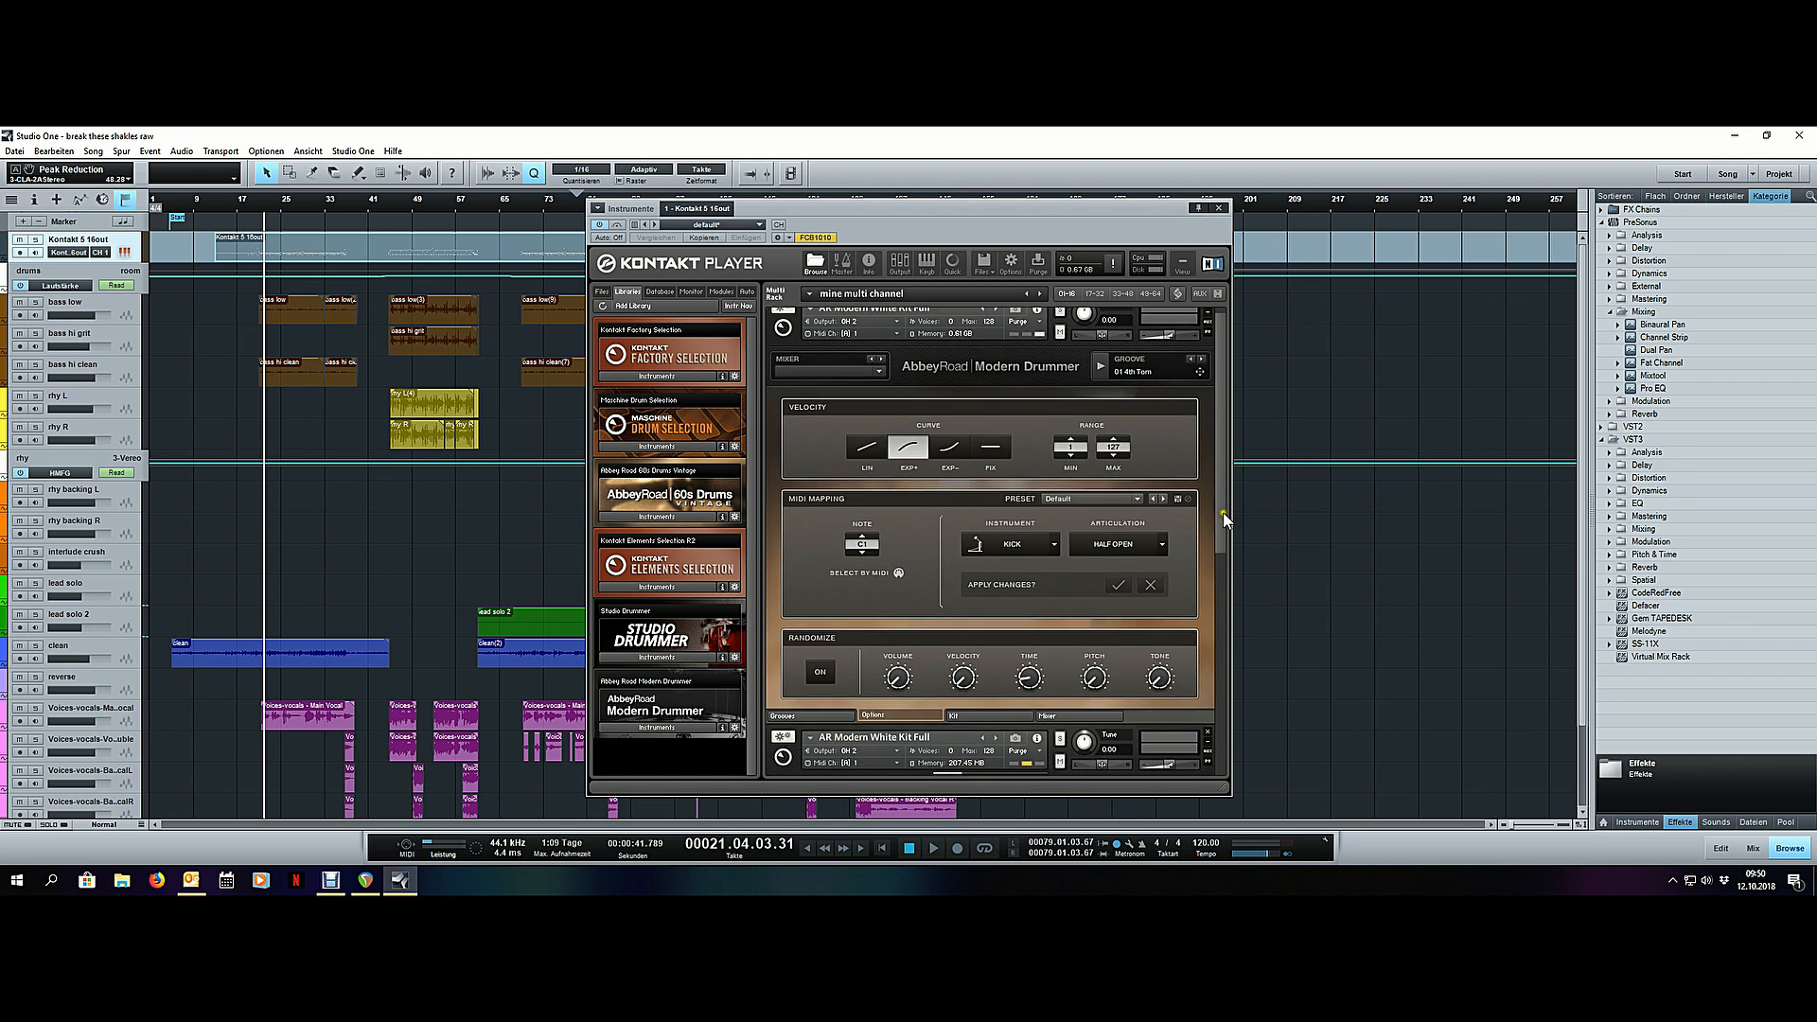
{"action": "left_click", "coordinate": [1048, 715]}
{"action": "left_click", "coordinate": [907, 720]}
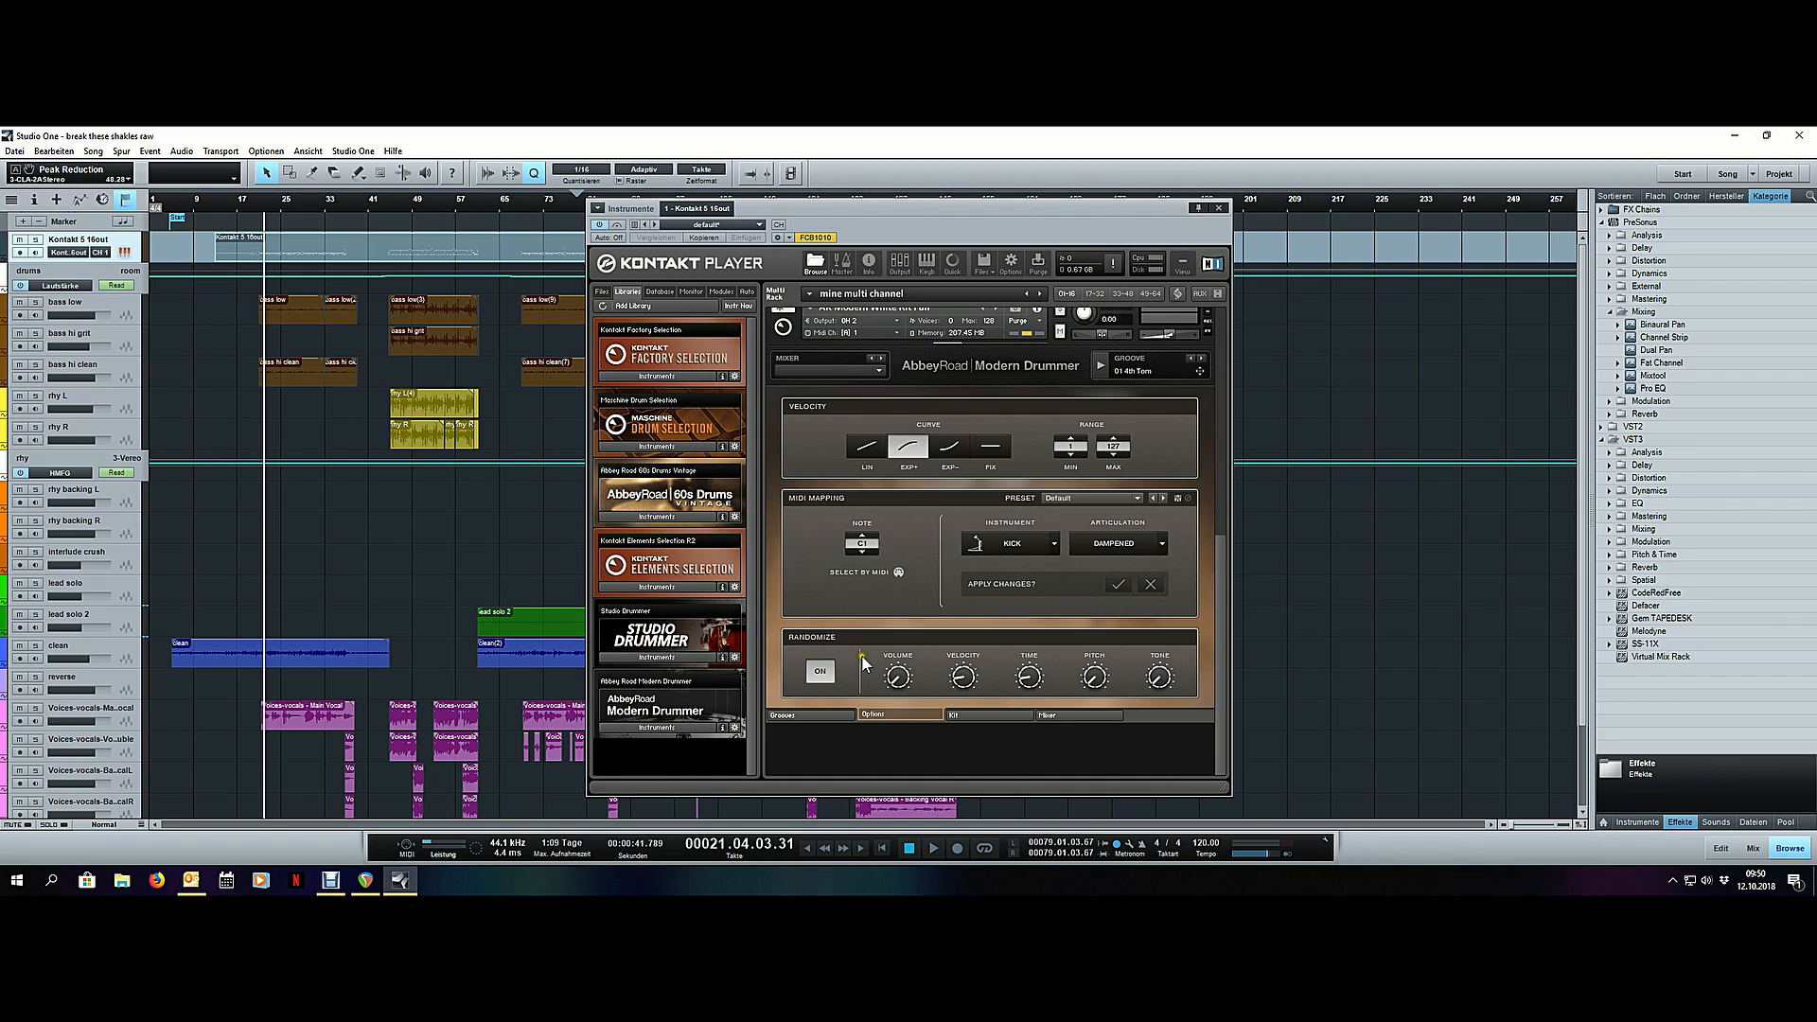
{"action": "left_click", "coordinate": [1219, 208]}
- Play the song from around bar 21 and inspect the humanized drum notes and their velocities in the note editor
{"action": "key", "text": "space"}
{"action": "scroll", "coordinate": [230, 211], "scroll_direction": "up", "scroll_amount": 5}
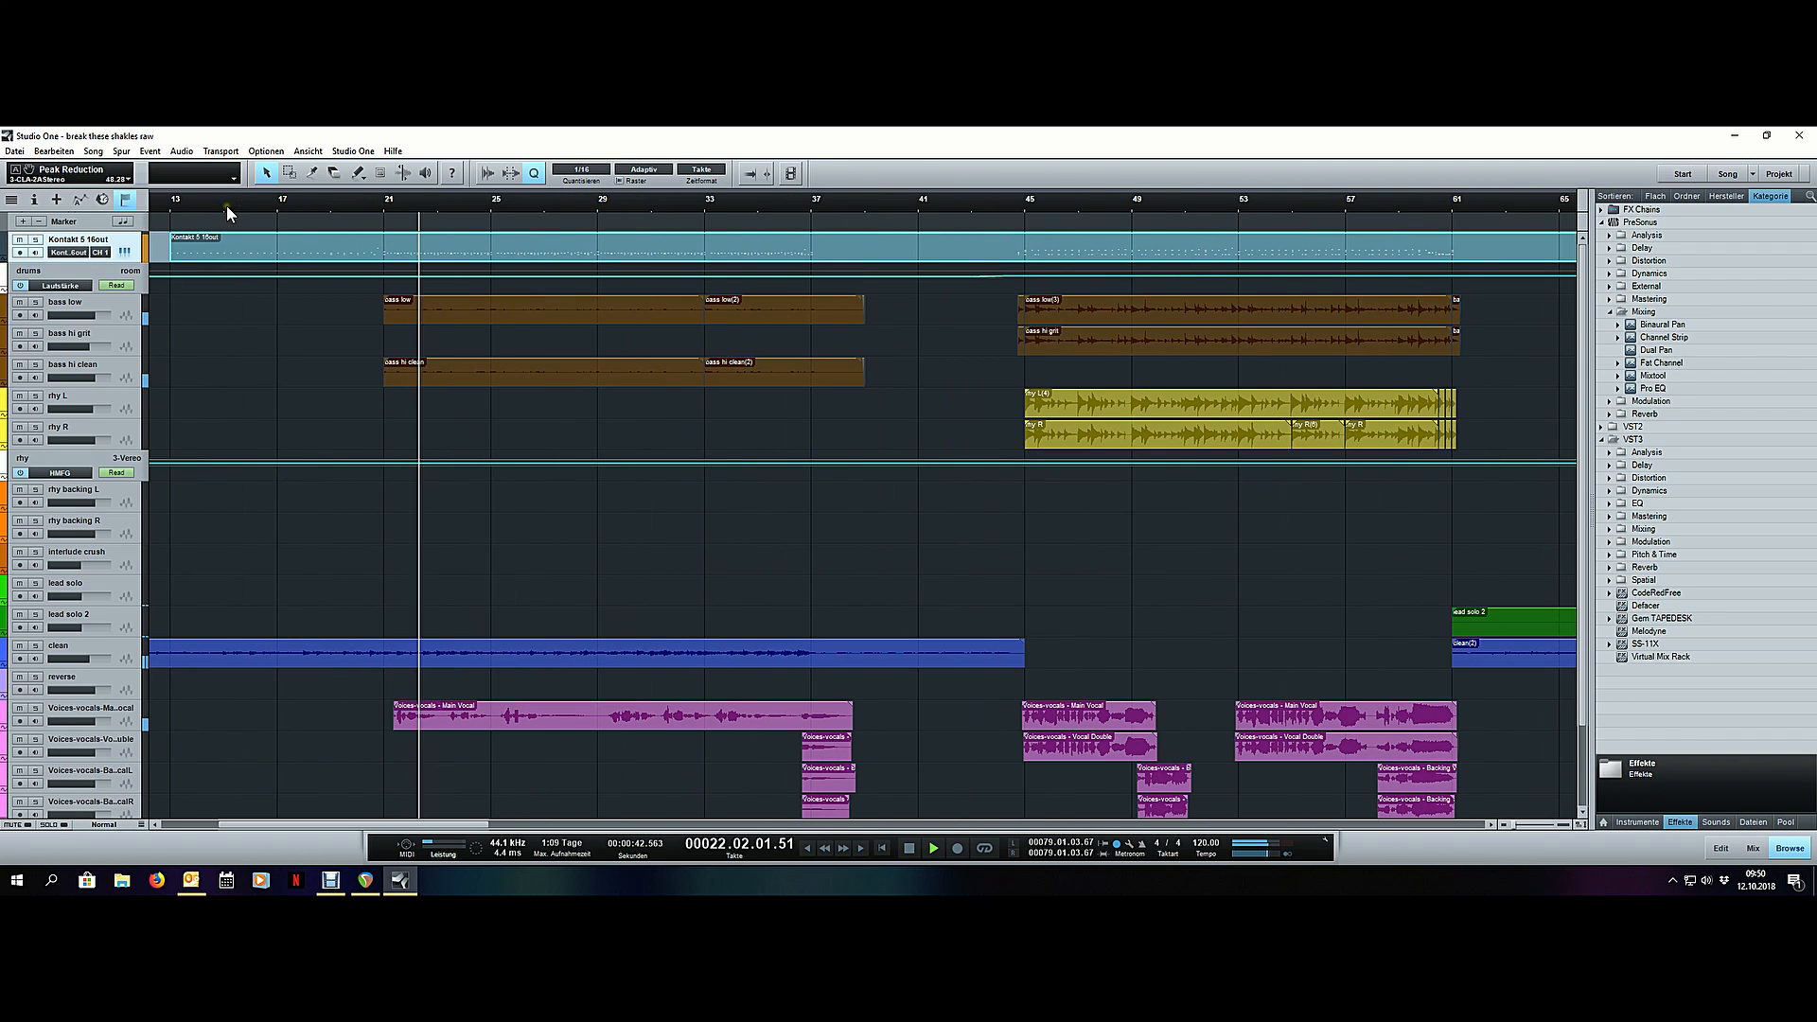
{"action": "double_click", "coordinate": [451, 254]}
{"action": "scroll", "coordinate": [532, 369], "scroll_direction": "down", "scroll_amount": 3}
{"action": "scroll", "coordinate": [324, 220], "scroll_direction": "up", "scroll_amount": 8}
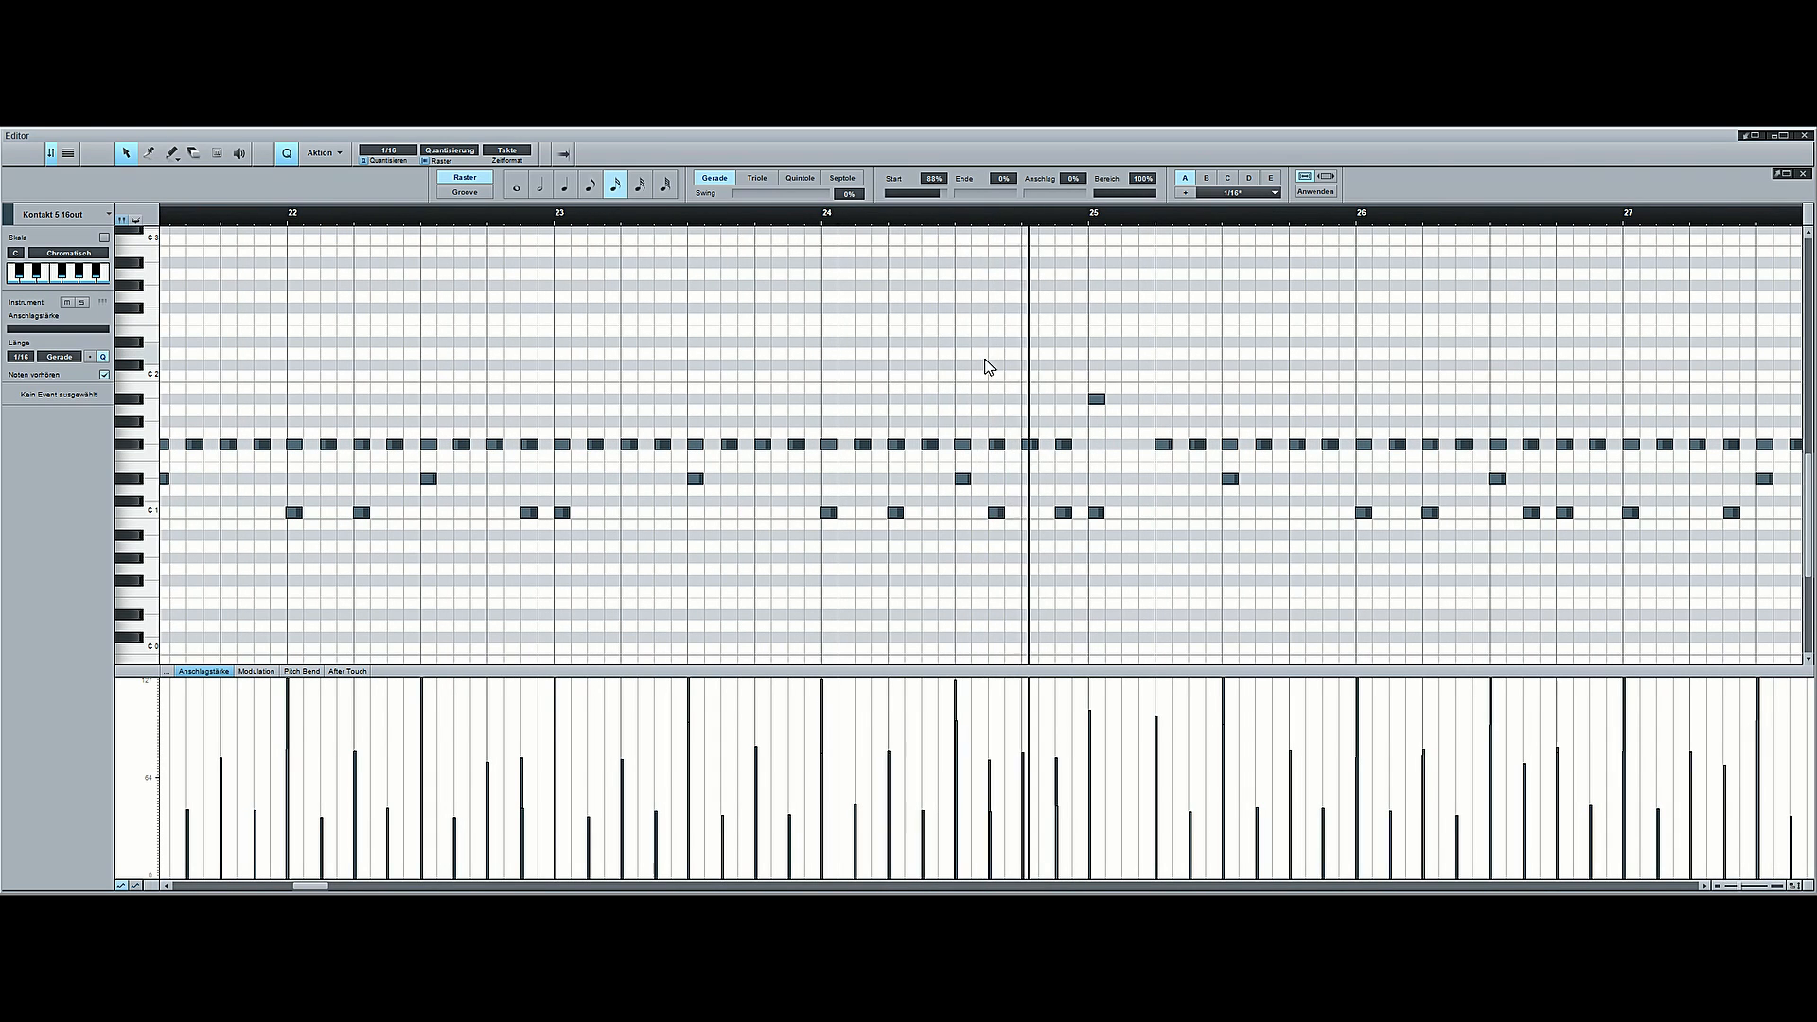
{"action": "scroll", "coordinate": [657, 220], "scroll_direction": "down", "scroll_amount": 2}
{"action": "scroll", "coordinate": [655, 222], "scroll_direction": "down", "scroll_amount": 8}
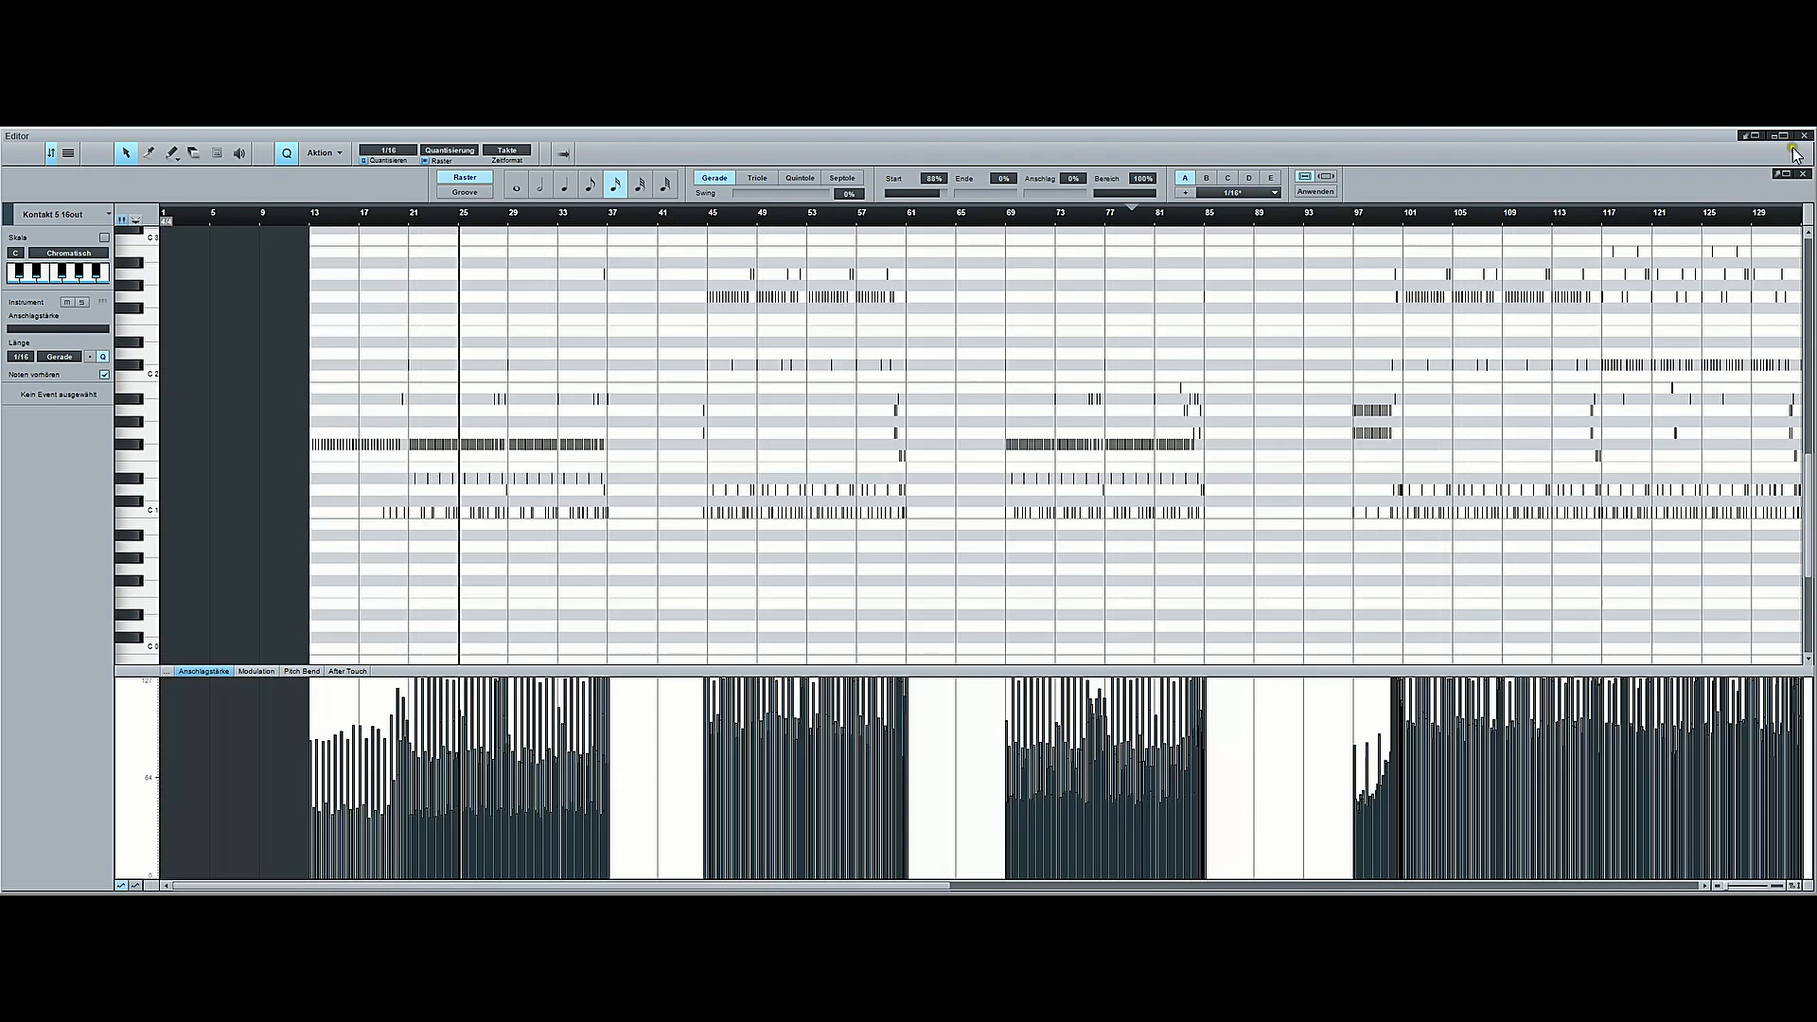
{"action": "left_click", "coordinate": [1804, 137]}
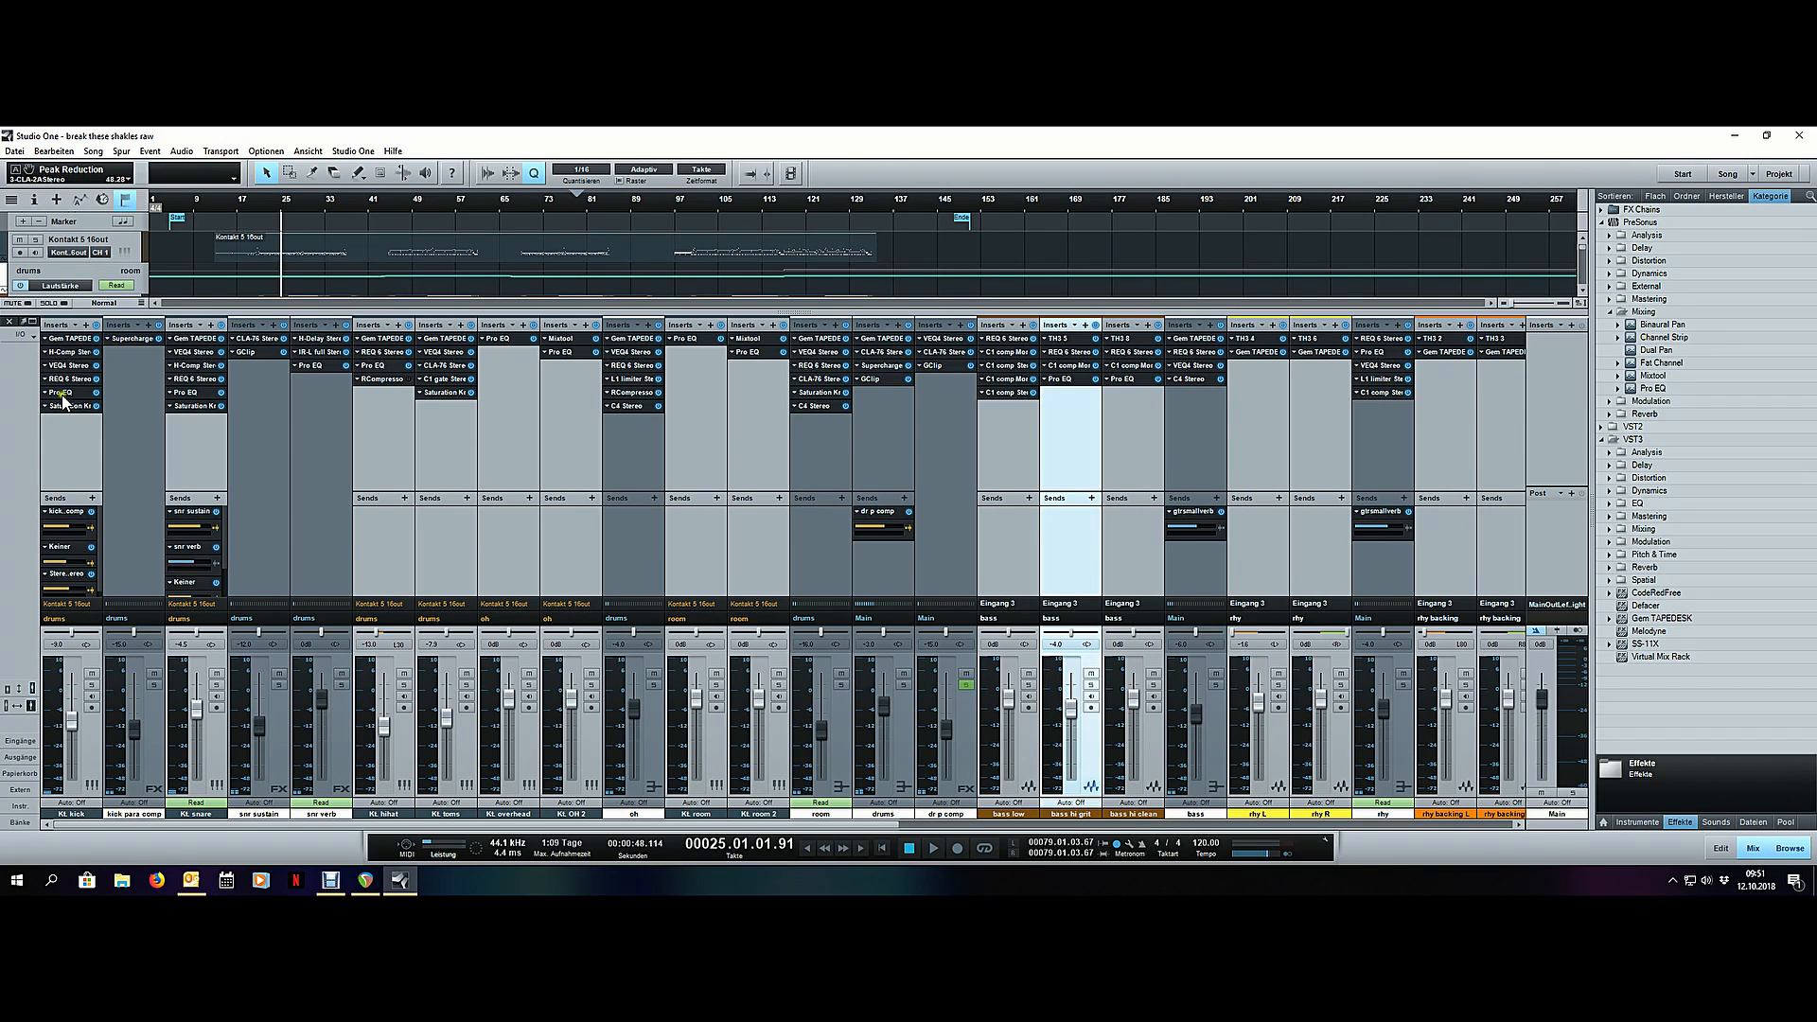
- Remove all inserts and sends from the drum kick channel
{"action": "left_click", "coordinate": [76, 324]}
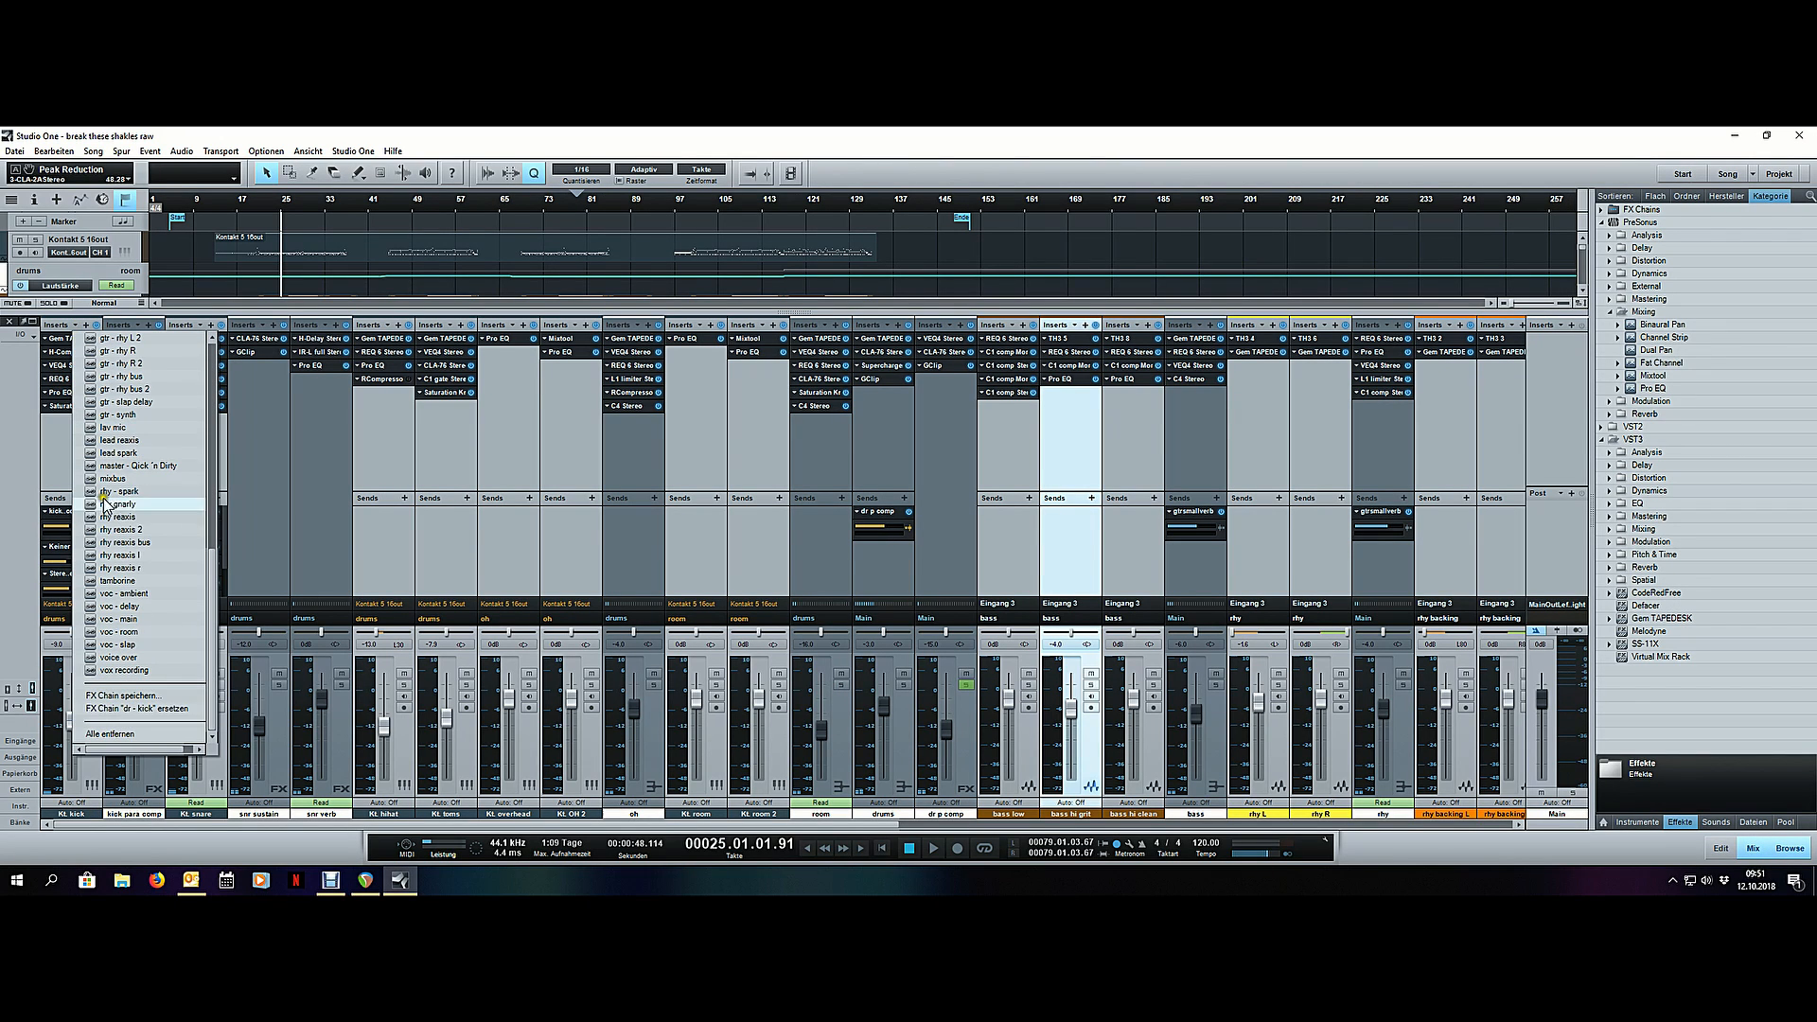
{"action": "left_click", "coordinate": [152, 736]}
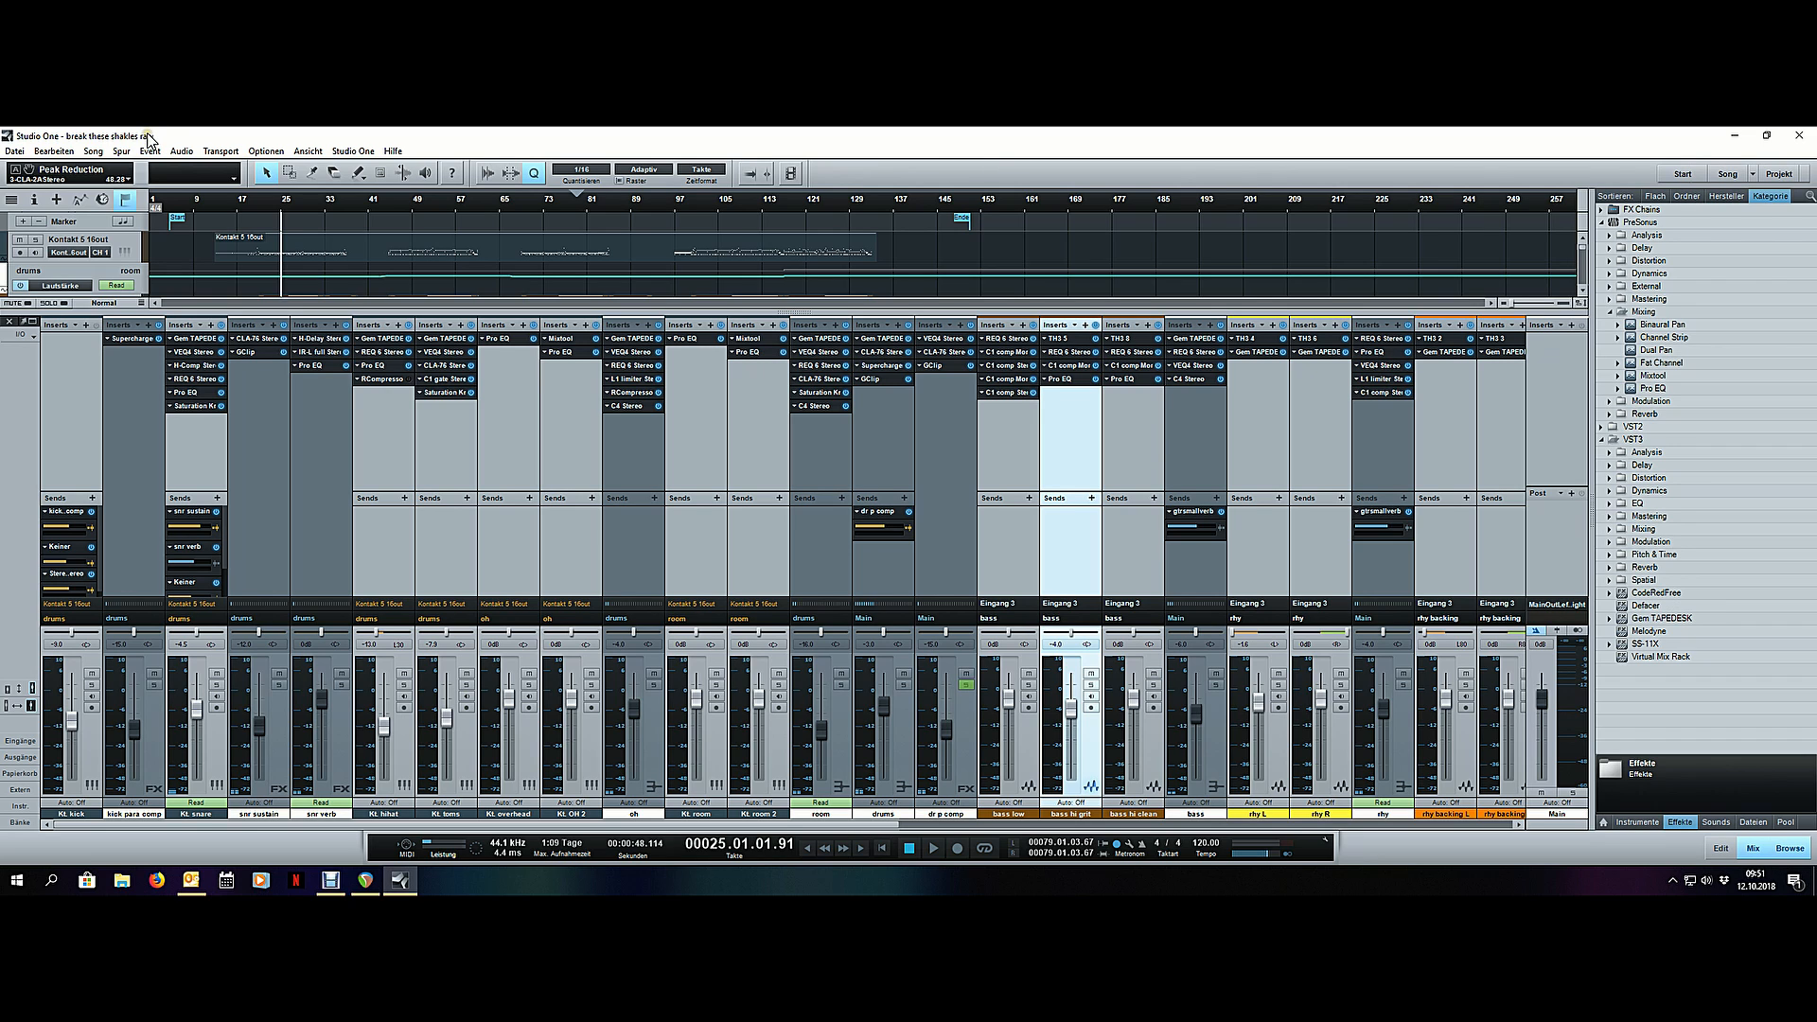
{"action": "mouse_move", "coordinate": [134, 311]}
{"action": "left_mouse_down"}
{"action": "mouse_move", "coordinate": [136, 282]}
{"action": "mouse_move", "coordinate": [142, 335]}
{"action": "left_mouse_up"}
{"action": "left_click_drag", "start_coordinate": [188, 493], "coordinate": [183, 444]}
{"action": "right_click", "coordinate": [71, 461]}
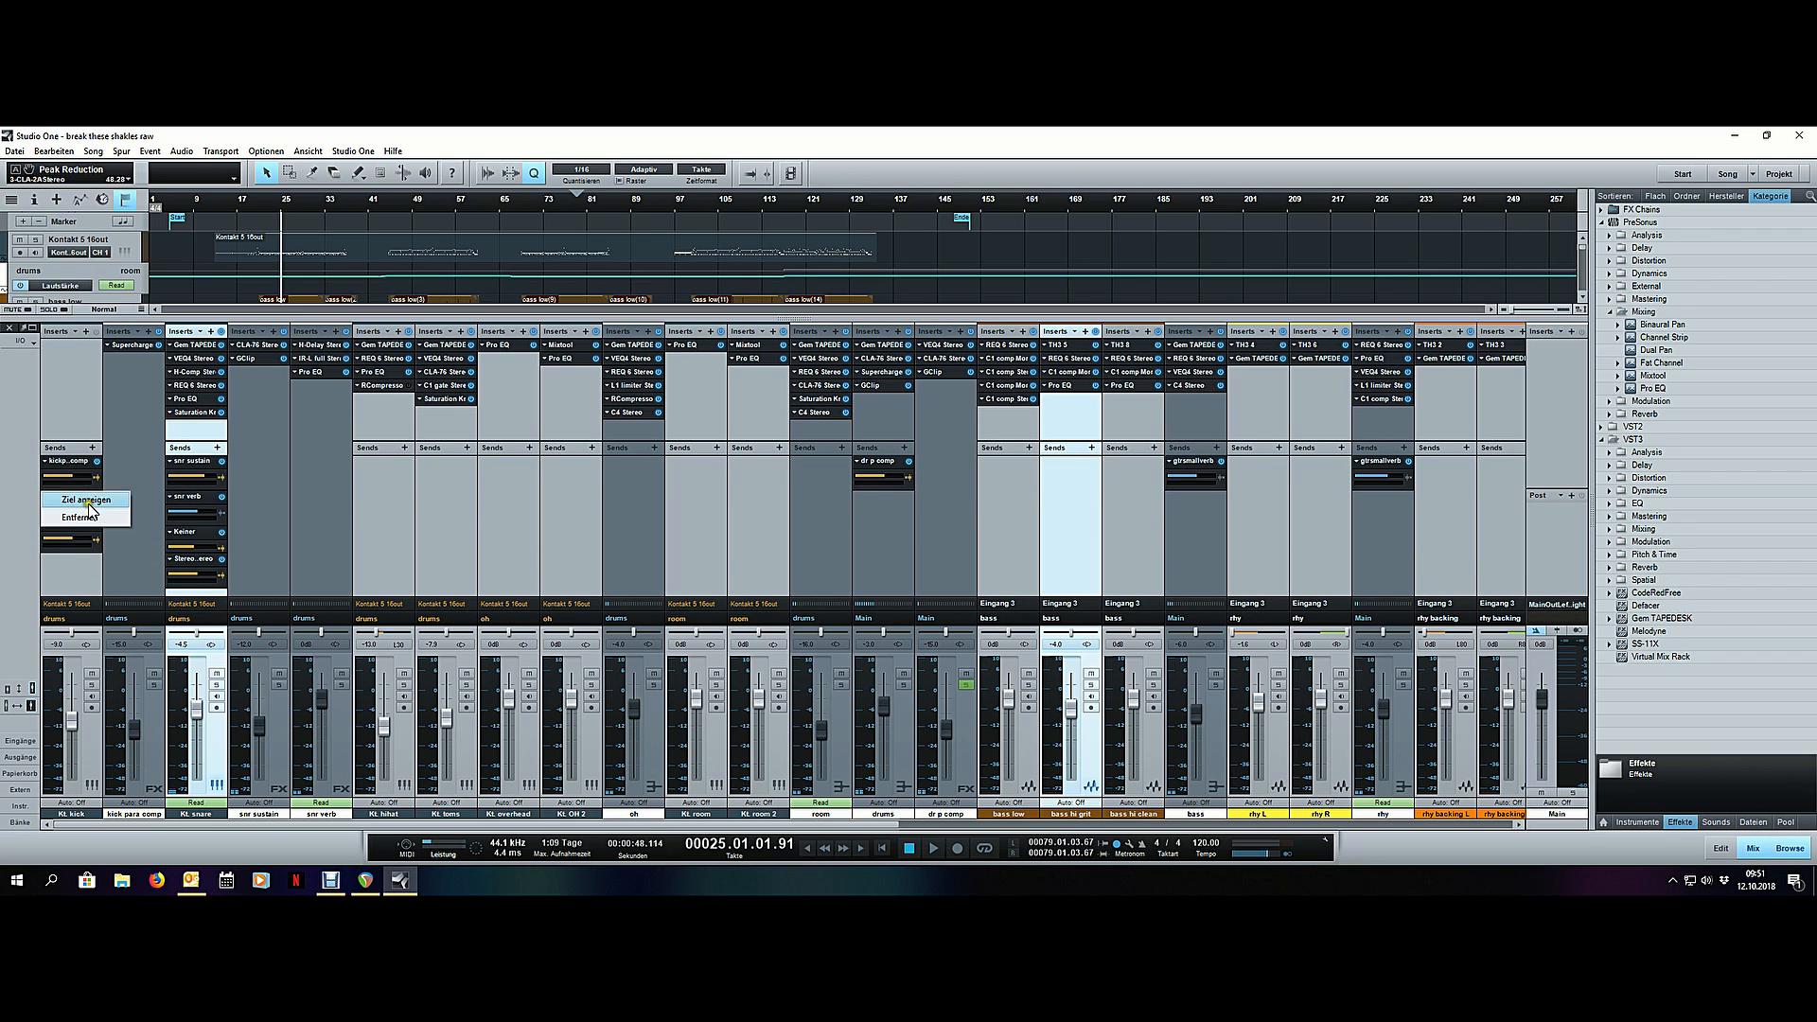
{"action": "left_click", "coordinate": [83, 514]}
{"action": "right_click", "coordinate": [72, 461]}
{"action": "right_click", "coordinate": [66, 467]}
{"action": "left_click", "coordinate": [83, 515]}
- Delete the "kick para comp" effect channel and set the kick channel's volume to 0 dB
{"action": "left_click", "coordinate": [158, 735]}
{"action": "right_click", "coordinate": [158, 735]}
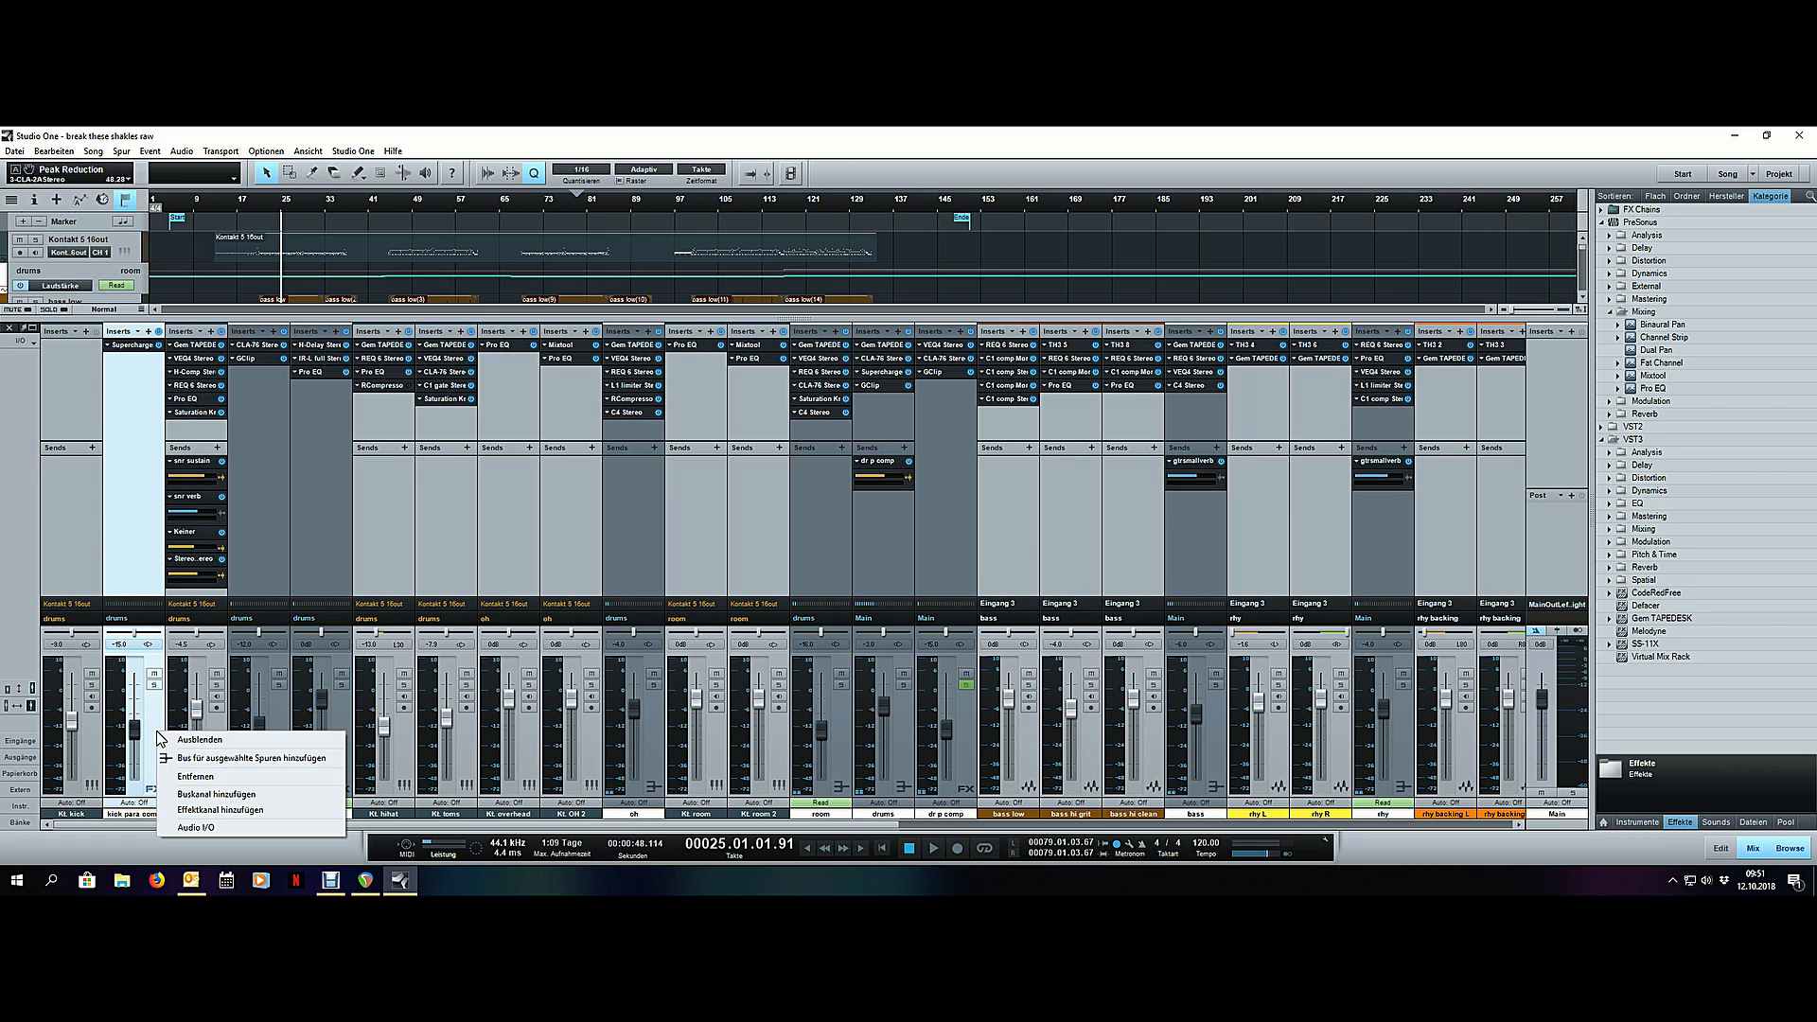
{"action": "left_click", "coordinate": [195, 776]}
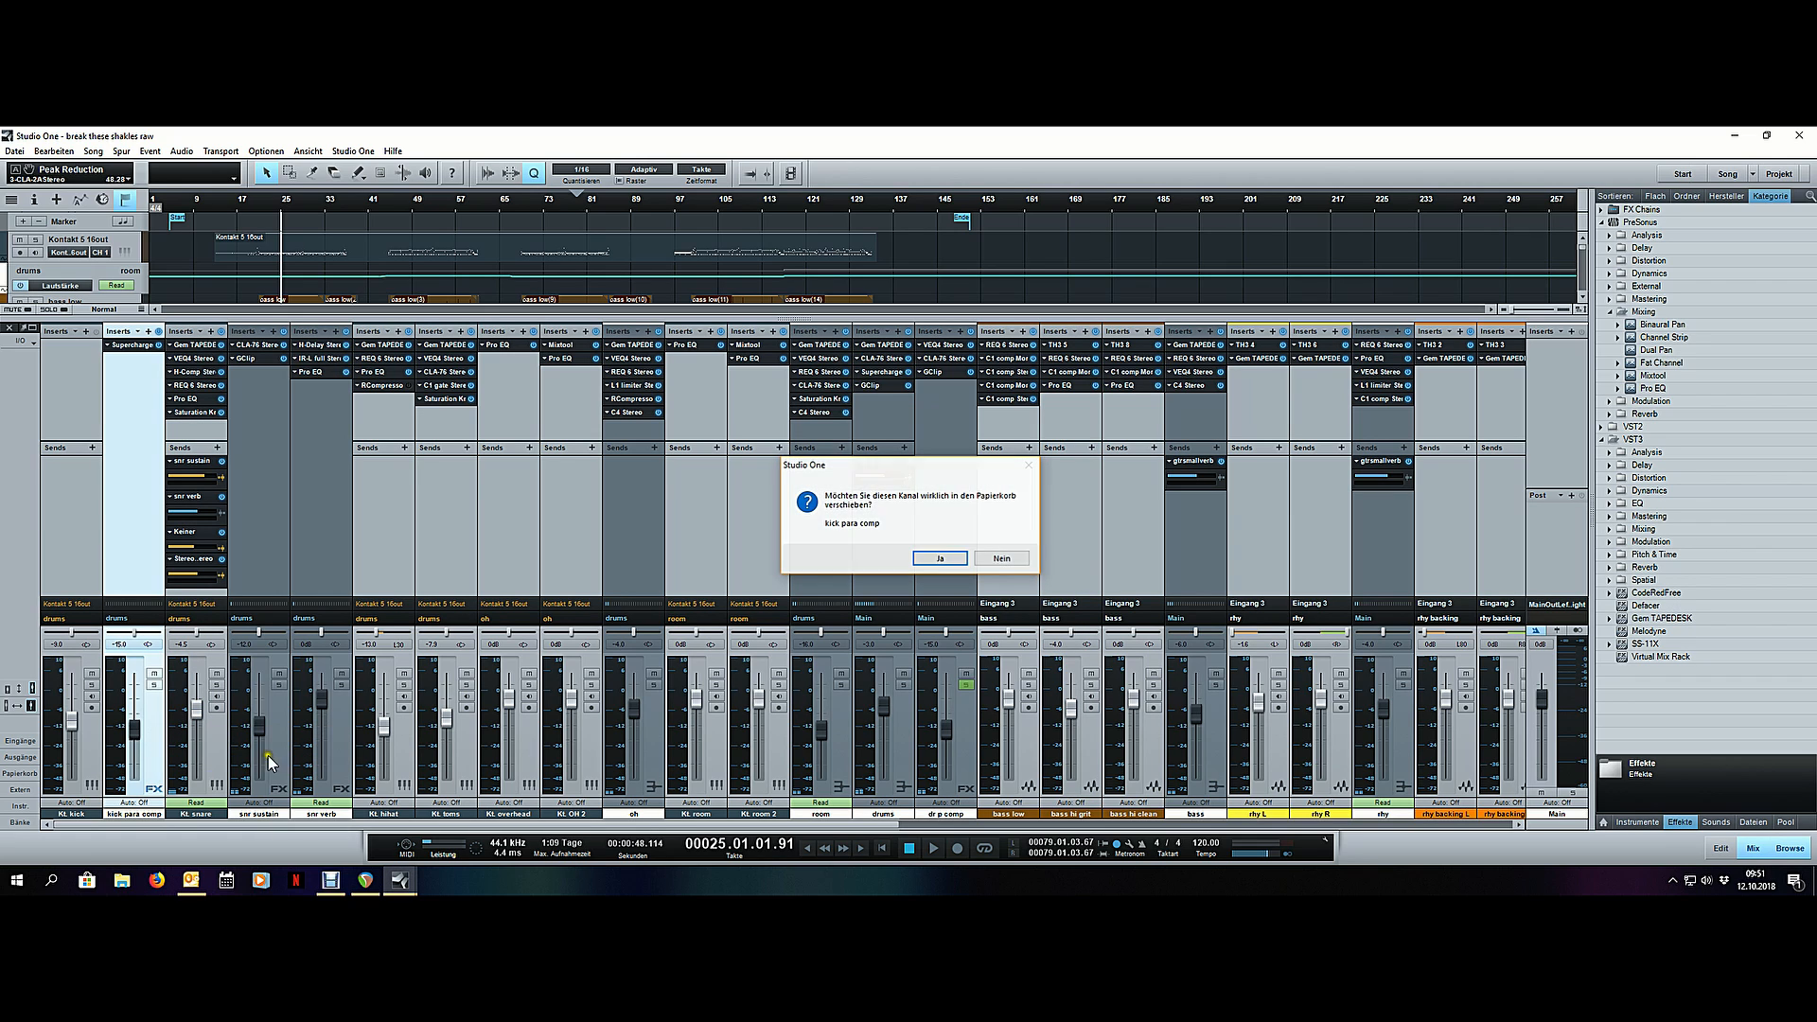
{"action": "left_click", "coordinate": [935, 560]}
{"action": "left_click", "coordinate": [59, 645]}
{"action": "type", "text": "0"}
{"action": "key", "text": "Return"}
- Remove all inserts and the "snr sustain" and "snr verb" sends from the snare channel
{"action": "left_click", "coordinate": [137, 331]}
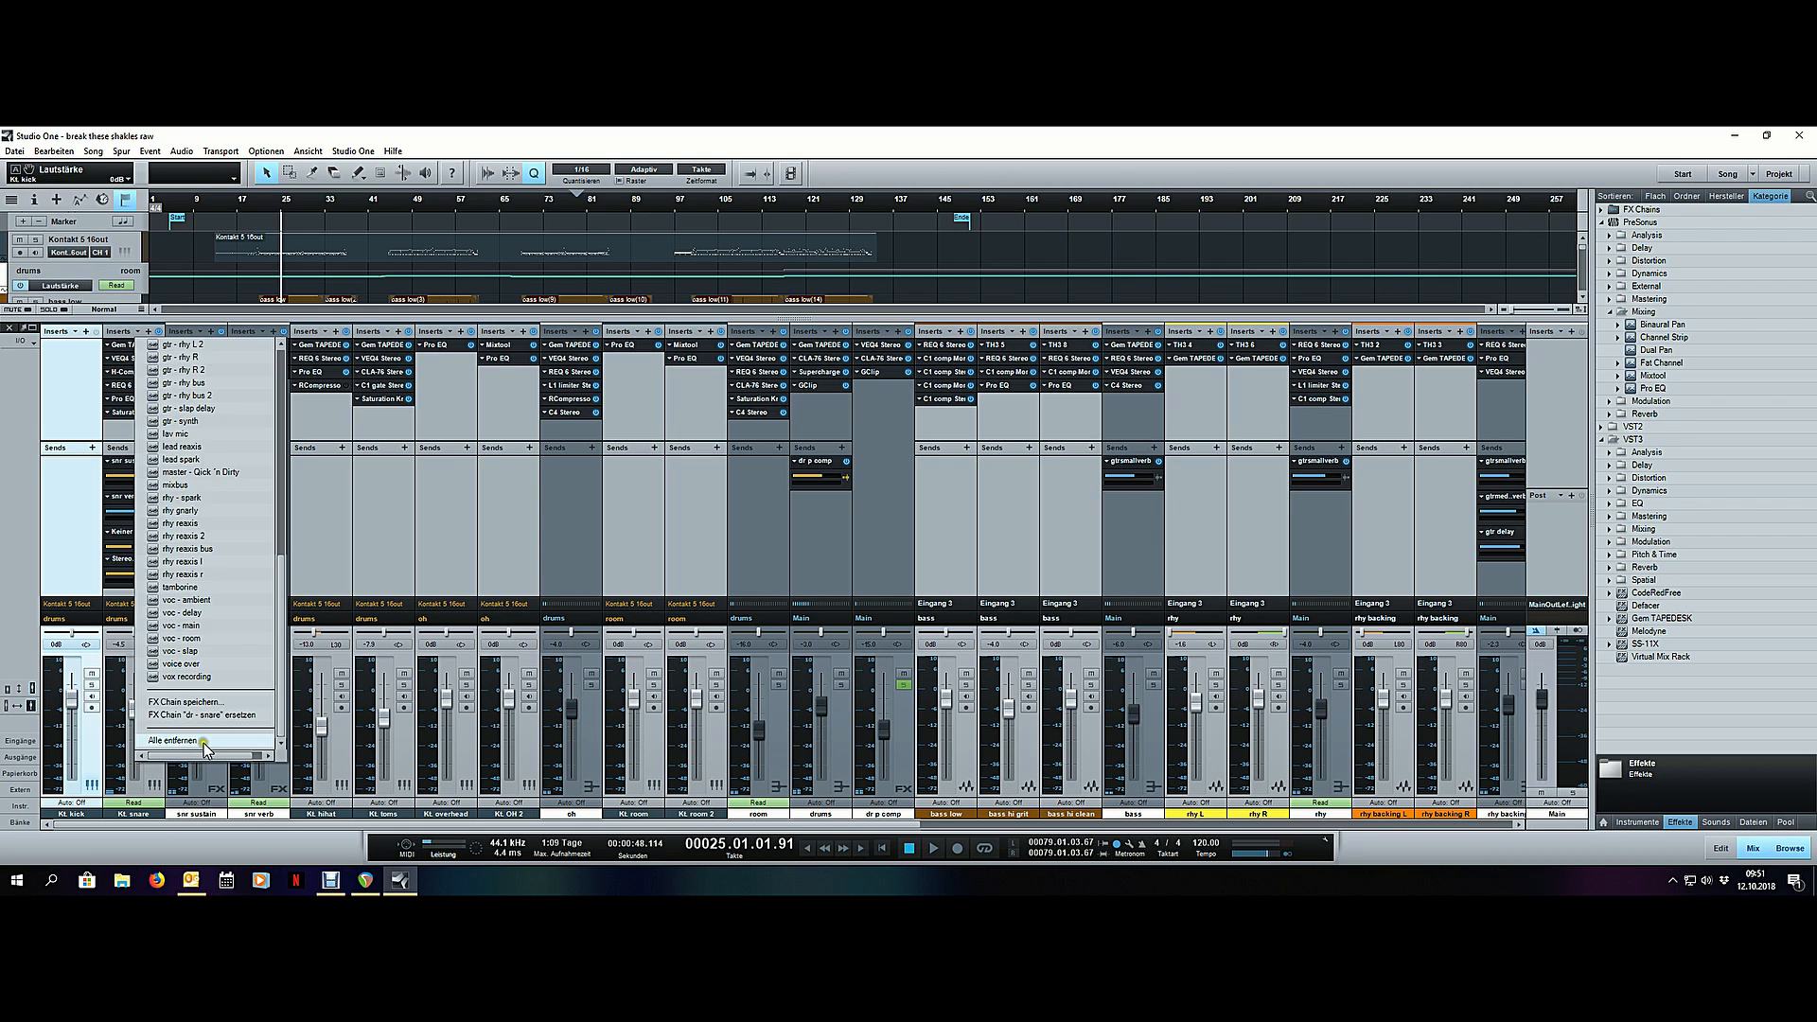
{"action": "left_click", "coordinate": [203, 742]}
{"action": "right_click", "coordinate": [130, 462]}
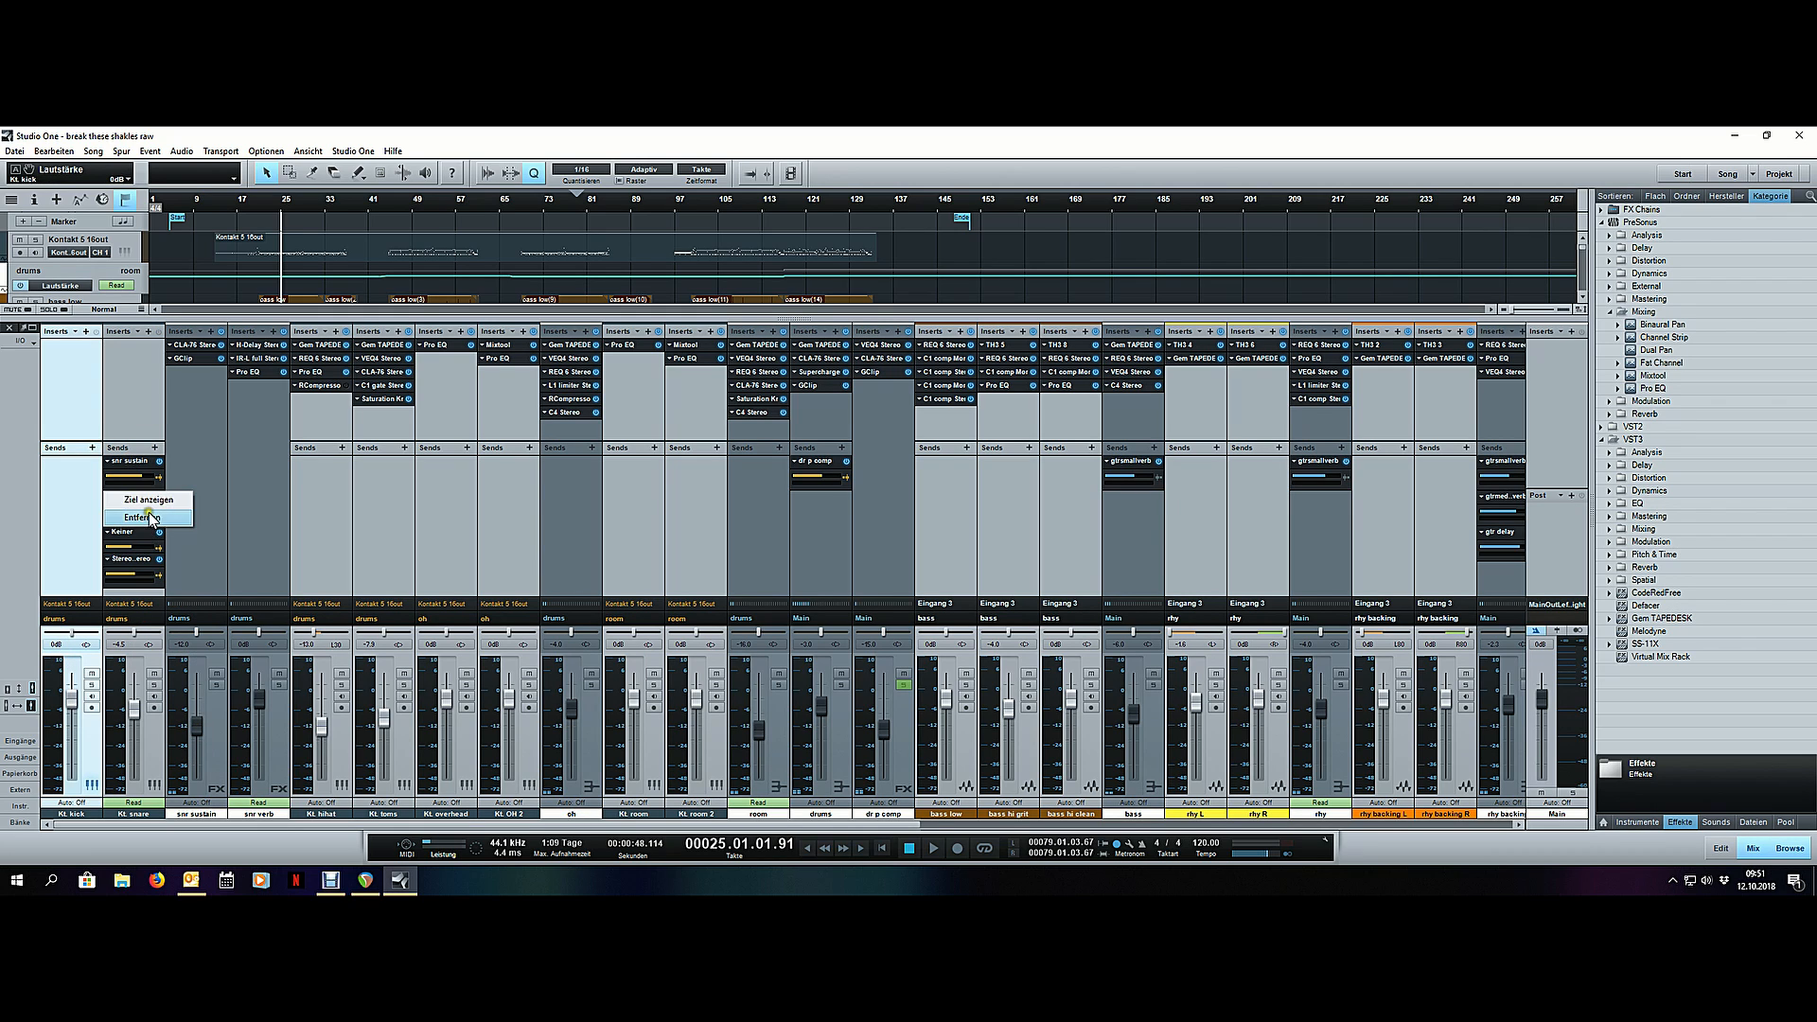
{"action": "left_click", "coordinate": [142, 517]}
{"action": "right_click", "coordinate": [133, 463]}
{"action": "left_click", "coordinate": [142, 516]}
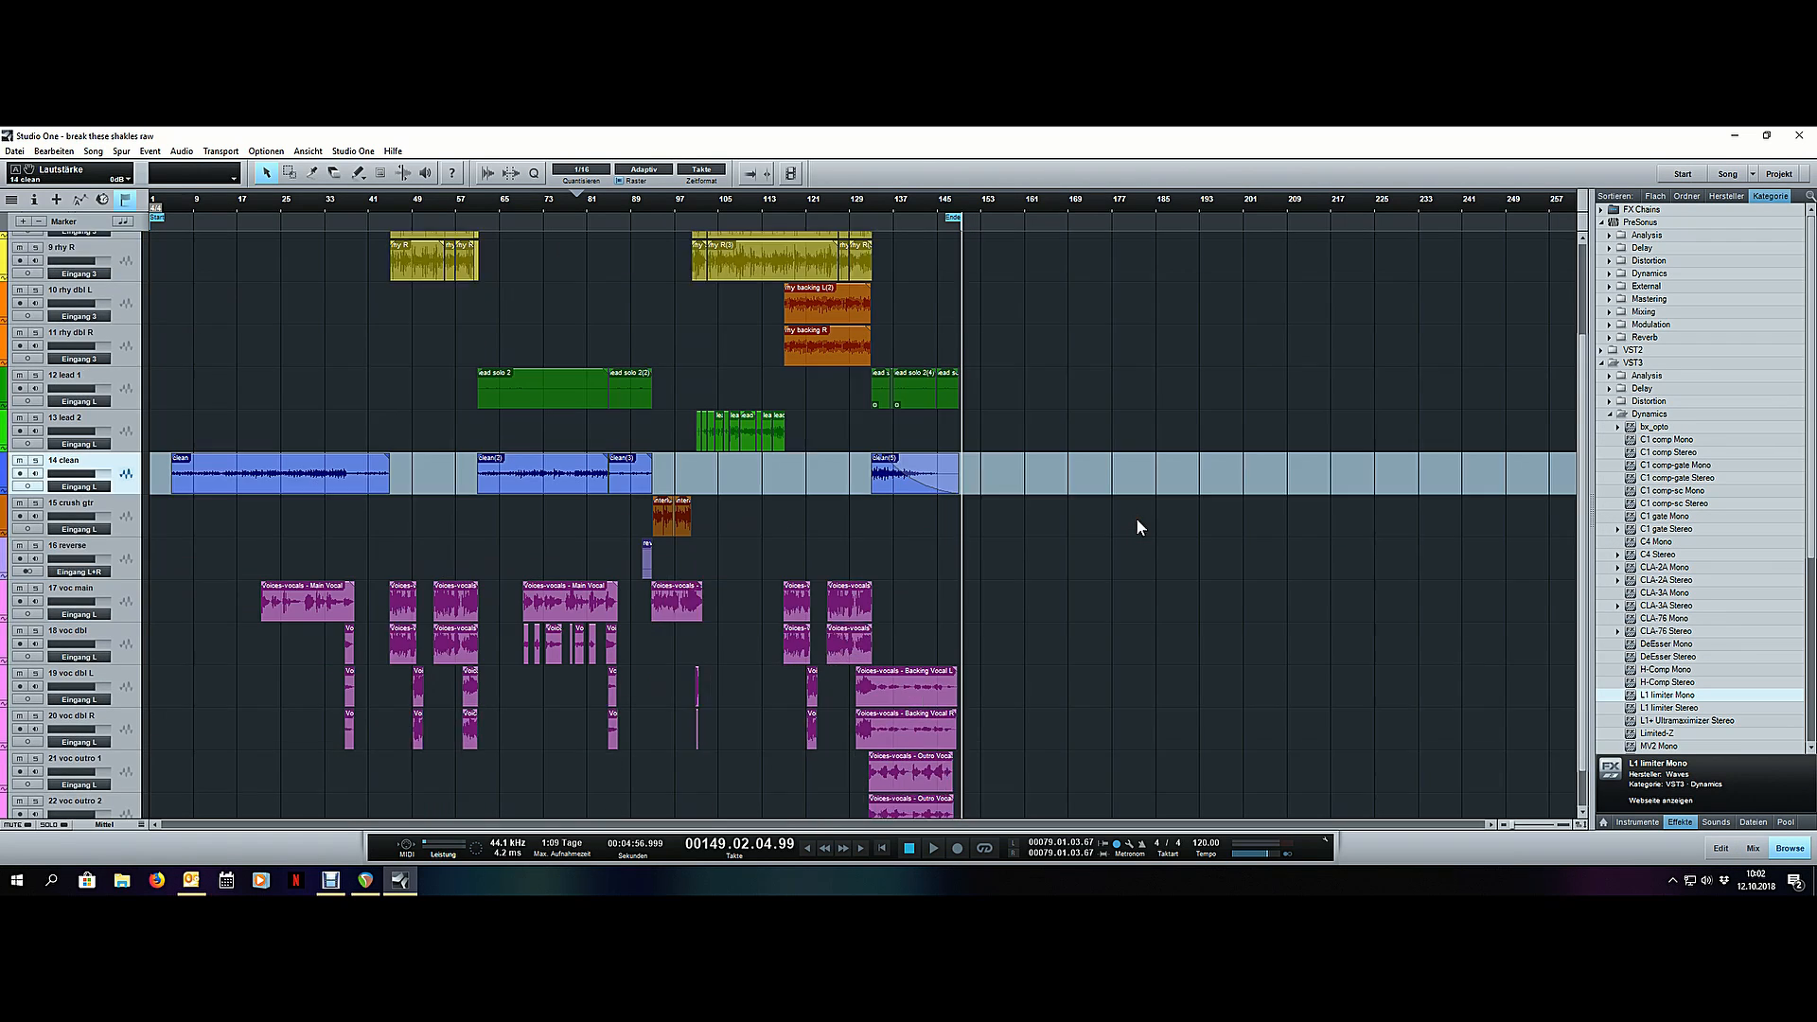
- Return to the arrangement and play the song from about bar 24 and from about bar 45
{"action": "scroll", "coordinate": [1139, 528], "scroll_direction": "down", "scroll_amount": 1}
{"action": "key", "text": "F3"}
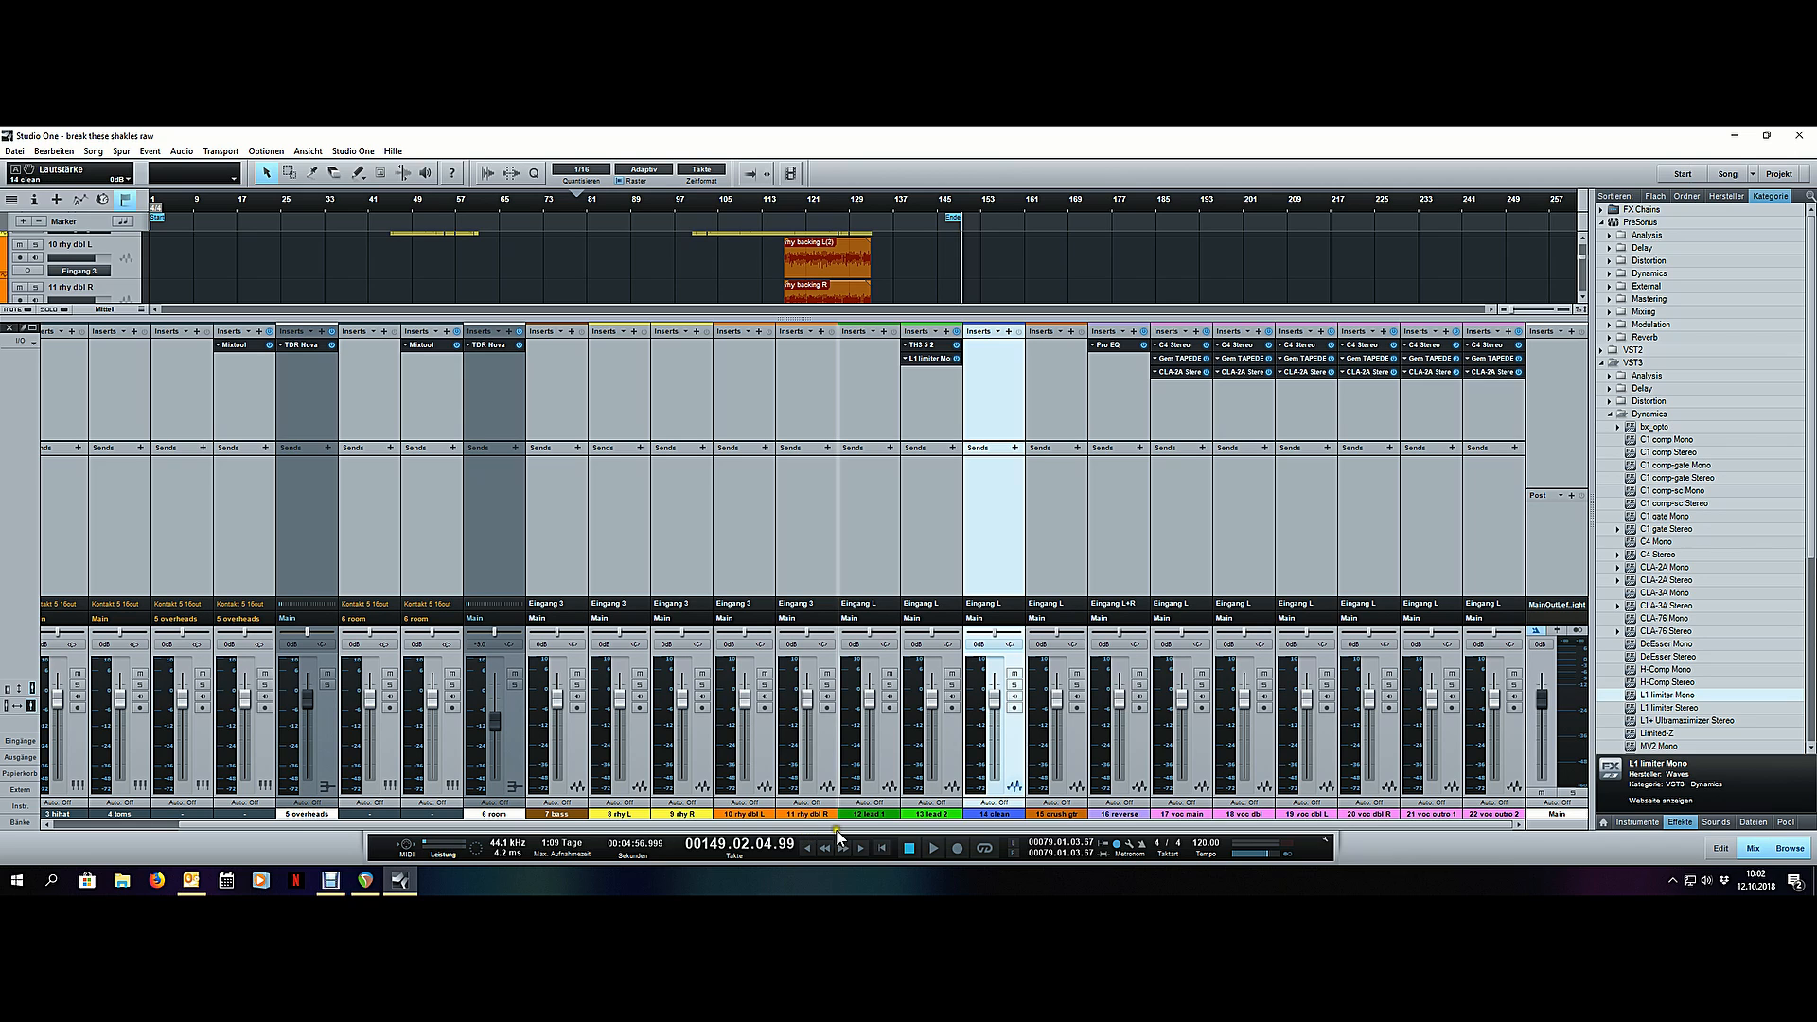
{"action": "key", "text": "F3"}
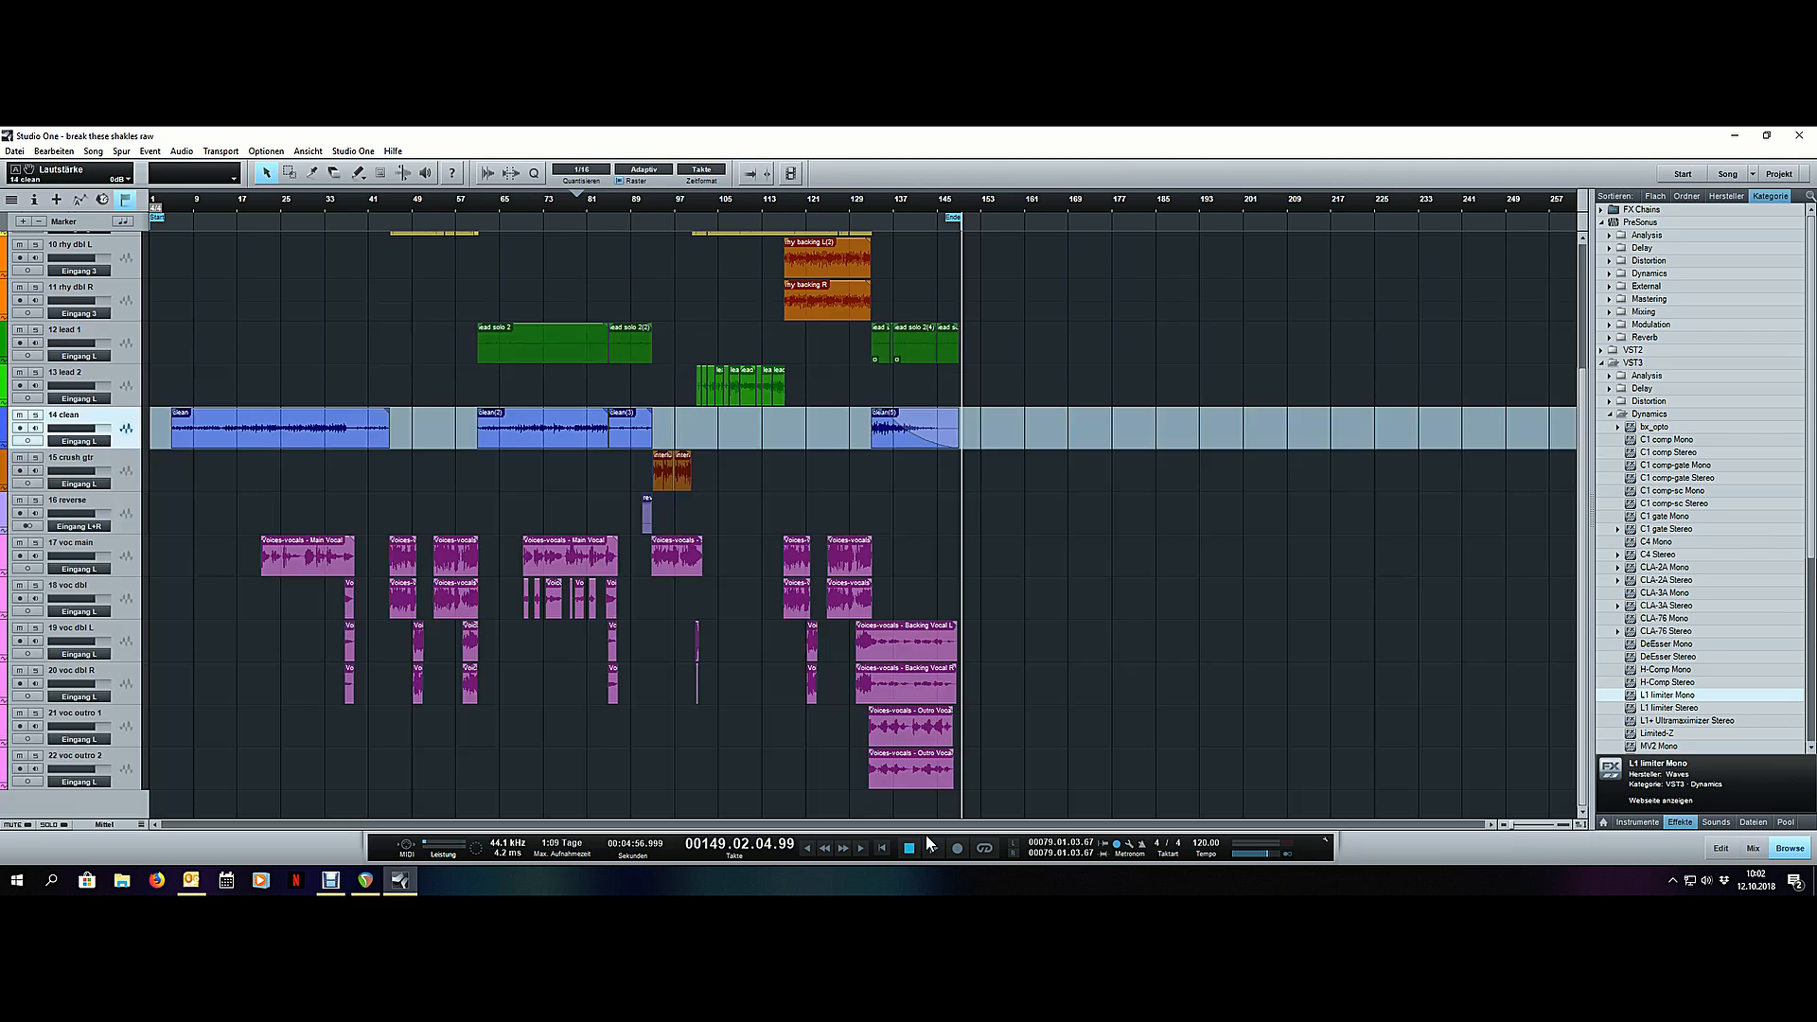
{"action": "scroll", "coordinate": [1122, 573], "scroll_direction": "up", "scroll_amount": 4}
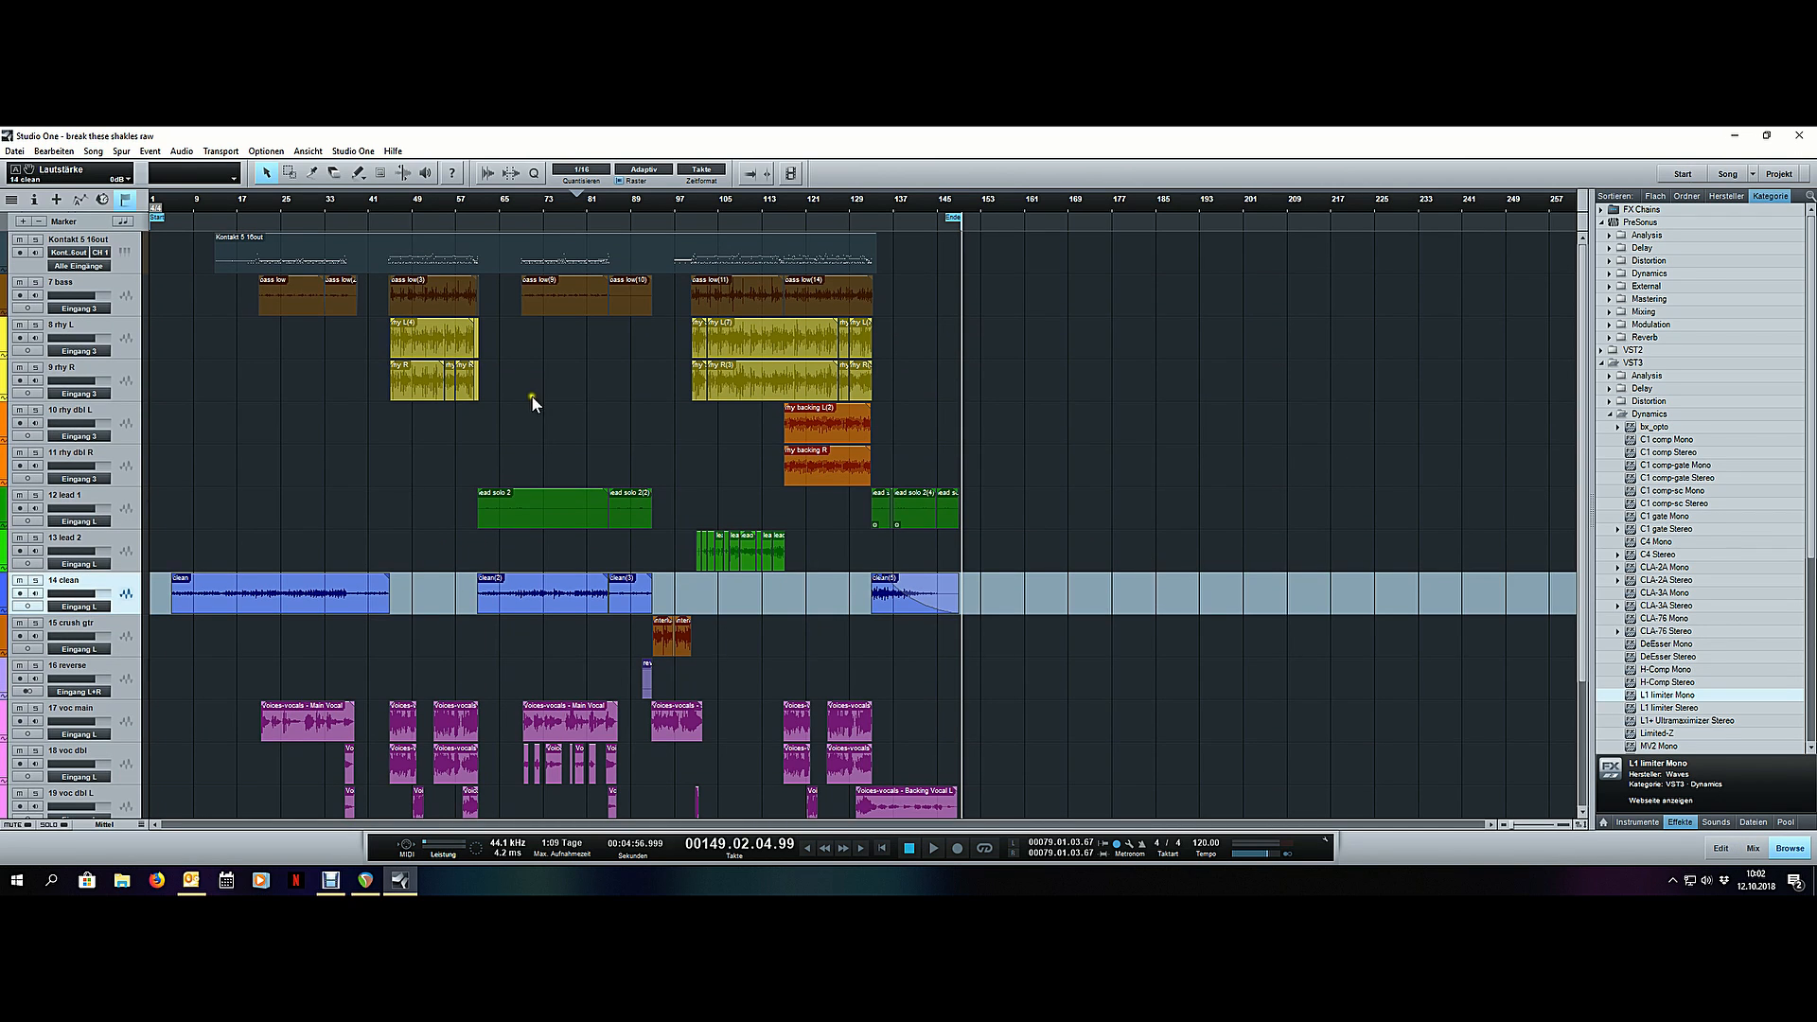
{"action": "left_click", "coordinate": [277, 206]}
{"action": "key", "text": "space"}
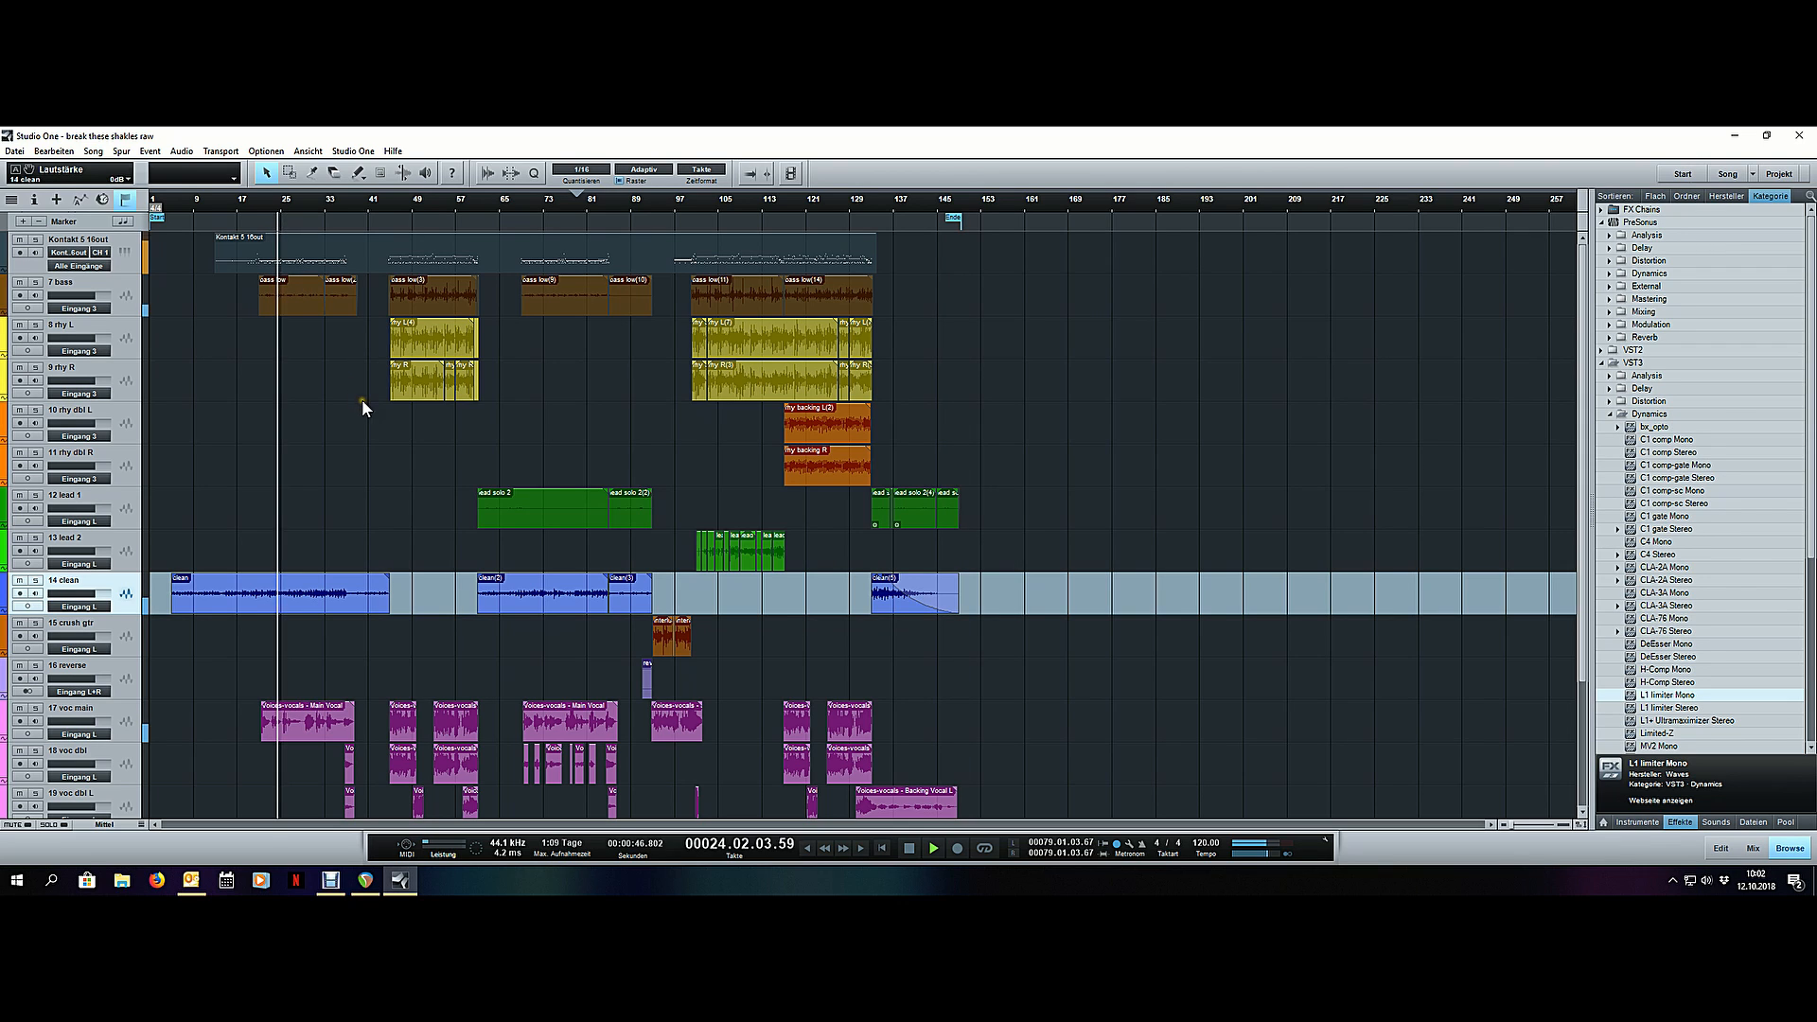
{"action": "left_click", "coordinate": [392, 203]}
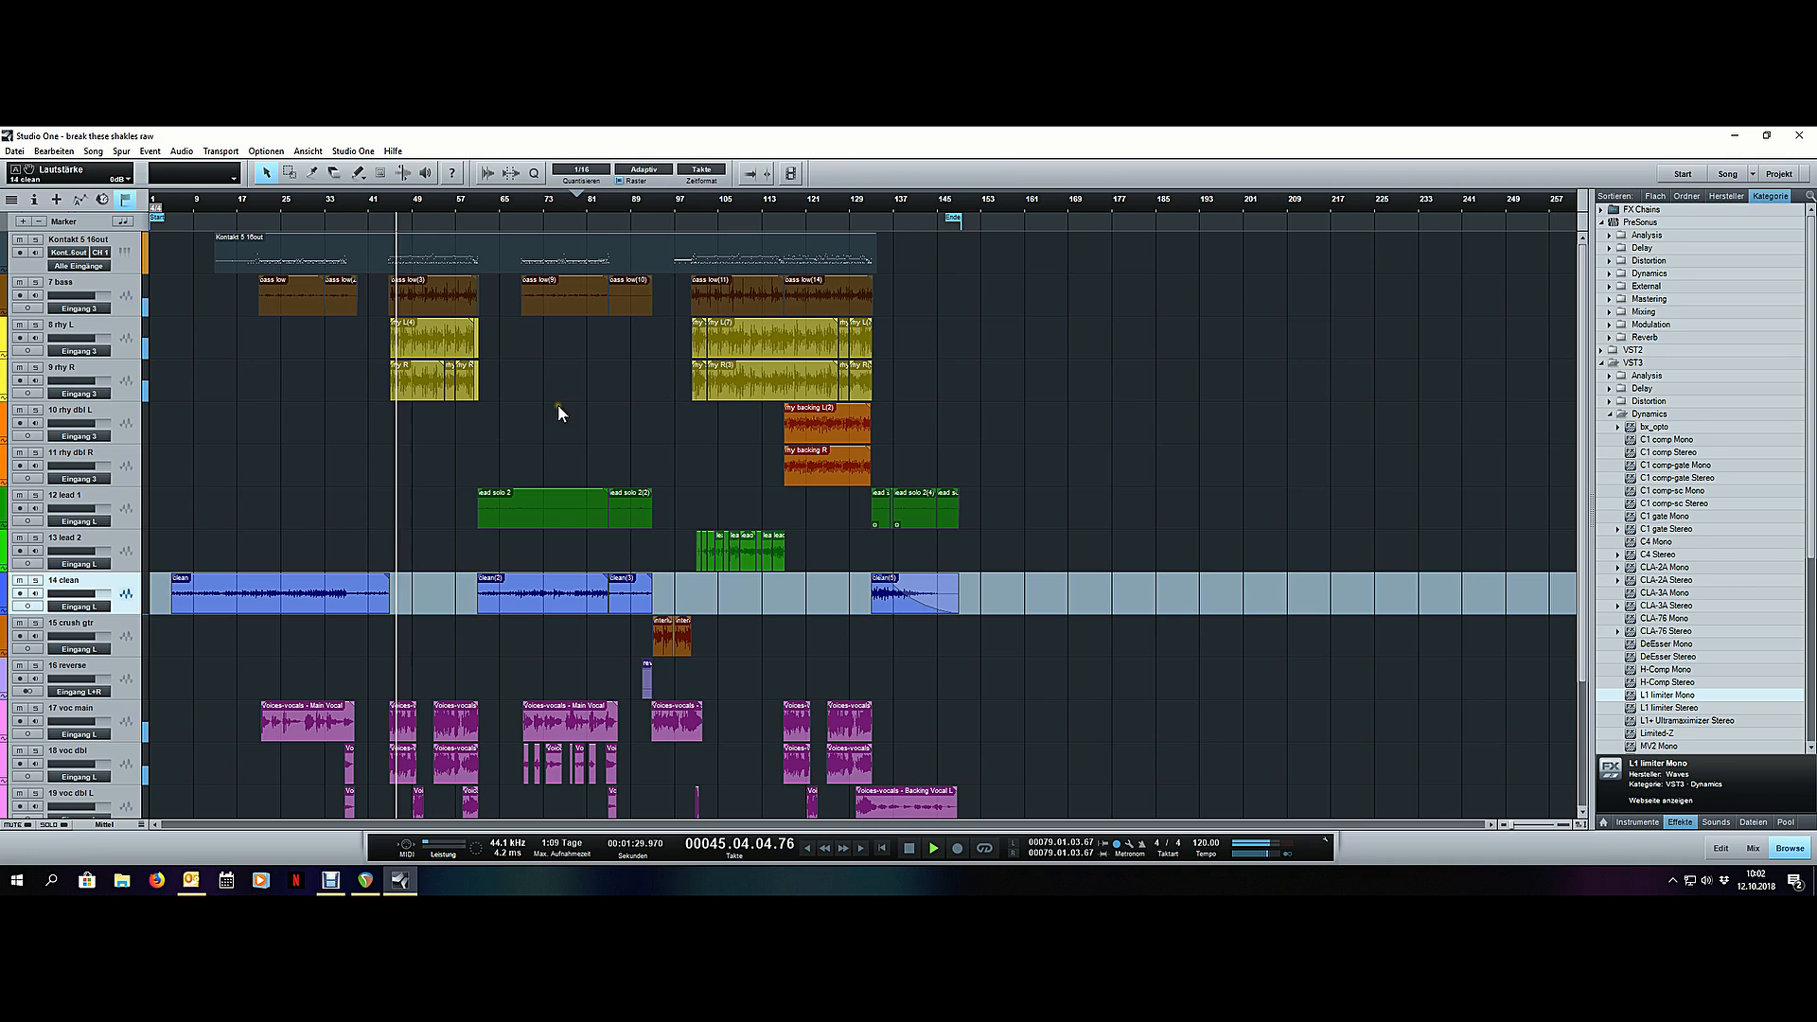
- Select the six vocal channels, from voc main to voc outro 2, and raise their faders together to +5.4 dB during playback
{"action": "key", "text": "F3"}
{"action": "key", "text": "space"}
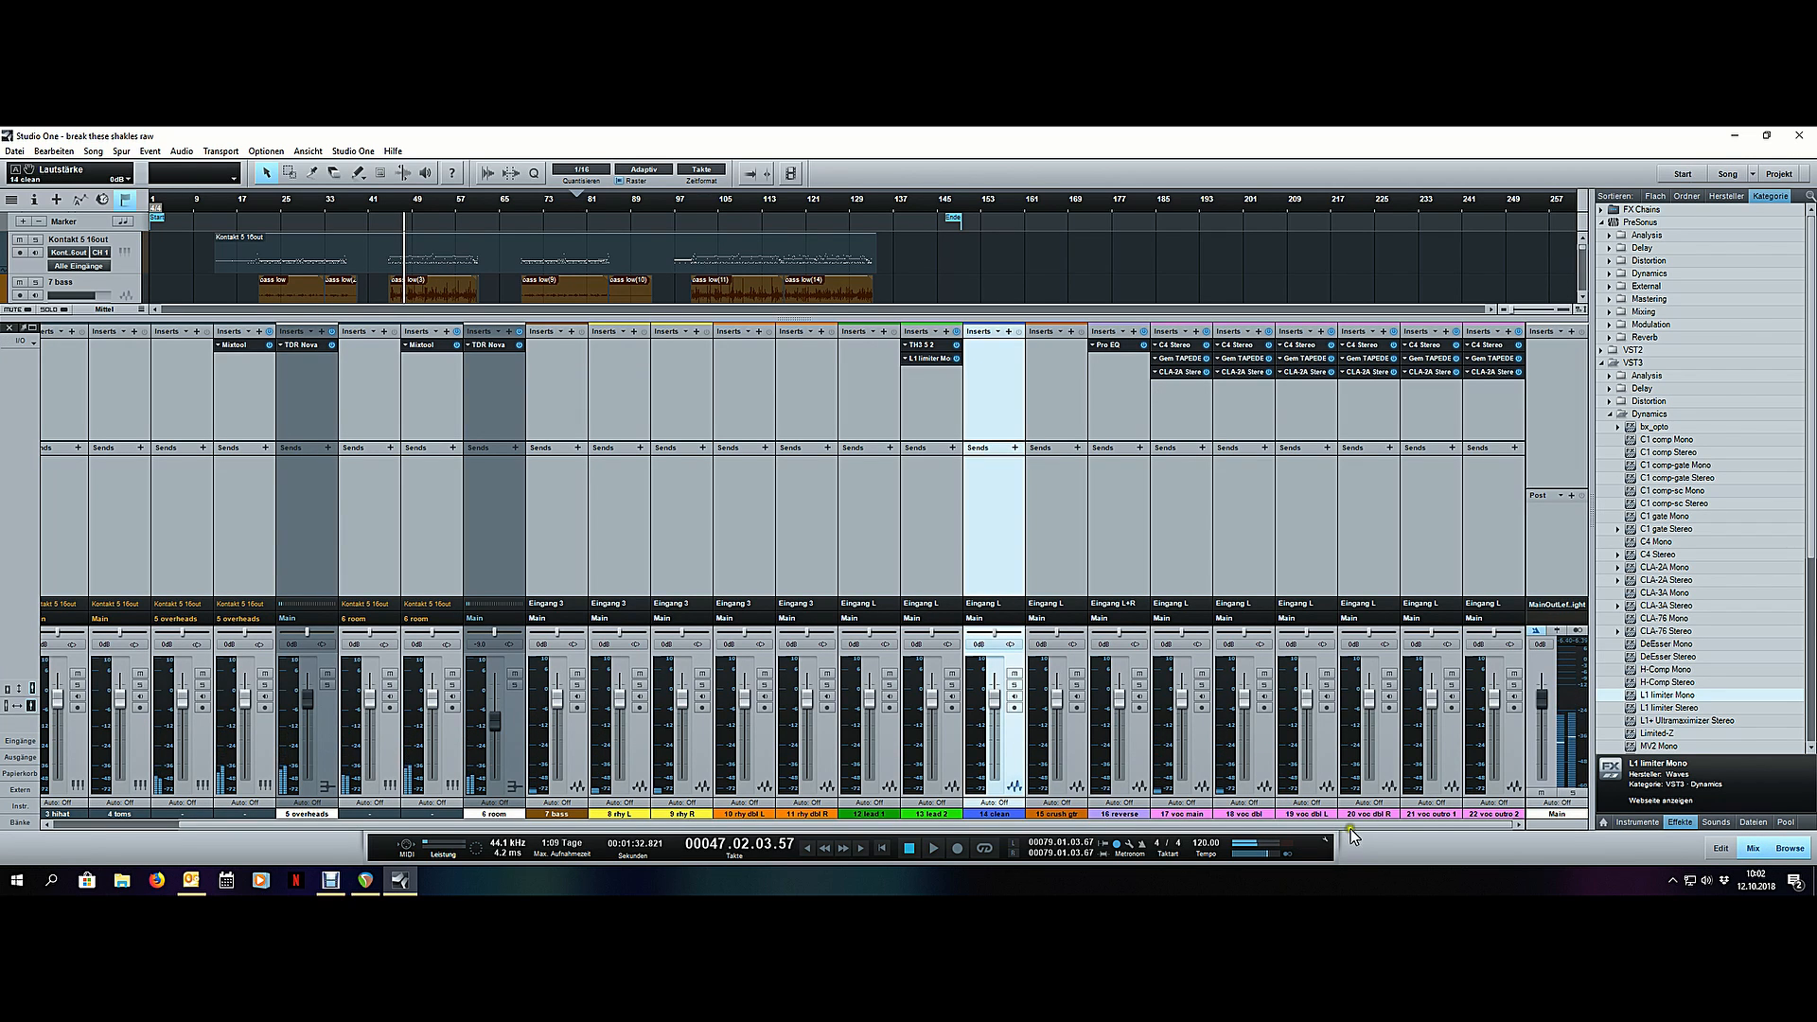
{"action": "left_click", "coordinate": [1196, 744]}
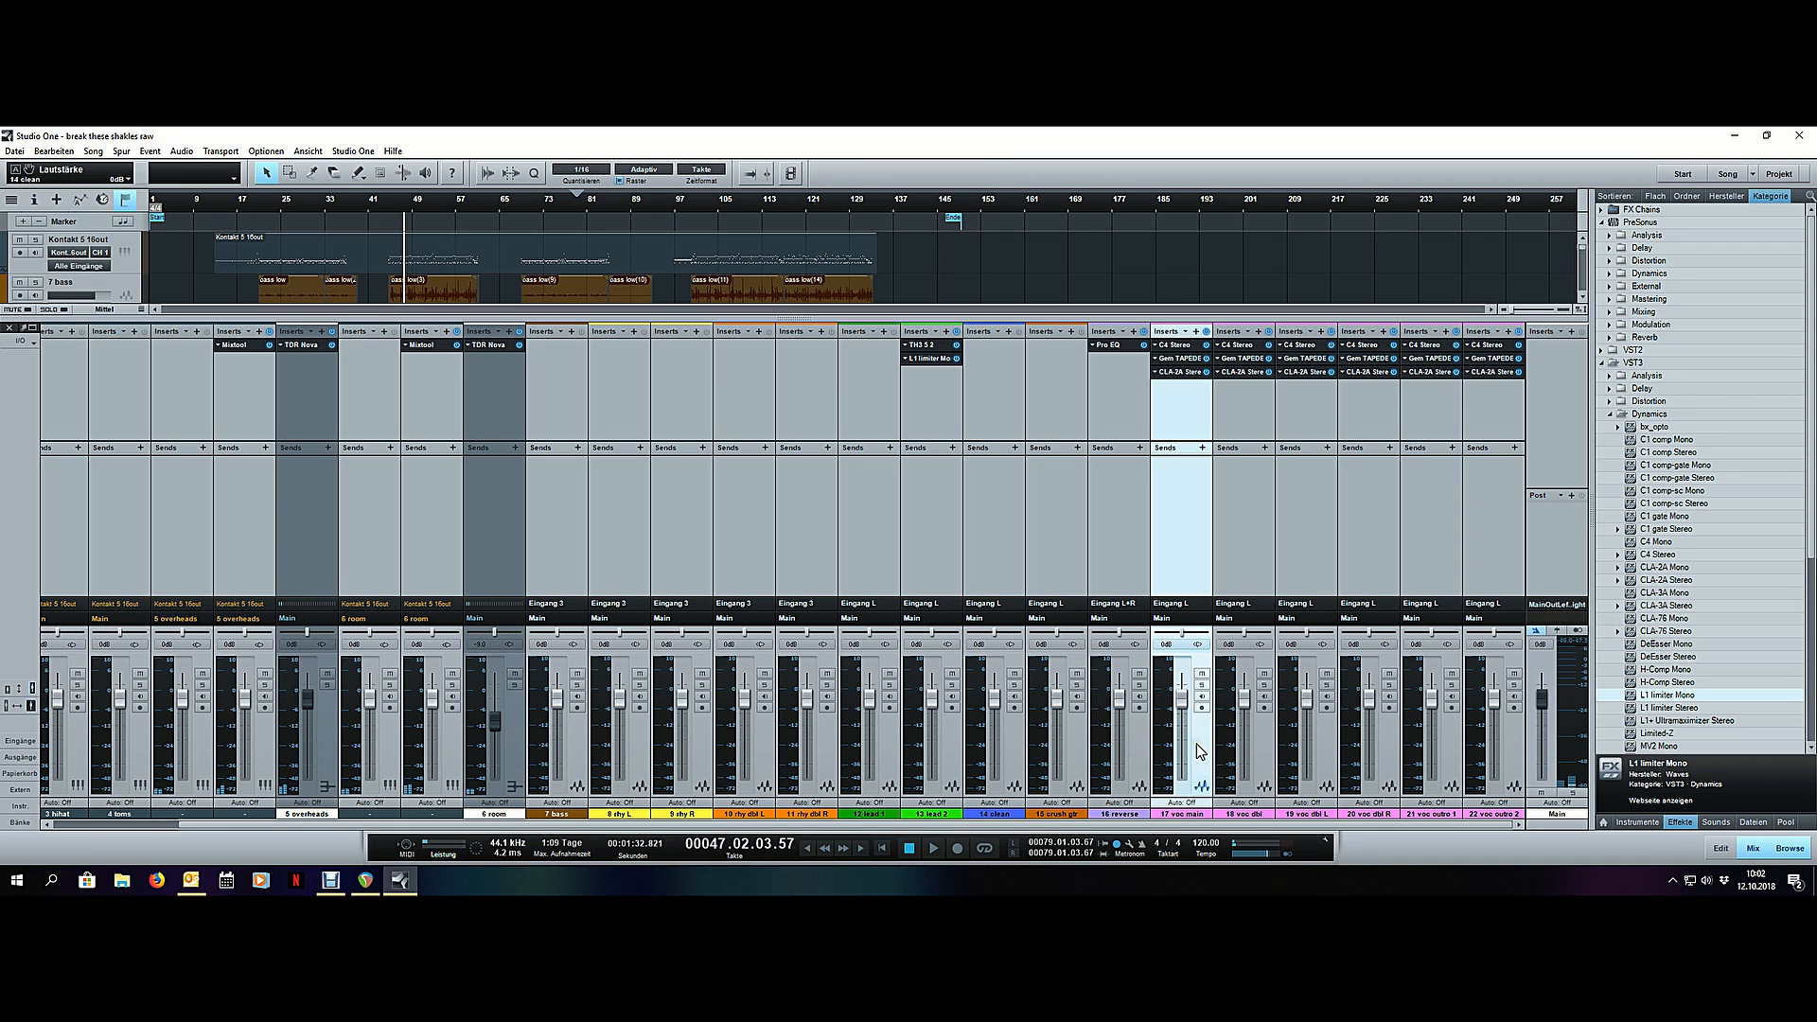
{"action": "key", "text": "space"}
{"action": "left_click", "coordinate": [1508, 740], "text": "shift"}
{"action": "left_click_drag", "start_coordinate": [1183, 706], "coordinate": [1184, 699]}
{"action": "scroll", "coordinate": [1184, 698], "scroll_direction": "up", "scroll_amount": 1}
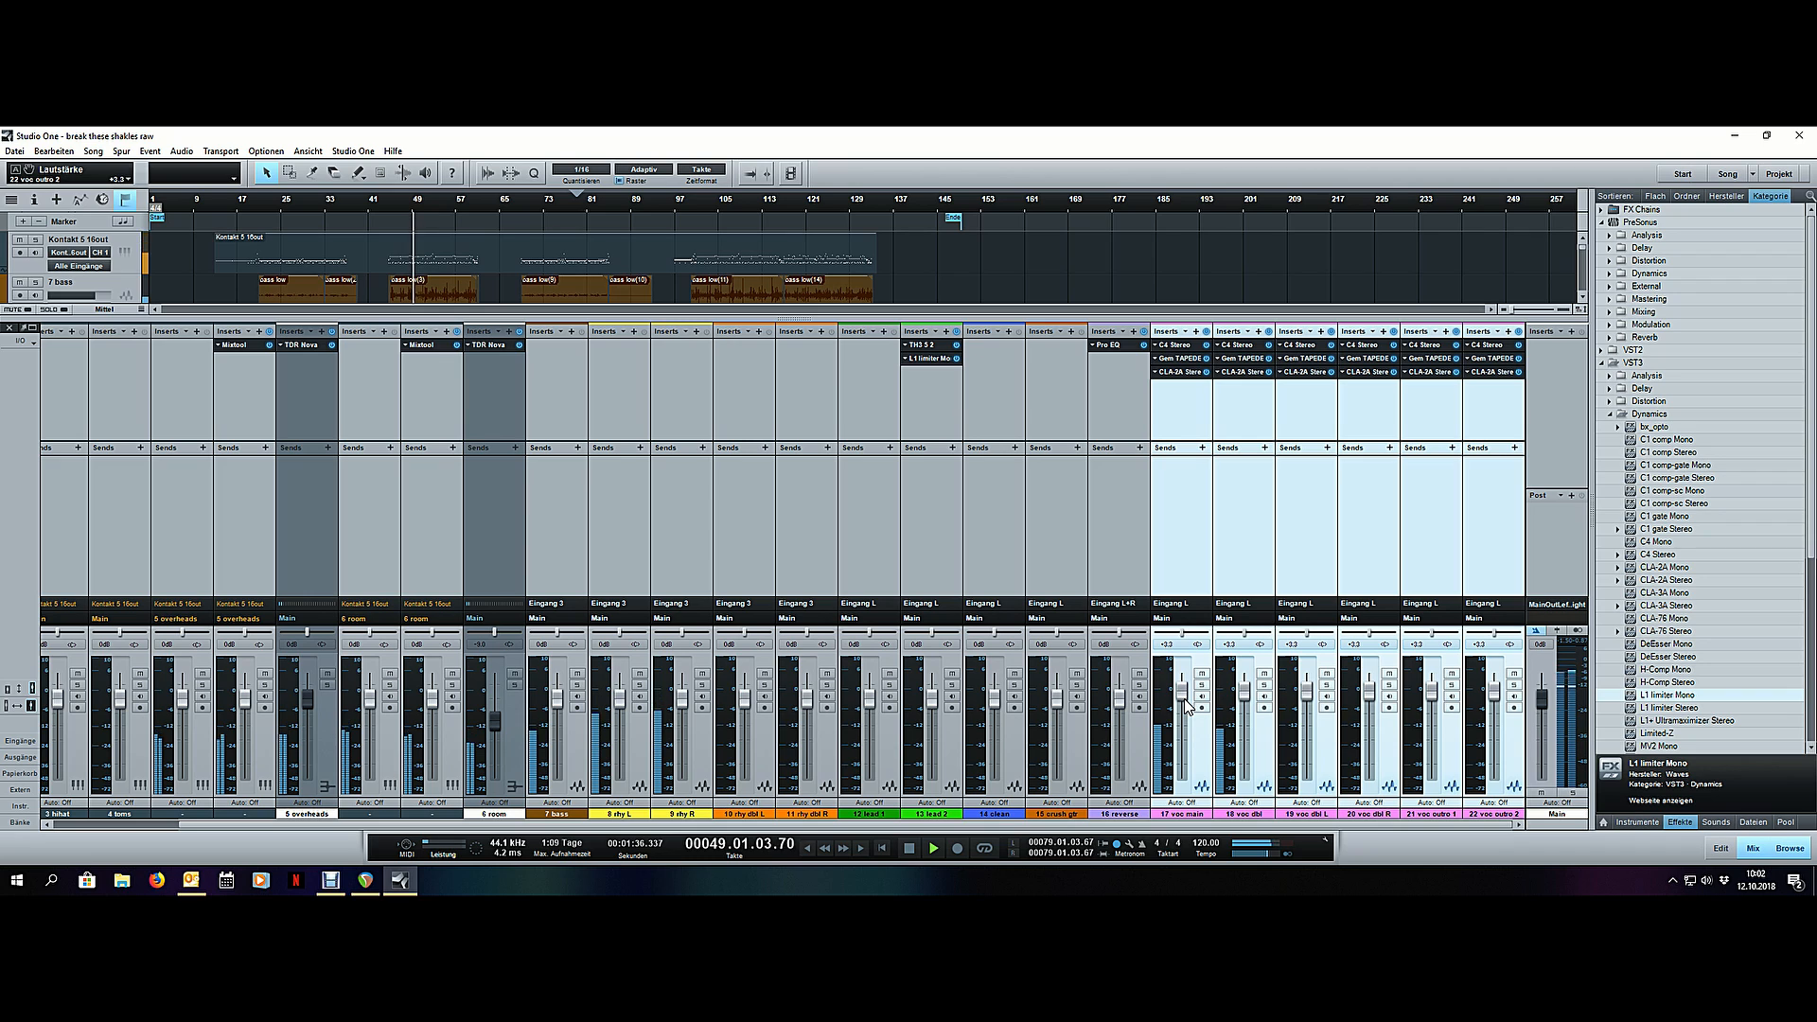
{"action": "scroll", "coordinate": [1184, 699], "scroll_direction": "up", "scroll_amount": 2}
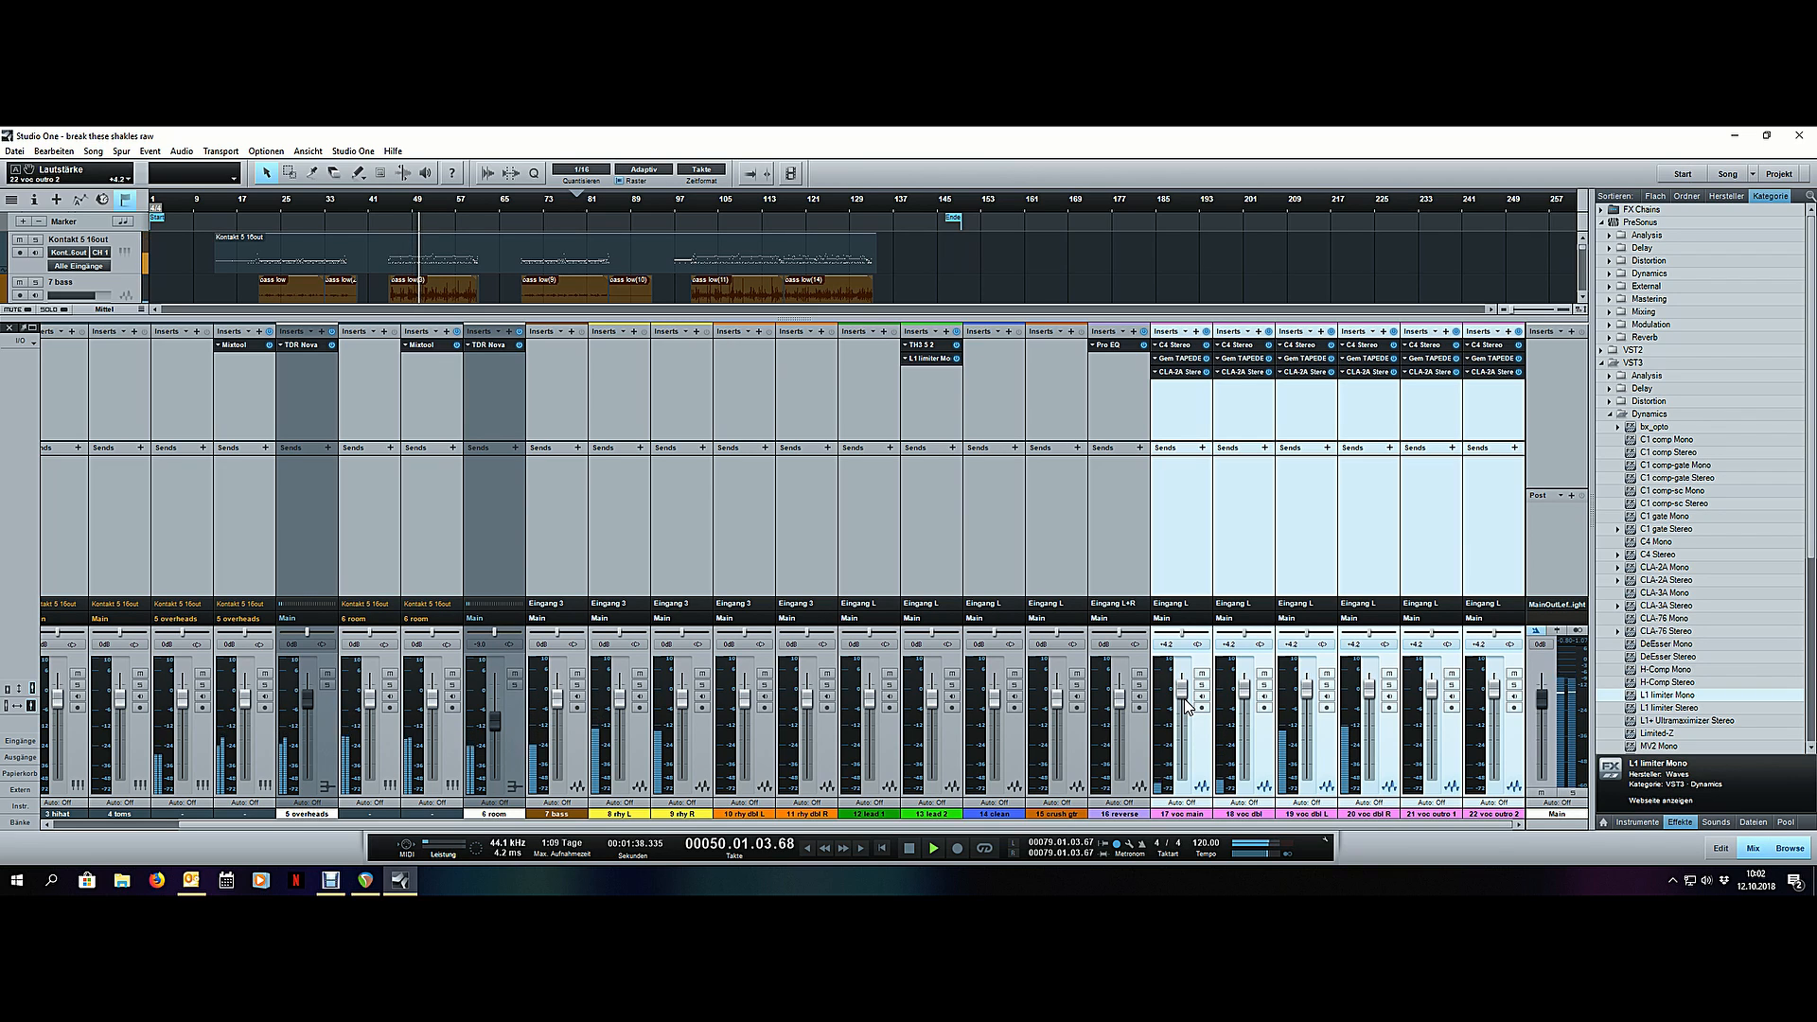
{"action": "scroll", "coordinate": [1184, 699], "scroll_direction": "up", "scroll_amount": 1}
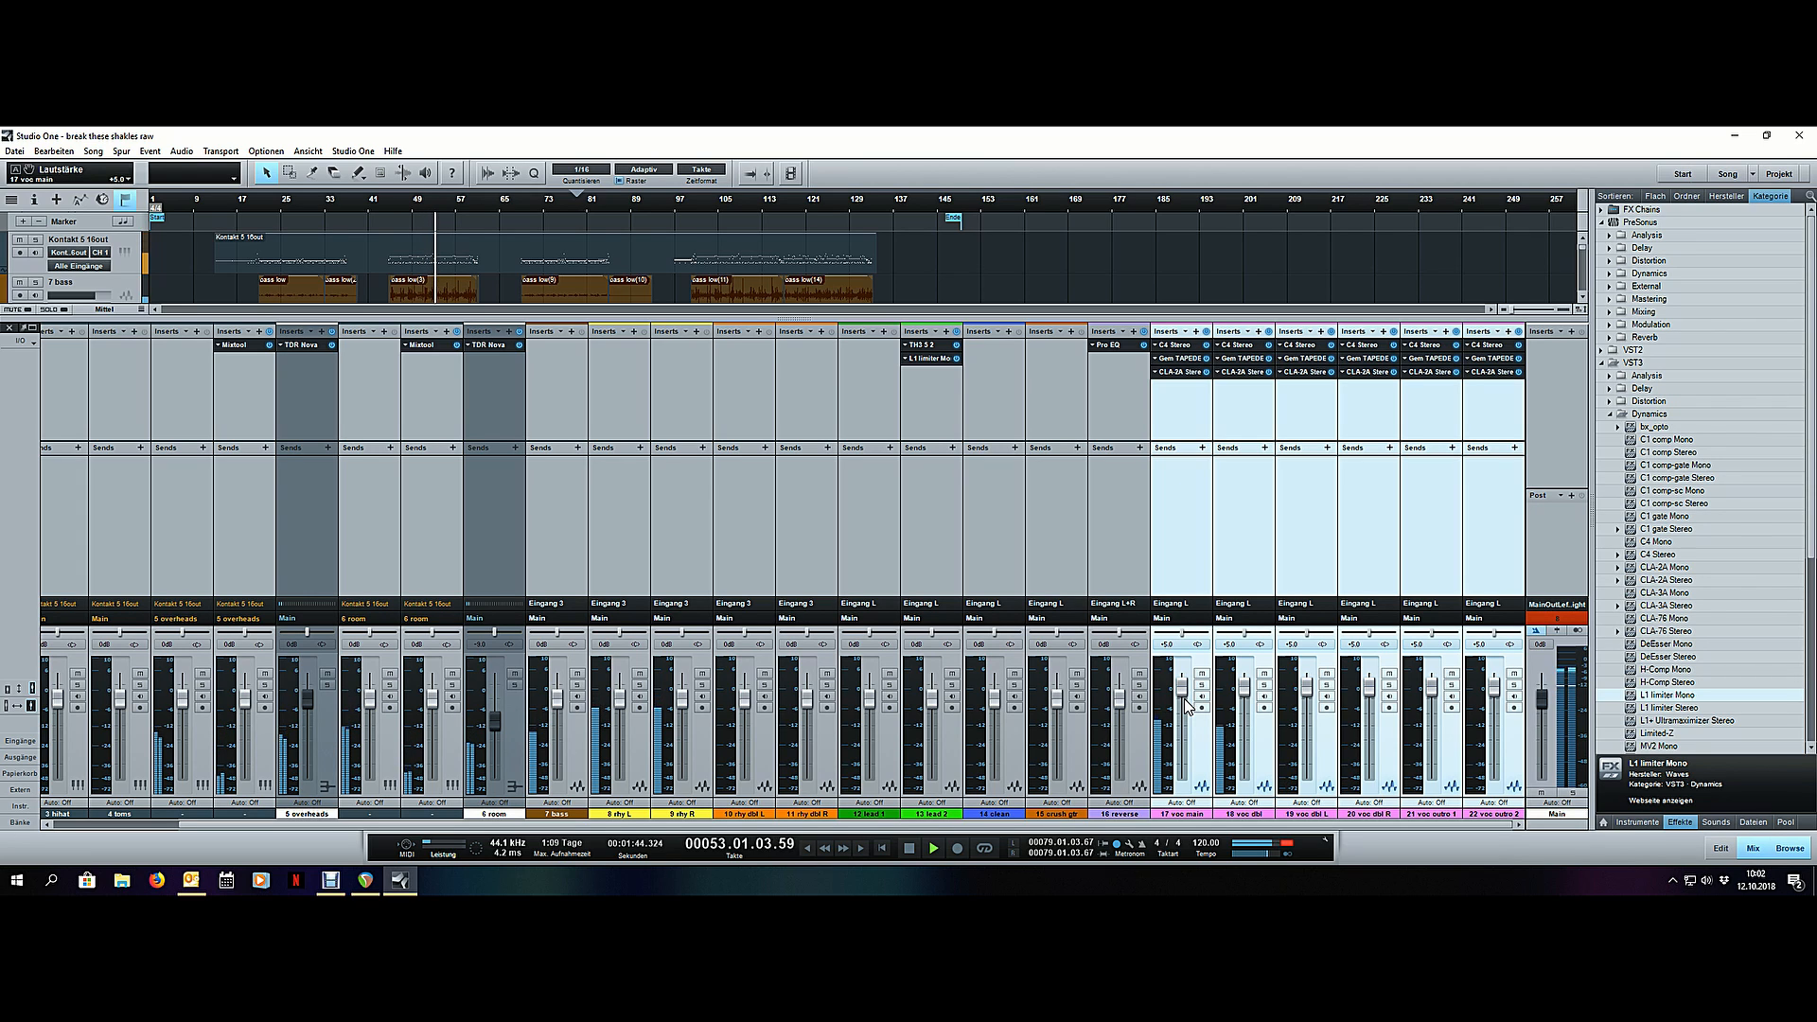
{"action": "scroll", "coordinate": [1184, 699], "scroll_direction": "up", "scroll_amount": 1}
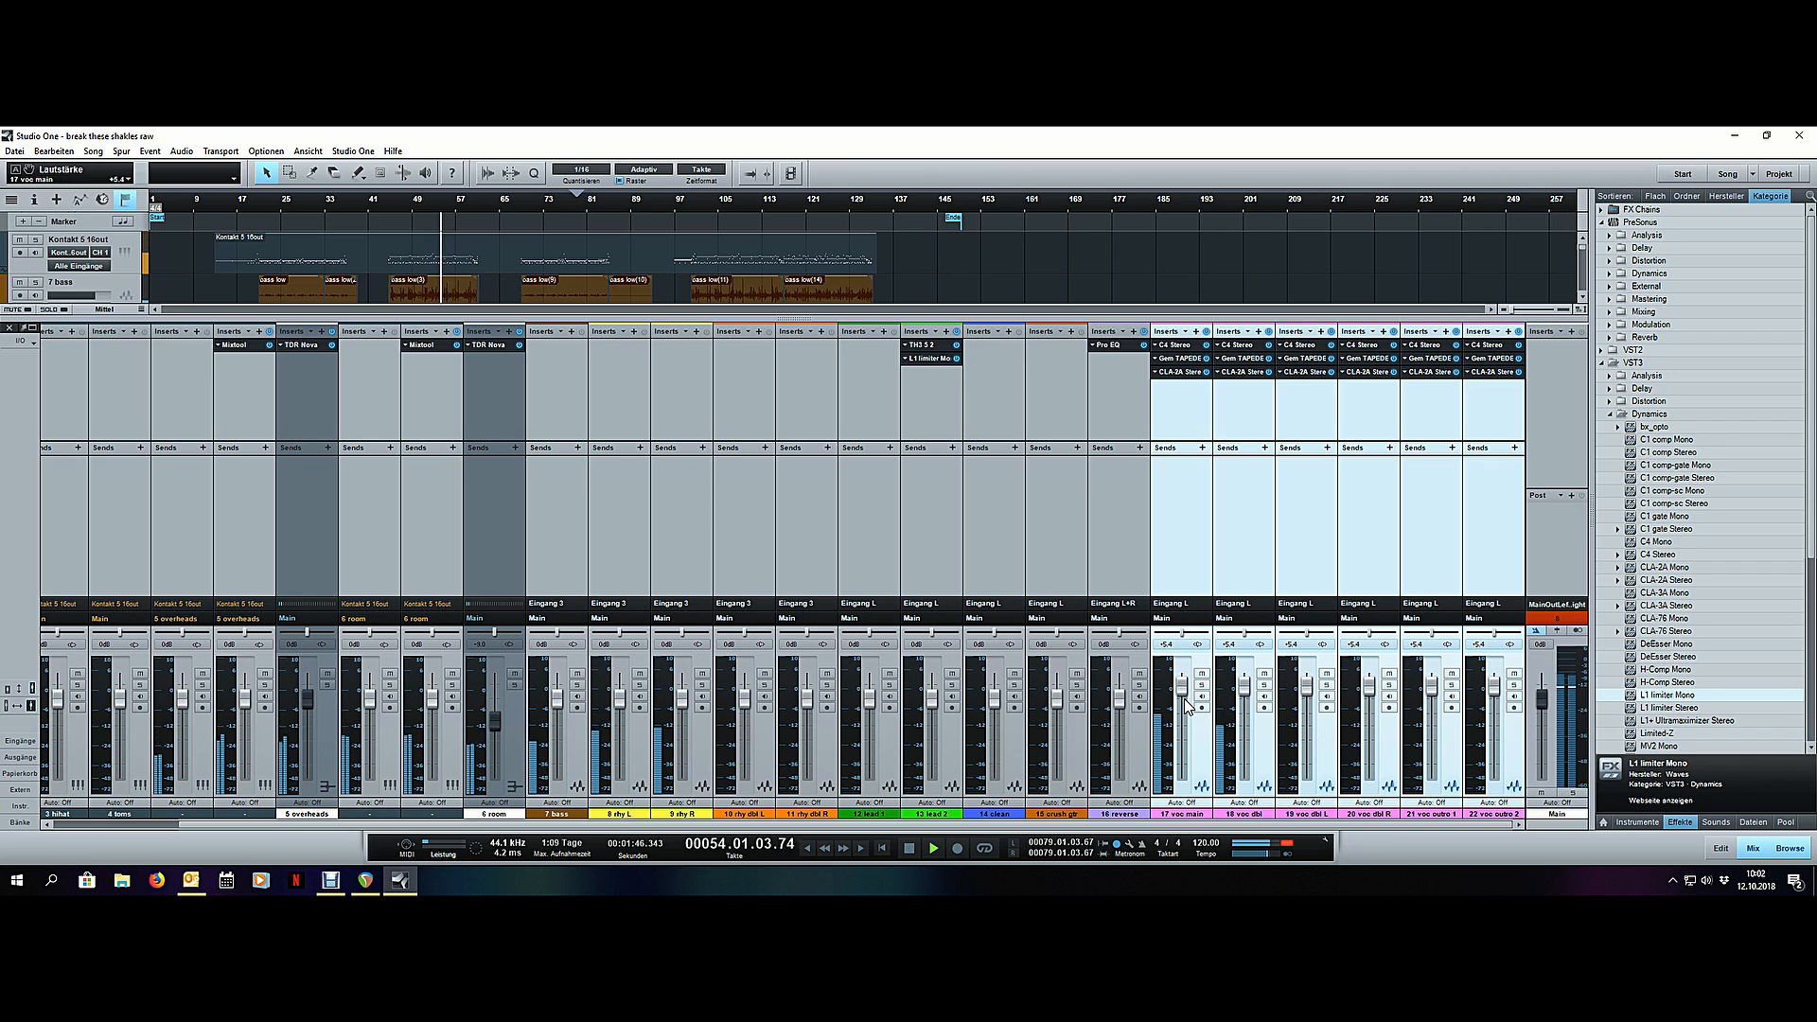
- Lower the six selected vocal faders together to +5.0 dB, stop playback and reset the main channel's clip indicator
{"action": "scroll", "coordinate": [1186, 689], "scroll_direction": "down", "scroll_amount": 1}
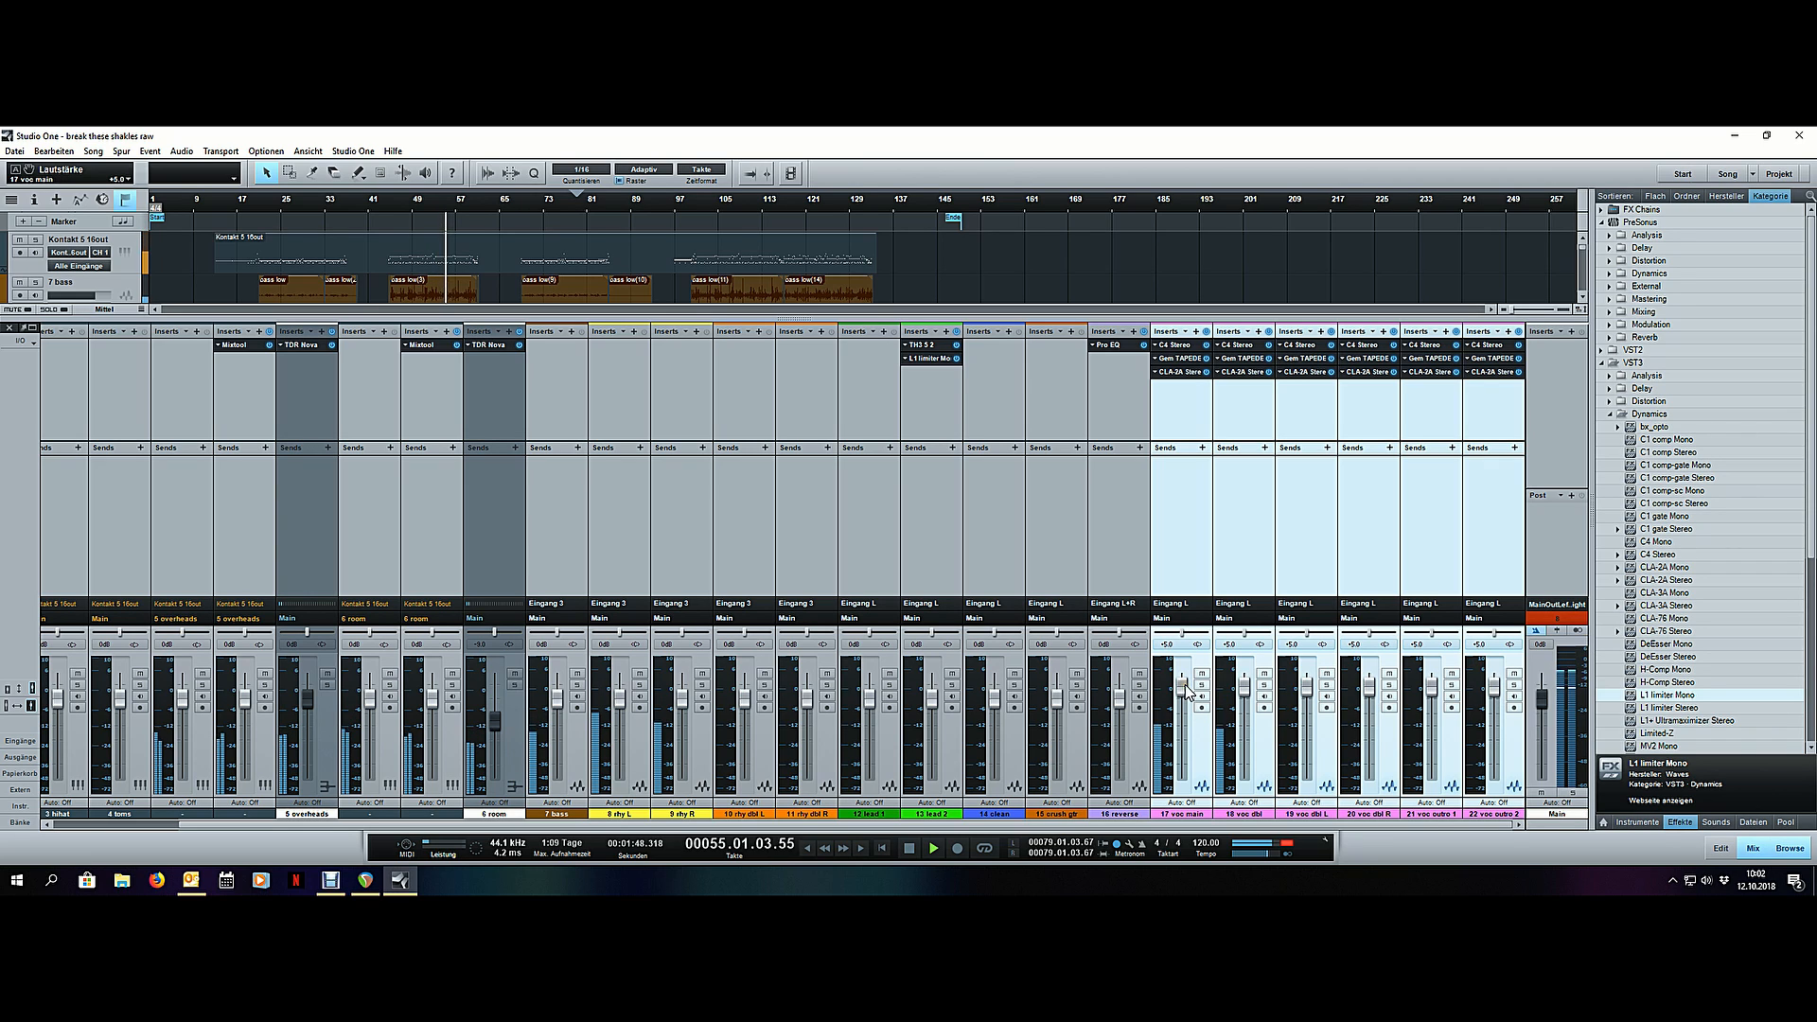
{"action": "key", "text": "space"}
{"action": "left_click", "coordinate": [1560, 620]}
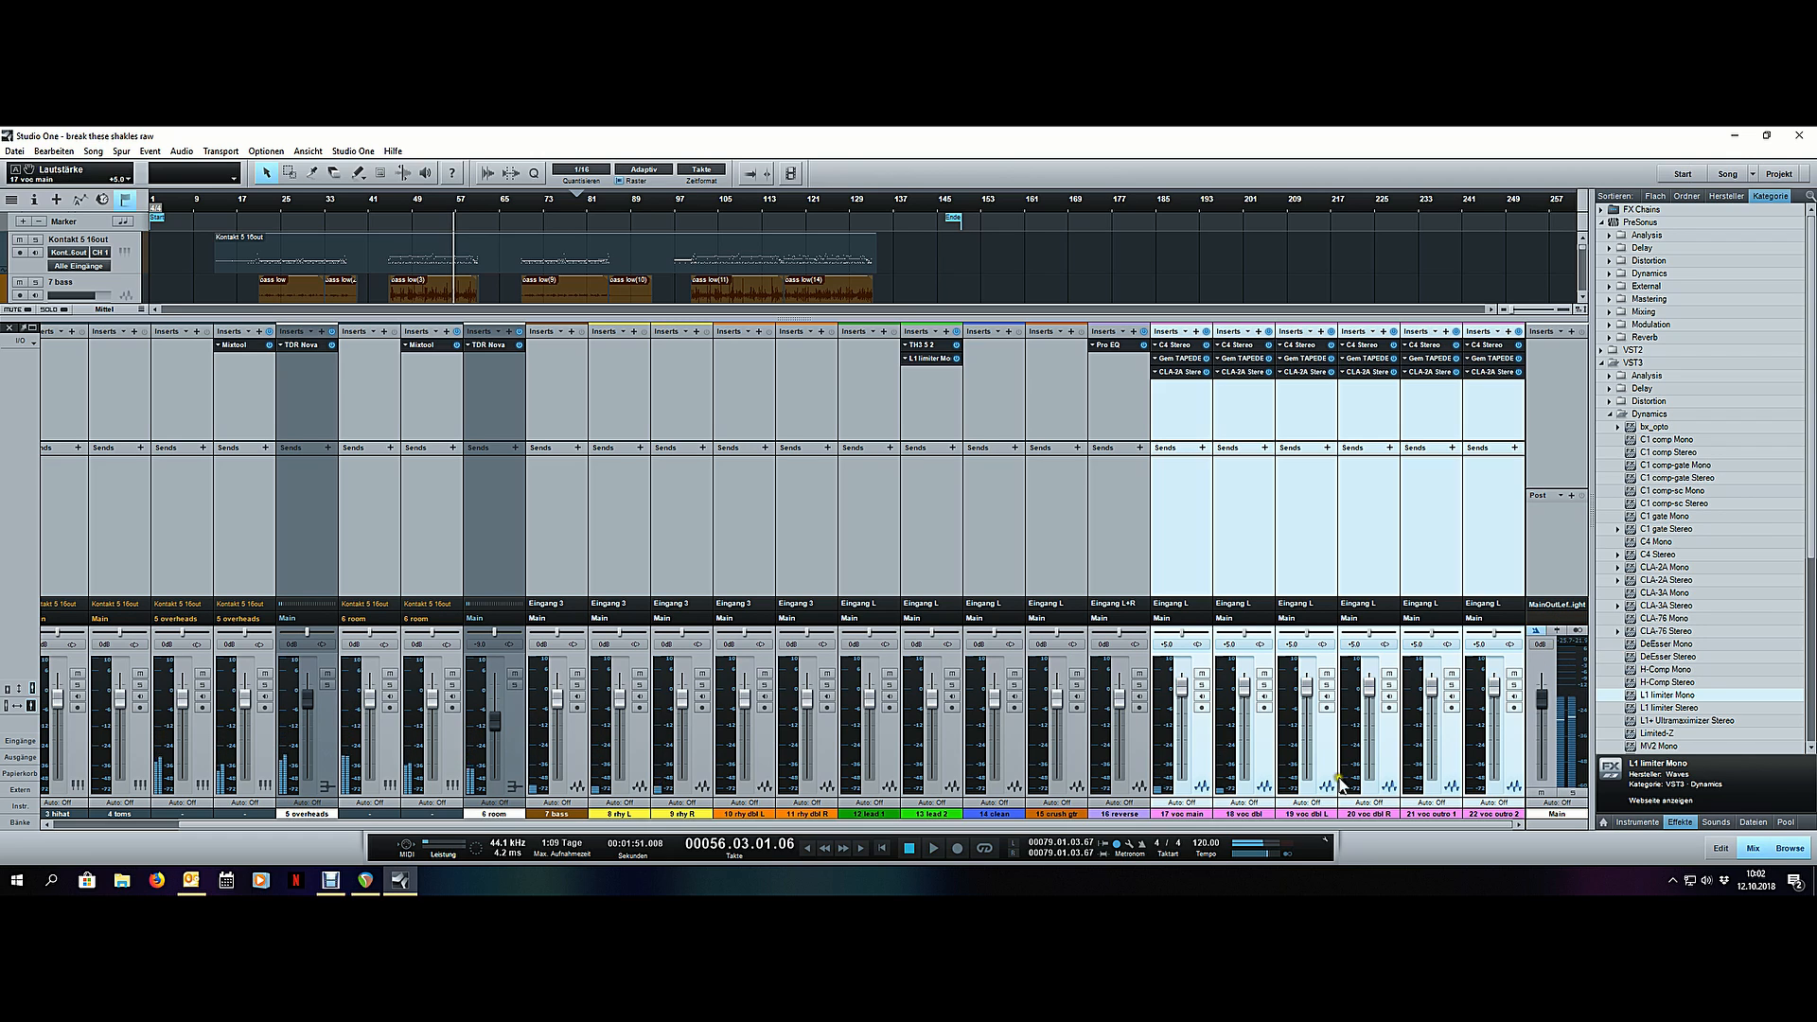
{"action": "left_click", "coordinate": [1200, 767]}
{"action": "left_click", "coordinate": [1141, 747]}
- Return to the arrangement, open the stem export and exclude the four unnamed channels listed above 5 overheads and 6 room
{"action": "key", "text": "F3"}
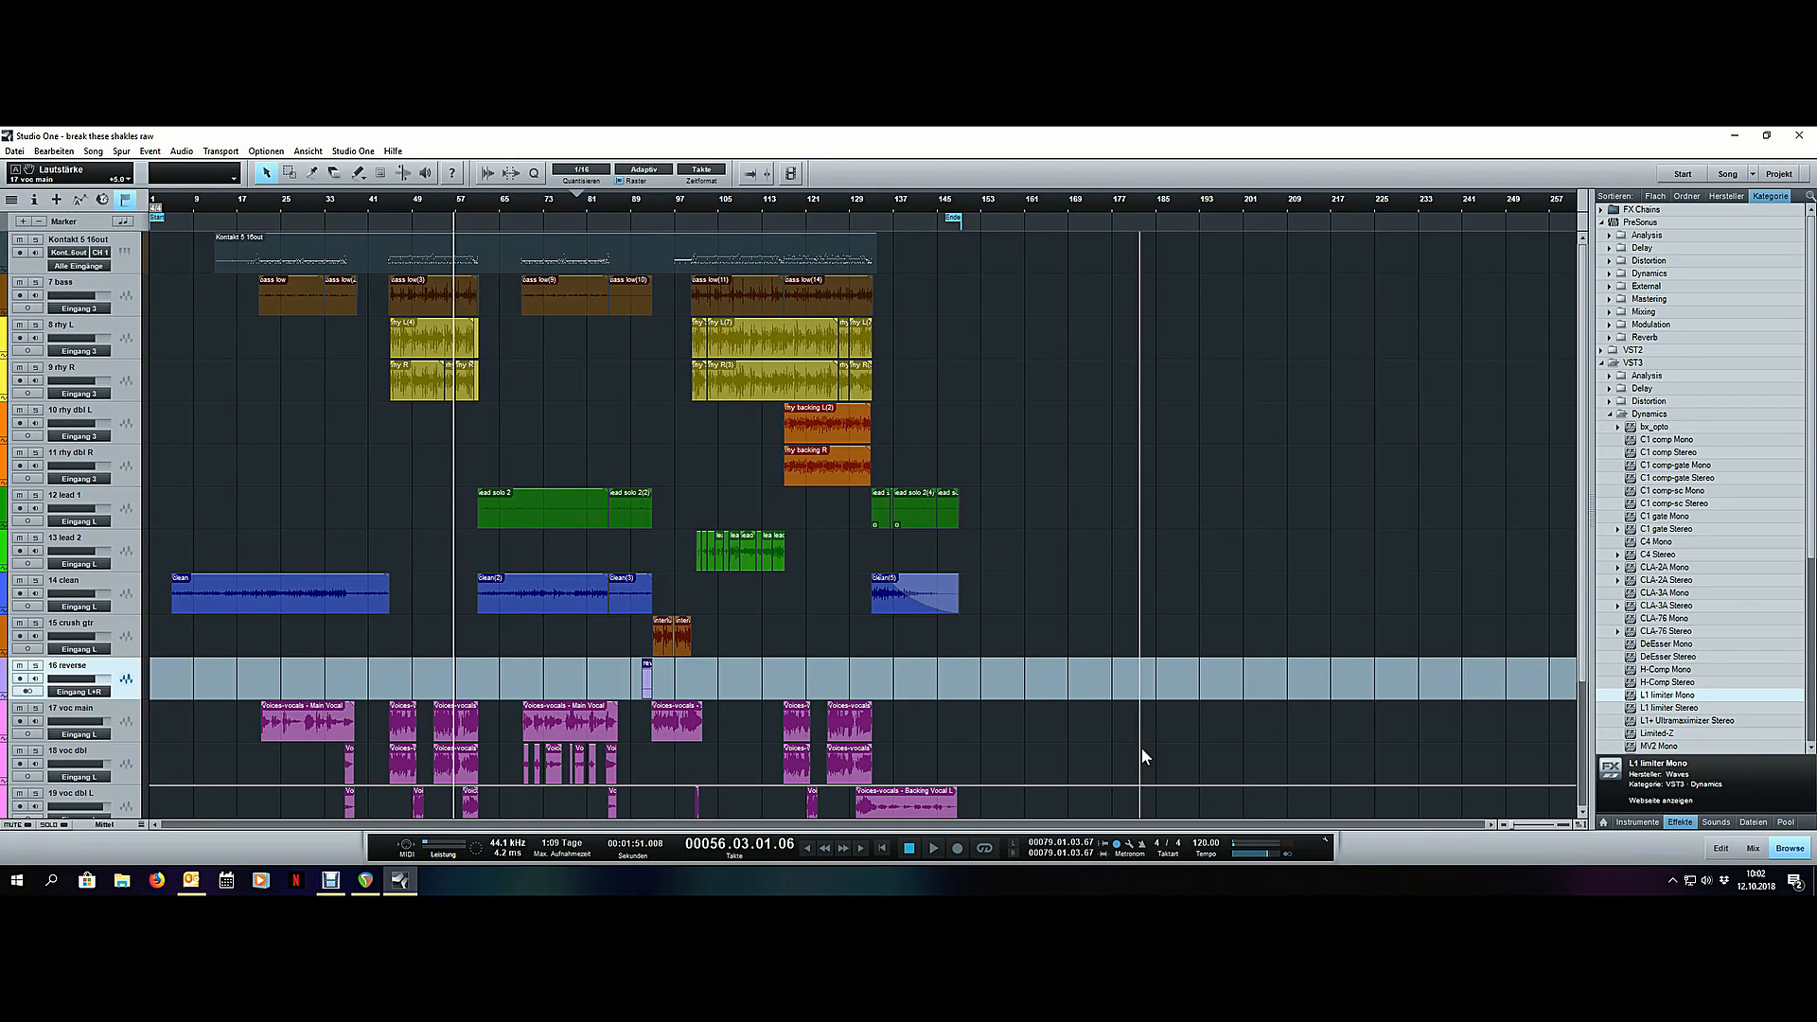
{"action": "left_click", "coordinate": [93, 152]}
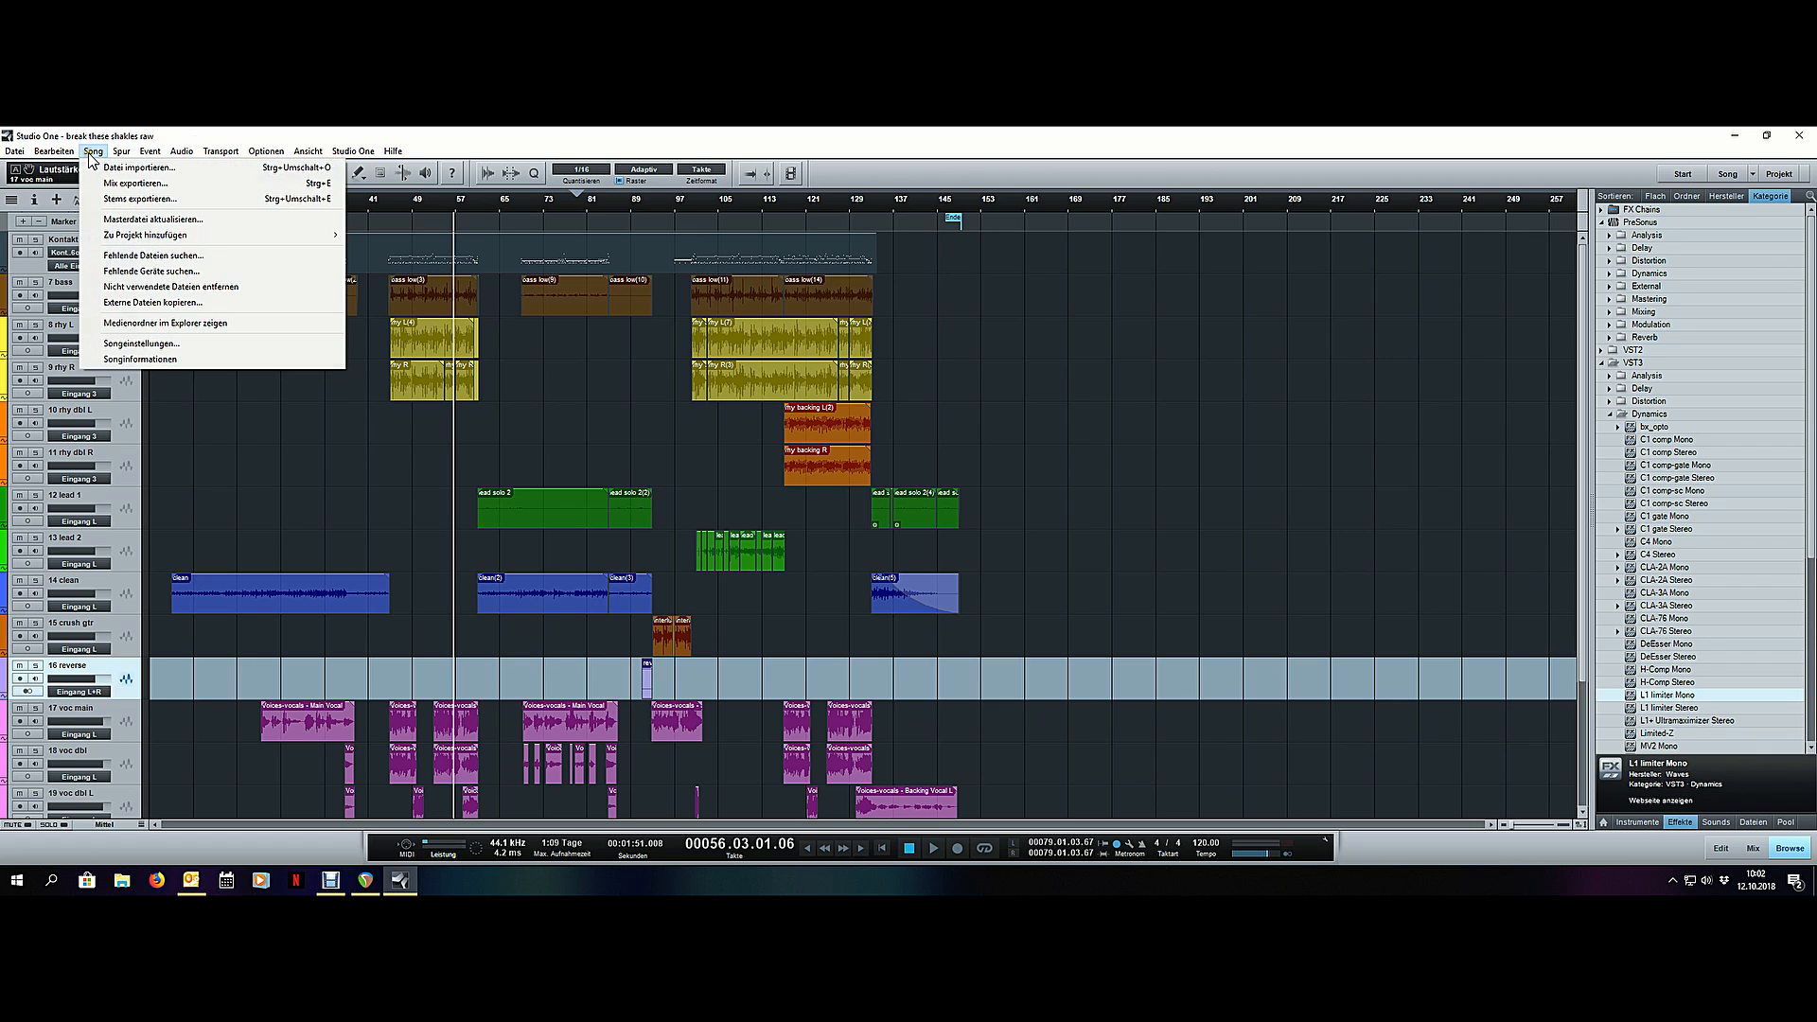
{"action": "left_click", "coordinate": [144, 202]}
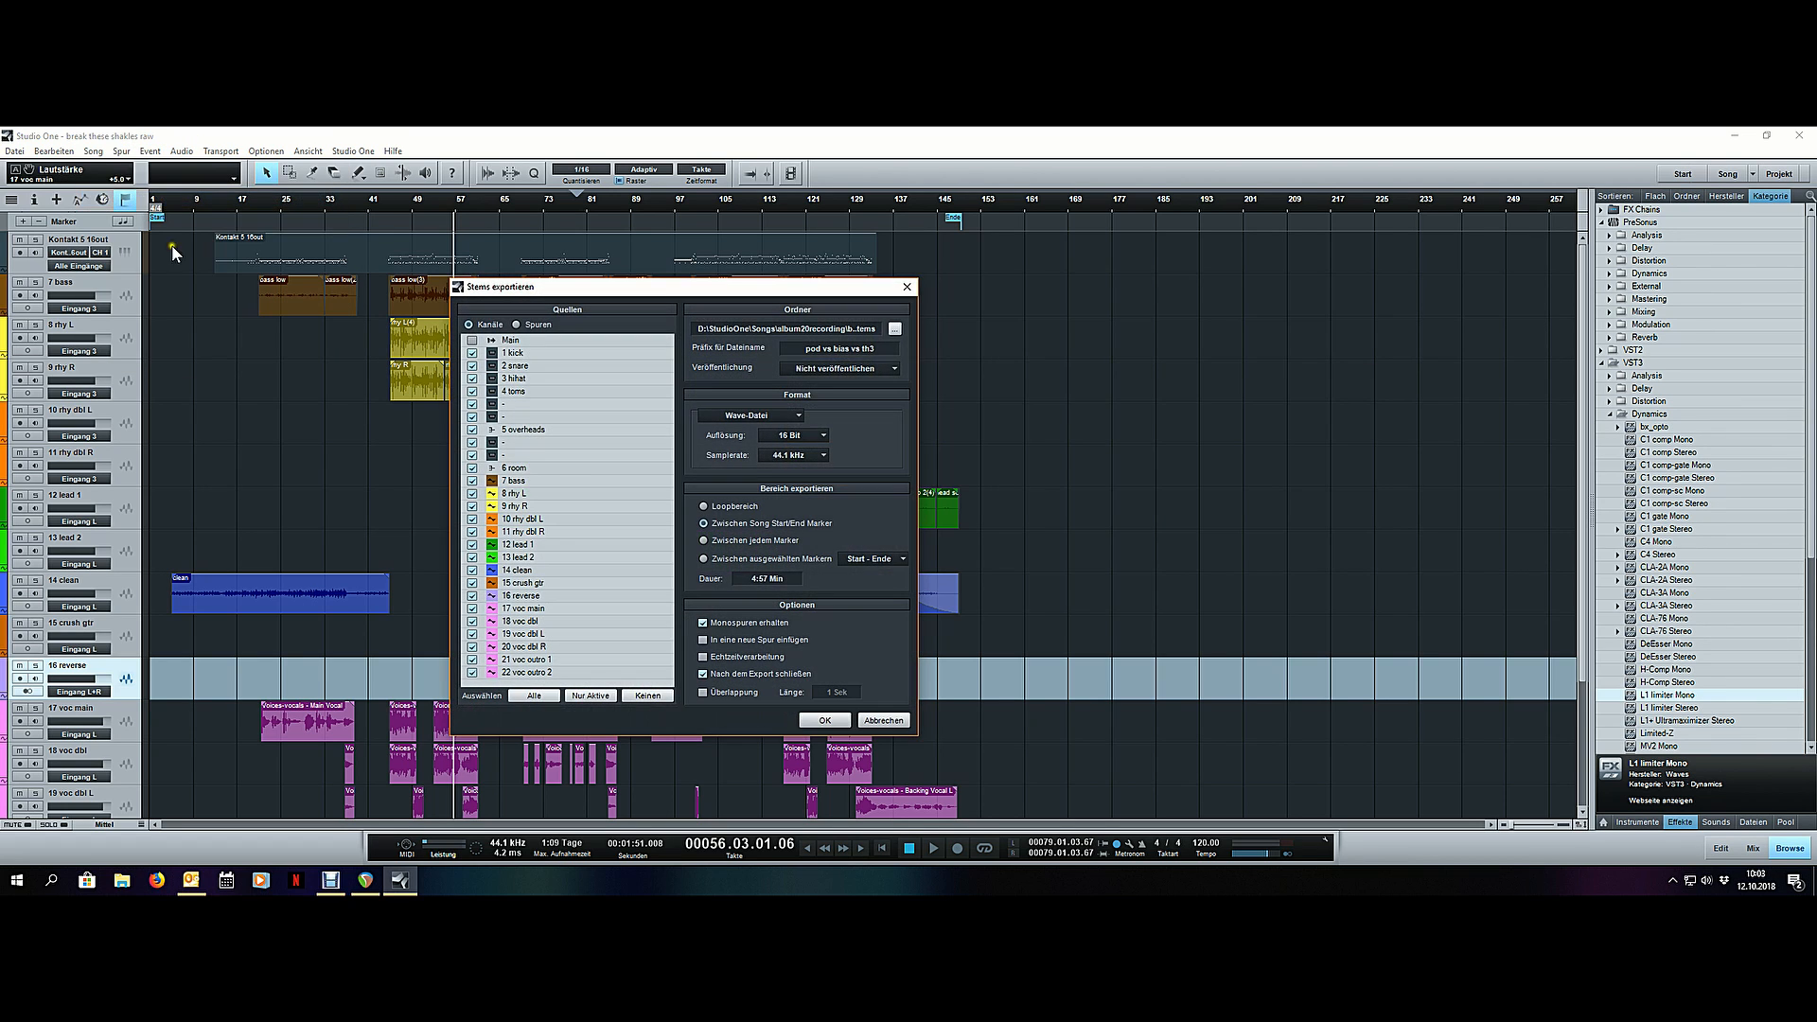
{"action": "left_click", "coordinate": [471, 404]}
{"action": "left_click", "coordinate": [472, 416]}
{"action": "left_click", "coordinate": [472, 443]}
{"action": "left_click", "coordinate": [472, 456]}
- Set the stem resolution to 24 bit, edit the file name prefix and export the stems
{"action": "left_click", "coordinate": [793, 436]}
{"action": "left_click", "coordinate": [782, 343]}
{"action": "left_click", "coordinate": [822, 720]}
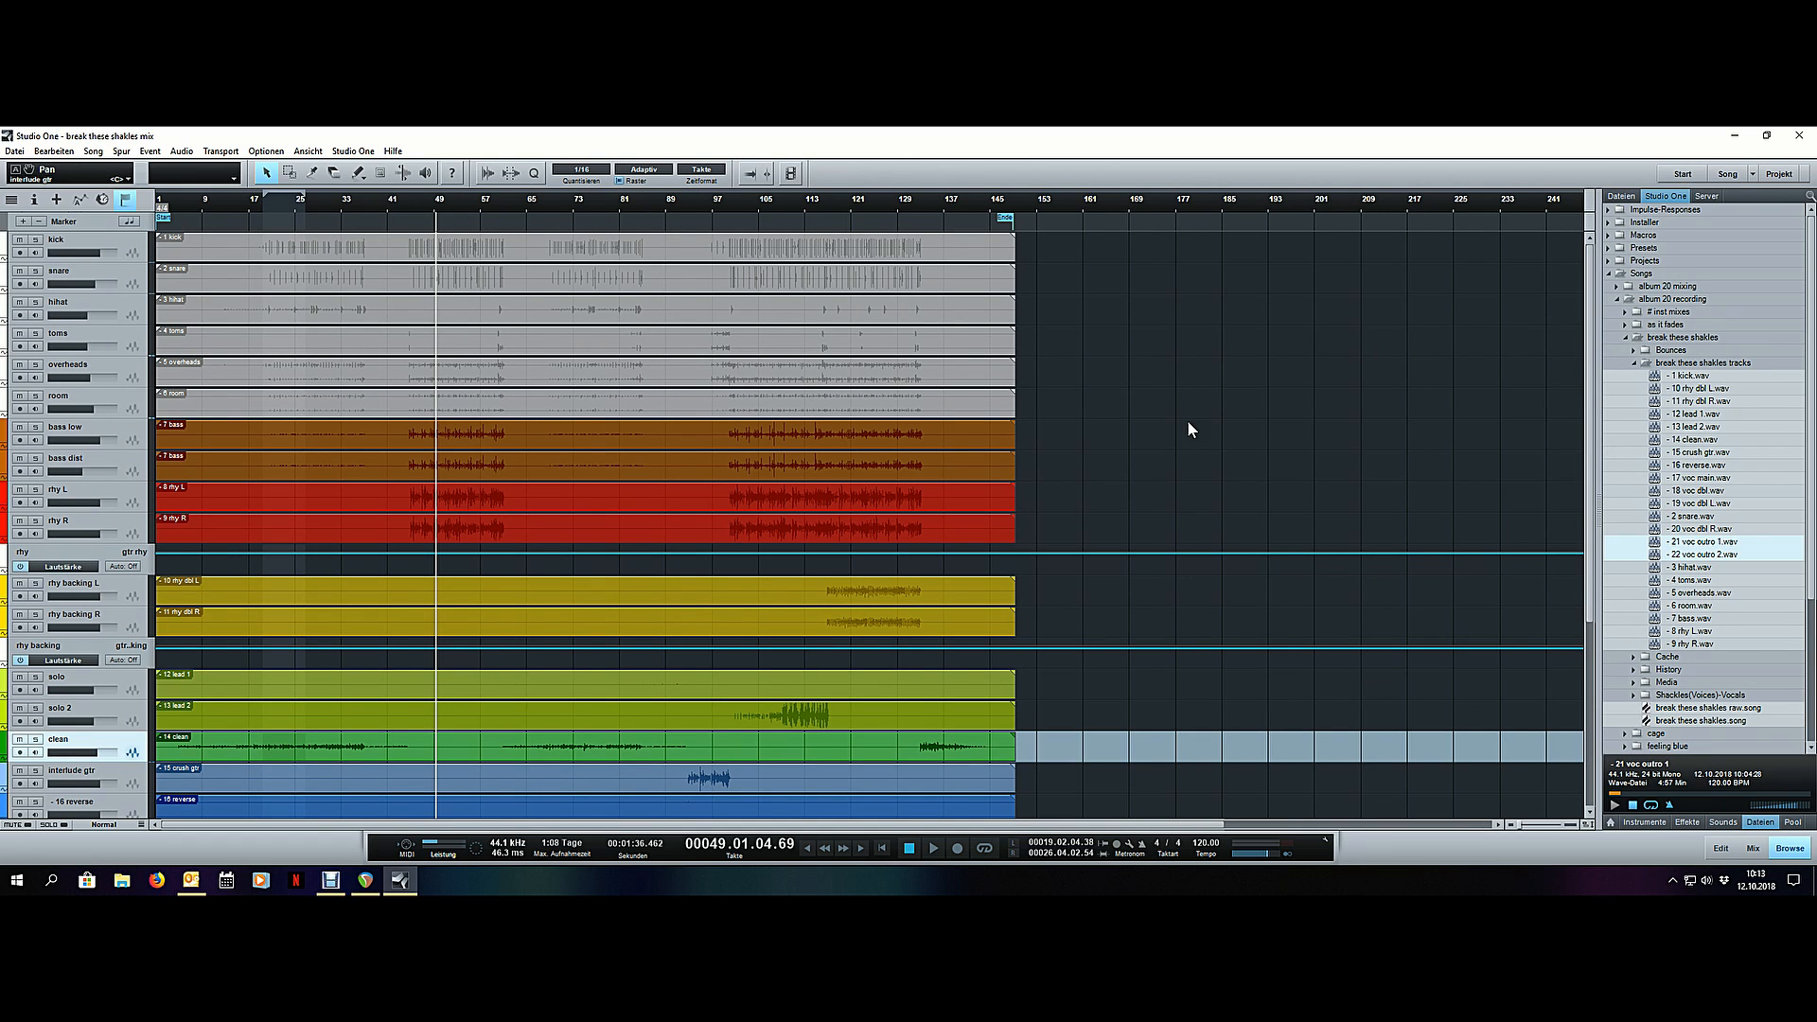
- Look over all tracks of the break these shakles mix song, from the drums to the vocals
{"action": "scroll", "coordinate": [1189, 422], "scroll_direction": "down", "scroll_amount": 5}
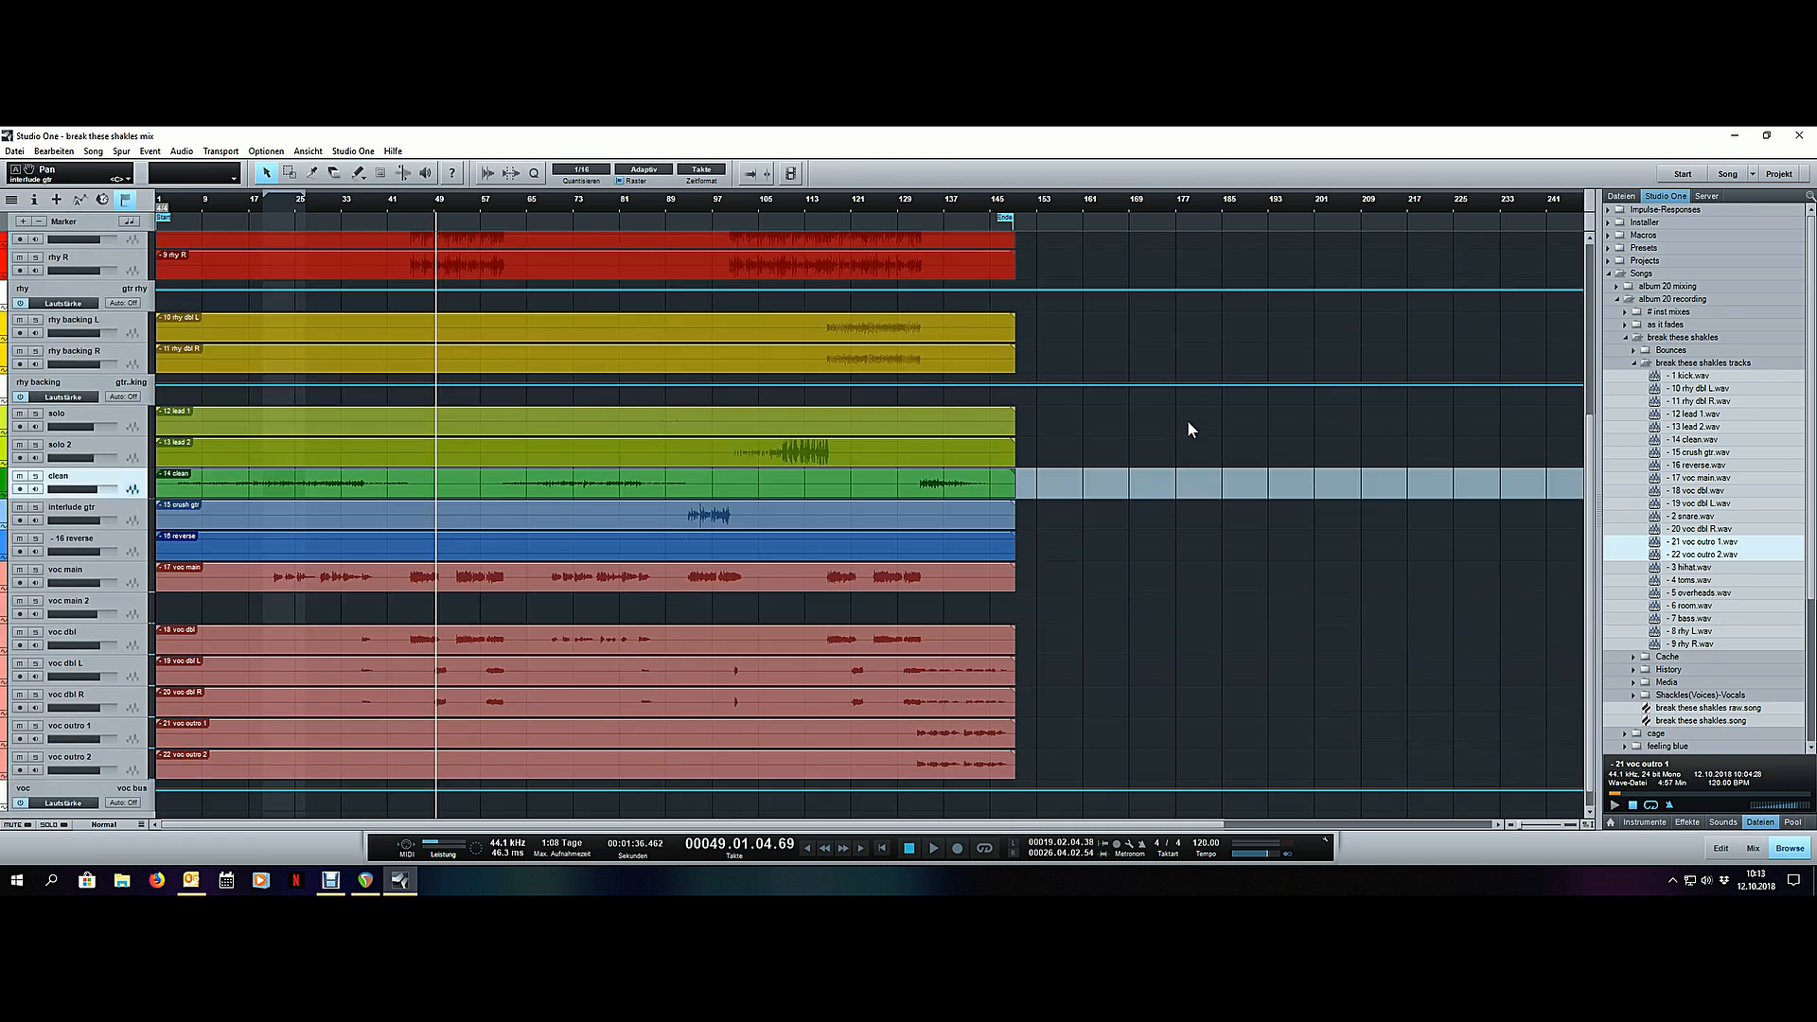
{"action": "scroll", "coordinate": [1189, 423], "scroll_direction": "up", "scroll_amount": 5}
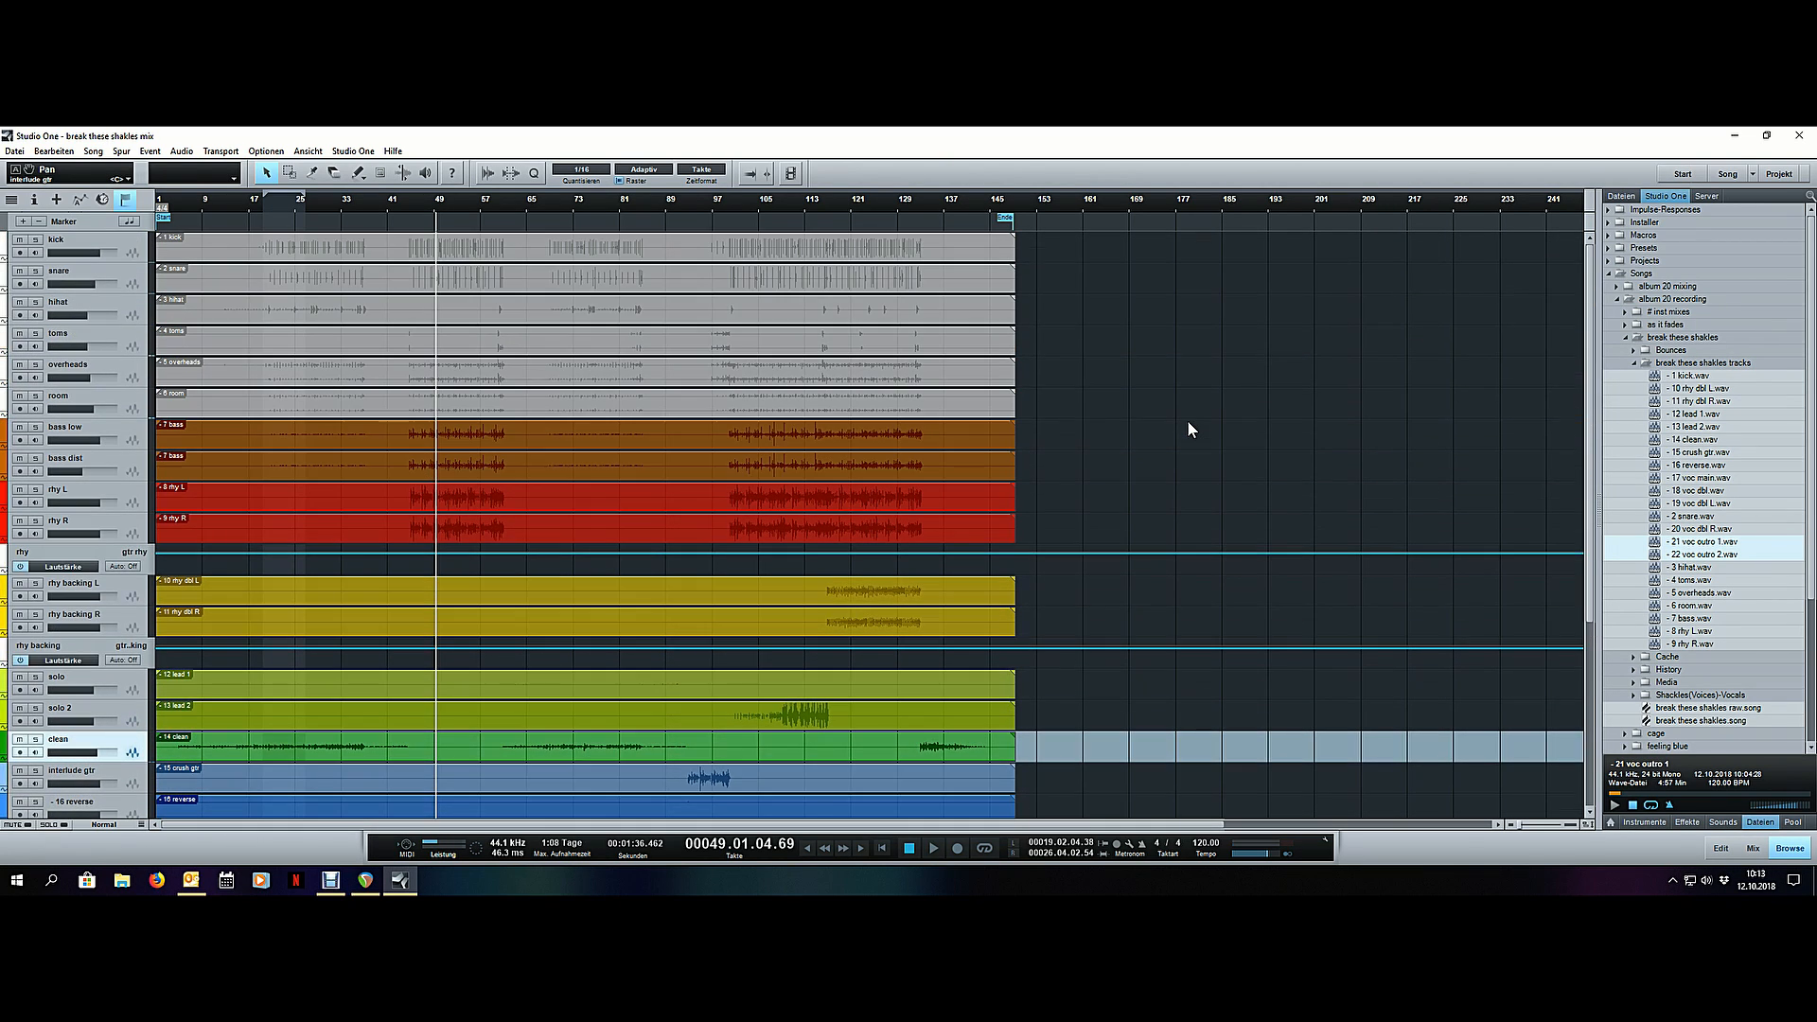
{"action": "scroll", "coordinate": [1189, 428], "scroll_direction": "down", "scroll_amount": 5}
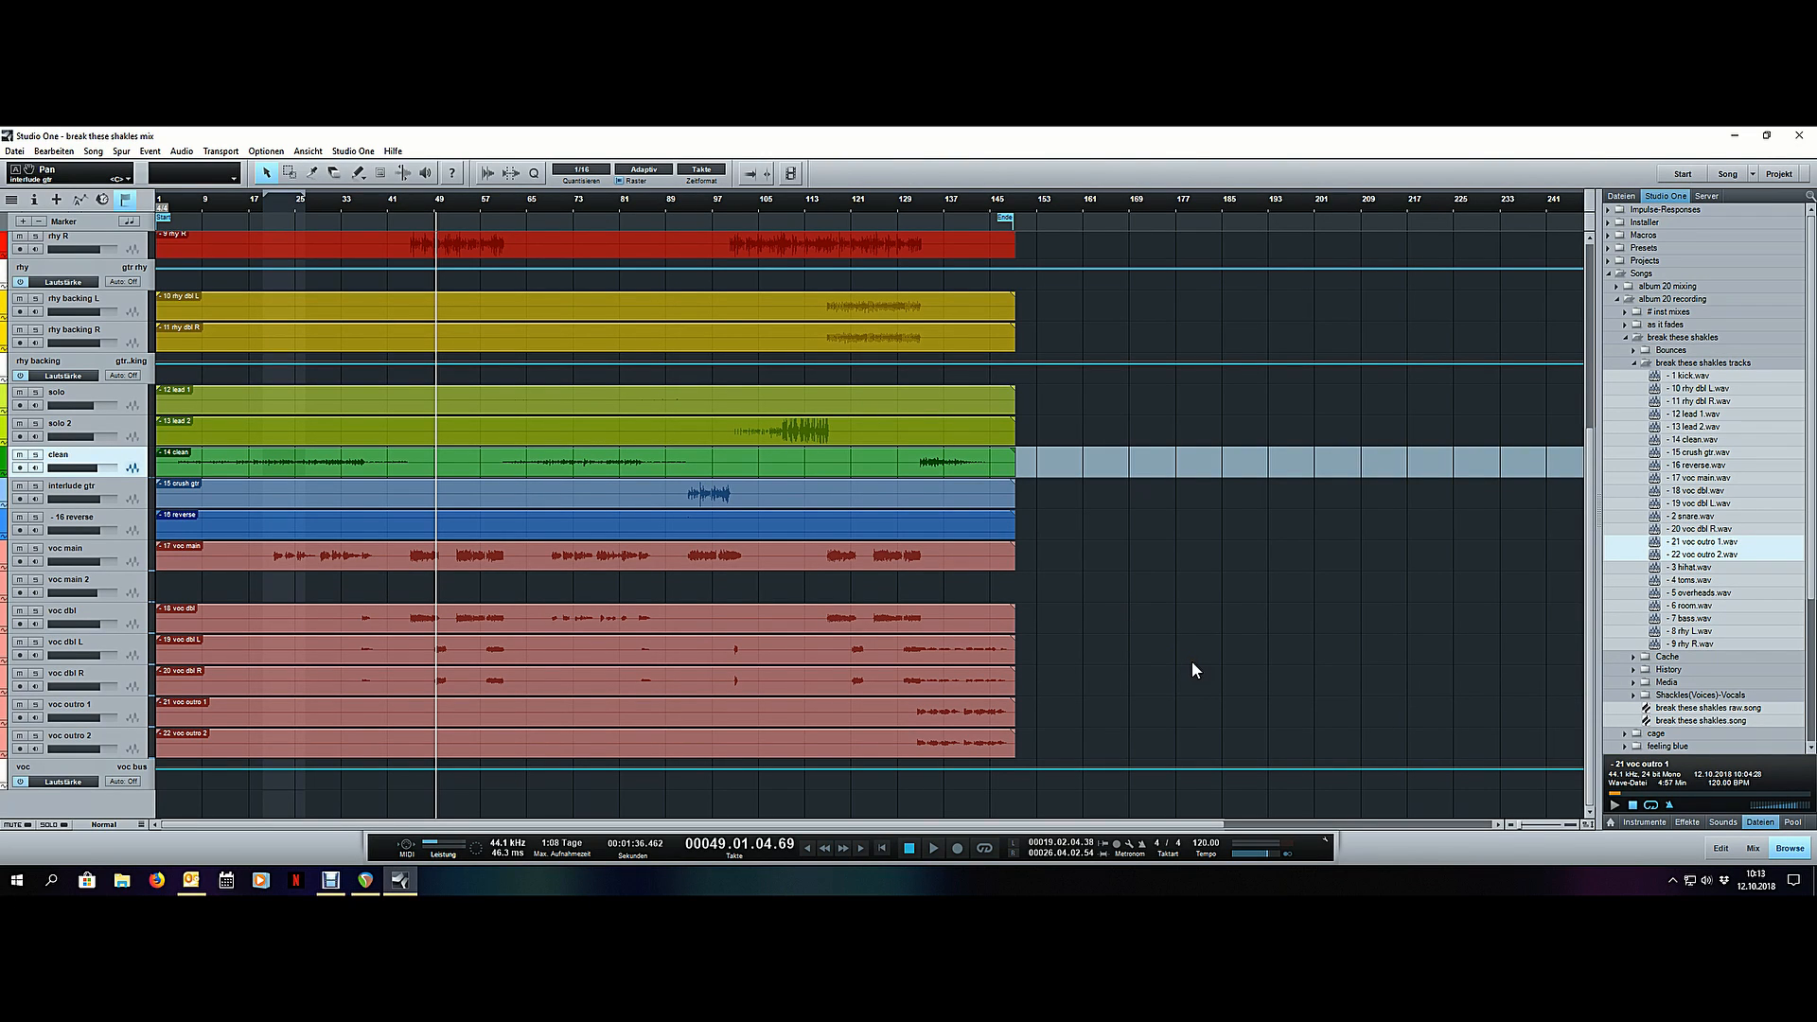
{"action": "scroll", "coordinate": [1192, 663], "scroll_direction": "up", "scroll_amount": 5}
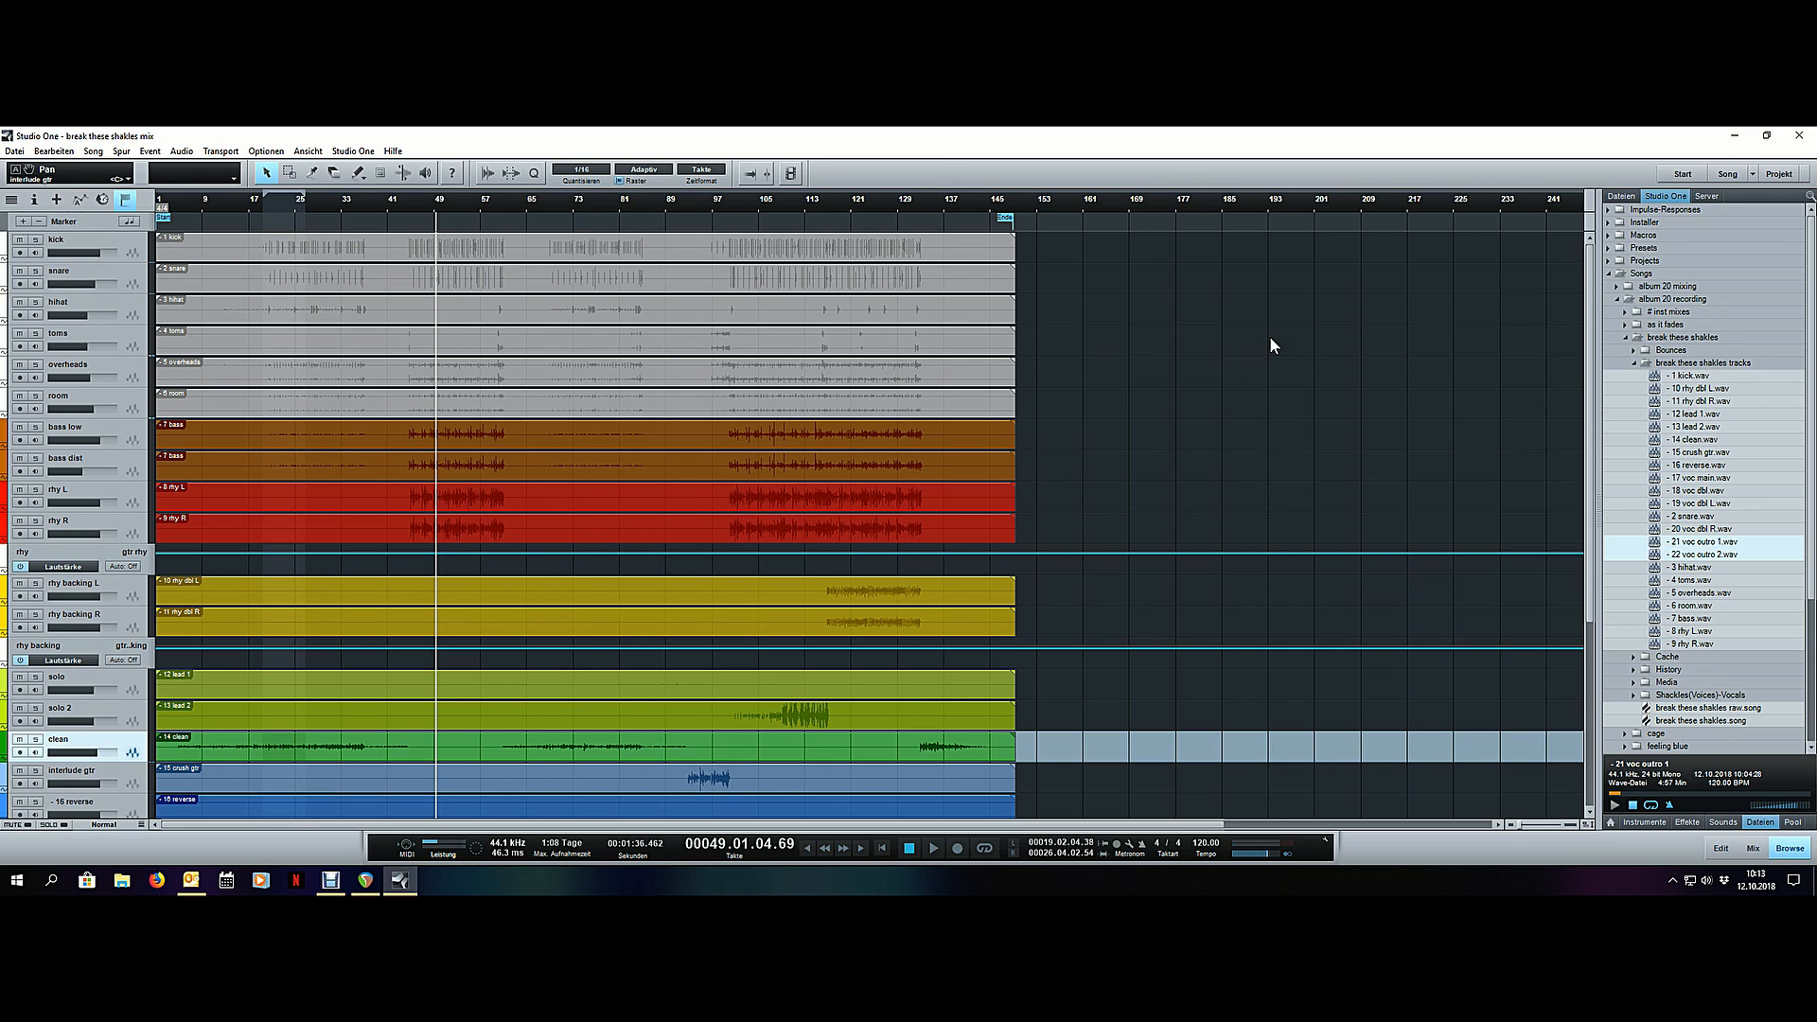
{"action": "scroll", "coordinate": [1271, 344], "scroll_direction": "down", "scroll_amount": 5}
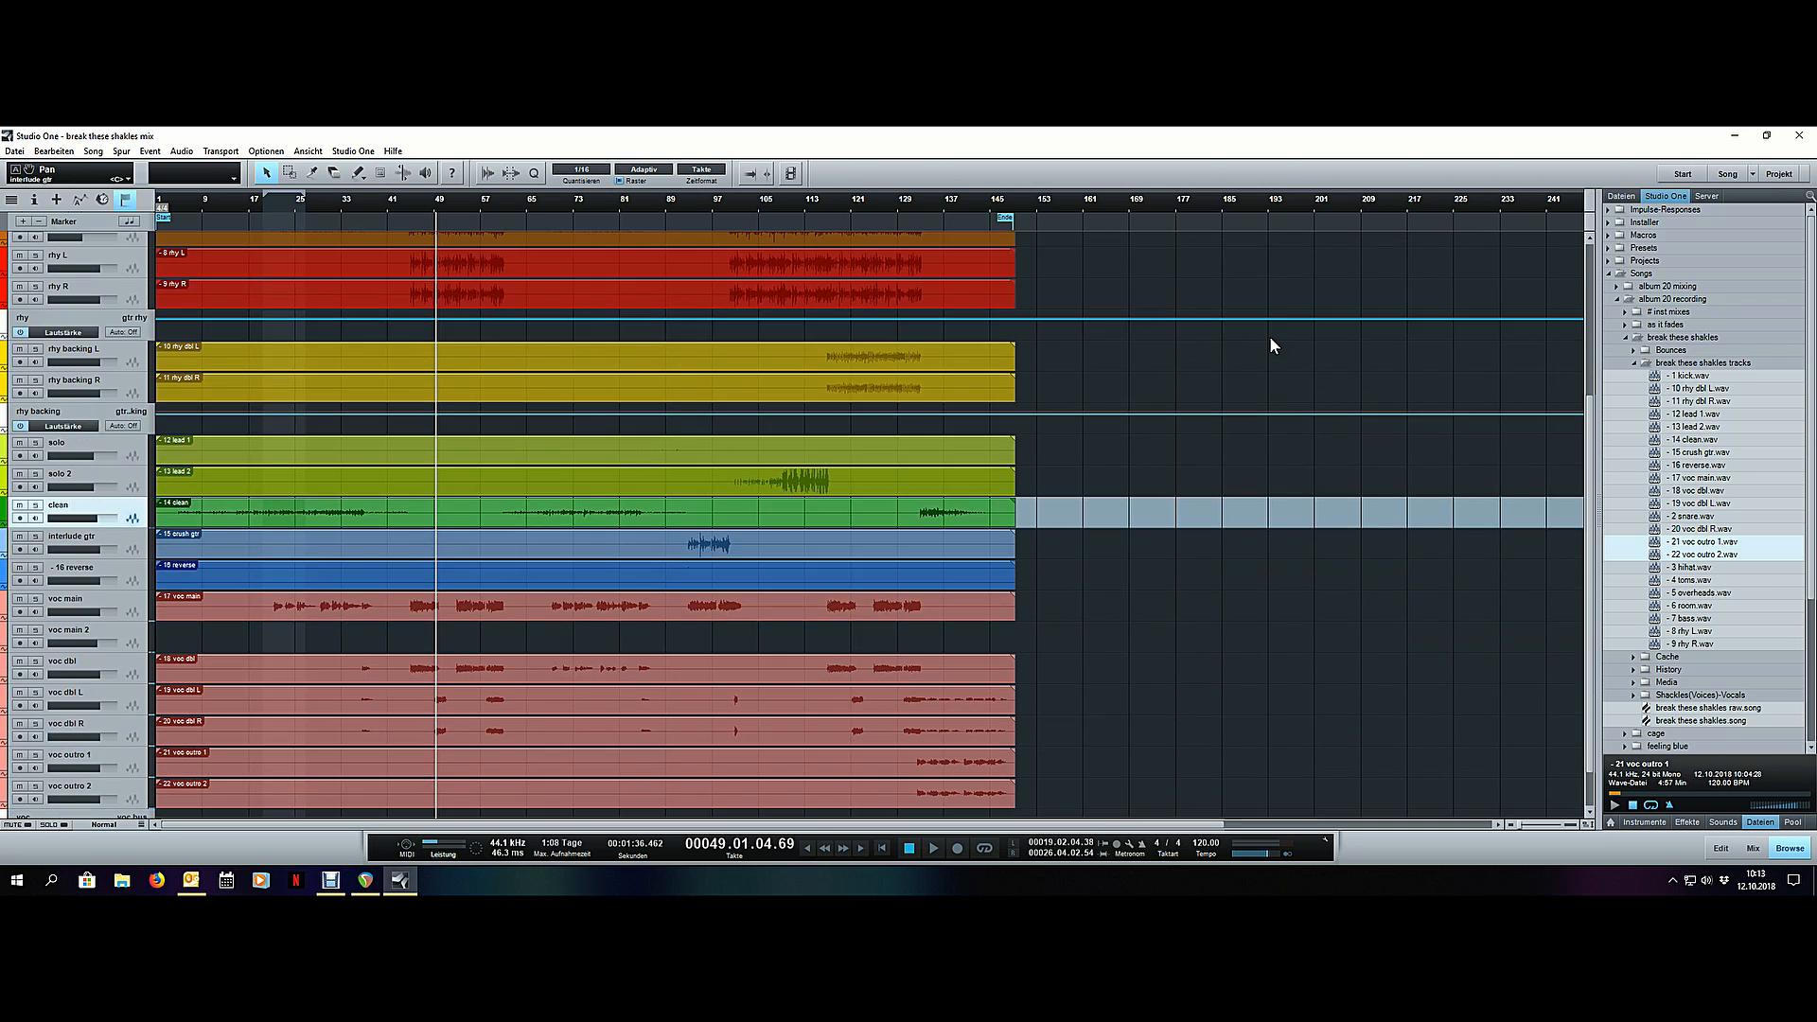
{"action": "scroll", "coordinate": [1270, 346], "scroll_direction": "up", "scroll_amount": 5}
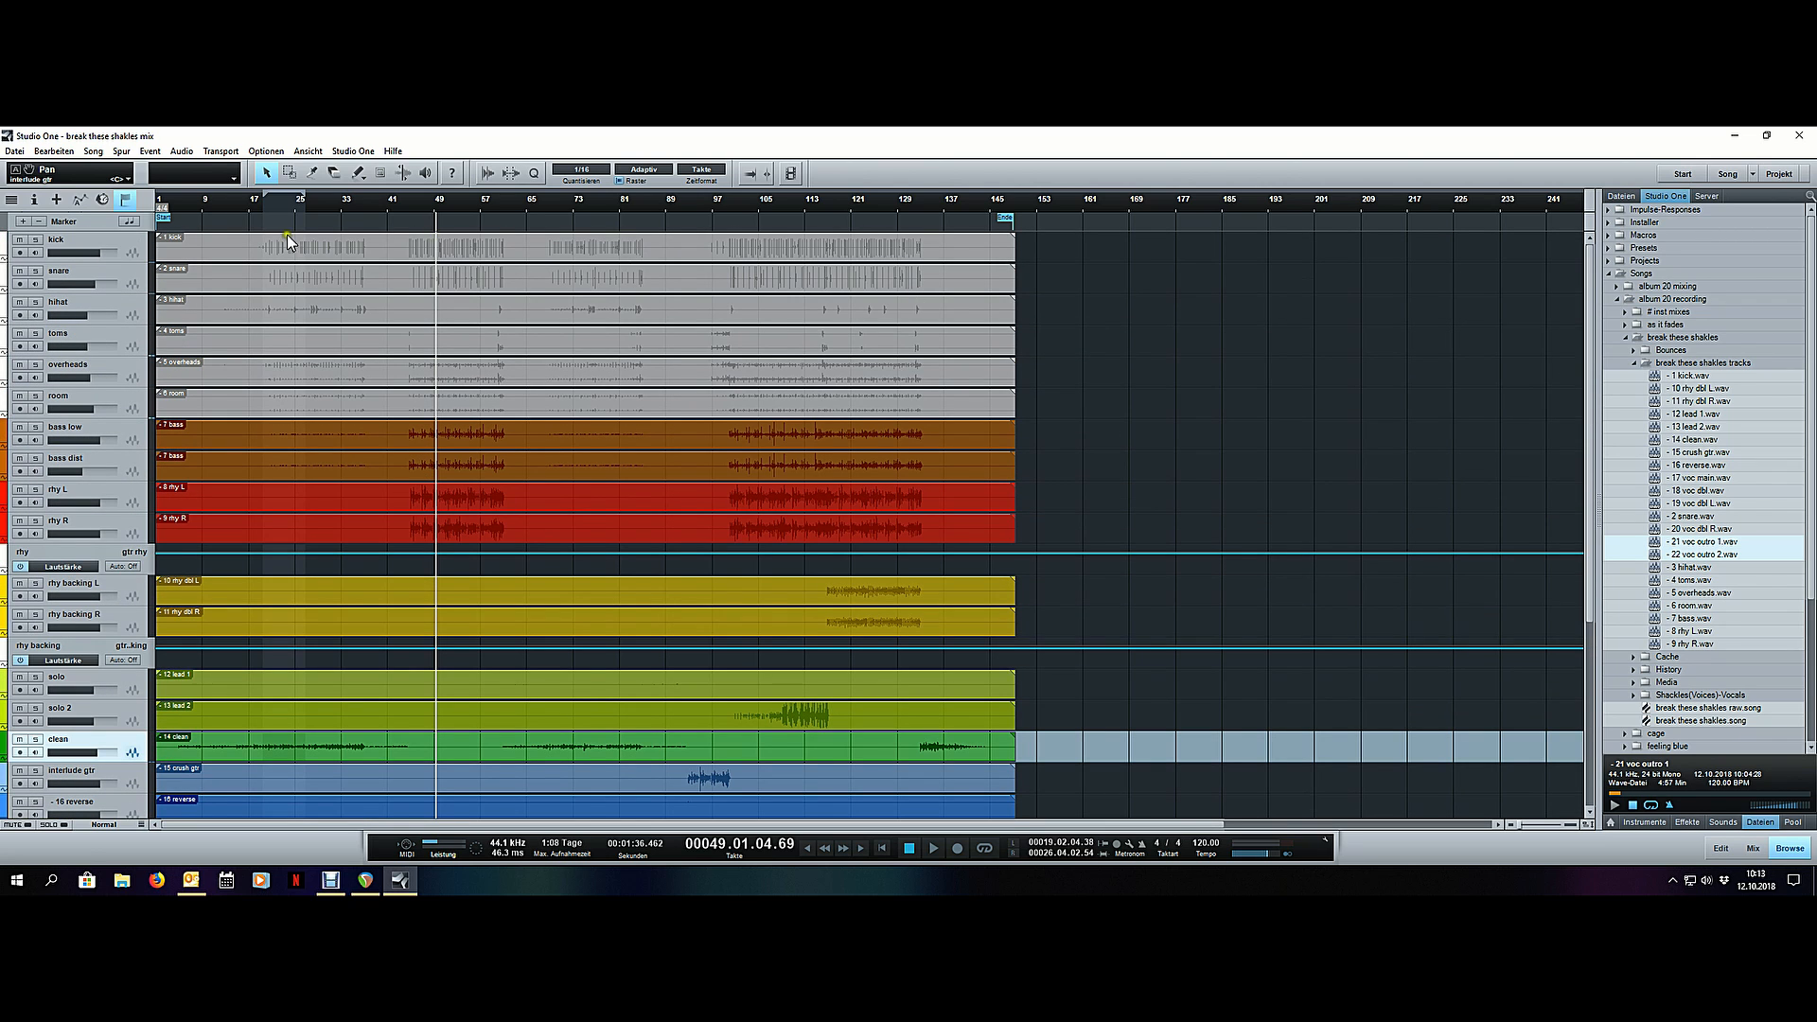
- Play the song from bar 13 and move the song start marker to about bar 5, where the clean guitar begins
{"action": "left_click", "coordinate": [225, 198]}
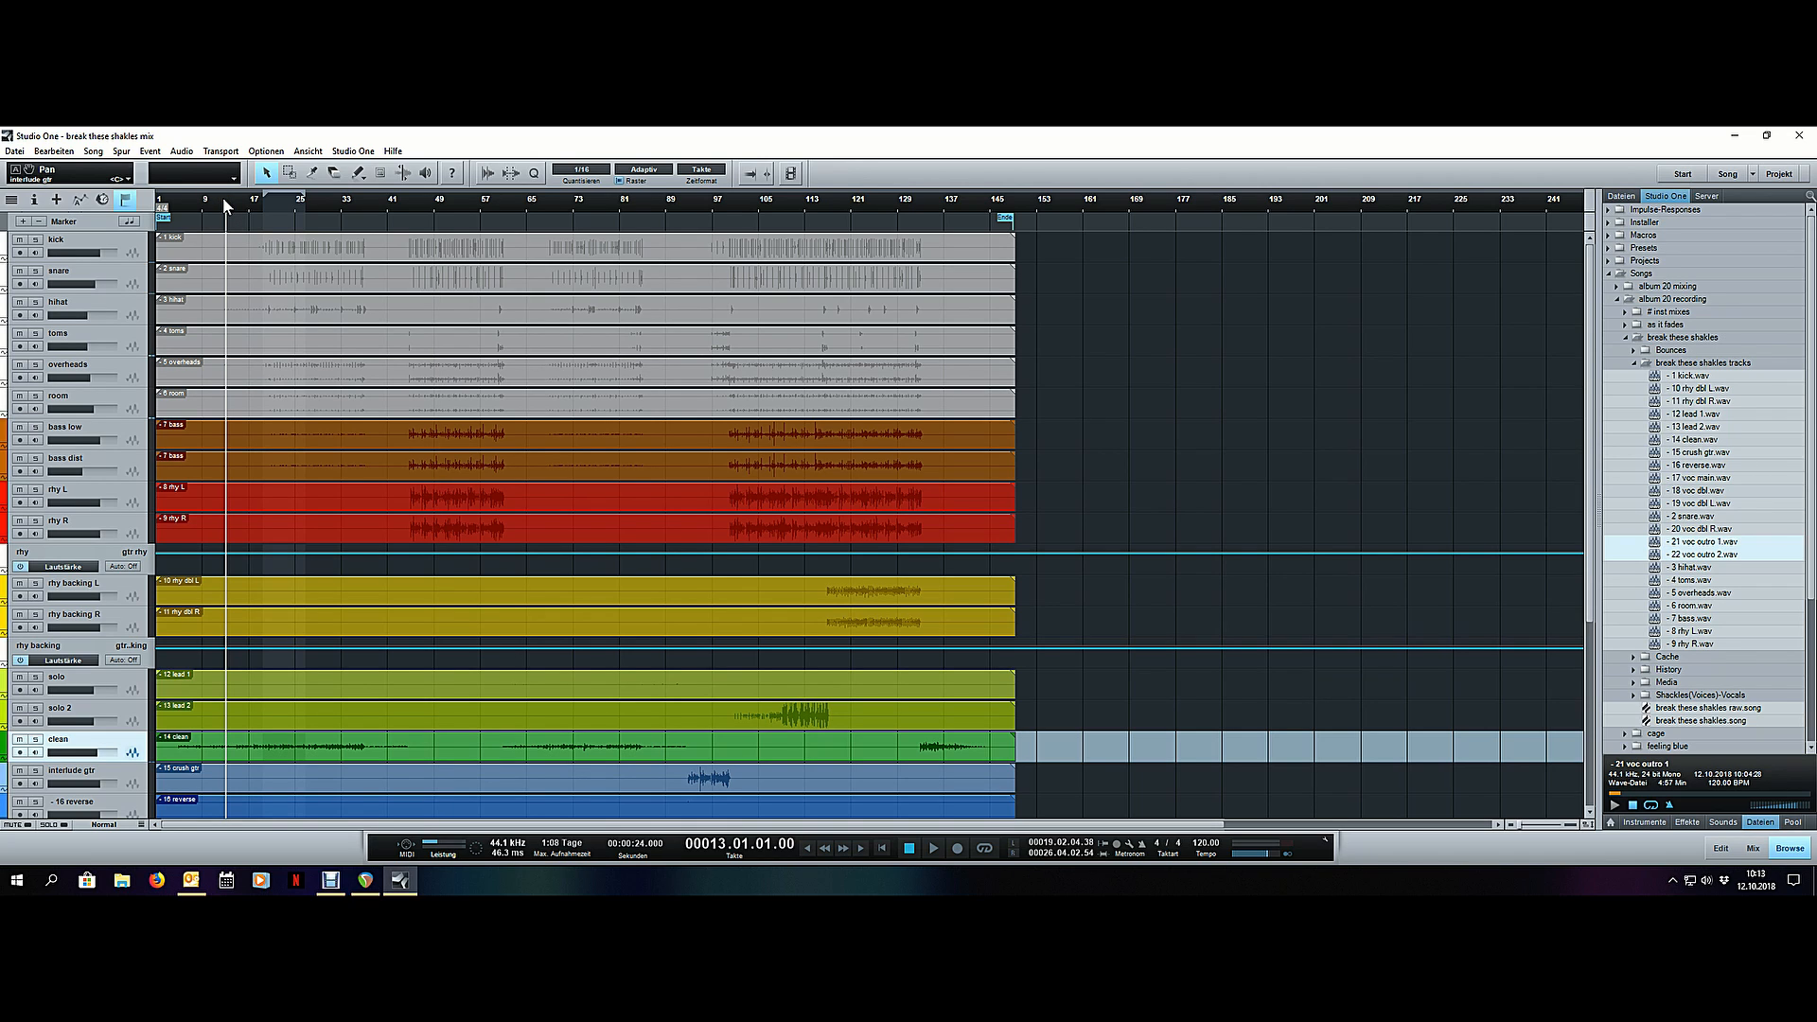
{"action": "key", "text": "space"}
{"action": "left_click_drag", "start_coordinate": [164, 219], "coordinate": [187, 222]}
{"action": "scroll", "coordinate": [179, 200], "scroll_direction": "up", "scroll_amount": 5}
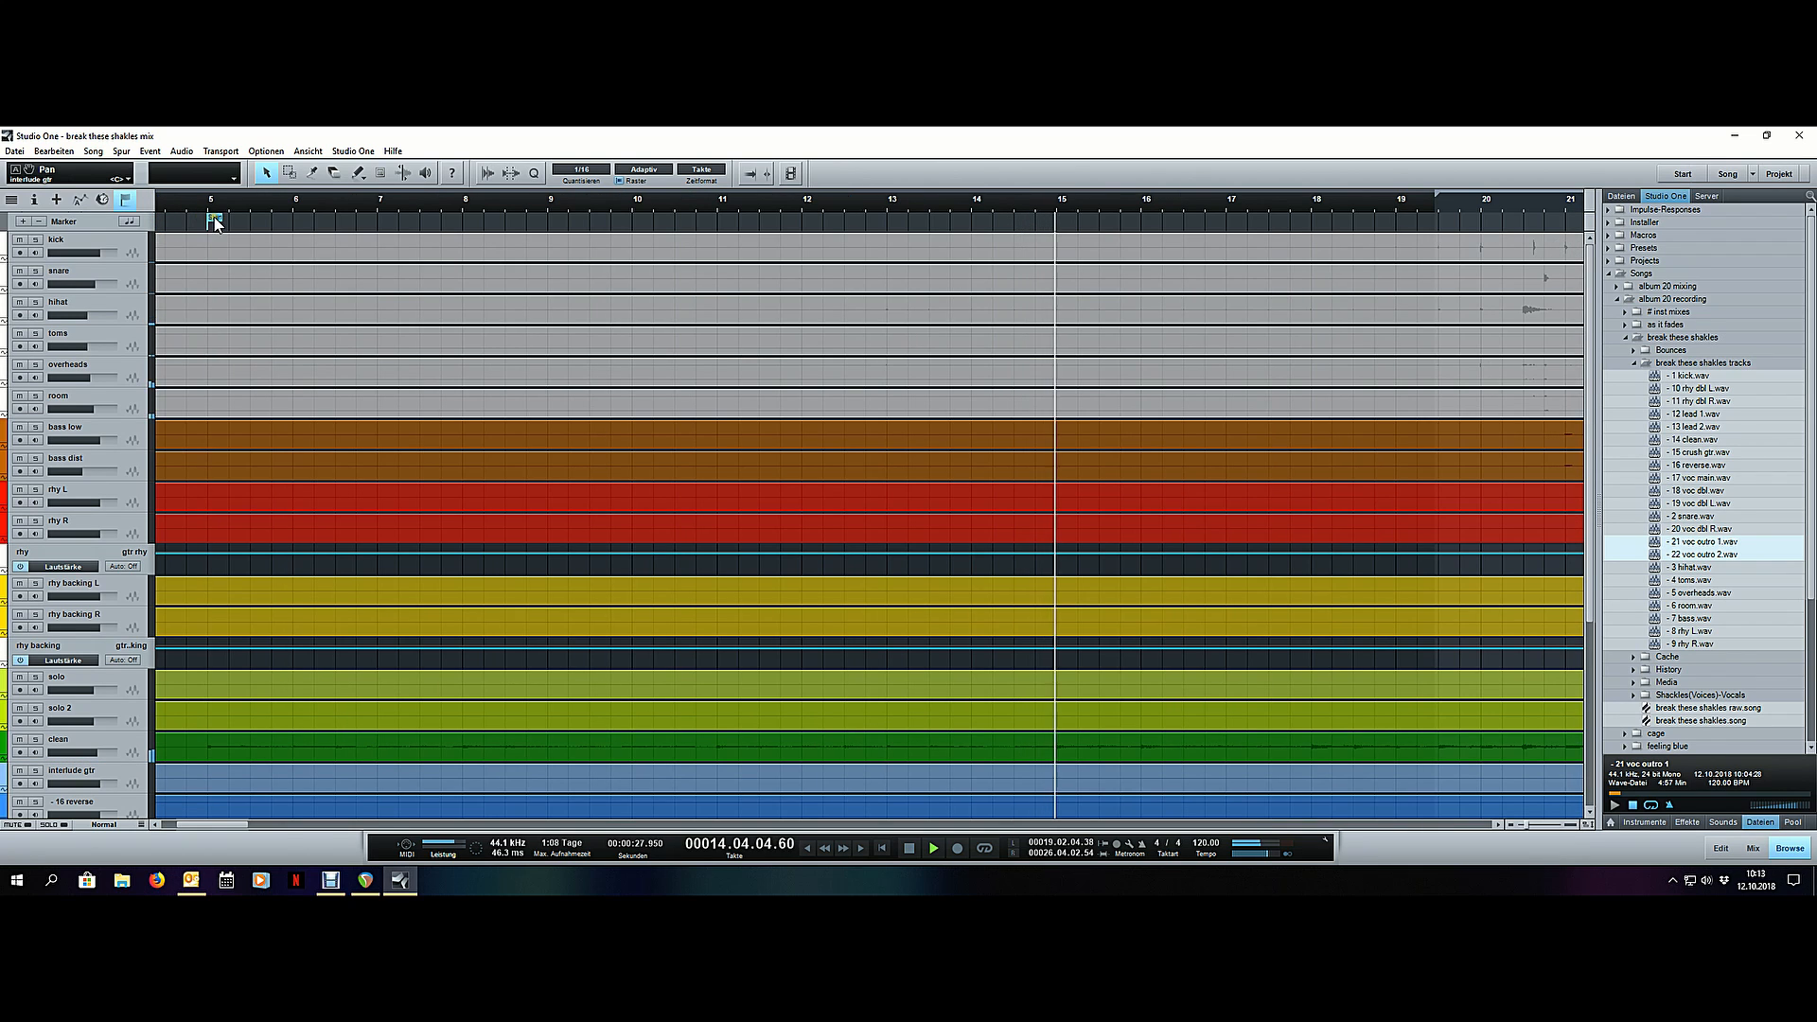
{"action": "left_click", "coordinate": [186, 748]}
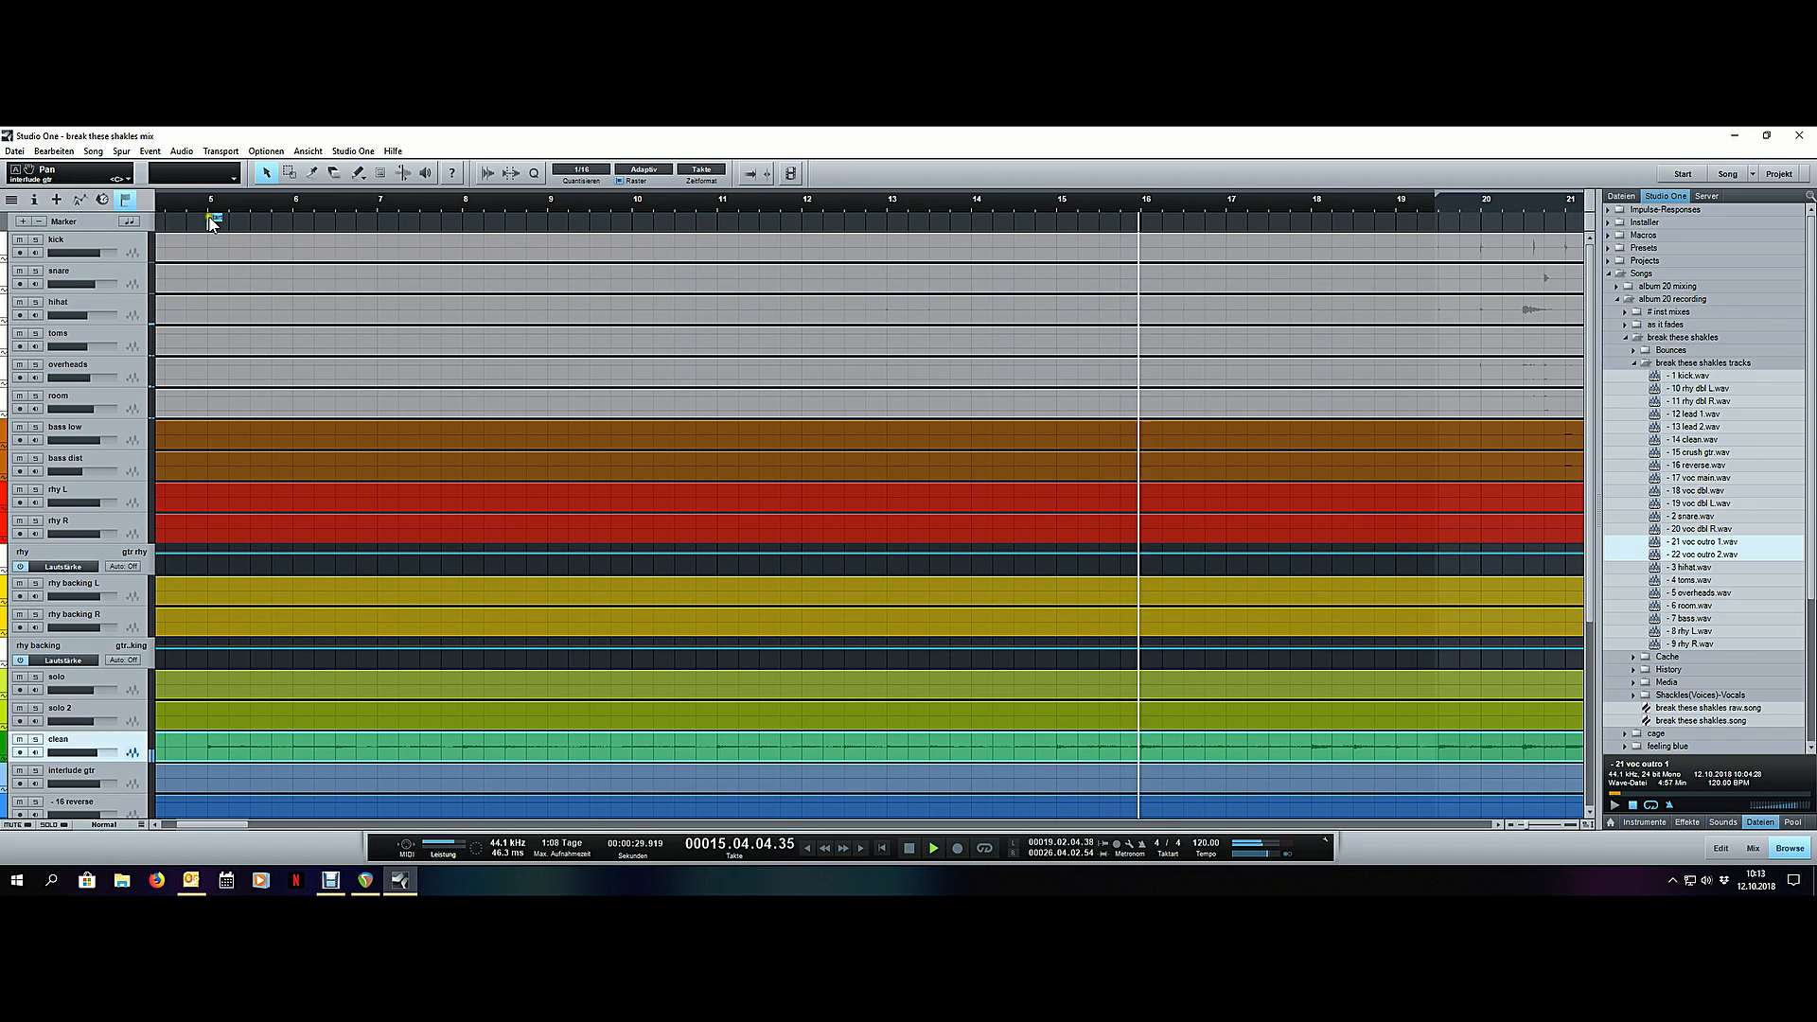
{"action": "left_click_drag", "start_coordinate": [215, 219], "coordinate": [197, 219]}
{"action": "scroll", "coordinate": [213, 199], "scroll_direction": "down", "scroll_amount": 5}
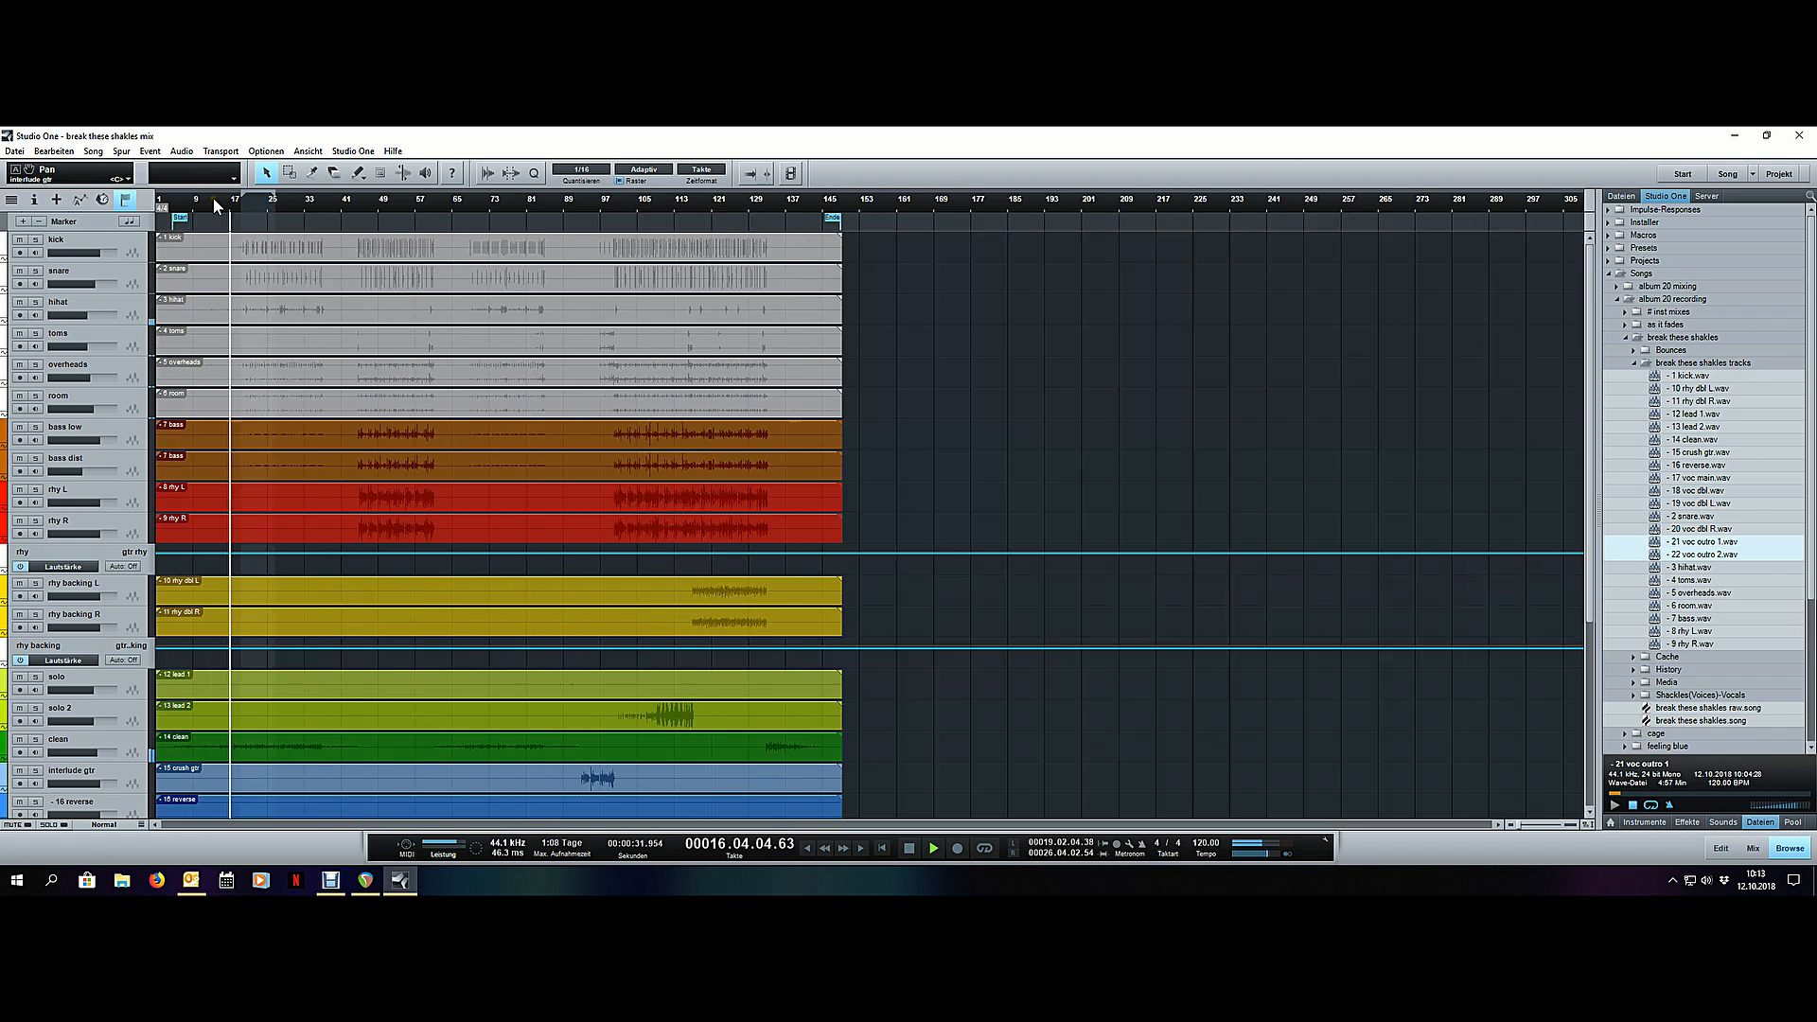
{"action": "key", "text": "space"}
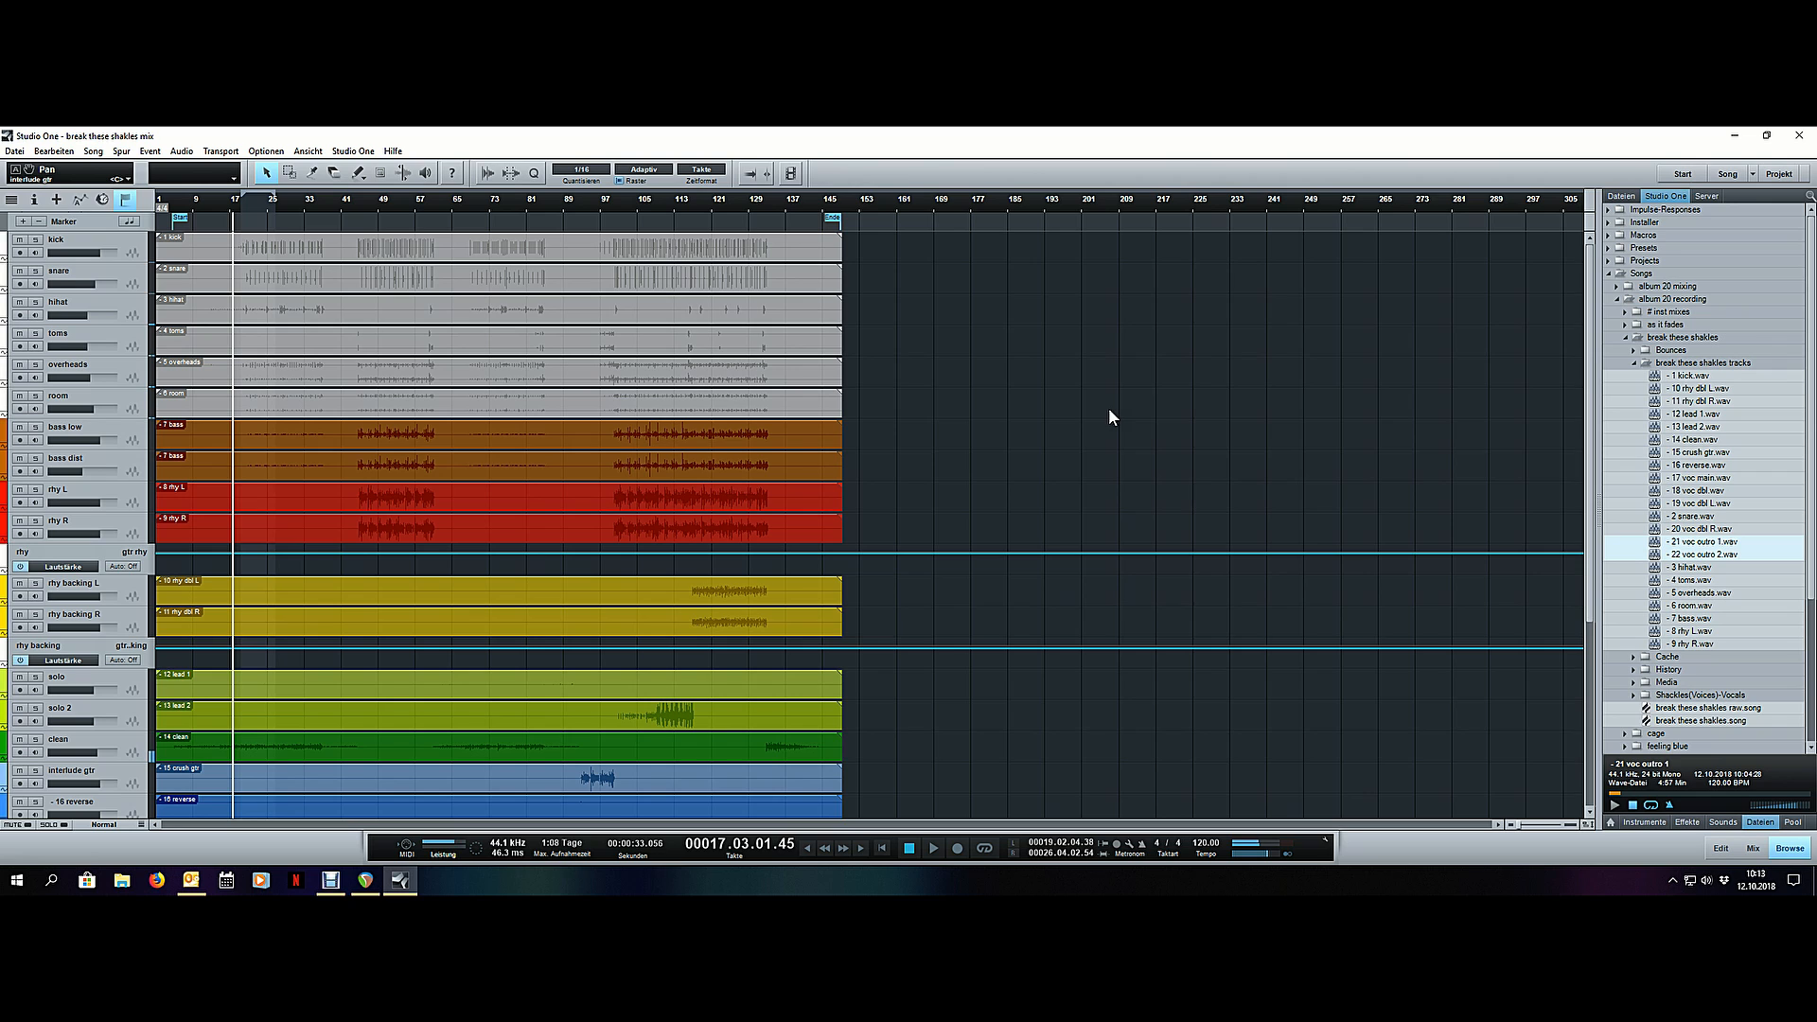
- Open the mixer, align the solo 2 channel's sends area with its neighbours and play from about bar 17
{"action": "key", "text": "F3"}
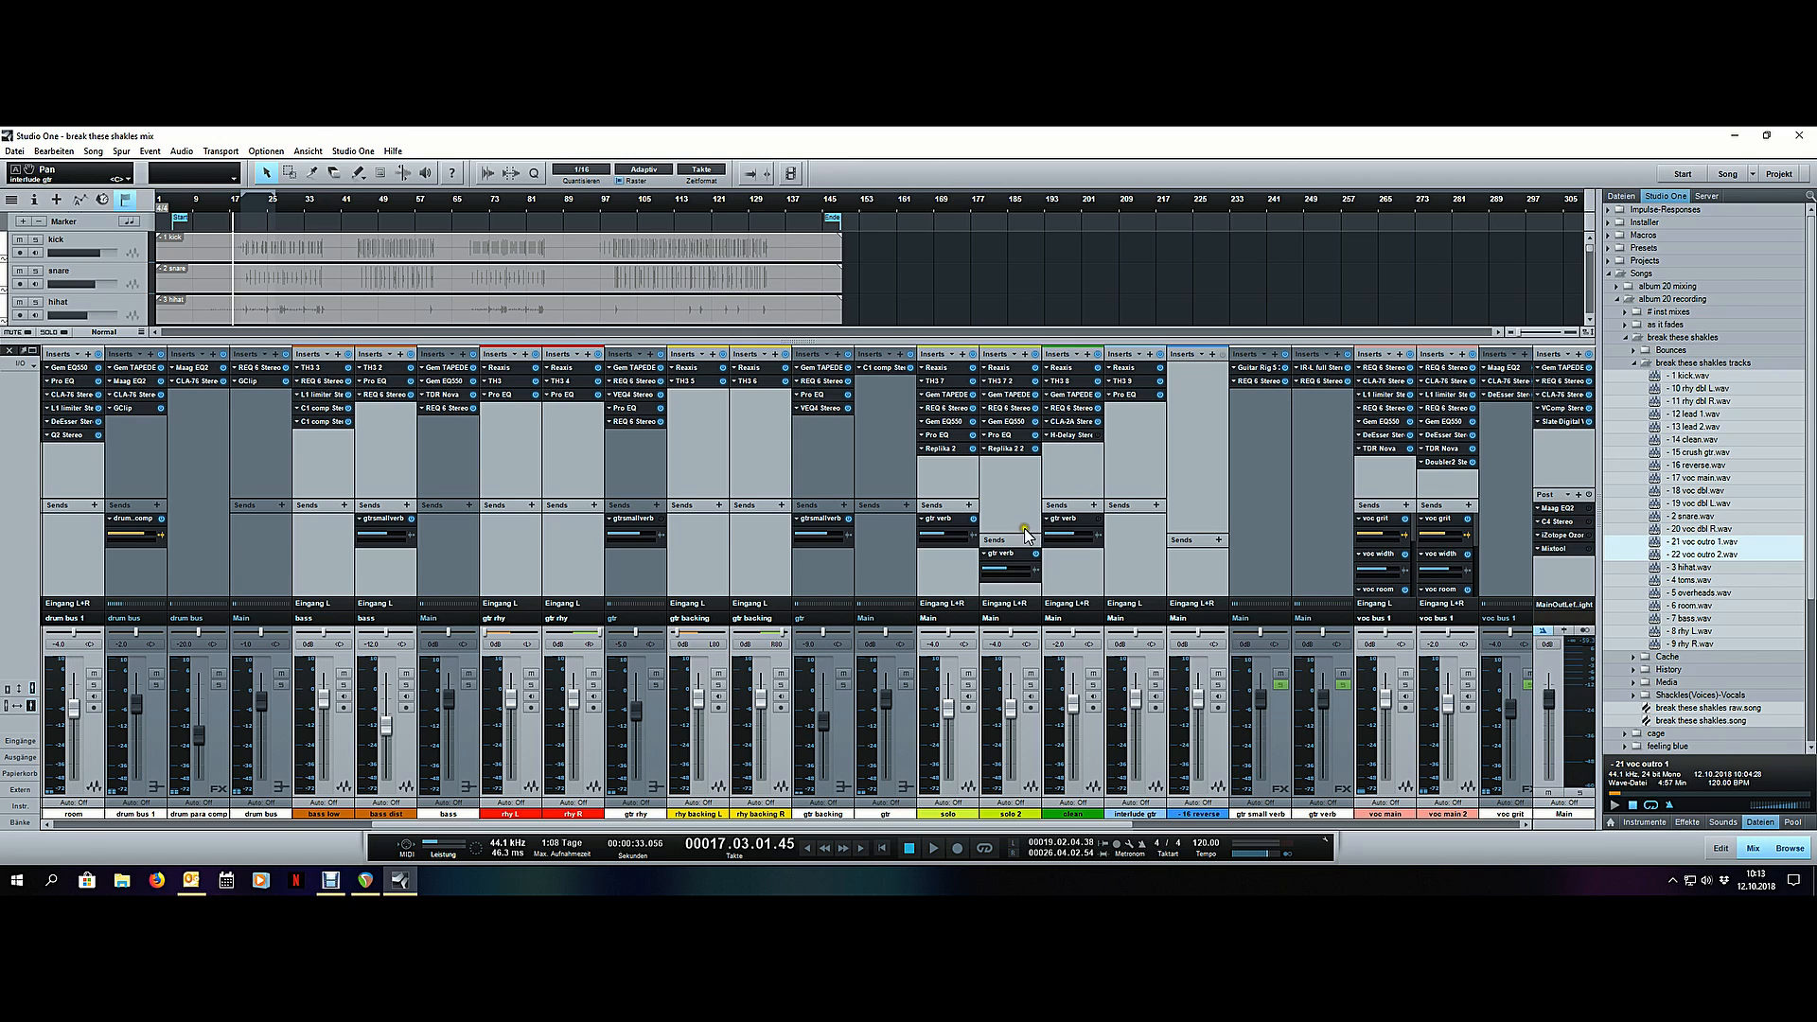
{"action": "left_click_drag", "start_coordinate": [1025, 534], "coordinate": [1025, 501]}
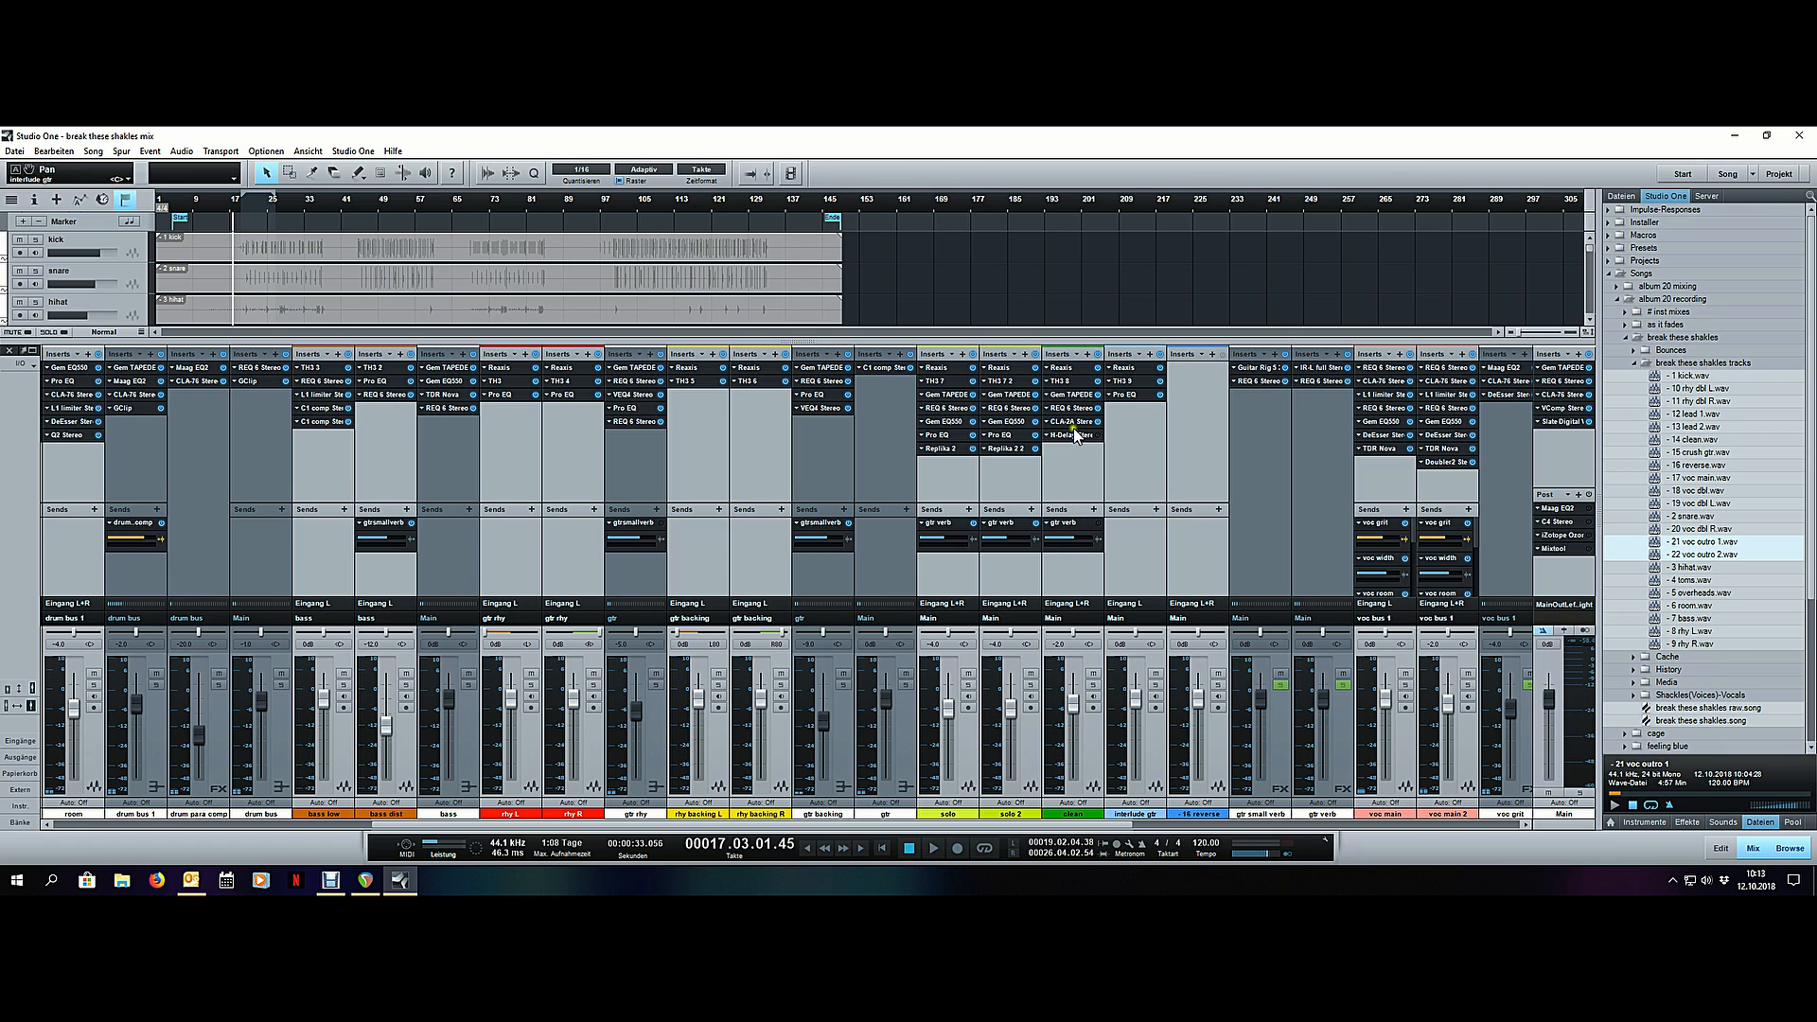
{"action": "key", "text": "space"}
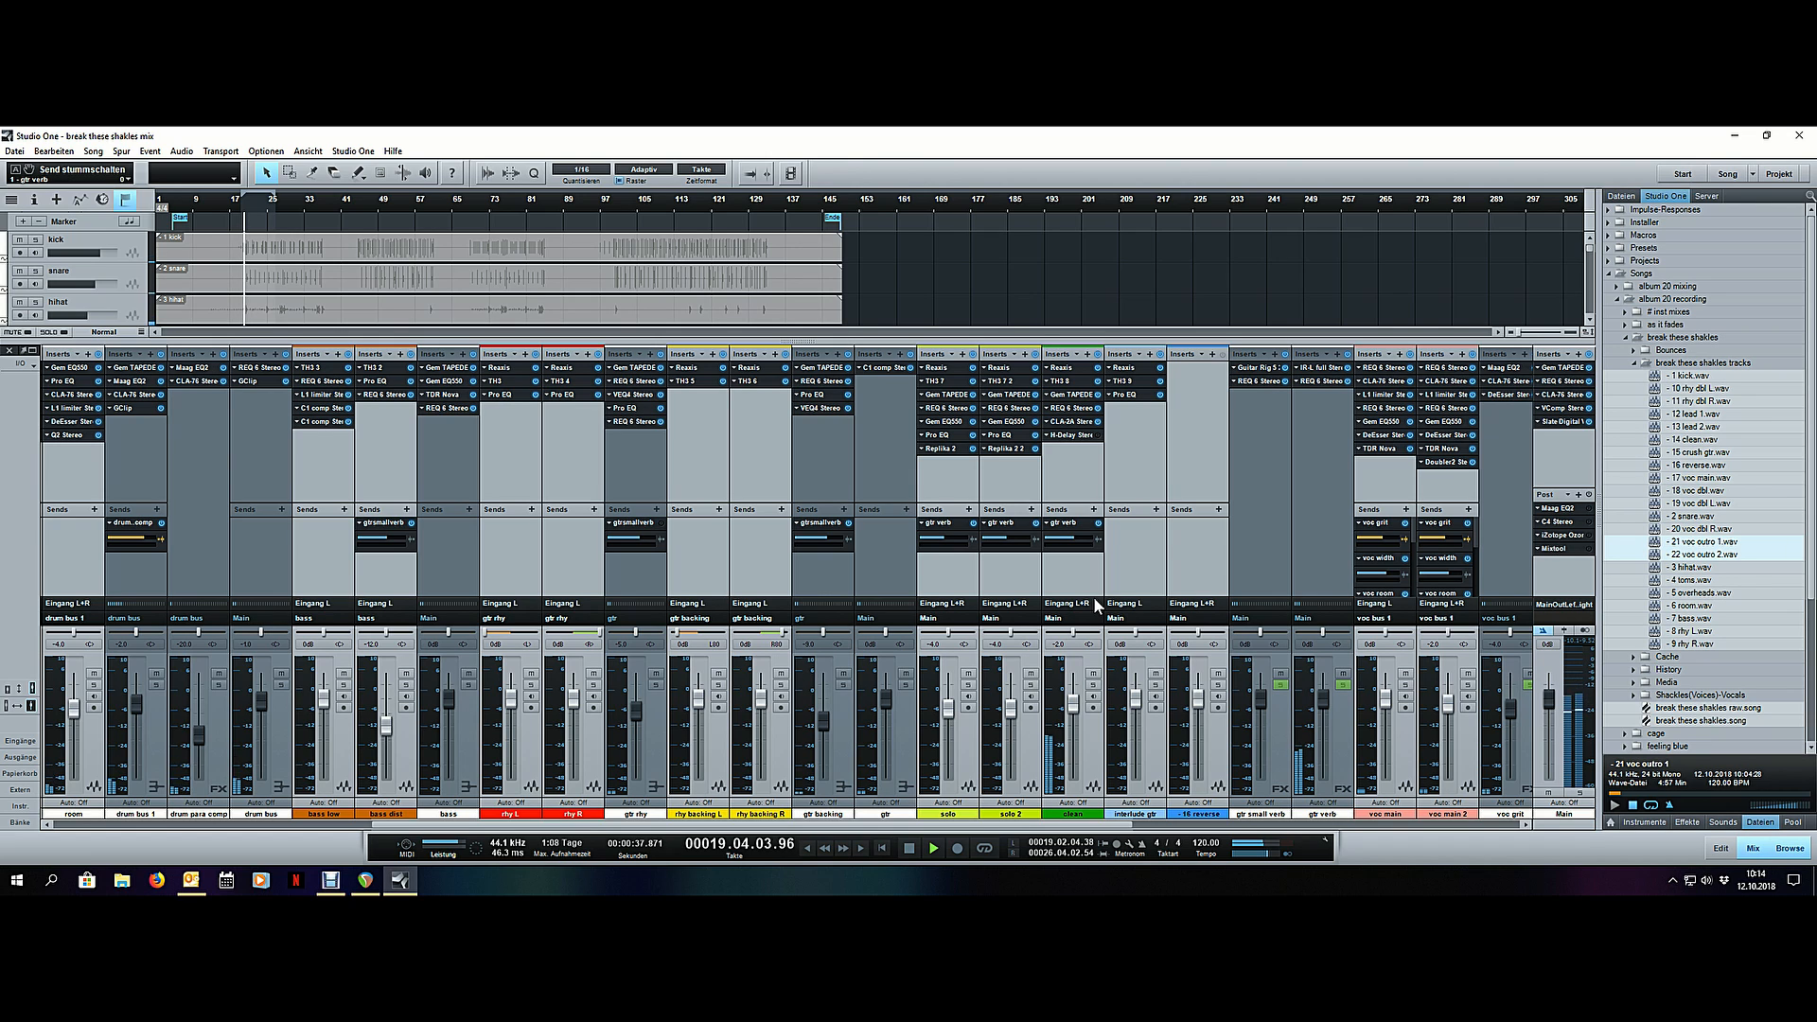
- Review the vocal tracks and the vocal effect channels during playback, stop at about bar 27 and select the voc big delay channel
{"action": "key", "text": "F3"}
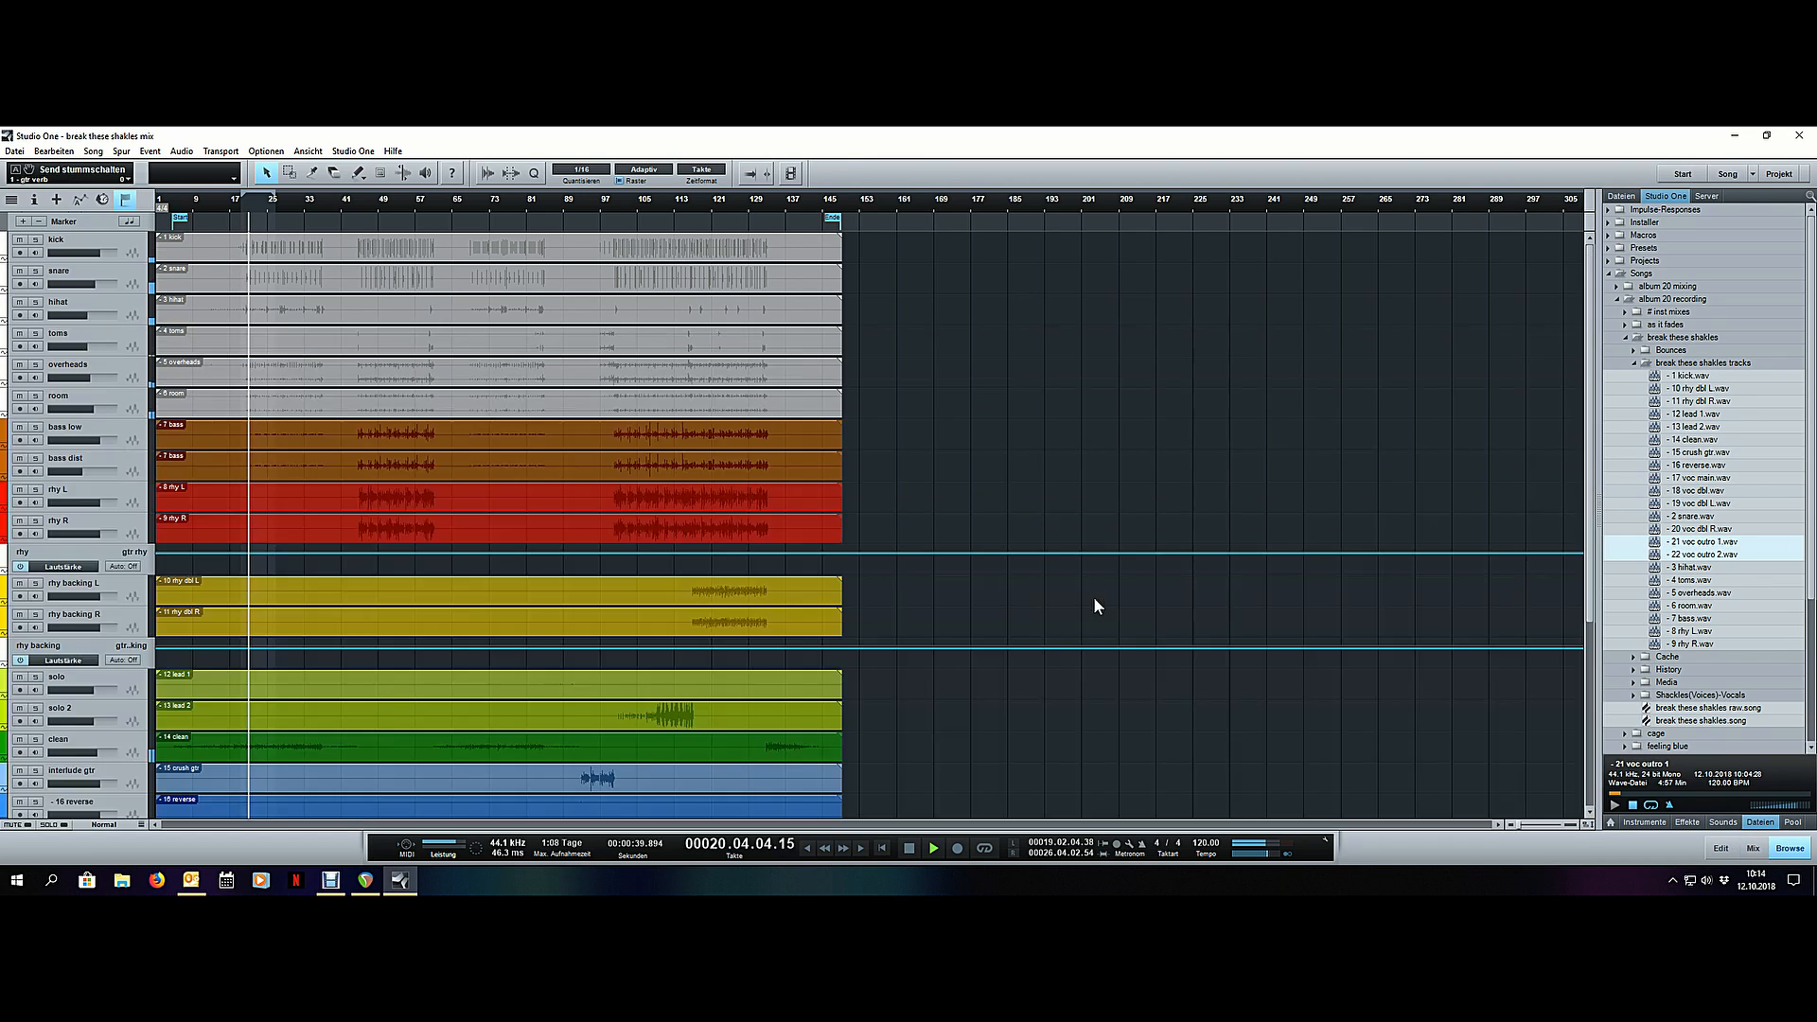
{"action": "scroll", "coordinate": [1055, 575], "scroll_direction": "down", "scroll_amount": 3}
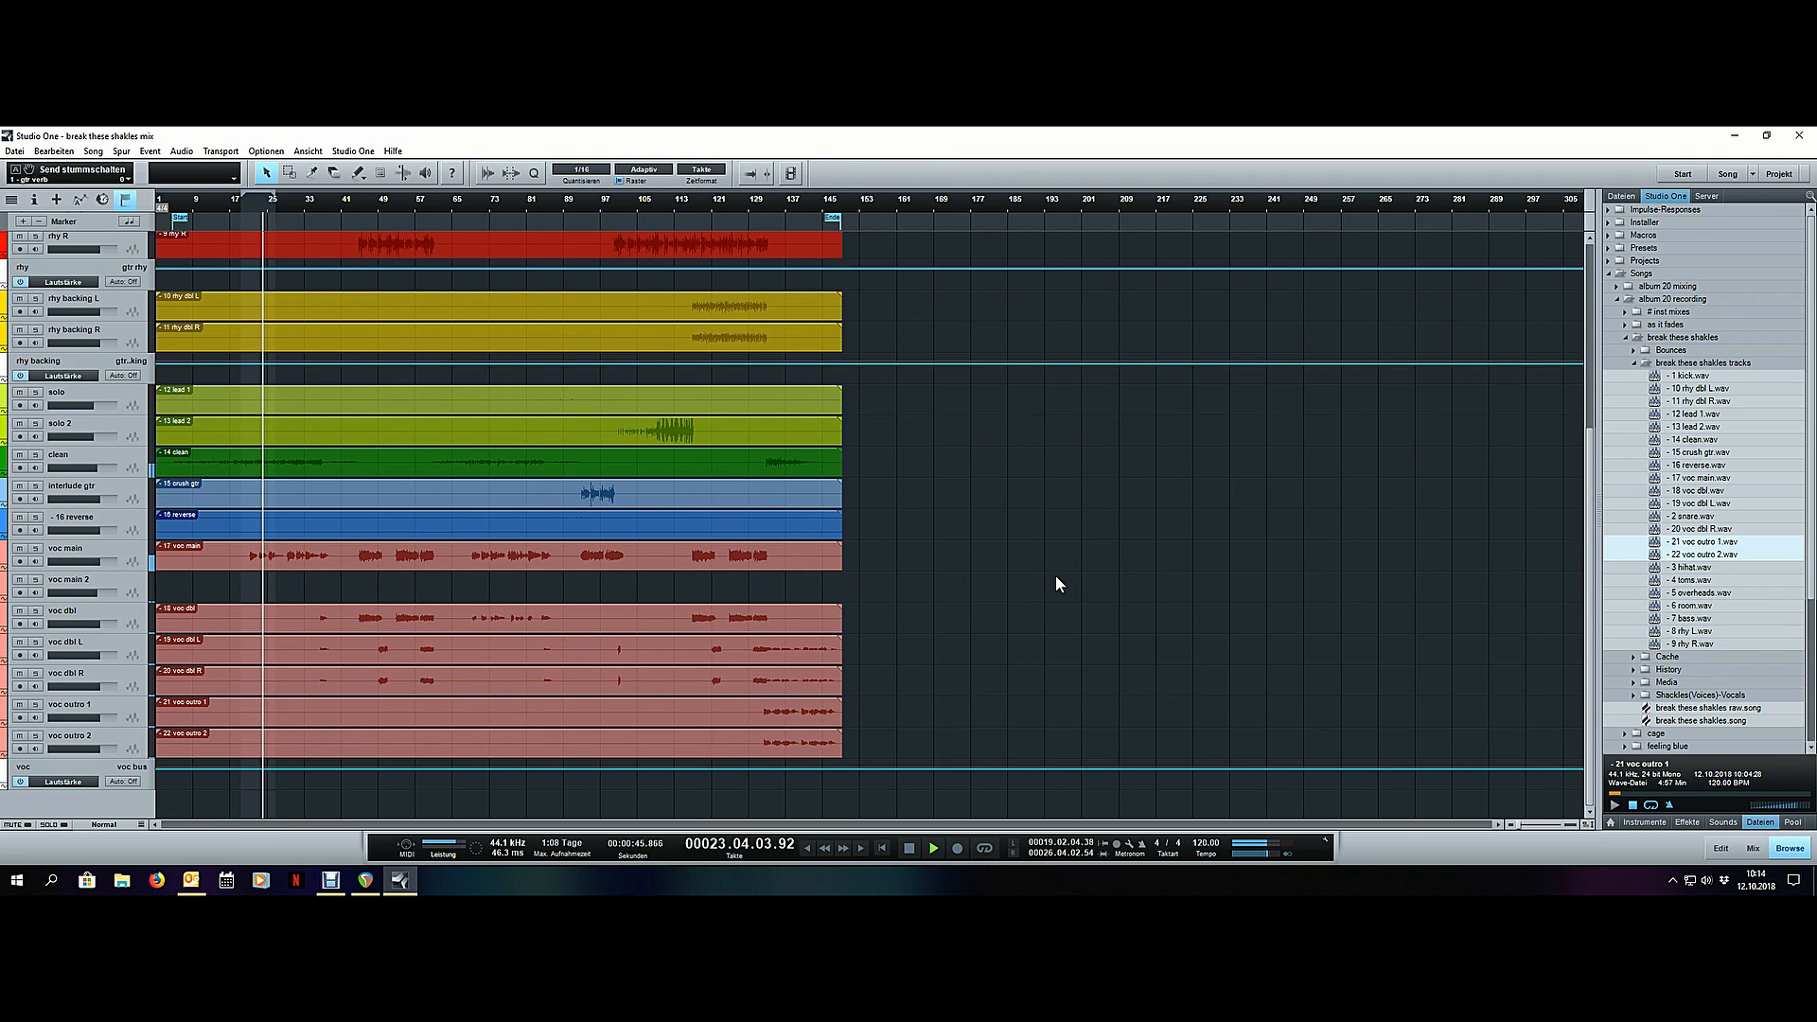
{"action": "key", "text": "F3"}
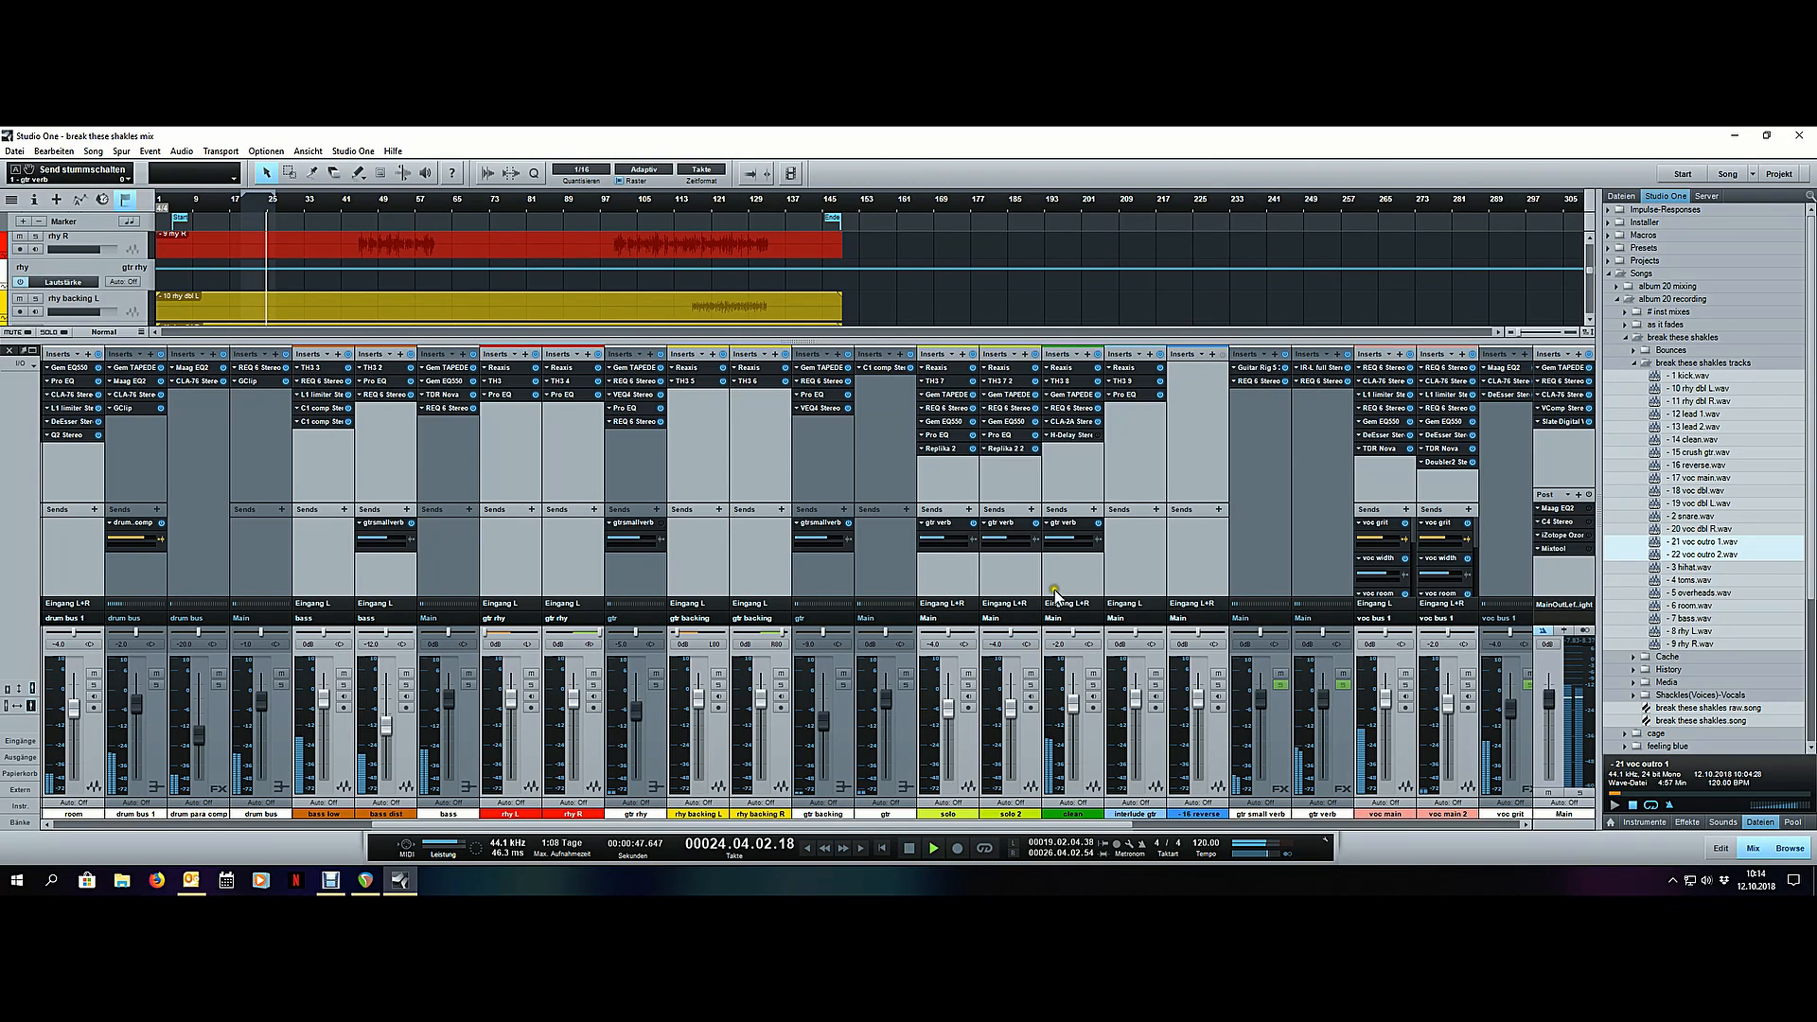
{"action": "left_click_drag", "start_coordinate": [1110, 831], "coordinate": [1558, 843]}
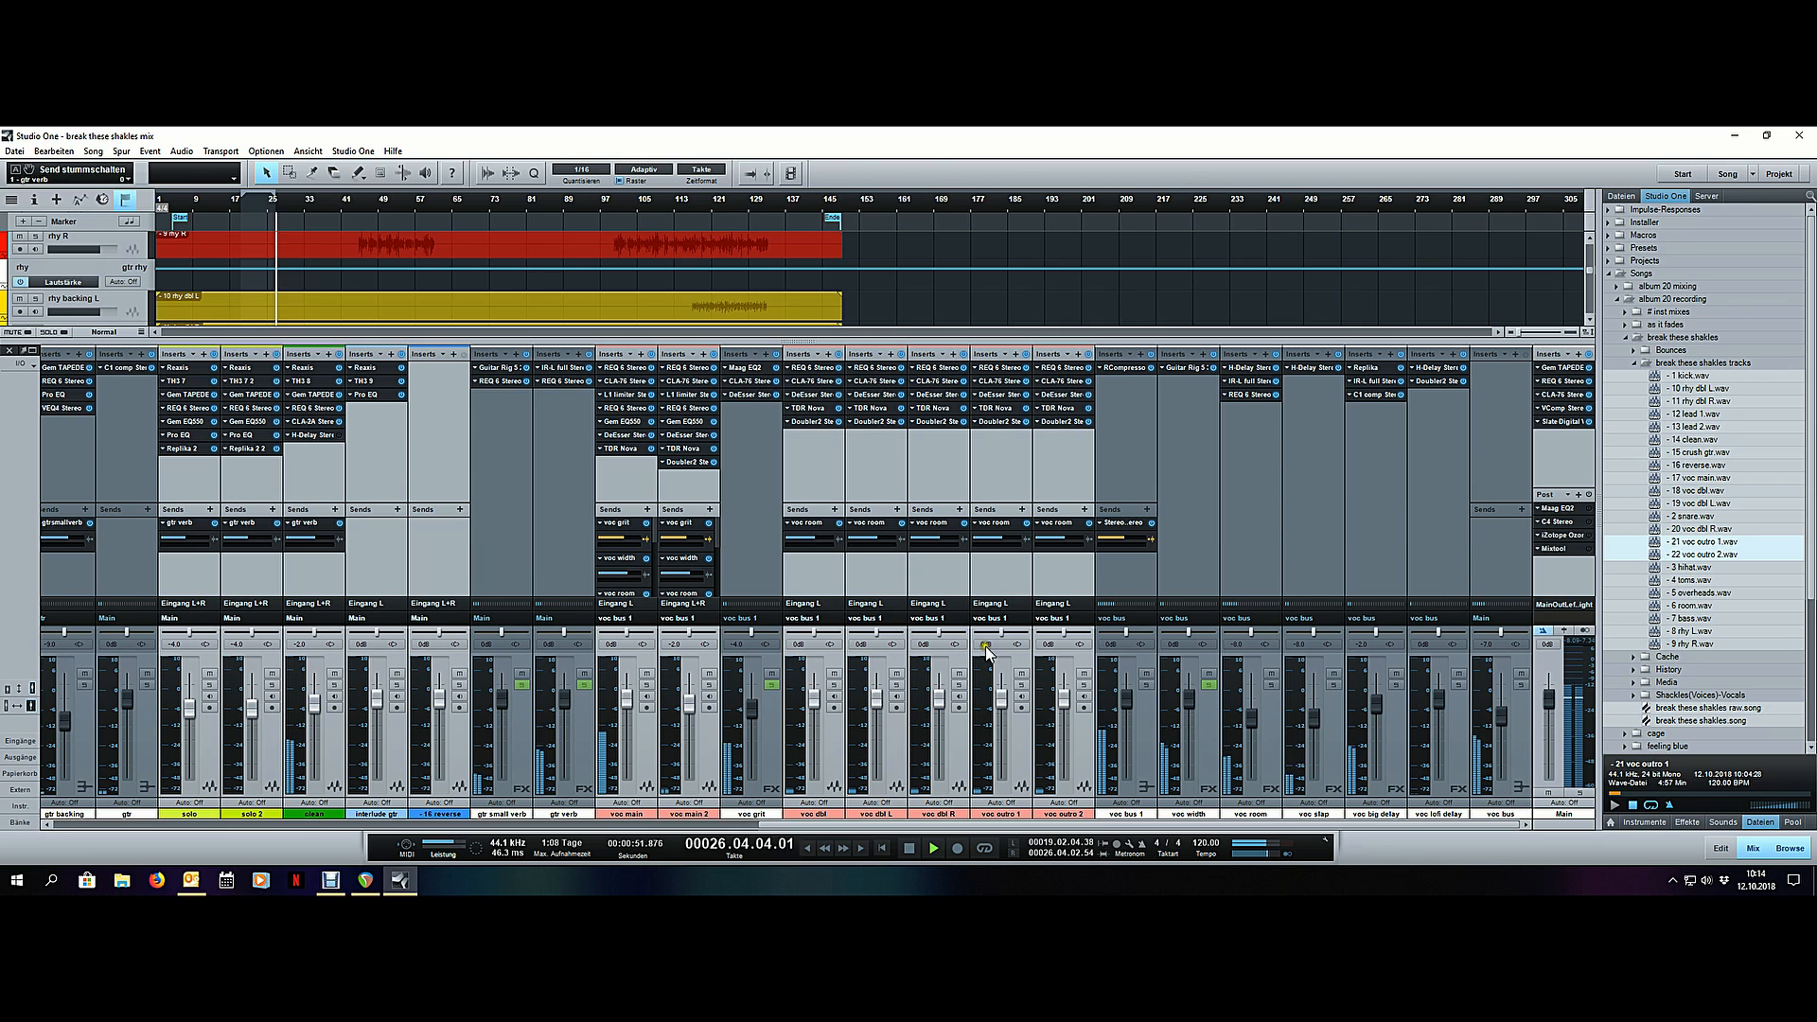
{"action": "key", "text": "space"}
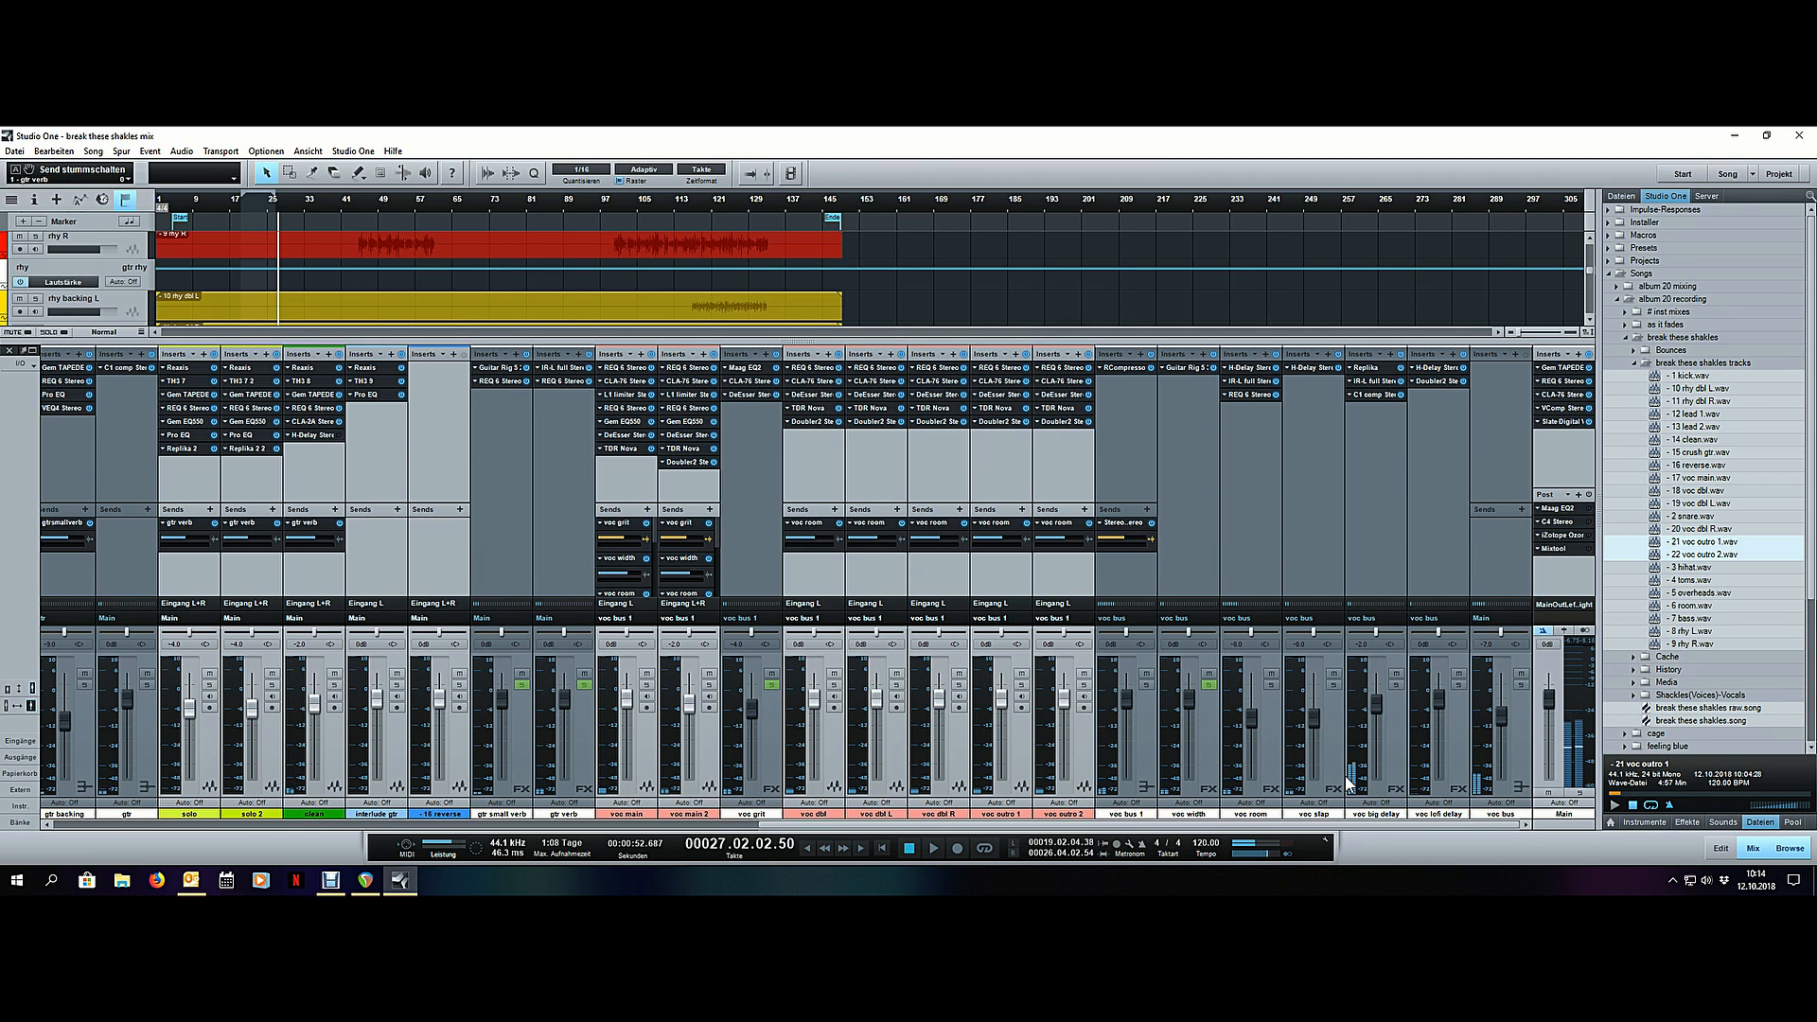
{"action": "left_click", "coordinate": [1395, 746]}
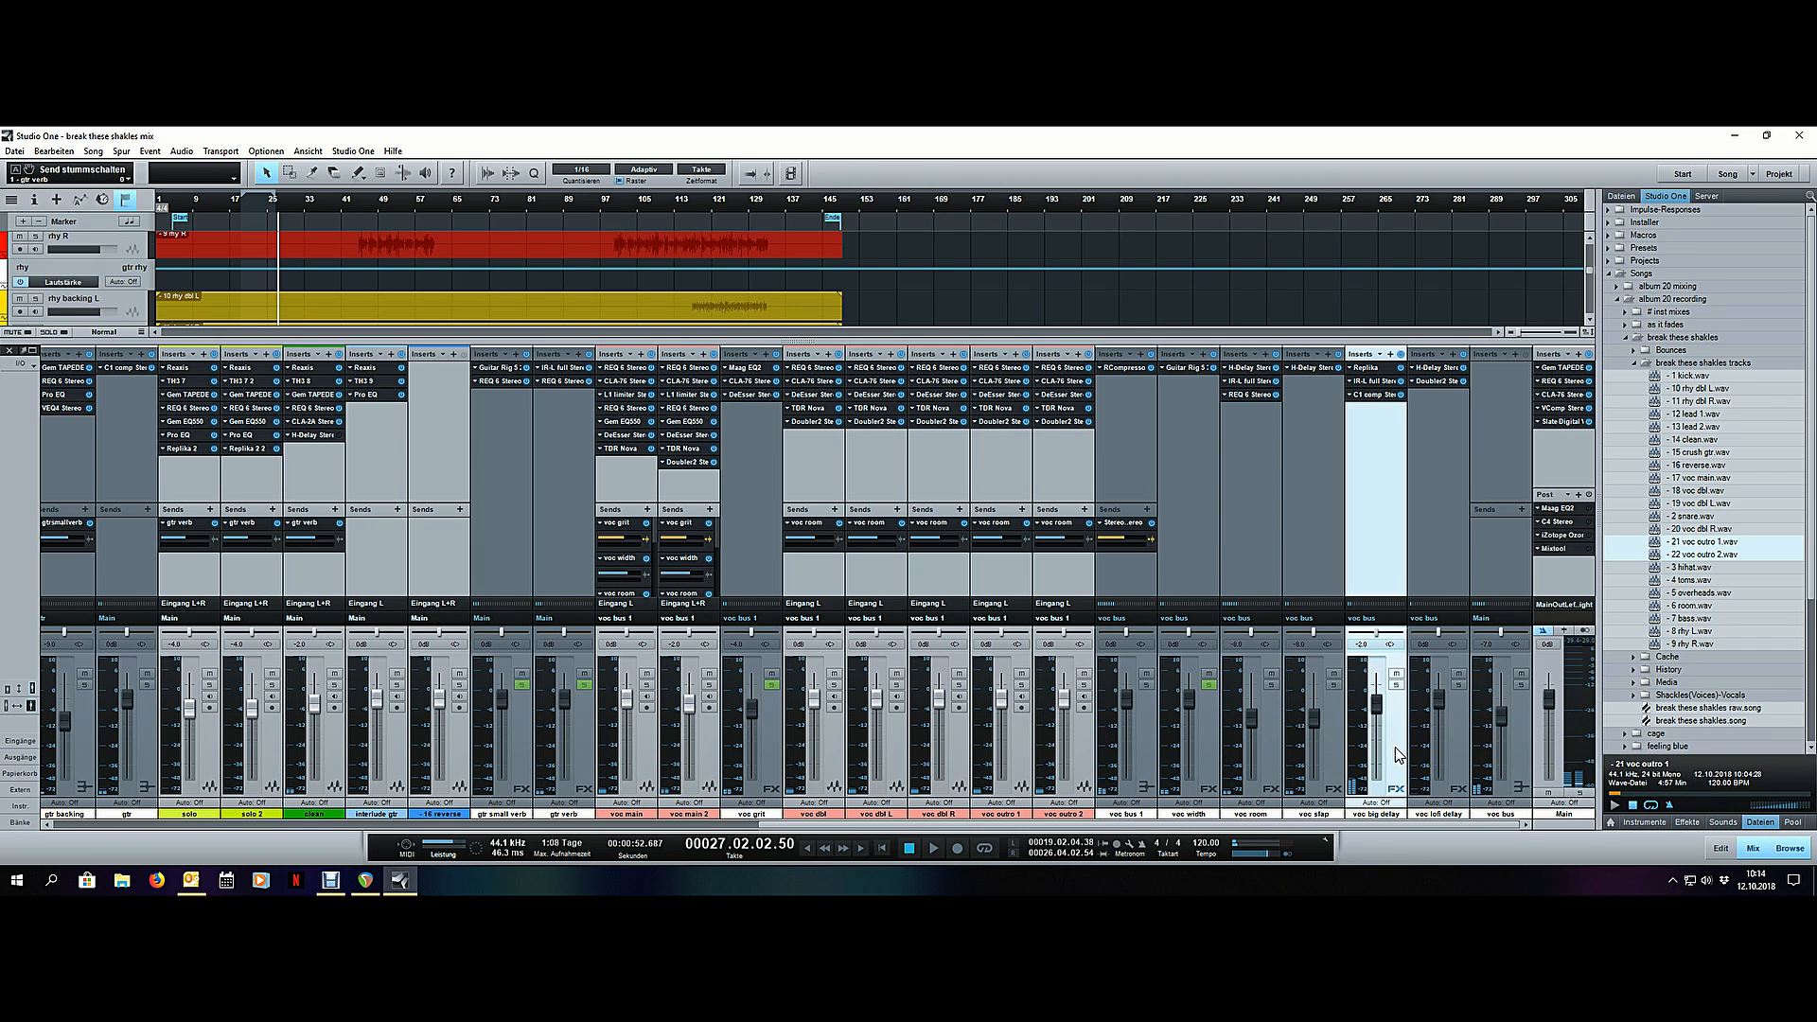
- Return to the arrangement, select the voc main clip and enlarge the vocal tracks to examine their waveforms
{"action": "key", "text": "F3"}
{"action": "scroll", "coordinate": [1026, 536], "scroll_direction": "up", "scroll_amount": 6}
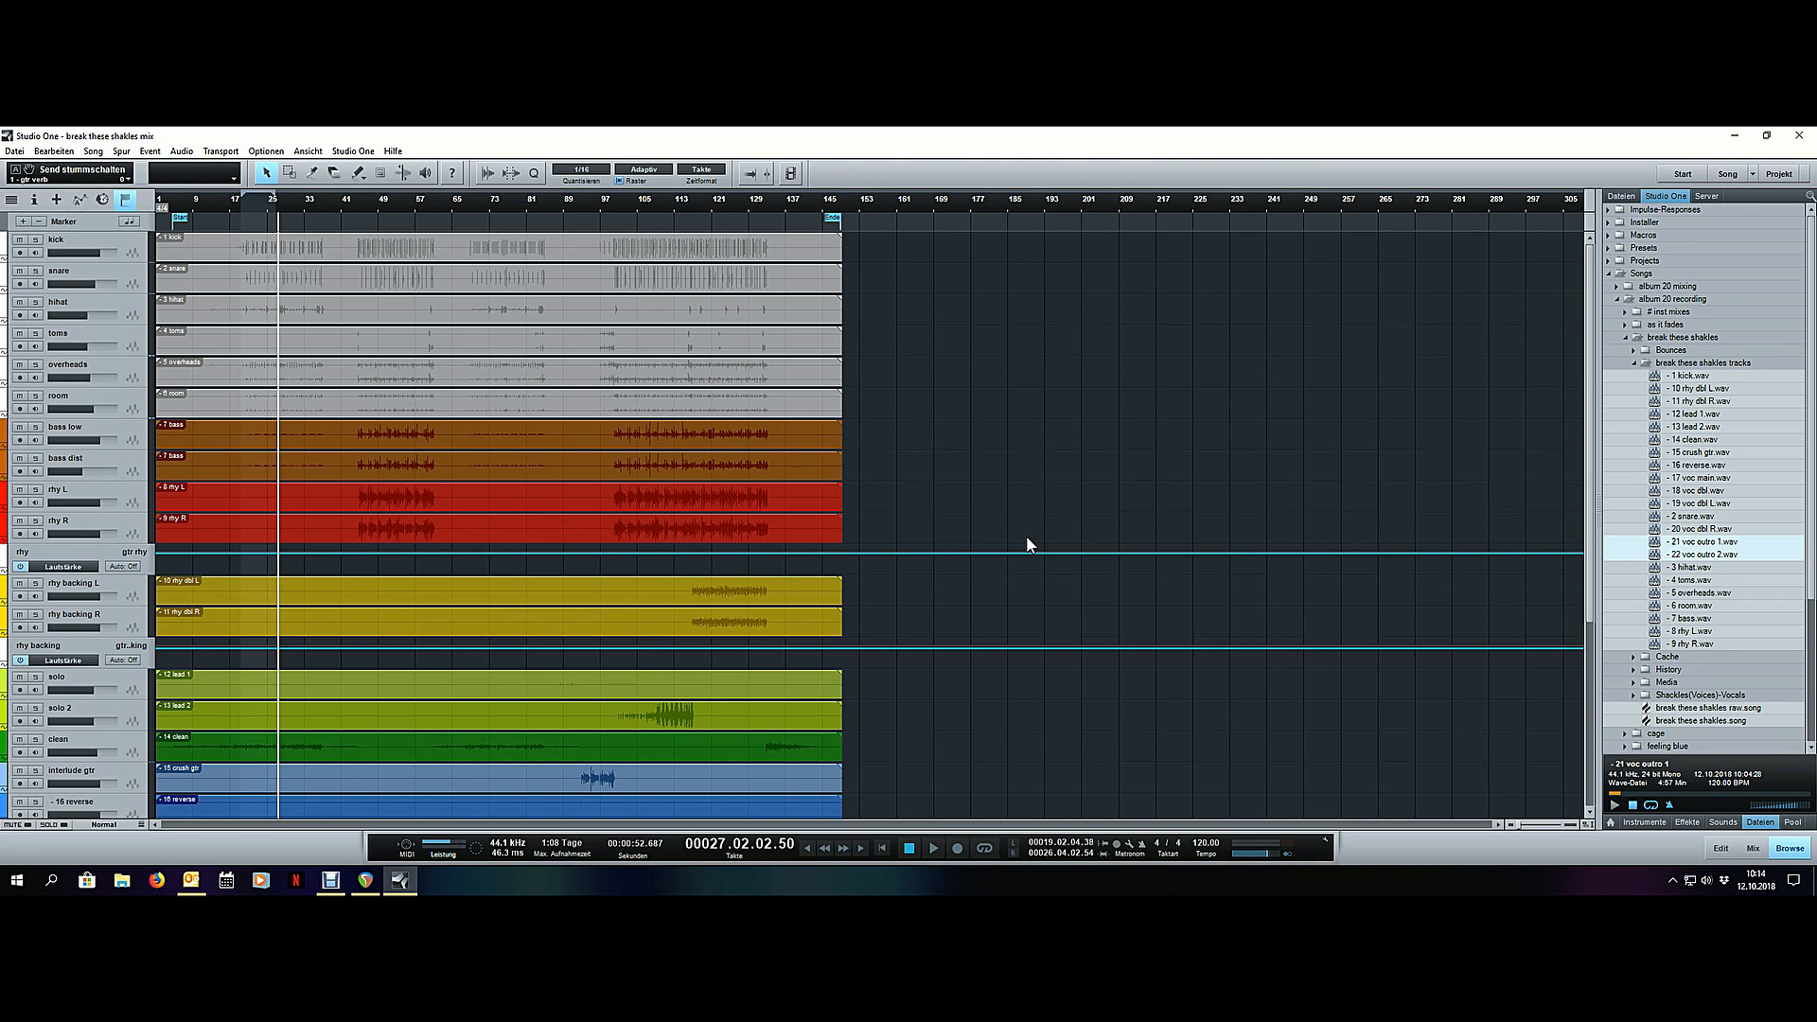
{"action": "scroll", "coordinate": [1028, 545], "scroll_direction": "down", "scroll_amount": 5}
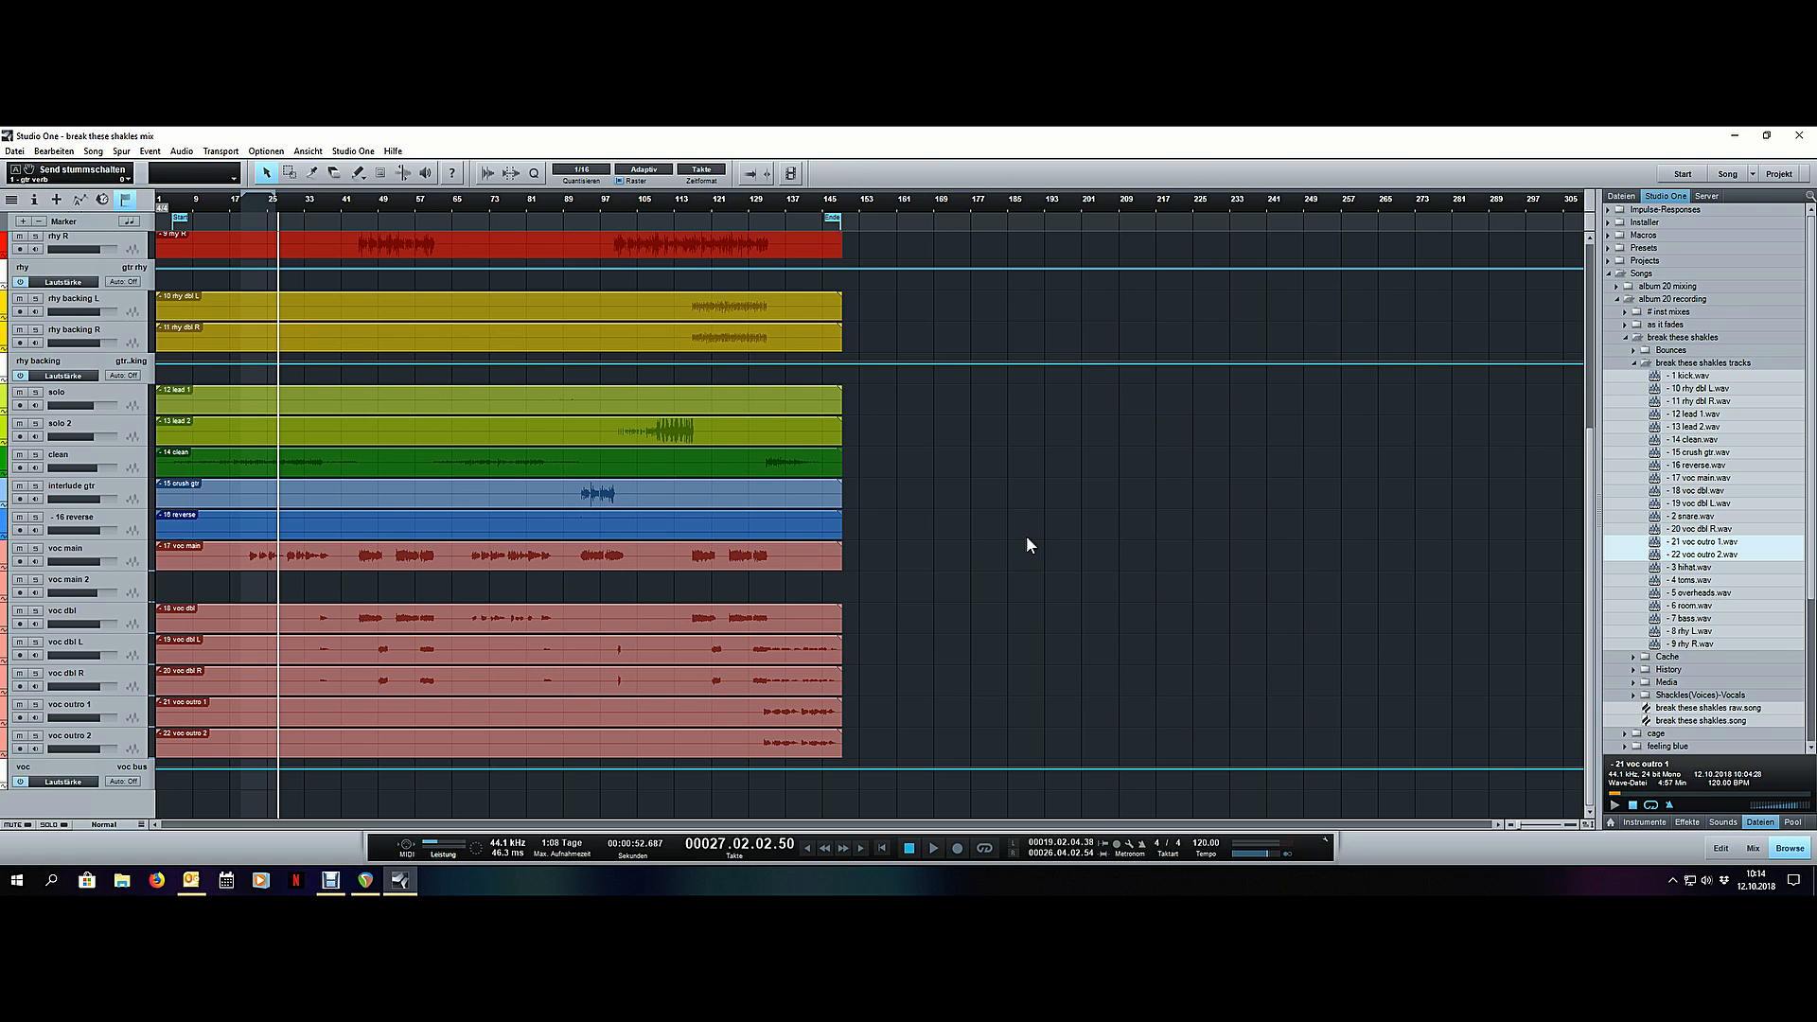
{"action": "left_click", "coordinate": [540, 566]}
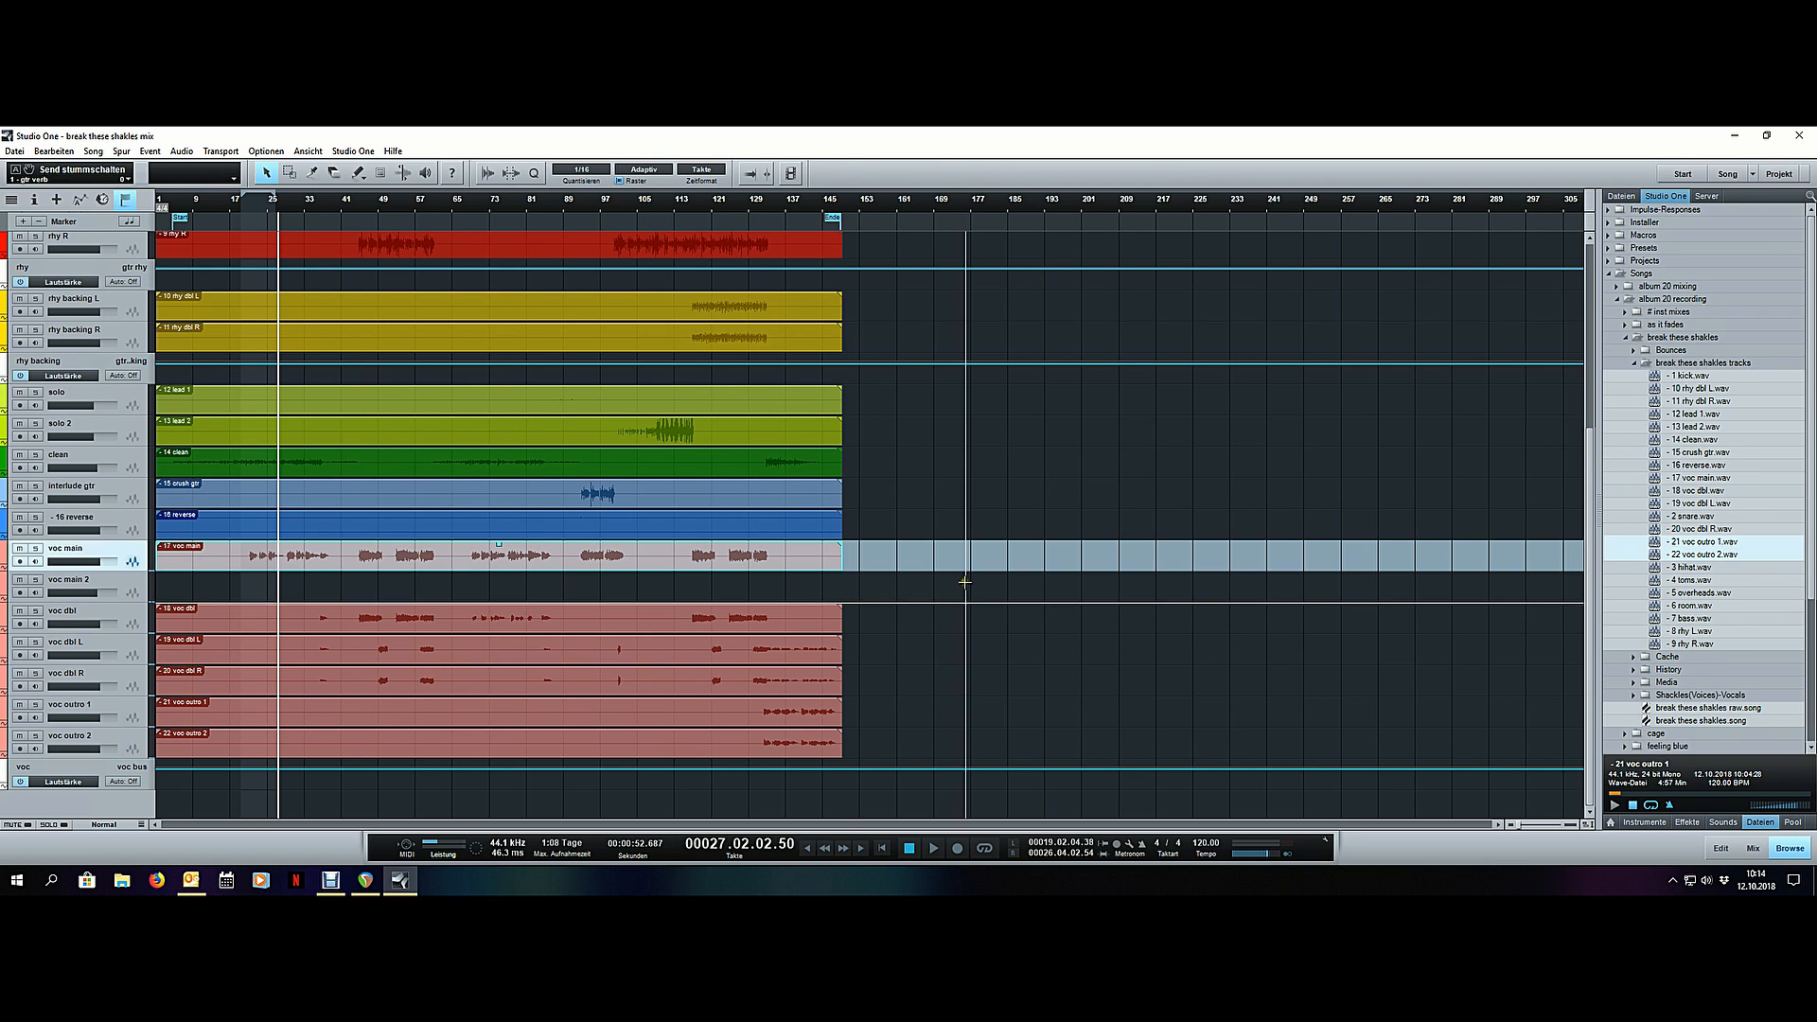
{"action": "scroll", "coordinate": [966, 582], "scroll_direction": "up", "scroll_amount": 1}
{"action": "scroll", "coordinate": [965, 580], "scroll_direction": "down", "scroll_amount": 3}
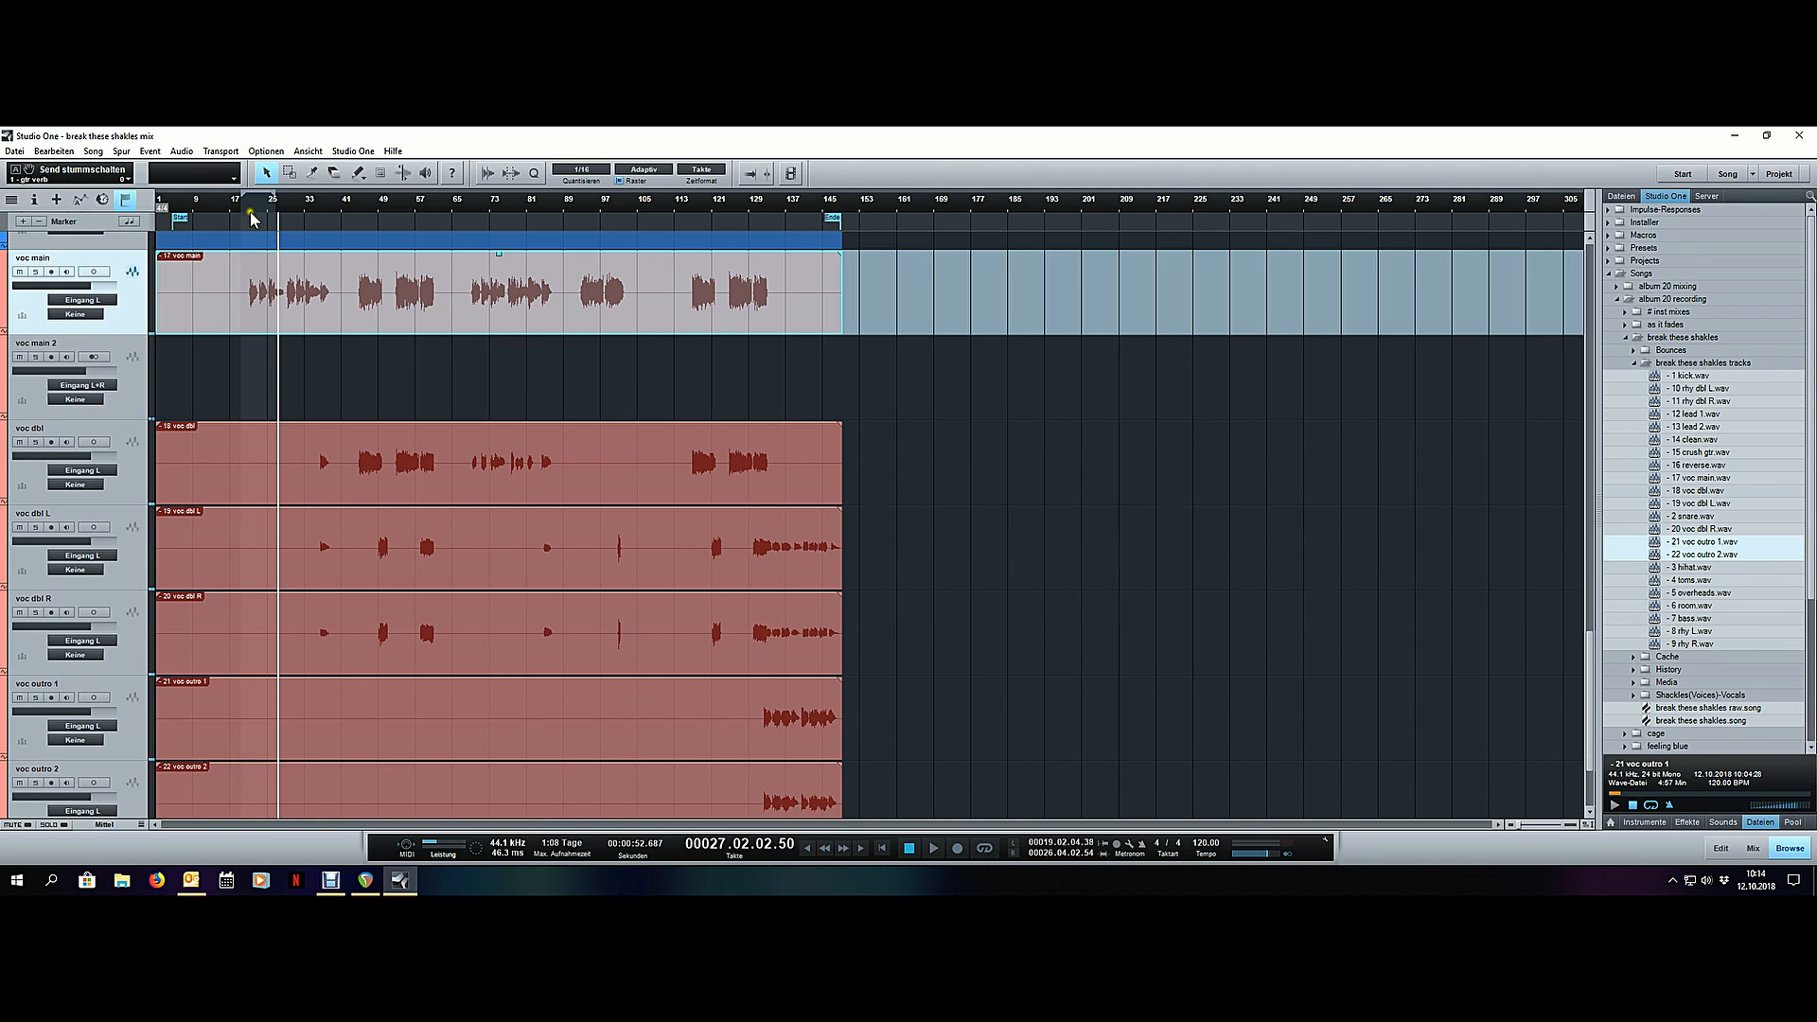
{"action": "scroll", "coordinate": [244, 208], "scroll_direction": "up", "scroll_amount": 2}
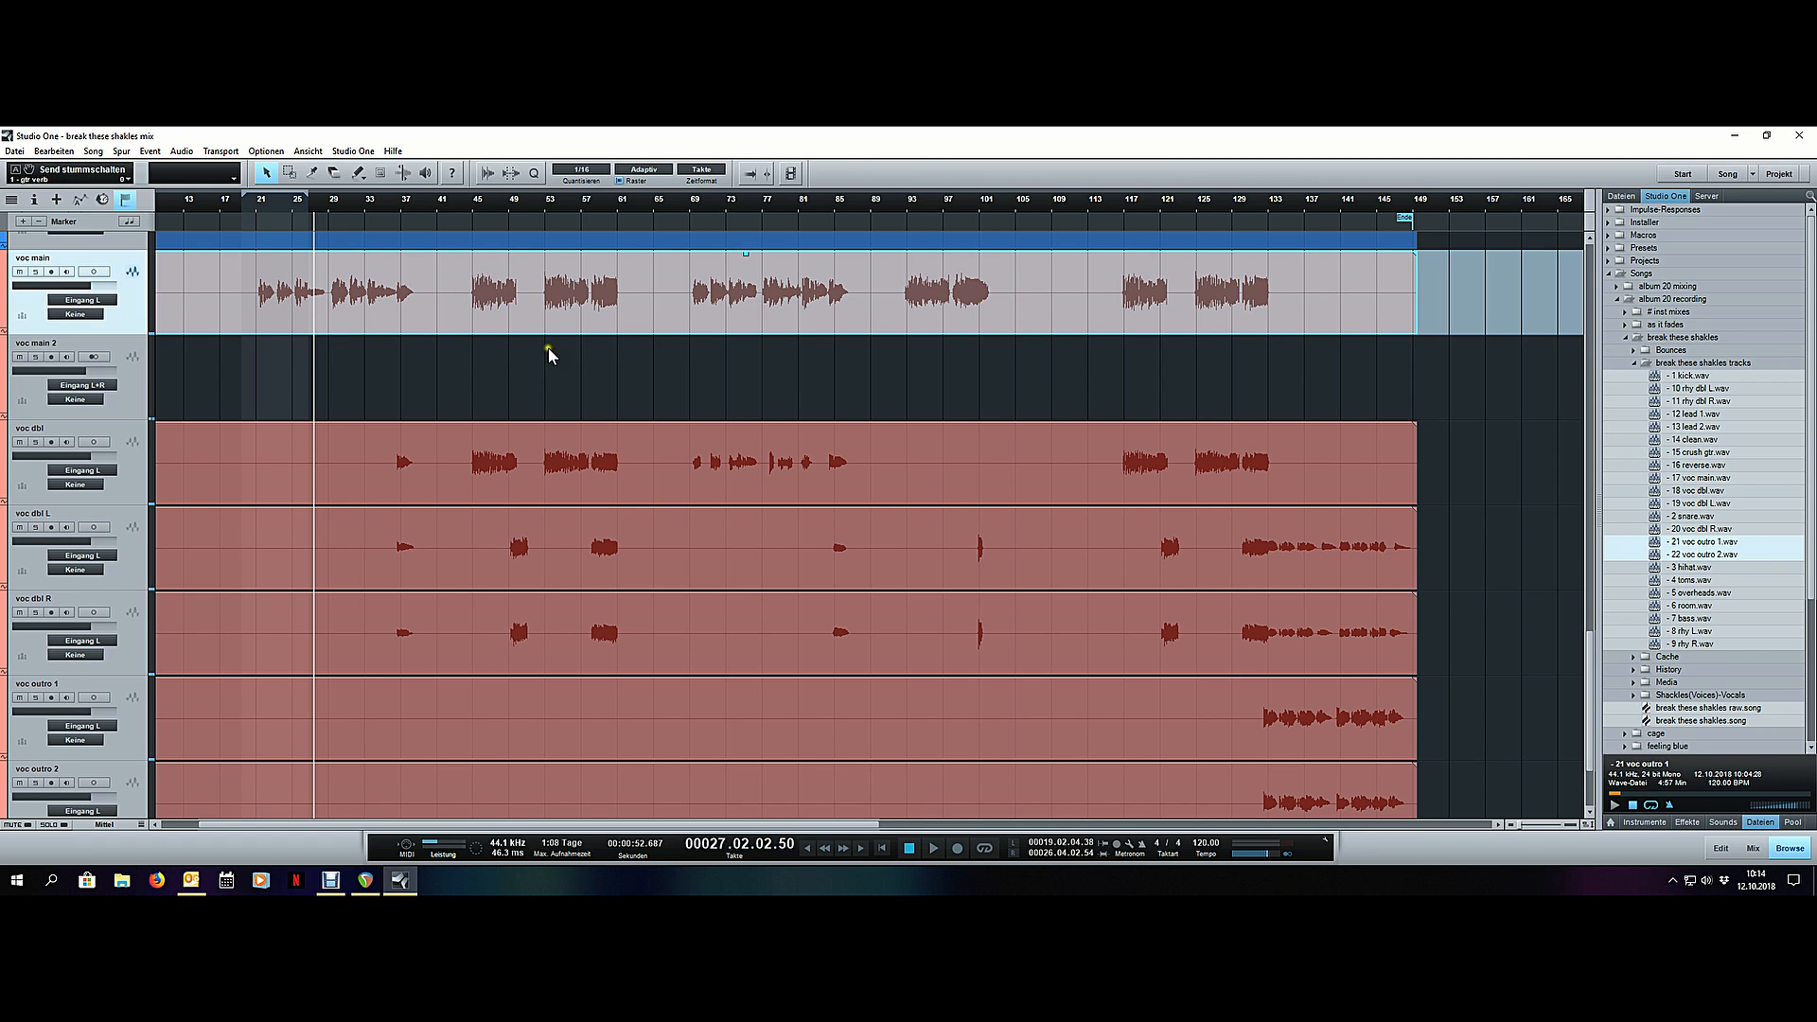
- Inspect the CLA-76 compressor on the voc main channel, close it and return to the arrangement
{"action": "key", "text": "F3"}
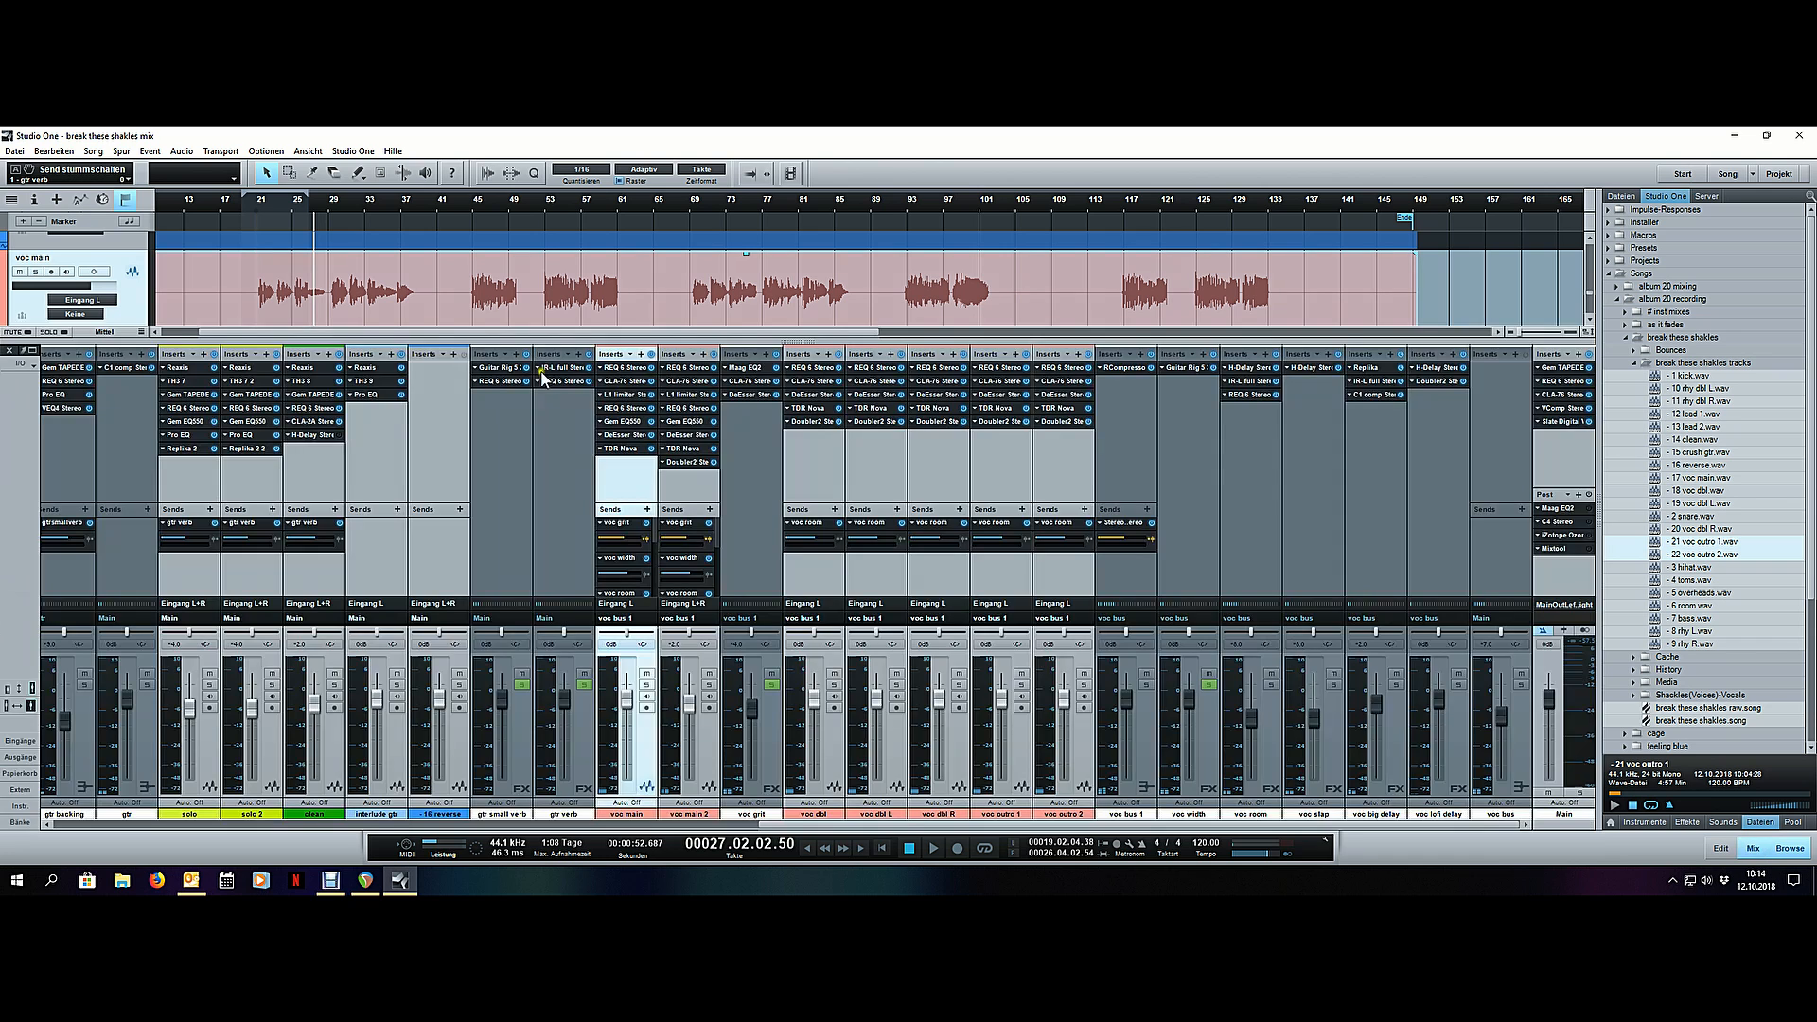
{"action": "left_click", "coordinate": [621, 383]}
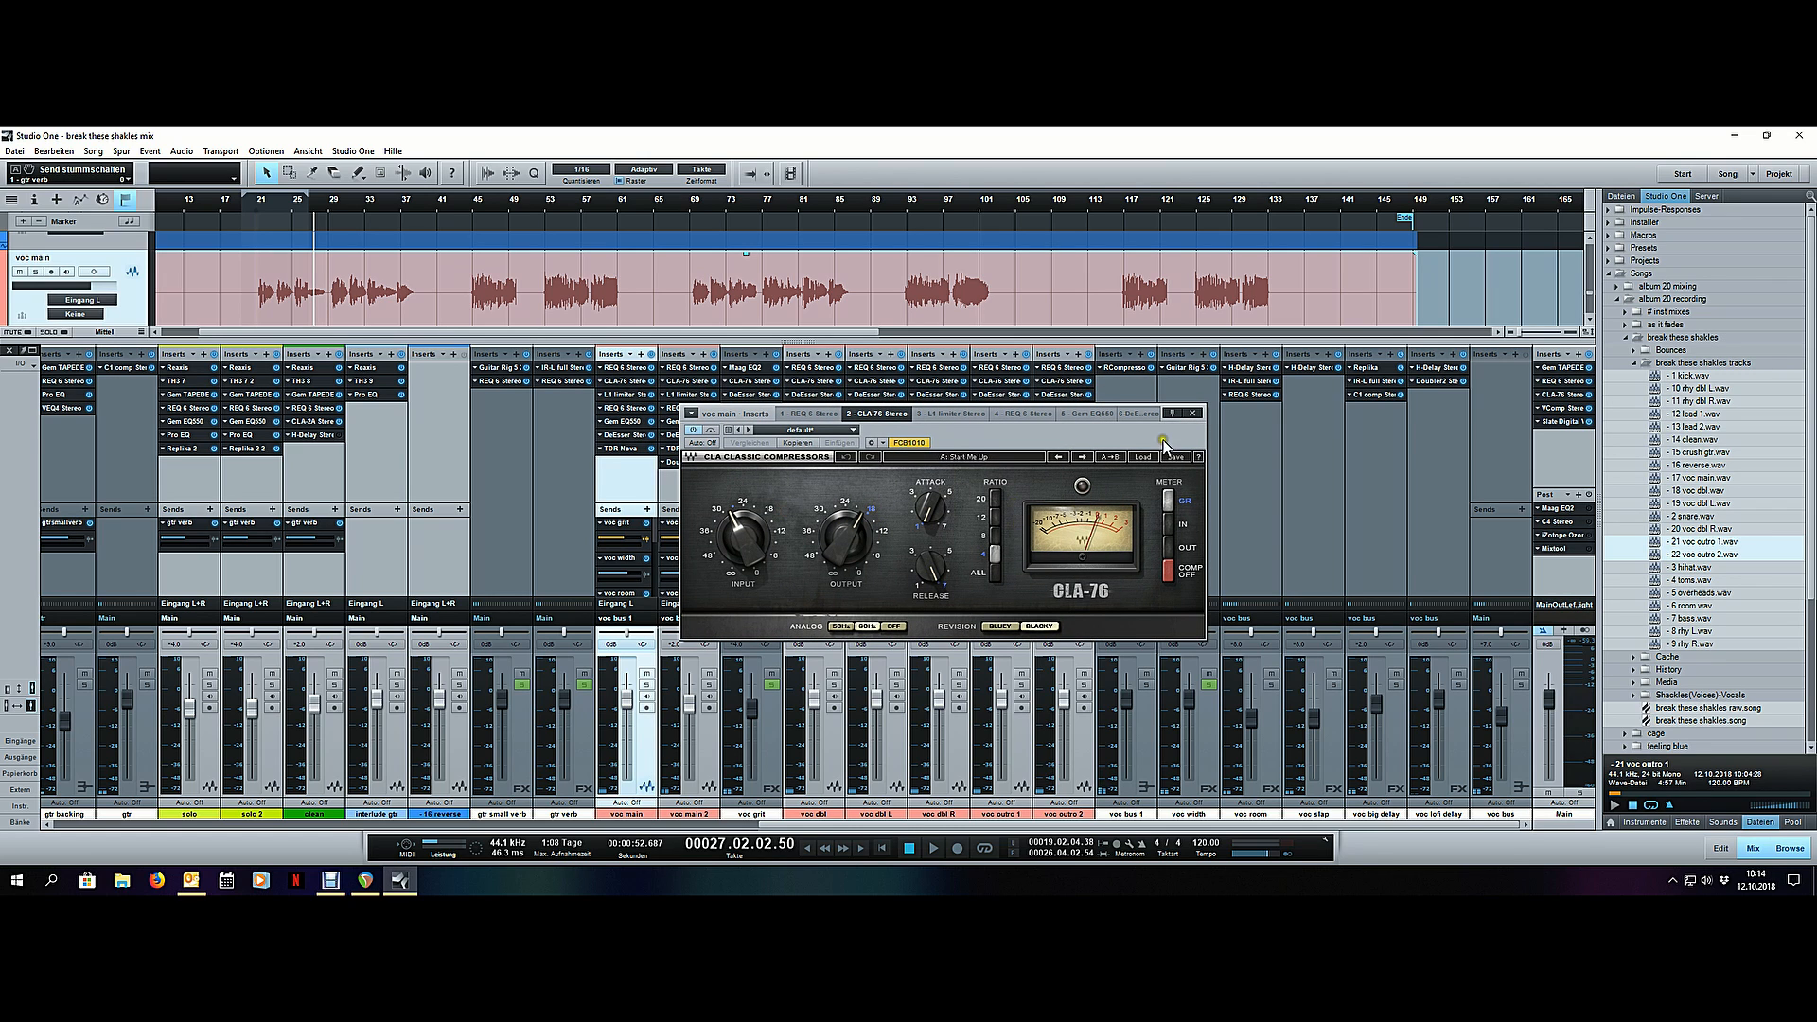
{"action": "left_click", "coordinate": [1191, 414]}
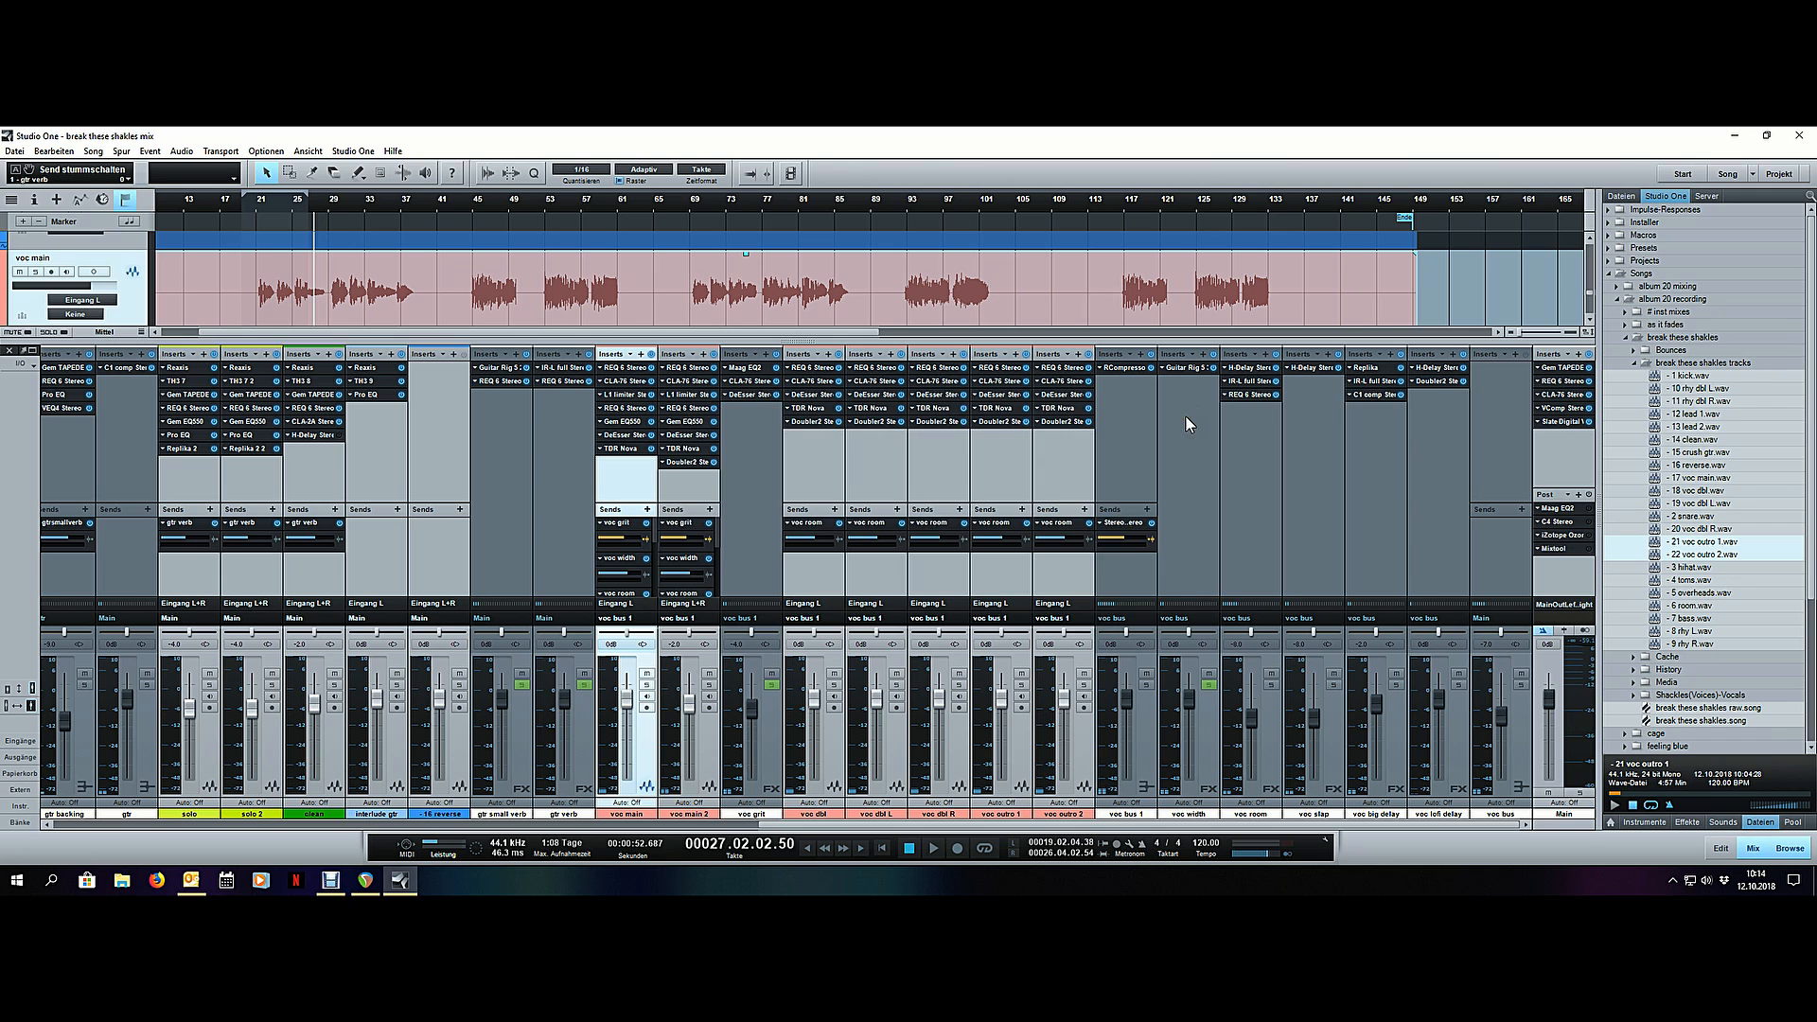
{"action": "key", "text": "F3"}
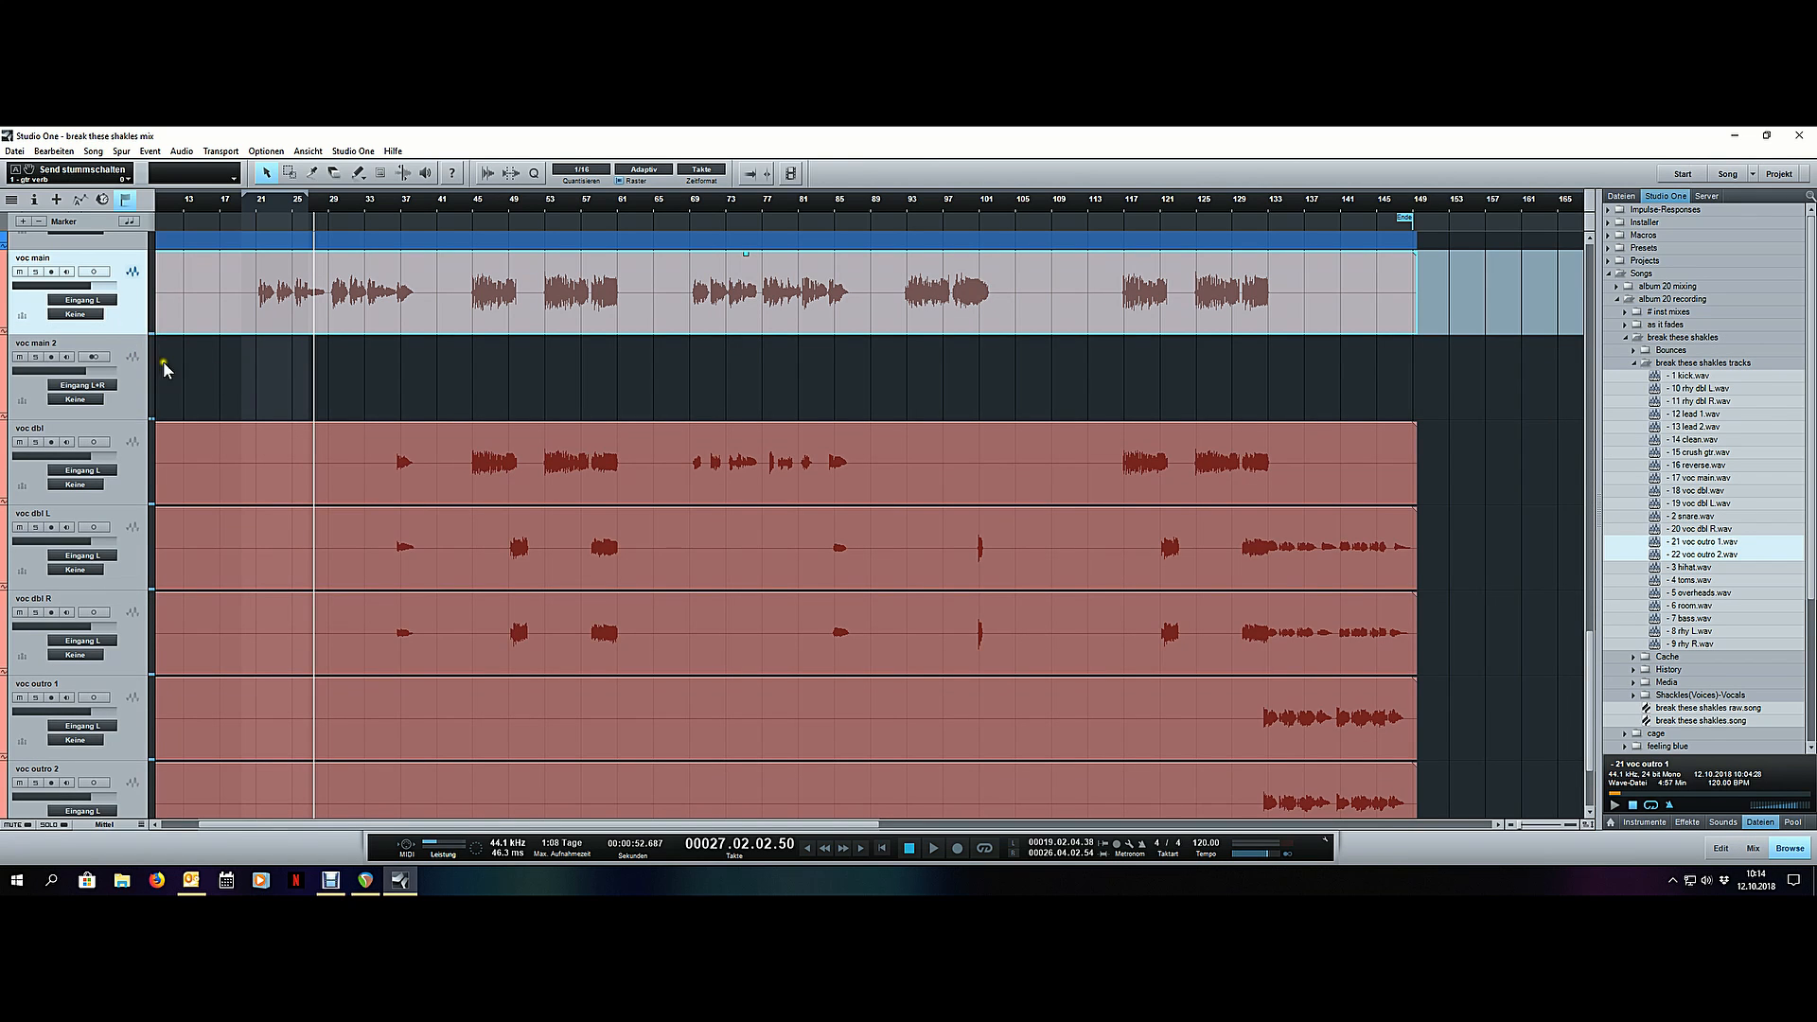
- Reduce the height of the enlarged tracks and look over the guitar and vocal tracks in the arrangement
{"action": "scroll", "coordinate": [283, 369], "scroll_direction": "down", "scroll_amount": 3}
{"action": "scroll", "coordinate": [283, 369], "scroll_direction": "up", "scroll_amount": 1}
{"action": "left_click", "coordinate": [129, 600]}
{"action": "left_click", "coordinate": [133, 554]}
{"action": "scroll", "coordinate": [1319, 559], "scroll_direction": "down", "scroll_amount": 2}
{"action": "scroll", "coordinate": [1319, 558], "scroll_direction": "up", "scroll_amount": 10}
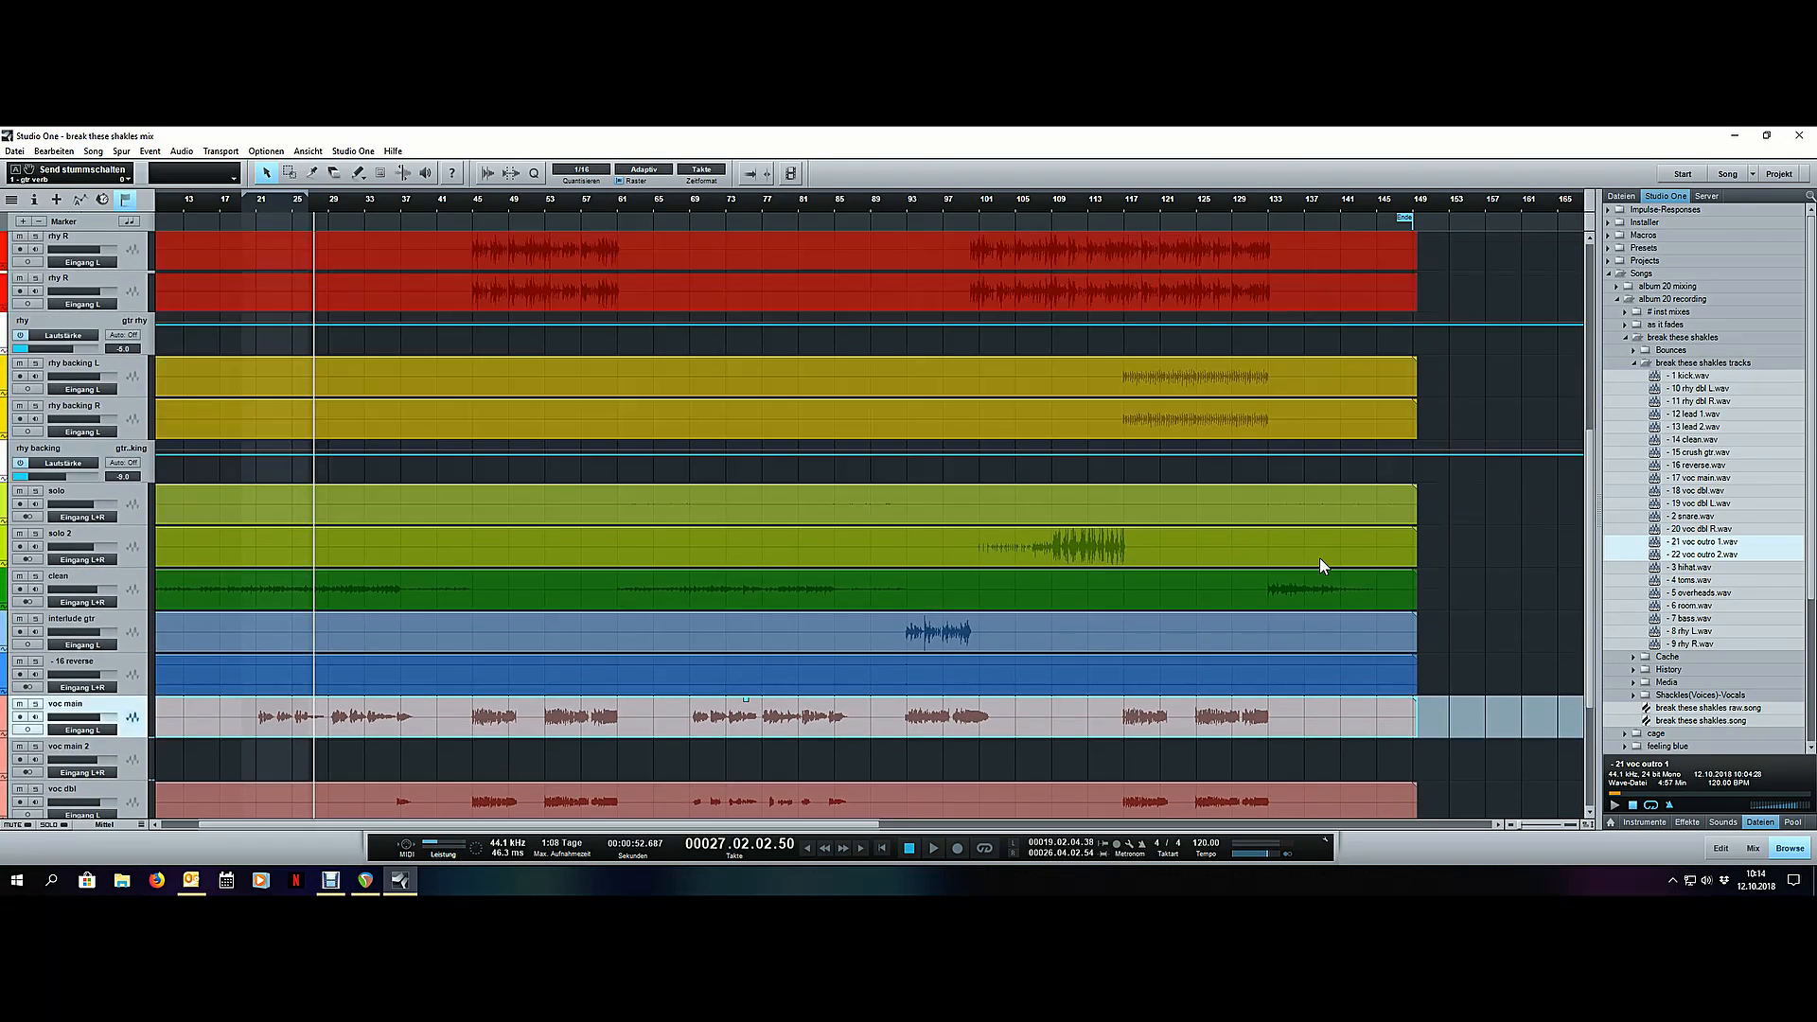
{"action": "scroll", "coordinate": [1483, 435], "scroll_direction": "down", "scroll_amount": 1}
{"action": "scroll", "coordinate": [1482, 435], "scroll_direction": "down", "scroll_amount": 8}
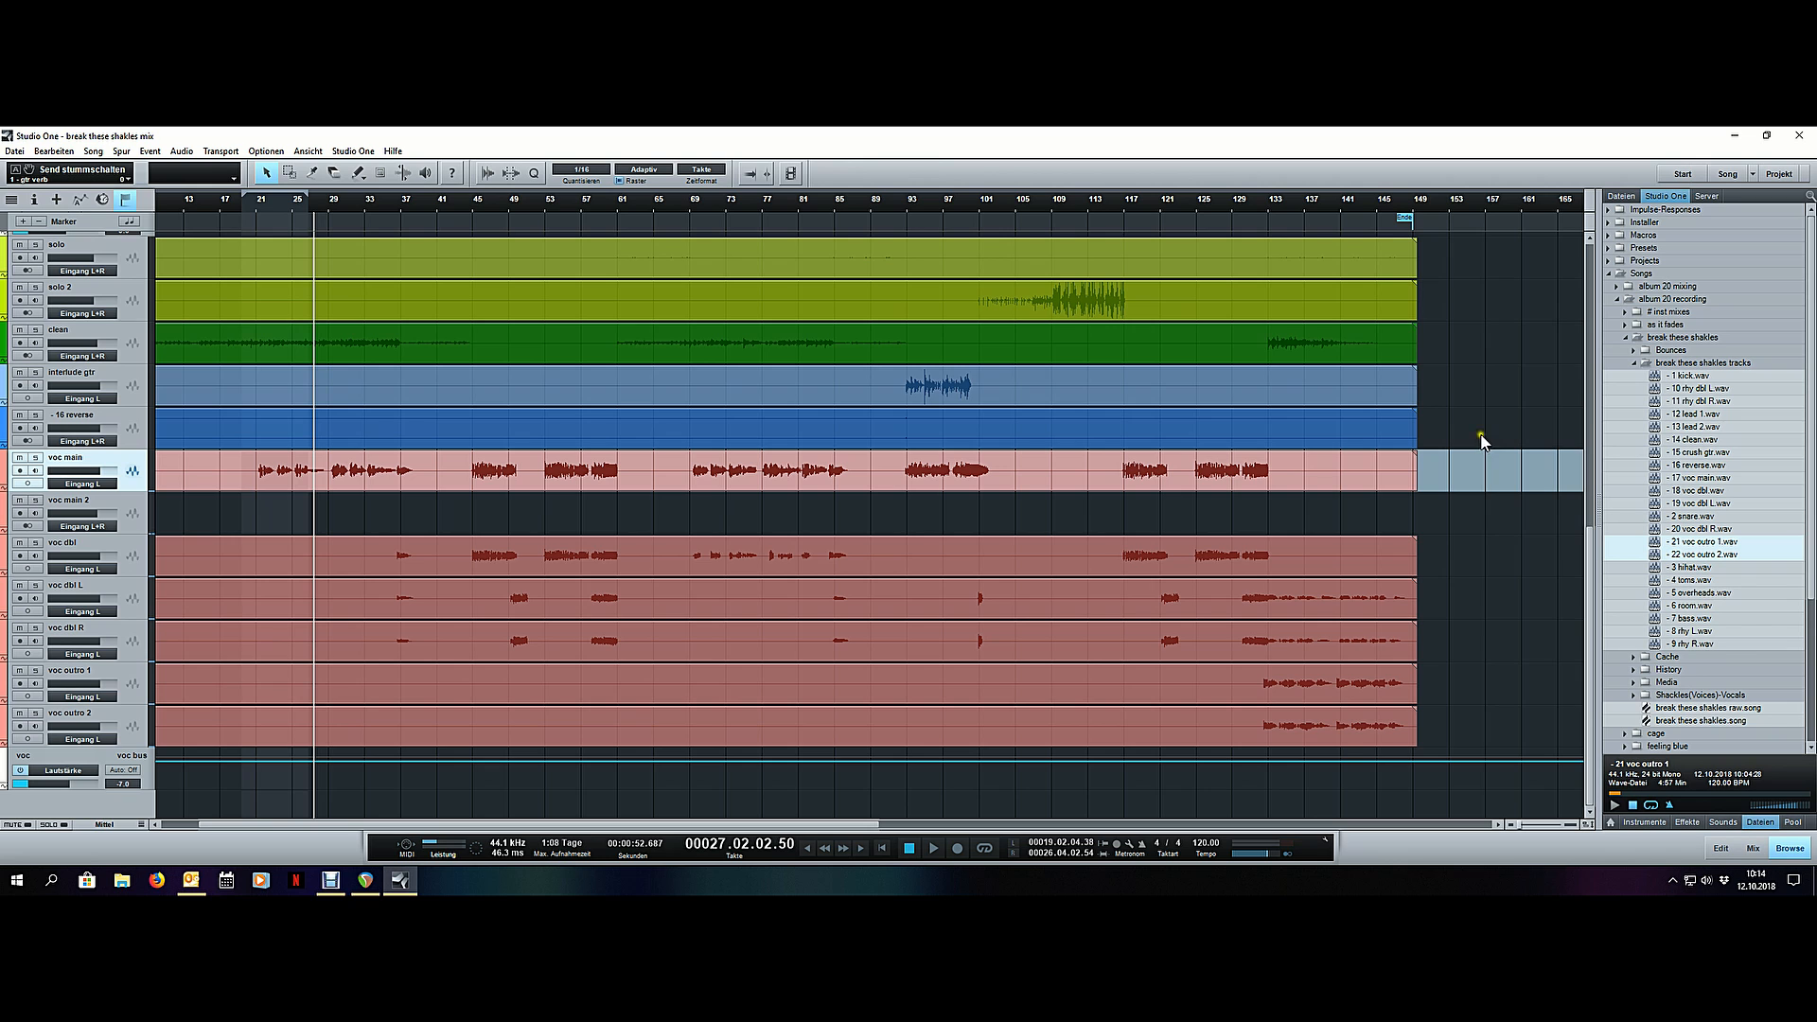
- Review the full song's track layout from the drums to the vocals and save the song
{"action": "scroll", "coordinate": [1382, 204], "scroll_direction": "down", "scroll_amount": 4}
{"action": "scroll", "coordinate": [1145, 374], "scroll_direction": "up", "scroll_amount": 10}
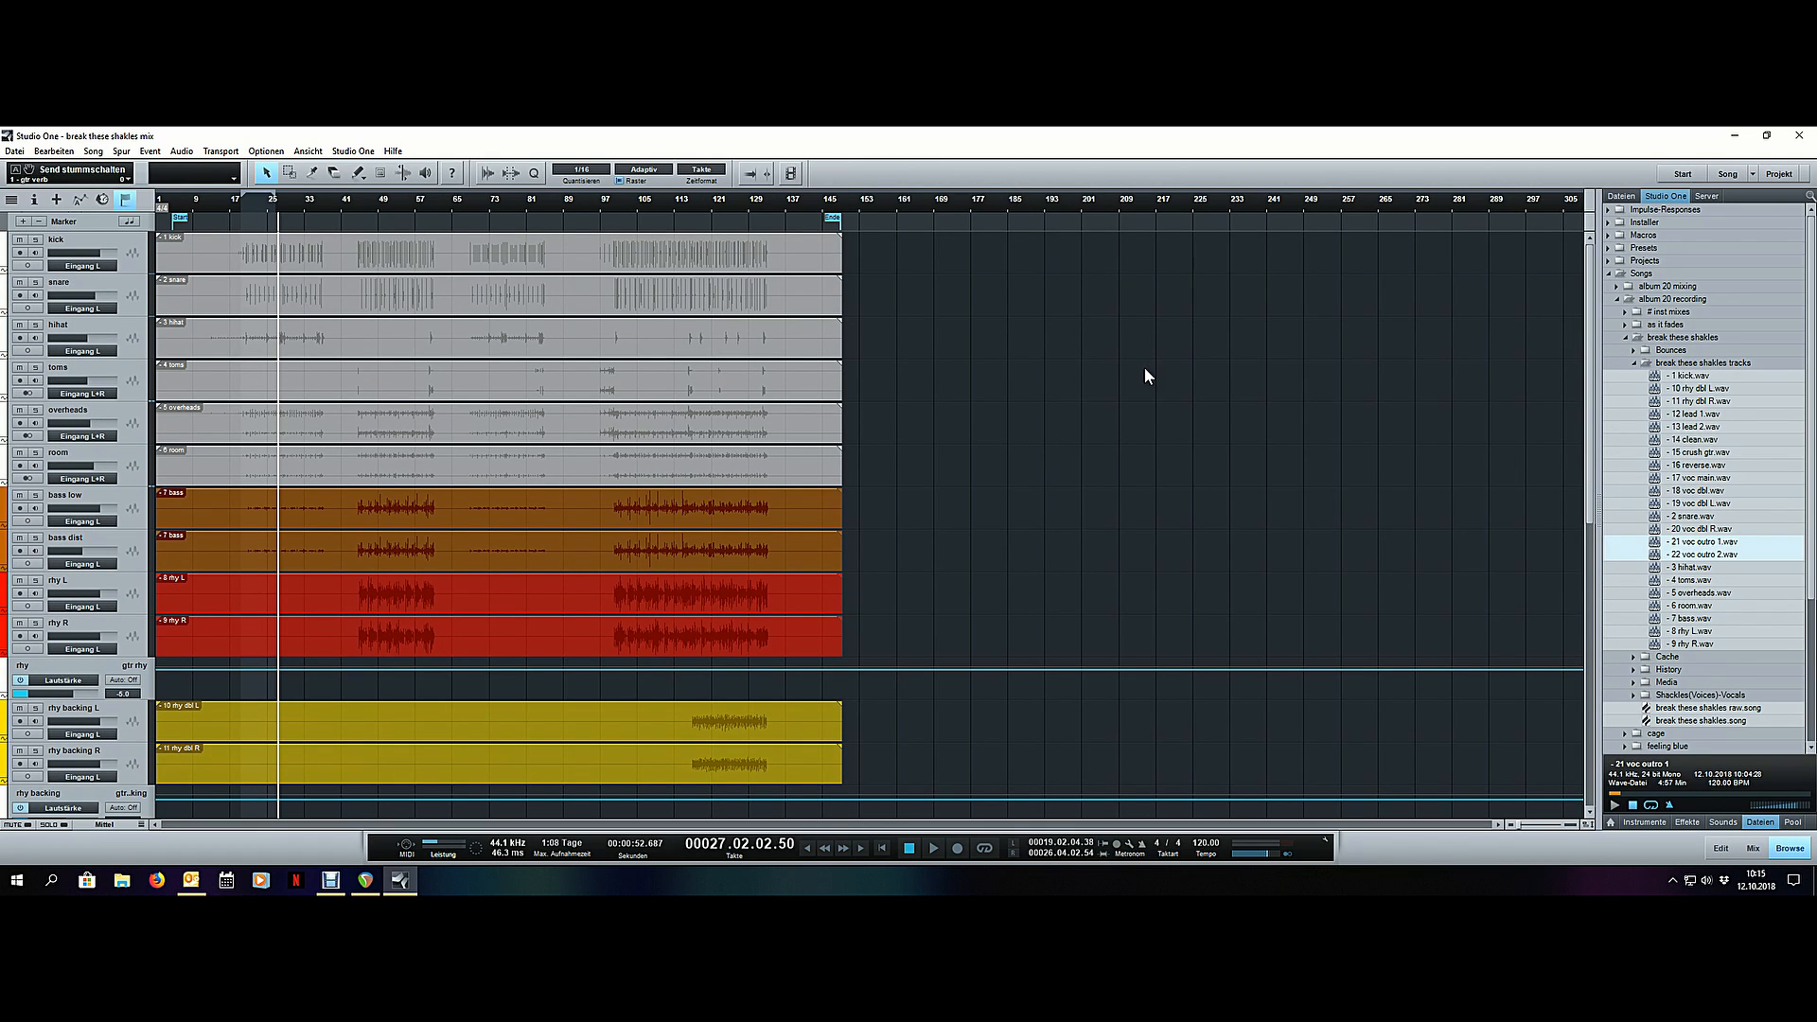
{"action": "scroll", "coordinate": [1144, 376], "scroll_direction": "down", "scroll_amount": 10}
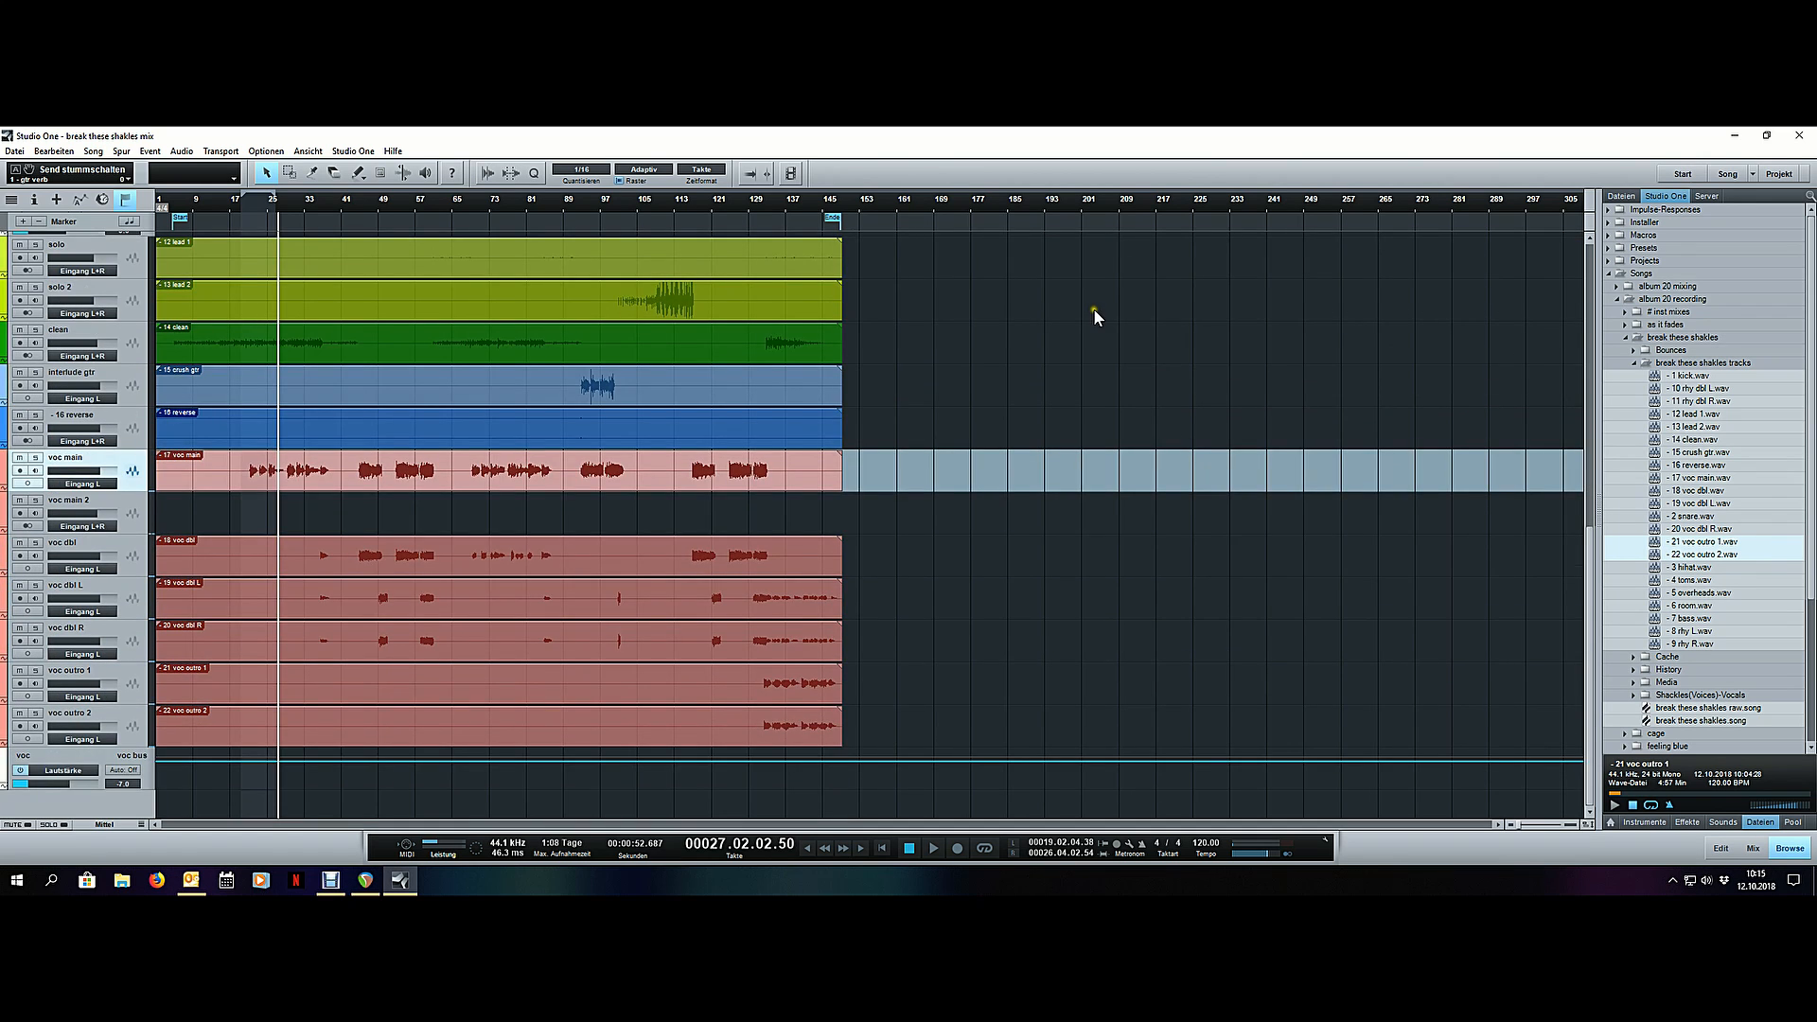
{"action": "scroll", "coordinate": [1095, 313], "scroll_direction": "up", "scroll_amount": 10}
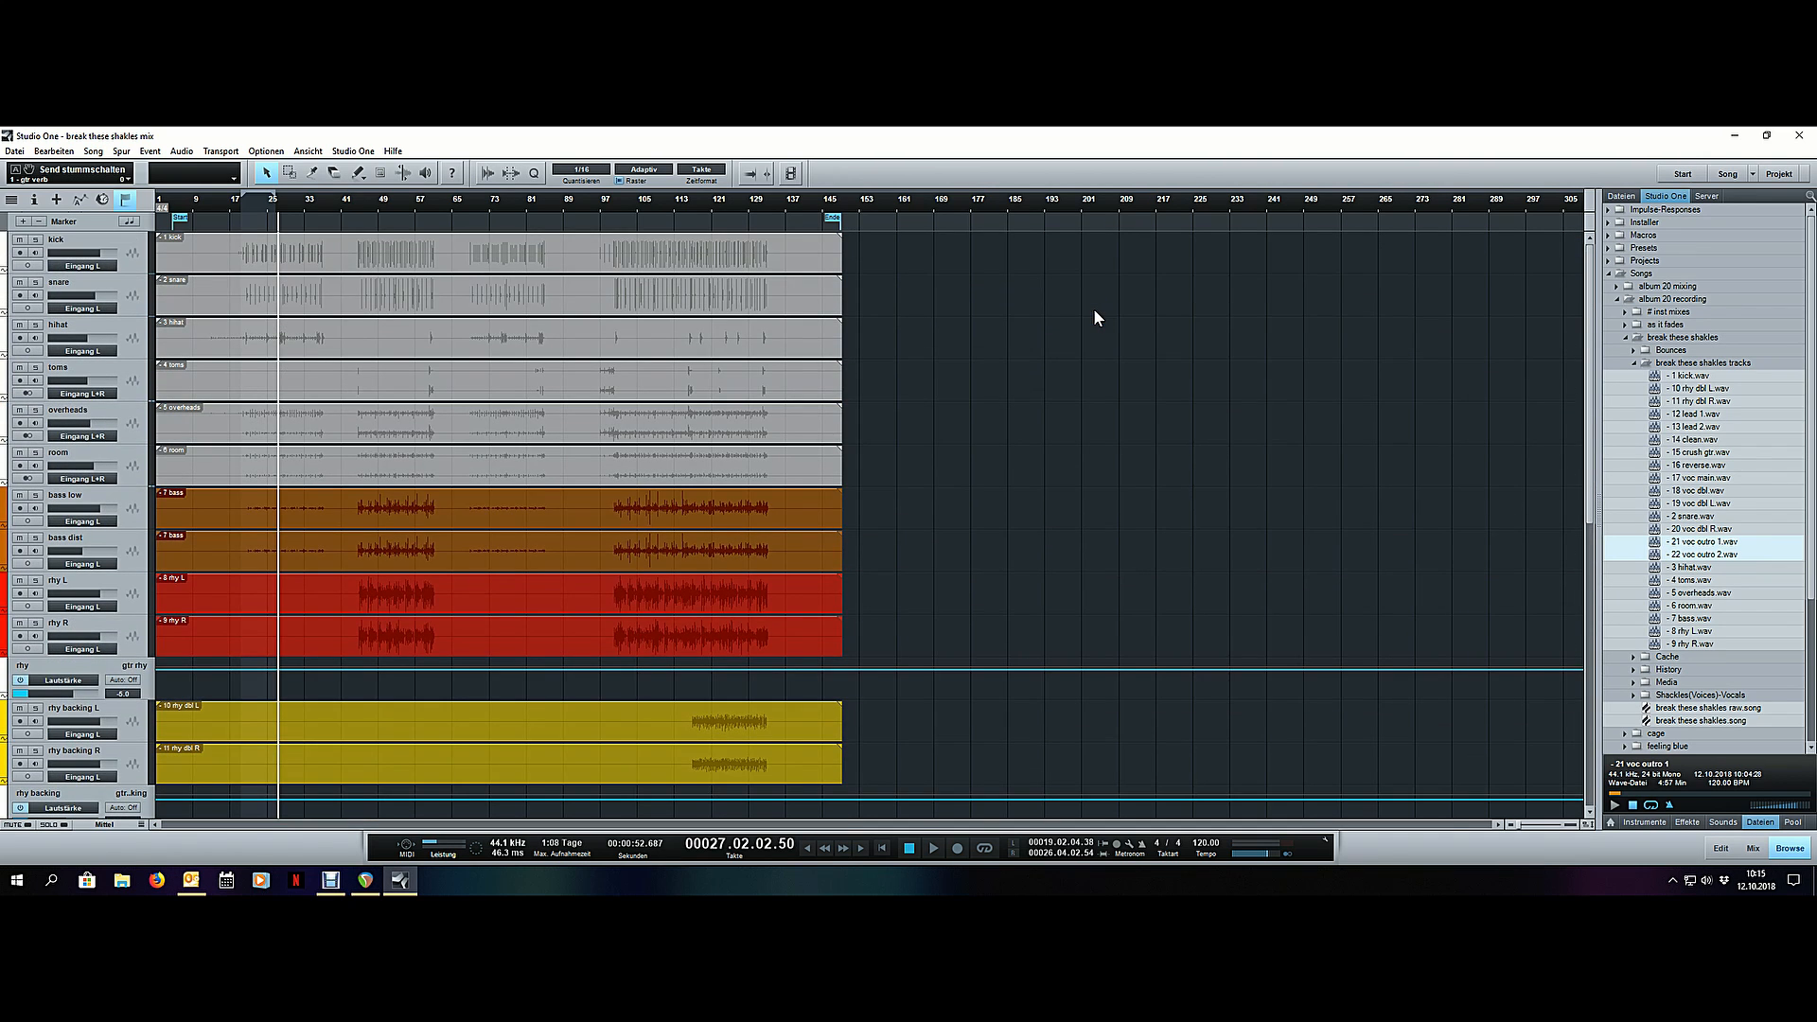
{"action": "scroll", "coordinate": [975, 384], "scroll_direction": "down", "scroll_amount": 5}
{"action": "scroll", "coordinate": [979, 452], "scroll_direction": "up", "scroll_amount": 3}
{"action": "key", "text": "ctrl+s"}
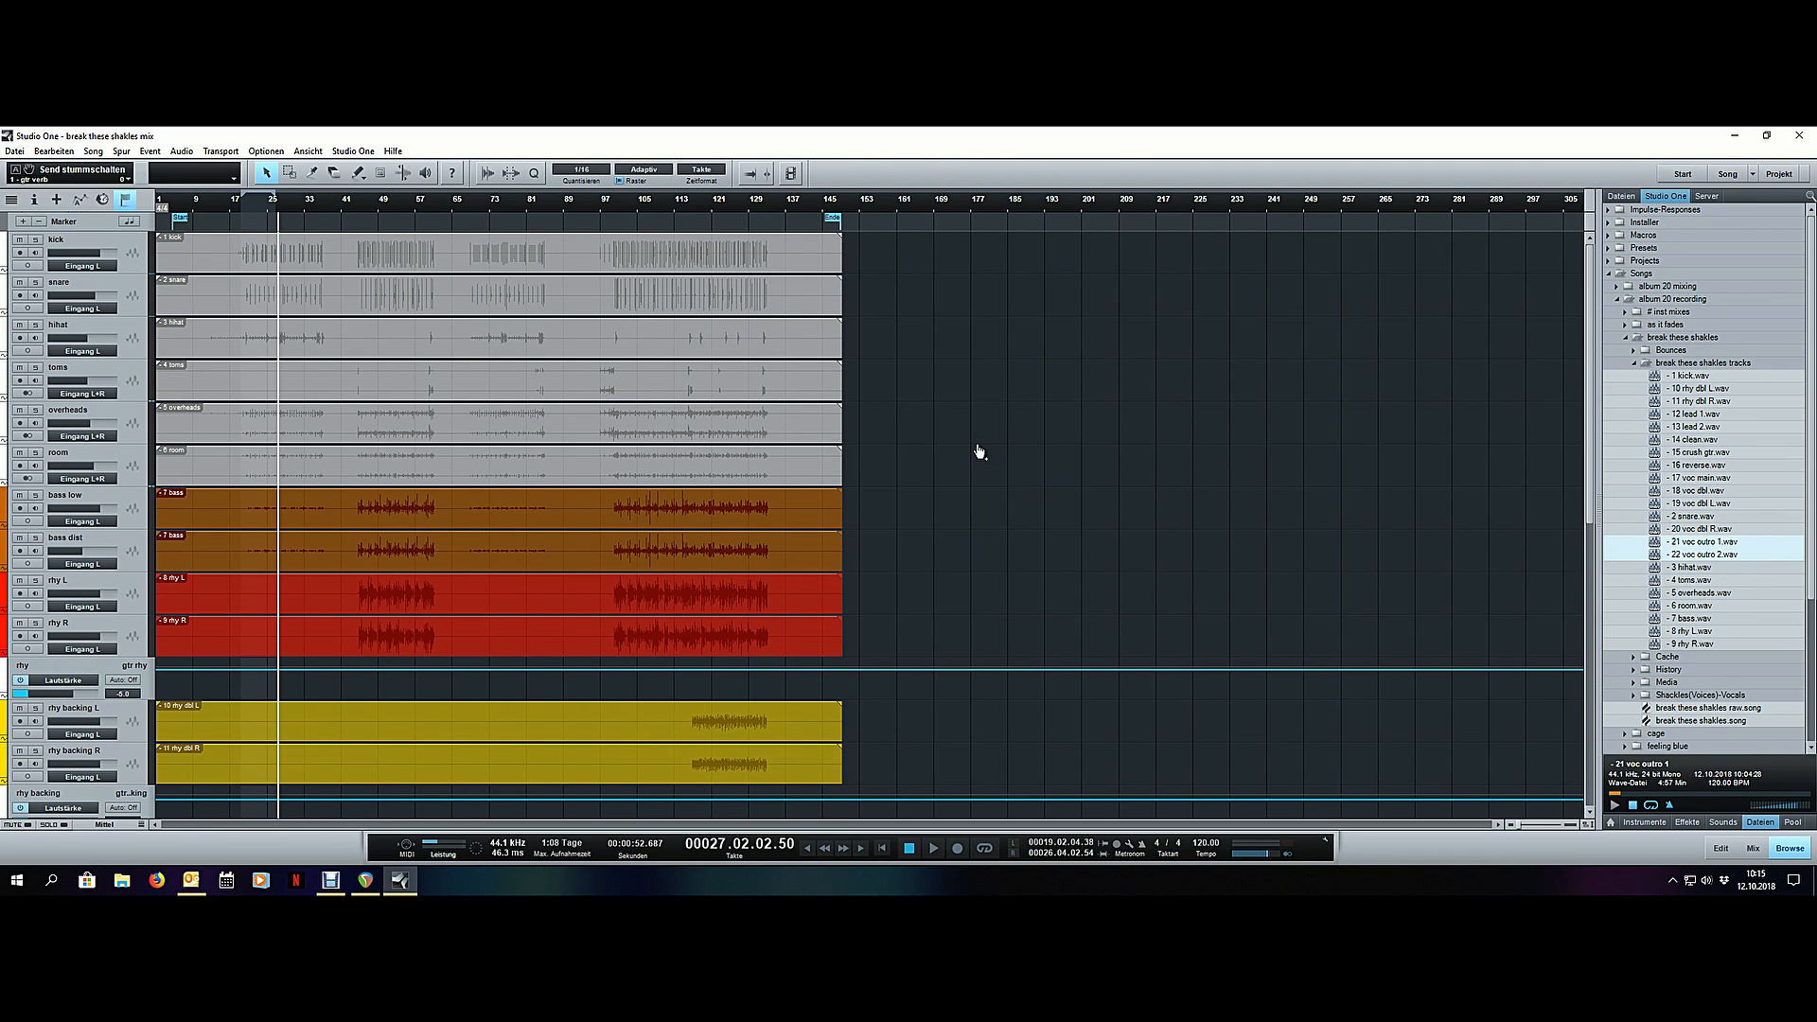